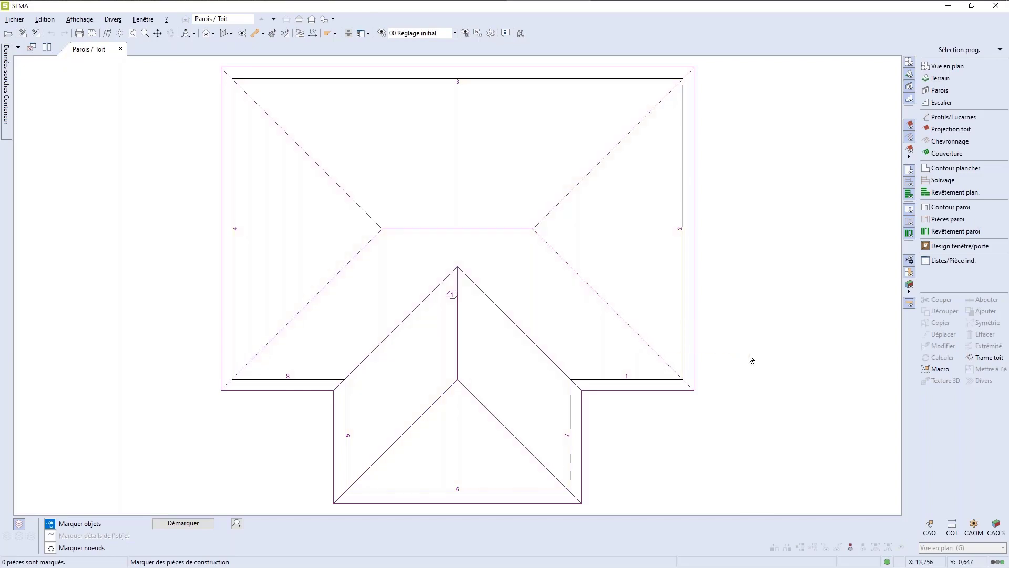
Open the 3D representation of the roof, view it from several angles and return to the plan view.
scroll(750, 357, "down", 3)
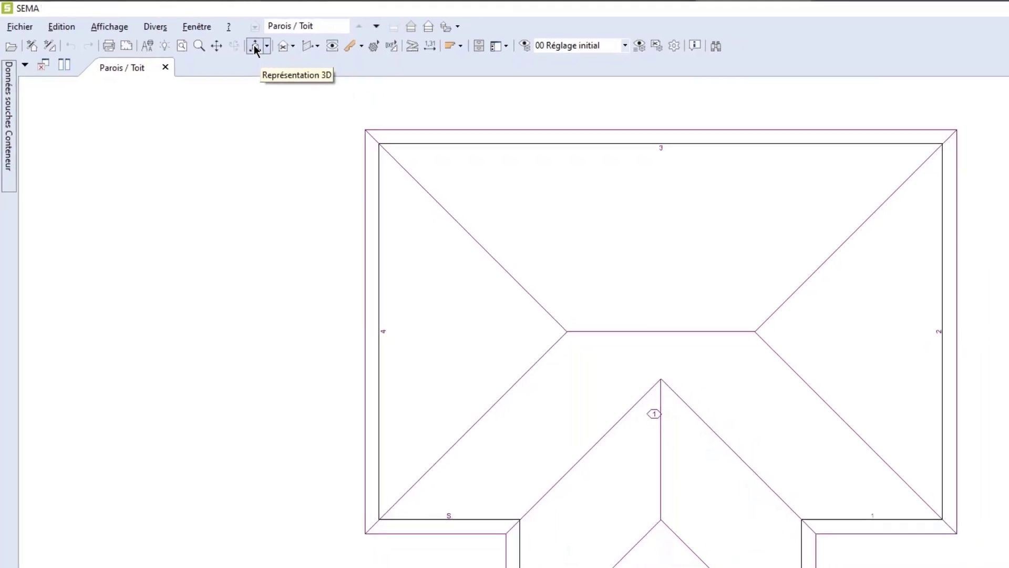
left_click(258, 46)
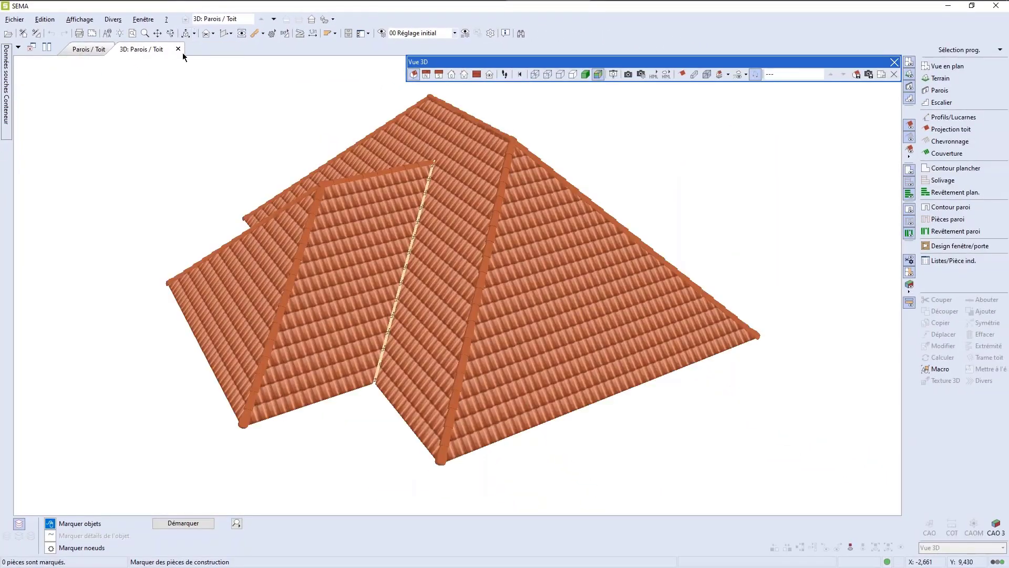
left_click_drag(379, 215, 504, 227)
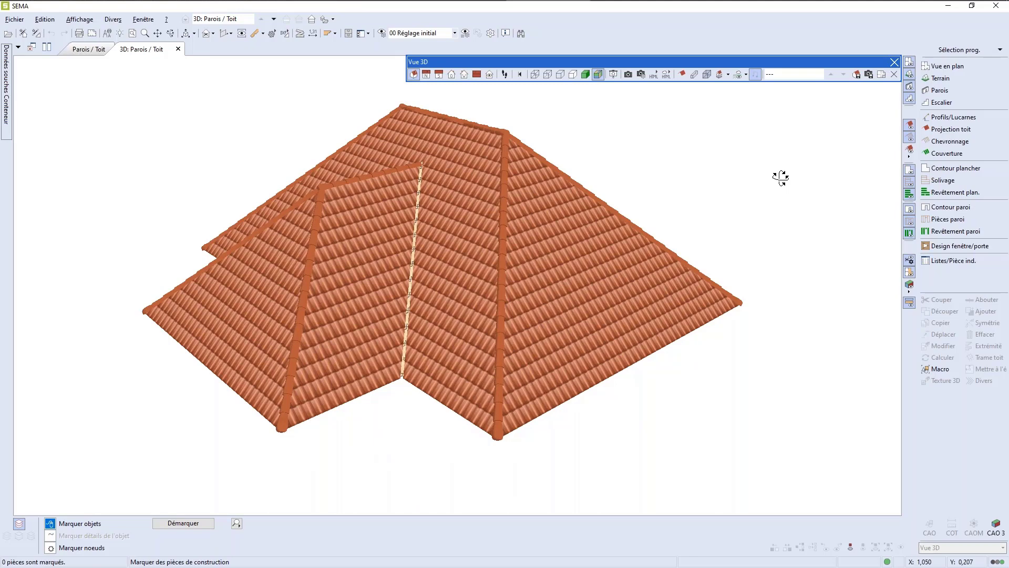
left_click_drag(585, 275, 137, 102)
left_click(89, 50)
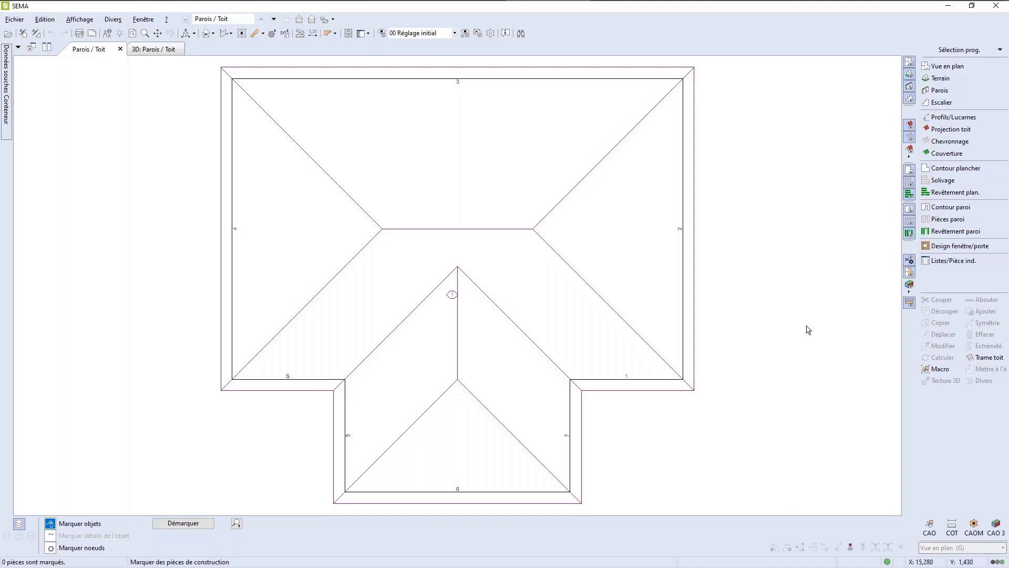
Run the automatic roof generation (Toit automatique) for all partial roofs with the preset timber components.
scroll(775, 321, "down", 1)
scroll(774, 321, "up", 1)
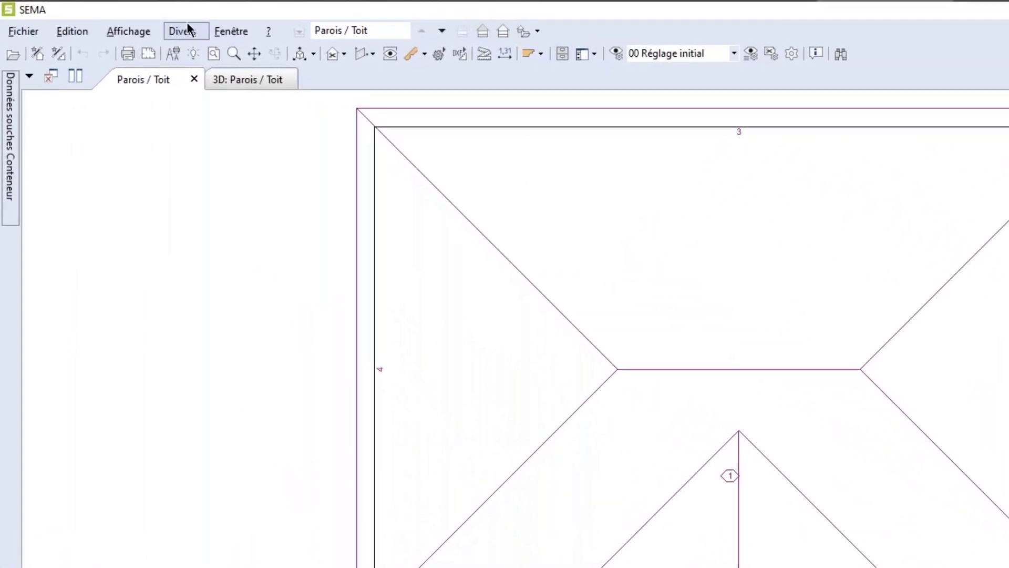
left_click(187, 33)
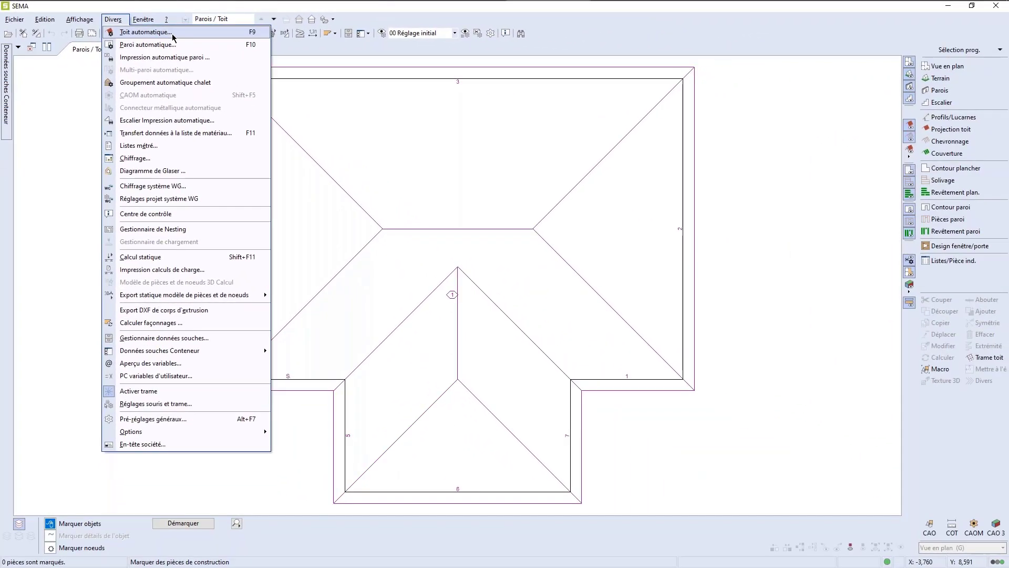
left_click(279, 55)
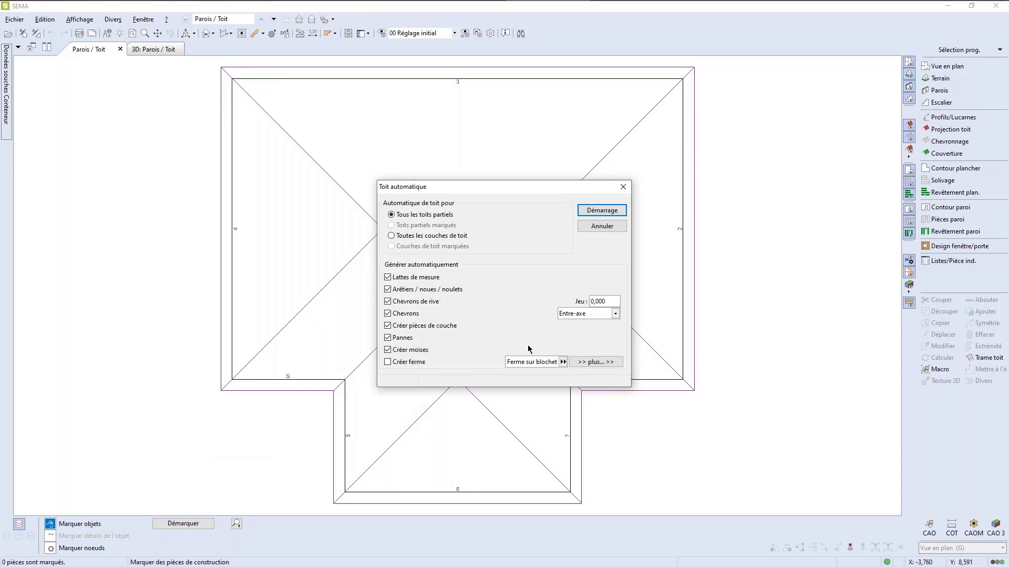
left_click(601, 210)
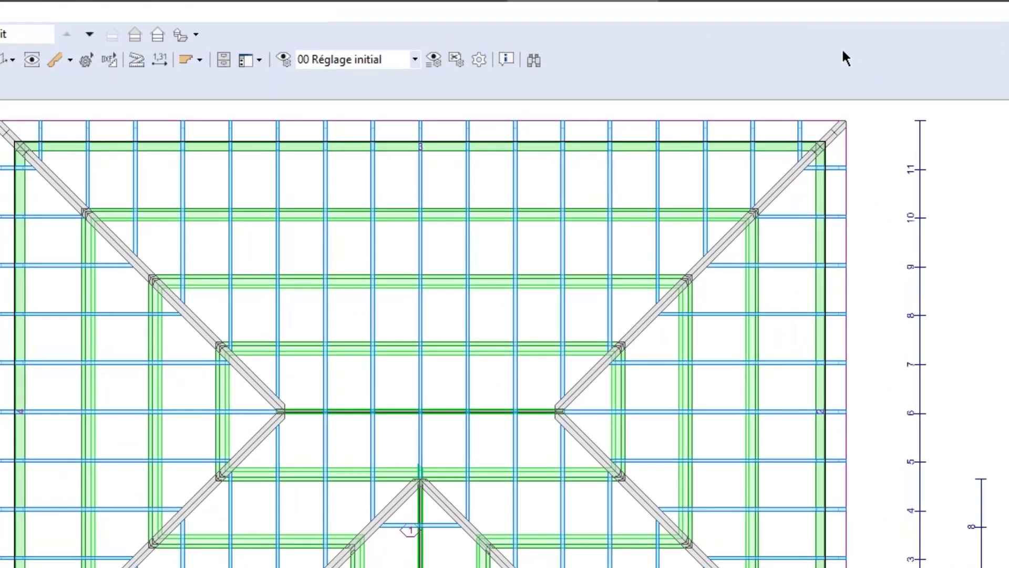
Hide the "Options d'affichage F7" toolbar and display it again.
right_click(843, 50)
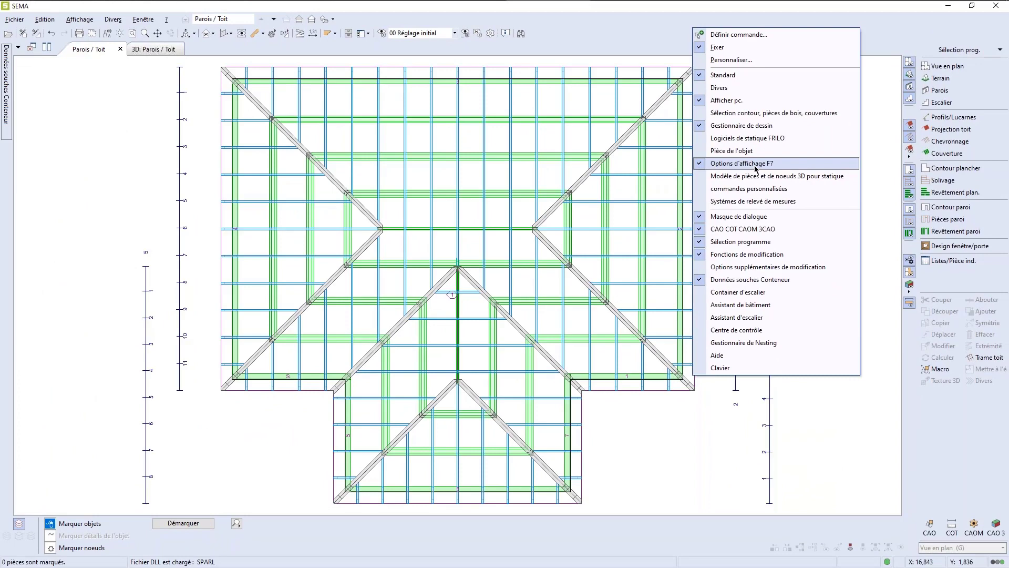
left_click(755, 166)
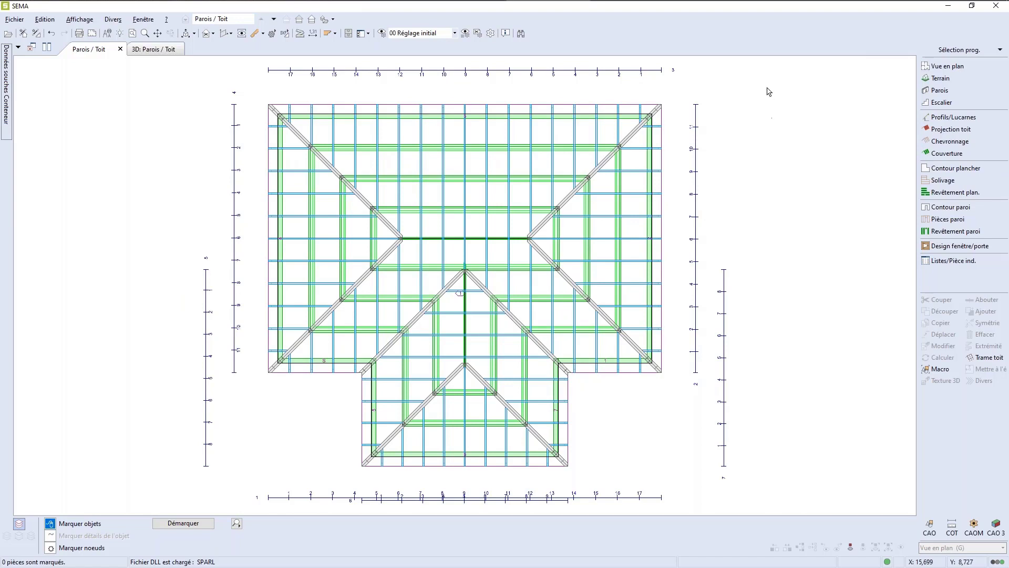
right_click(742, 33)
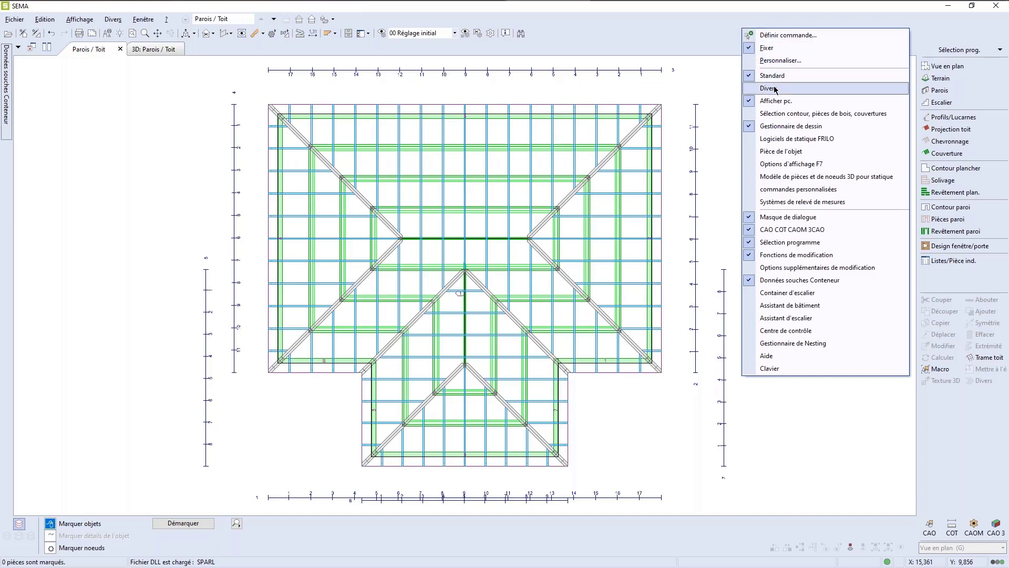
left_click(787, 164)
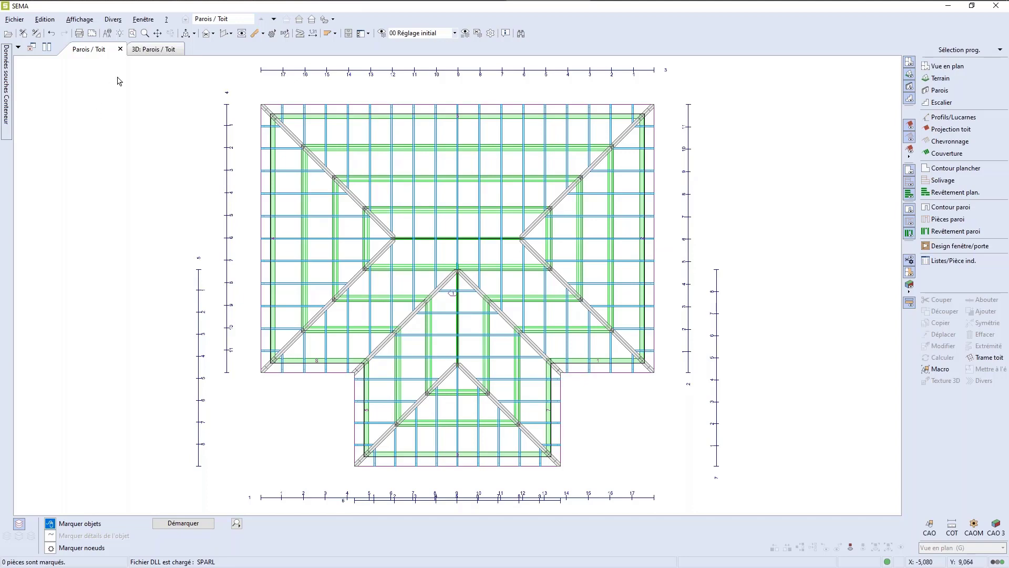
Compare the plan view with the 3D view of the roof, ending in the 3D view.
left_click(147, 49)
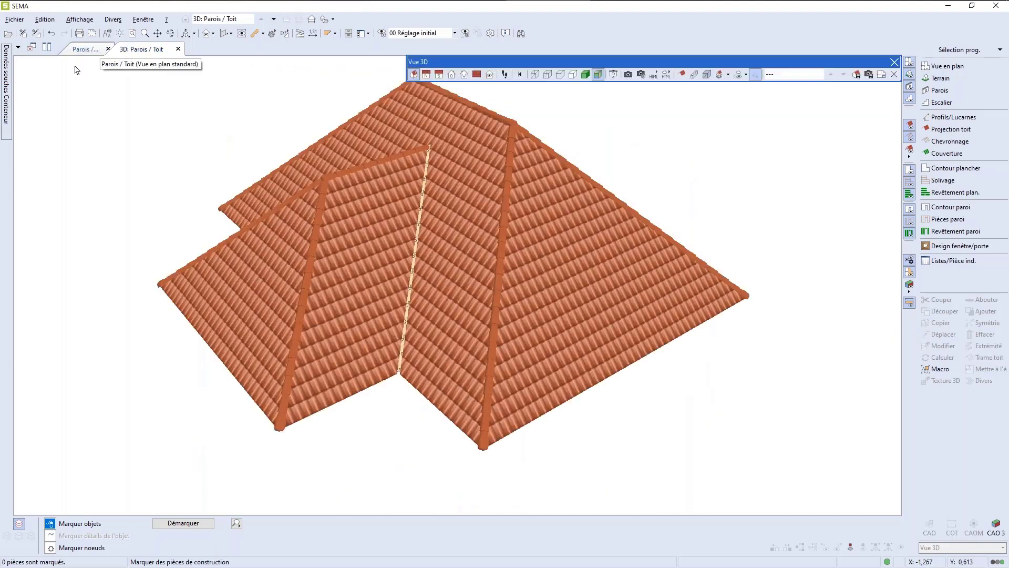
left_click(88, 49)
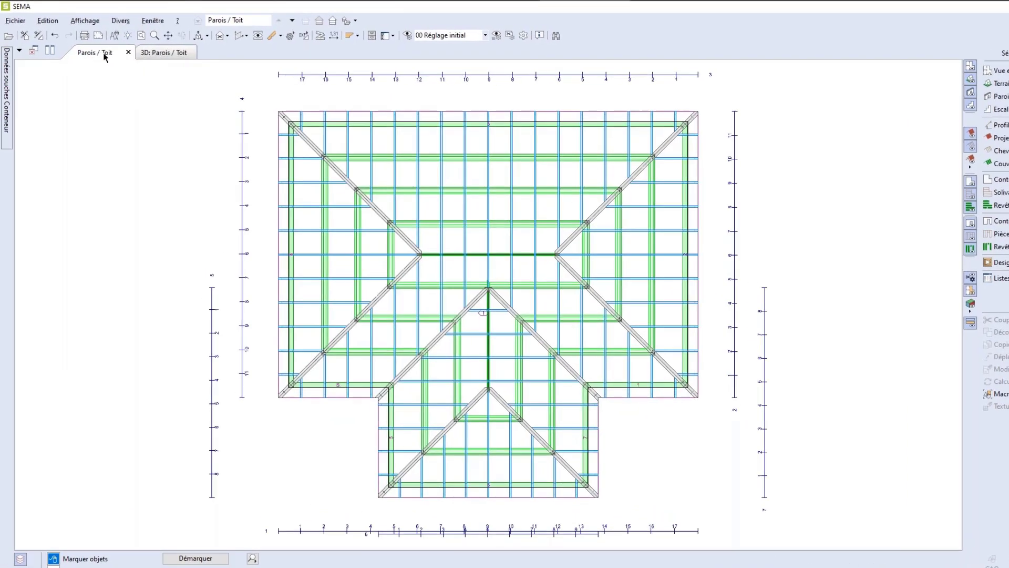
left_click(213, 74)
left_click(127, 74)
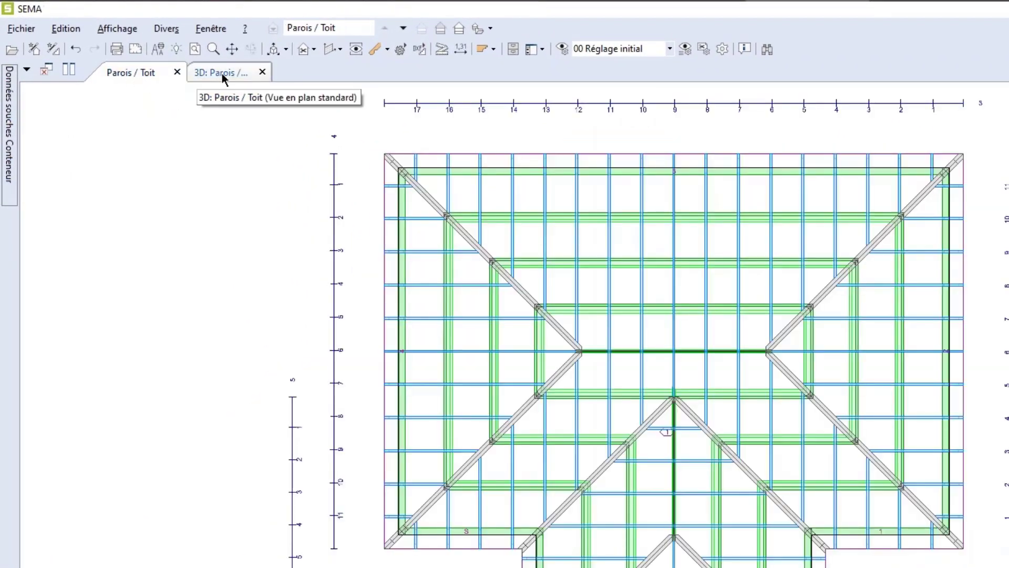
left_click(222, 74)
left_click(129, 75)
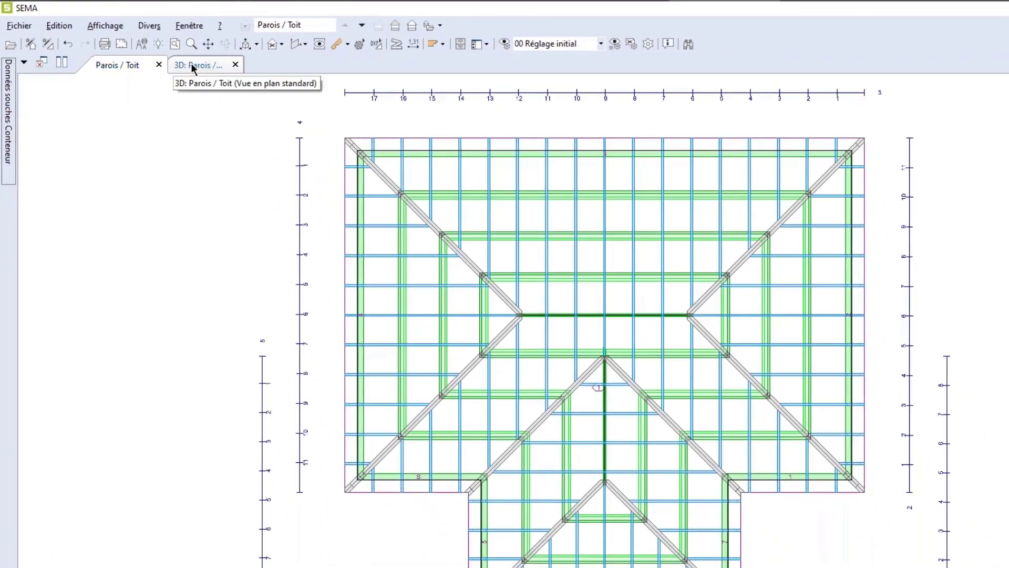
left_click(226, 71)
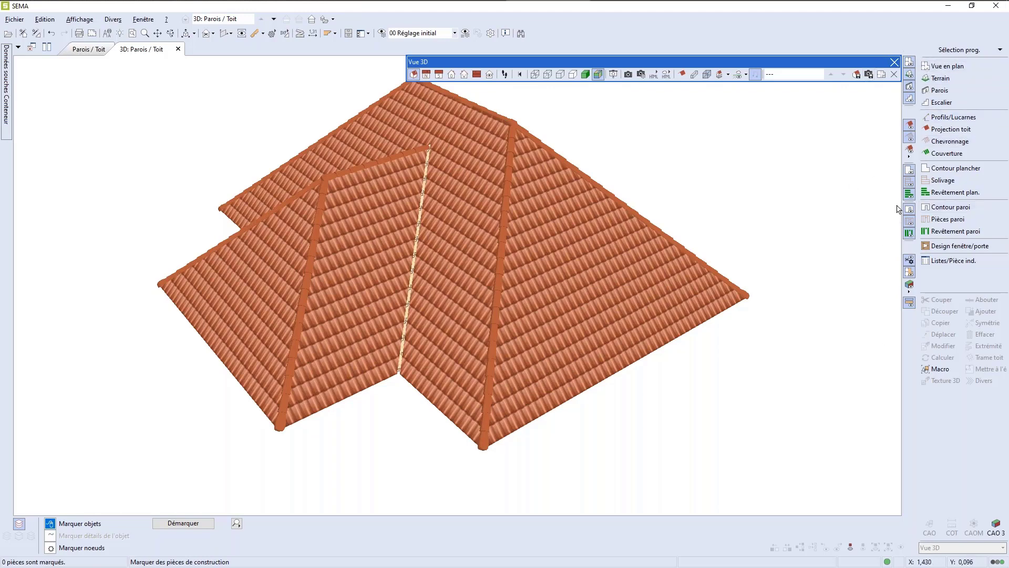
Toggle the roof surface display in the 3D view, leaving the tiles hidden to examine the timber frame.
left_click(911, 128)
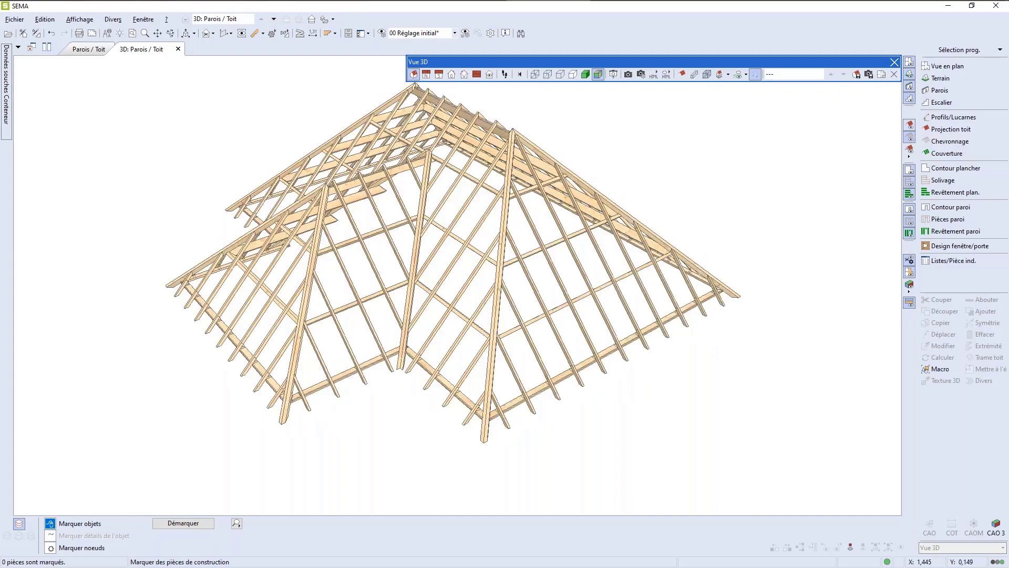
left_click(911, 129)
left_click(911, 129)
left_click(909, 129)
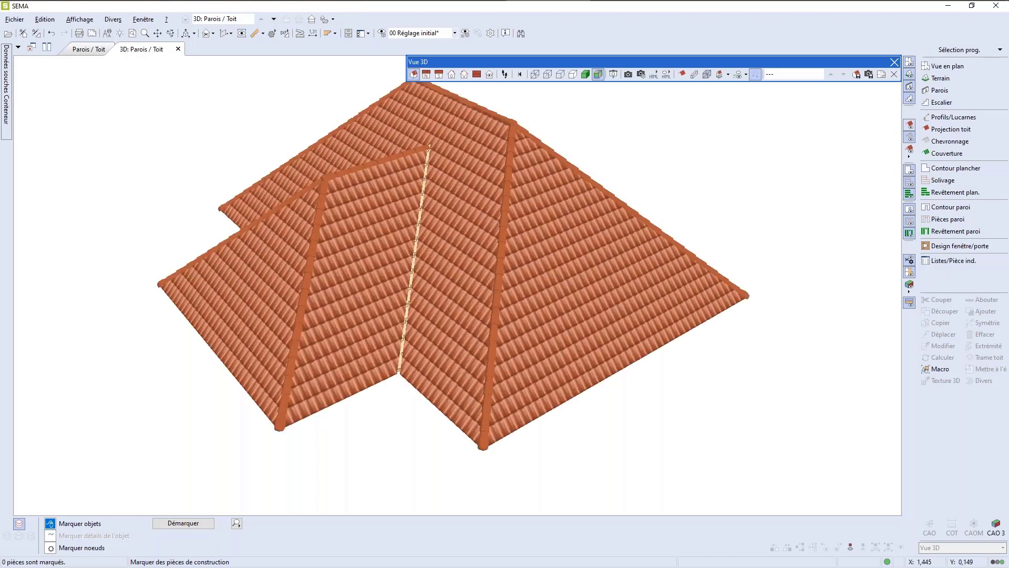
left_click(909, 128)
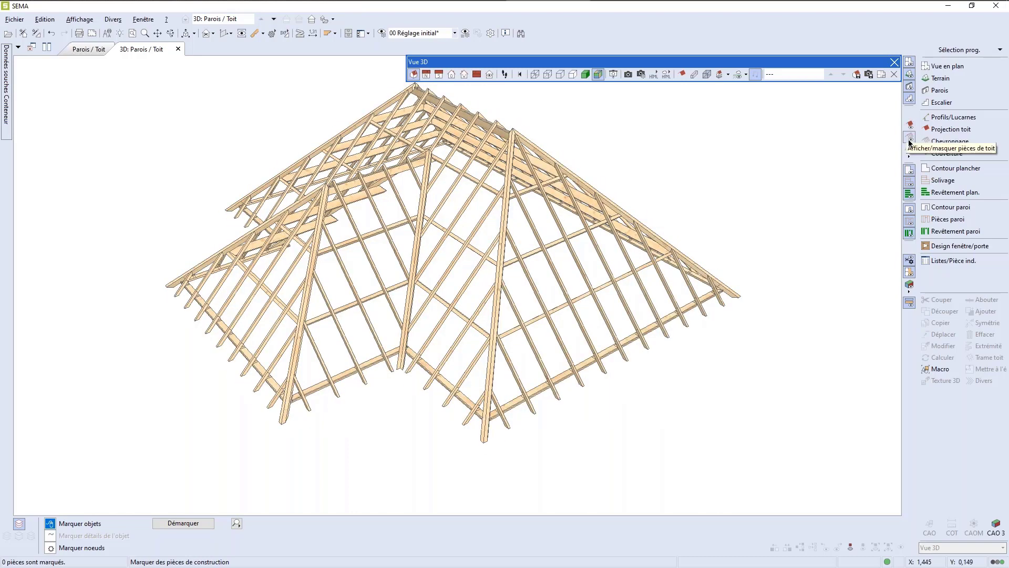
Toggle the roof timber parts off and on in the 3D view and show the tiled roof surfaces again.
left_click(910, 140)
left_click(909, 140)
left_click(909, 140)
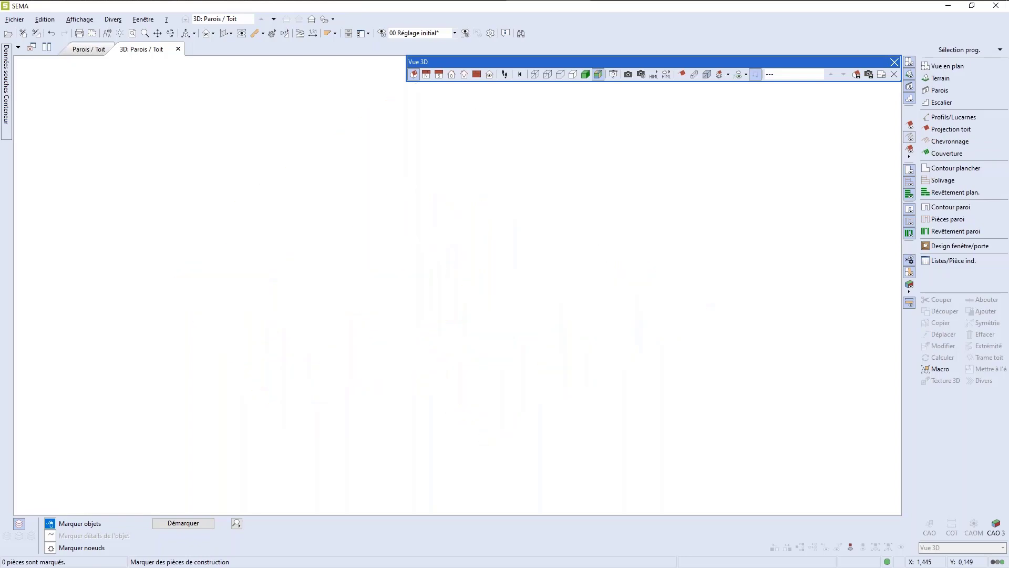
left_click(909, 141)
left_click(909, 140)
left_click(910, 140)
left_click(909, 126)
scroll(759, 202, "down", 1)
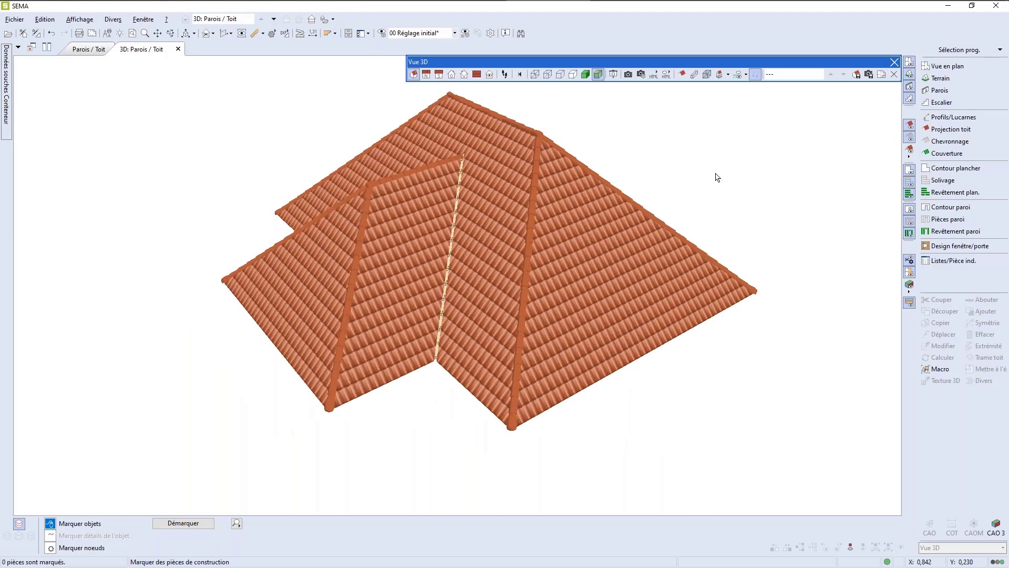
Return to the plan view and look through the Chevronnage component list before going back to the program selection.
left_click(89, 49)
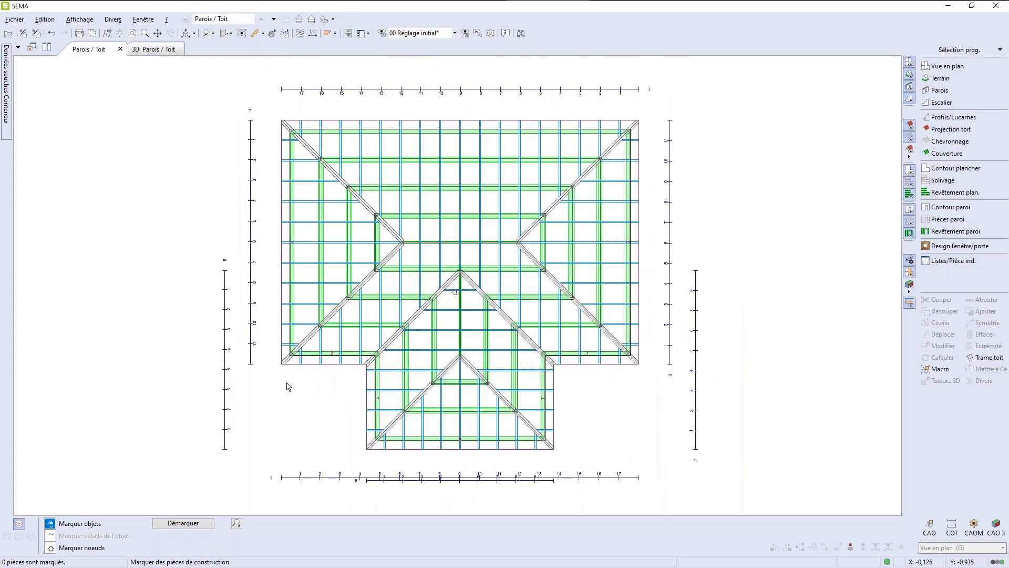
scroll(145, 391, "down", 1)
scroll(91, 392, "up", 1)
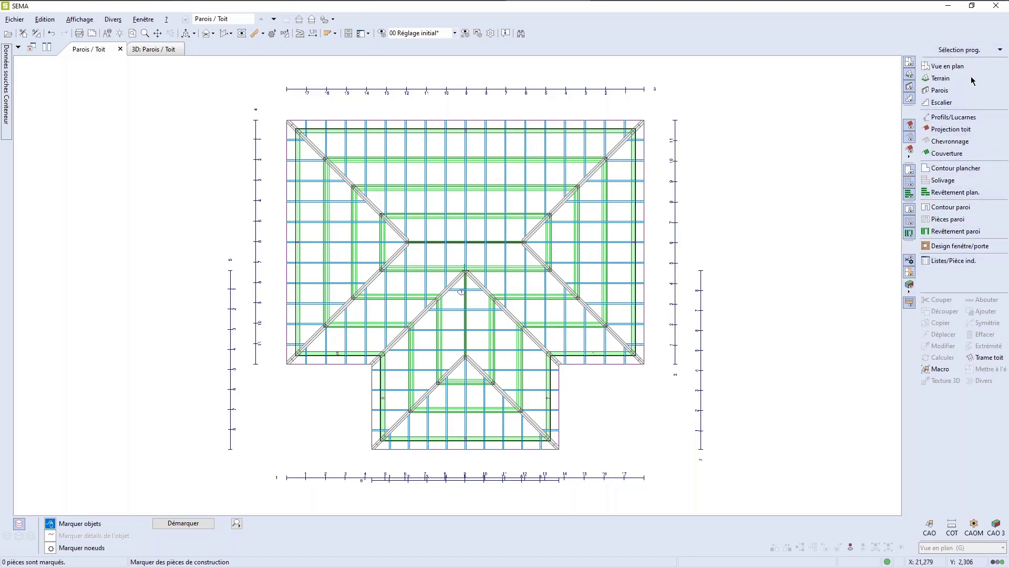
left_click(949, 141)
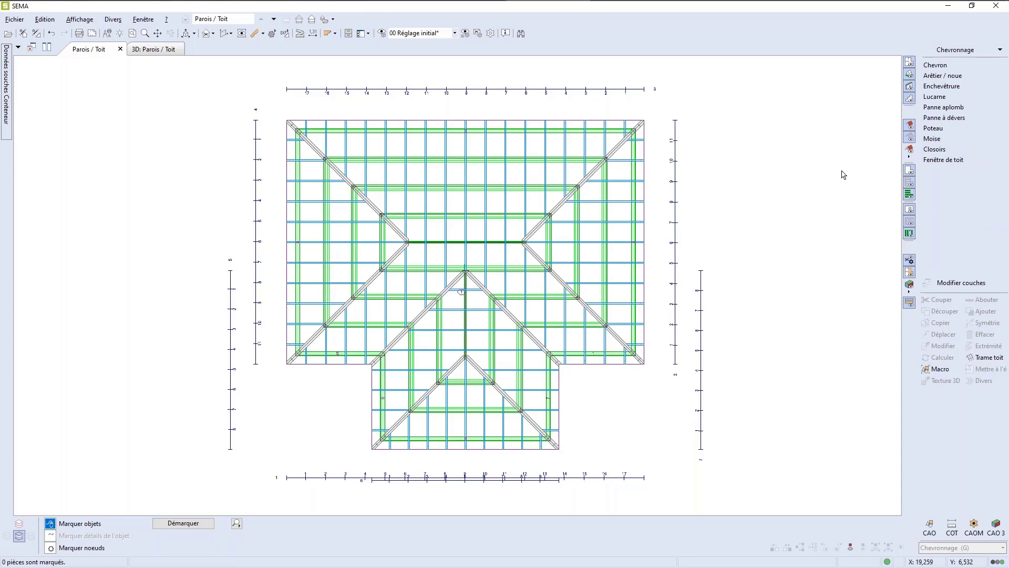
left_click(939, 50)
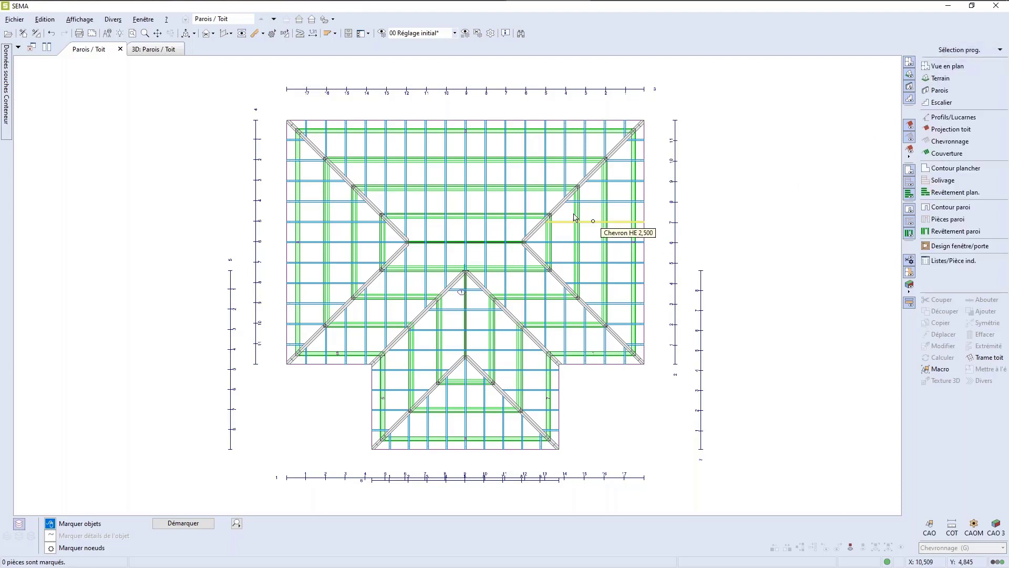
Enable the Longueur value in the project display settings for the rafters (Chevrons).
left_click(506, 174)
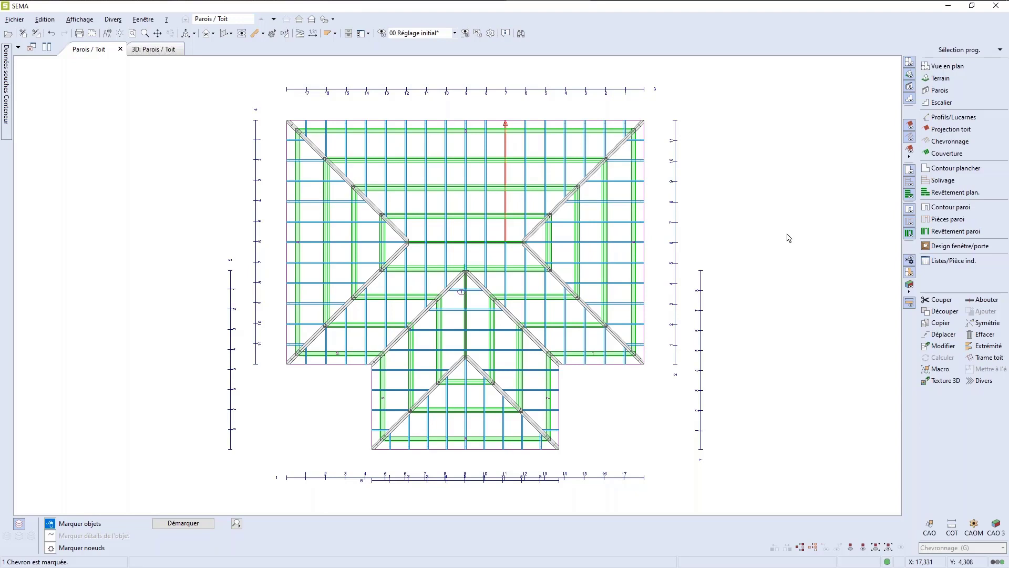
key("F4")
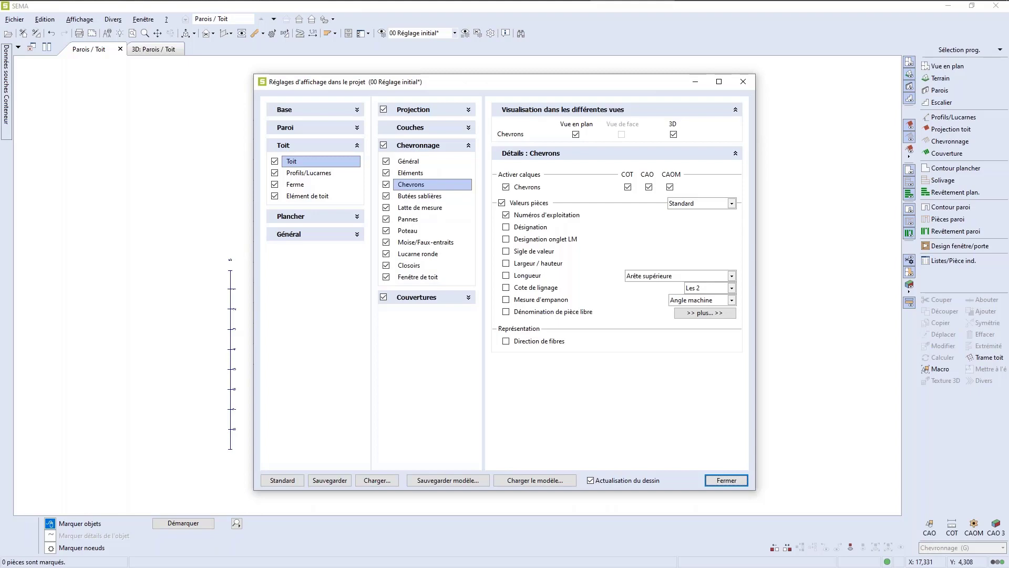
left_click(506, 275)
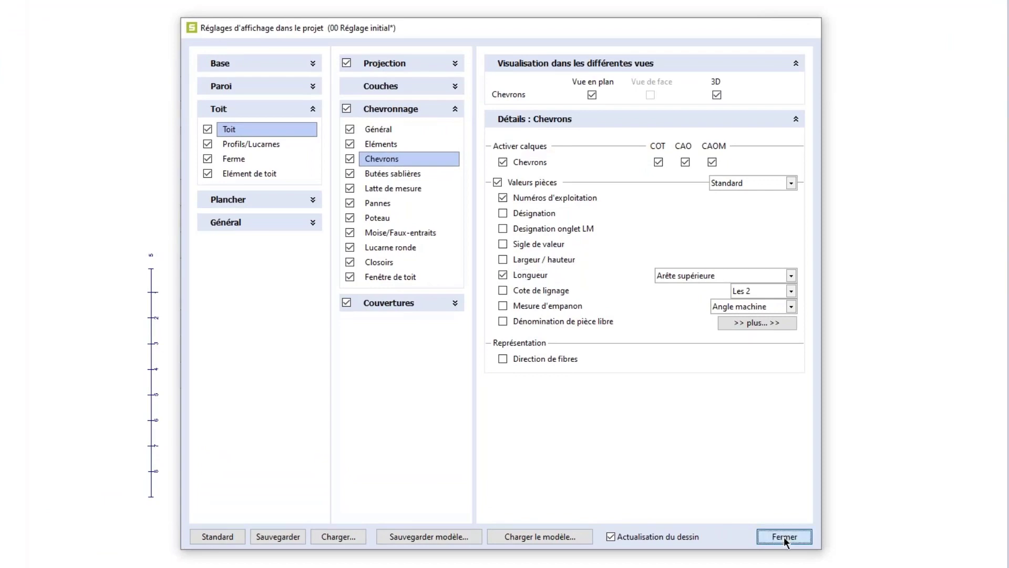
left_click(783, 535)
Turn on the Longueur value in the project display settings for the hip and valley members (Eléments).
scroll(361, 388, "up", 5)
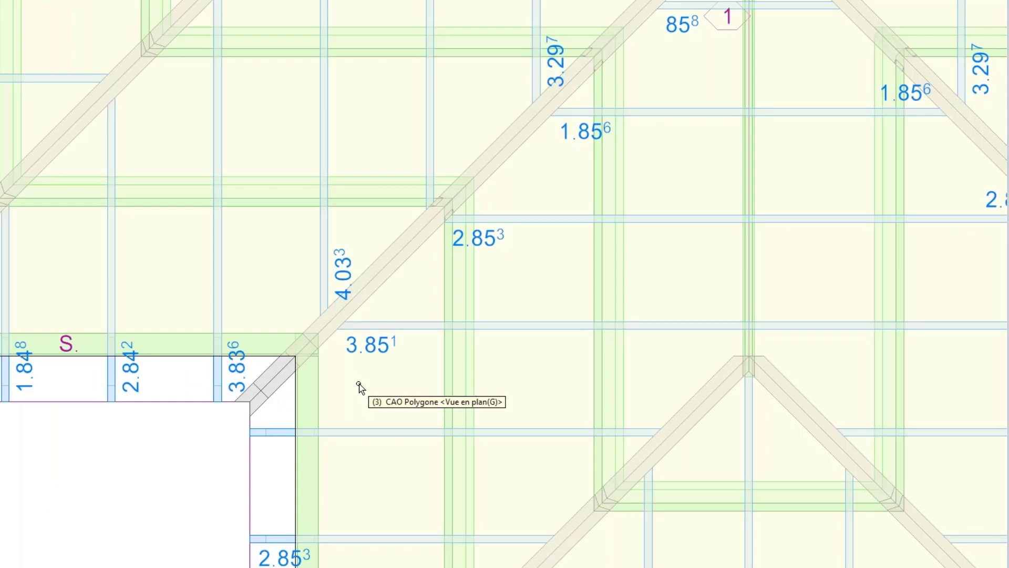
scroll(360, 388, "down", 3)
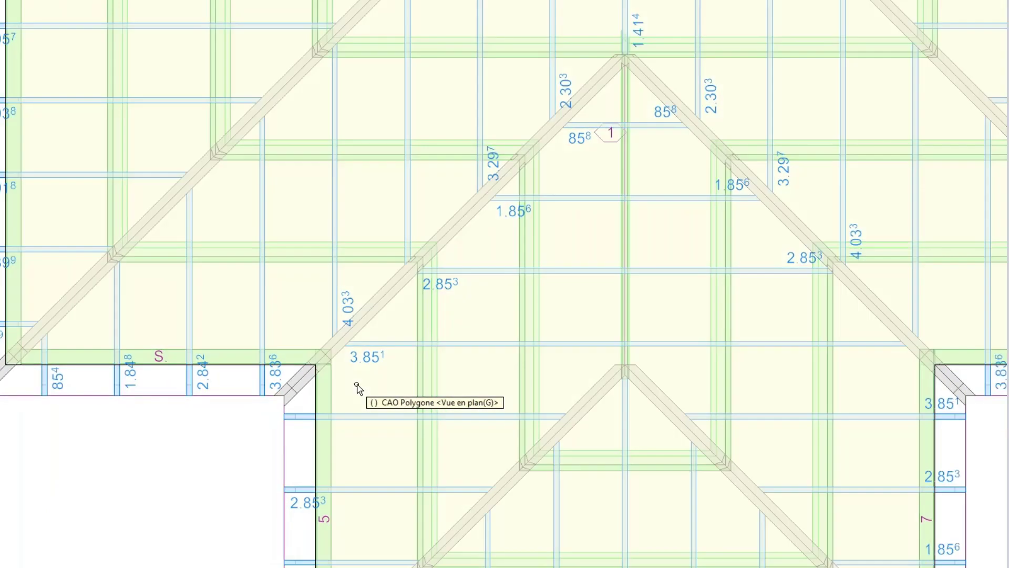
scroll(356, 386, "down", 1)
scroll(356, 386, "down", 2)
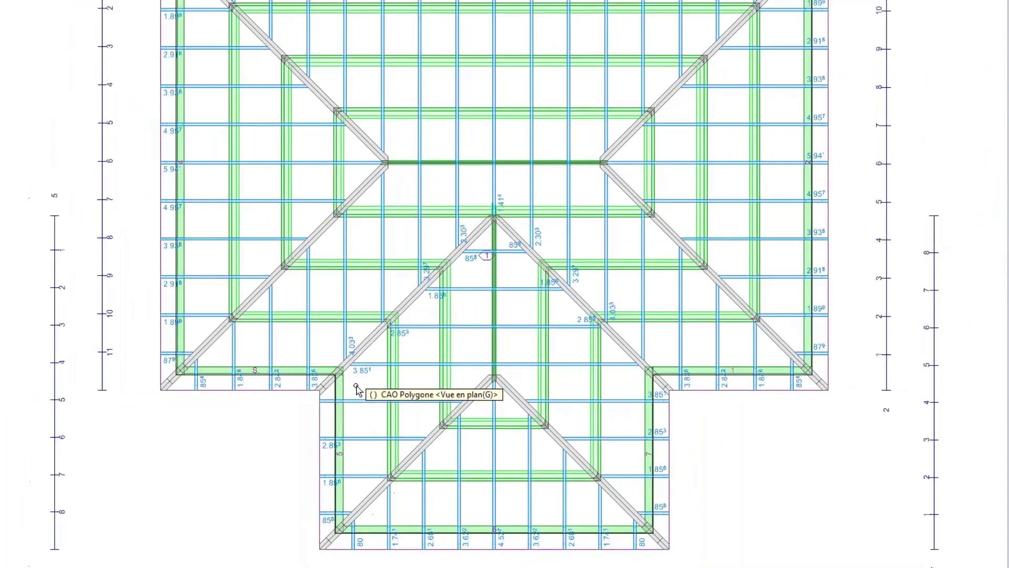
scroll(357, 385, "down", 3)
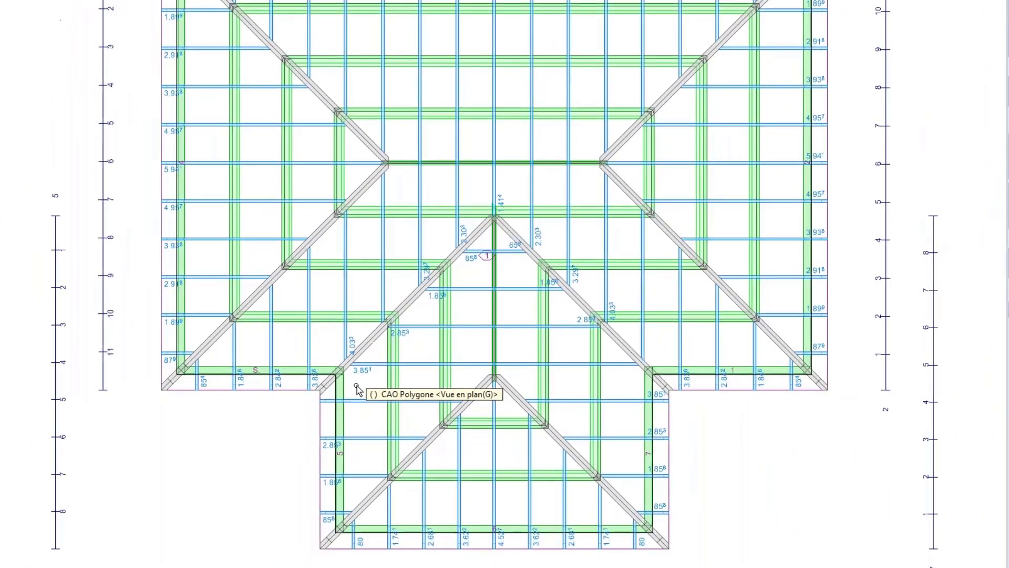
scroll(377, 376, "up", 1)
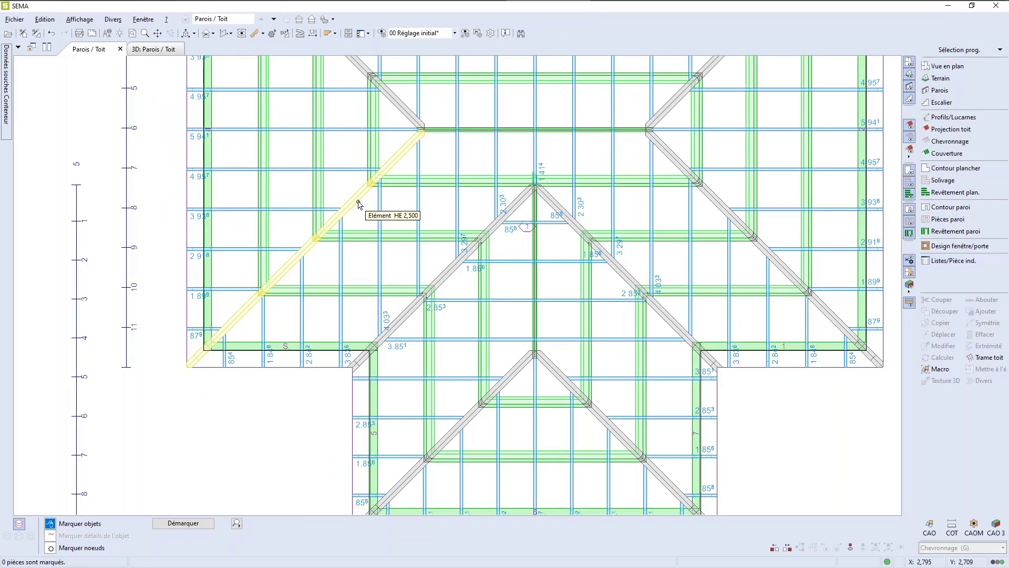
left_click(358, 204)
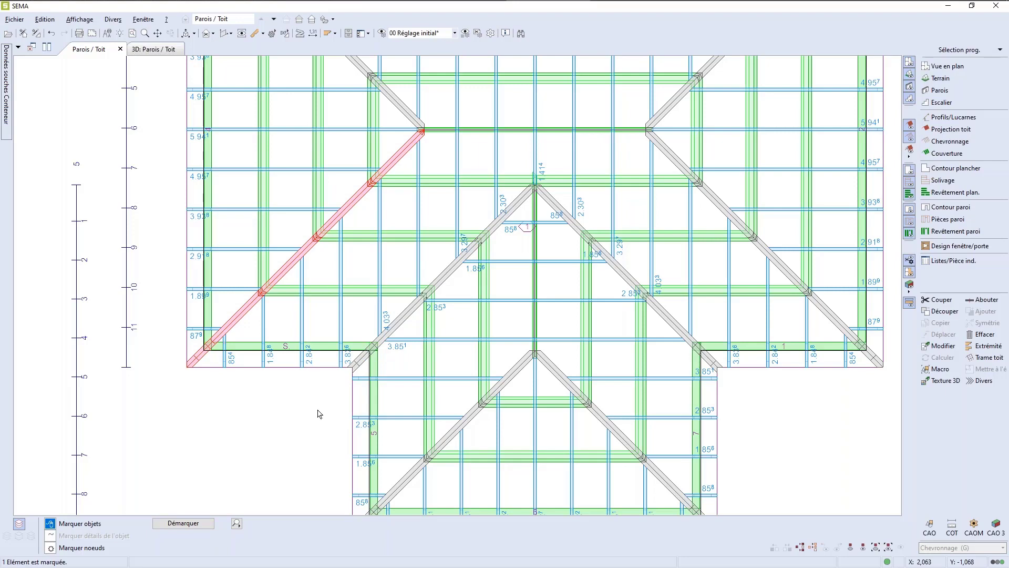
key("F4")
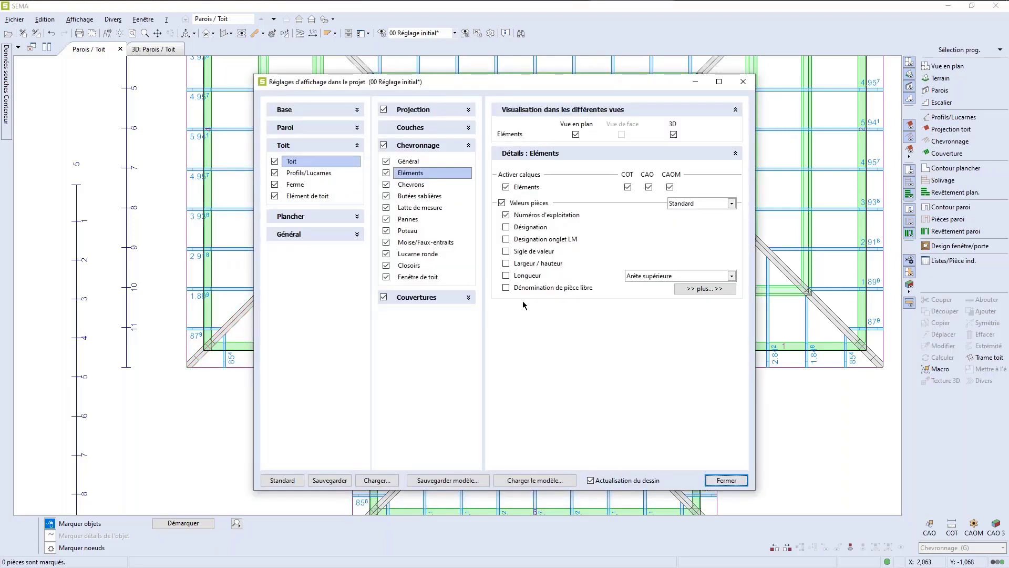
left_click(506, 275)
left_click(727, 480)
In the Latte de mesure display settings, disable Numéros de répartition and enable Cotation entre-axes and Cotation cumulée.
scroll(236, 386, "up", 6)
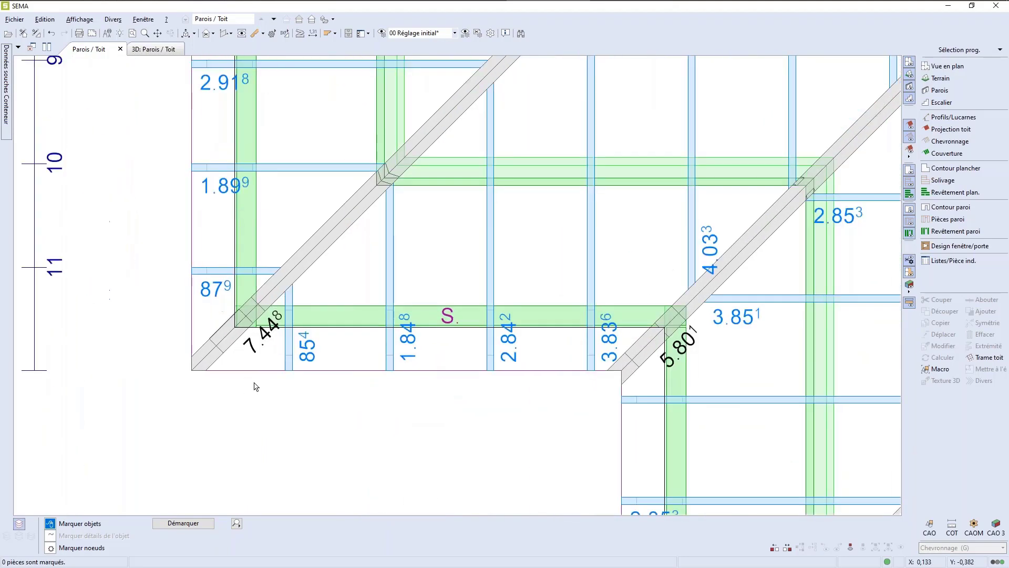
scroll(249, 385, "down", 6)
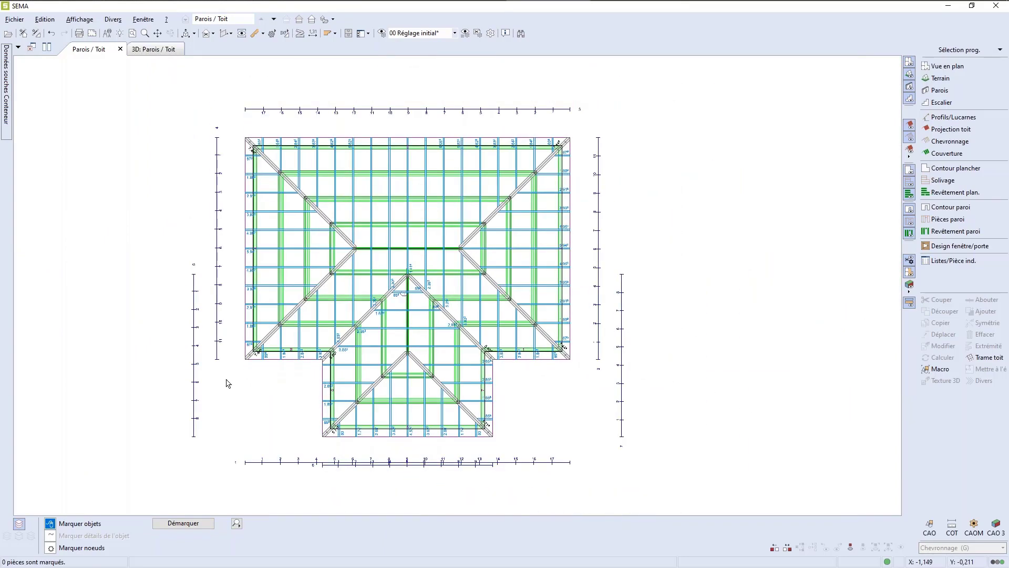
scroll(368, 489, "up", 1)
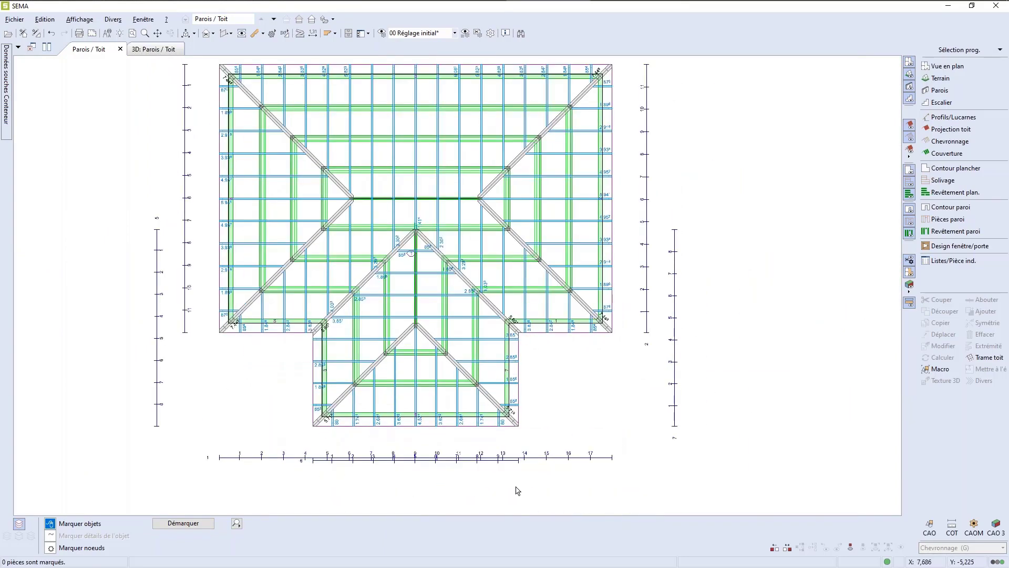
left_click(677, 357)
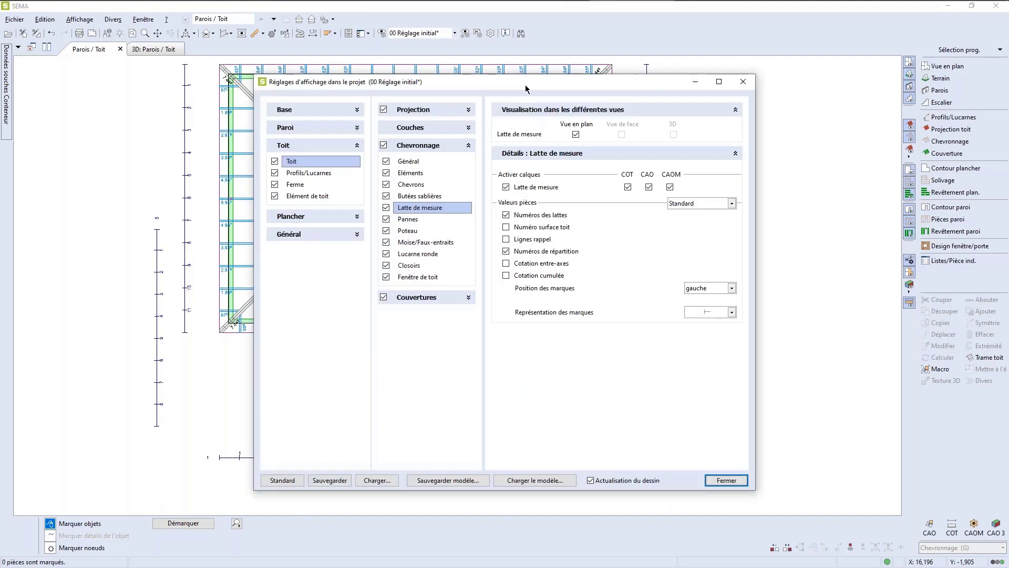
left_click_drag(527, 86, 514, 70)
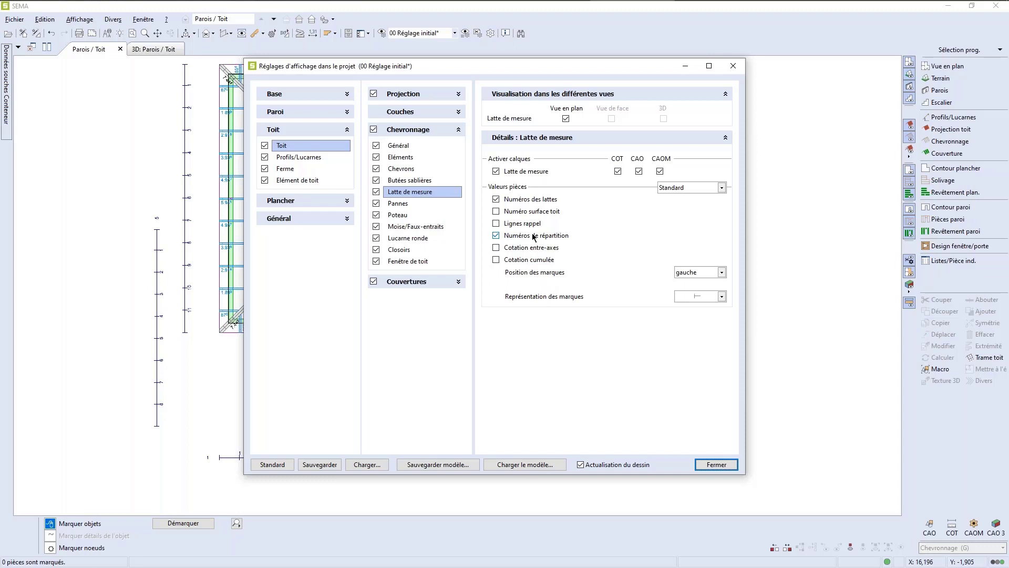
left_click(495, 235)
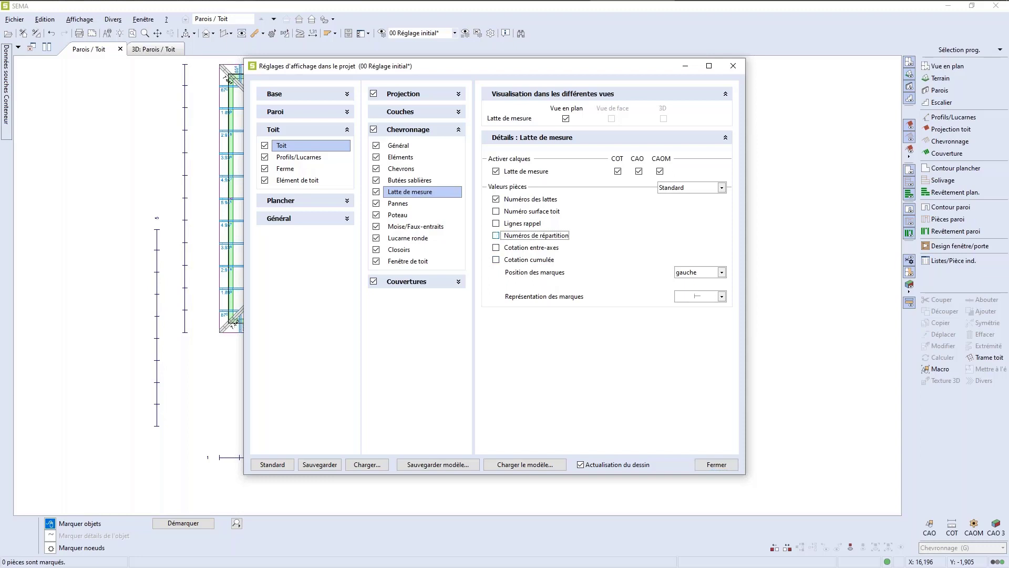
left_click(495, 247)
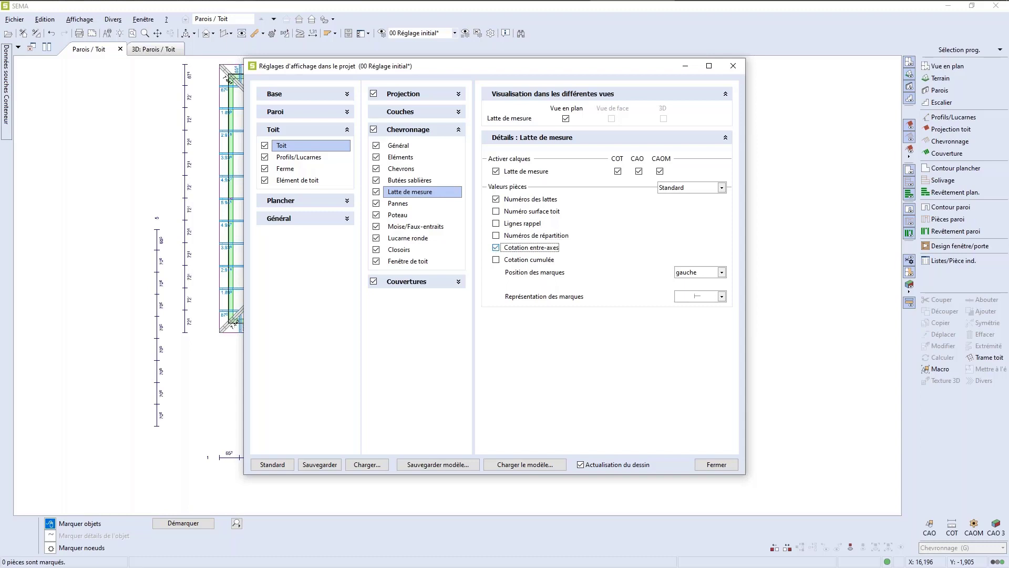
left_click(495, 259)
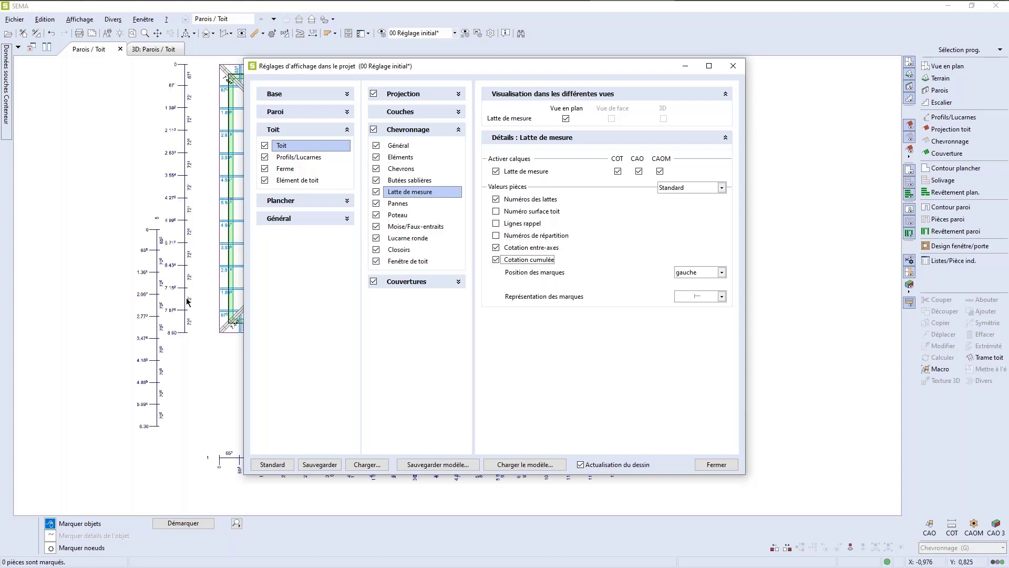
left_click(715, 464)
Examine the centre-to-centre and cumulative rafter dimensions along the measuring battens around the roof plan.
scroll(493, 433, "up", 3)
scroll(448, 477, "down", 2)
scroll(342, 468, "up", 1)
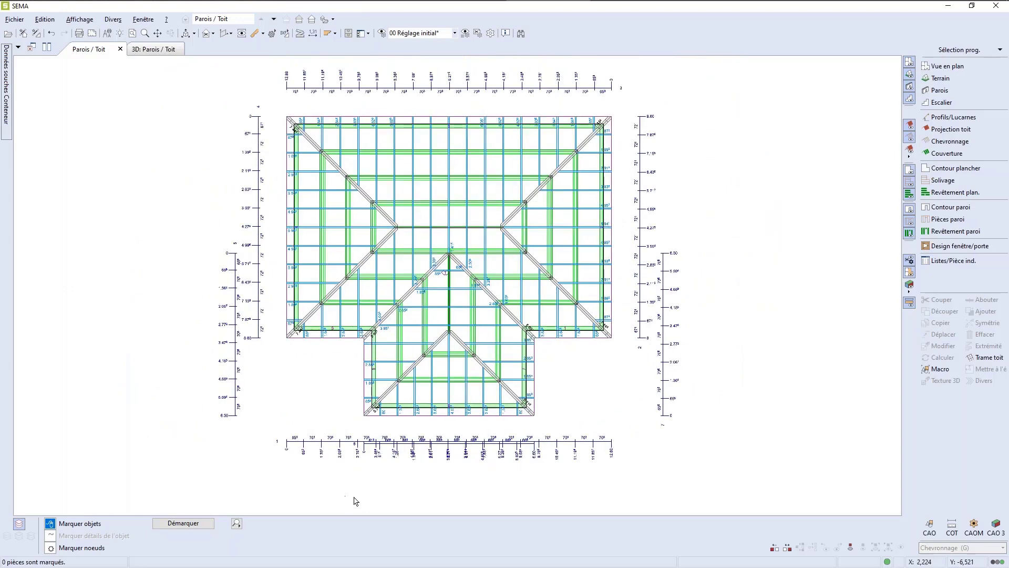
scroll(403, 481, "up", 2)
scroll(402, 481, "up", 1)
scroll(401, 480, "down", 3)
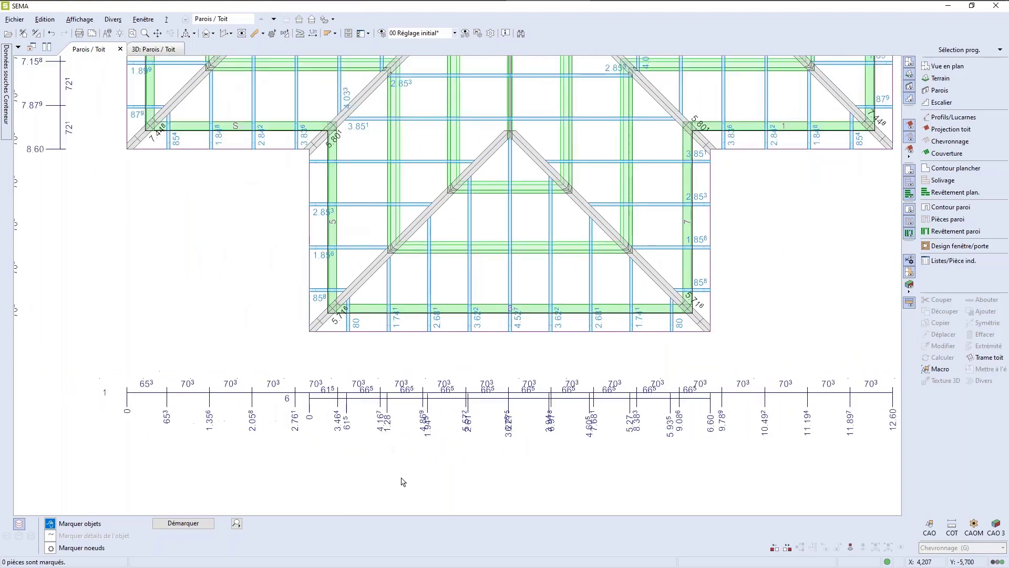
scroll(394, 474, "up", 1)
scroll(388, 473, "down", 1)
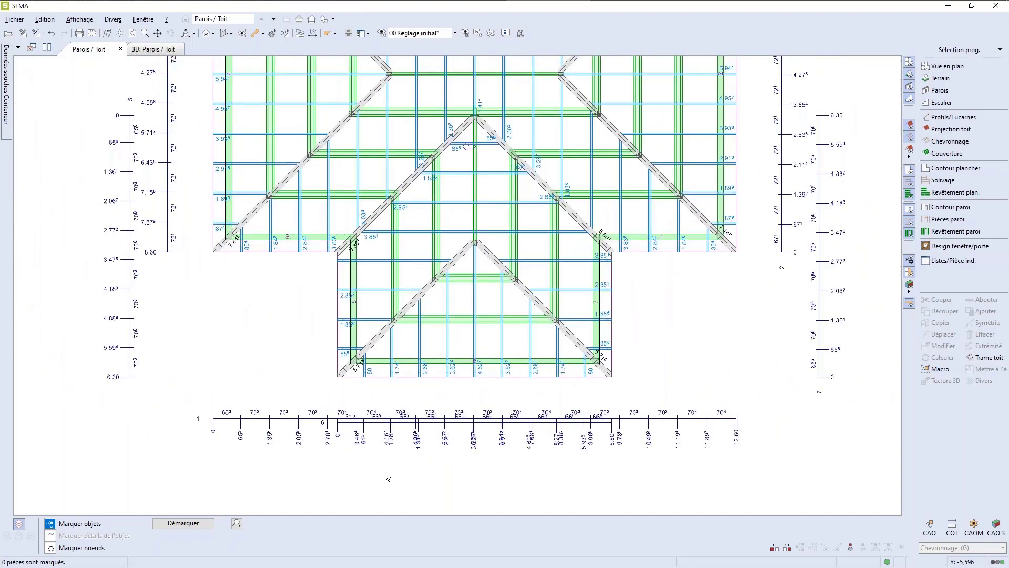
Move measuring batten 1 outward, away from the roof, to below batten 6 so their dimensions no longer overlap.
left_click(283, 416)
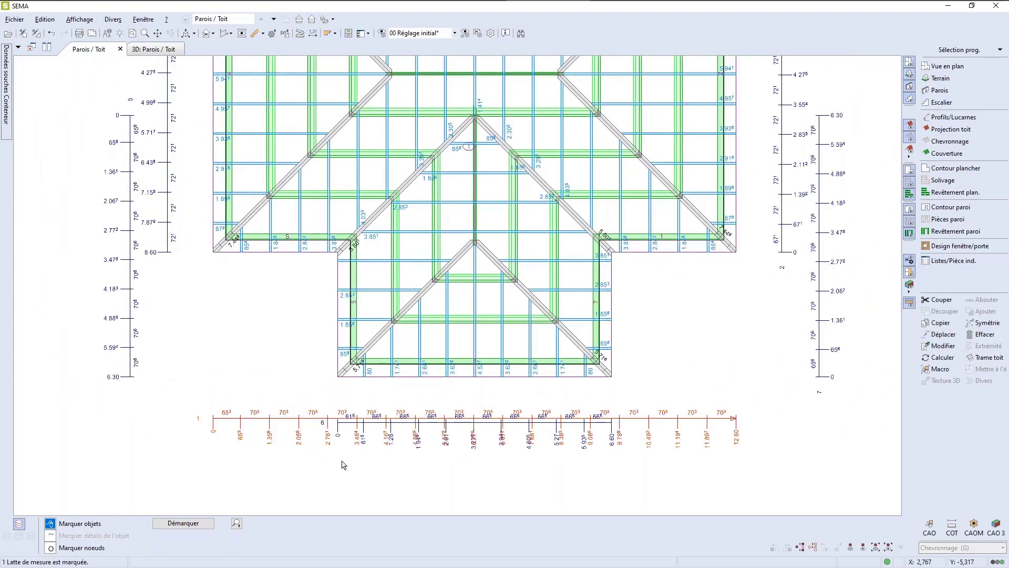
scroll(473, 389, "up", 1)
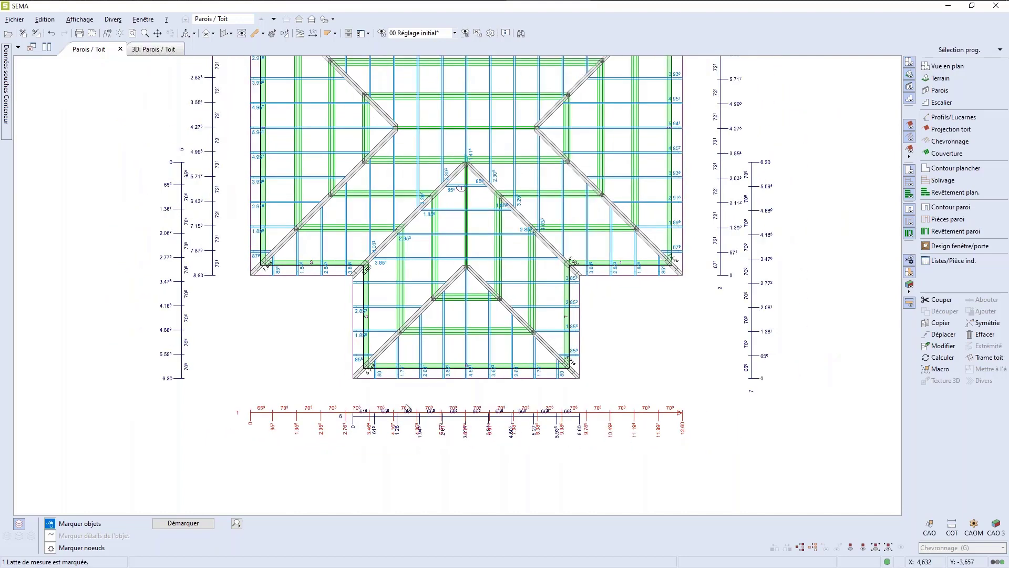
scroll(234, 453, "down", 2)
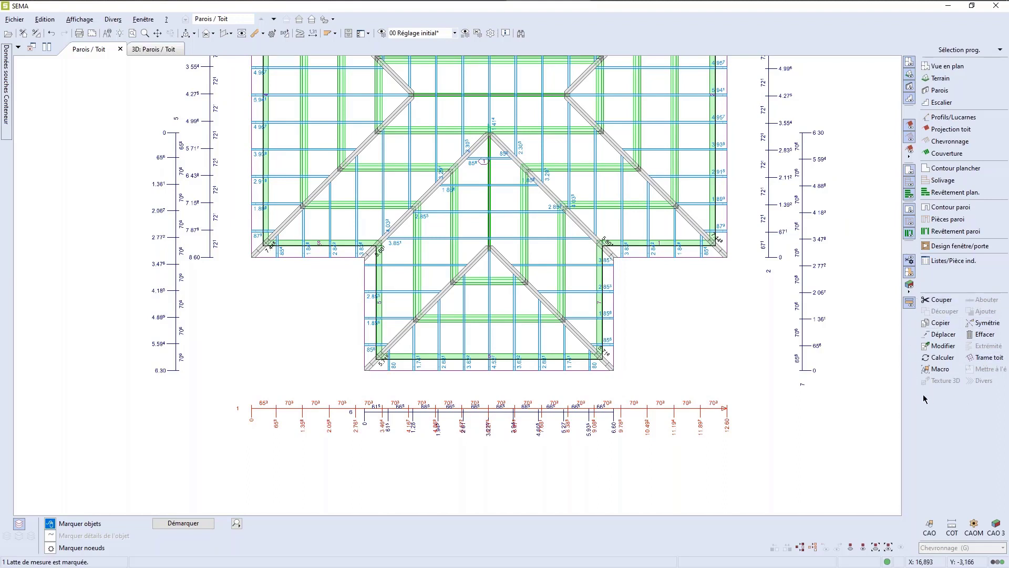
right_click(292, 410)
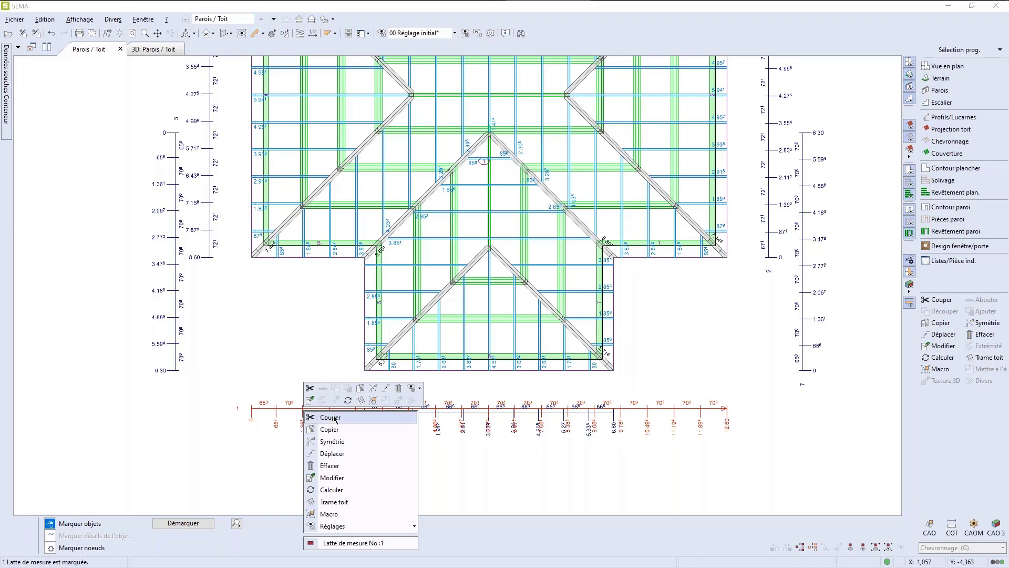
left_click(331, 453)
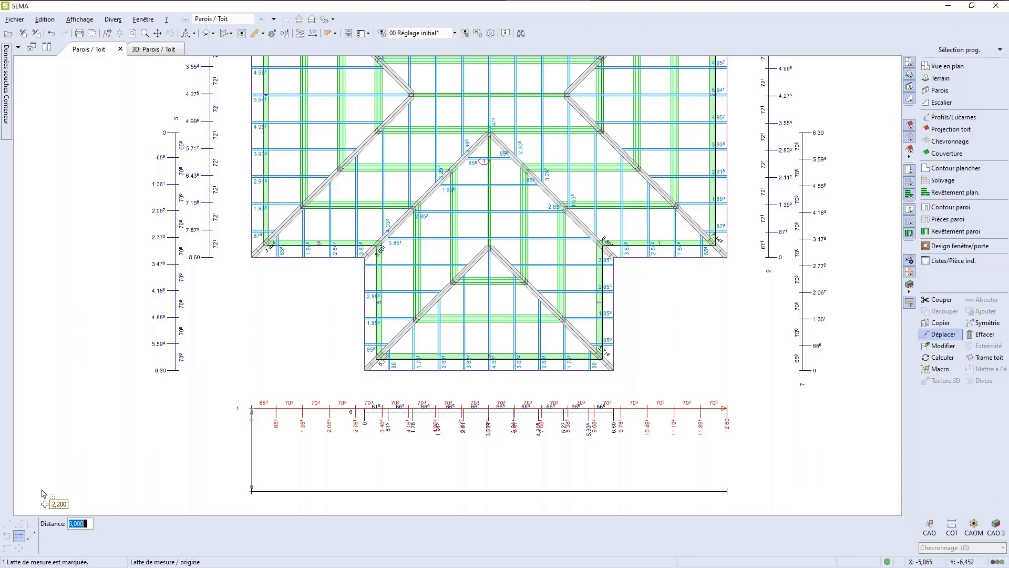
left_click(18, 537)
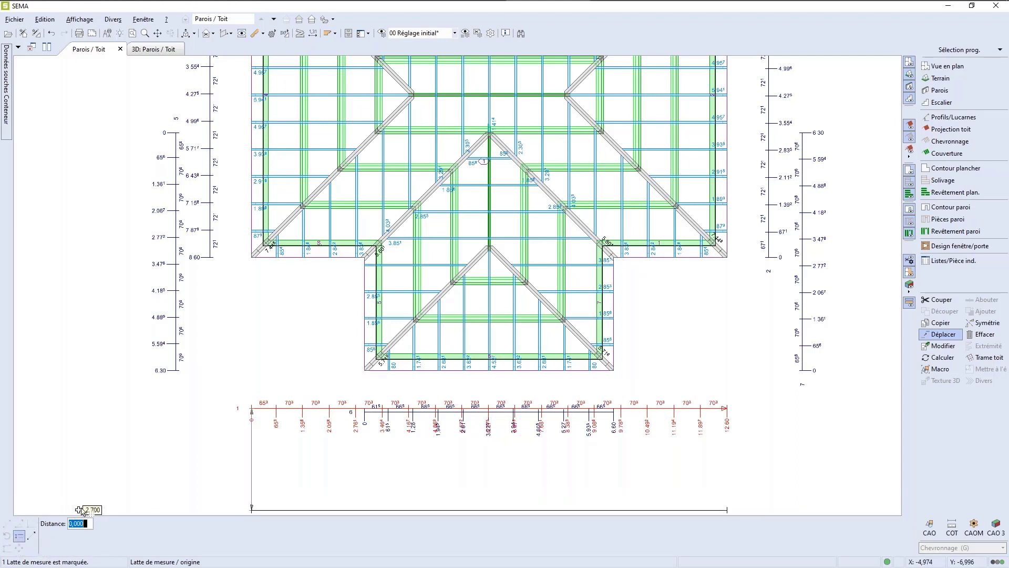
left_click(187, 479)
scroll(173, 407, "down", 2)
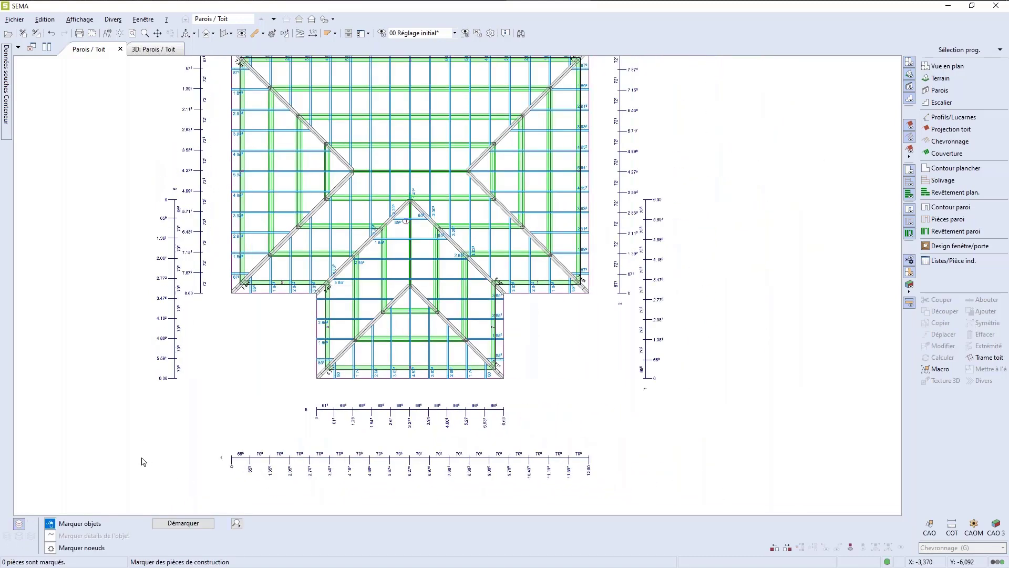
middle_click(124, 472)
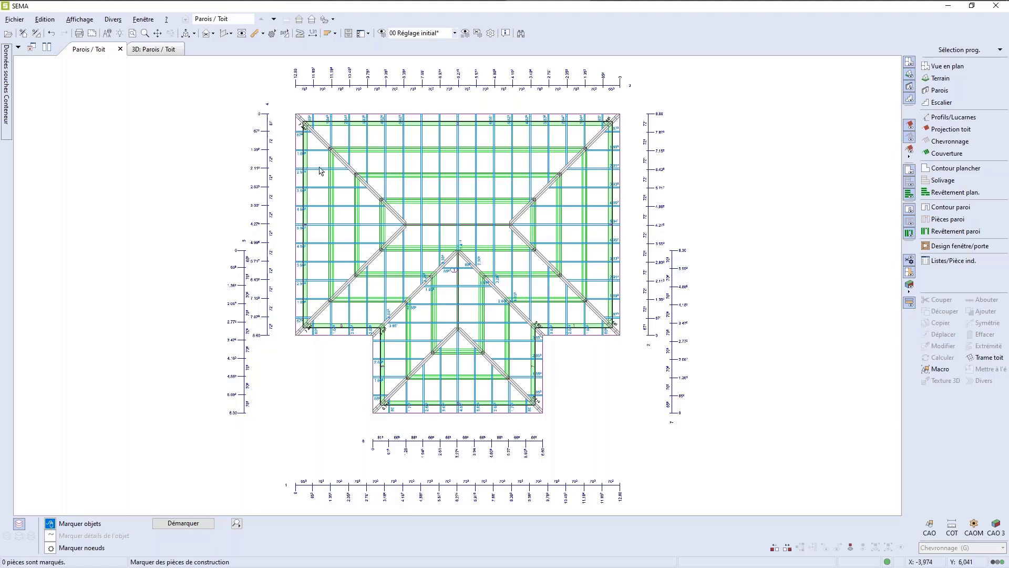
Select all the measuring battens around the roof and delete them.
left_click(477, 163)
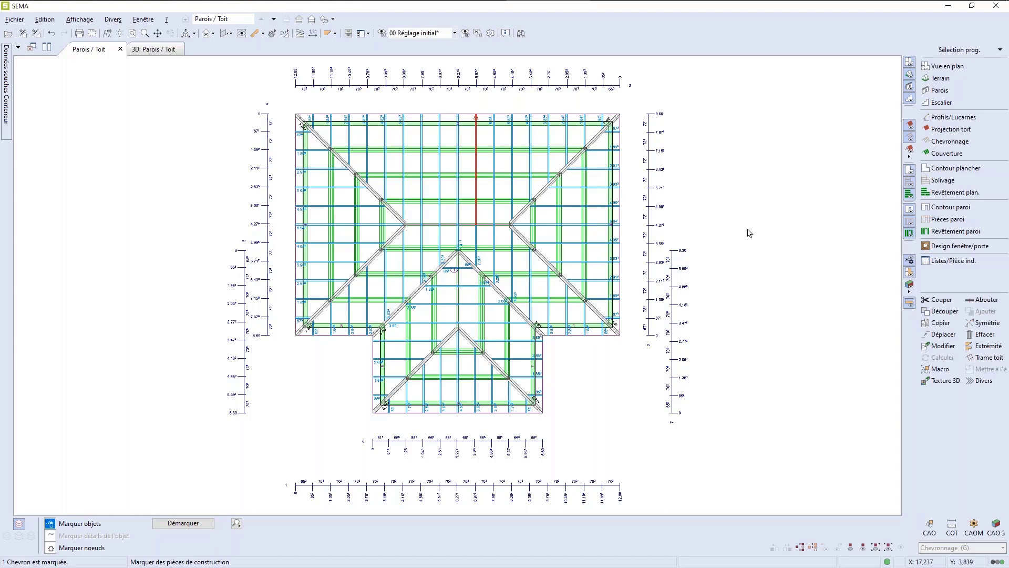
key("Escape")
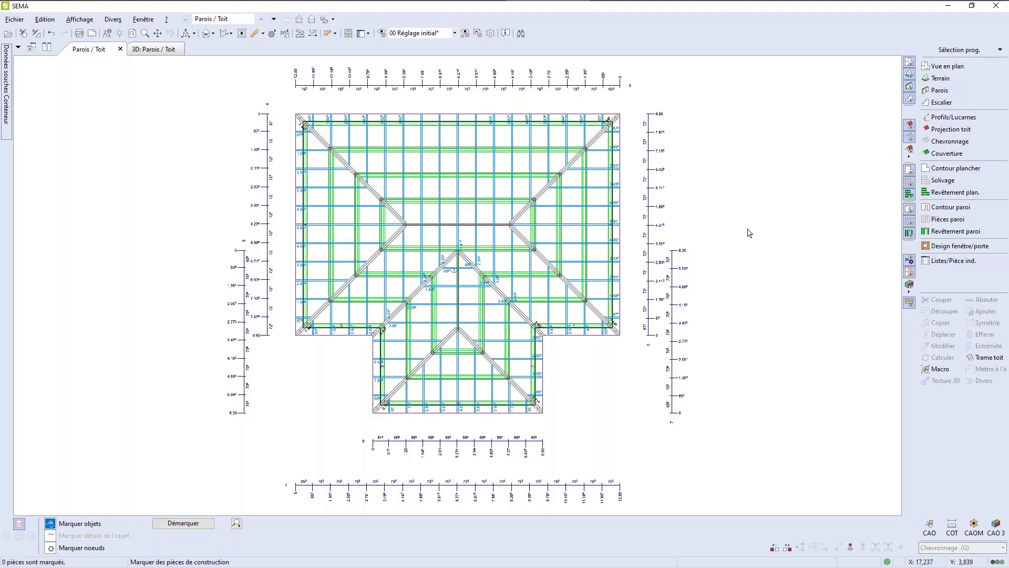
left_click(660, 135)
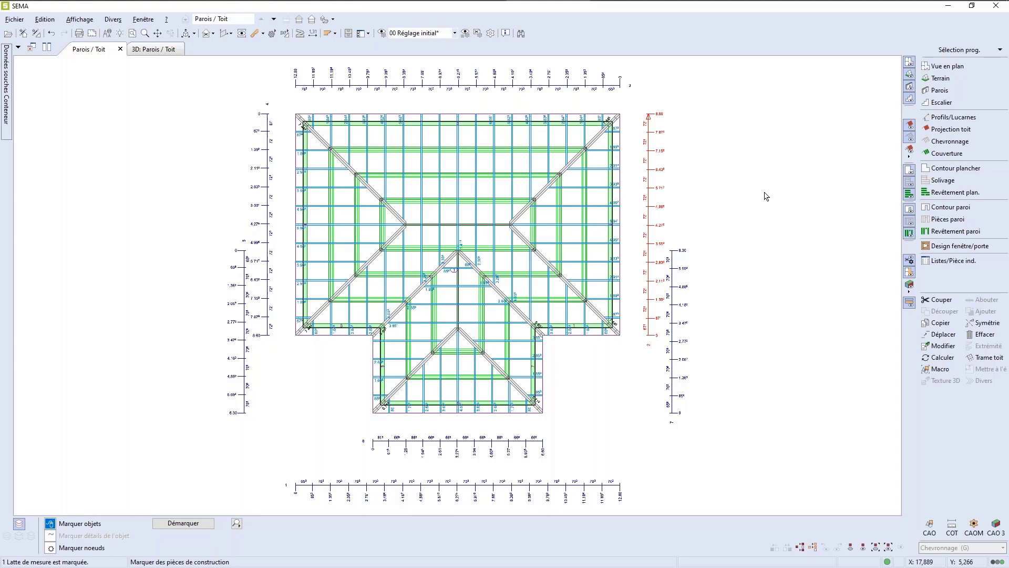
key("ctrl+a")
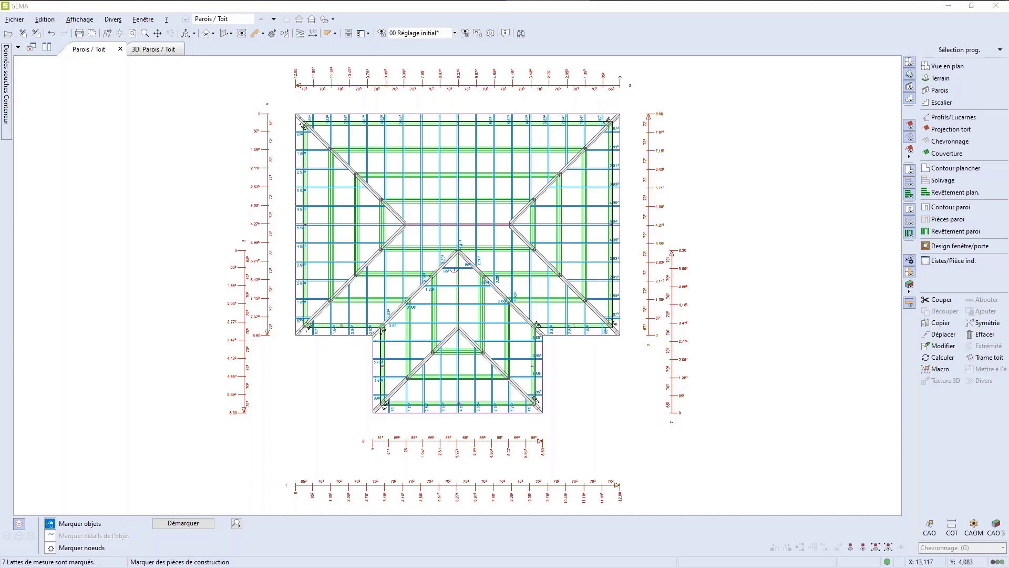
right_click(652, 222)
right_click(658, 218)
left_click(733, 160)
right_click(663, 211)
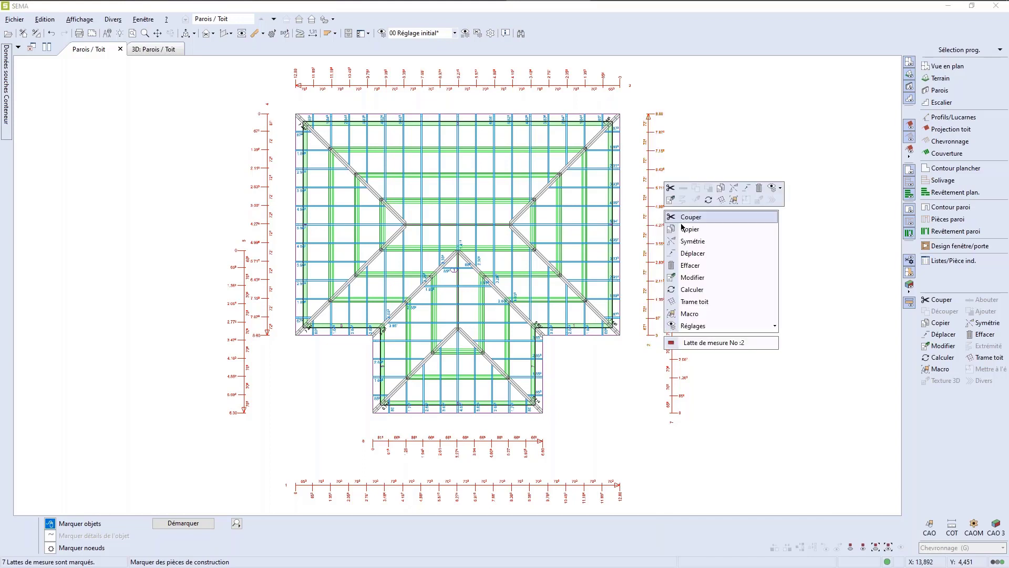
left_click(809, 278)
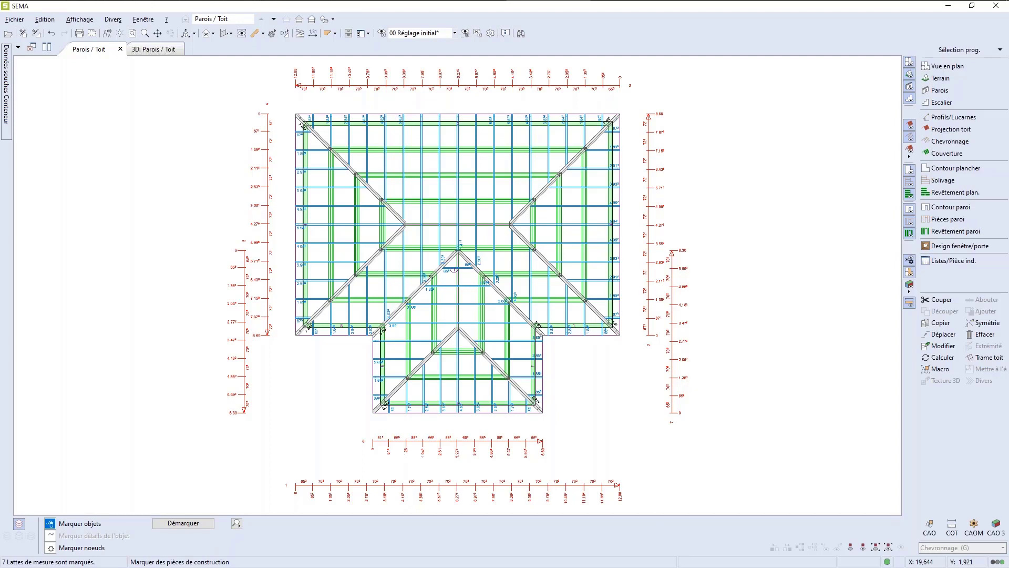
key("Delete")
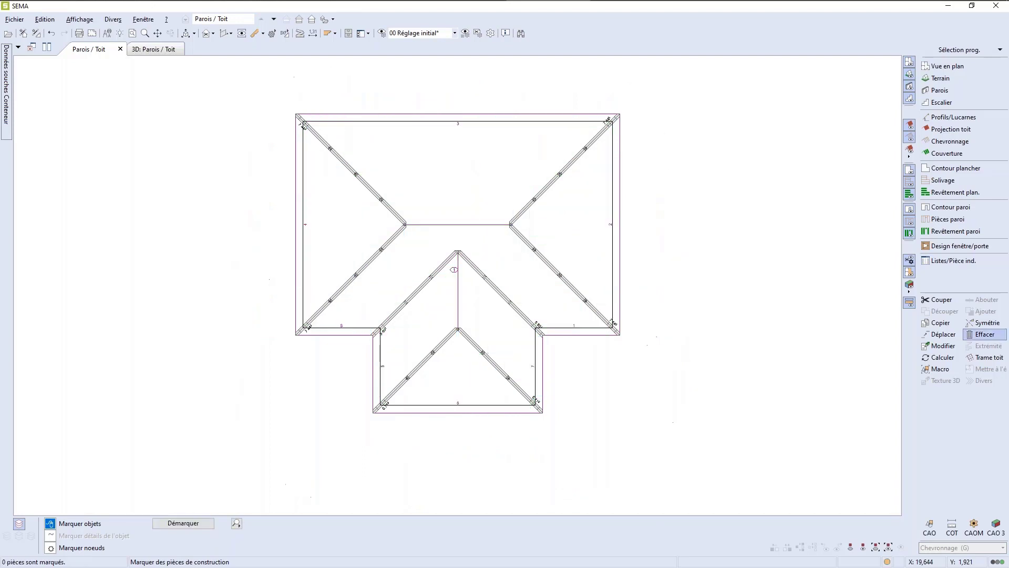
Select all the hip and valley rafters on the roof plan and delete them.
scroll(418, 392, "up", 3)
left_click(404, 352)
scroll(271, 388, "down", 1)
scroll(181, 405, "down", 1)
scroll(63, 315, "down", 1)
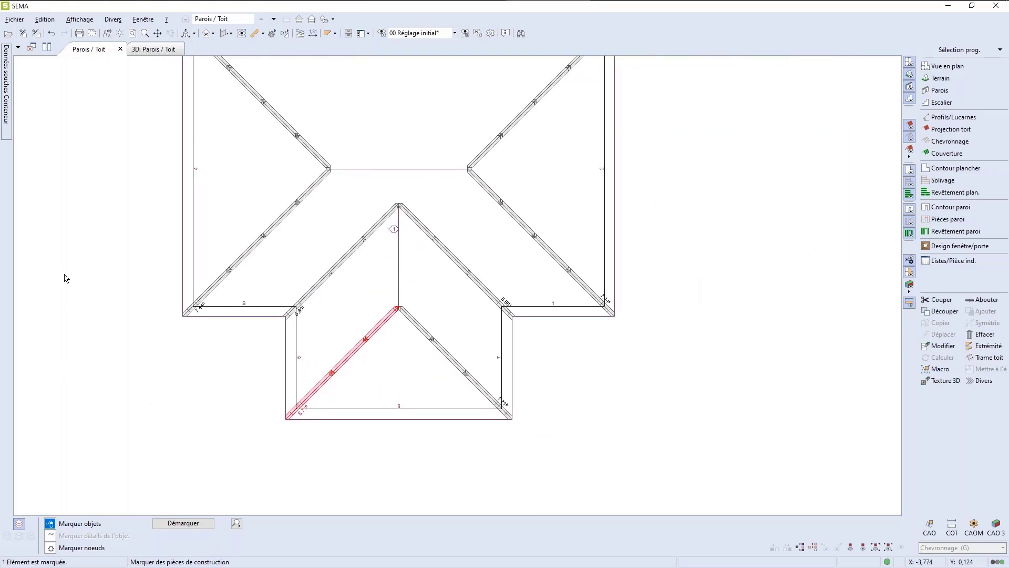
scroll(65, 266, "up", 2)
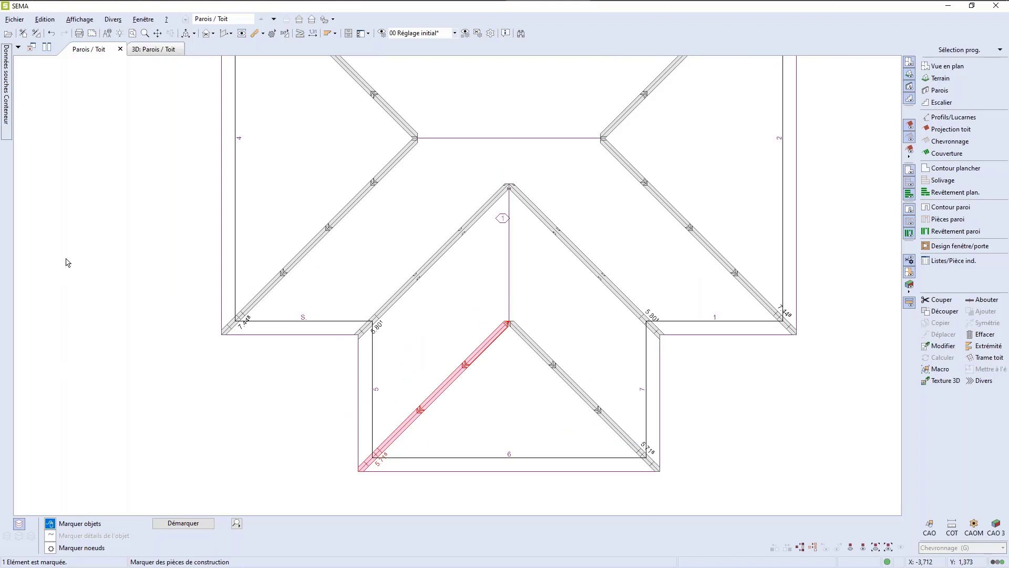
key("ctrl+a")
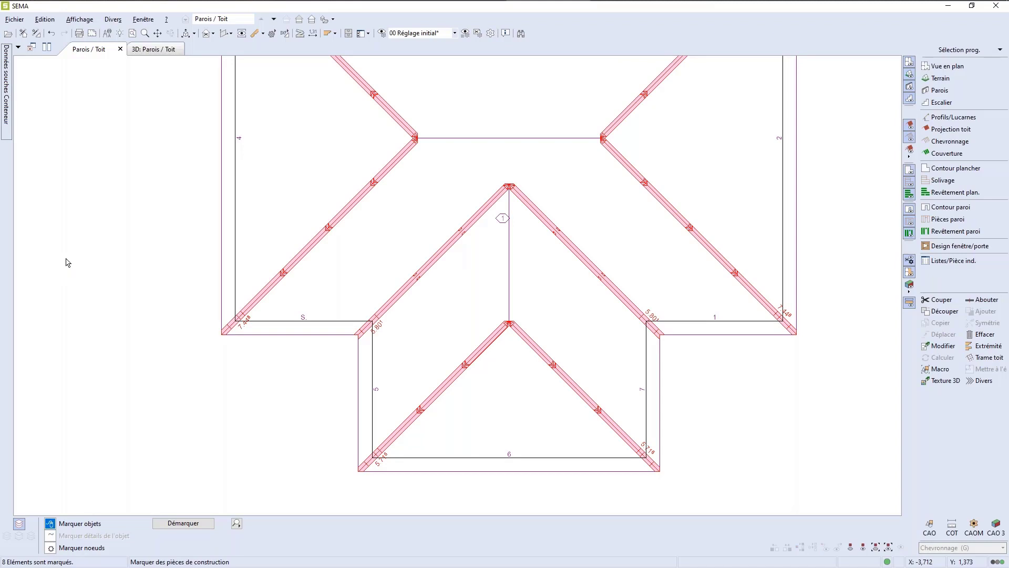
key("Escape")
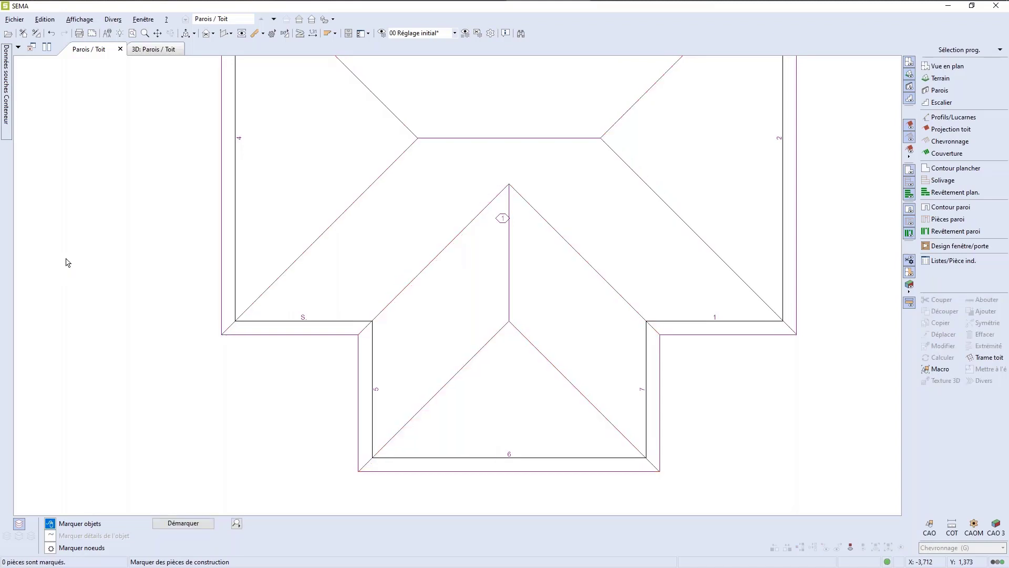
scroll(216, 304, "down", 2)
scroll(50, 133, "up", 3)
scroll(51, 153, "down", 3)
middle_click(58, 162)
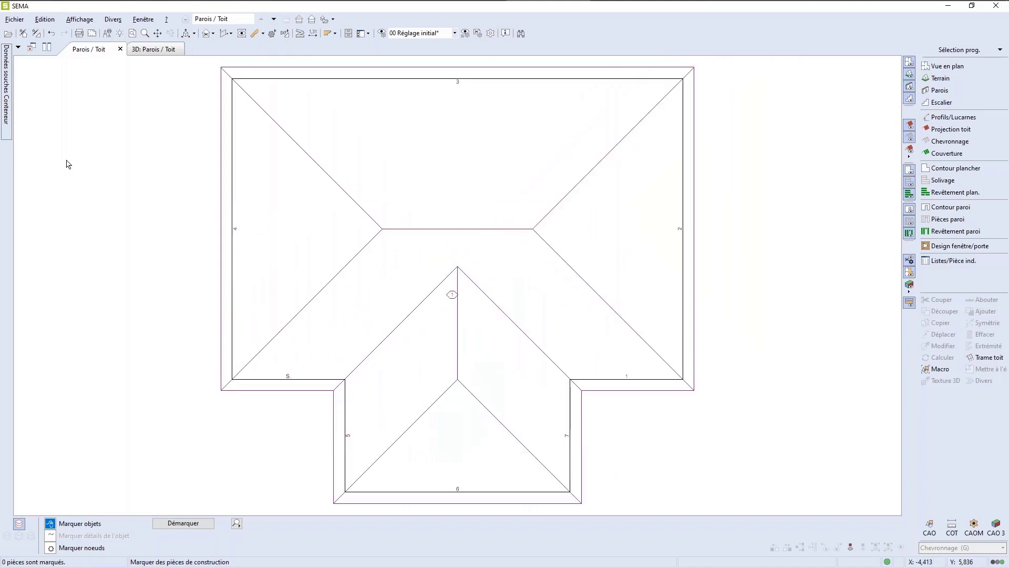
scroll(65, 162, "down", 1)
scroll(37, 179, "up", 1)
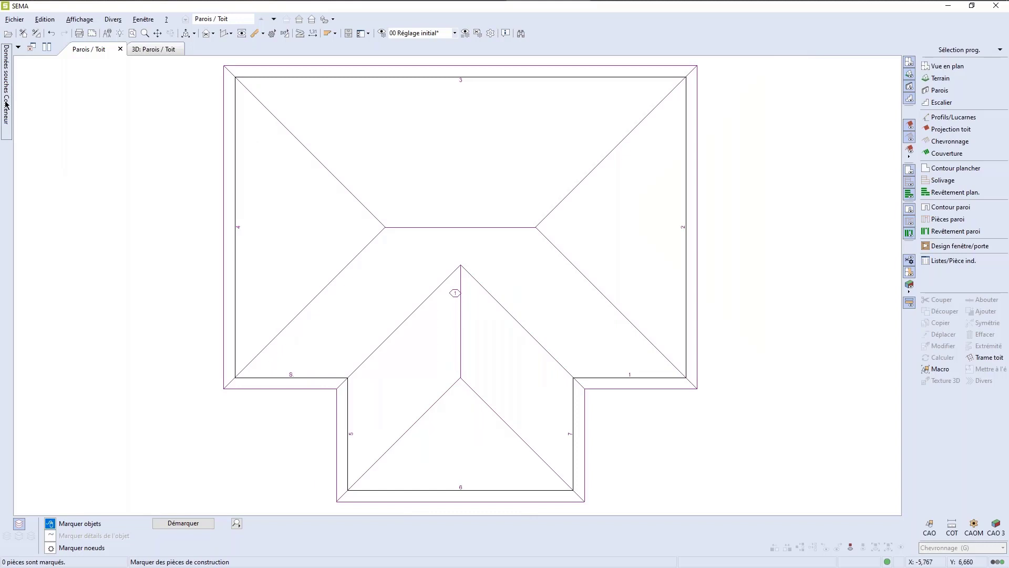
scroll(470, 192, "down", 2)
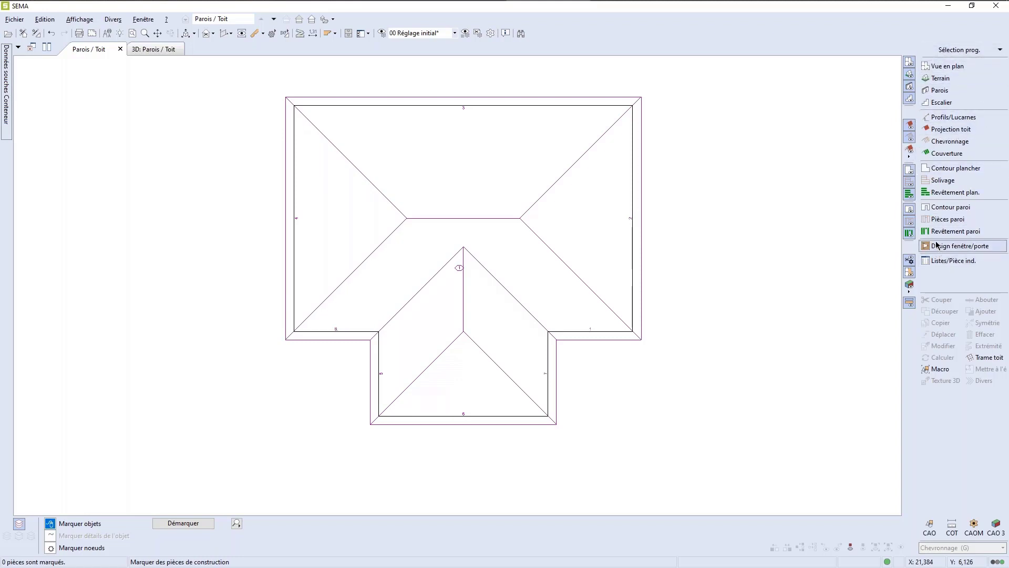
Start creating a single rafter (Créer un chevron) on roof surface 3, with its reference point at the ridge's left end.
left_click(953, 142)
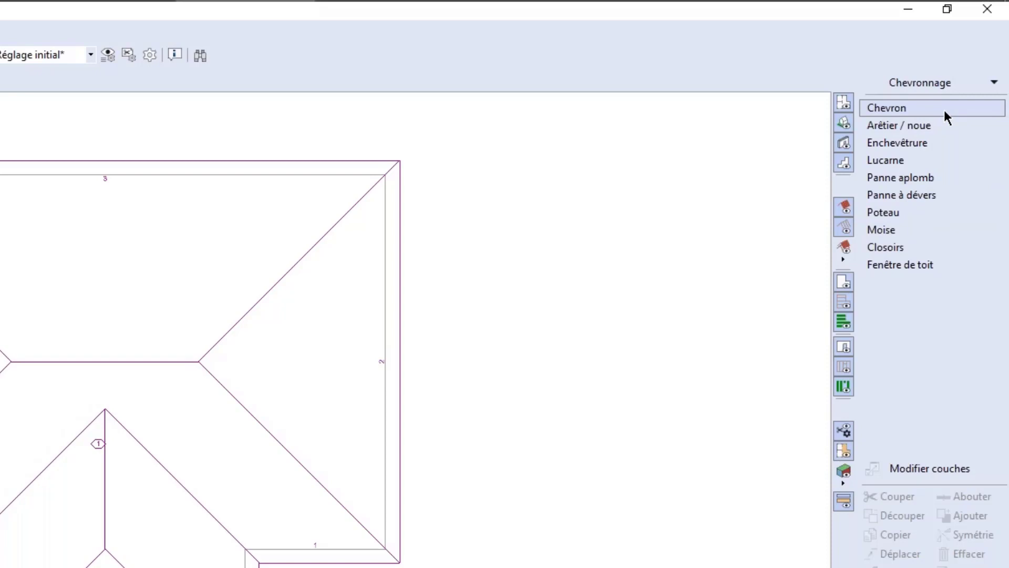
left_click(900, 107)
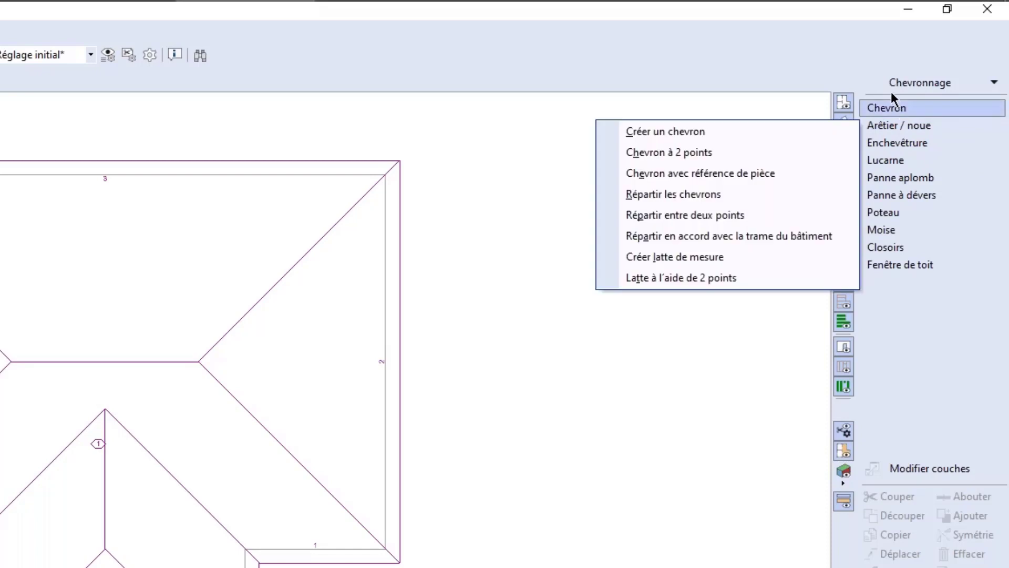
left_click(661, 133)
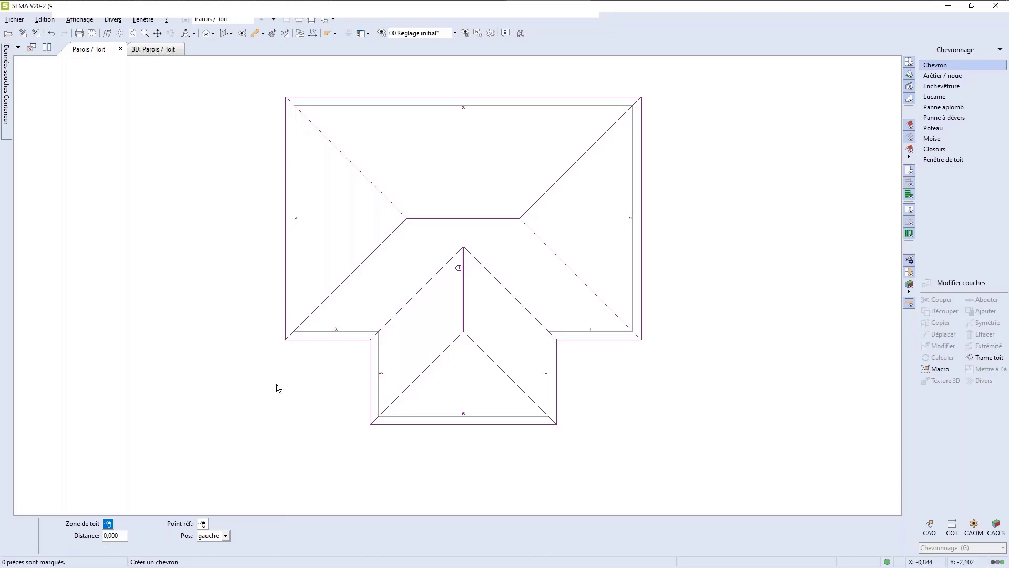
left_click(489, 158)
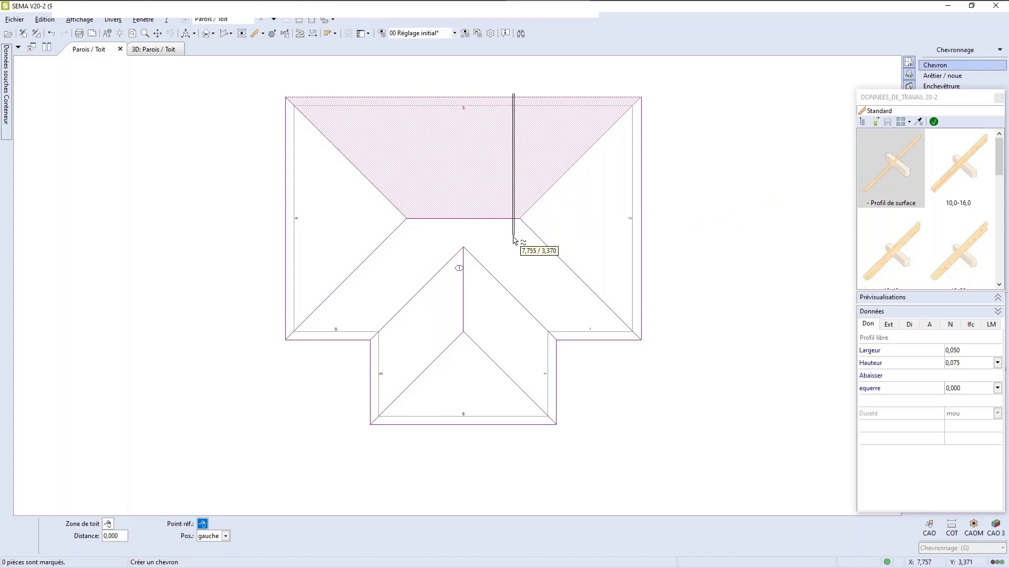
scroll(364, 196, "up", 2)
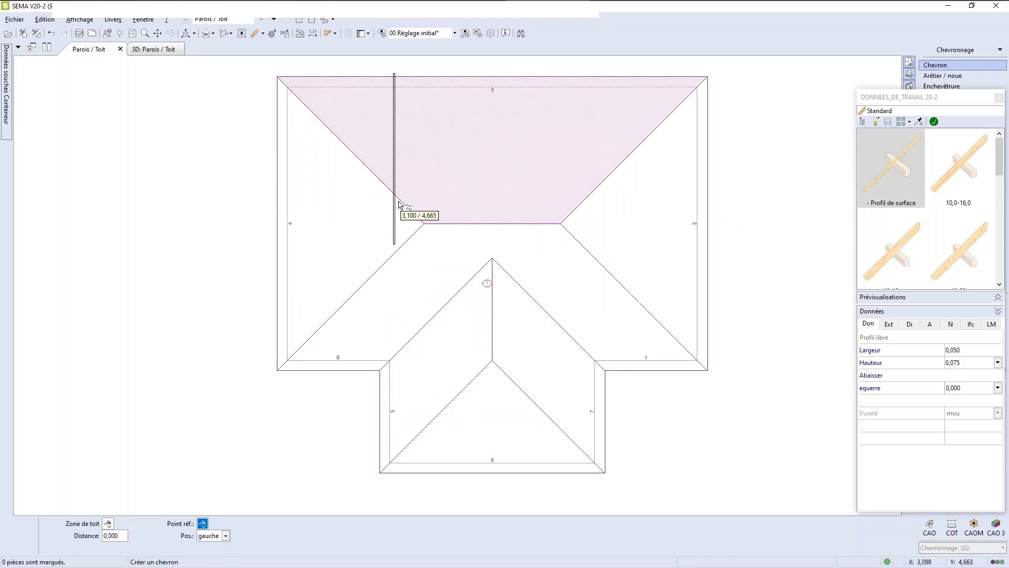
scroll(431, 242, "up", 3)
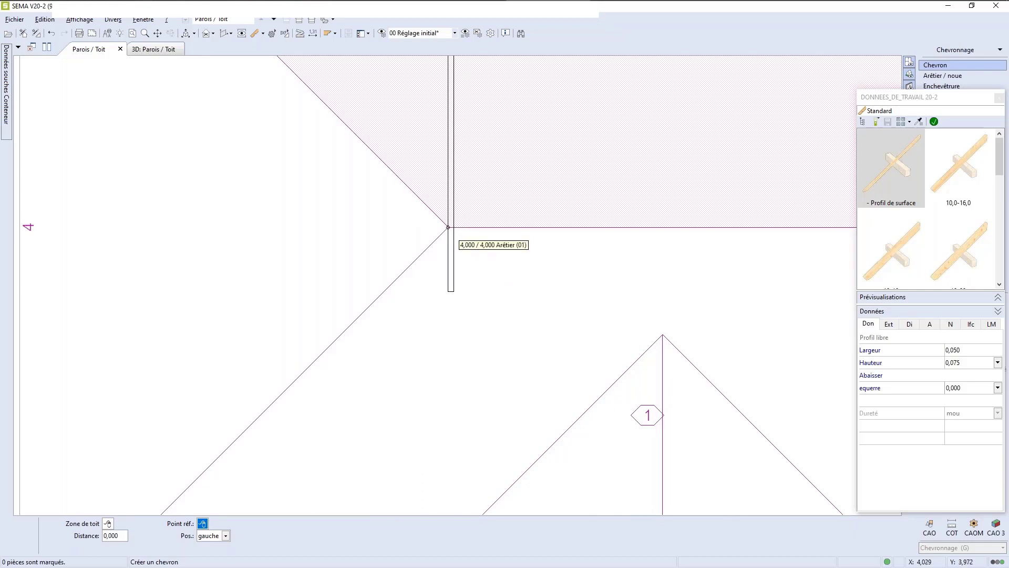
left_click(447, 227)
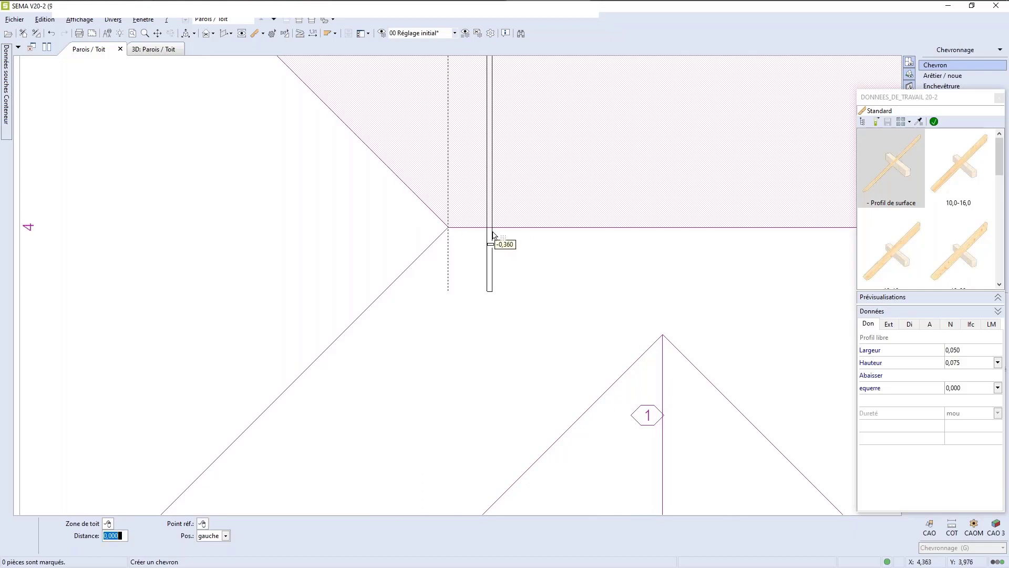
Set the rafter's distance from the reference point to -0,4.
scroll(546, 247, "down", 1)
scroll(542, 252, "down", 3)
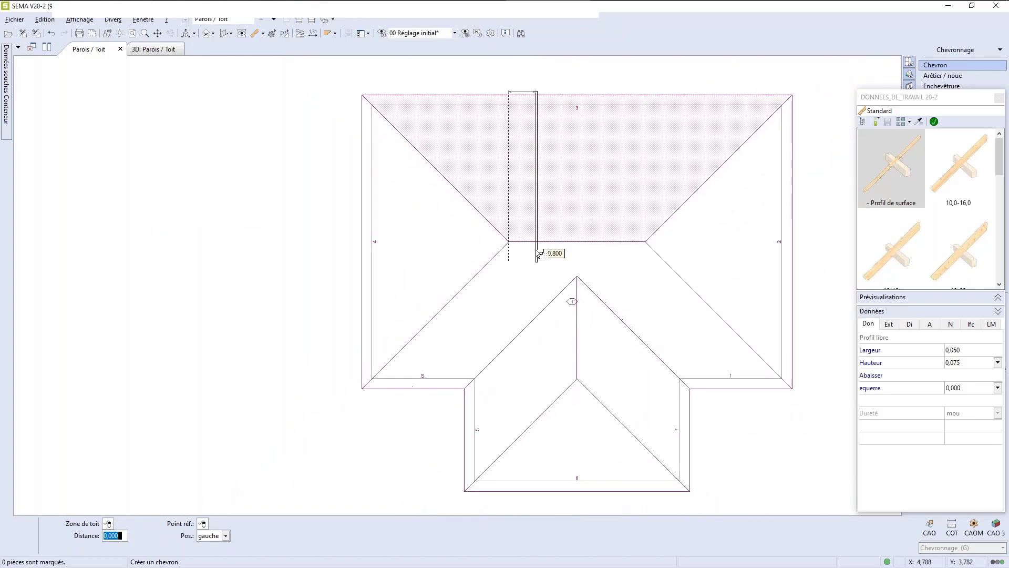
scroll(532, 210, "up", 1)
scroll(532, 209, "down", 1)
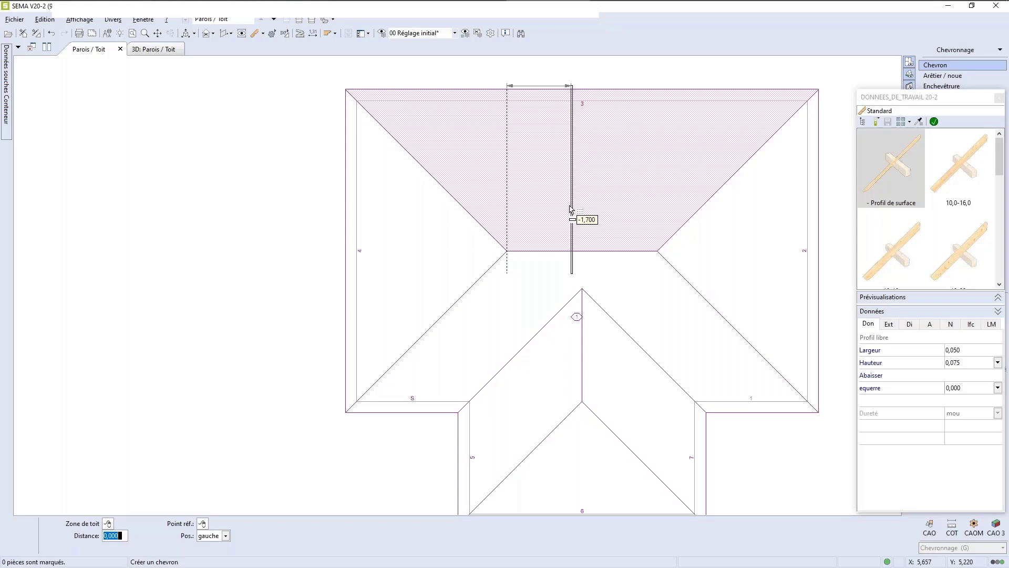
type("-0,4")
key("Tab")
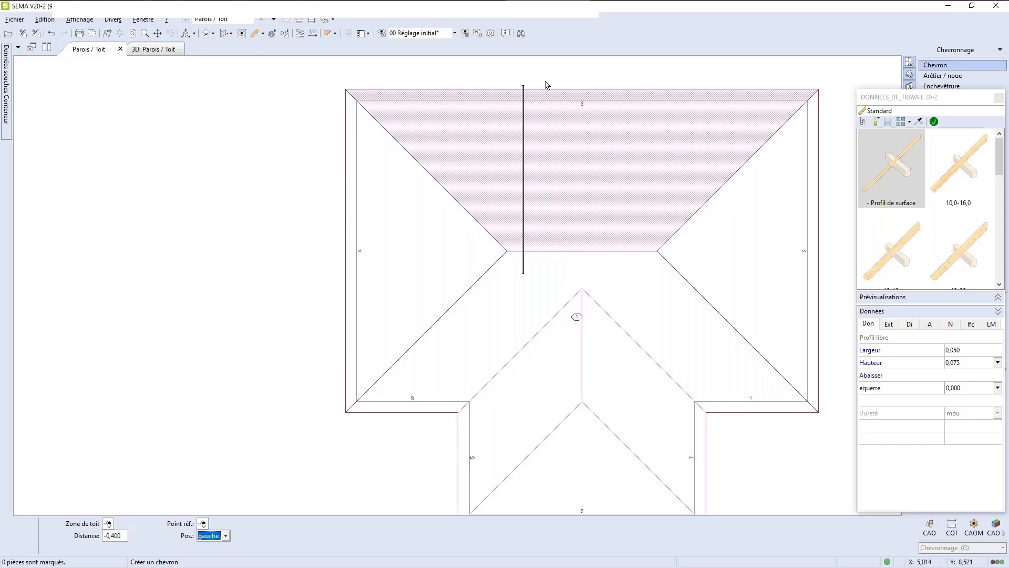
Compare the rafter positions gauche, centré and droite, place the rafter with gauche, and leave the command.
scroll(544, 82, "up", 2)
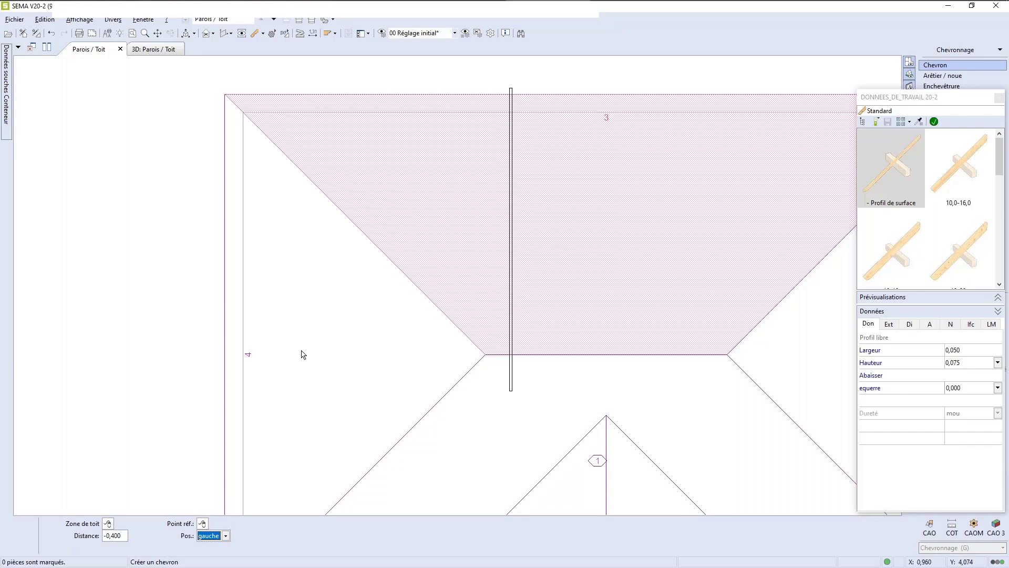
key("Down")
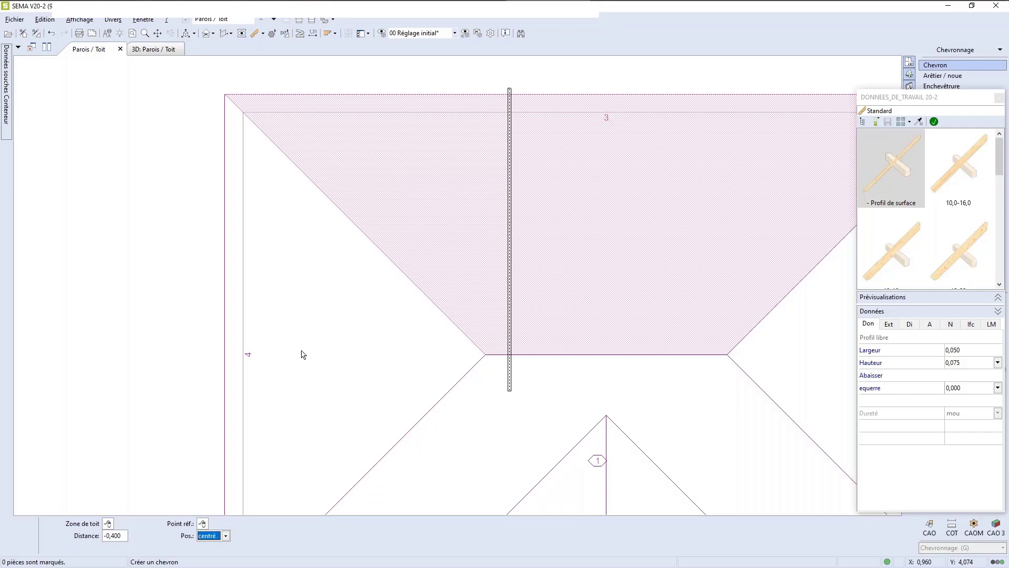
key("Down")
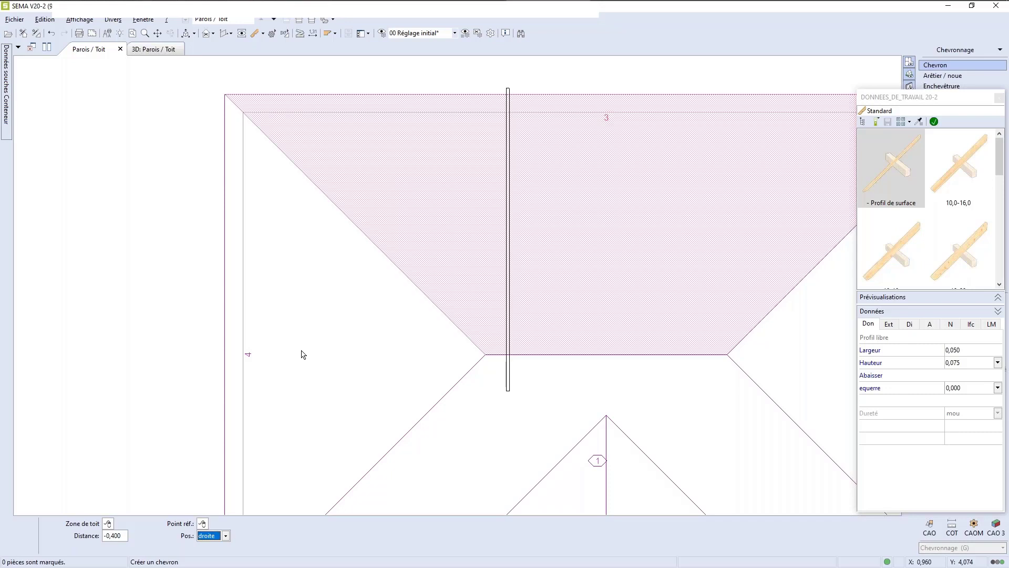
key("Down")
key("Down")
key("Down")
key("Down")
key("Down")
key("Down")
key("Down")
left_click(301, 354)
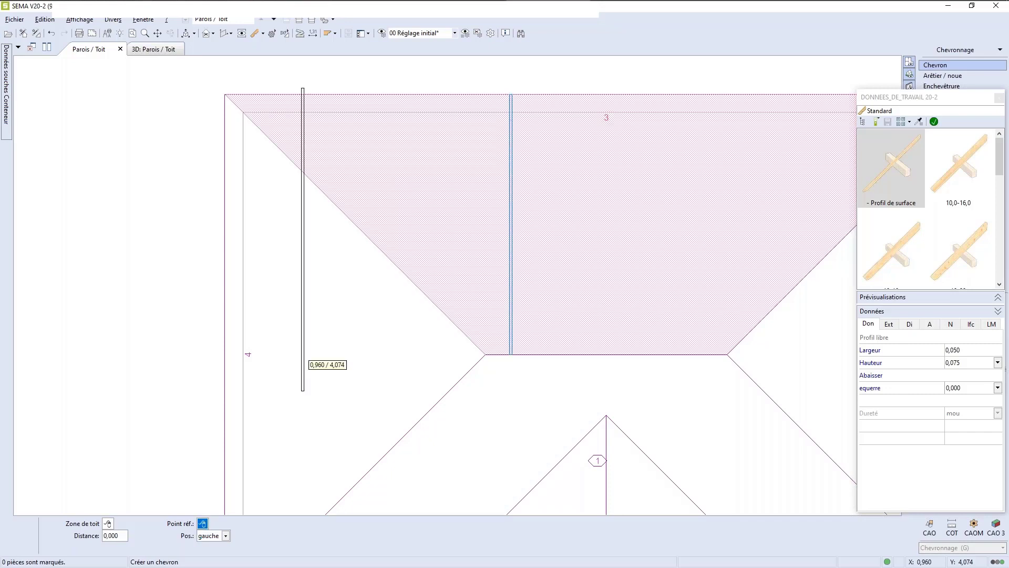
key("Escape")
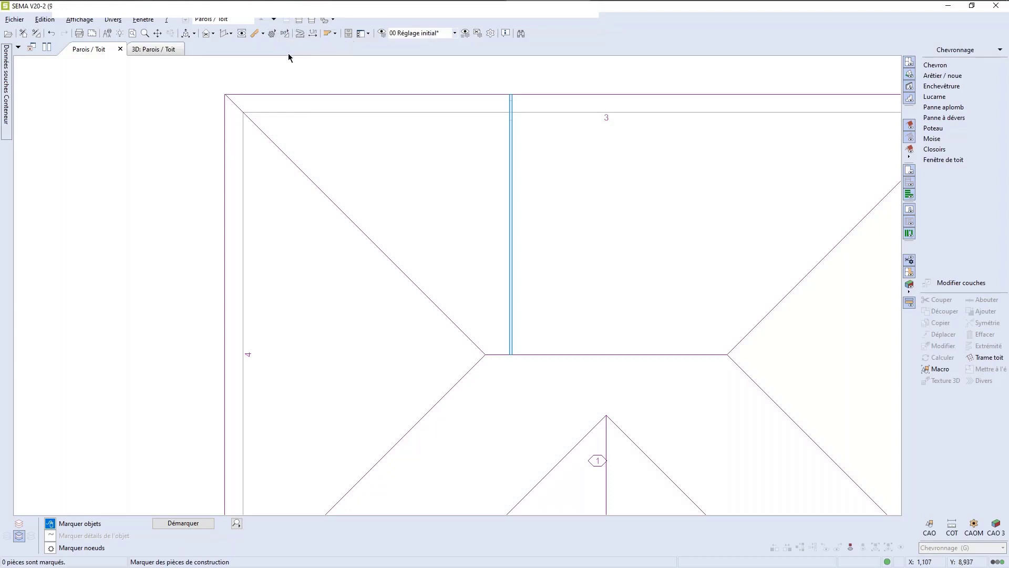
Measure the distance along the ridge from its left end to the new rafter's left edge.
left_click(299, 35)
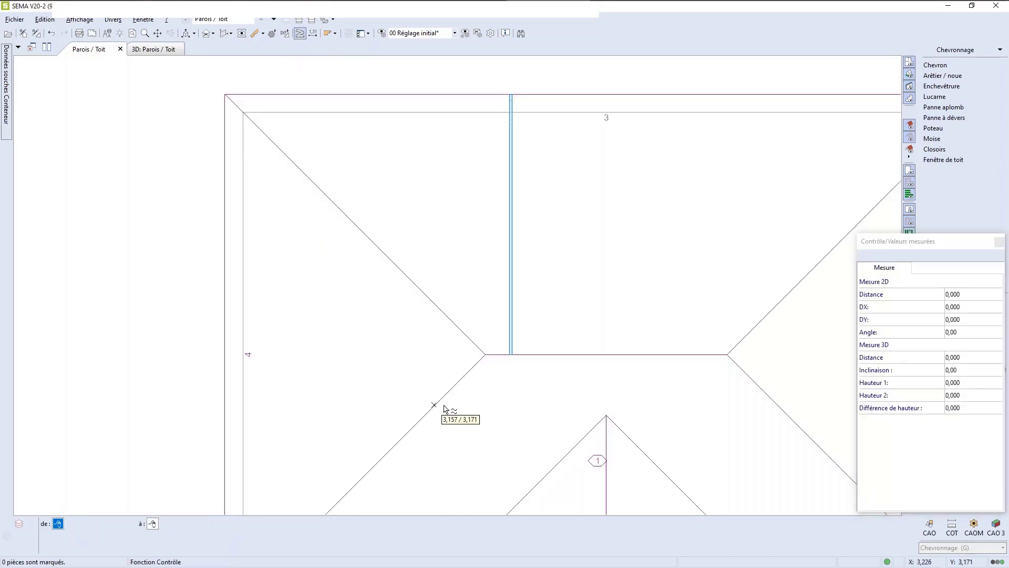
scroll(491, 391, "up", 2)
scroll(491, 391, "up", 1)
left_click(481, 315)
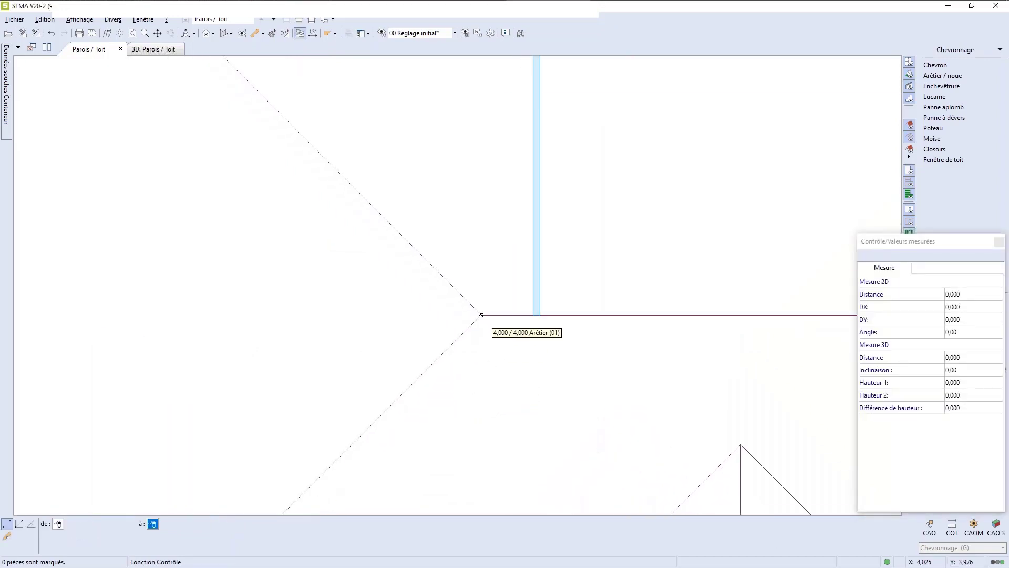
left_click(533, 316)
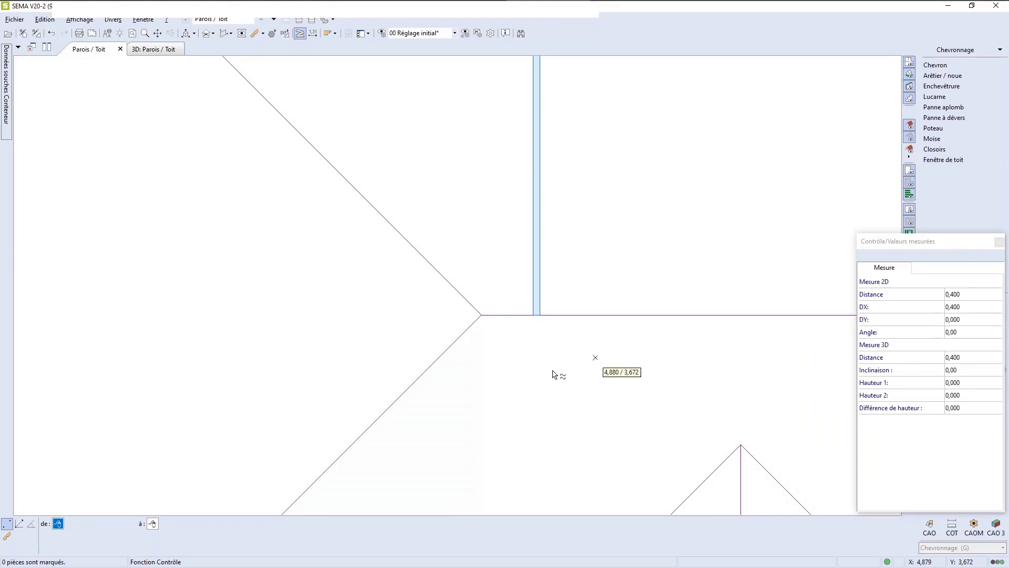
scroll(519, 387, "down", 3)
scroll(465, 388, "down", 1)
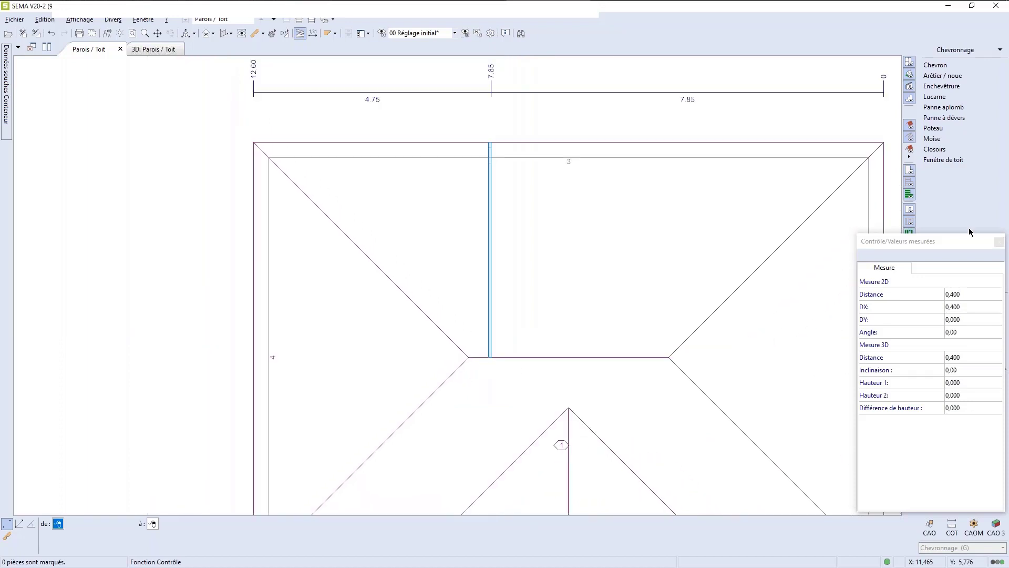
left_click(999, 241)
Start creating a second single rafter (Créer un chevron) on roof surface 3, with its reference point at the existing rafter's upper left corner.
scroll(444, 266, "down", 2)
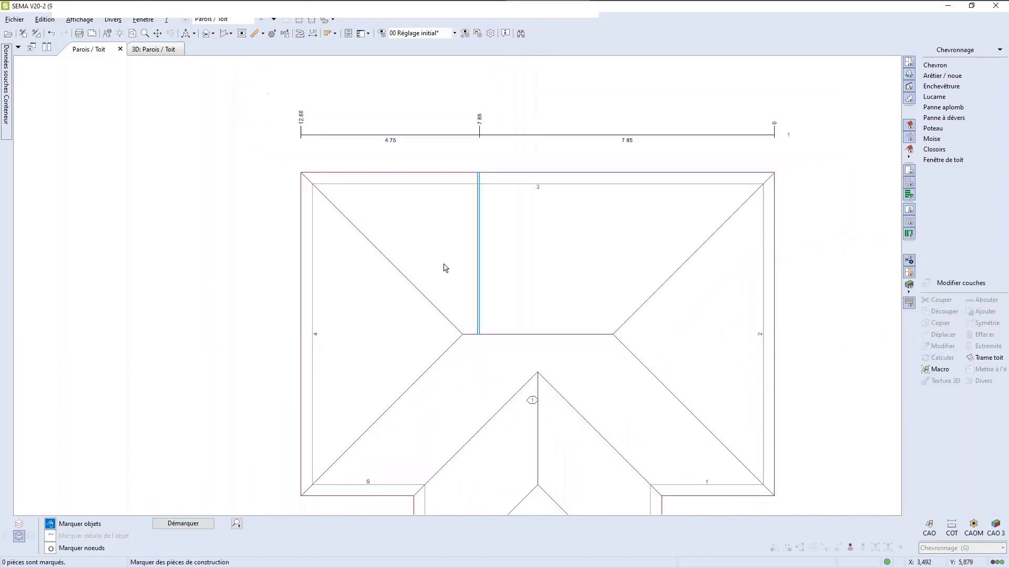
scroll(547, 383, "up", 2)
scroll(471, 223, "down", 2)
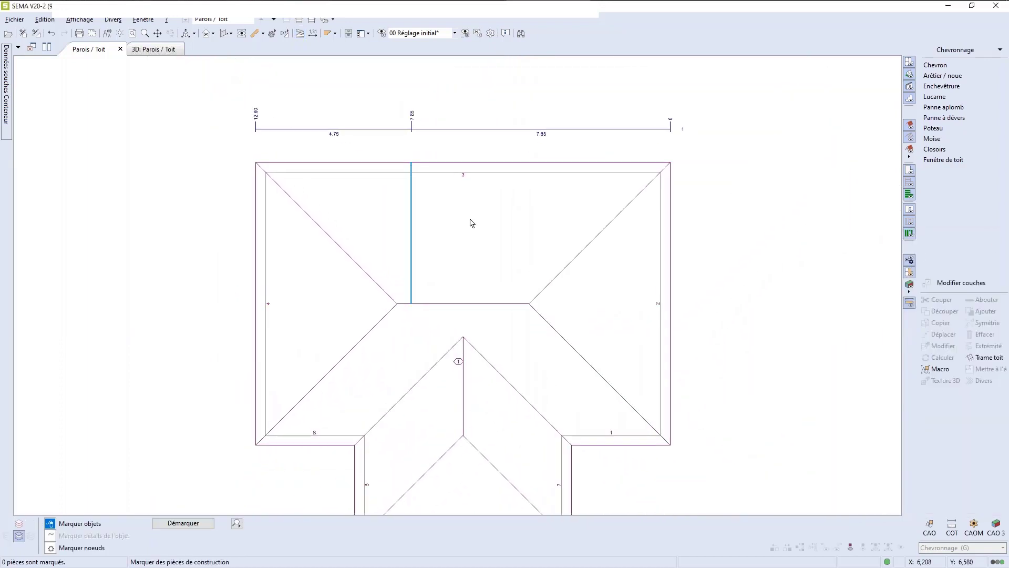
scroll(467, 221, "down", 1)
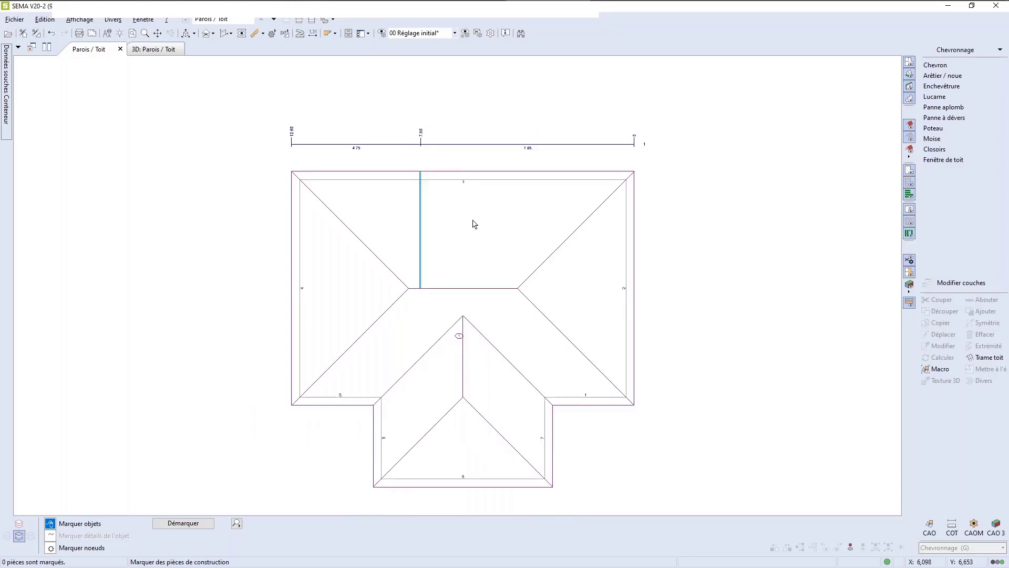
left_click(935, 64)
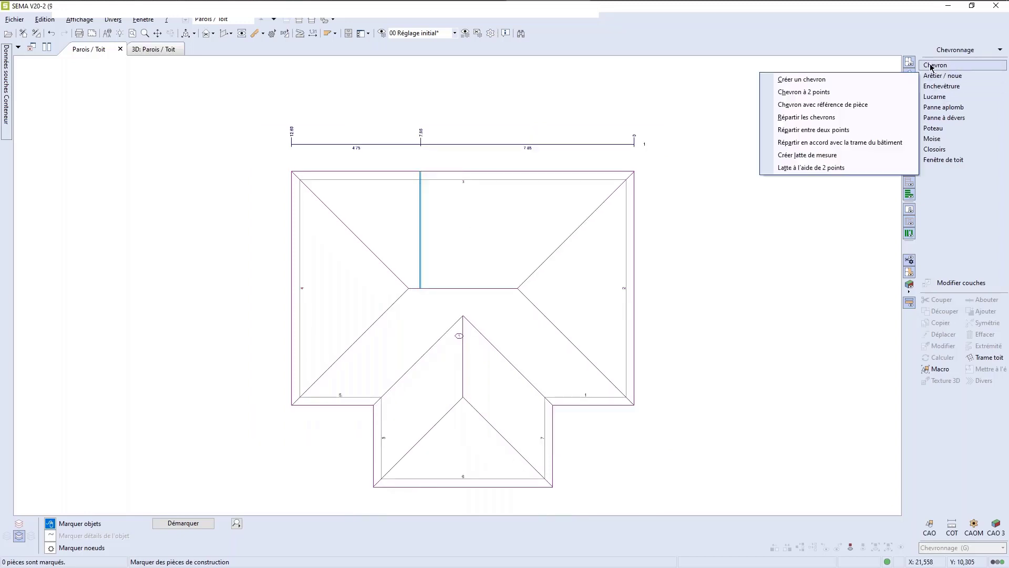
left_click(799, 79)
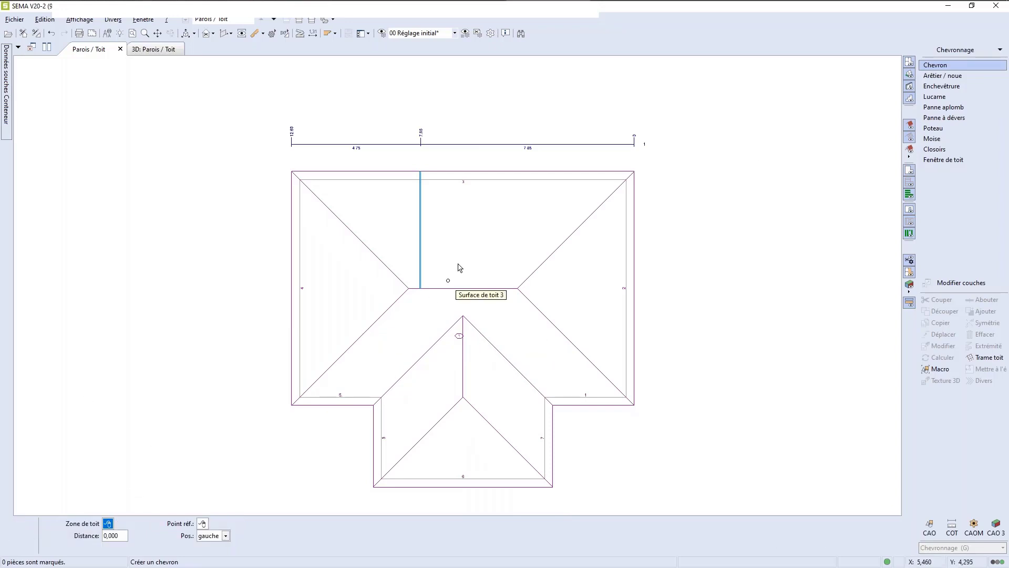
left_click(485, 209)
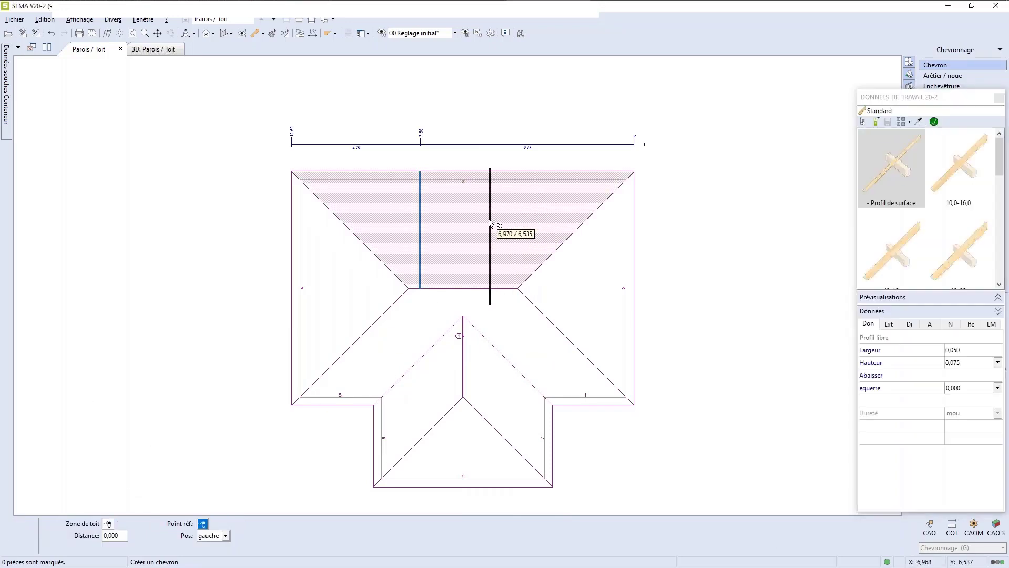
scroll(440, 247, "up", 2)
scroll(417, 153, "up", 5)
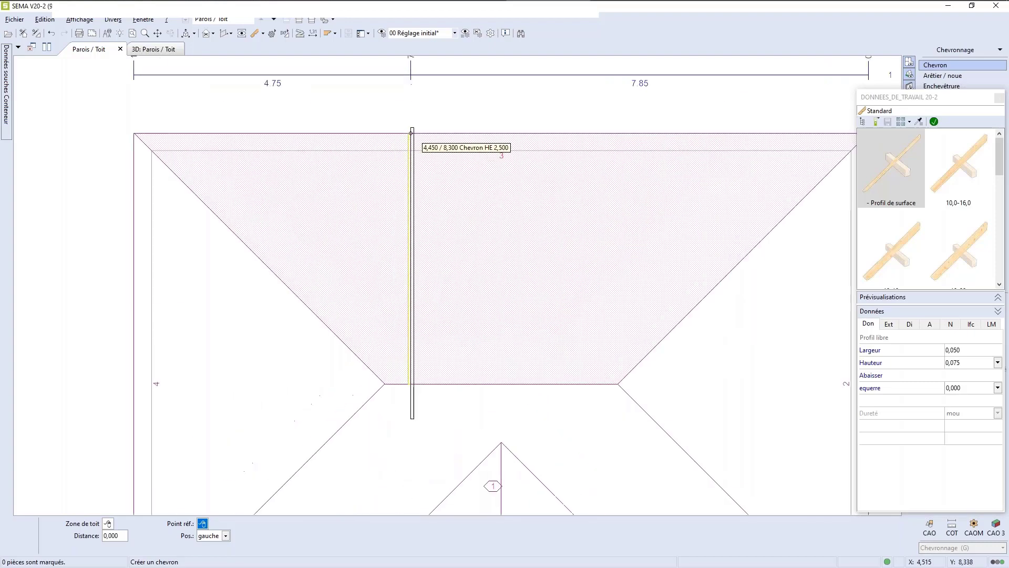
scroll(409, 157, "up", 2)
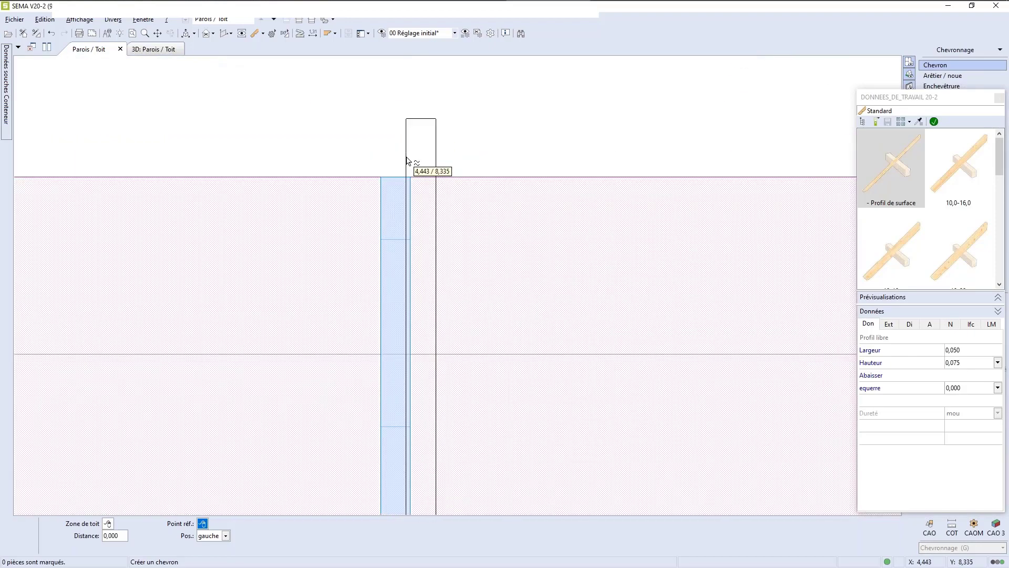
left_click(385, 197)
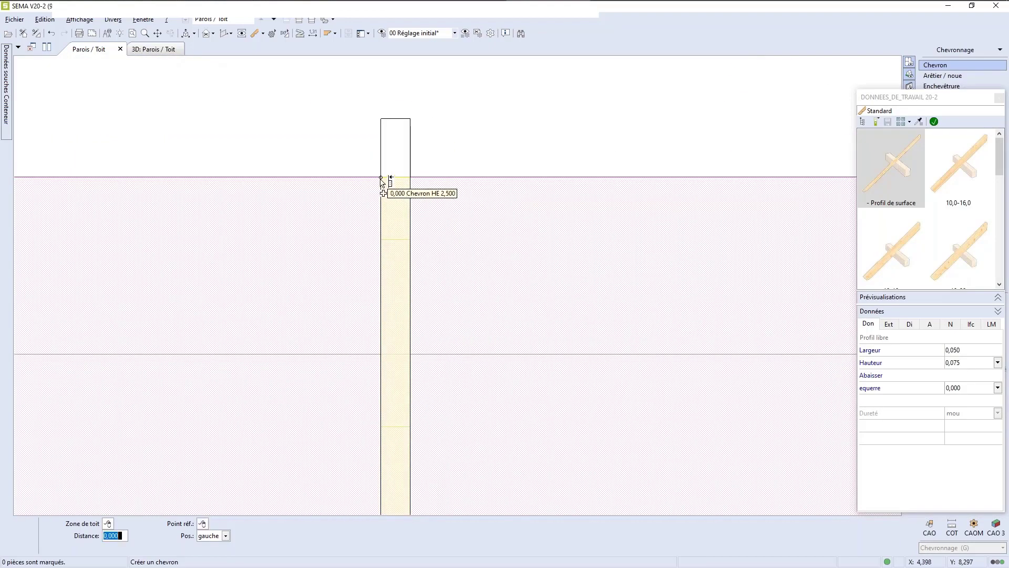
Set the second rafter's distance from the reference point to -0,4, compare the available positions, and place it with gauche.
scroll(506, 220, "down", 1)
scroll(506, 220, "down", 2)
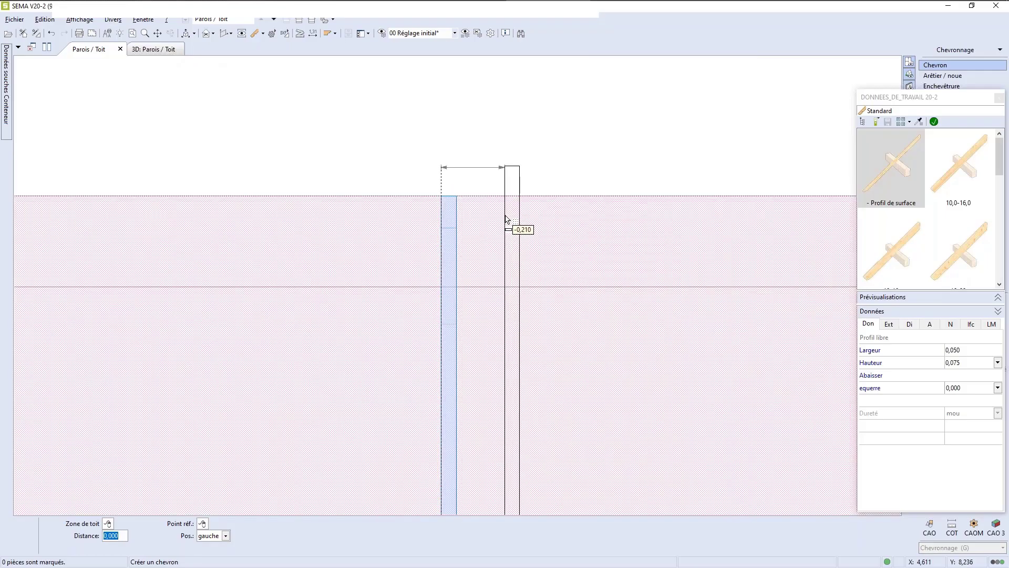
type("-0,4")
key("Tab")
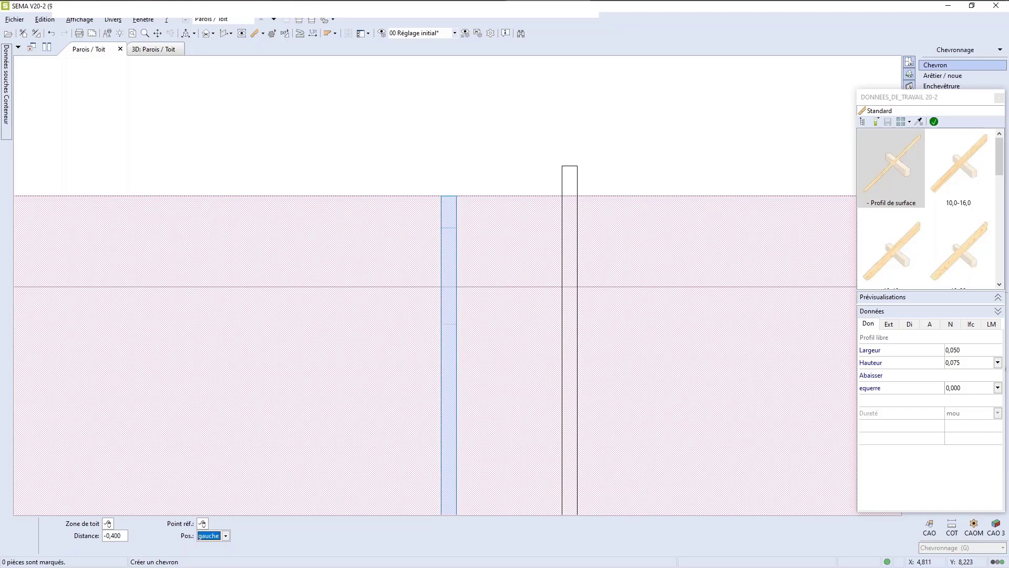
scroll(509, 185, "down", 2)
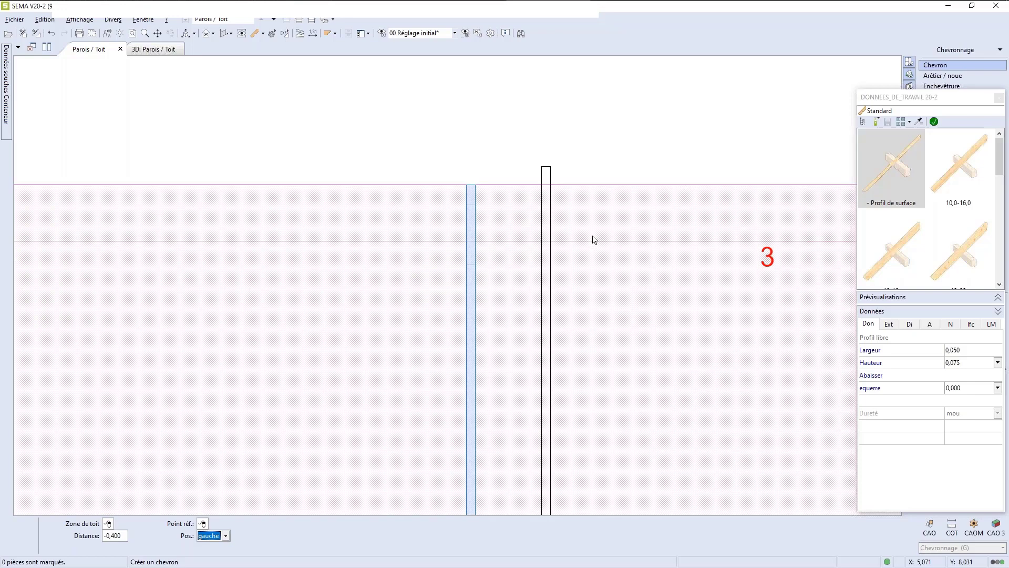
key("Down")
key("Down")
key("Up")
key("Up")
left_click(593, 240)
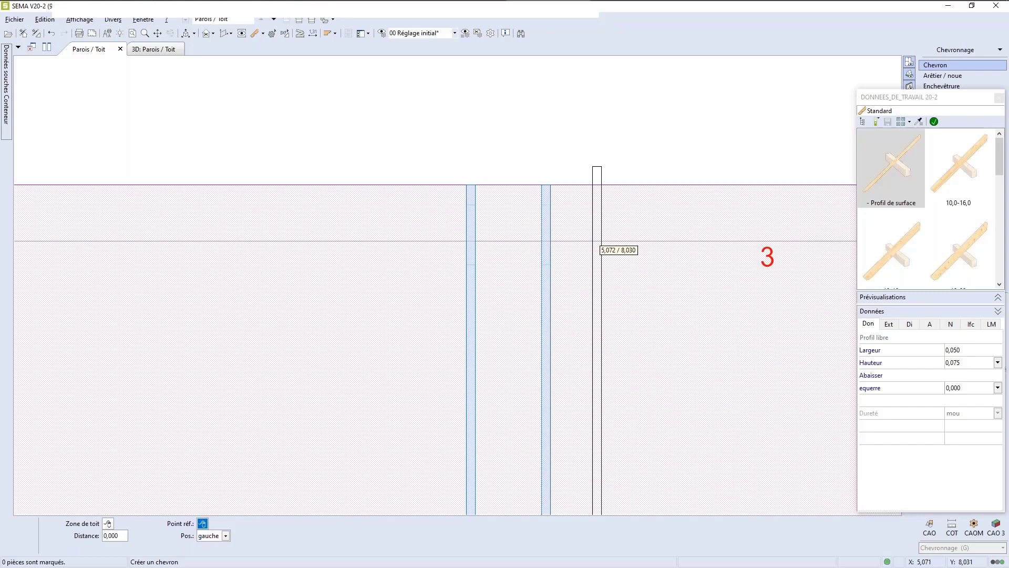
Inspect the rafter dimensions above the roof, leave the command, and delete the measuring lath together with its two rafters.
scroll(593, 237, "down", 5)
scroll(597, 107, "up", 2)
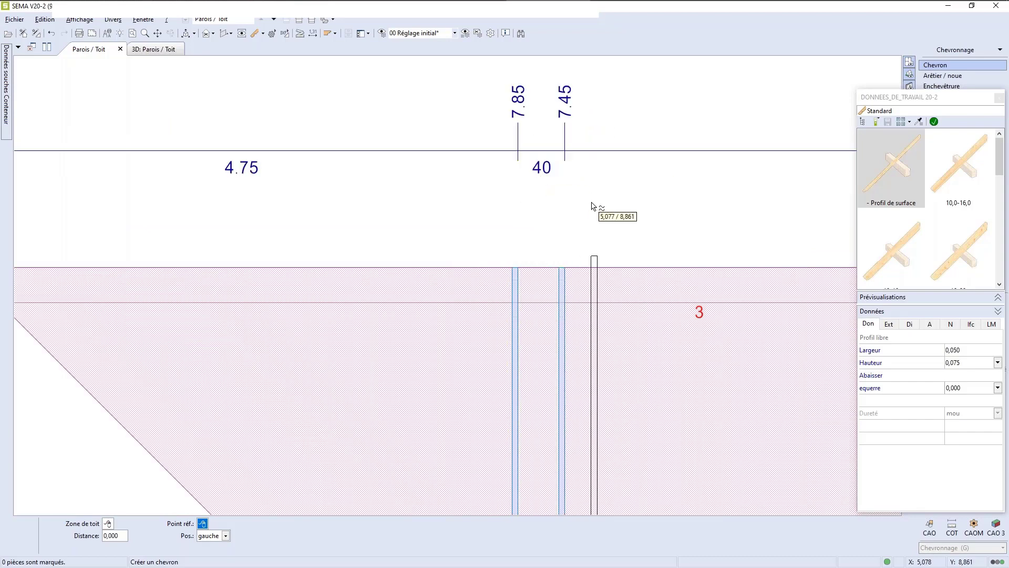
scroll(592, 207, "down", 1)
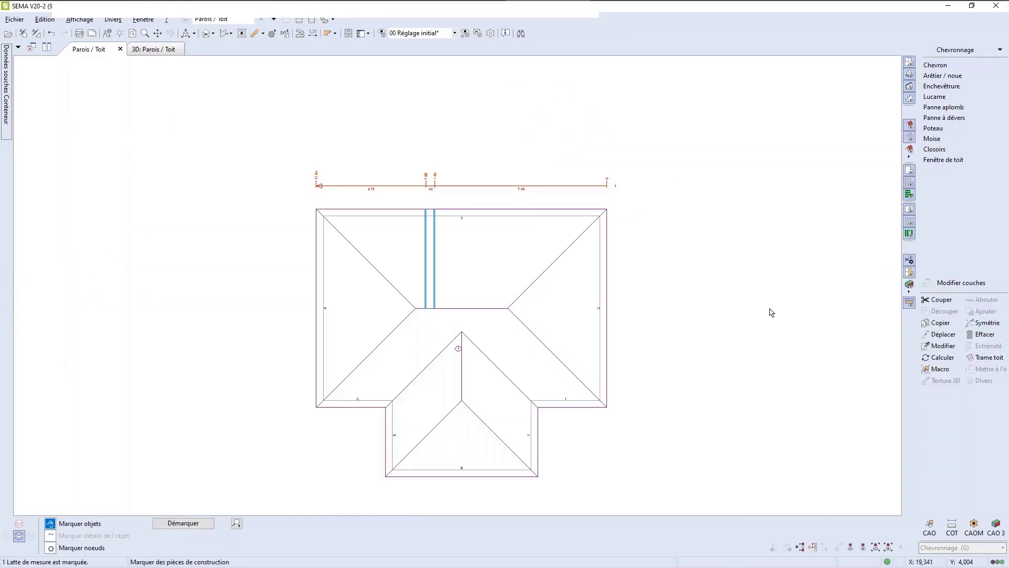
key("Delete")
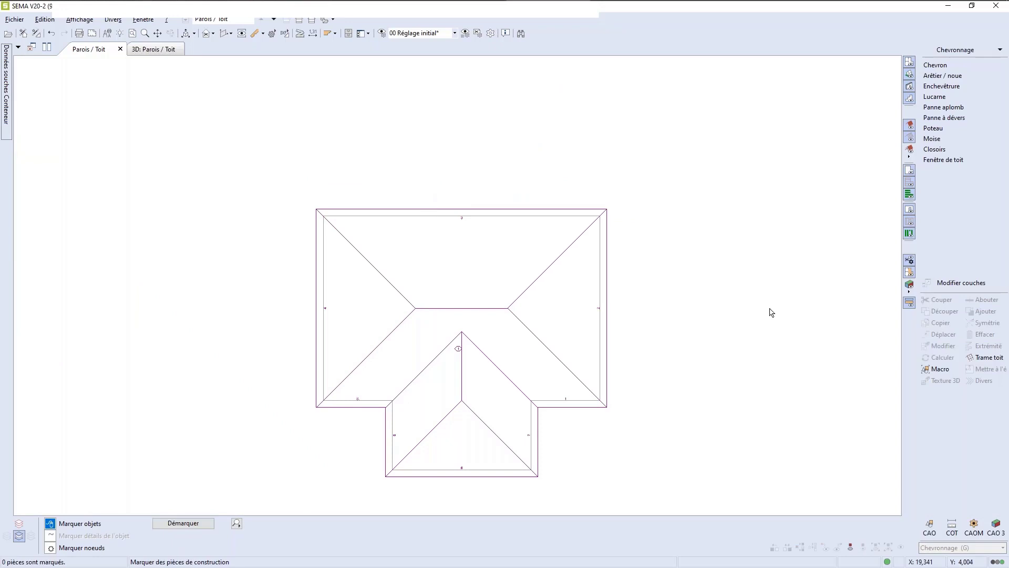
Start distributing rafters (Répartir les chevrons) from the Chevronnage program on roof surface 3.
scroll(710, 227, "down", 1)
middle_click(704, 220)
scroll(698, 217, "down", 1)
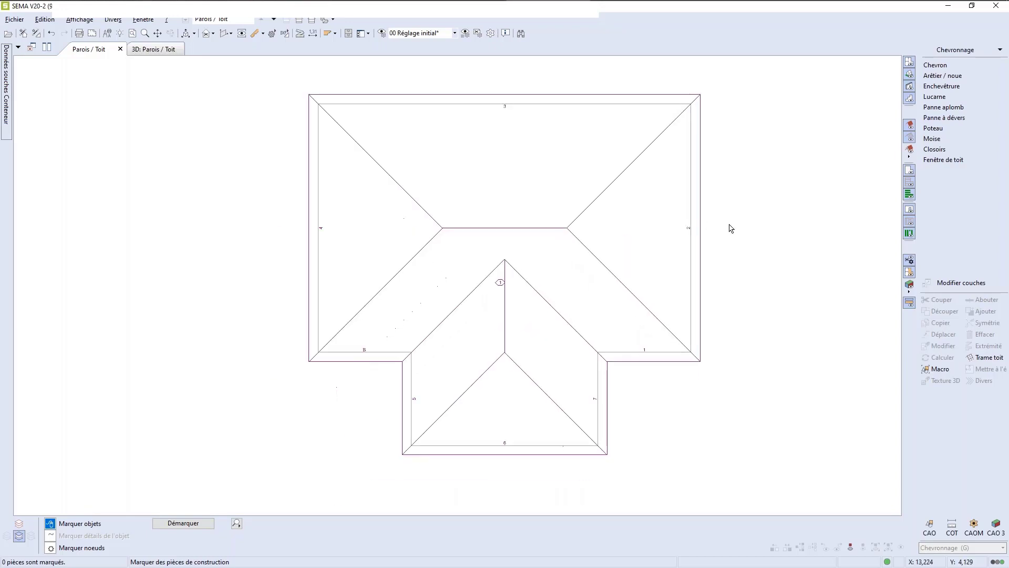
left_click(954, 49)
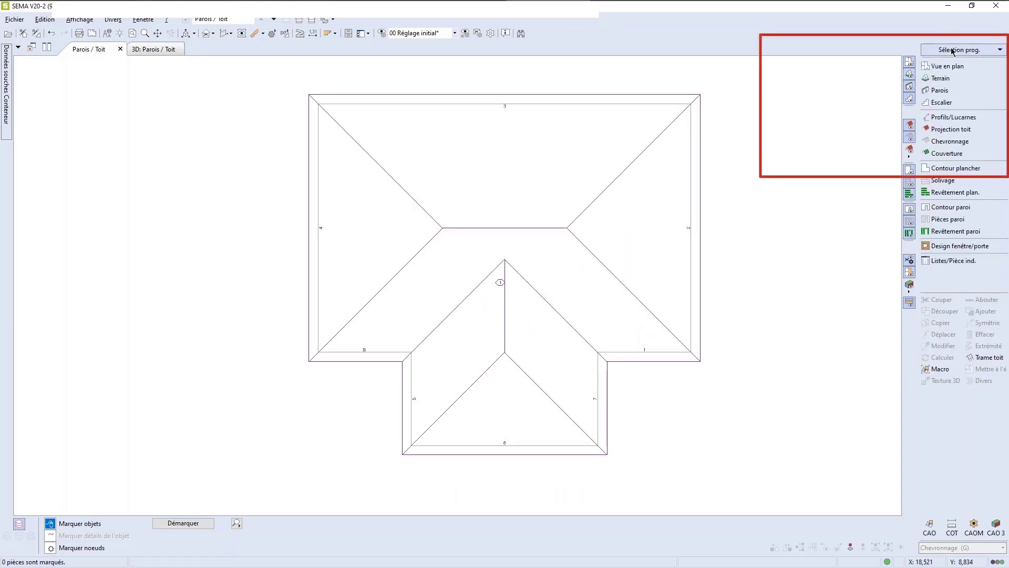
left_click(948, 142)
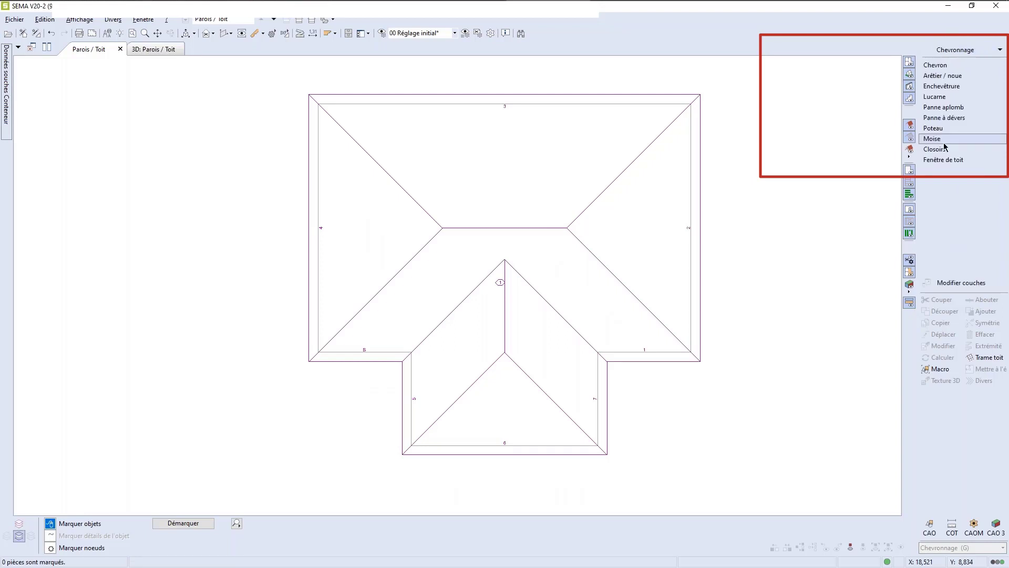
left_click(935, 65)
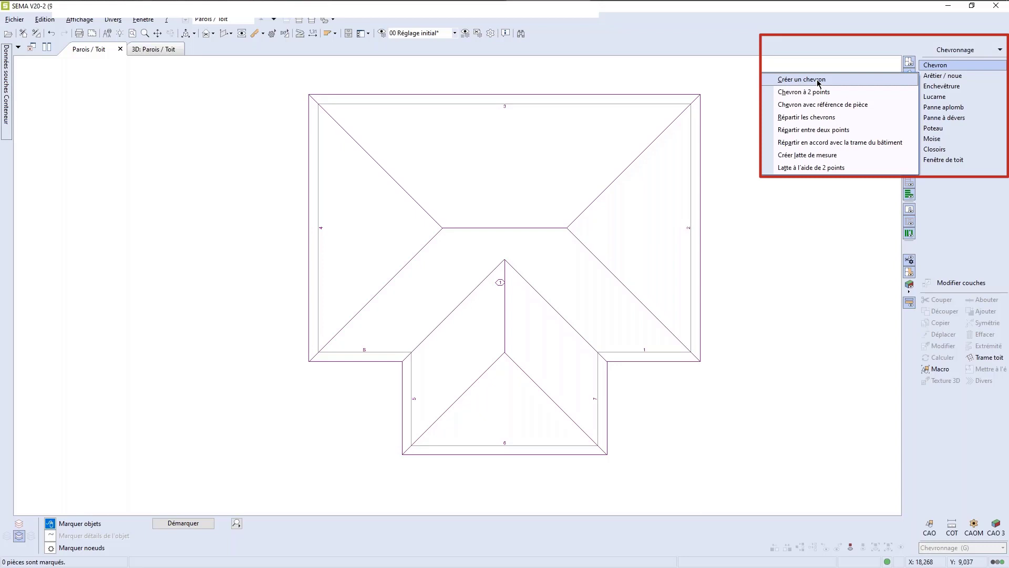
left_click(800, 118)
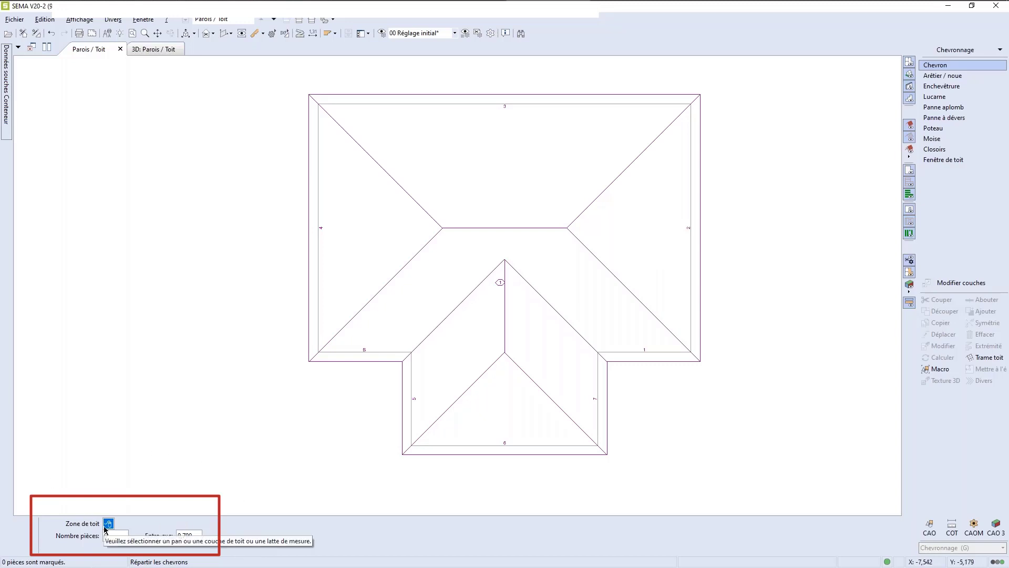
left_click(538, 145)
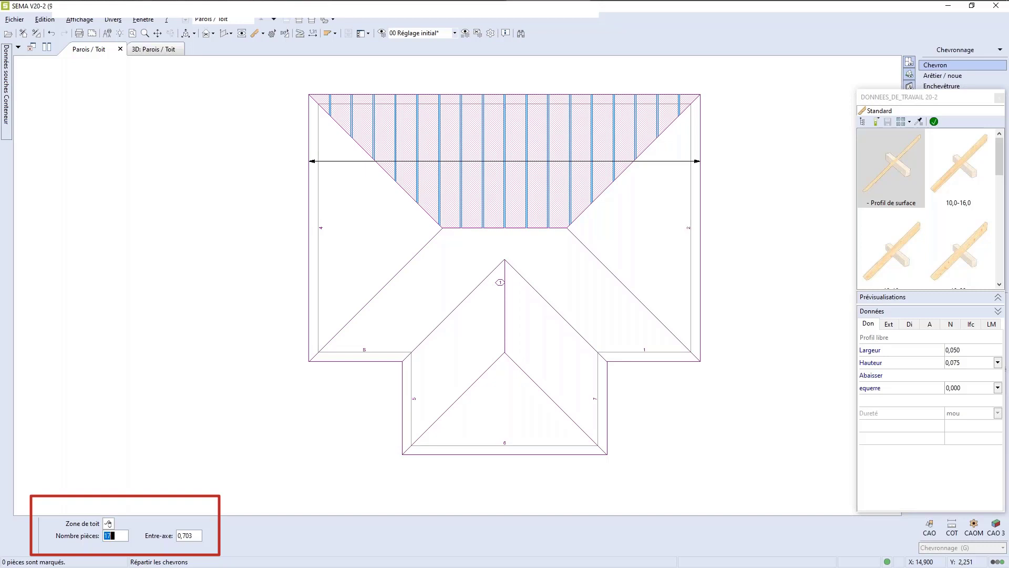
Set the number of rafters distributed on roof surface 3 to 30 and view the resulting layout.
type("30")
key("Tab")
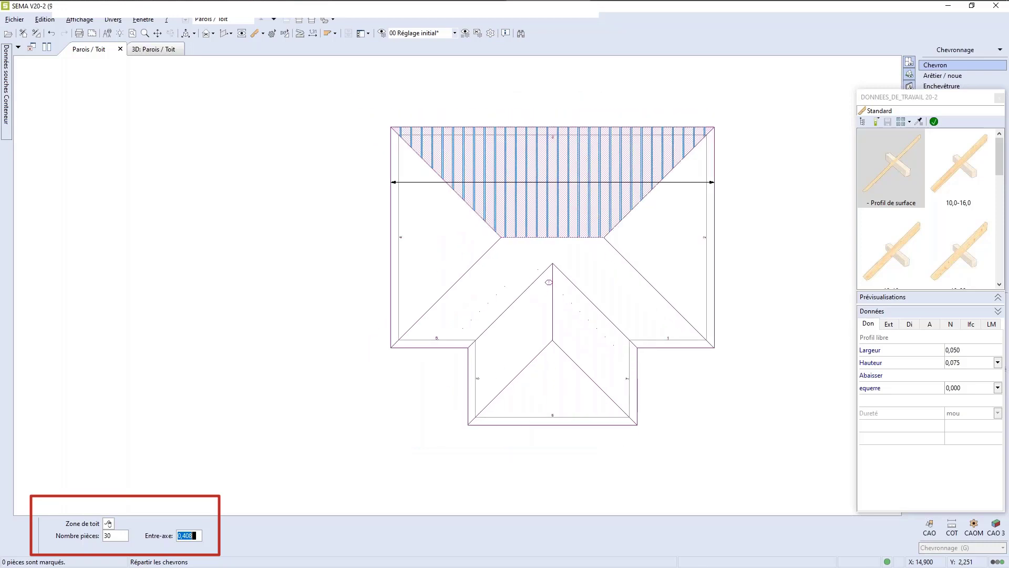
scroll(780, 283, "down", 1)
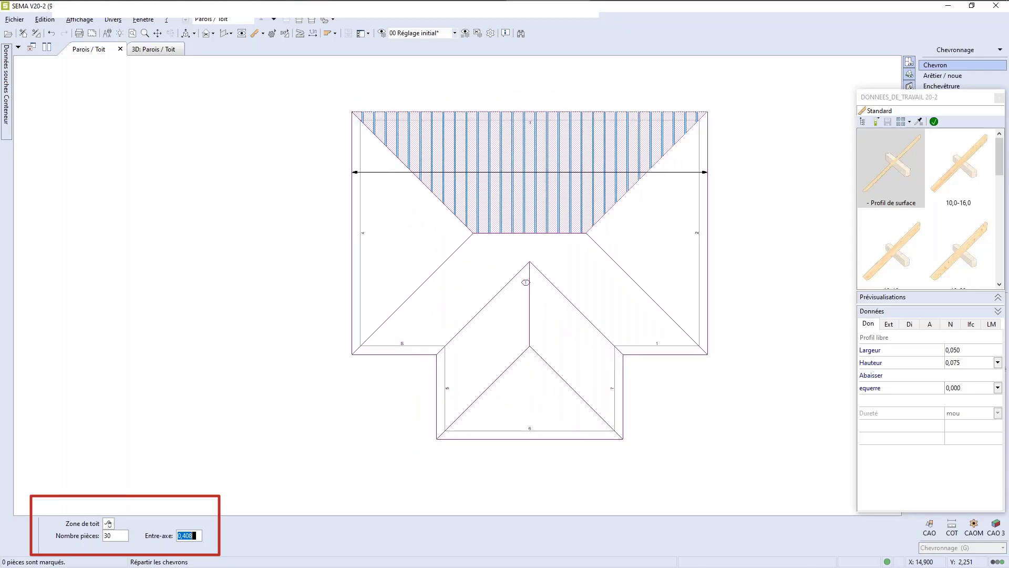
scroll(785, 284, "up", 1)
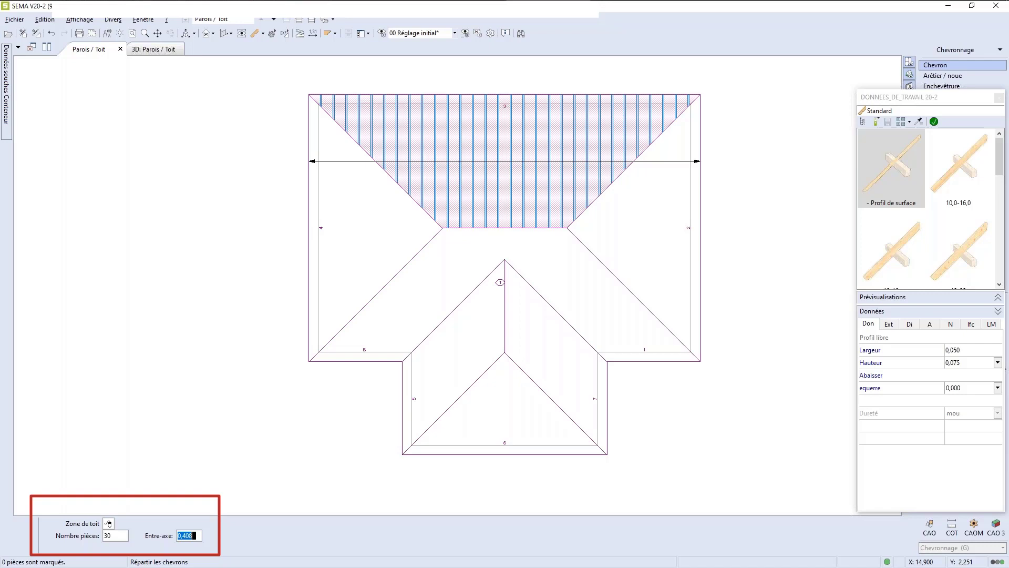
Set the rafter spacing to 0,4, compare the remaining-space options, and create the rafters on roof surface 3 with Début & Fin.
type("0,4")
key("Return")
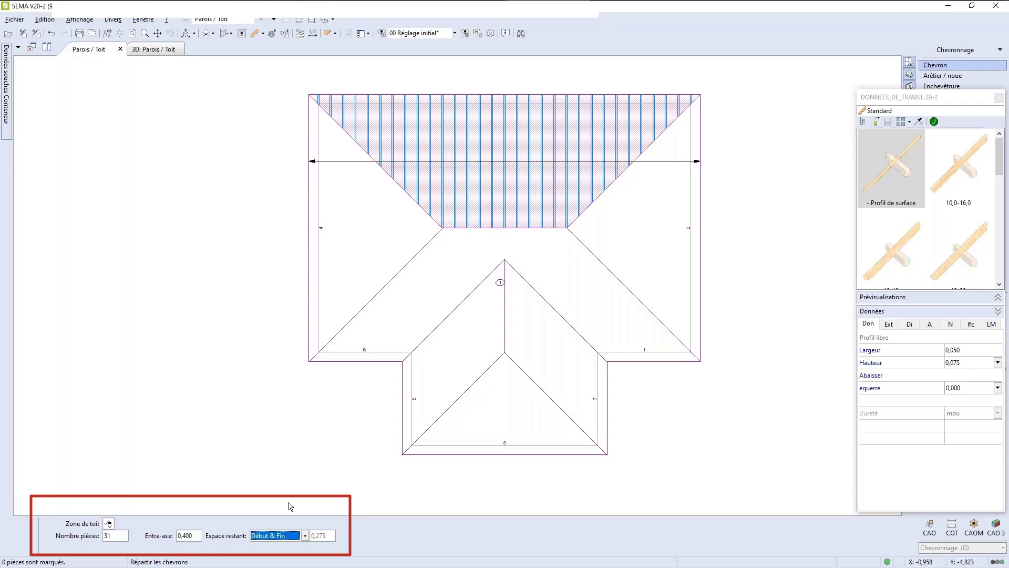
key("Down")
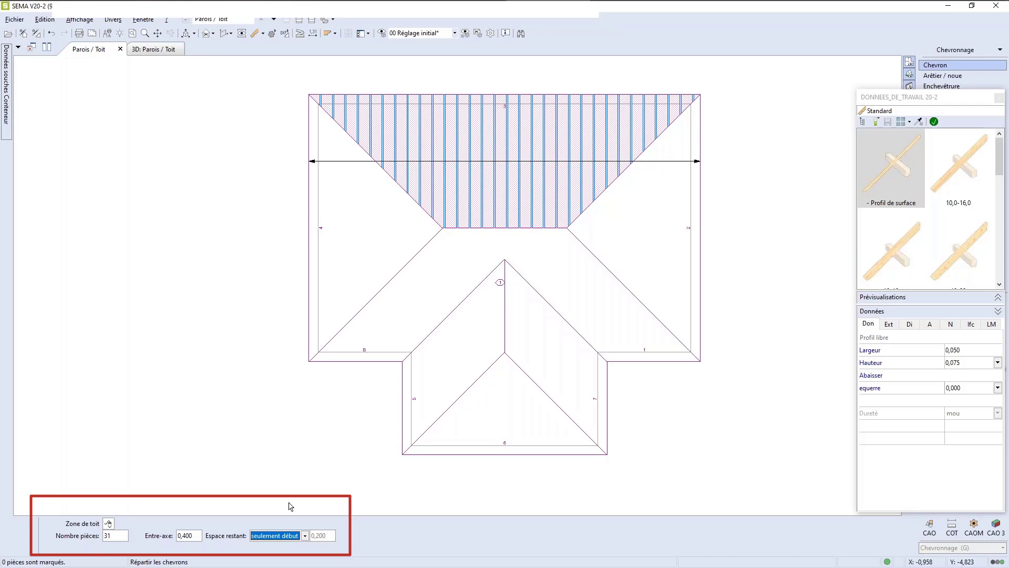
key("Down")
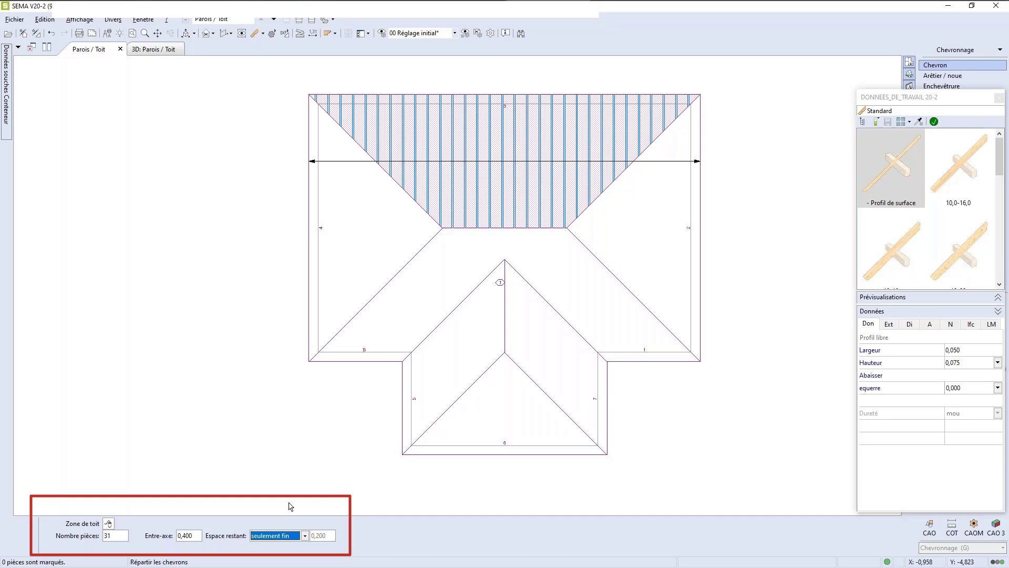
key("Down")
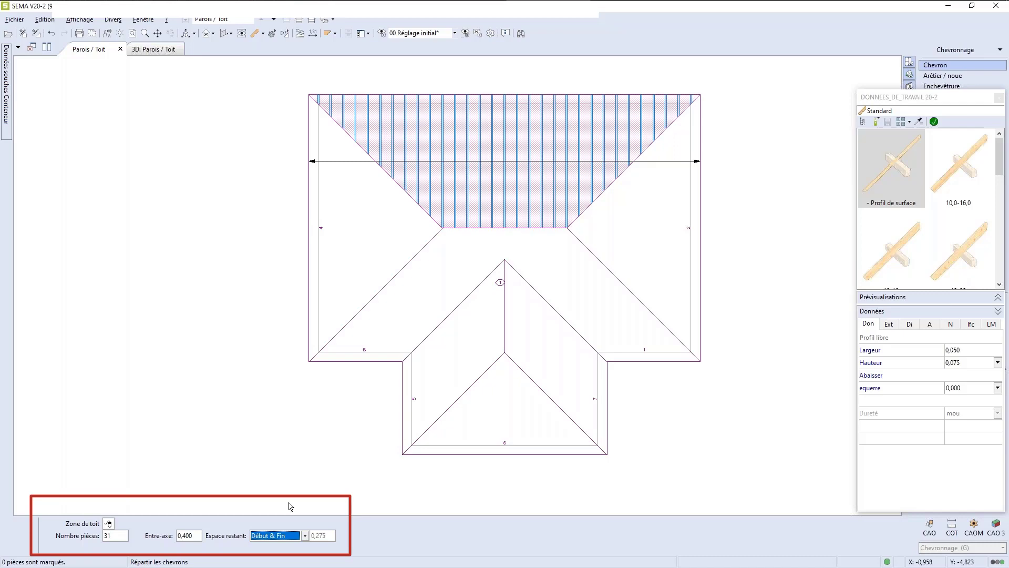
key("Return")
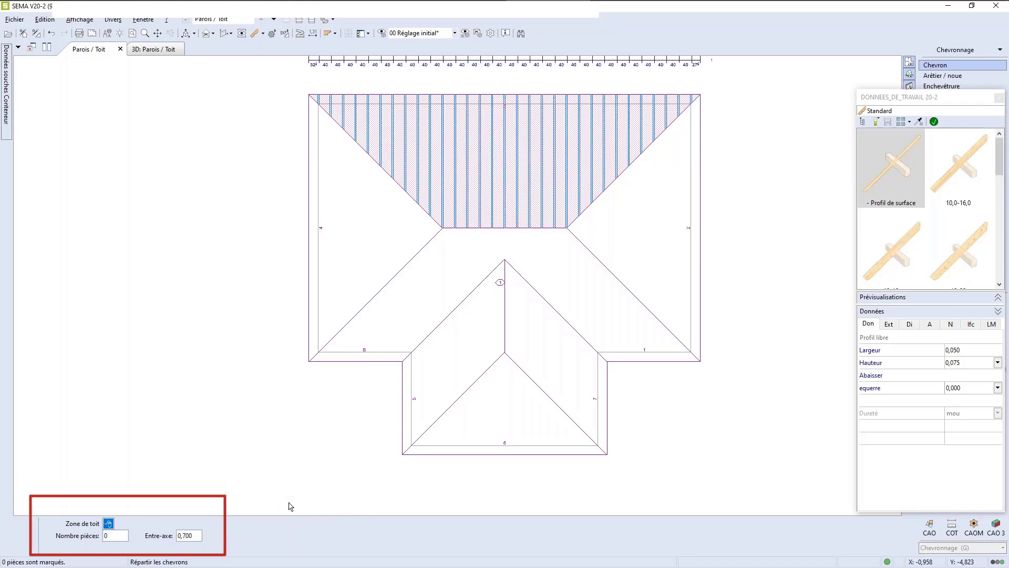
Examine the new rafters on roof surface 3 and their spacing on the measuring lath above it.
scroll(288, 497, "down", 3)
scroll(222, 487, "up", 4)
scroll(223, 488, "down", 3)
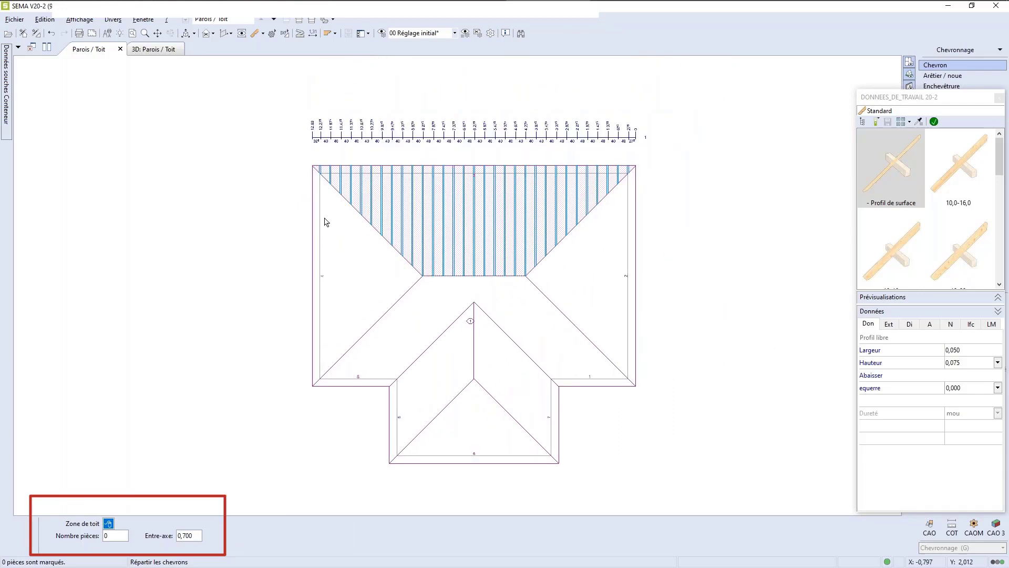
scroll(364, 103, "up", 5)
scroll(363, 103, "up", 2)
scroll(364, 105, "down", 3)
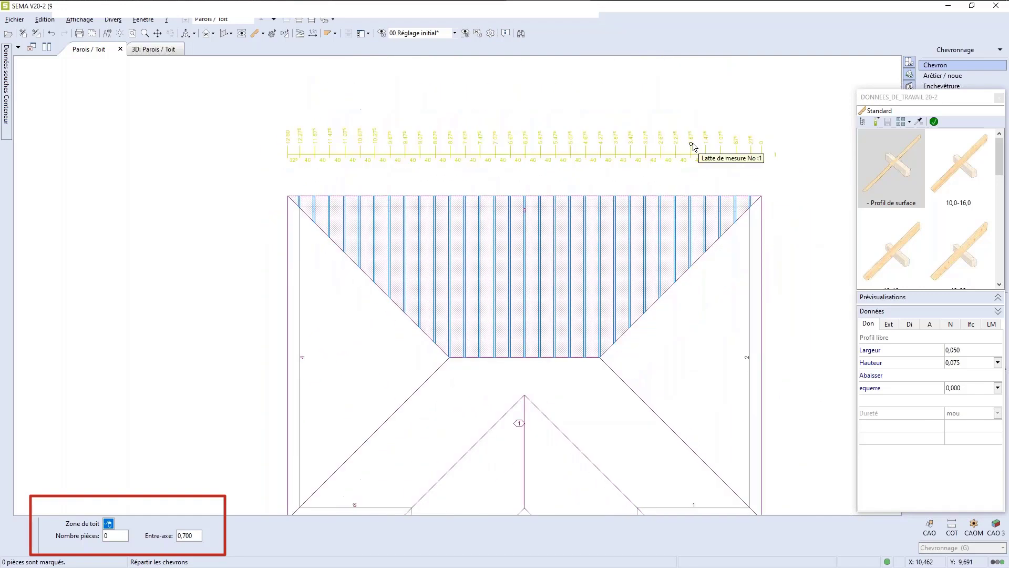
scroll(693, 145, "up", 3)
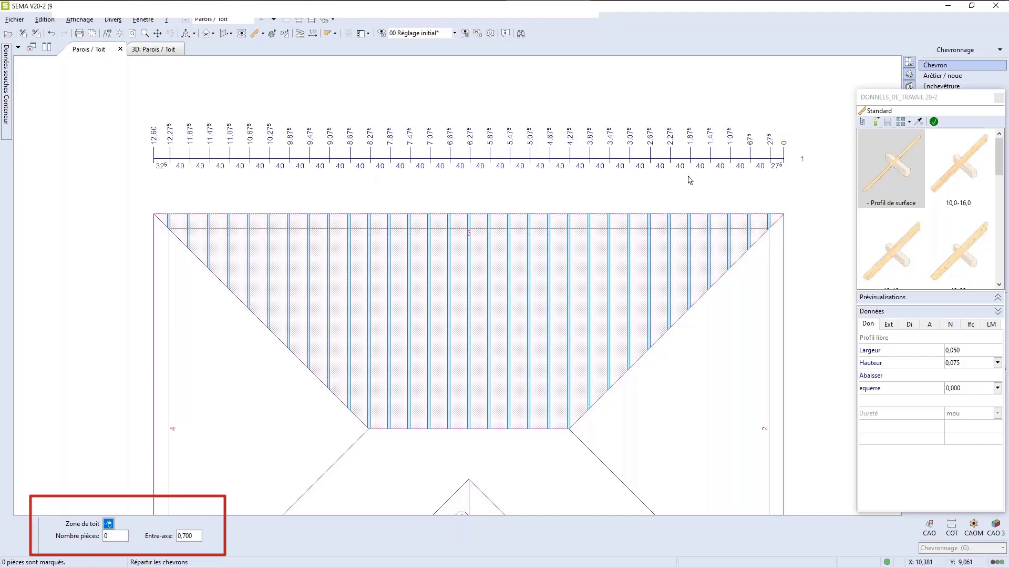
scroll(689, 180, "down", 2)
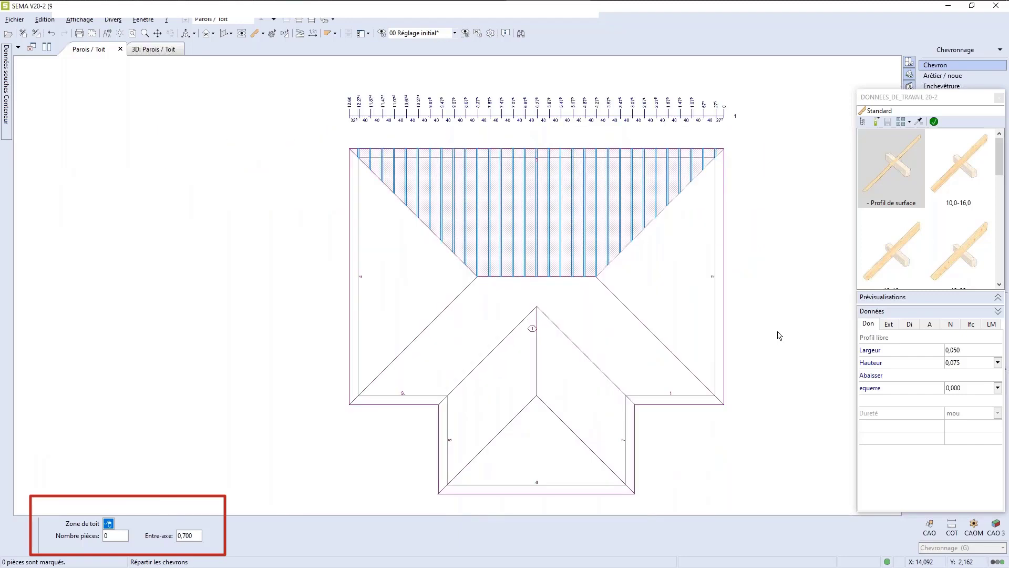
Distribute rafters on roof surface 2 with 0,4 centre spacing and the remaining space at Début & Fin.
left_click(685, 277)
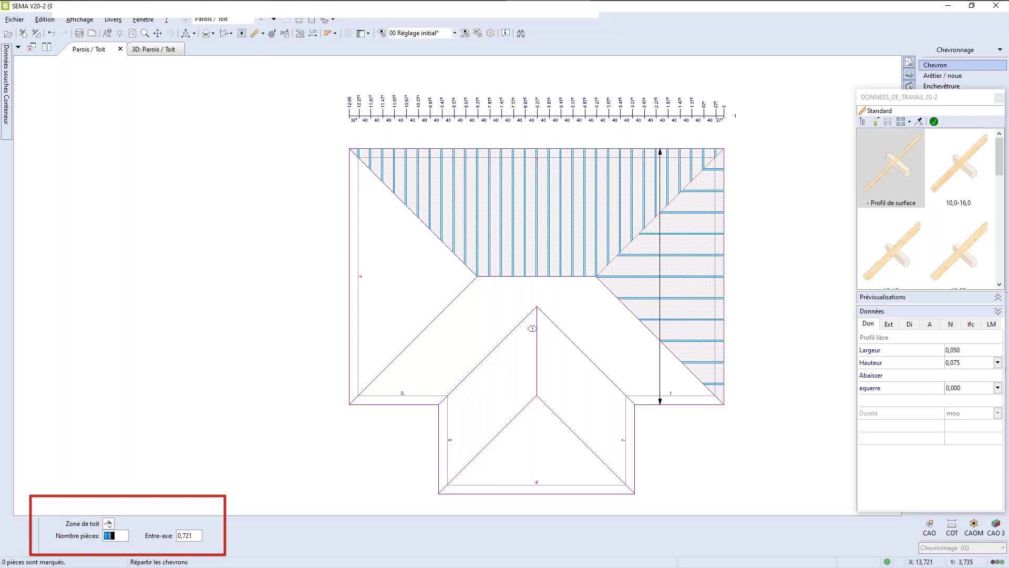
key("Tab")
type("0,4")
key("Tab")
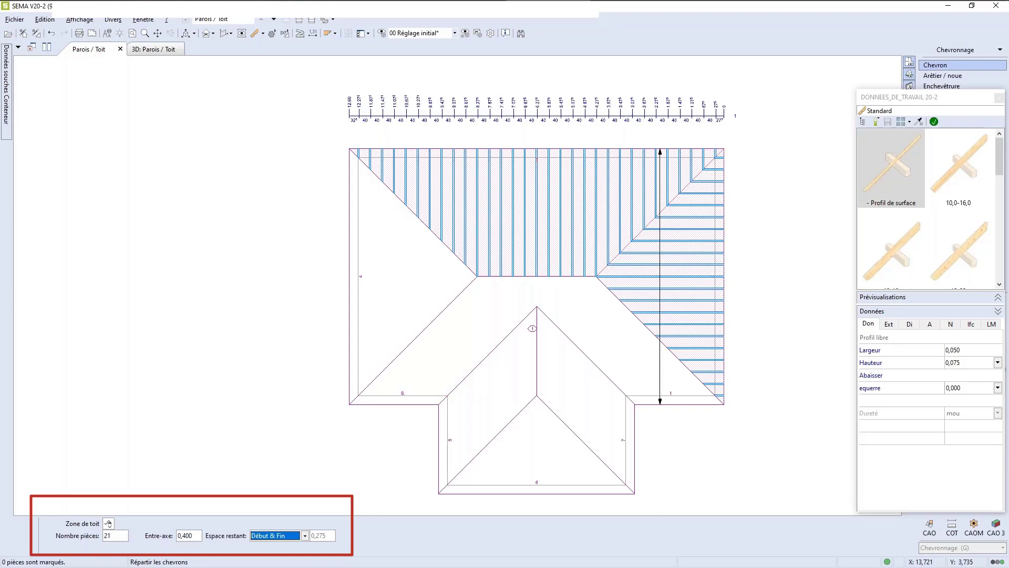
key("Return")
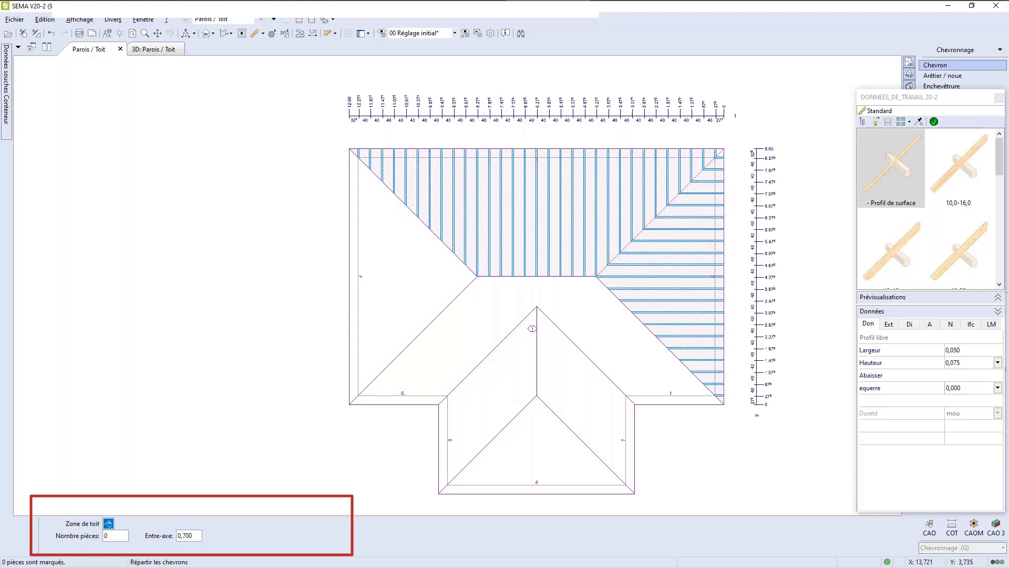
Distribute rafters on roof surface 7 of the projecting wing at 0,4 spacing with Début & Fin, and leave the Chevronnage program.
scroll(684, 170, "down", 3)
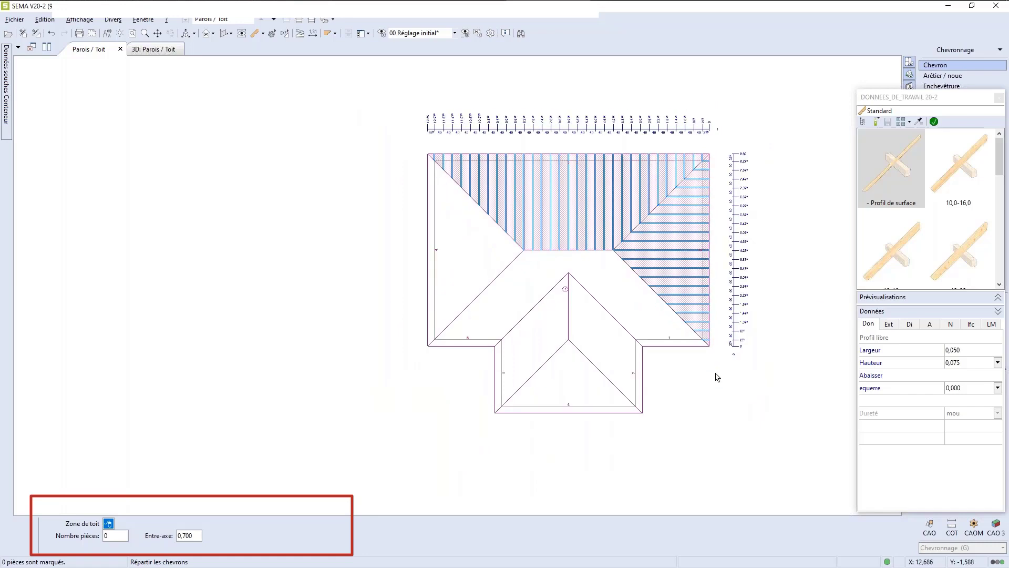
scroll(715, 374, "up", 4)
left_click(562, 334)
scroll(627, 368, "down", 1)
scroll(650, 383, "up", 1)
key("Tab")
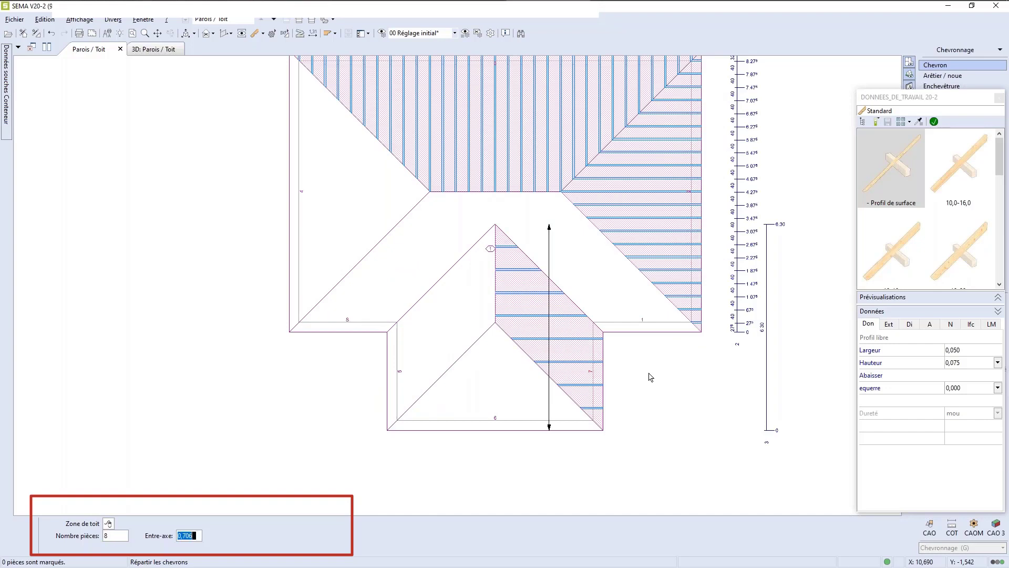
type("0,4")
key("Tab")
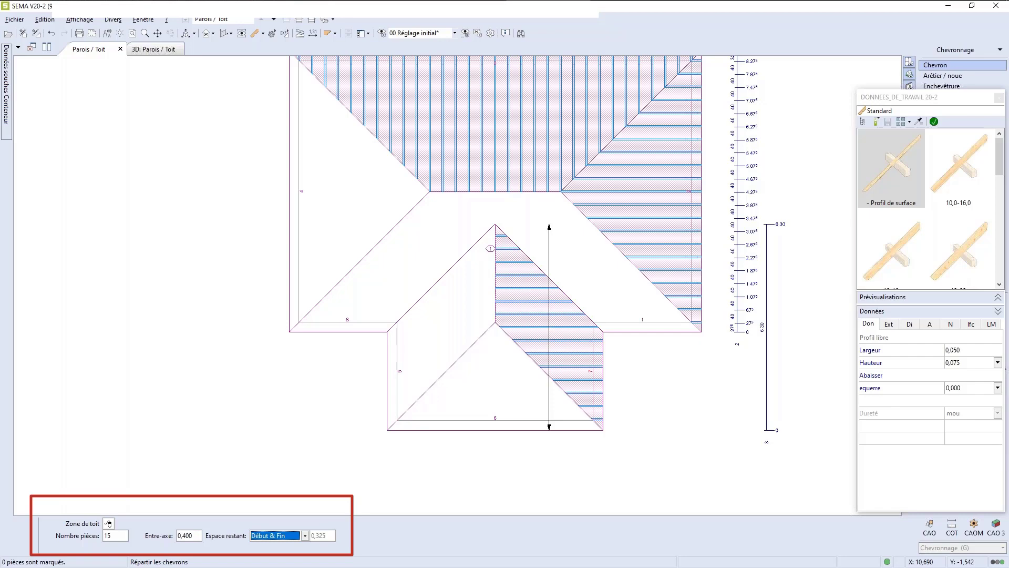
scroll(597, 455, "down", 3)
scroll(597, 455, "up", 2)
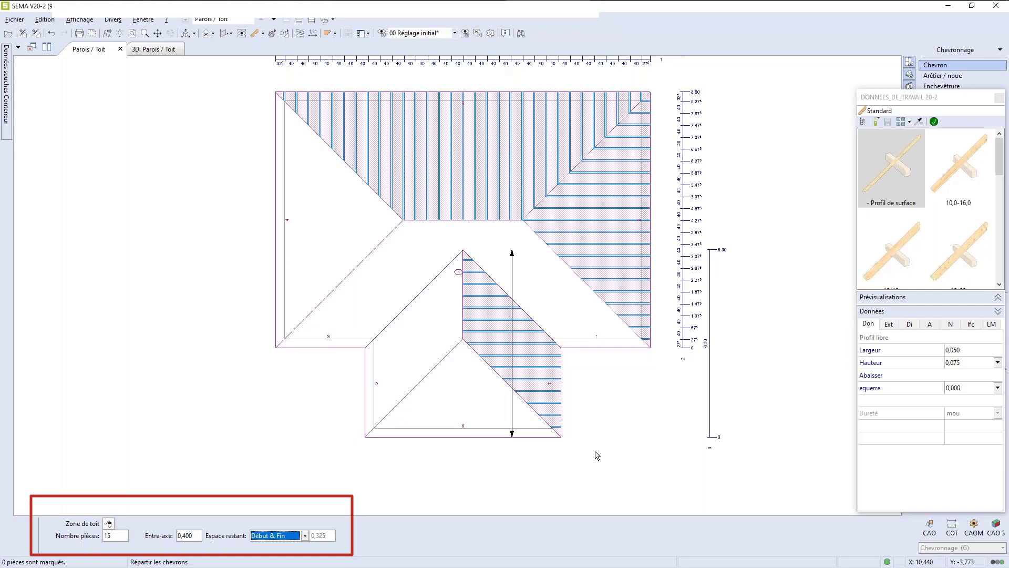
key("Return")
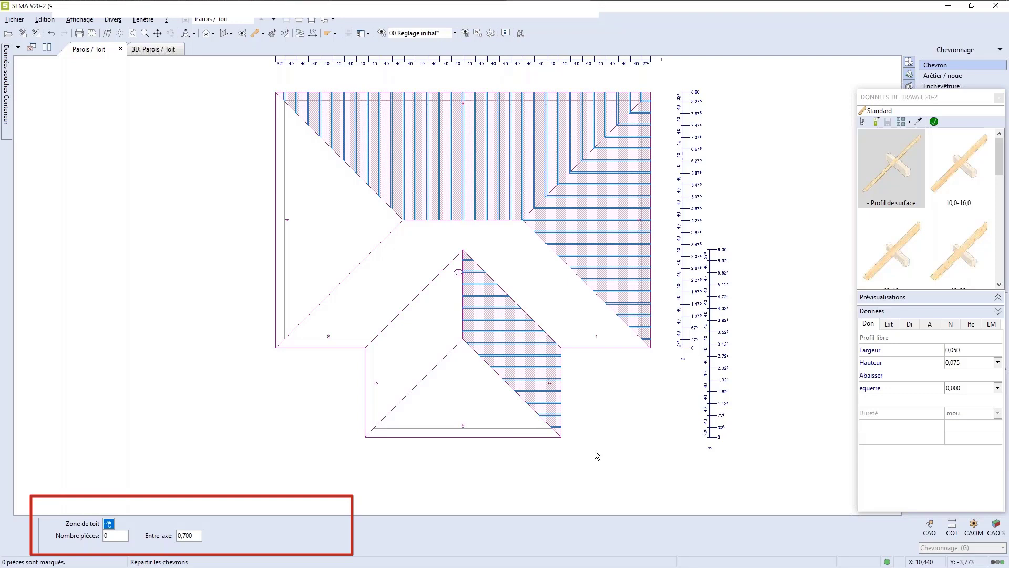
key("Escape")
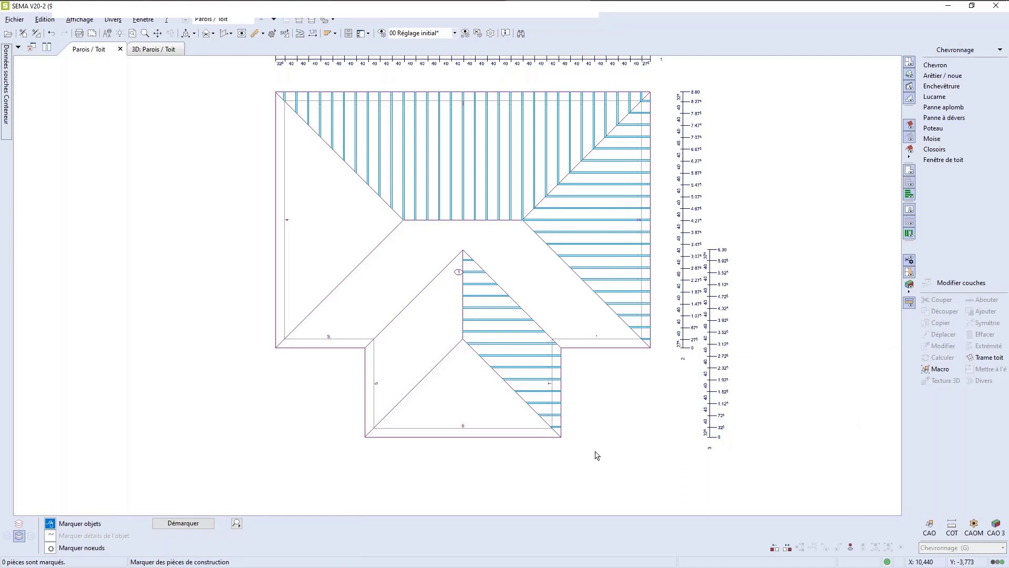
key("Escape")
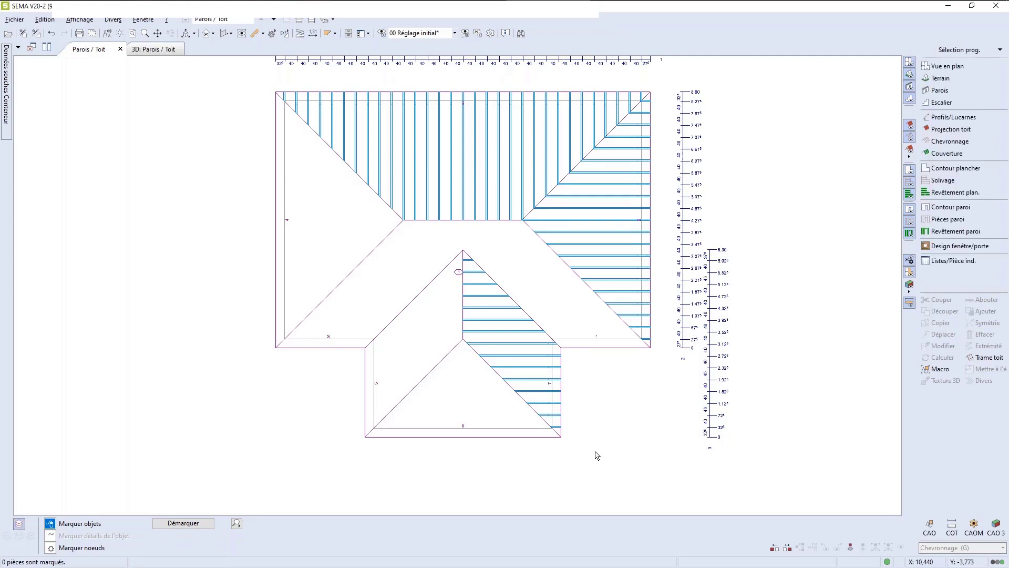
Mirror measuring lath 1 with its rafters (Symétrie) onto the opposite main roof slope, placing the new lath about 4,1 from the eave.
scroll(616, 435, "down", 3)
scroll(758, 351, "up", 1)
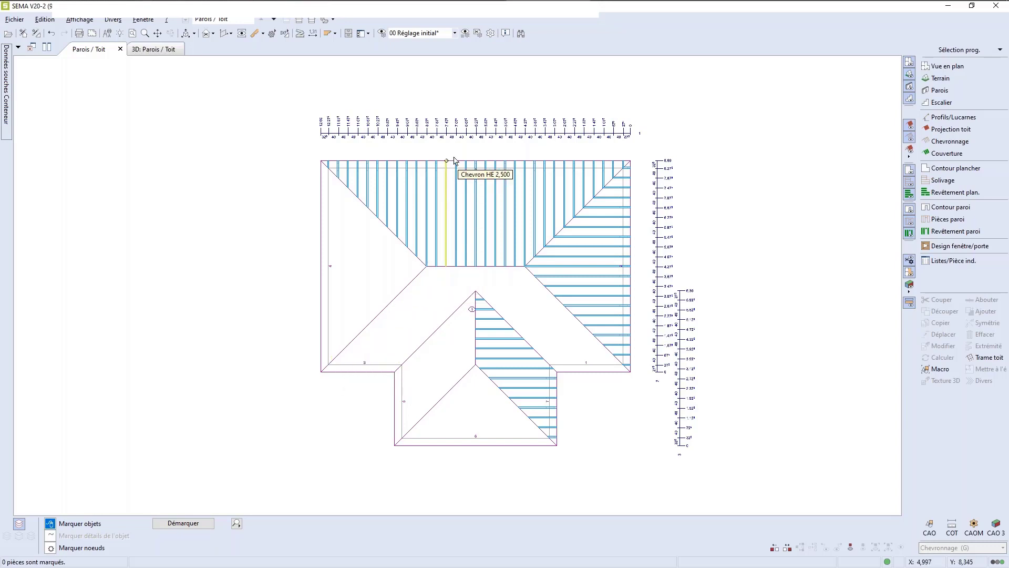
left_click(458, 137)
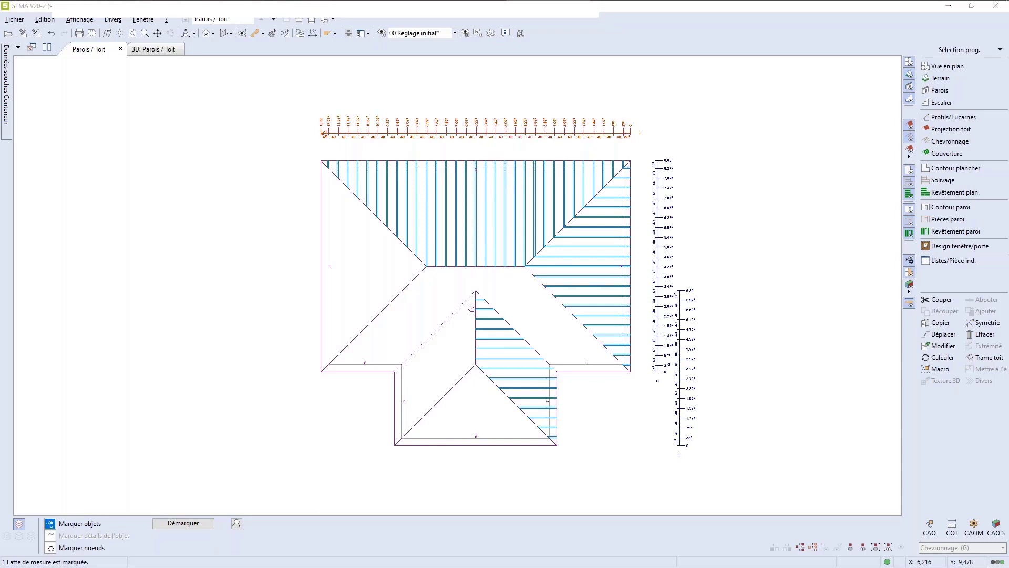
right_click(482, 135)
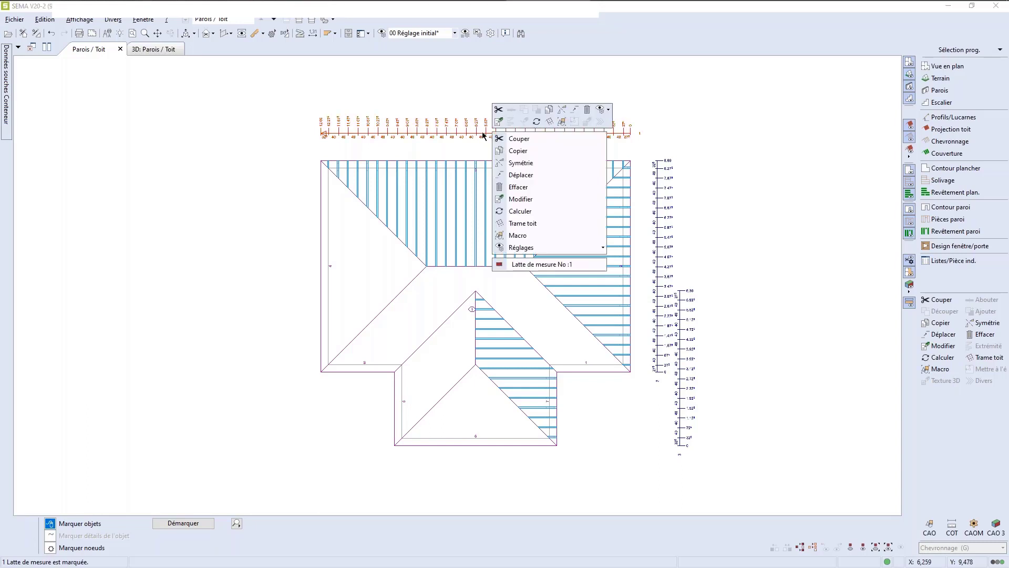
left_click(520, 164)
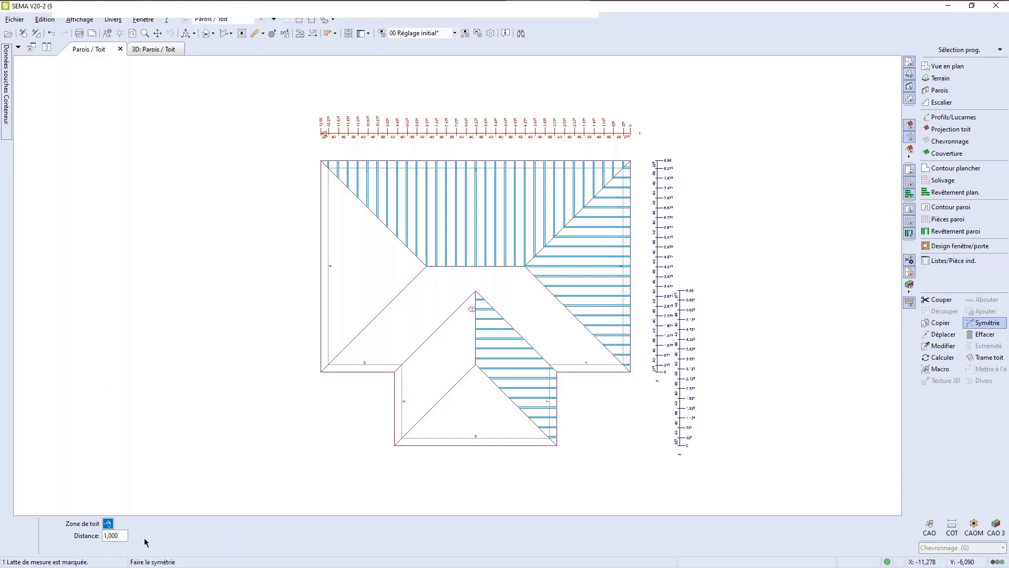
scroll(294, 180, "down", 3)
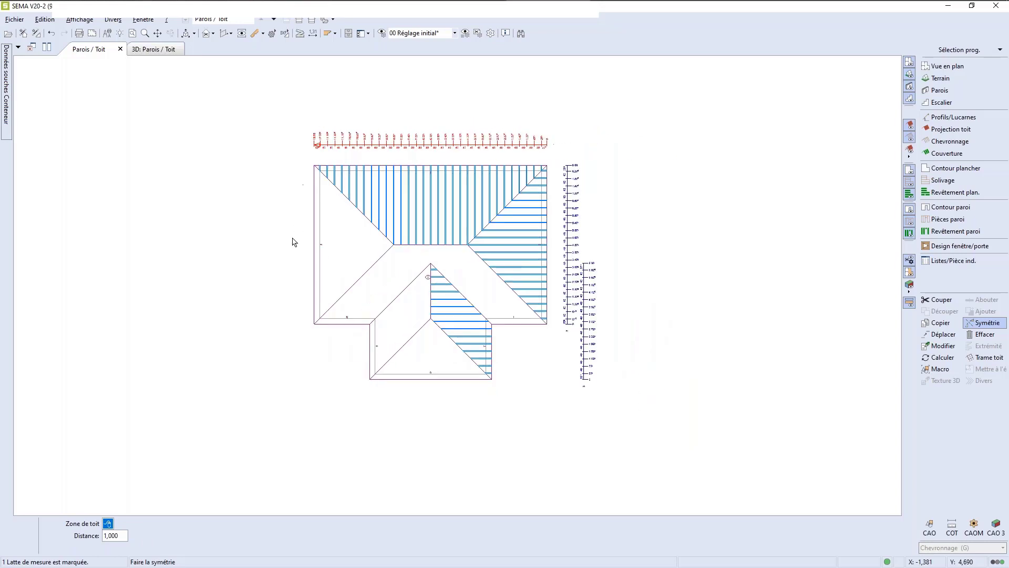
scroll(284, 319, "up", 2)
left_click(415, 284)
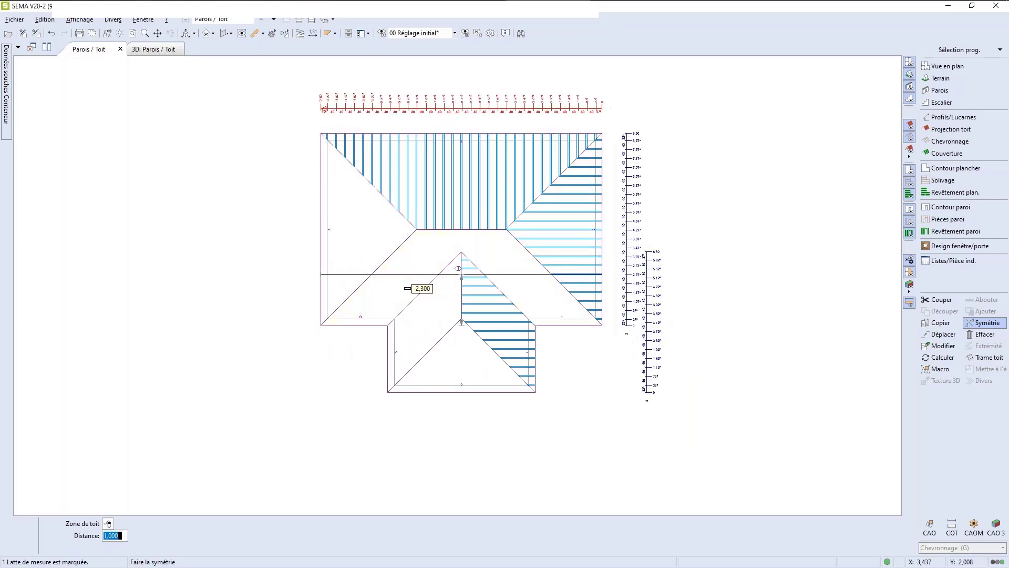
left_click(398, 326)
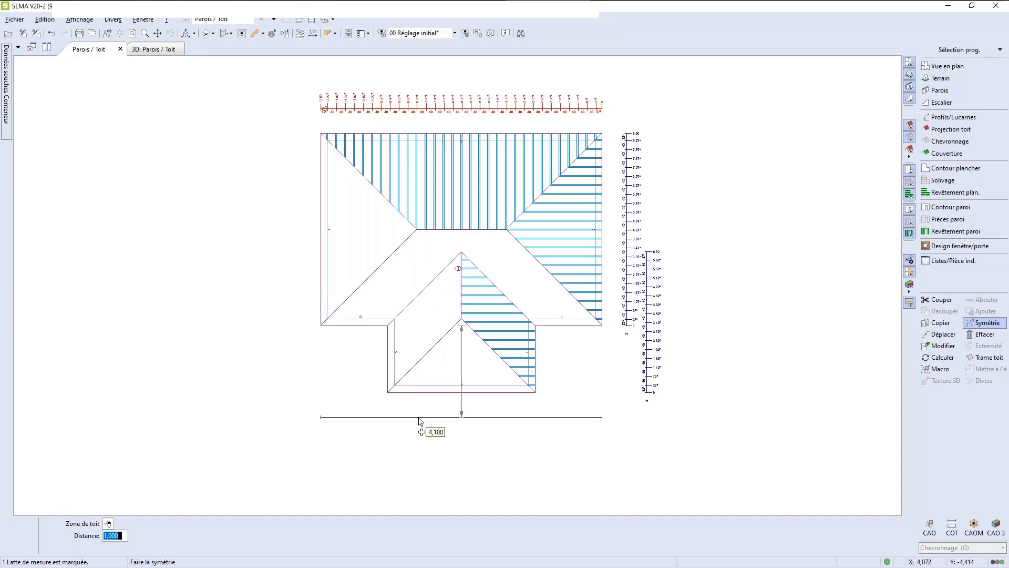
left_click(420, 418)
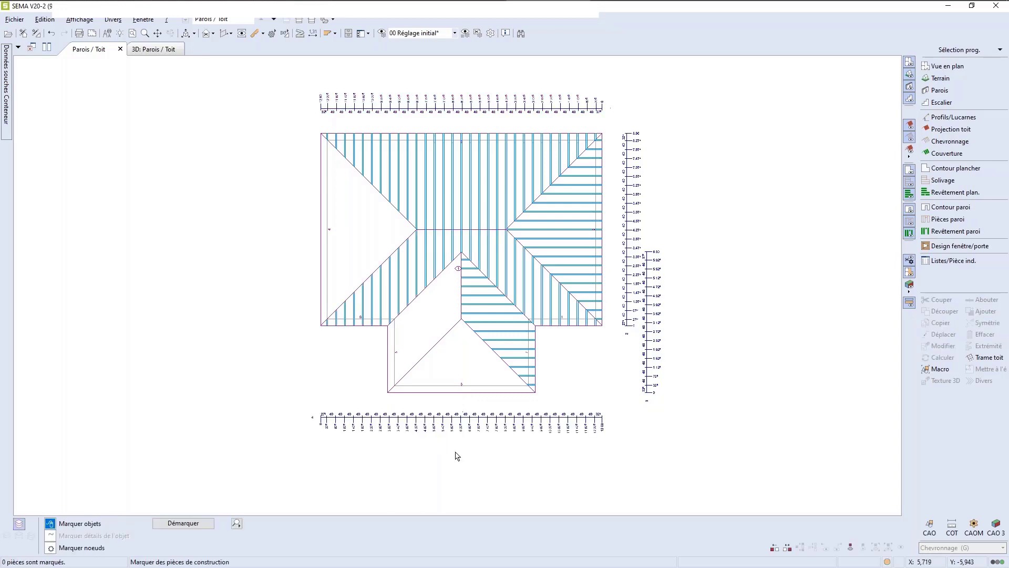
Mirror the measuring lath of roof surface 2 onto the opposite hip, surface 4, placing the new lath about 2,6 outside the eave.
scroll(457, 456, "up", 3)
scroll(460, 457, "down", 3)
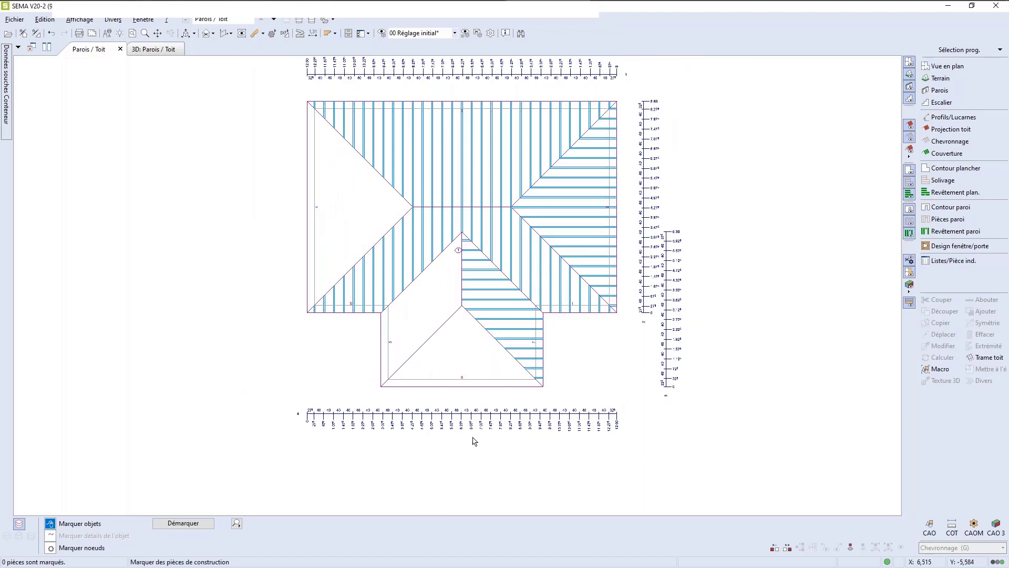
scroll(480, 444, "down", 1)
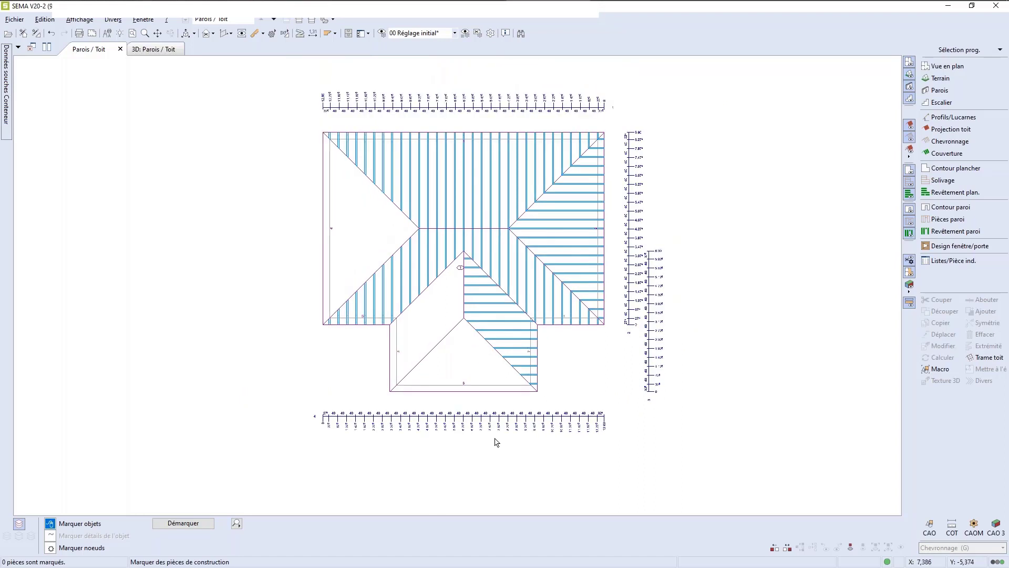
left_click(628, 226)
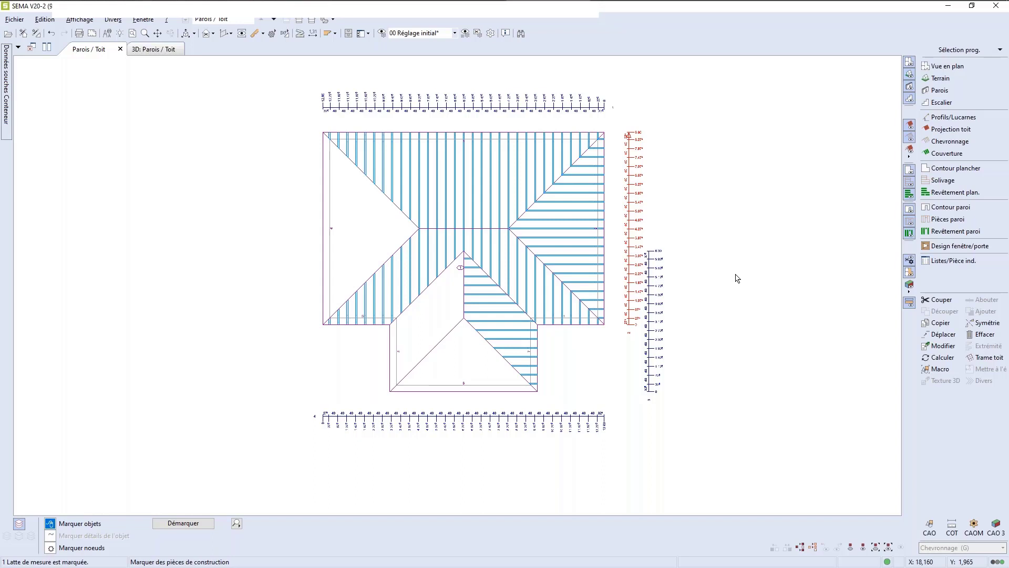
key("s")
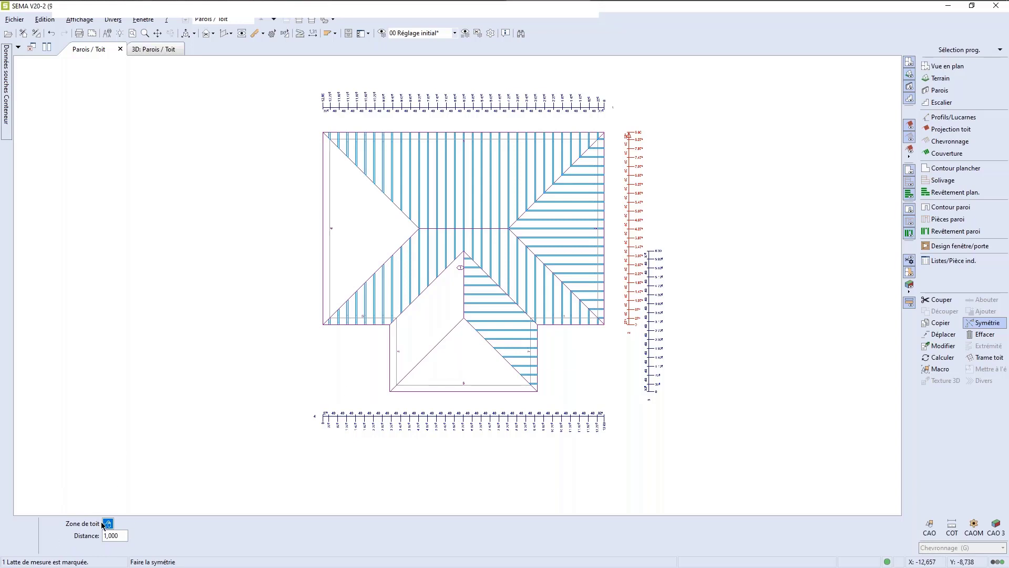
left_click(362, 233)
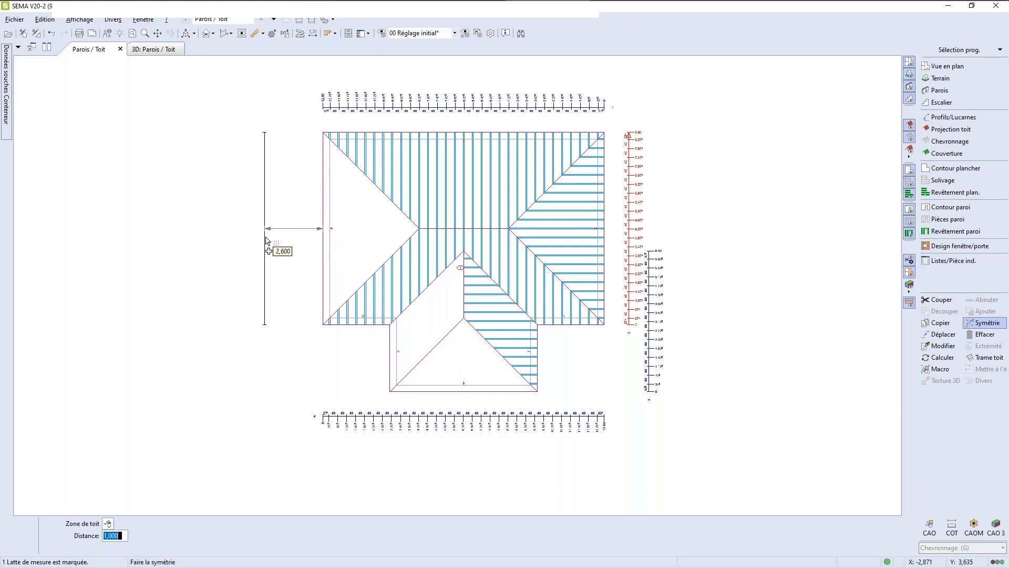
left_click(267, 241)
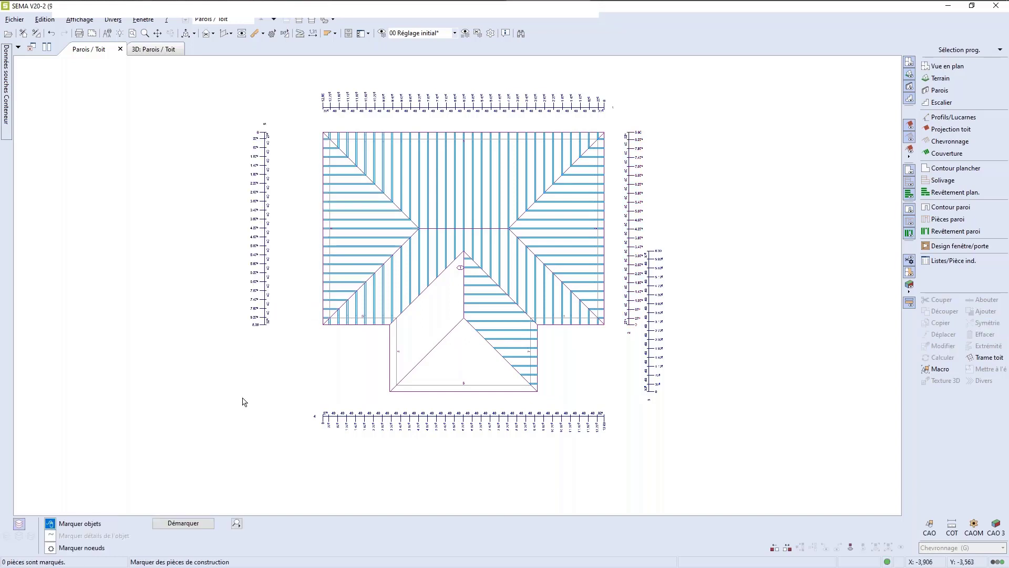
Mirror the measuring lath of roof surface 7 onto the wing's opposite side slope, placing the new lath outside the roof outline.
left_click(652, 361)
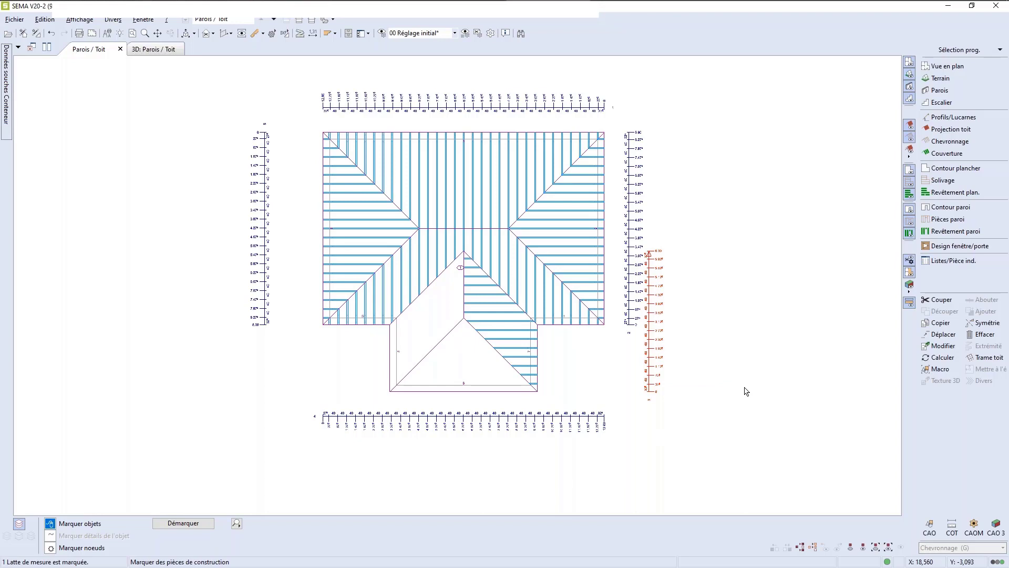
key("s")
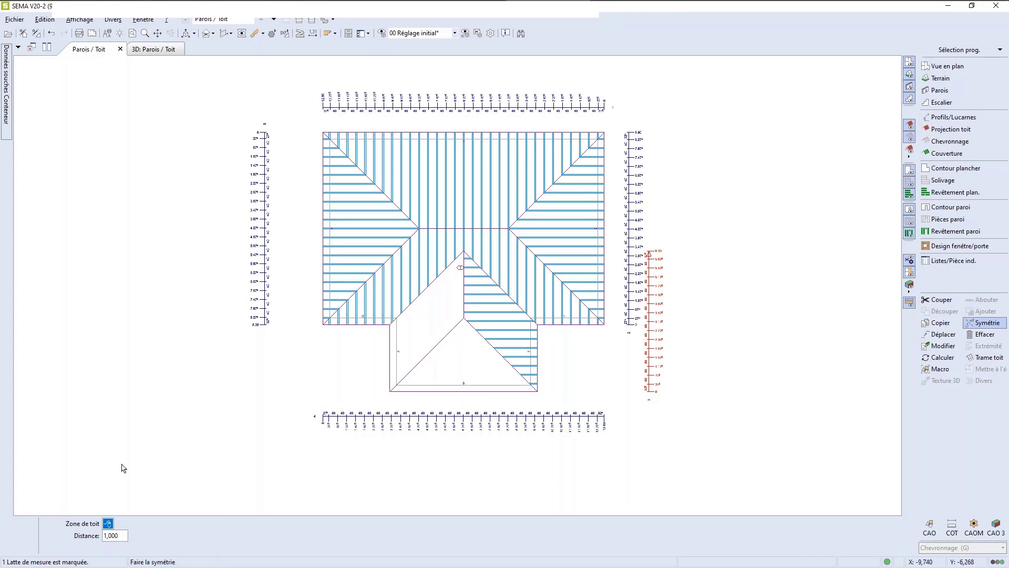
left_click(430, 318)
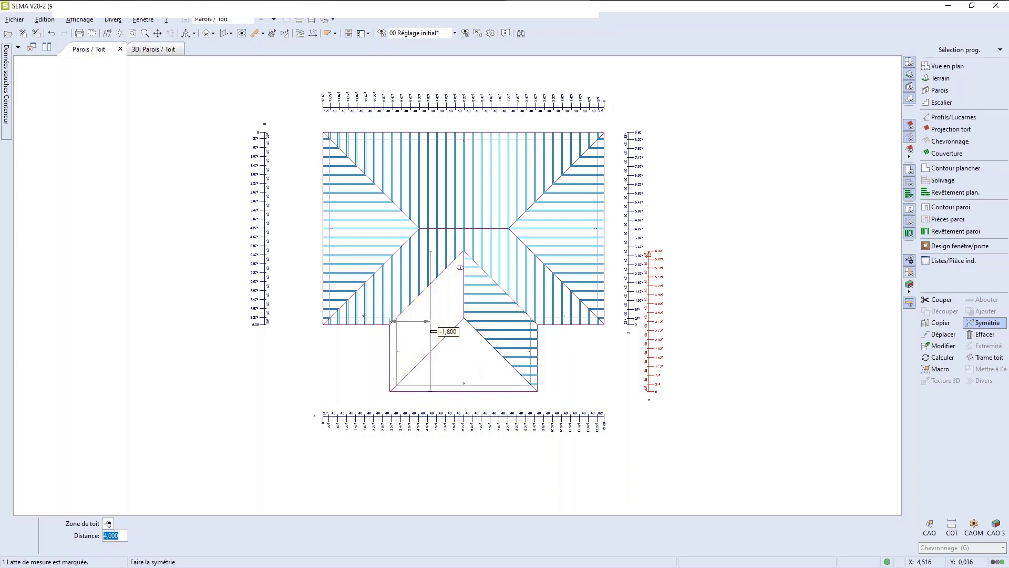
left_click(299, 335)
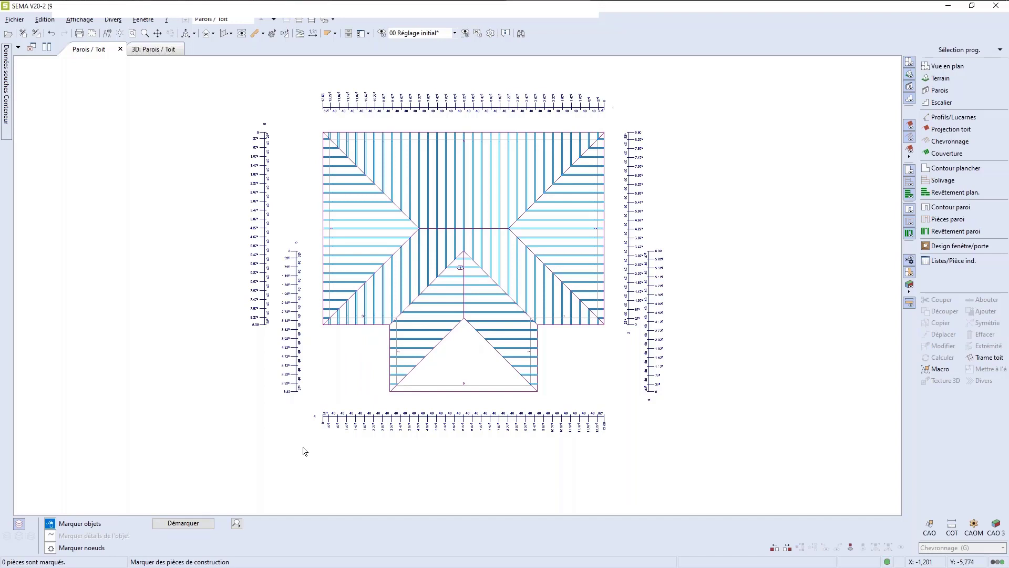
Mirror the measuring lath below the main roof onto the wing's front hip, placing the new lath beneath the existing one.
left_click(471, 421)
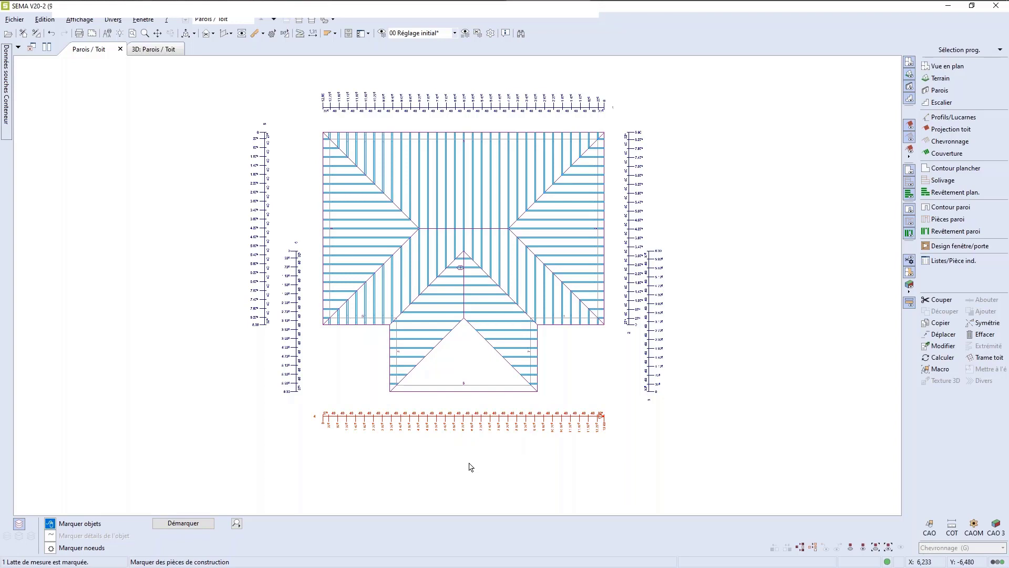
key("s")
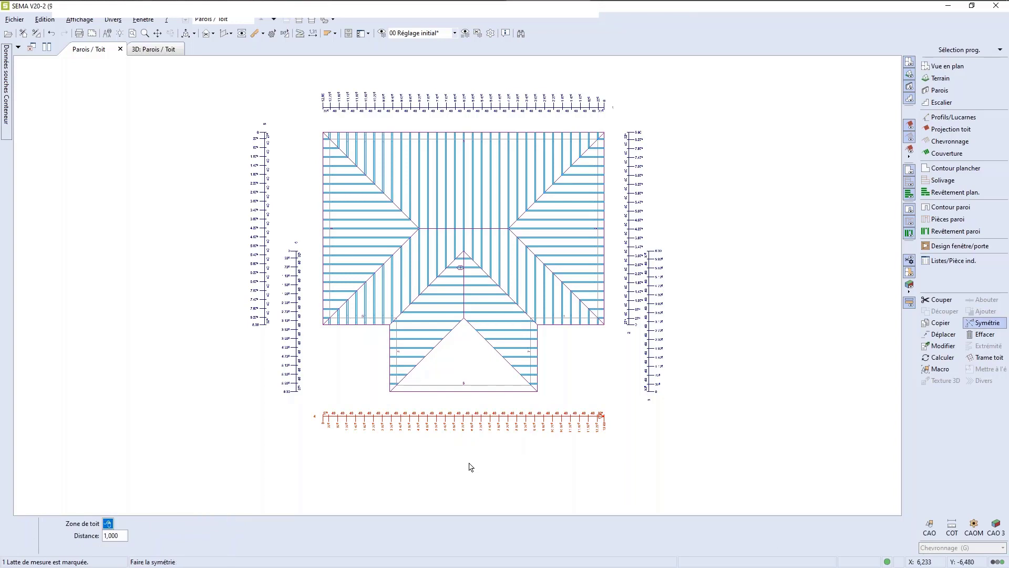
left_click(468, 367)
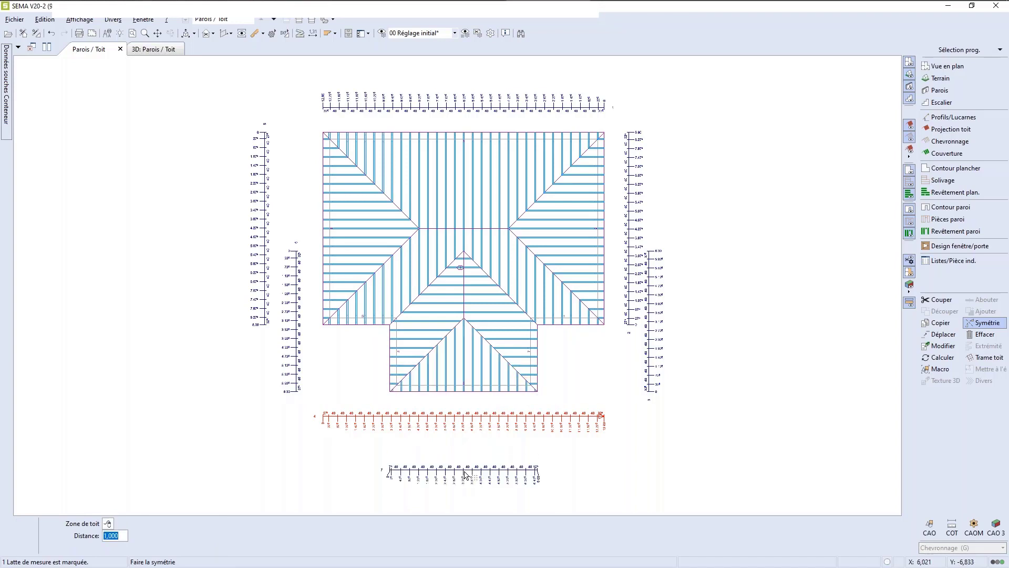
left_click(464, 471)
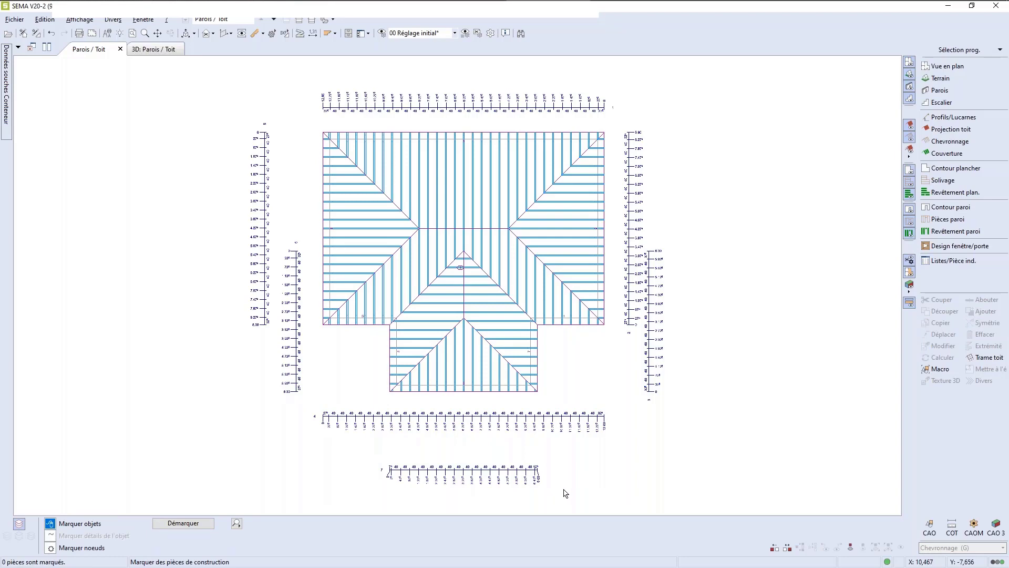
Examine the rafter layout and the measuring laths around the whole roof plan.
scroll(565, 493, "up", 3)
scroll(564, 491, "down", 2)
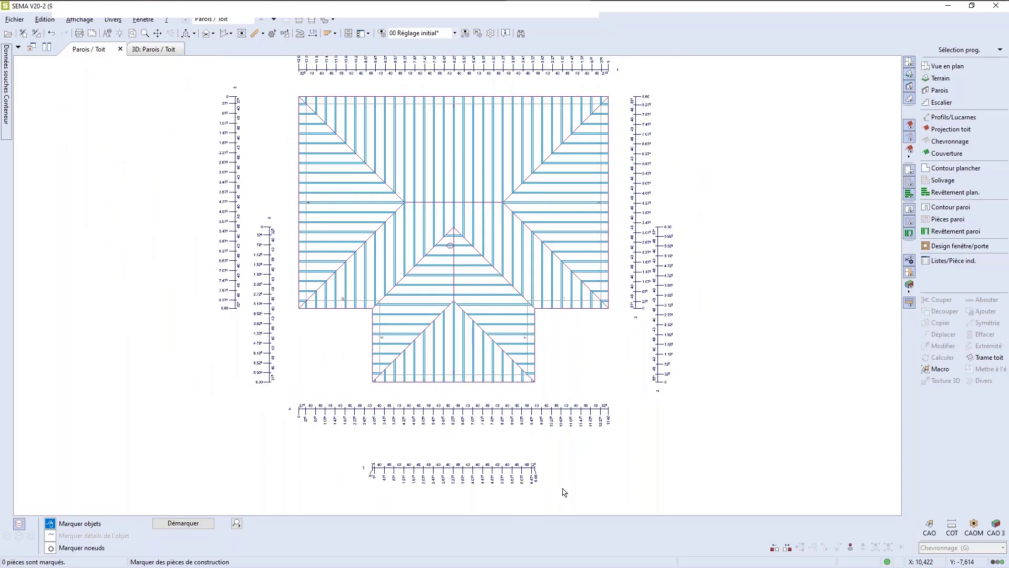
middle_click(563, 491)
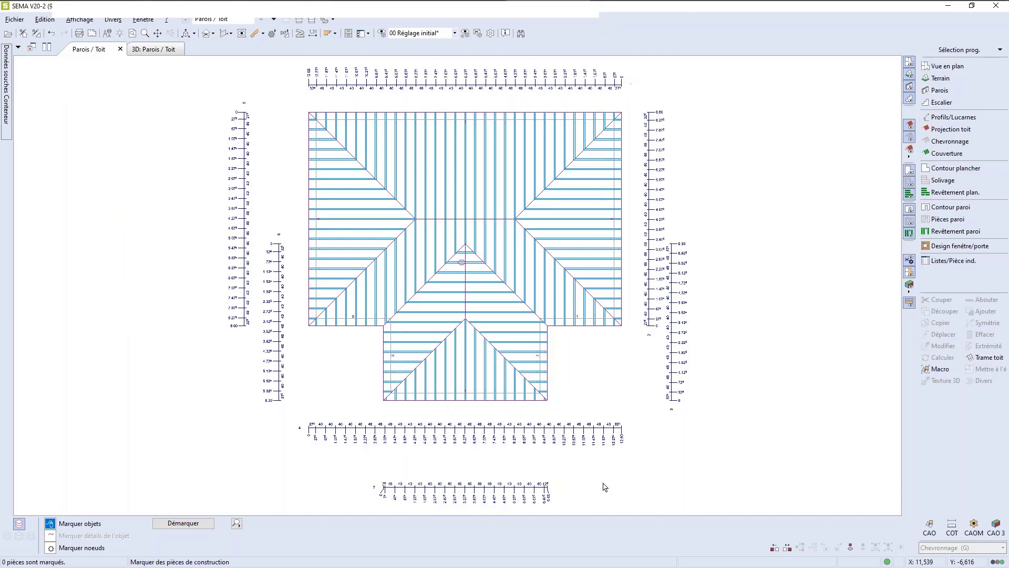
scroll(442, 303, "down", 3)
scroll(309, 320, "up", 2)
scroll(307, 320, "down", 1)
scroll(457, 380, "up", 1)
scroll(459, 380, "up", 1)
scroll(459, 380, "down", 2)
scroll(459, 380, "up", 1)
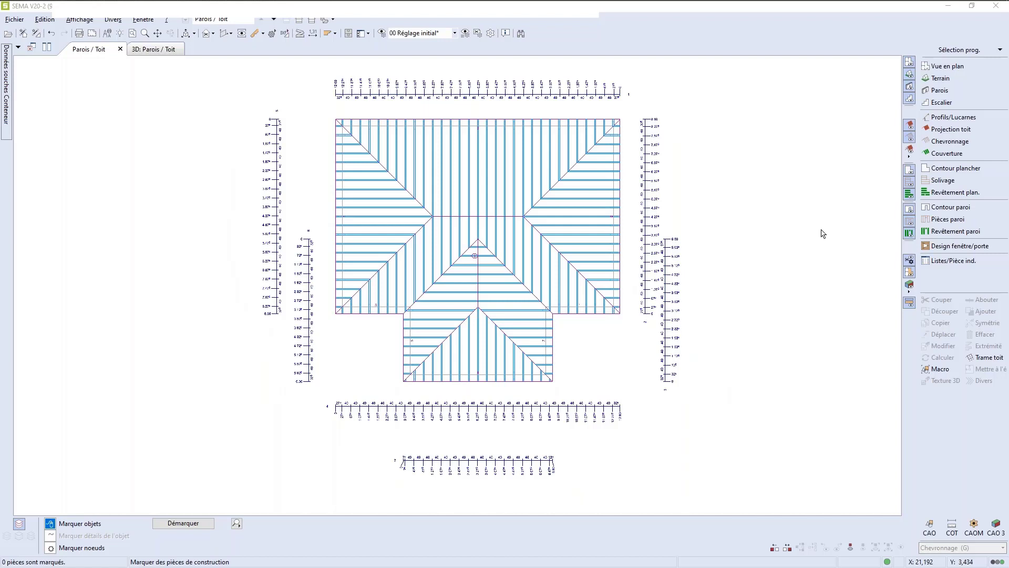
Generate plumb purlins on roof surface 3 by reading in the profiles.
left_click(948, 147)
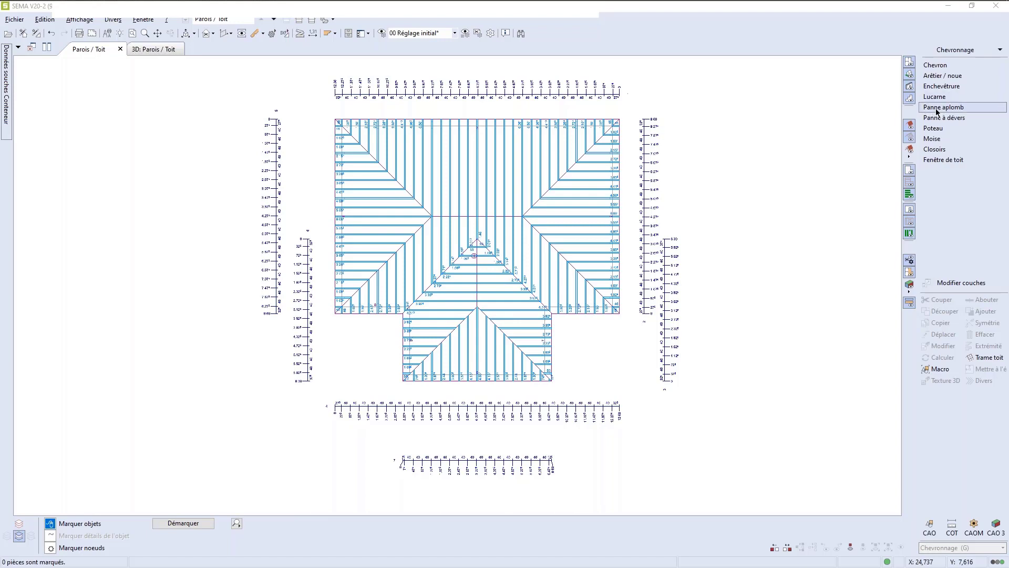
left_click(937, 111)
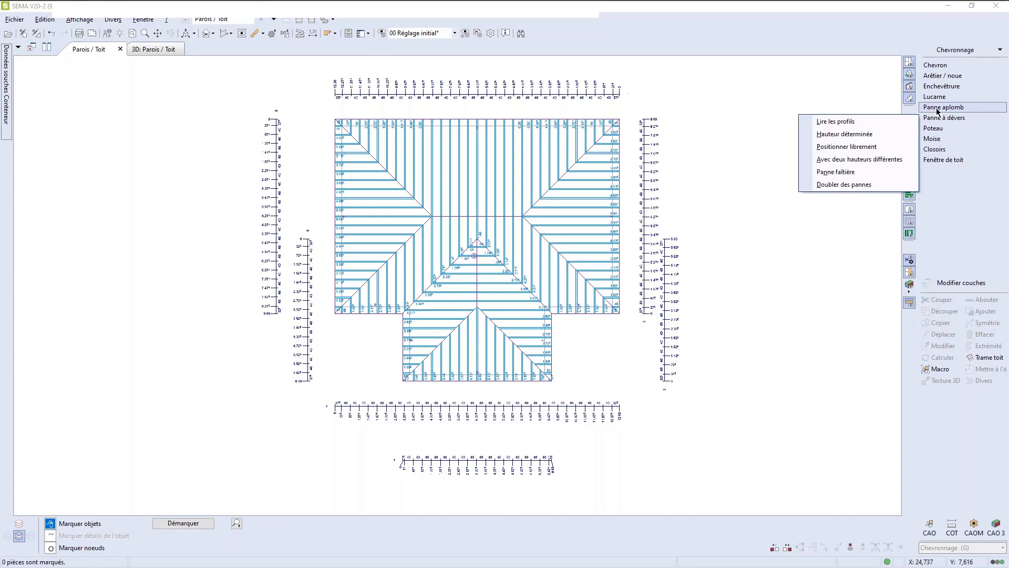
left_click(855, 122)
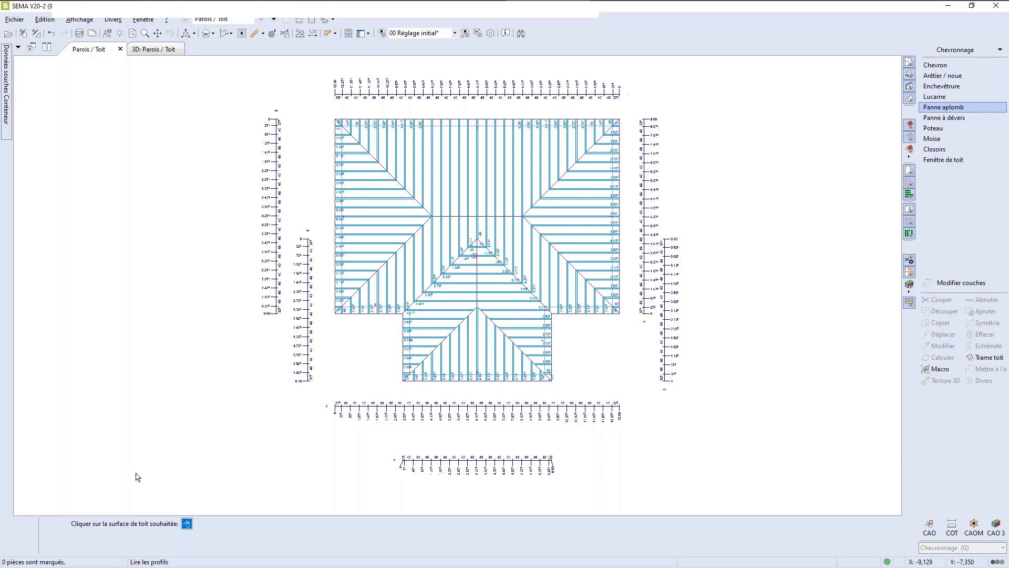
scroll(585, 232, "up", 4)
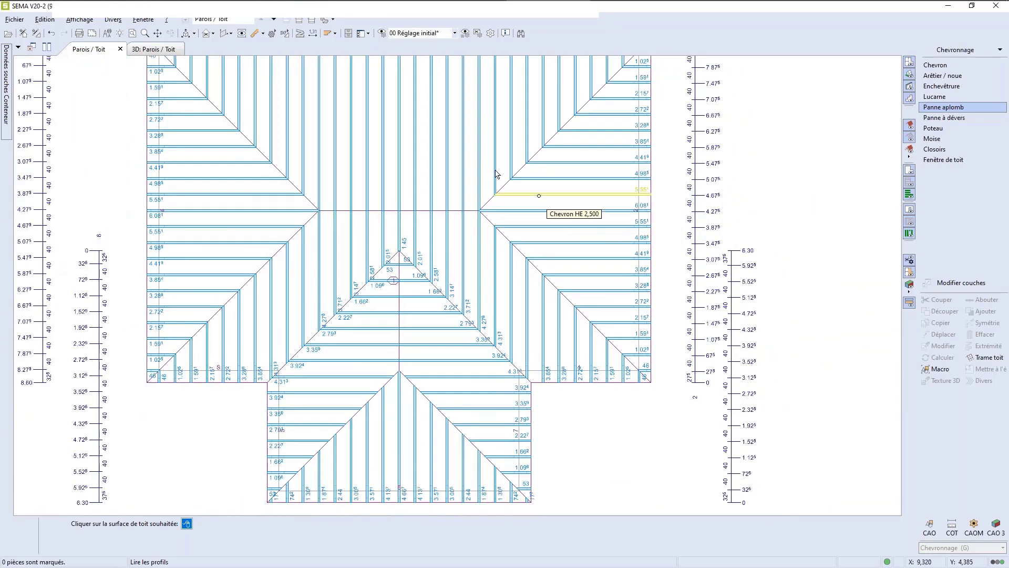
left_click(424, 147)
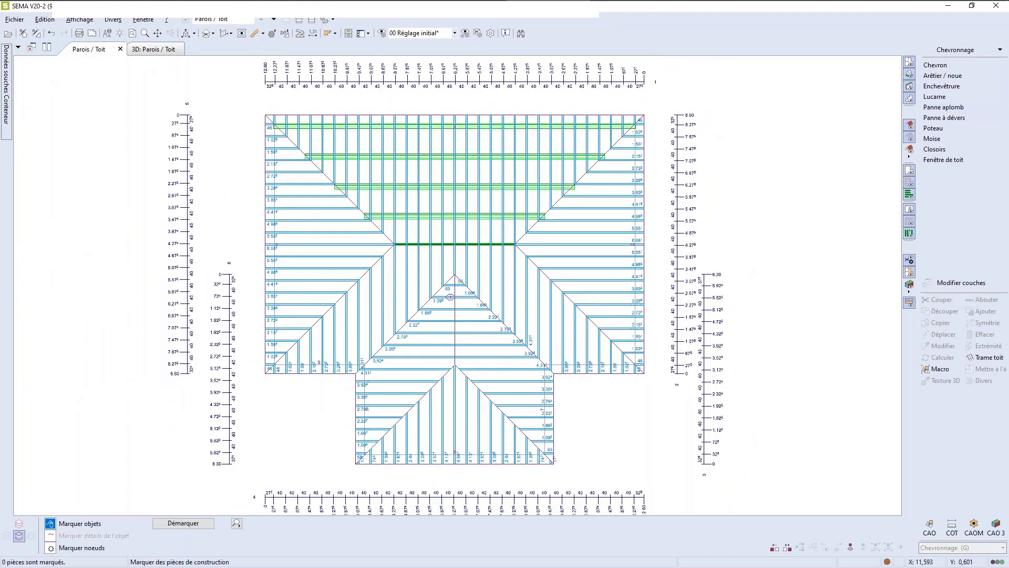
Examine the new purlins beneath the rafters in the 3D view, with the roof covering hidden and the model rotated.
scroll(620, 344, "down", 1)
scroll(634, 445, "up", 2)
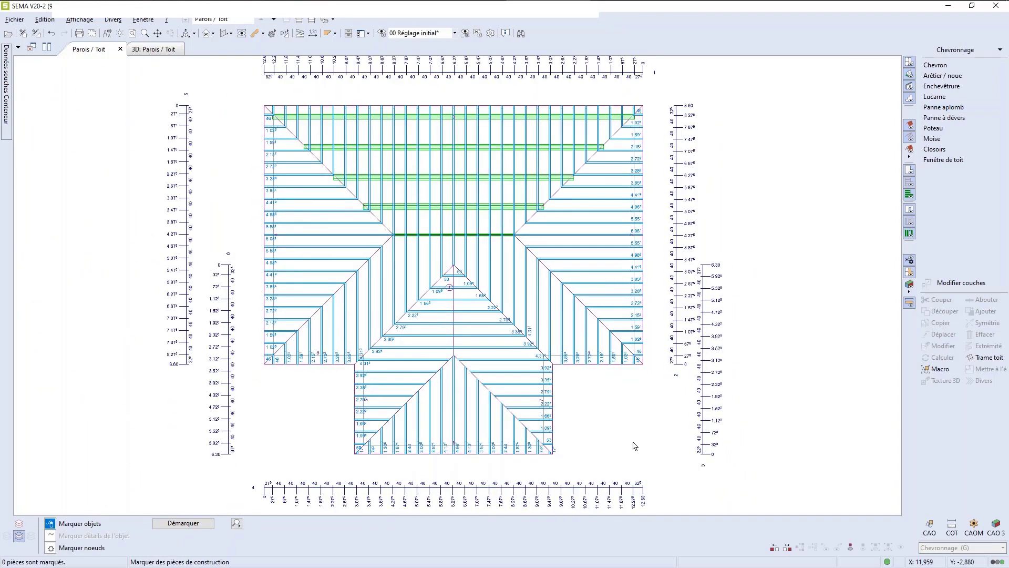
scroll(634, 446, "down", 1)
left_click(154, 48)
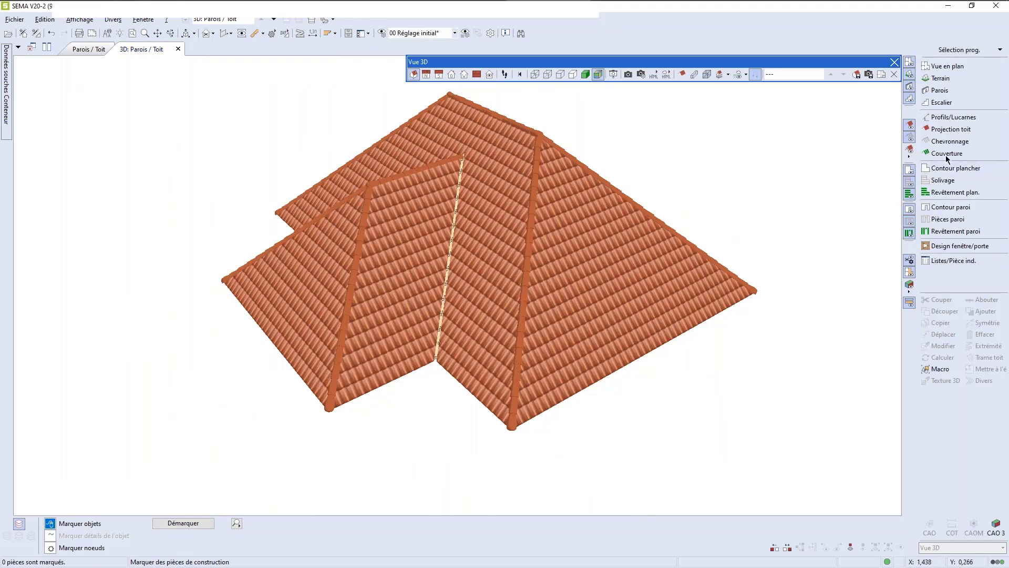
left_click(907, 127)
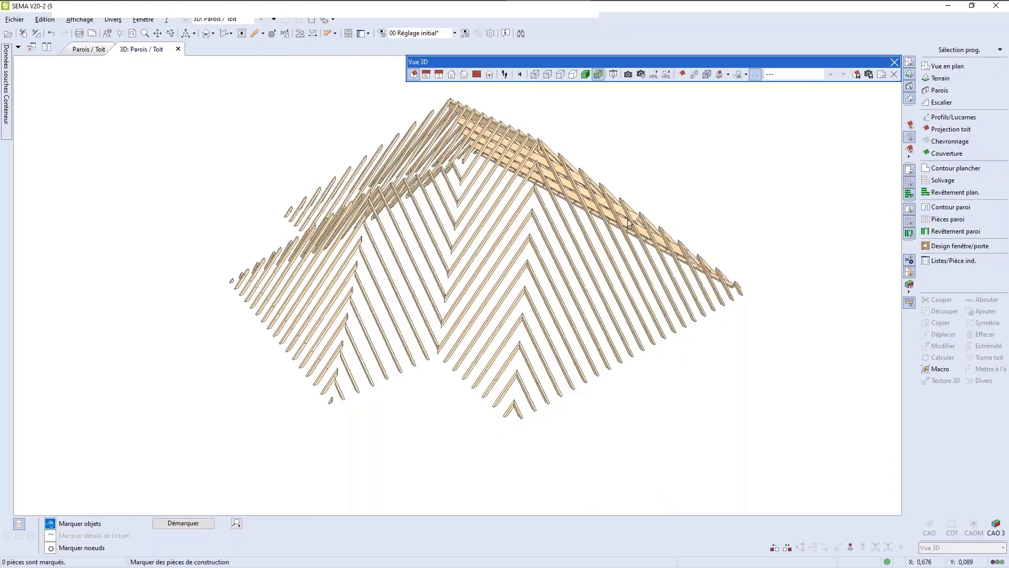
left_click(171, 34)
left_click_drag(482, 227, 246, 193)
left_click_drag(246, 191, 247, 124)
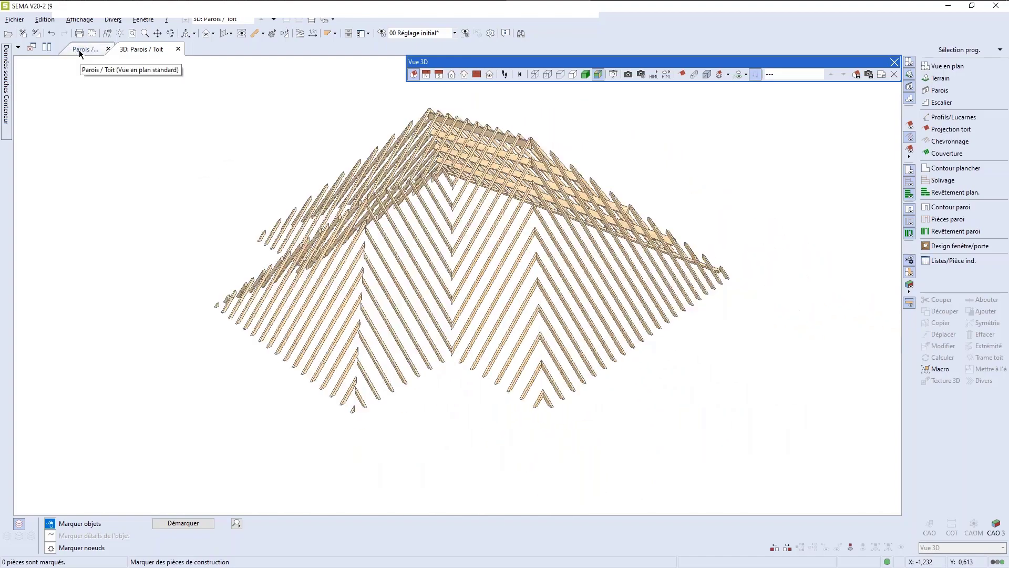
Return to the roof plan, select the intermediate purlin nearest the main ridge and display the roof surfaces again.
left_click(83, 49)
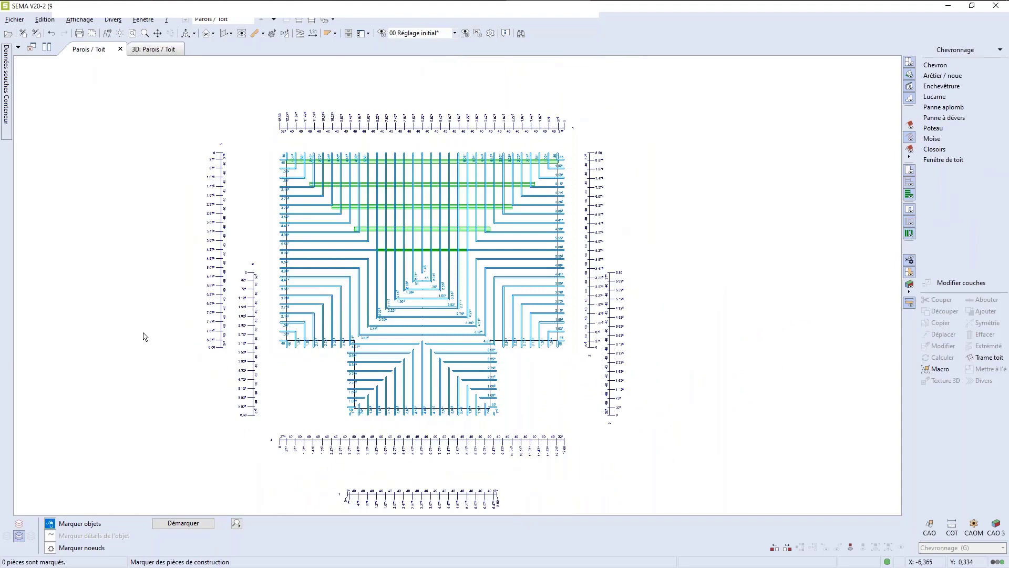
scroll(386, 271, "up", 6)
left_click(500, 202)
scroll(287, 219, "down", 2)
scroll(287, 219, "down", 1)
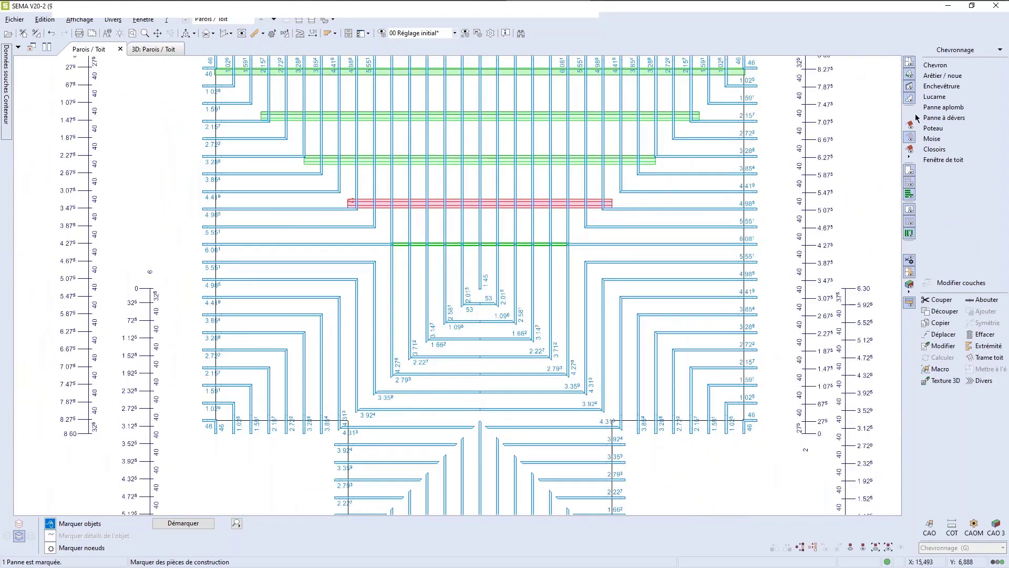
scroll(577, 286, "down", 1)
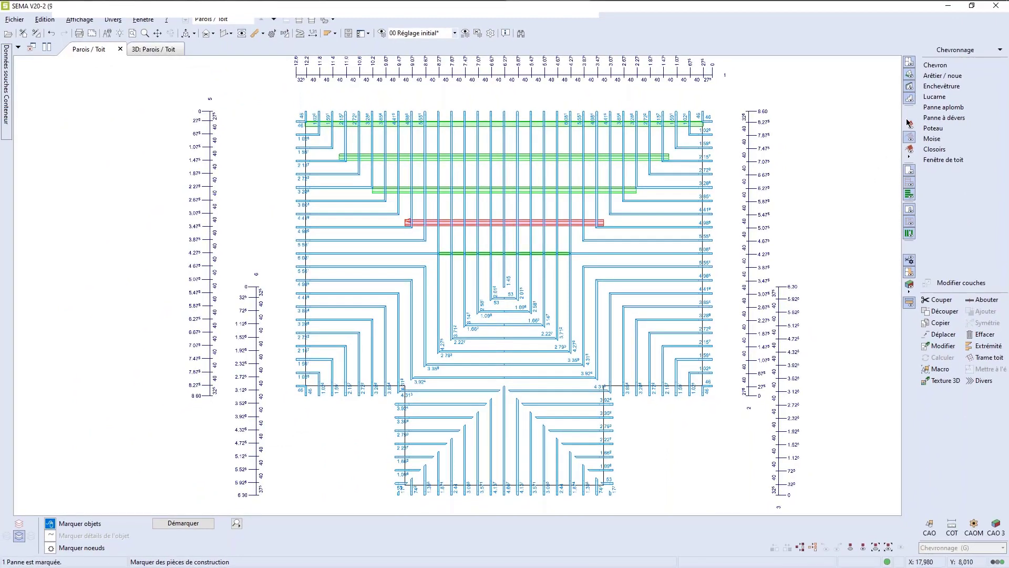
left_click(908, 124)
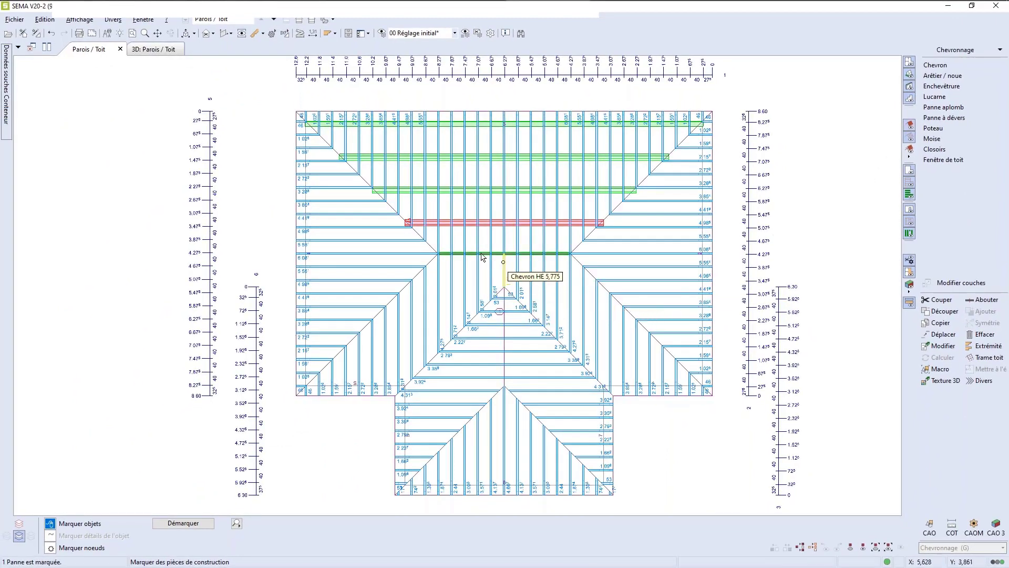
Delete all the purlins on roof surface 3.
scroll(497, 224, "up", 3)
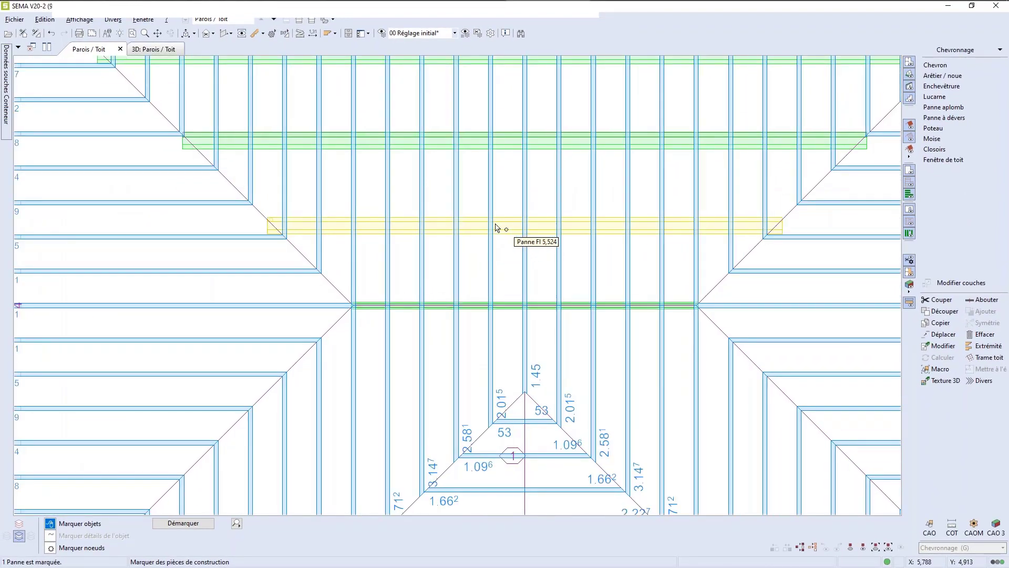
scroll(497, 227, "down", 5)
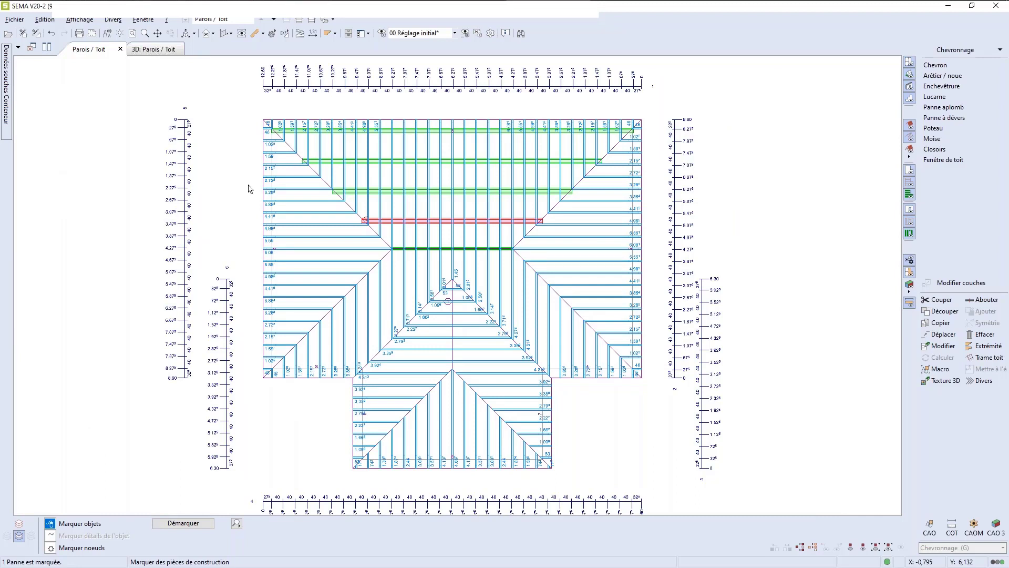
key("ctrl+a")
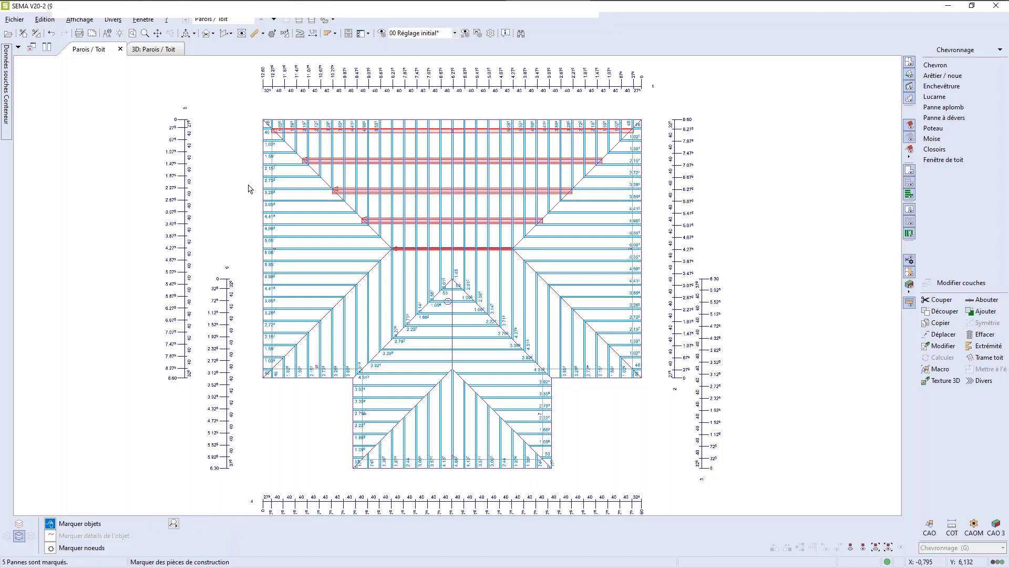
key("Delete")
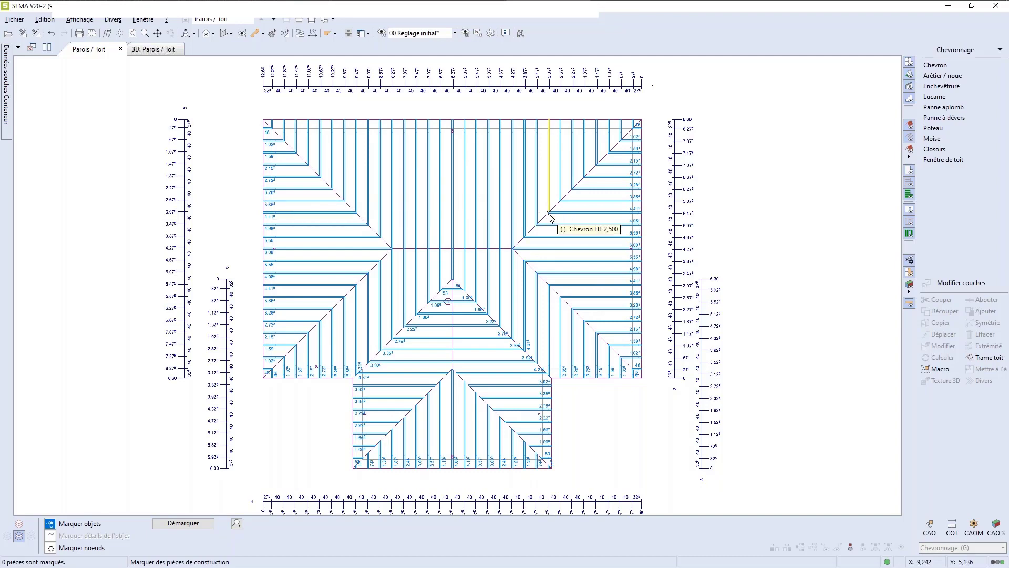
Place the plumb purlins on roof surface 3 from the profiles once more and undo the placement.
scroll(552, 216, "down", 2)
scroll(248, 452, "down", 2)
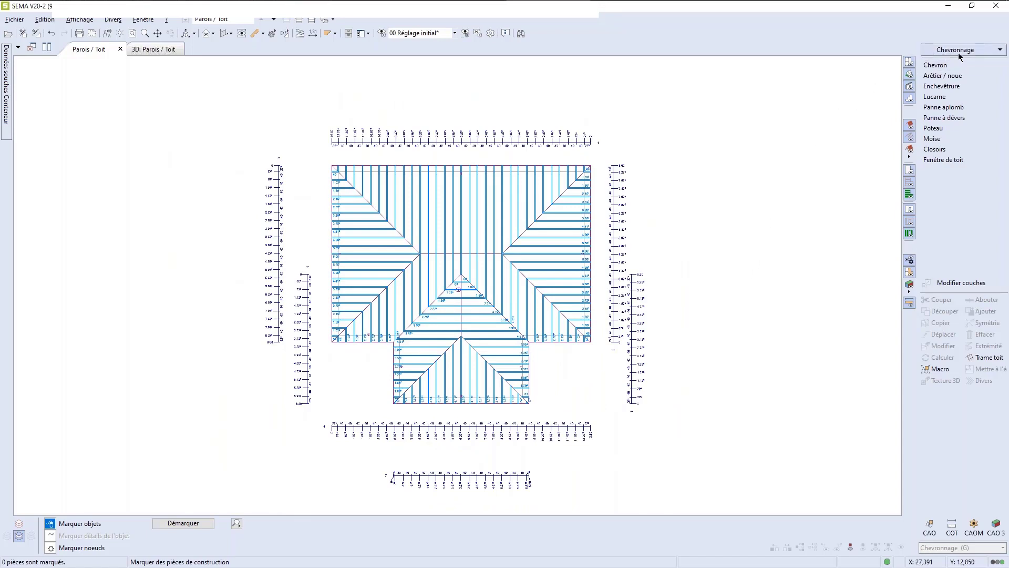
left_click(930, 109)
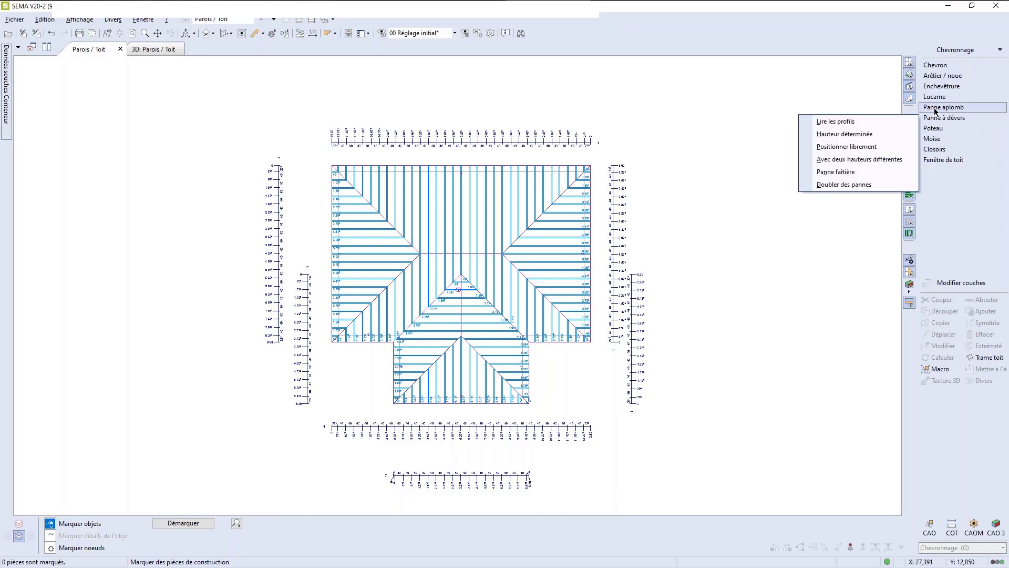
left_click(843, 124)
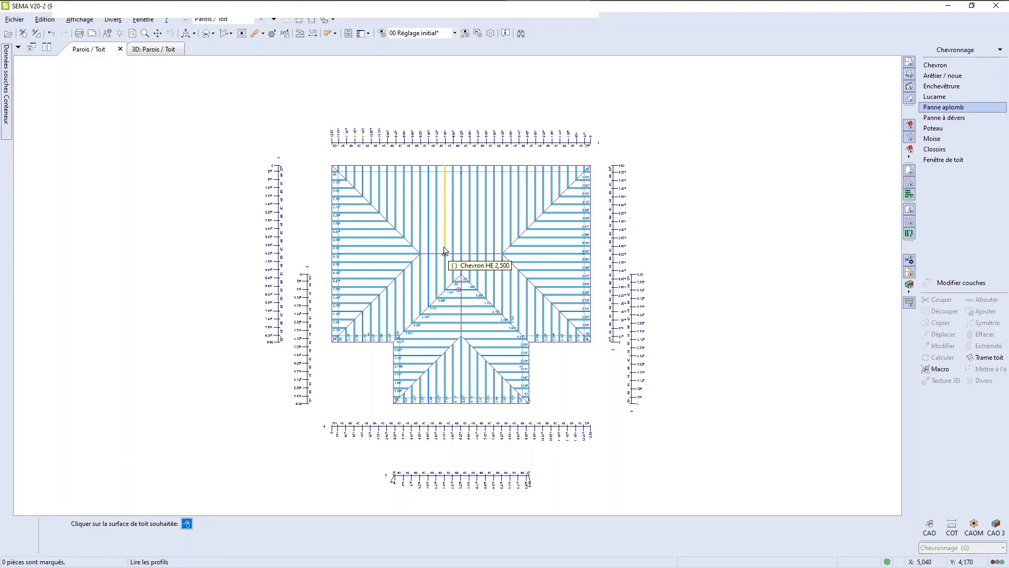
scroll(473, 231, "up", 2)
scroll(461, 243, "up", 2)
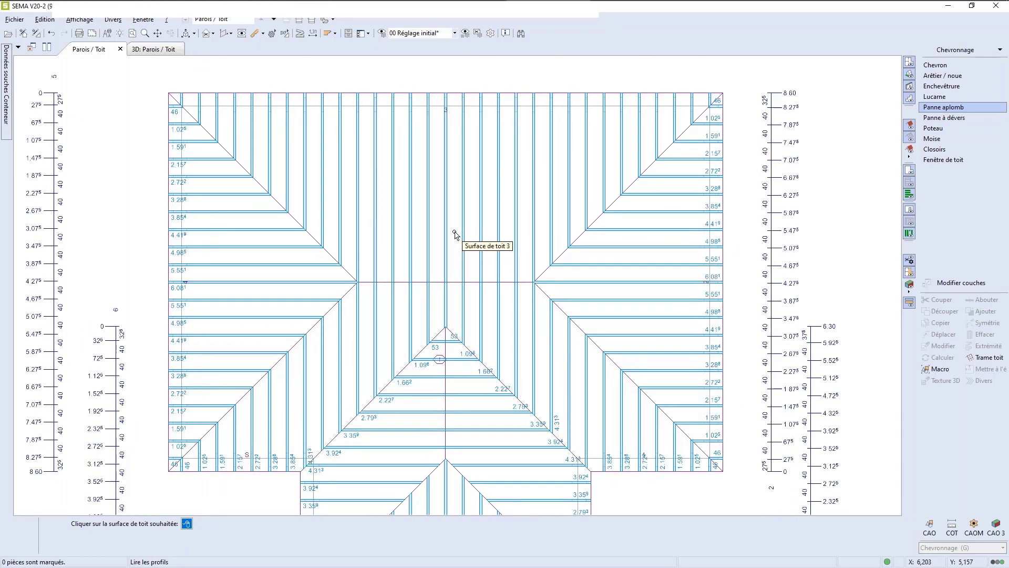
left_click(359, 177)
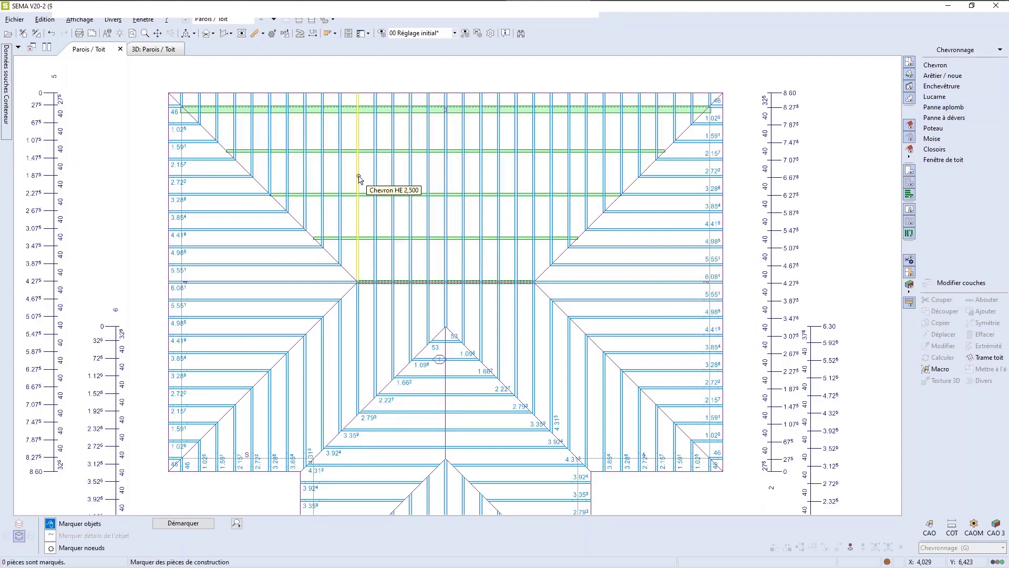
left_click(51, 34)
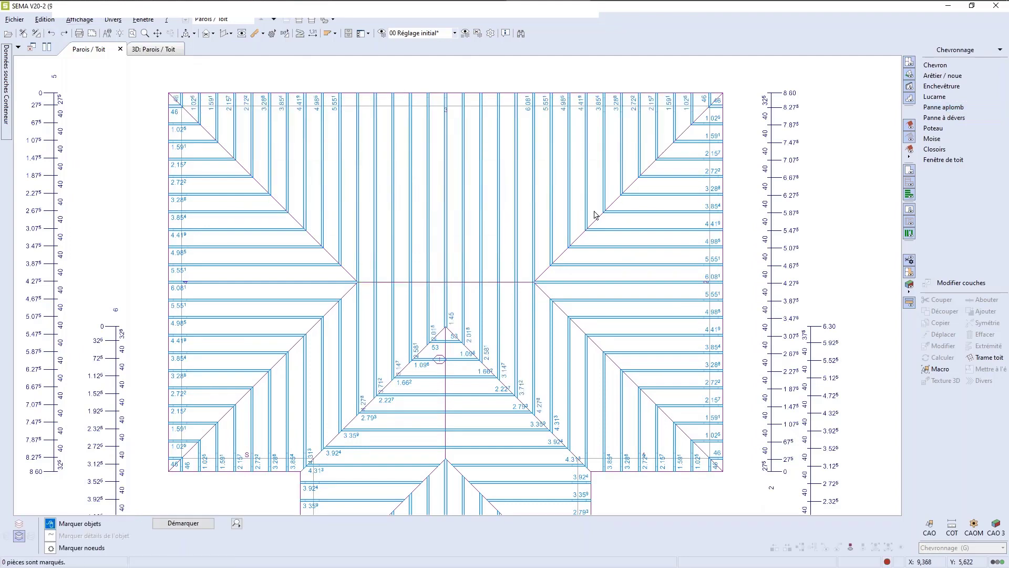
Generate plumb purlins from the profiles on all roof surfaces of the main roof and the wing.
scroll(596, 214, "down", 2)
left_click(936, 66)
left_click(944, 107)
right_click(925, 110)
left_click(827, 119)
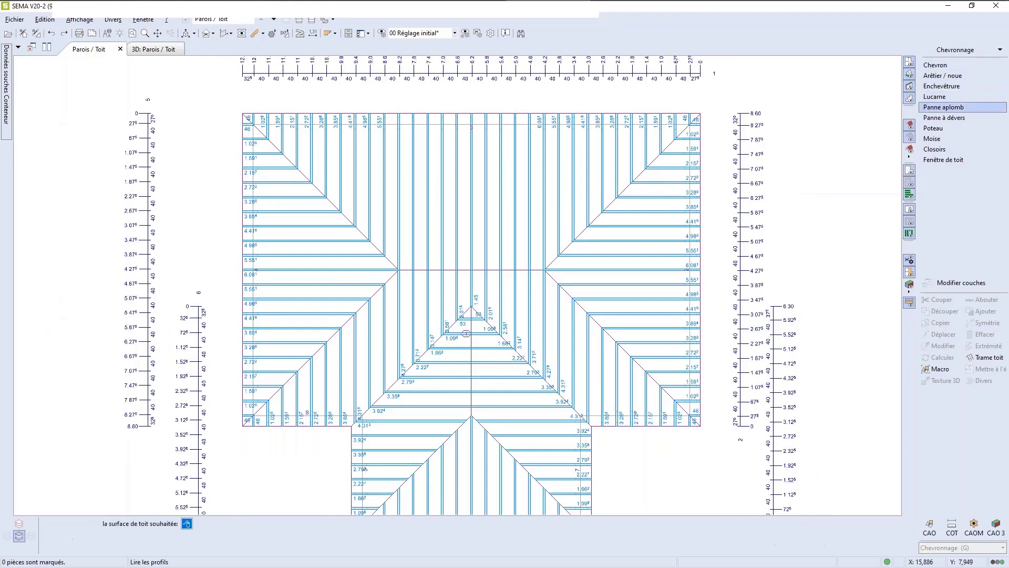
scroll(752, 111, "down", 1)
scroll(748, 115, "down", 2)
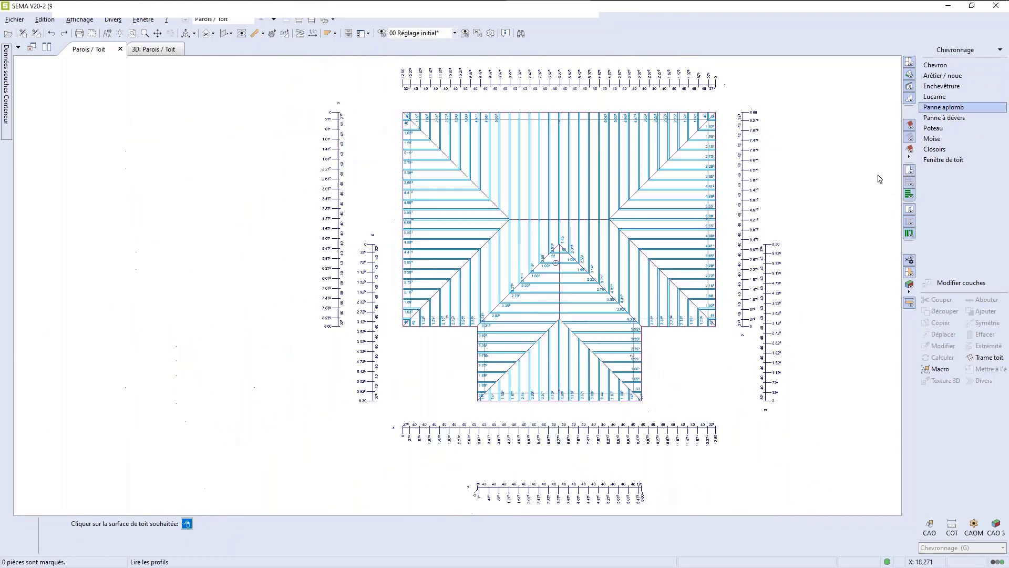
scroll(881, 181, "up", 1)
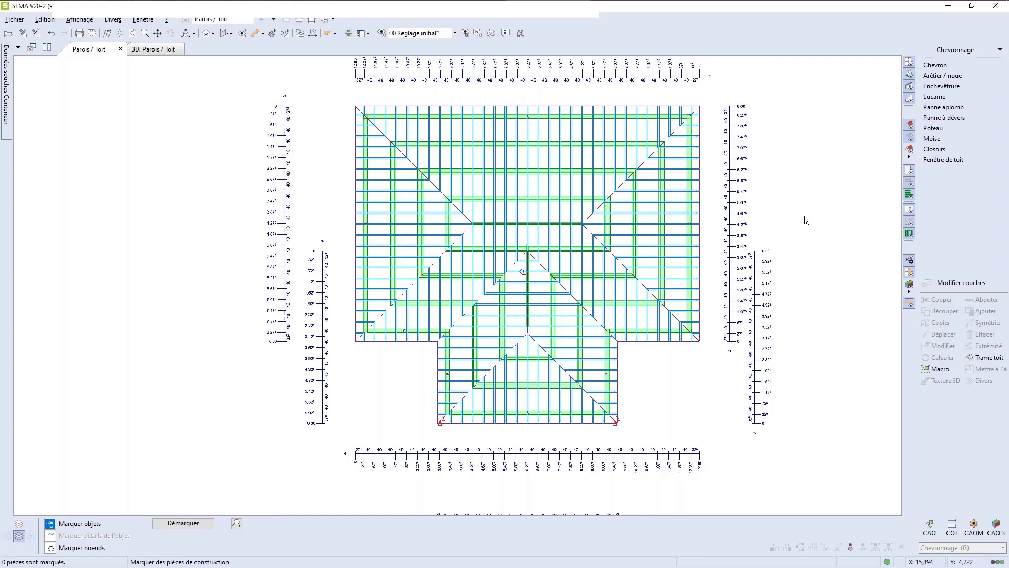
scroll(803, 218, "down", 2)
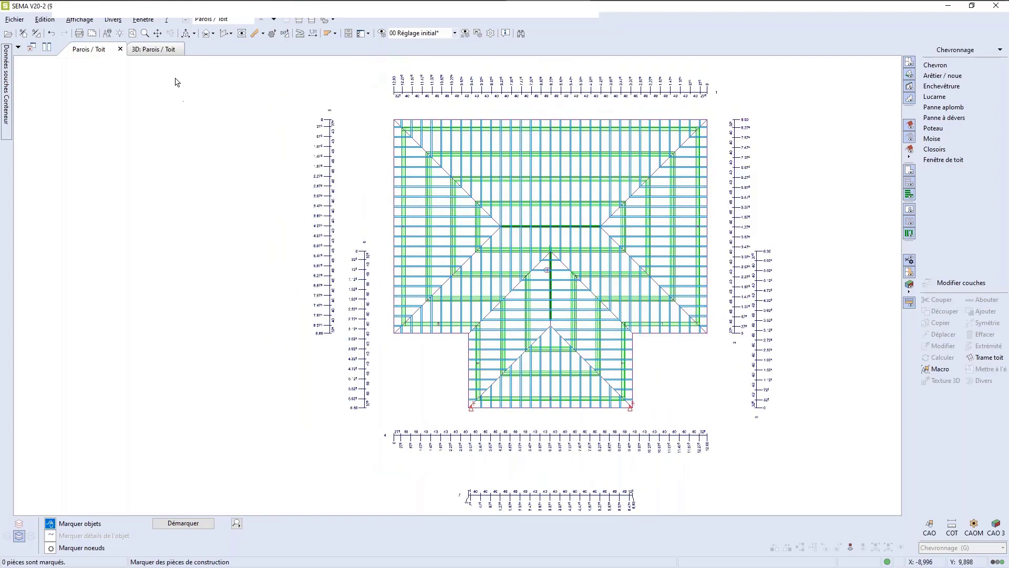
Examine the complete purlin and rafter framing in the 3D view with the roof covering hidden.
left_click(150, 50)
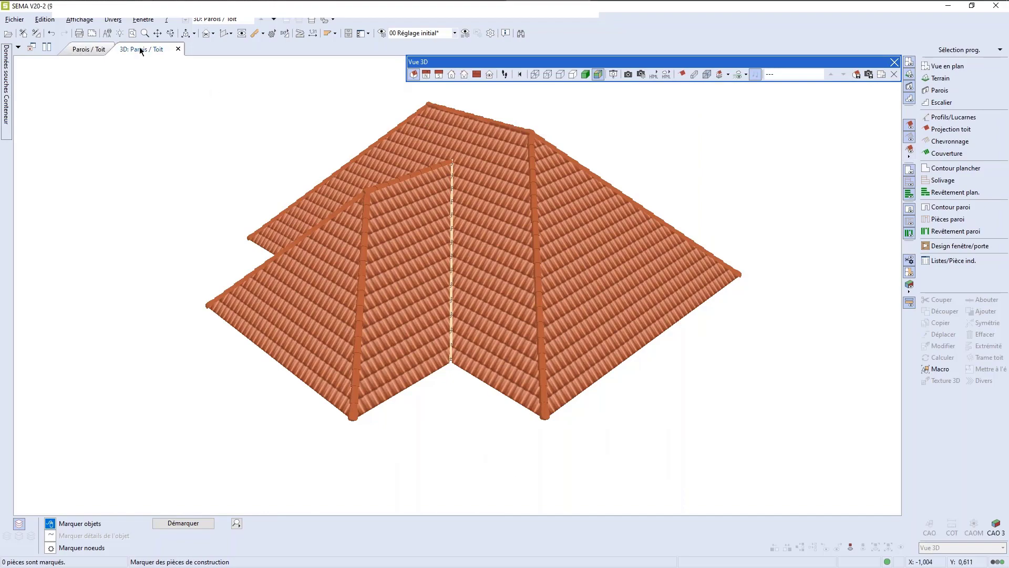
left_click(910, 134)
scroll(408, 178, "up", 6)
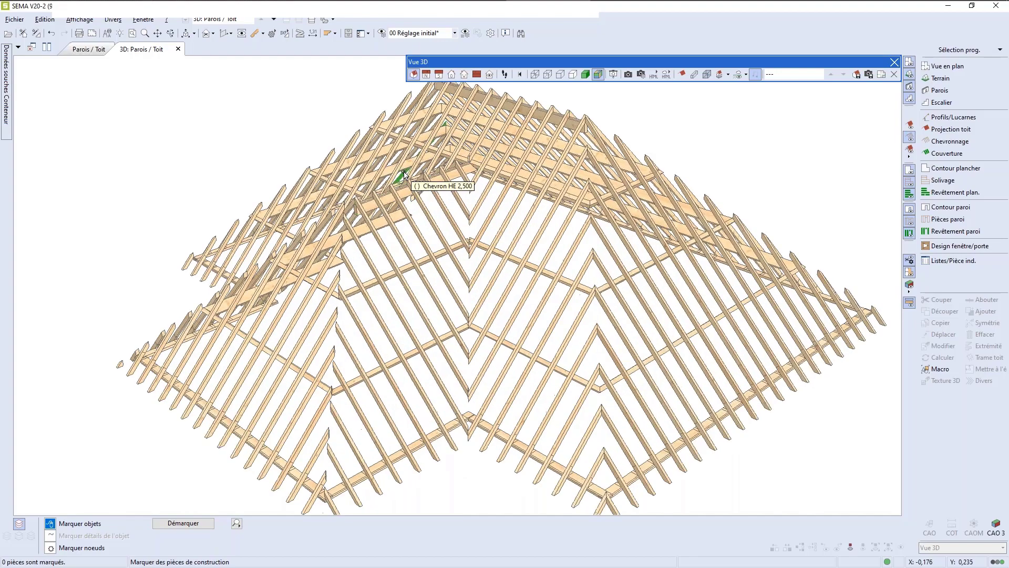
scroll(396, 184, "down", 3)
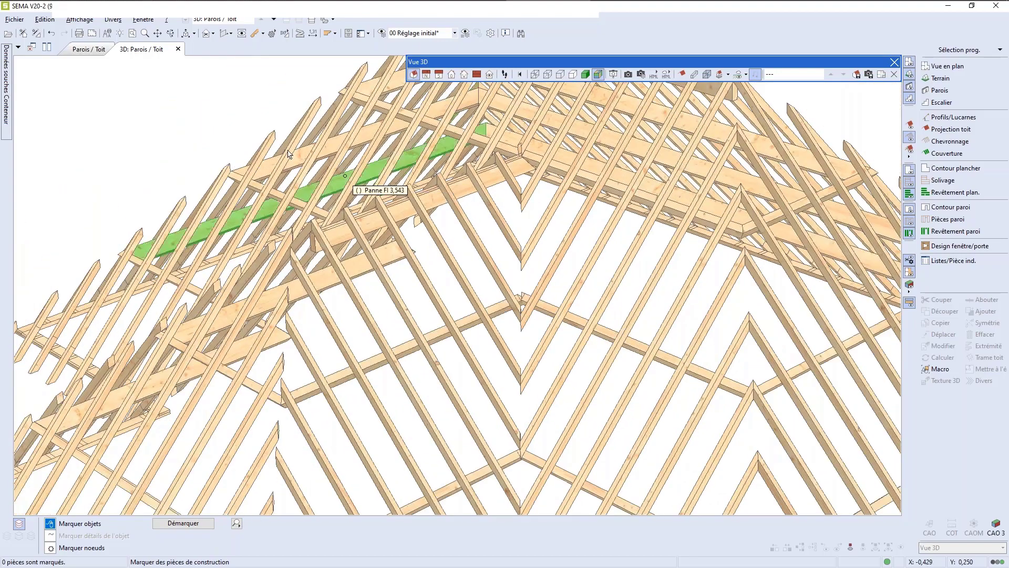
scroll(328, 237, "down", 5)
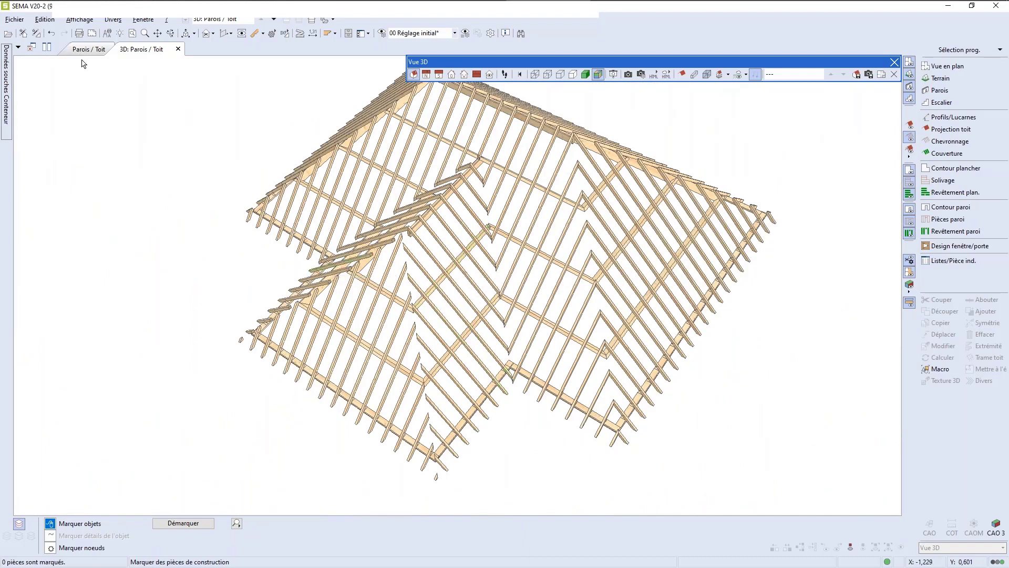
Return to the roof plan, display the roof surfaces again and check the purlins across them.
left_click(88, 49)
scroll(703, 355, "up", 3)
left_click(913, 136)
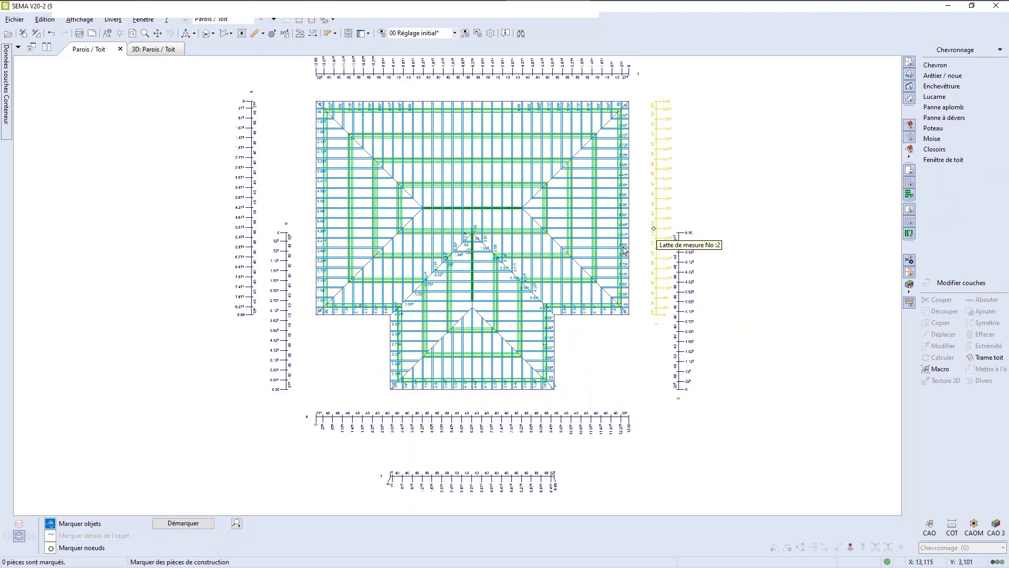
scroll(534, 250, "up", 2)
scroll(533, 250, "down", 2)
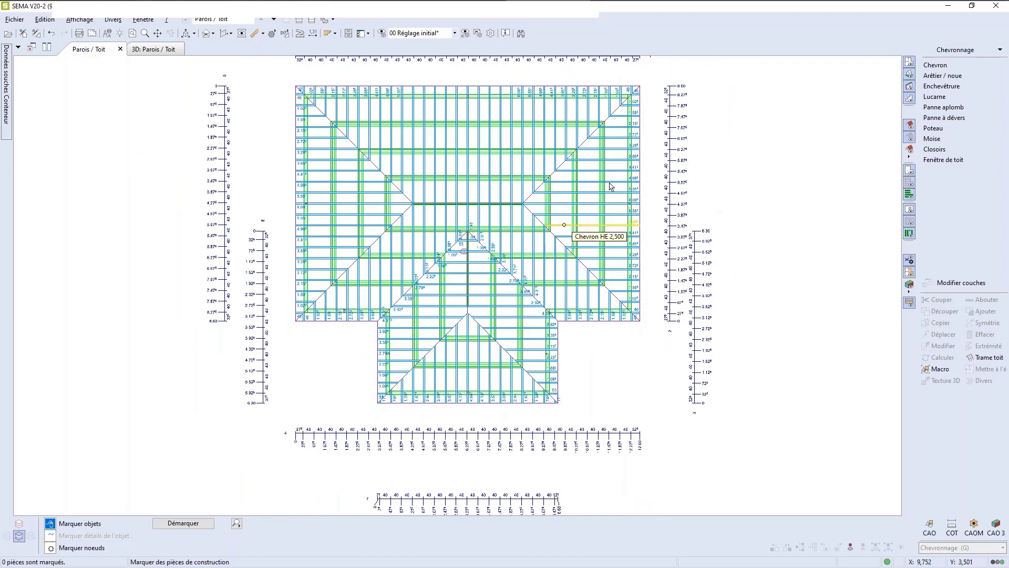
Hide the rafters, purlins and measuring laths in the plan, leaving only the roof surfaces displayed.
left_click(910, 138)
left_click(910, 139)
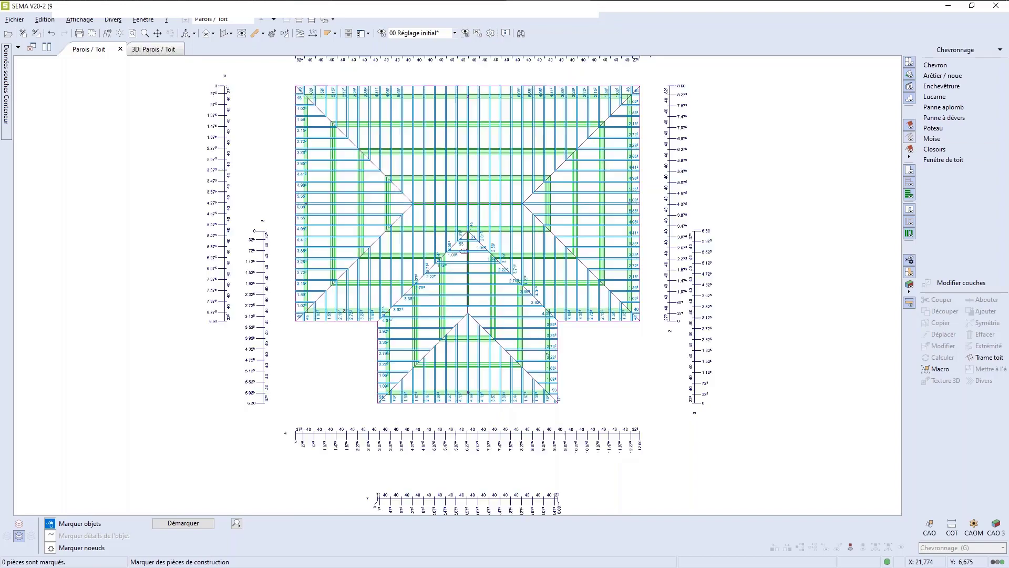
left_click(909, 138)
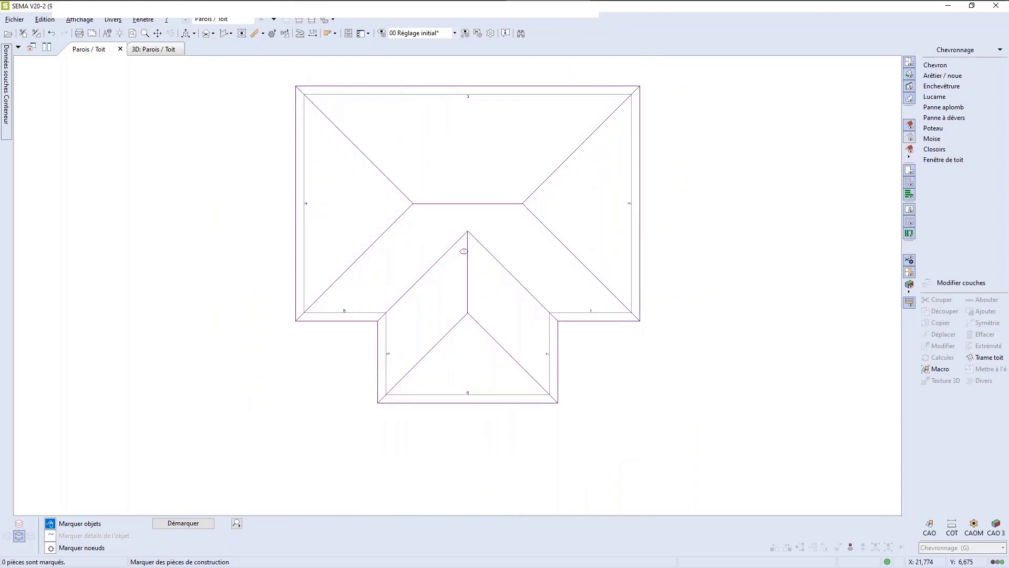
Display the rafters and purlins over the roof surfaces in the plan for comparison and hide them again.
left_click(910, 138)
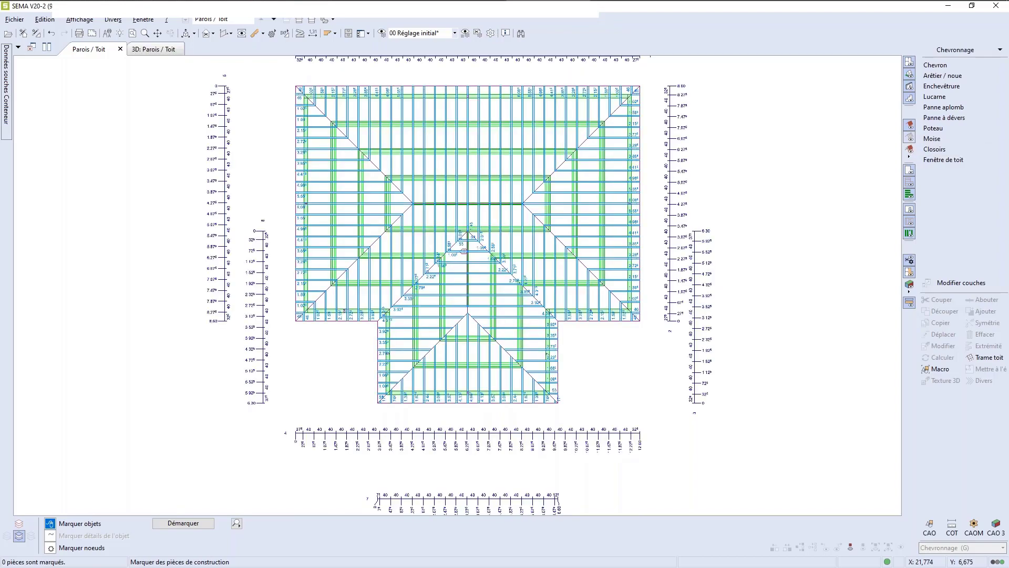
left_click(908, 138)
left_click(907, 138)
left_click(908, 138)
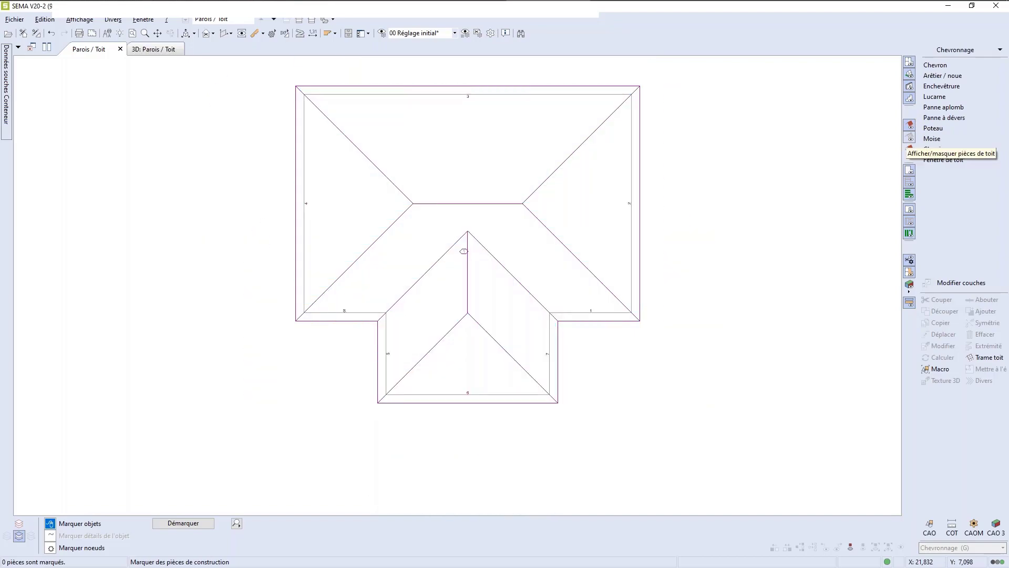
scroll(657, 230, "down", 2)
scroll(597, 97, "up", 3)
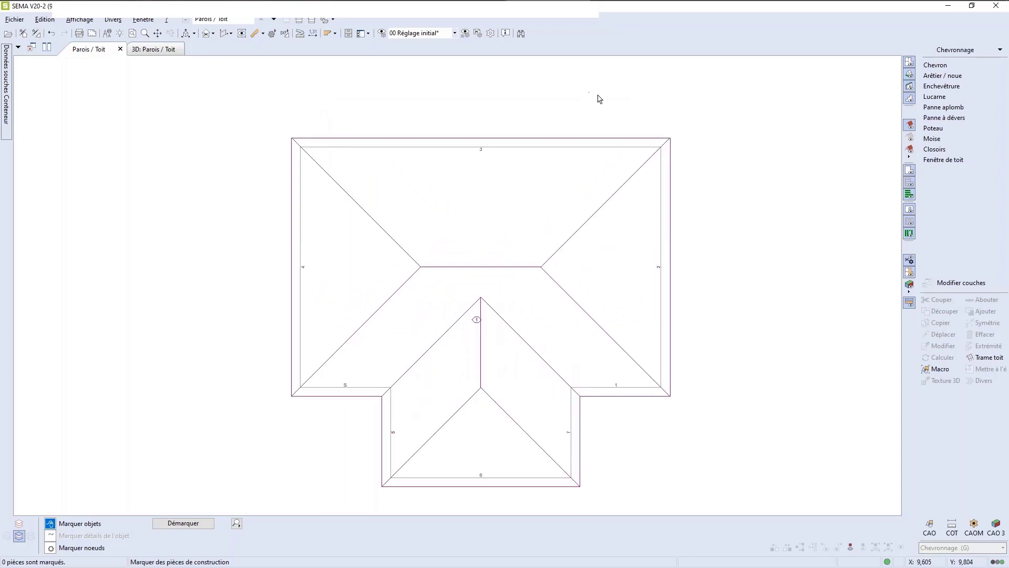
left_click(954, 50)
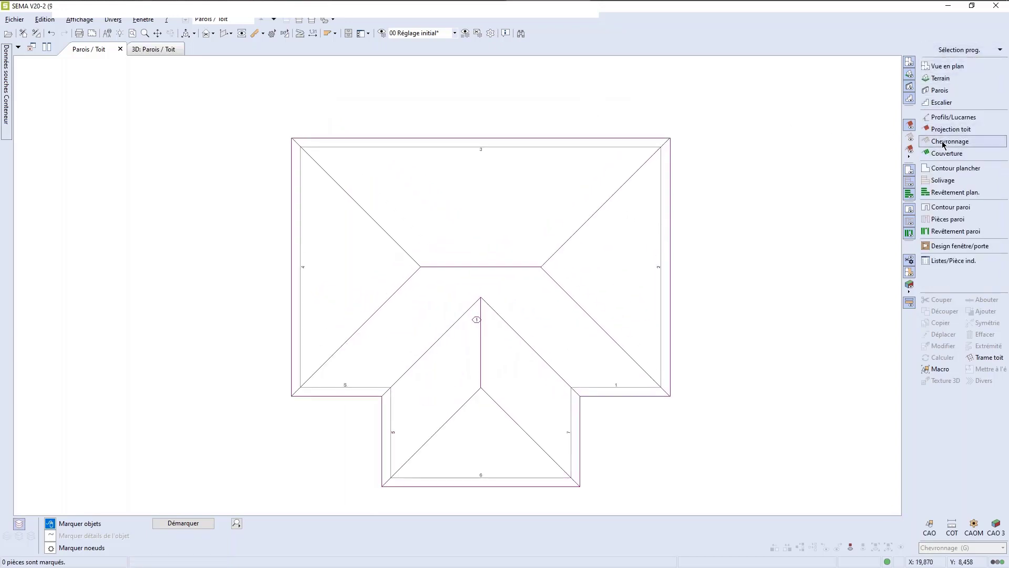
left_click(943, 142)
scroll(396, 162, "down", 1)
scroll(560, 312, "up", 1)
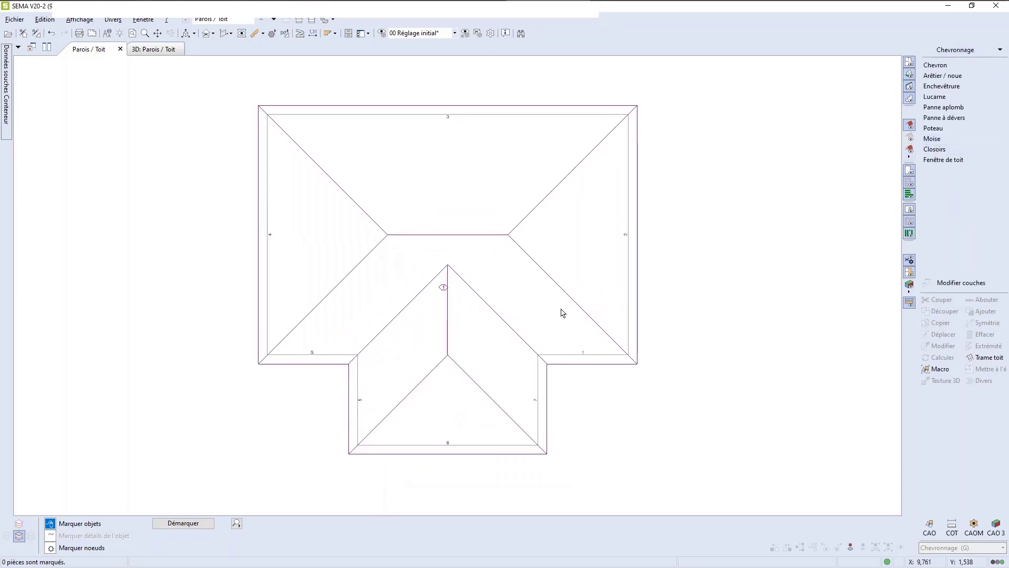
left_click(926, 76)
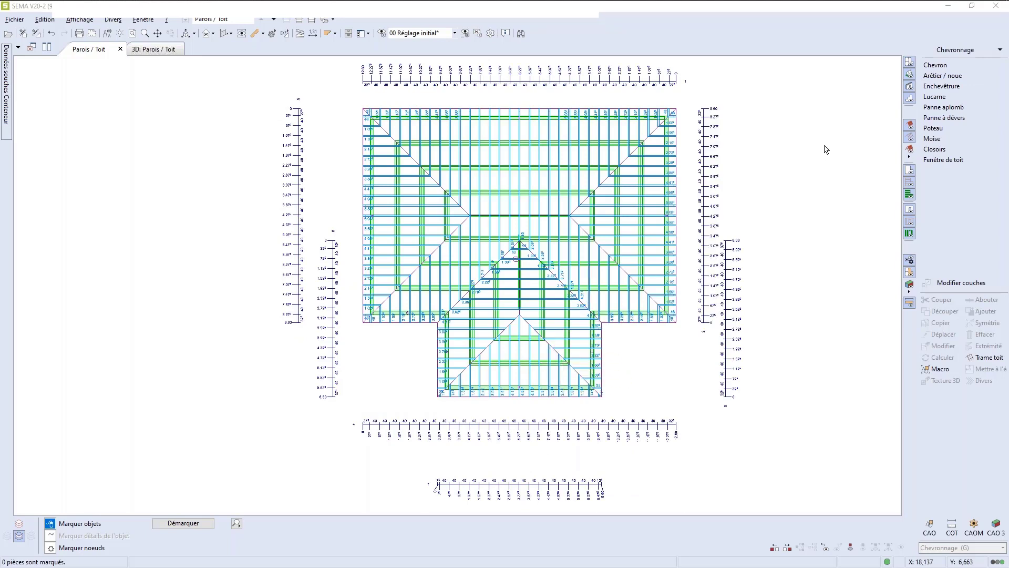
left_click(910, 142)
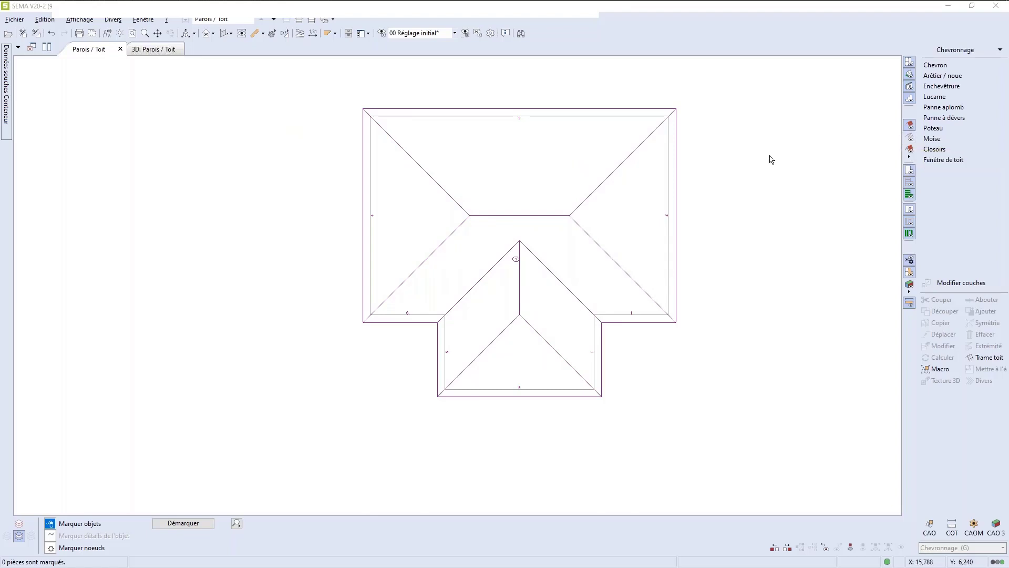
scroll(773, 155, "up", 1)
left_click(937, 51)
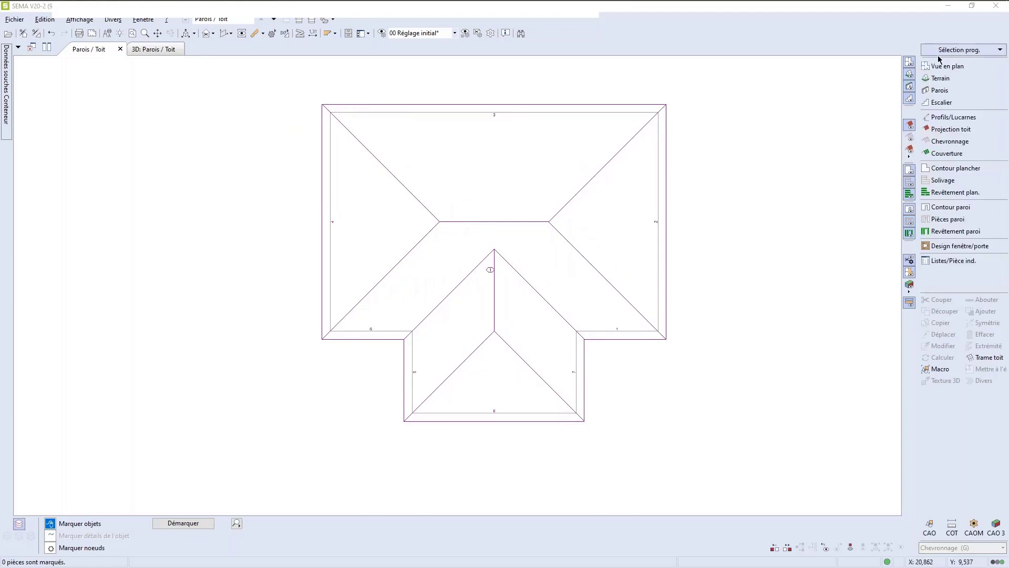
left_click(945, 141)
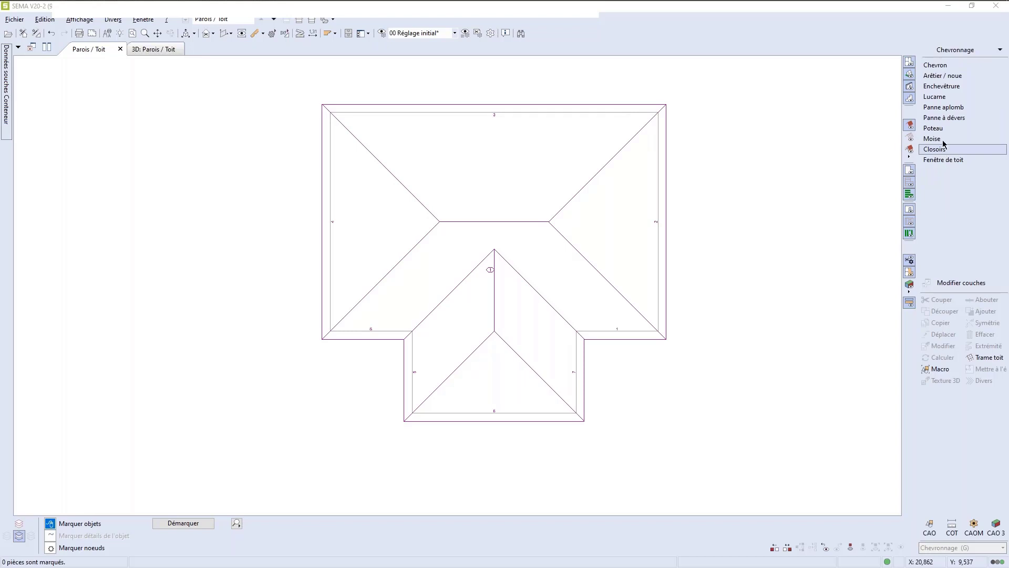
left_click(937, 79)
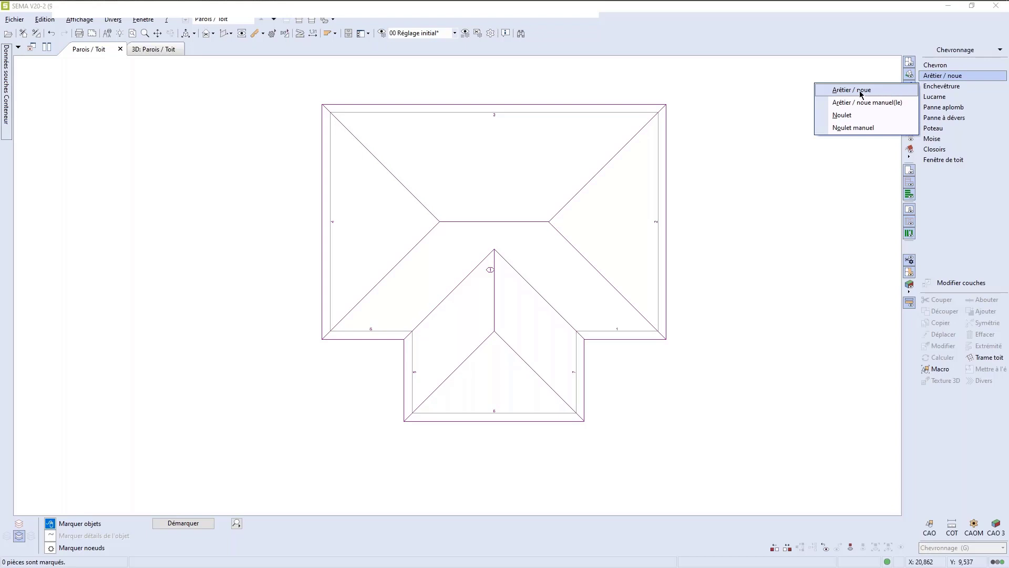
left_click(852, 128)
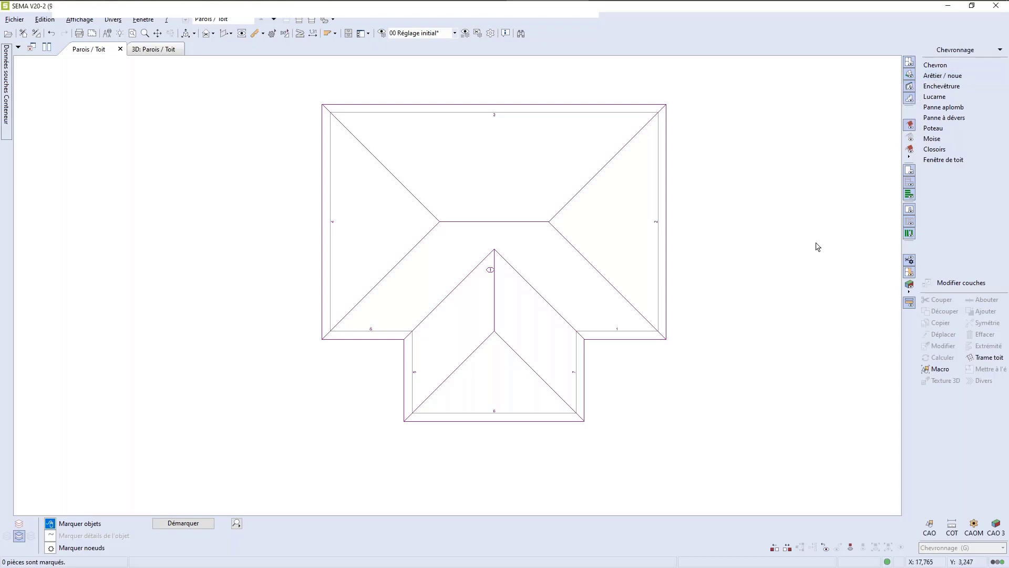
scroll(652, 143, "up", 2)
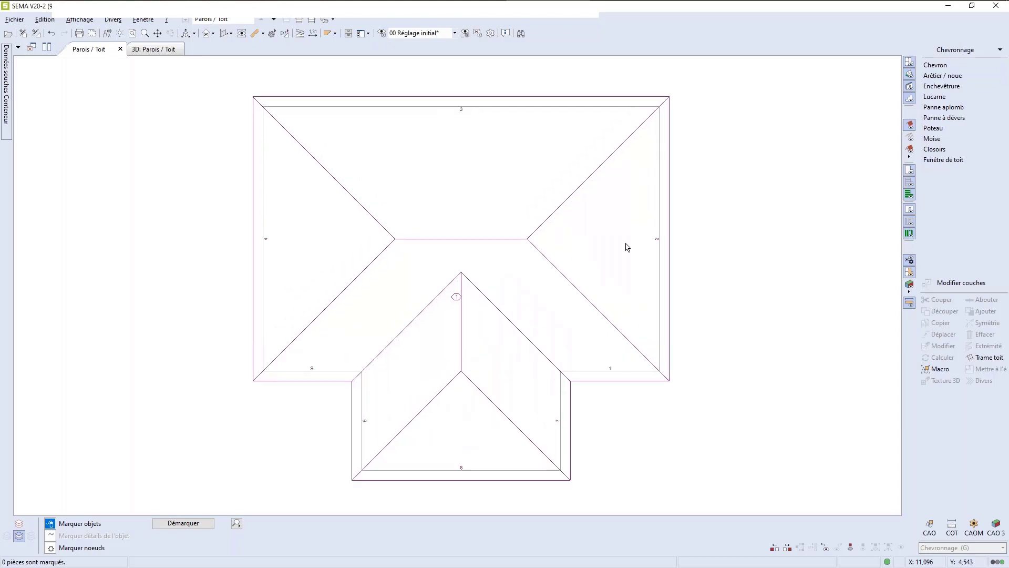
right_click(634, 271)
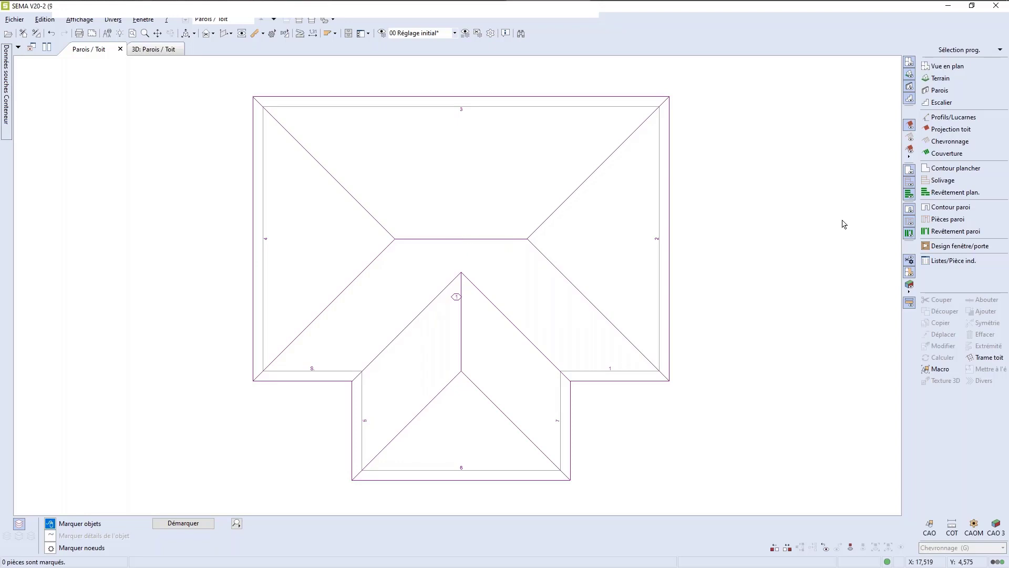
Start the Arêtier / noue command and browse the element presets in the Standard folder of the Chevronnage library.
left_click(948, 141)
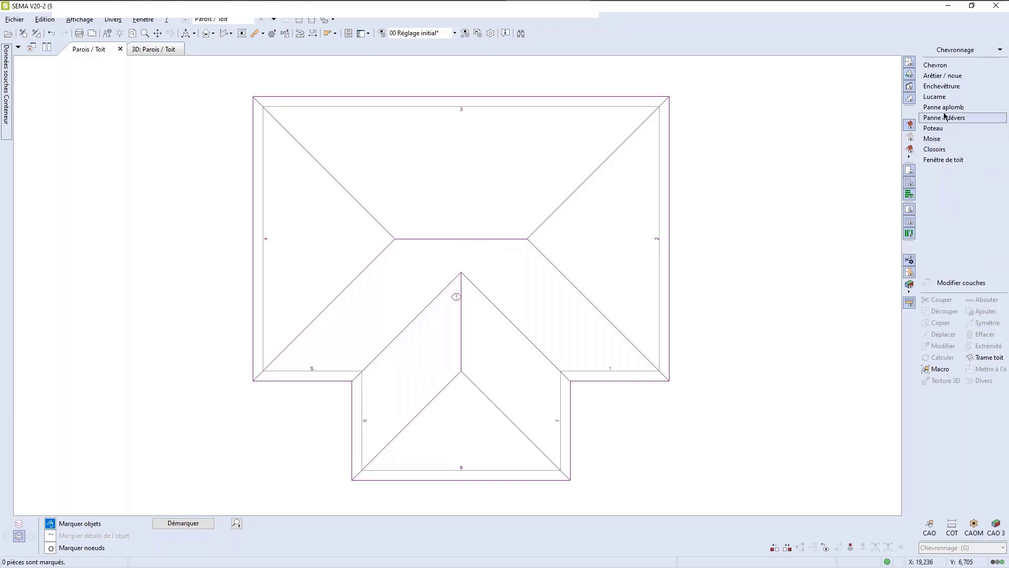
left_click(939, 78)
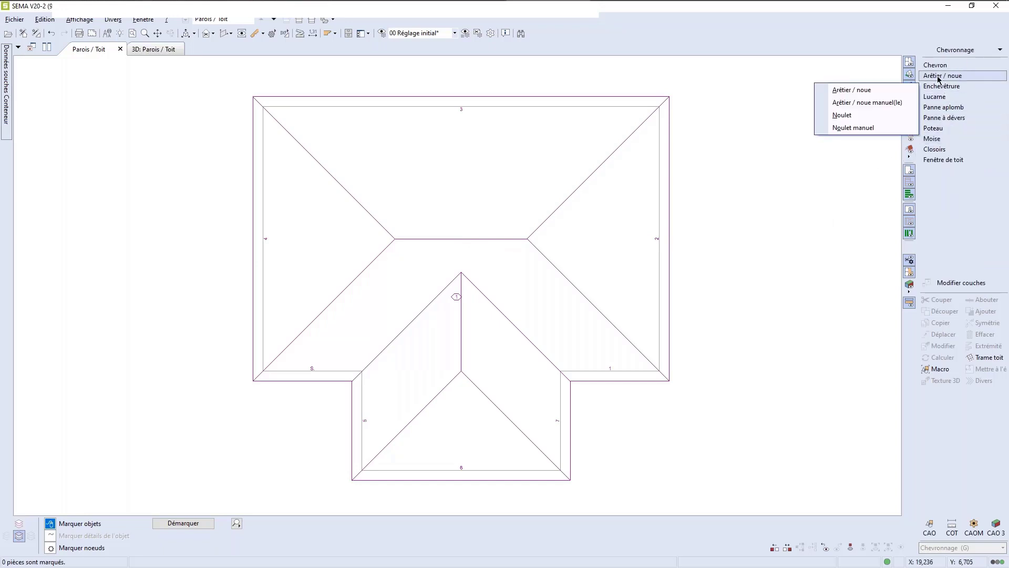
left_click(874, 91)
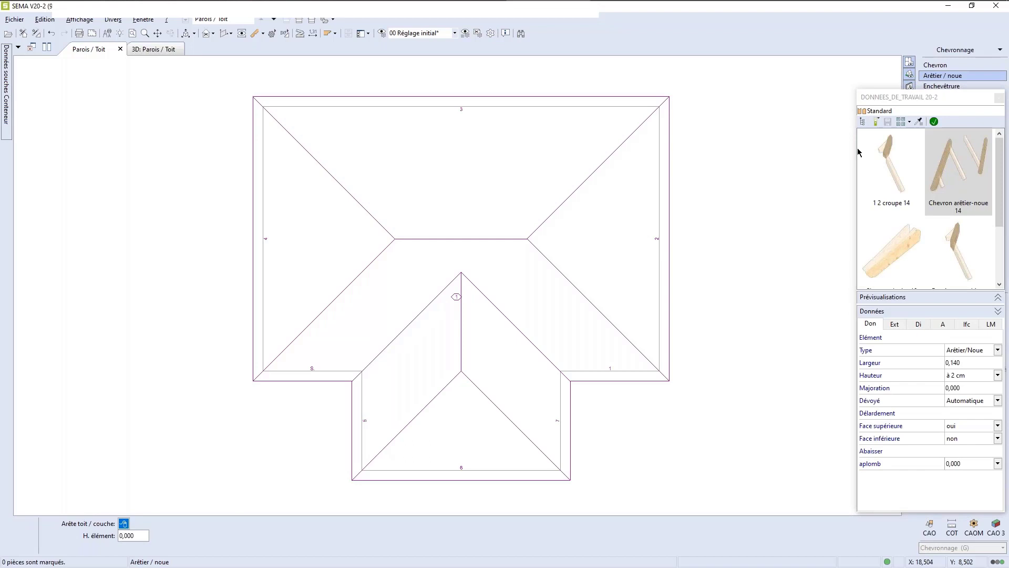
left_click(862, 121)
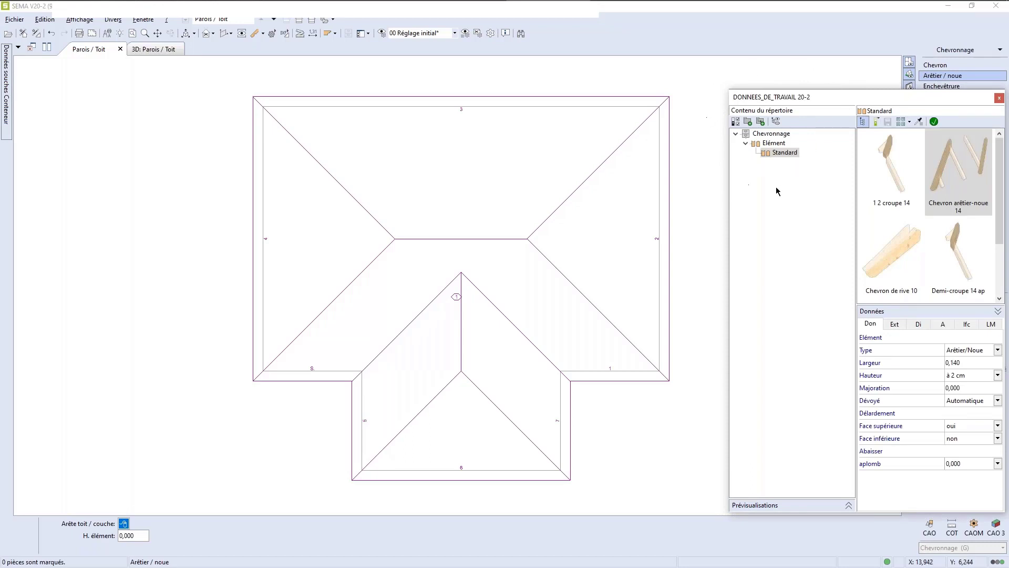
left_click(862, 123)
left_click(863, 123)
left_click(863, 122)
left_click(864, 122)
mouse_move(997, 184)
left_mouse_down()
mouse_move(999, 258)
mouse_move(1000, 170)
left_mouse_up()
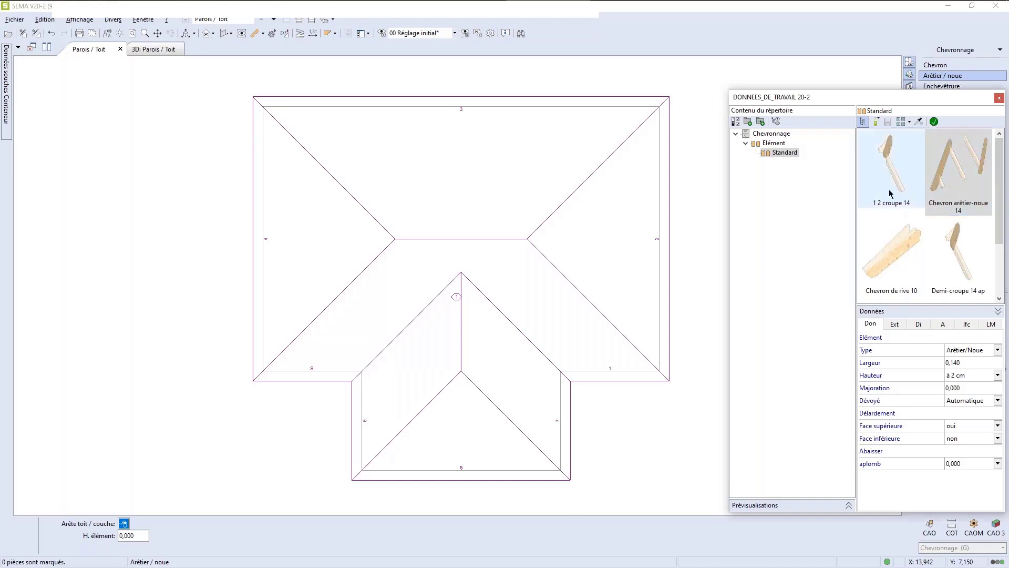
scroll(952, 265, "down", 2)
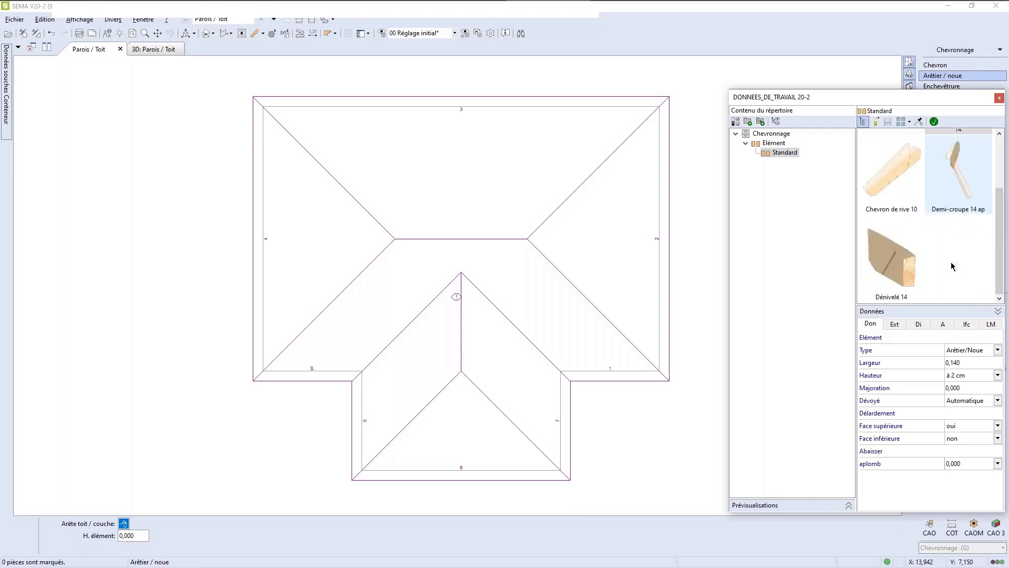
scroll(941, 265, "up", 2)
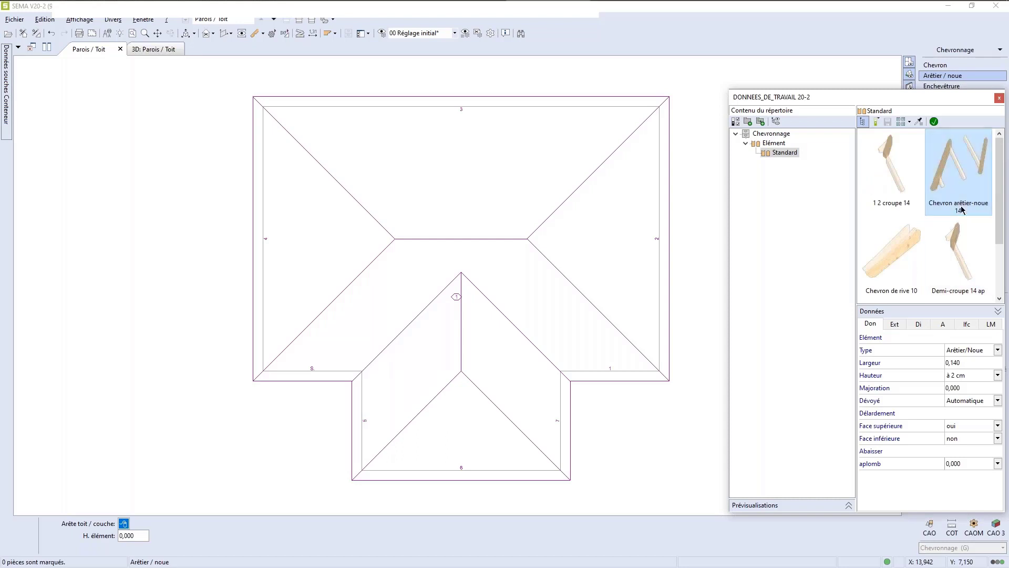
double_click(958, 186)
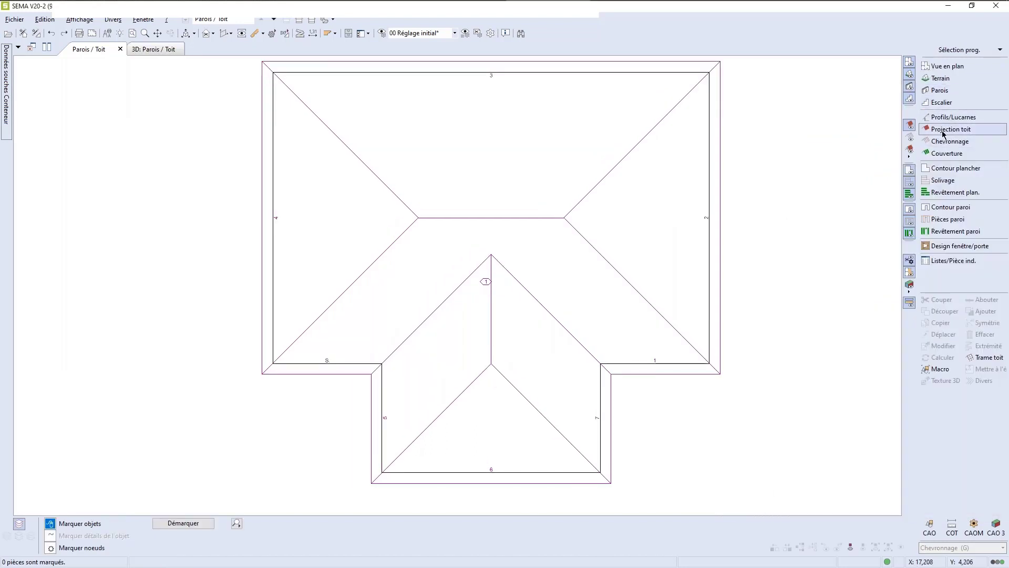
Configure the Chevron arêtier-noue 14 preset with a width of 0,075 and an exact height, and accept it for placement.
left_click(946, 141)
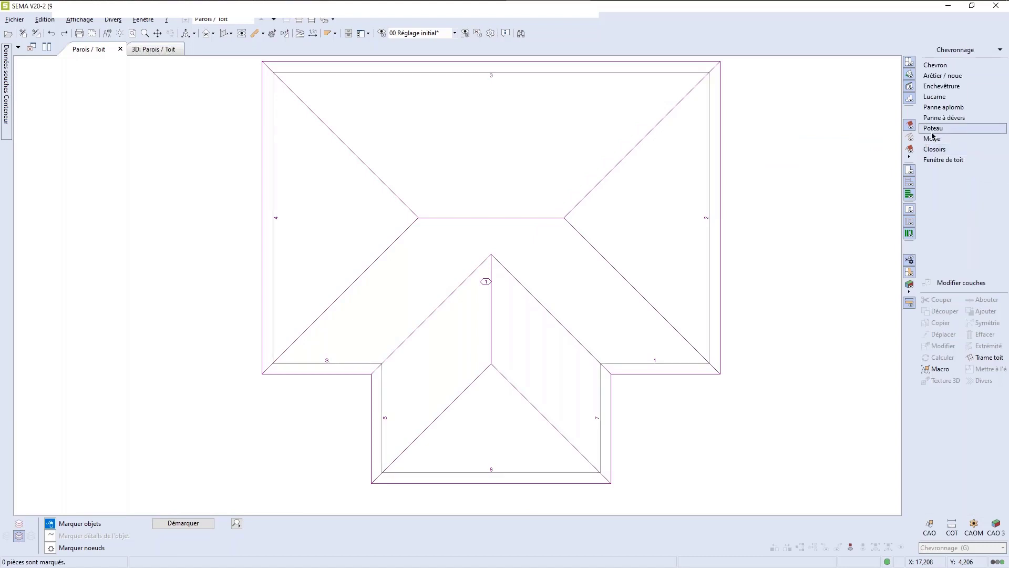
left_click(941, 77)
left_click(883, 96)
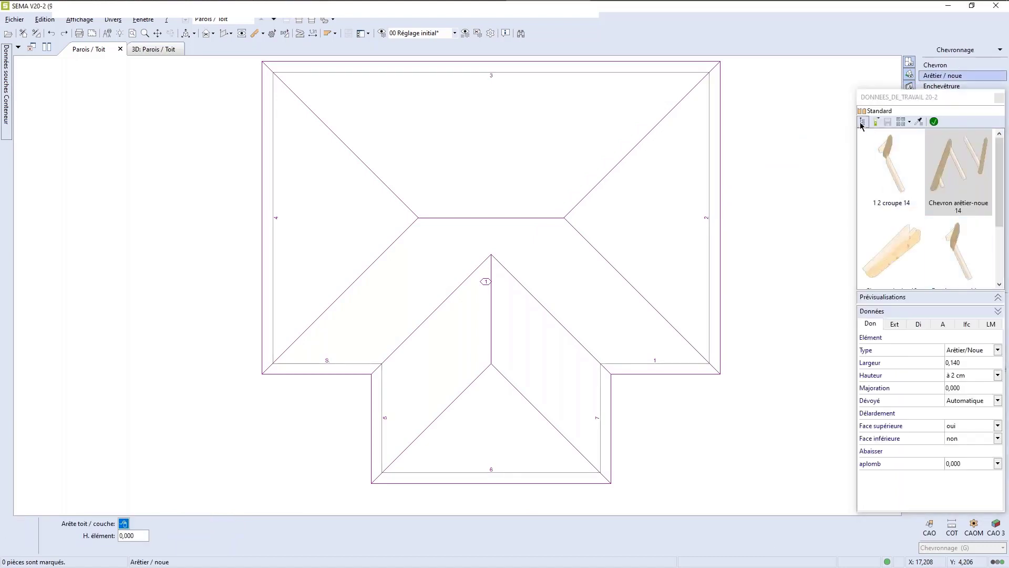
left_click(862, 122)
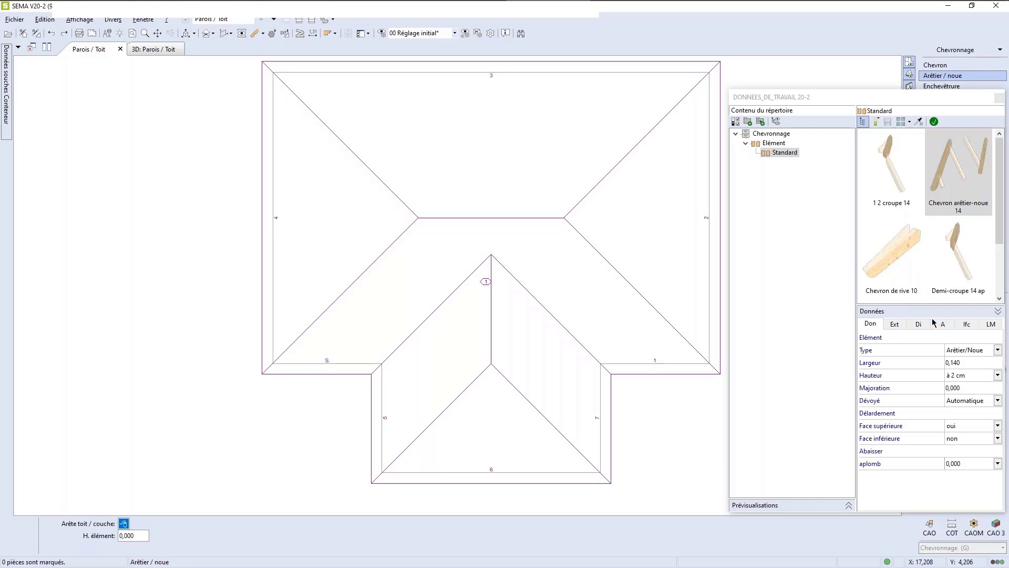
left_click(974, 362)
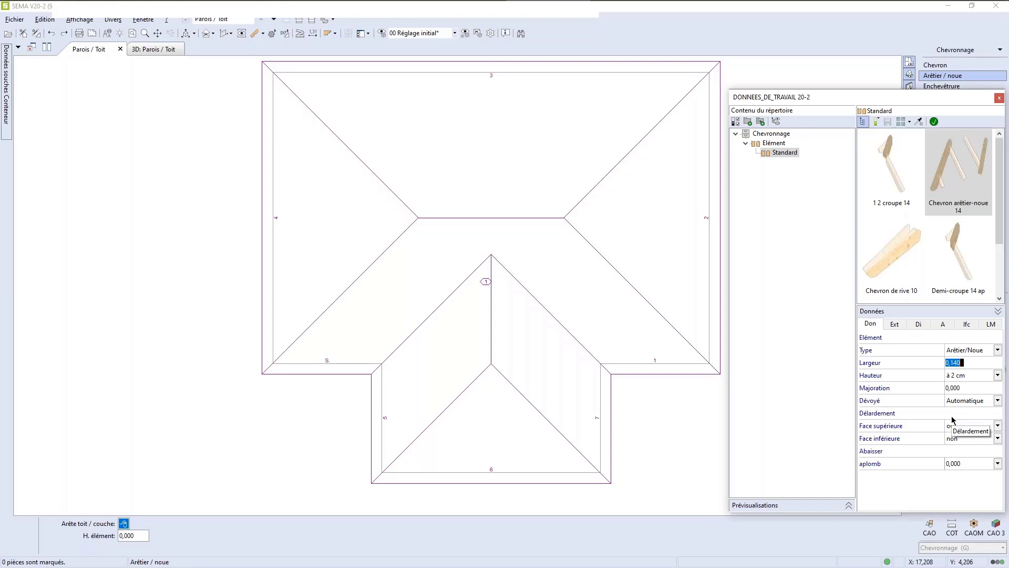
type("0,075")
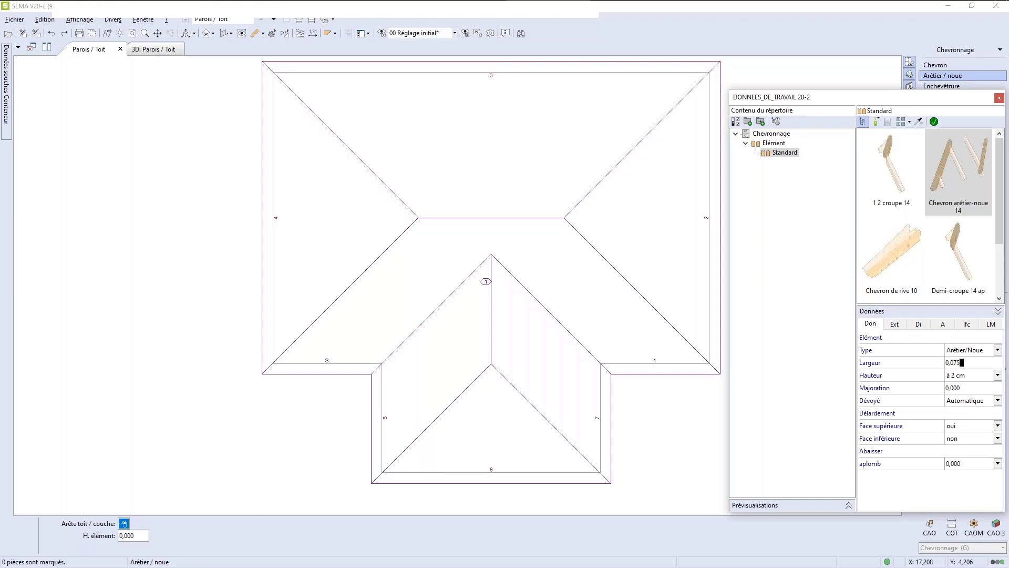
key("Tab")
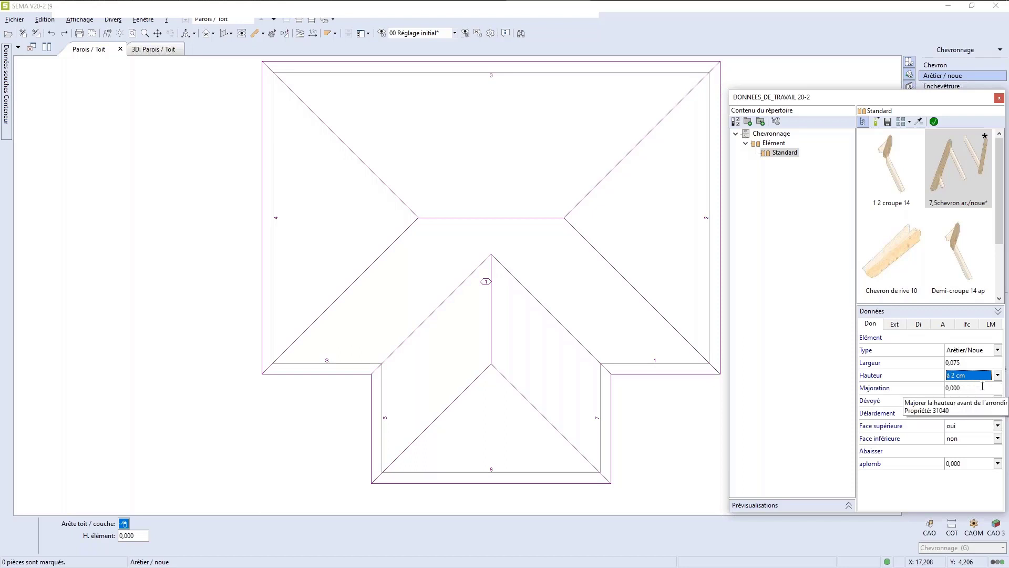
left_click(998, 376)
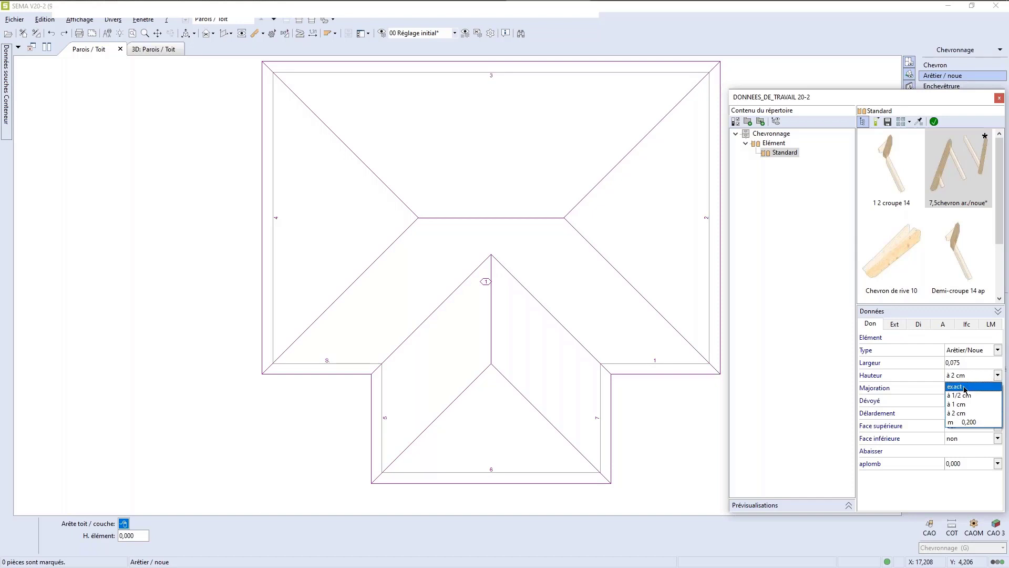
left_click(975, 387)
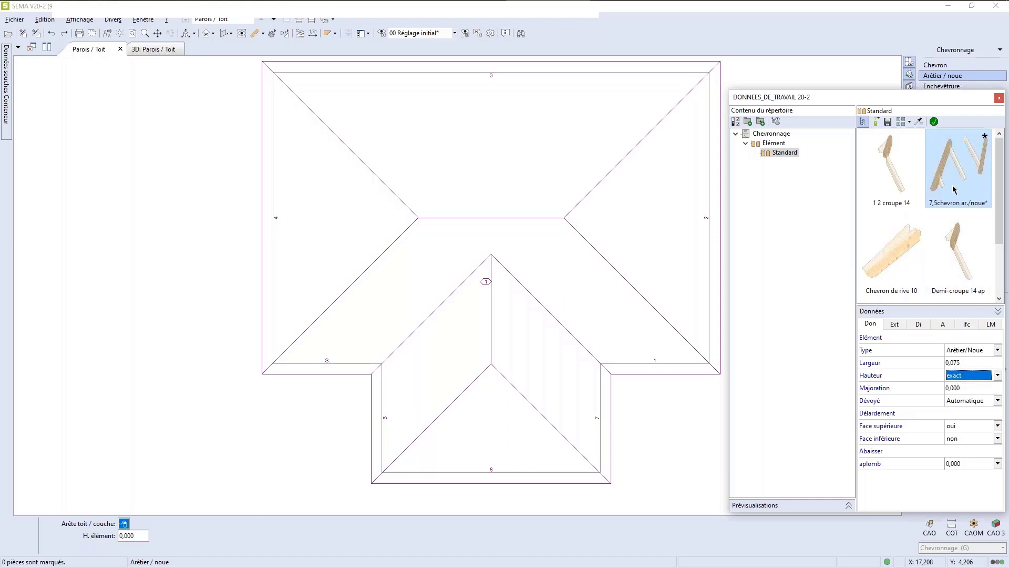
left_click(934, 122)
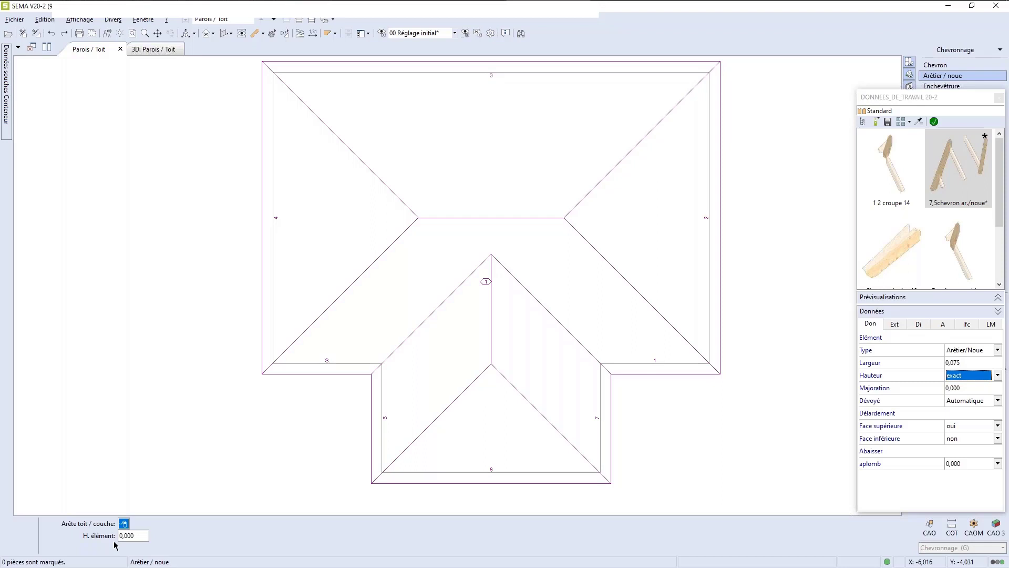
Place the hip rafter along the left hip of the wing with an element height of 0,108.
left_click(469, 387)
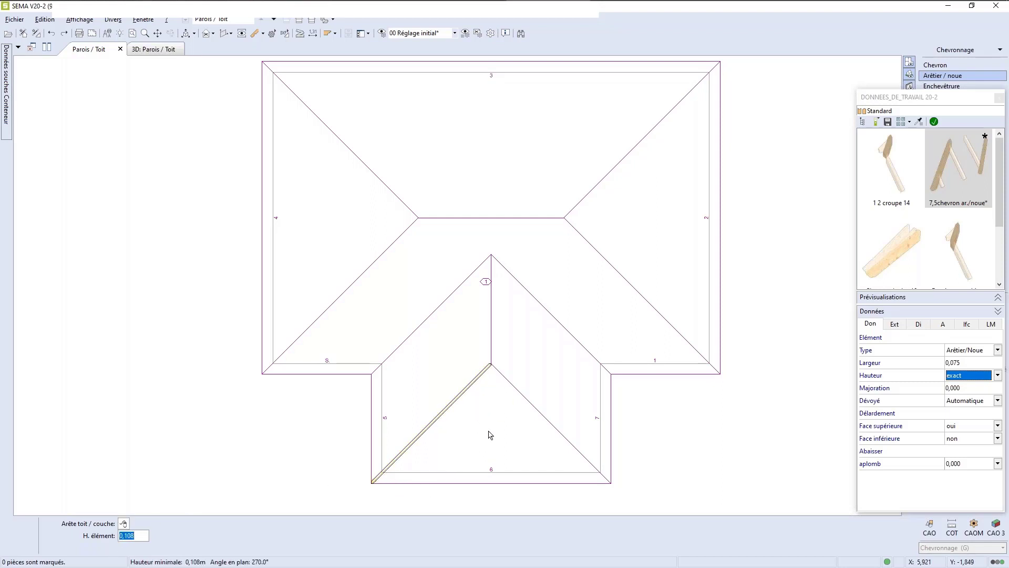
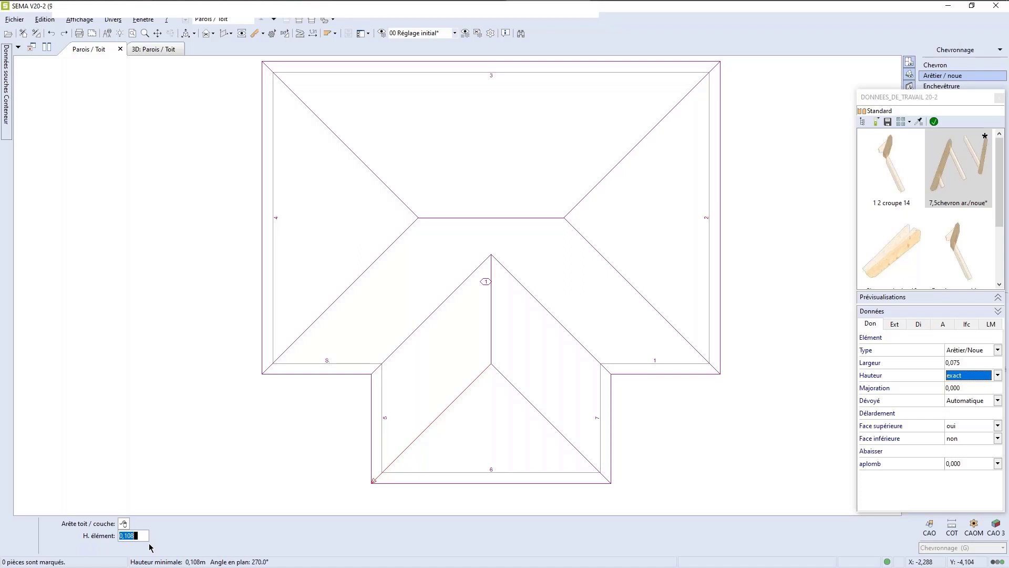
key("Return")
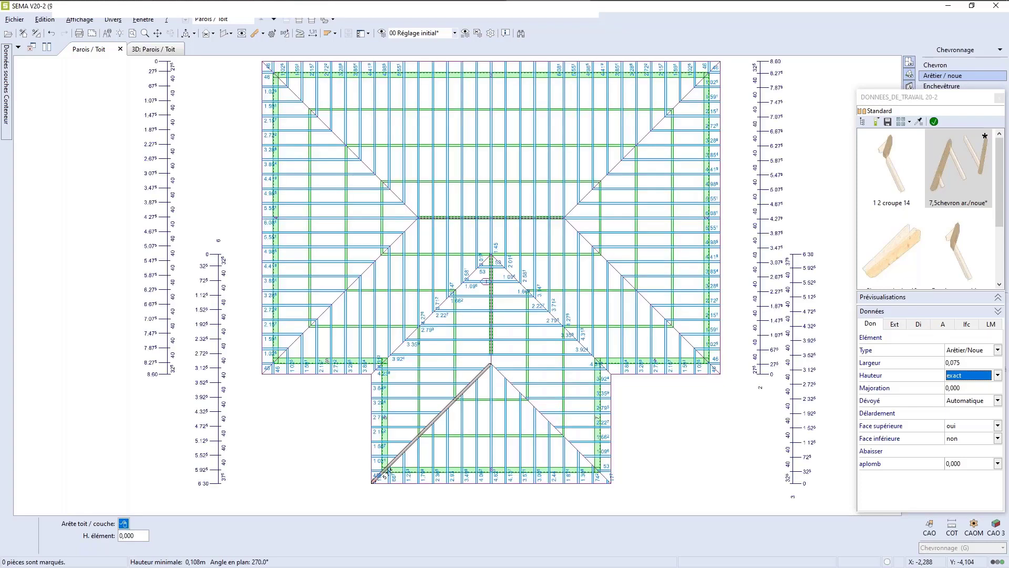
scroll(470, 434, "down", 1)
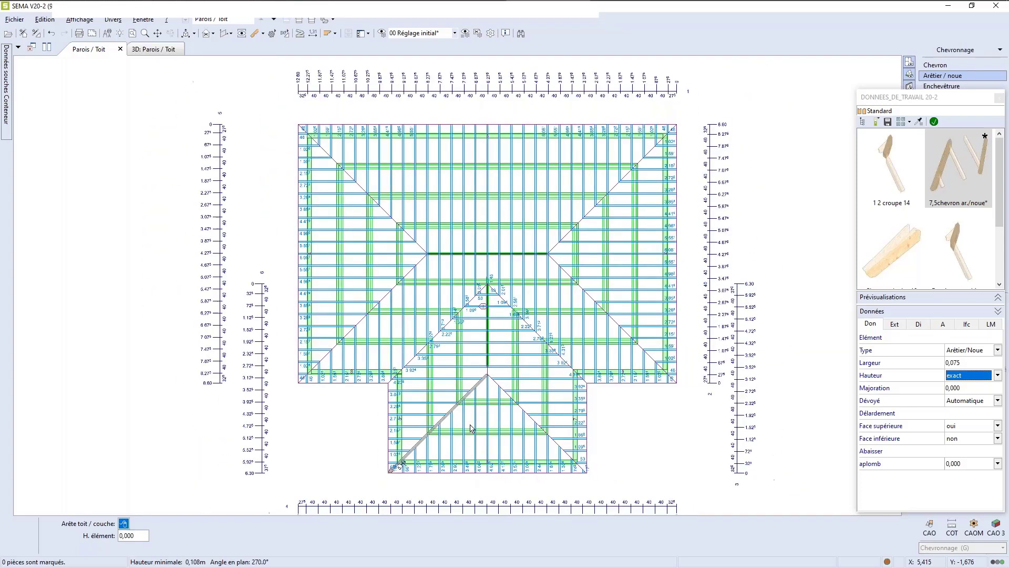
scroll(512, 440, "up", 8)
scroll(424, 248, "down", 7)
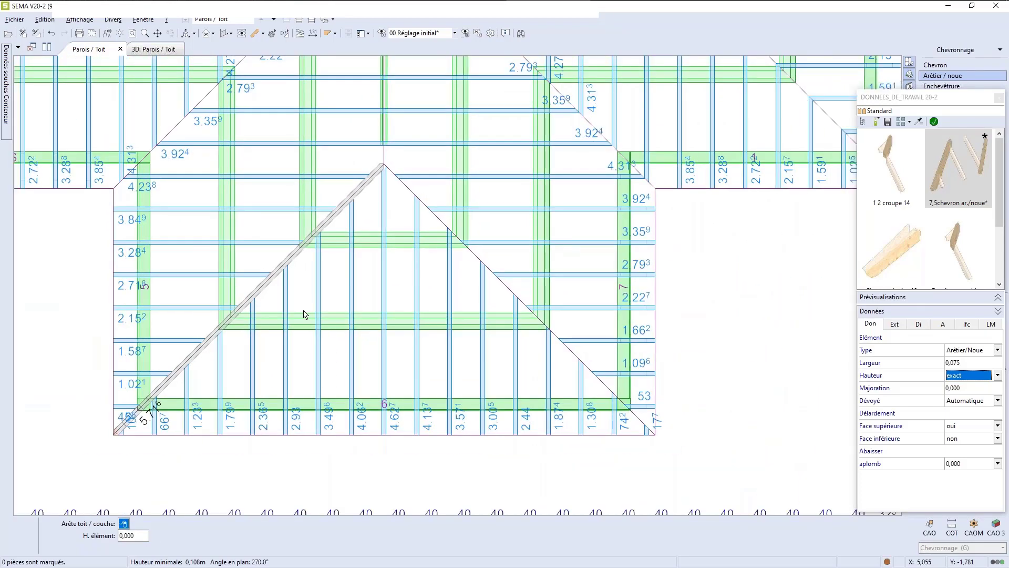
Place the second hip rafter along the opposite hip of the wing with an element height of 0,108.
scroll(258, 318, "up", 1)
scroll(259, 318, "up", 1)
scroll(259, 315, "down", 1)
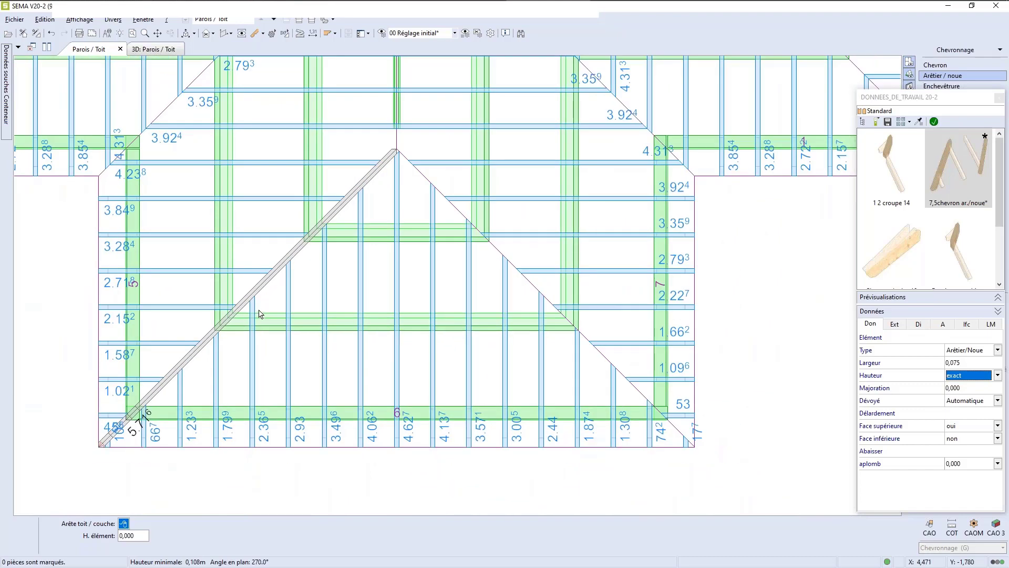
left_click(420, 173)
scroll(516, 338, "down", 1)
scroll(516, 338, "up", 1)
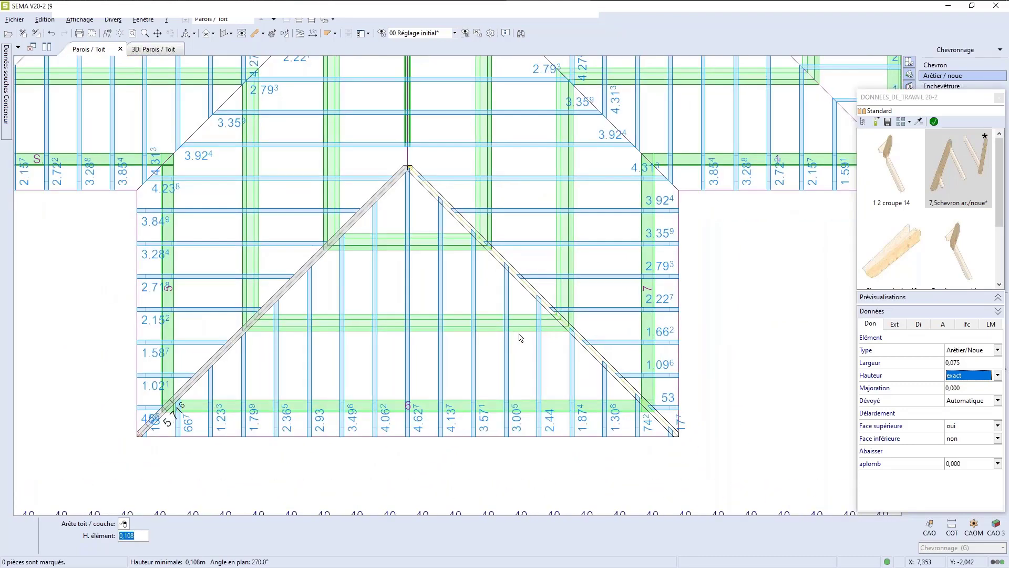
left_click(564, 317)
Place valley rafters along both valleys between the wing and the main roof with an element height of 0,087.
scroll(574, 311, "down", 2)
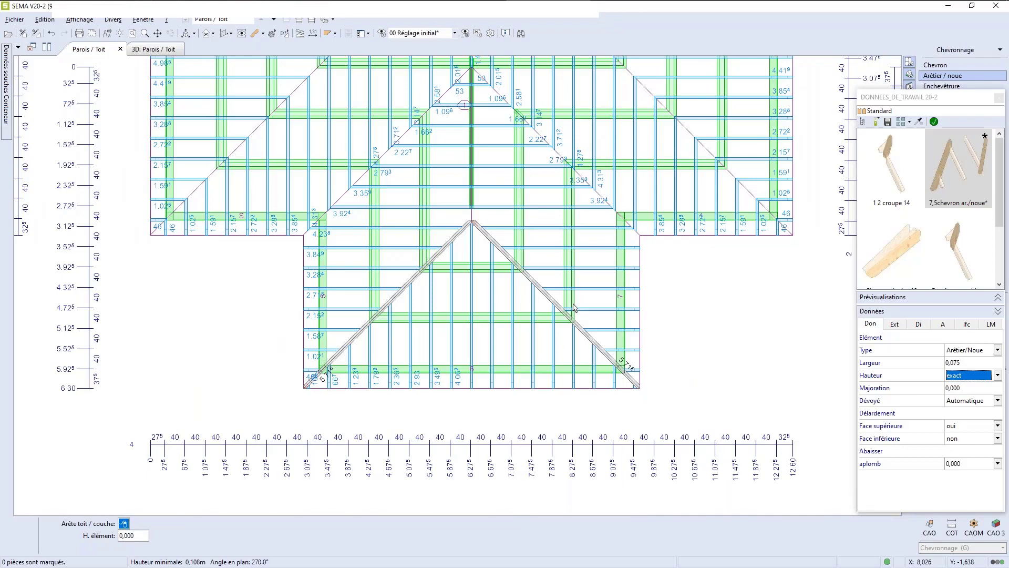
scroll(588, 246, "up", 2)
scroll(588, 246, "up", 4)
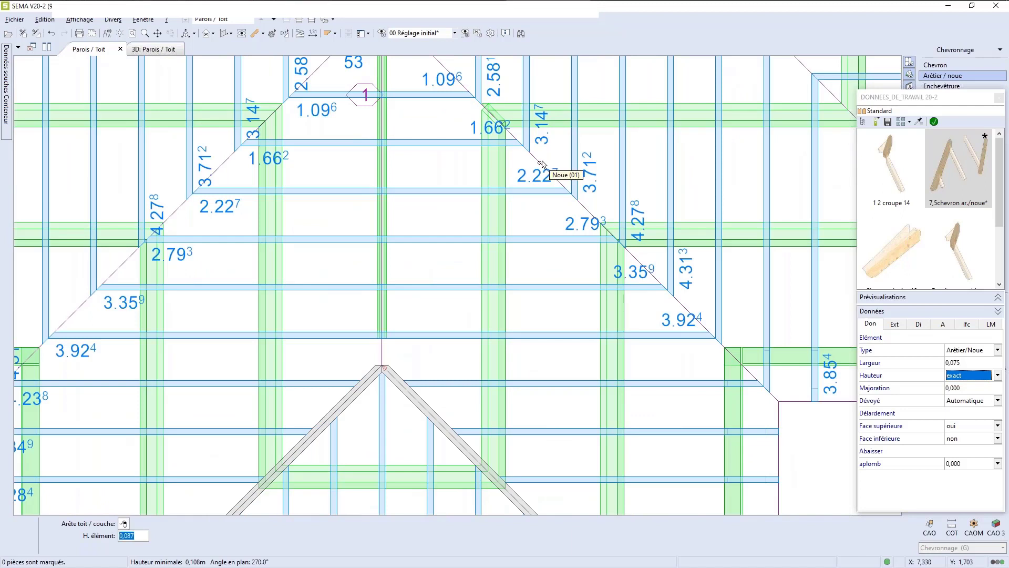
left_click(543, 165)
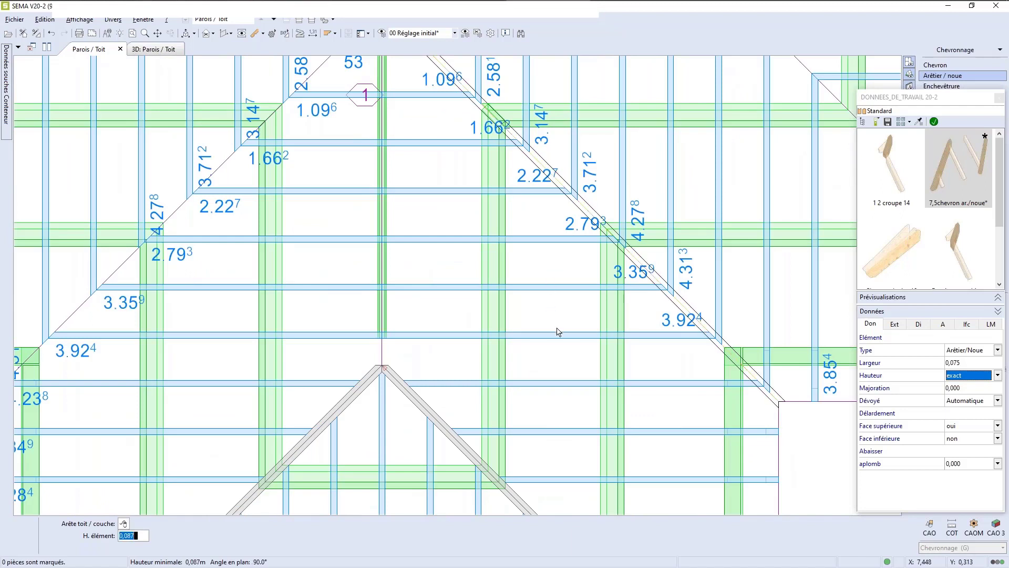
left_click(558, 332)
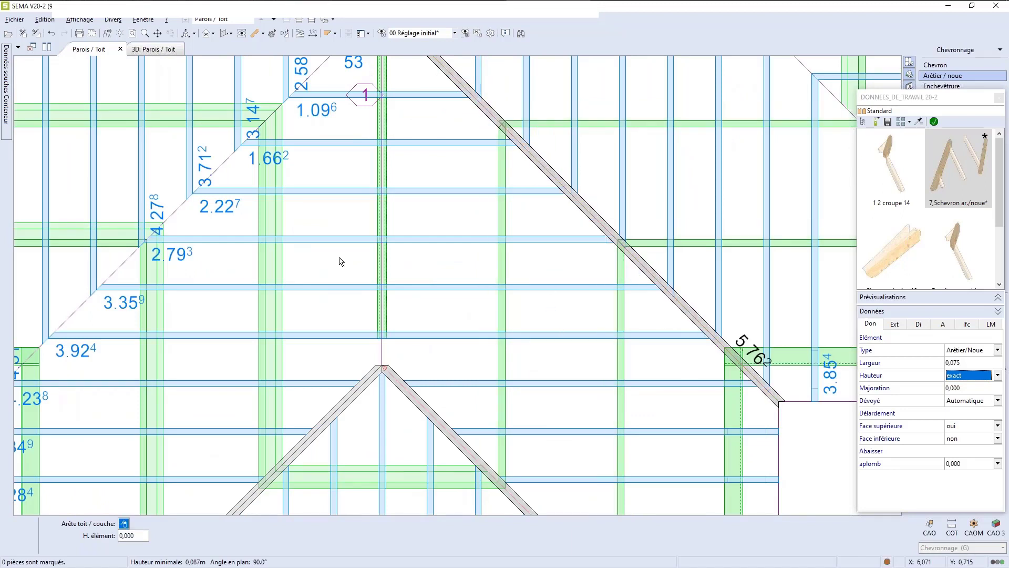
left_click(349, 297)
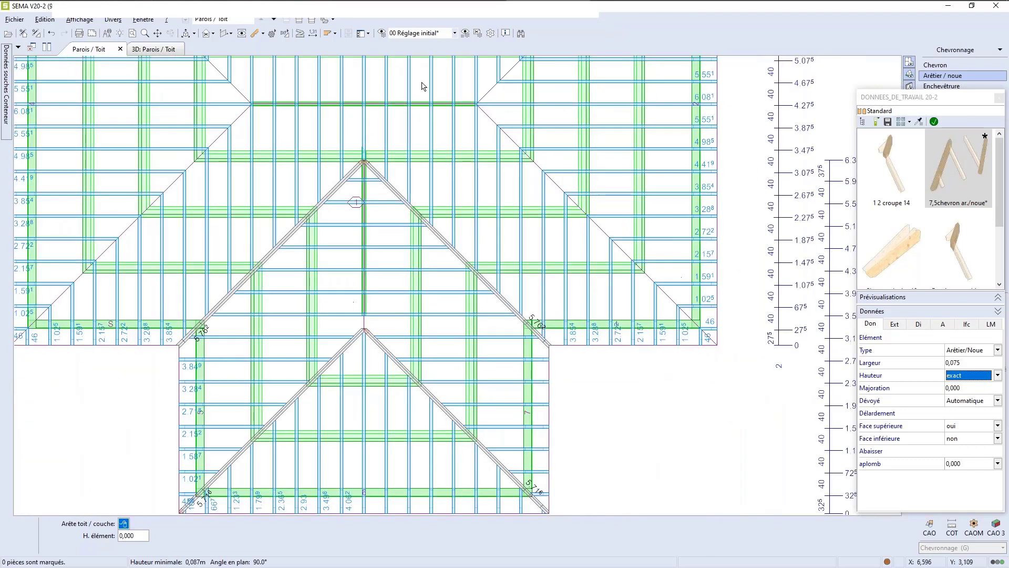
Place hip rafters along both hips at the right end of the main roof with an element height of 0,108.
scroll(473, 79, "up", 4)
left_click(466, 107)
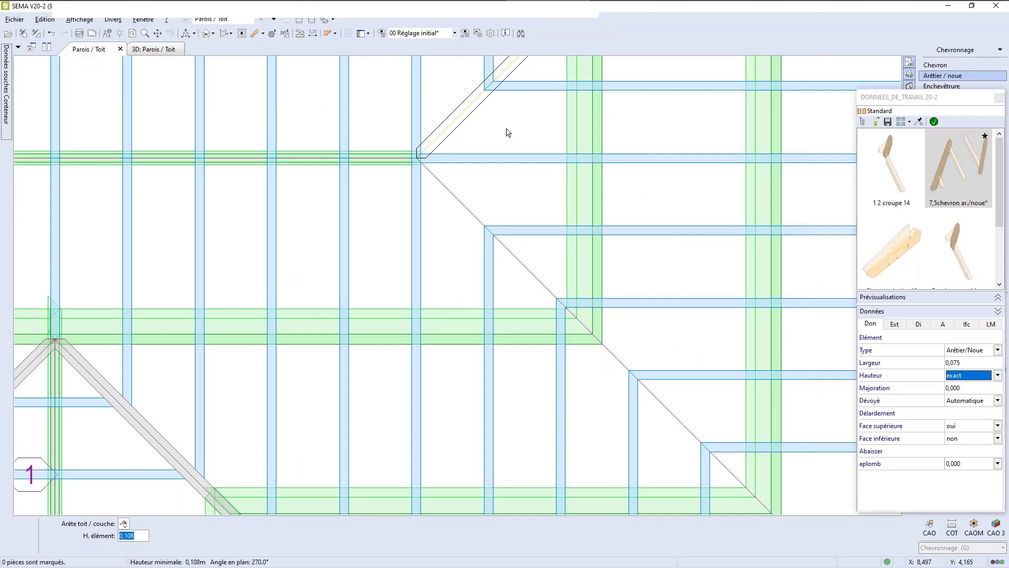
key("Return")
left_click(452, 194)
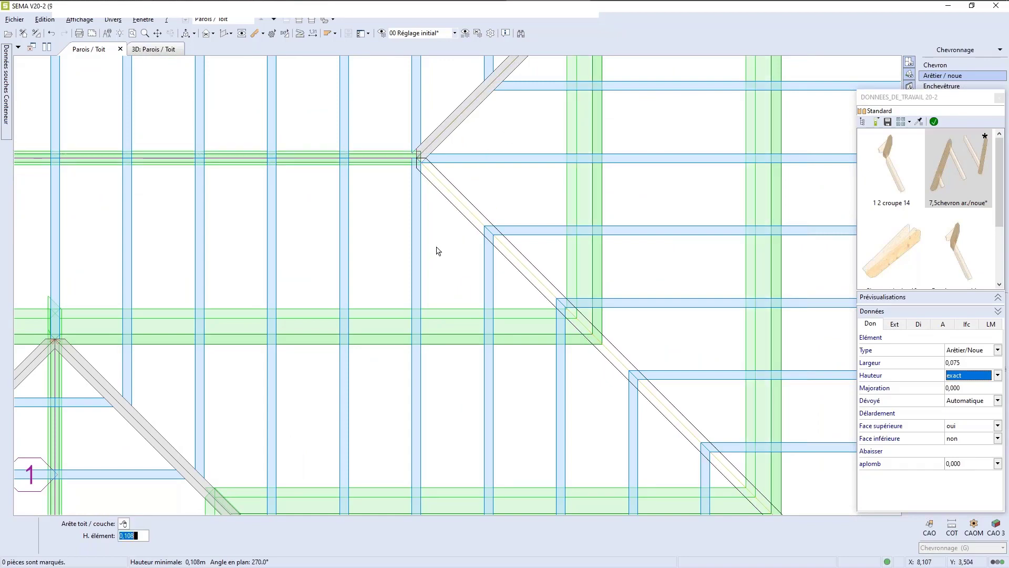
key("Return")
Place hip rafters along both hips at the left end of the main roof with an element height of 0,108.
scroll(578, 255, "down", 3)
scroll(585, 258, "down", 3)
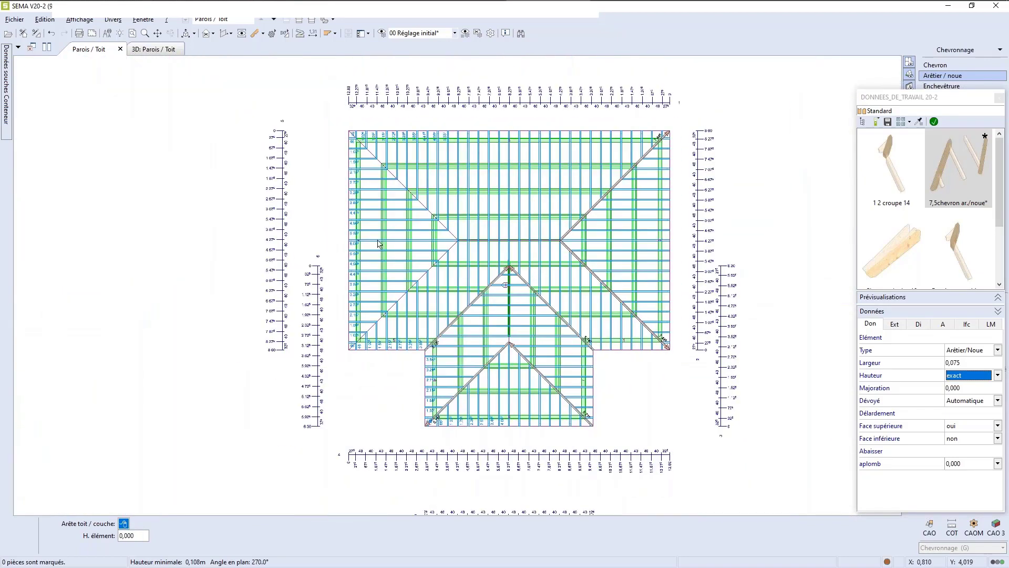
scroll(660, 294, "up", 6)
left_click(599, 248)
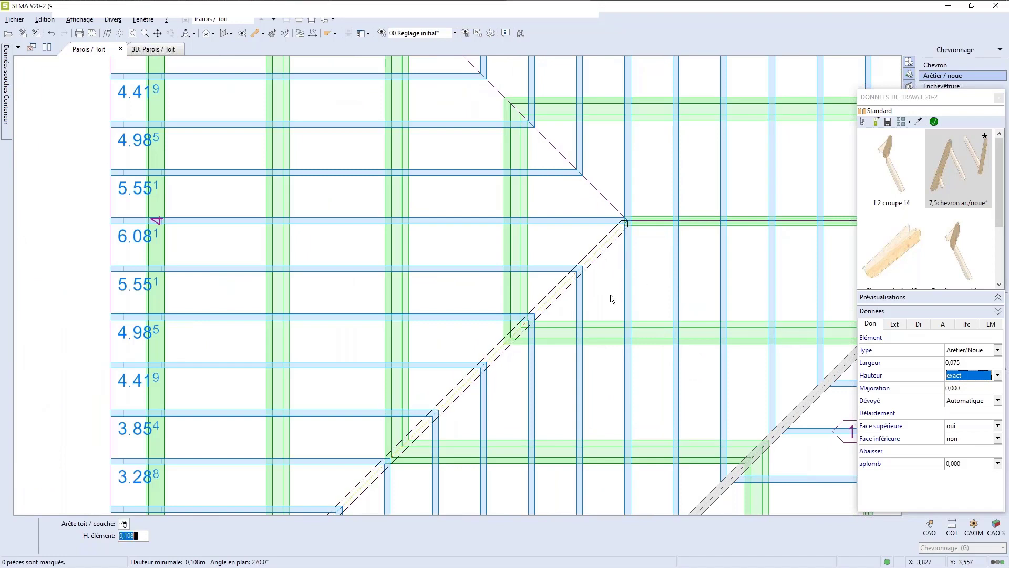
key("Return")
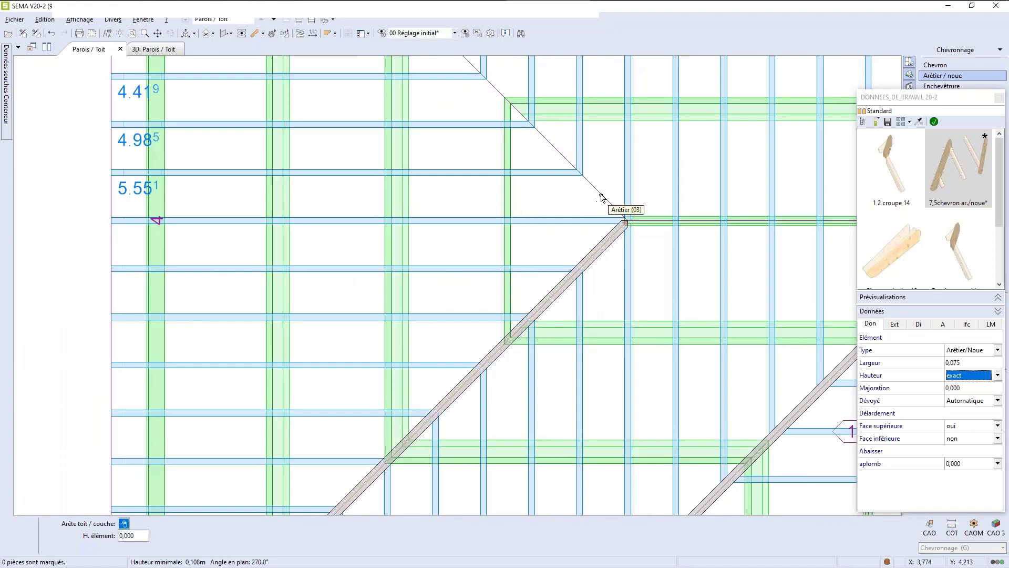
left_click(608, 208)
key("Return")
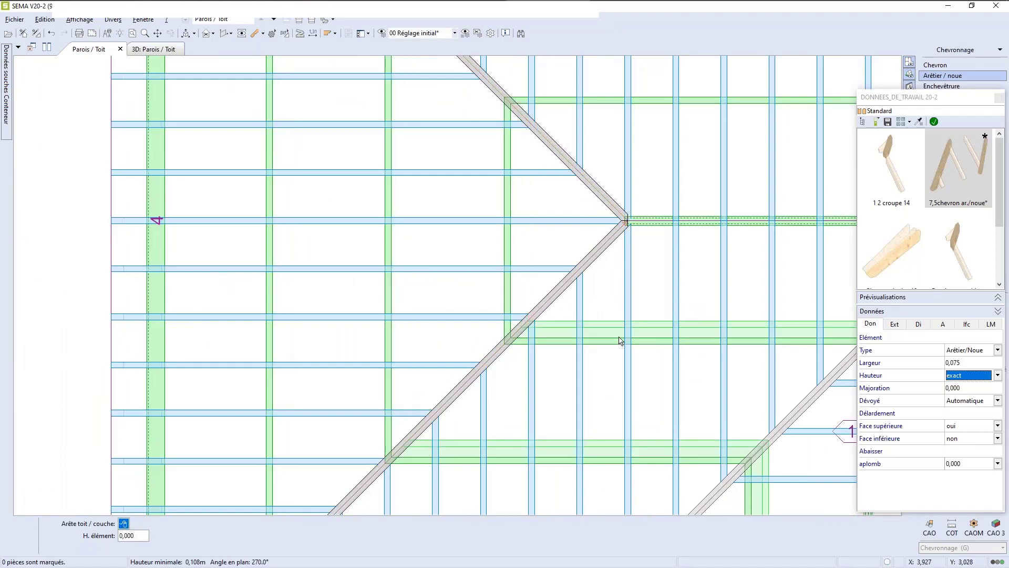
Open the 3D view with the roof surfaces hidden and examine how the hip rafters meet the rafters and purlins.
scroll(402, 208, "down", 3)
key("Escape")
key("Escape")
left_click(149, 49)
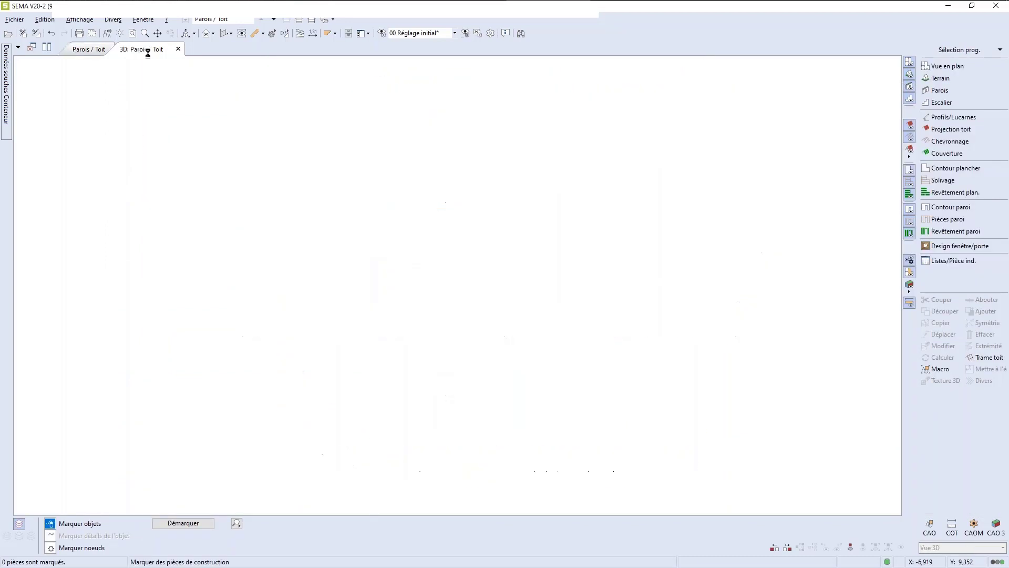
left_click(908, 126)
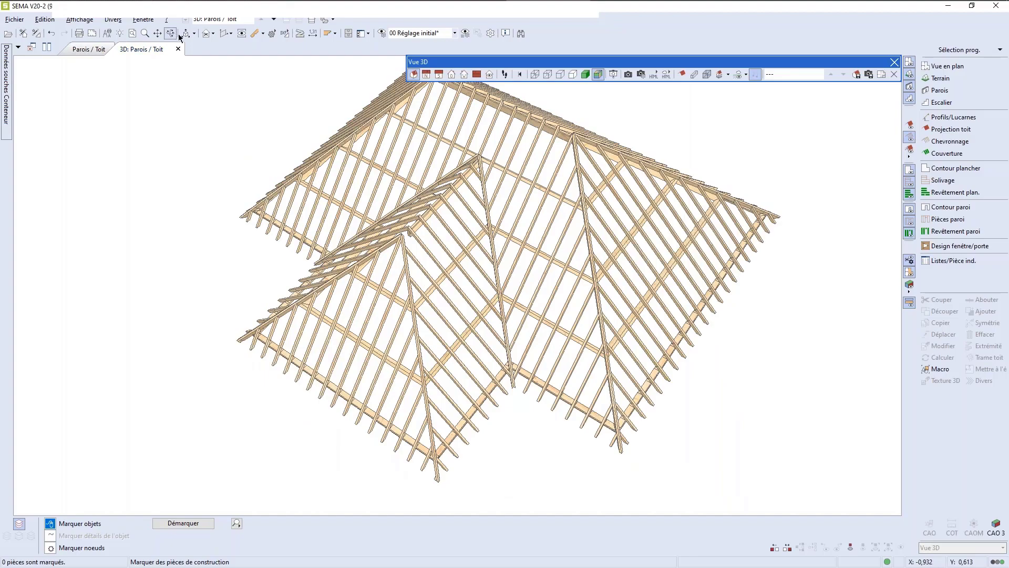
middle_click_drag(405, 254, 469, 178)
scroll(552, 202, "up", 6)
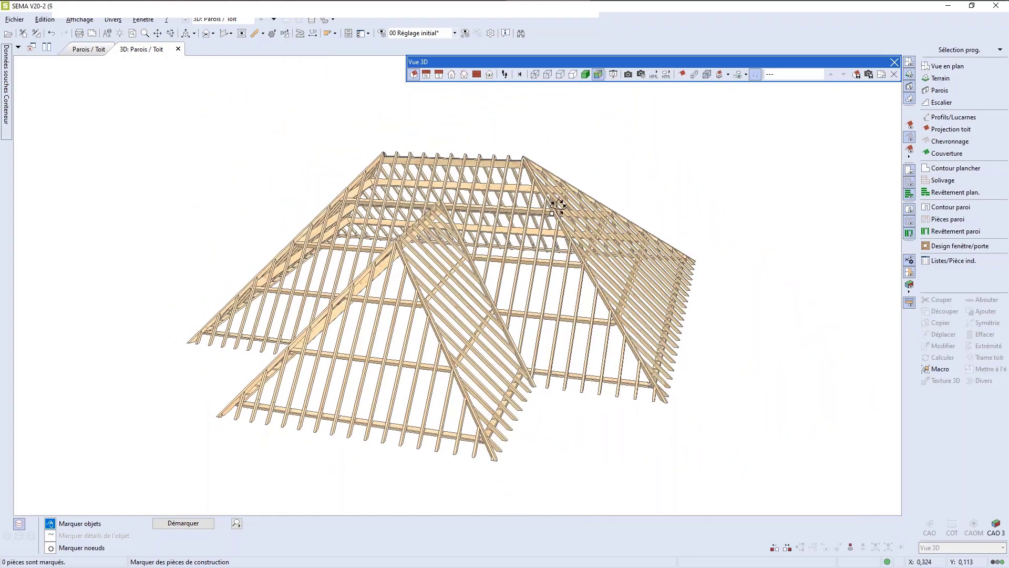
scroll(576, 250, "up", 5)
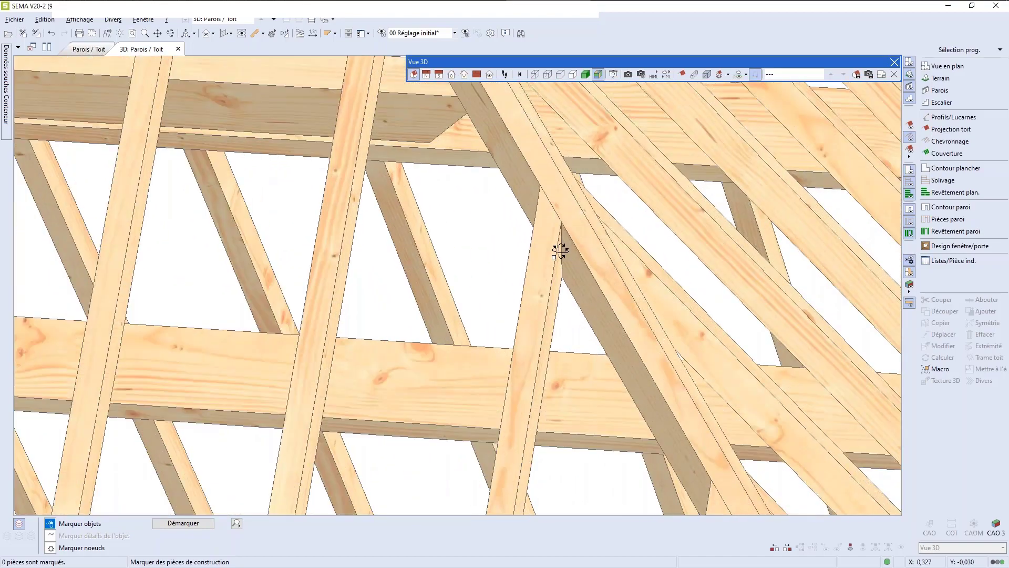
middle_click_drag(560, 251, 539, 268)
Return to the plan and mark the wing's two hip rafters to examine their joint at the apex.
key("ctrl+Tab")
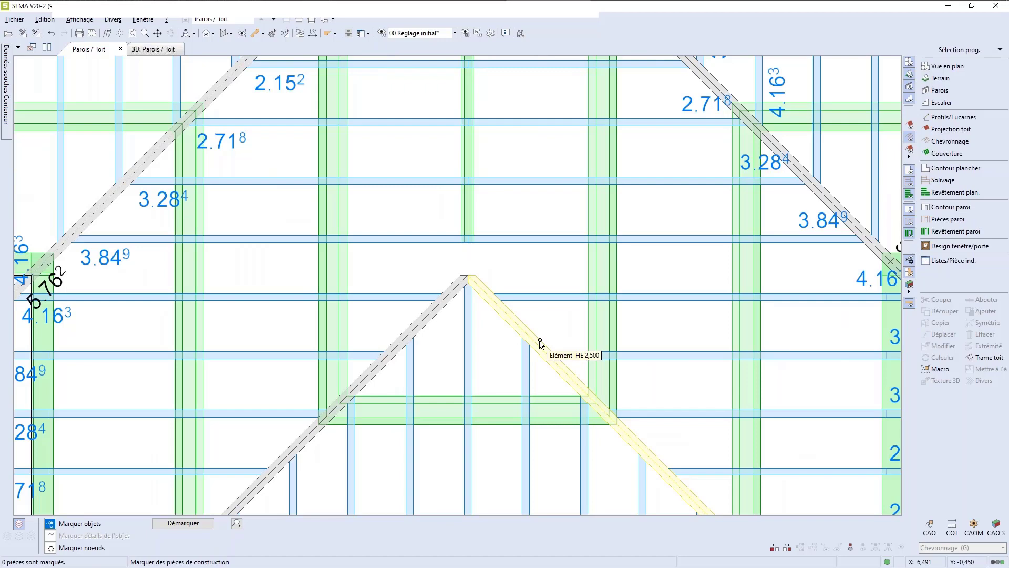
scroll(468, 320, "up", 3)
scroll(468, 280, "up", 2)
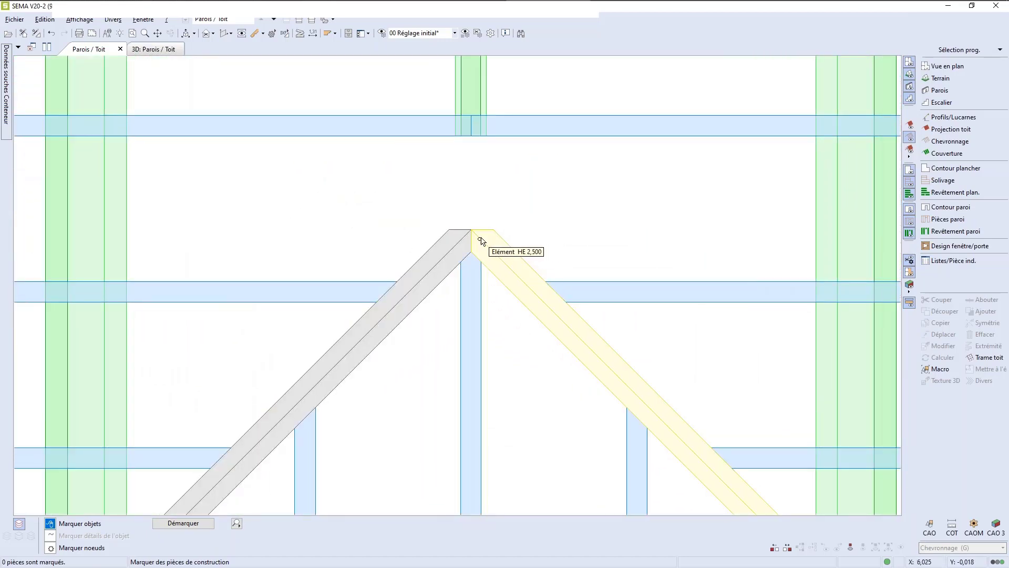
scroll(552, 174, "down", 2)
scroll(555, 189, "up", 2)
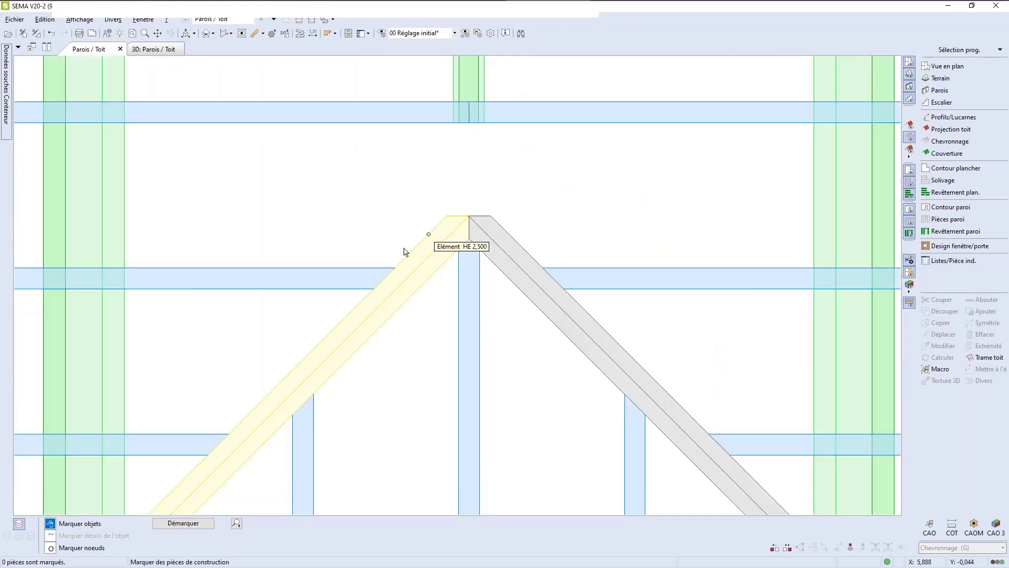
left_click(414, 253)
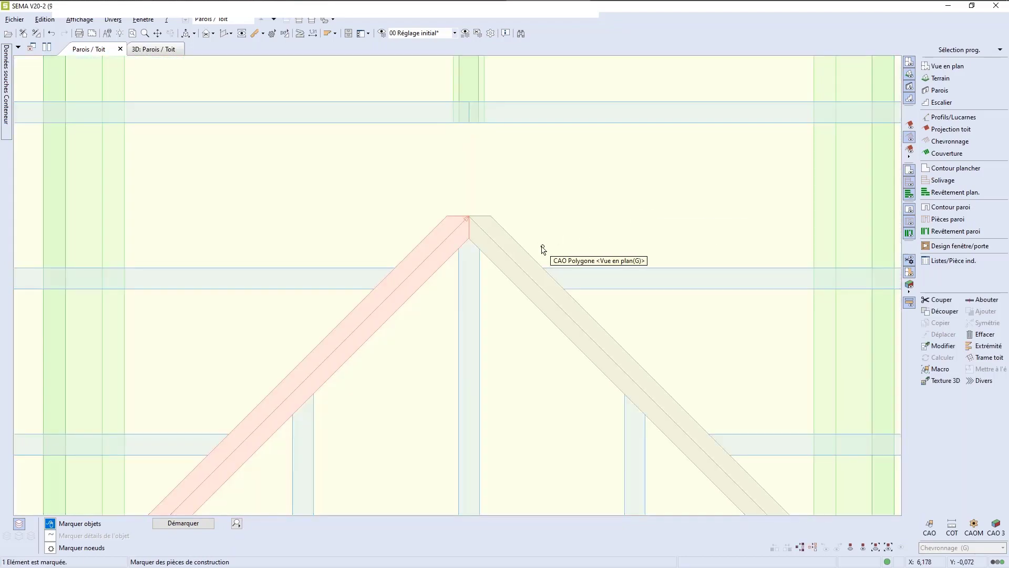
left_click(522, 254)
scroll(468, 215, "up", 3)
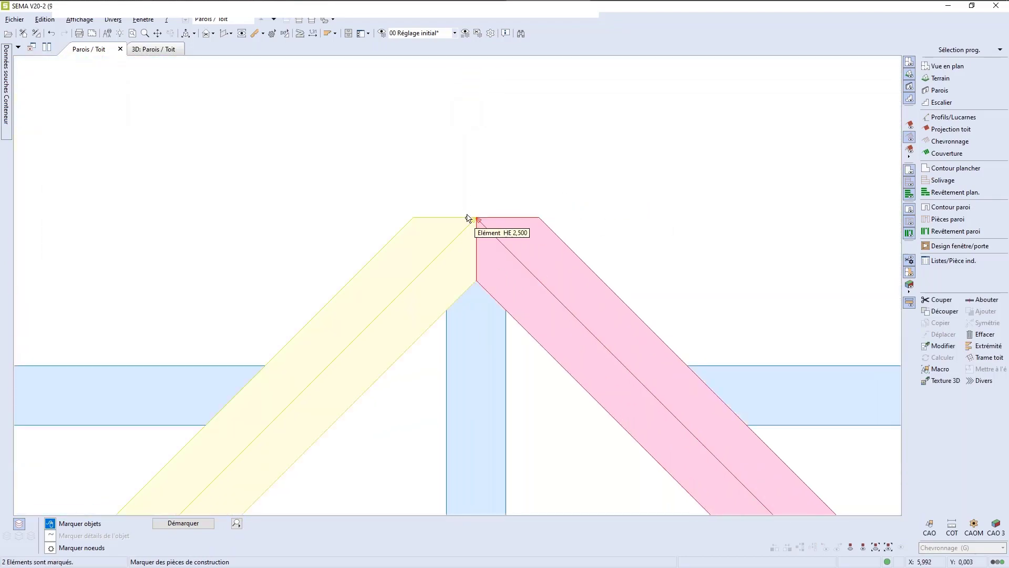
scroll(562, 153, "down", 3)
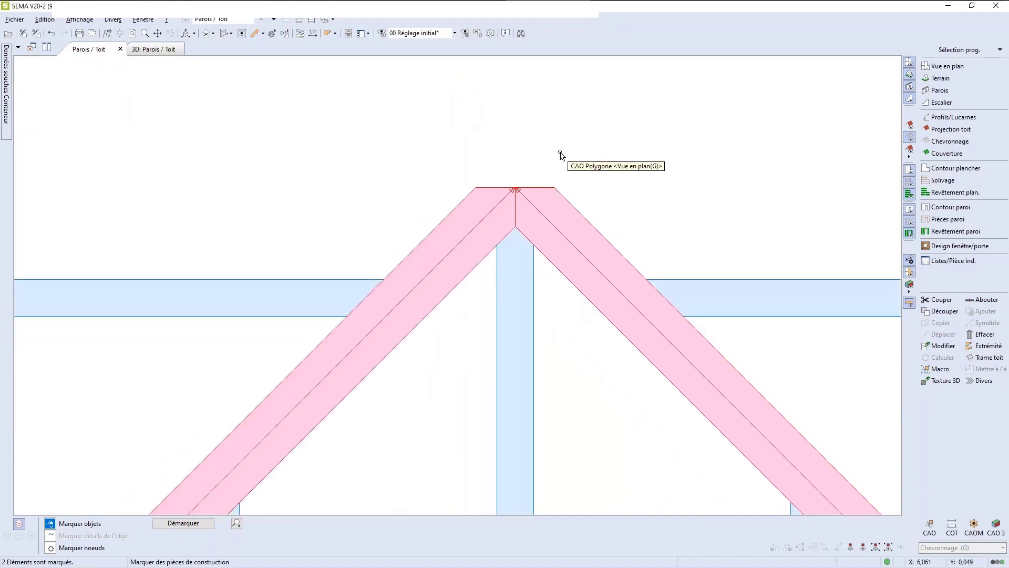
Mark both wing hip rafters again and examine their full run down to the eaves corners.
scroll(568, 168, "down", 2)
left_click(581, 192)
scroll(505, 210, "up", 3)
left_click(503, 211)
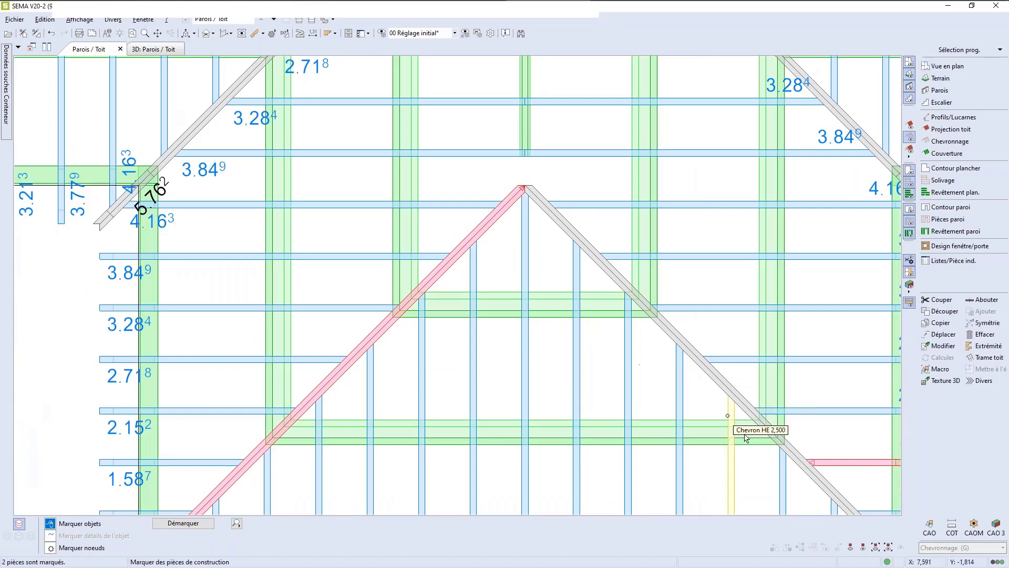
left_click(804, 456)
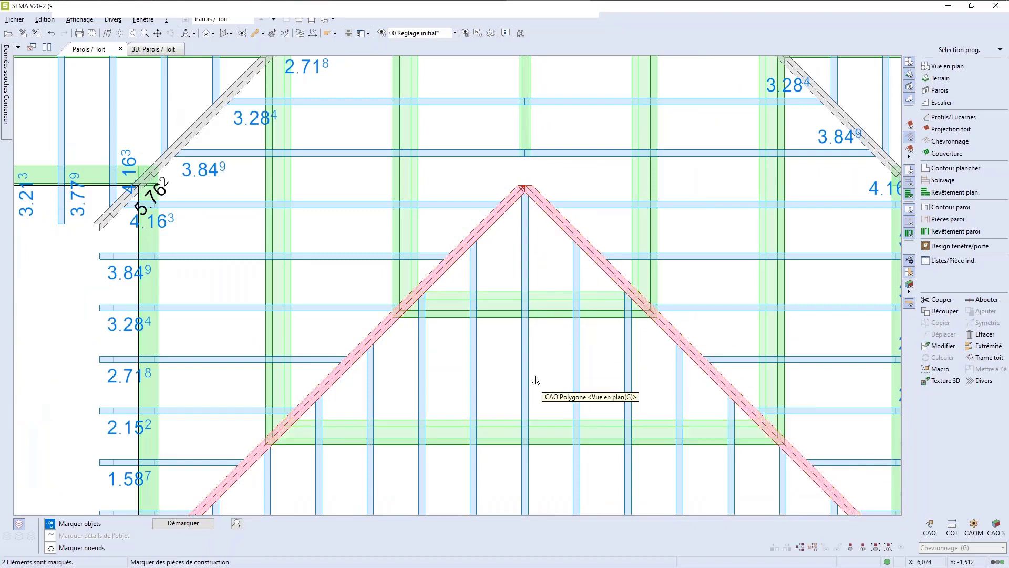
scroll(506, 142, "up", 3)
scroll(563, 234, "down", 3)
scroll(709, 336, "up", 4)
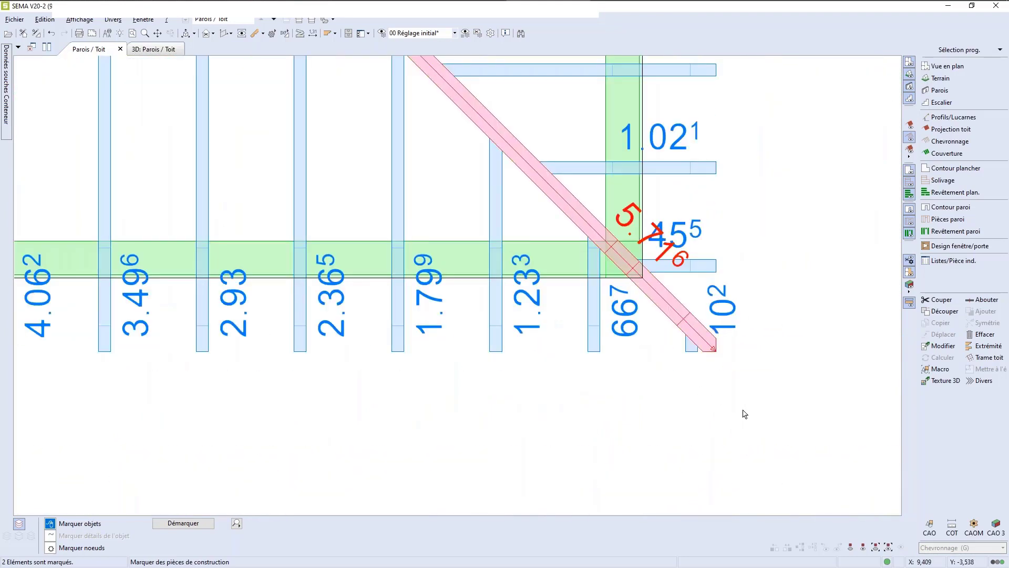
scroll(745, 414, "down", 5)
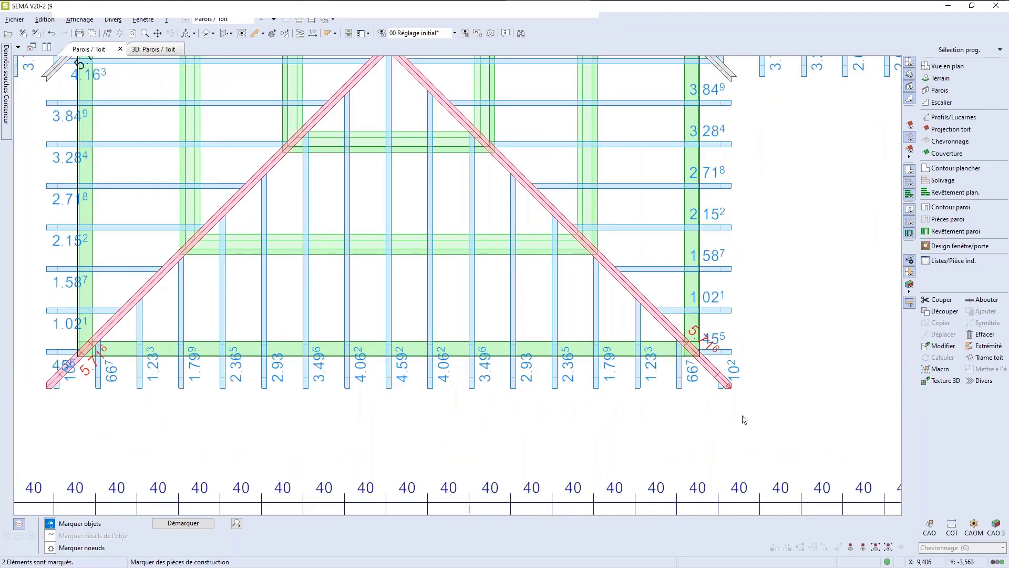
scroll(744, 419, "down", 1)
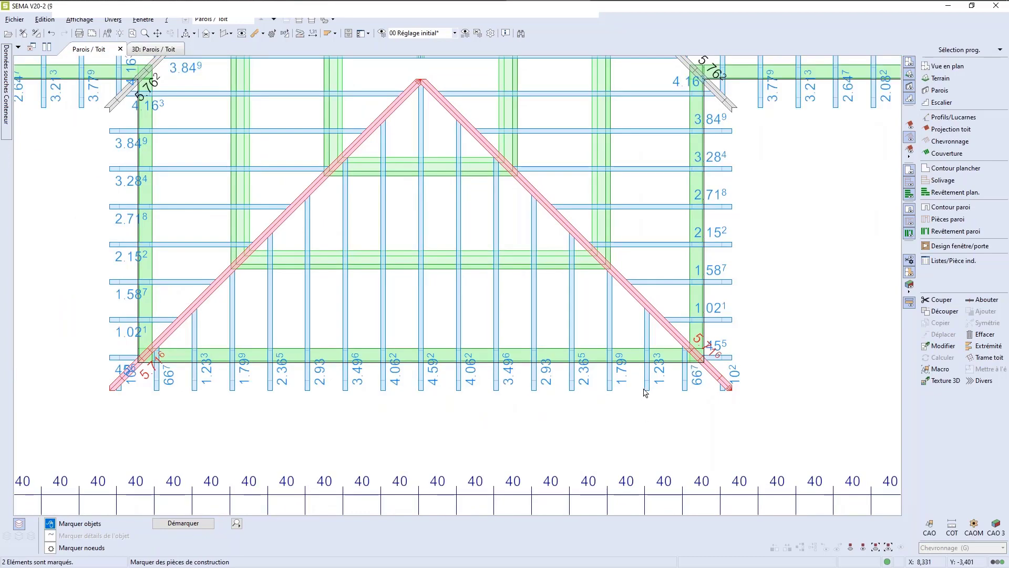
left_click(668, 332)
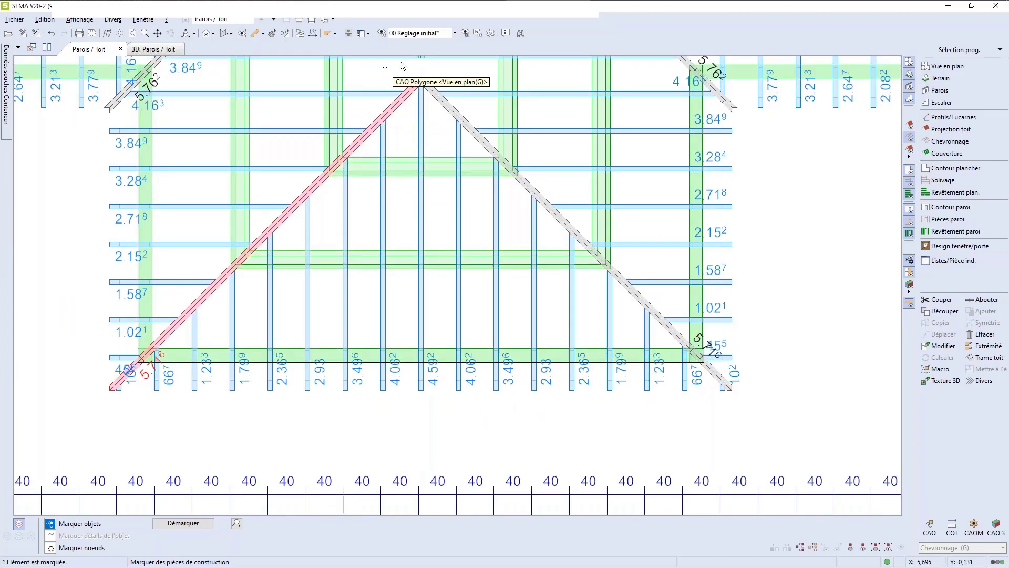
scroll(427, 84, "up", 5)
left_click(496, 134)
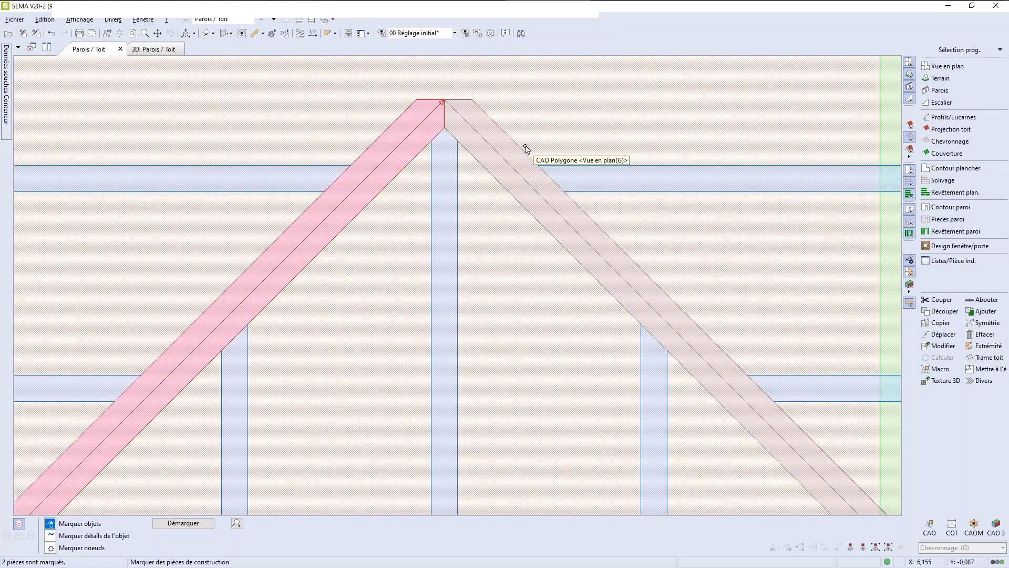
key("Escape")
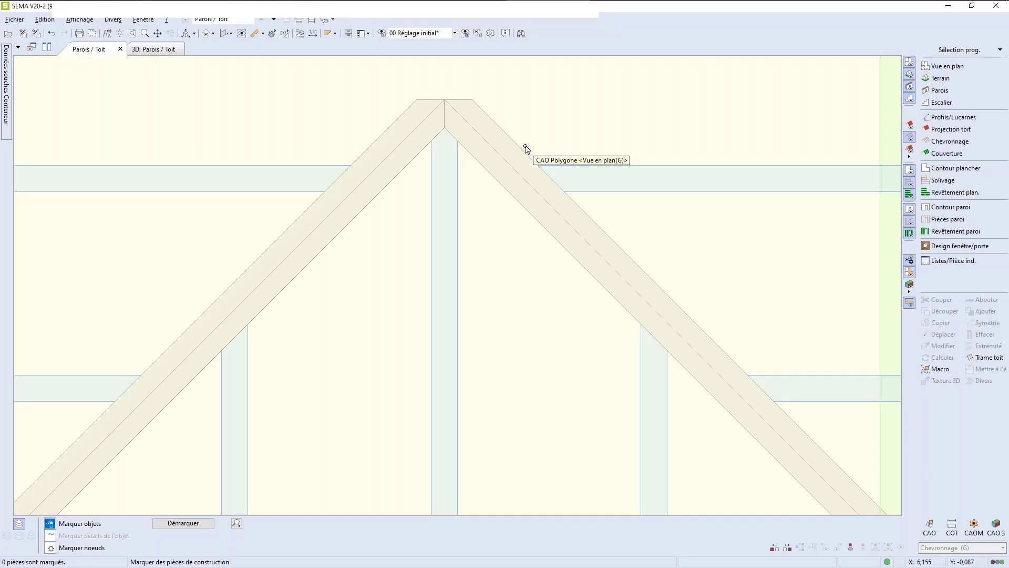
Join the wing's two hip rafters at their apex with a Raccord angle cut, using Coupe execution and the Onglet option.
left_click(477, 135)
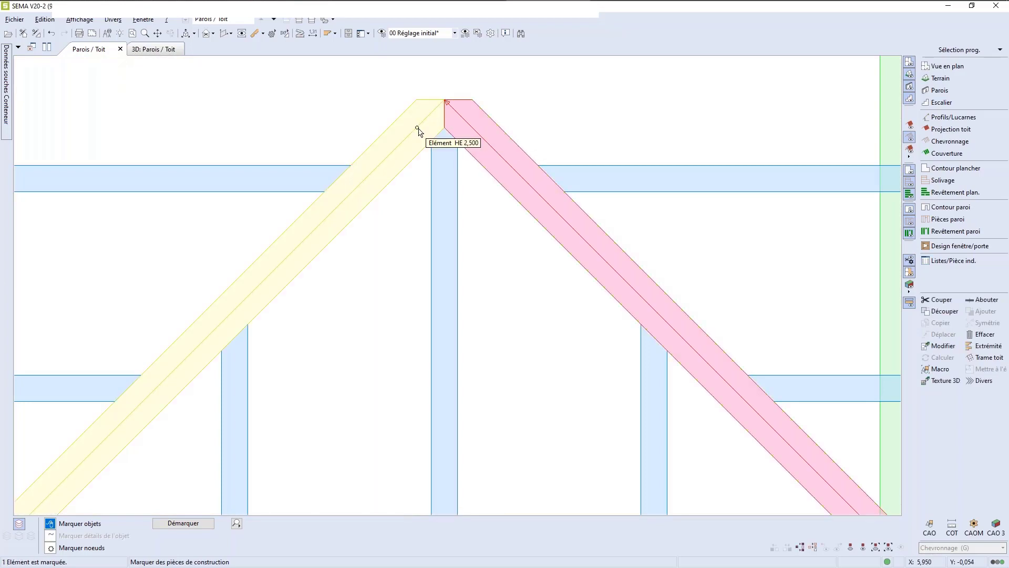
left_click(419, 132)
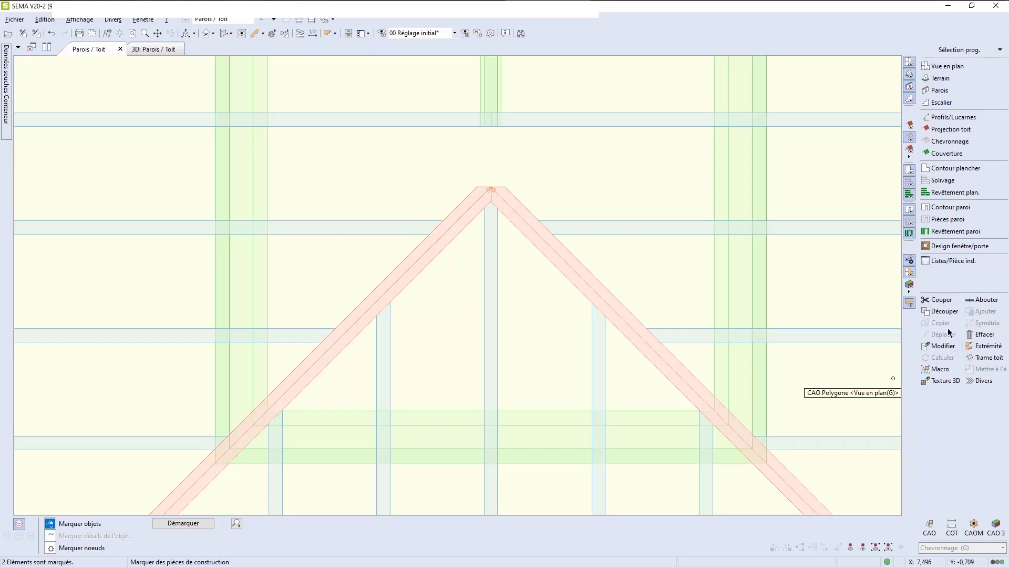
left_click(940, 300)
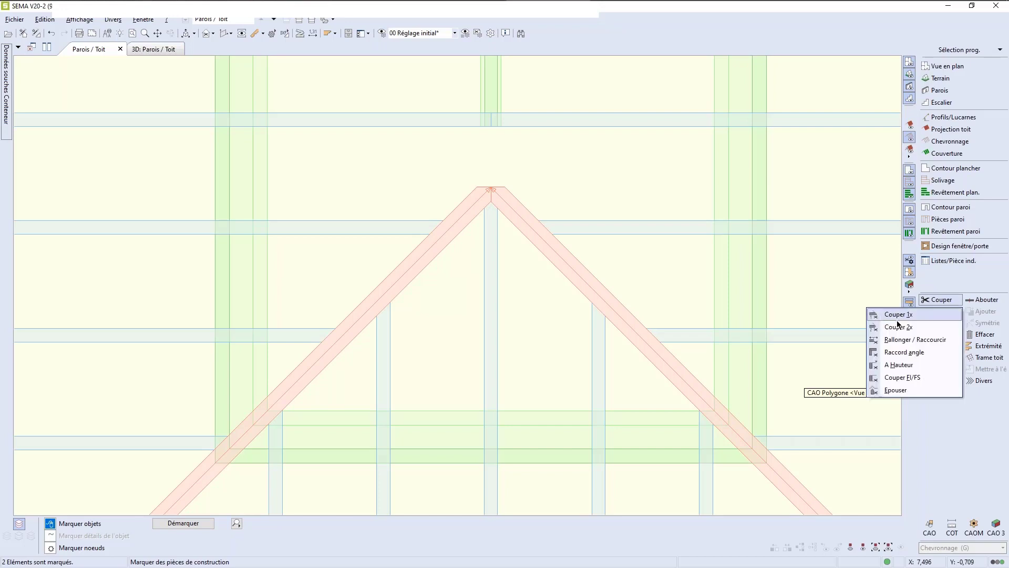
left_click(899, 353)
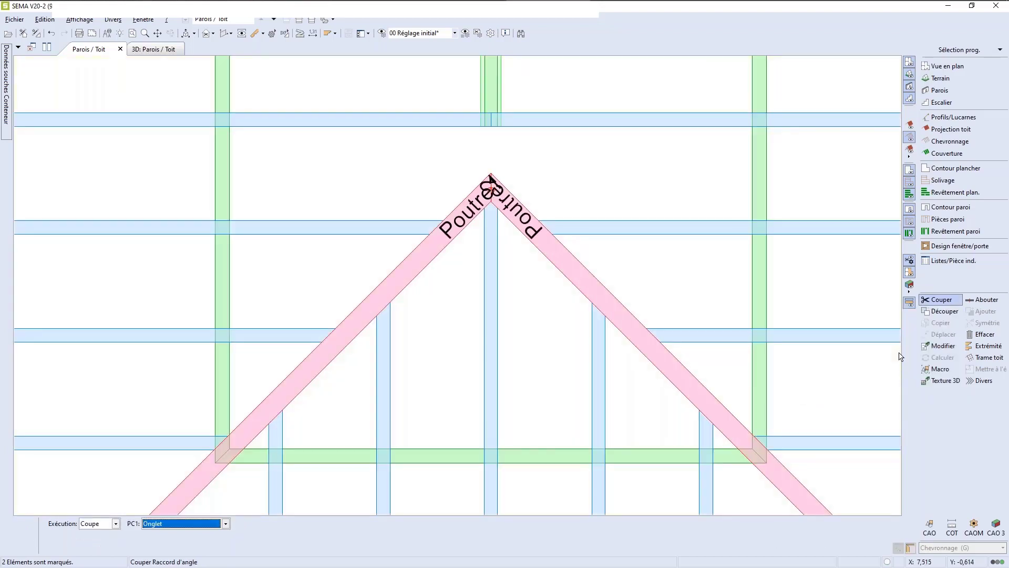
scroll(756, 312, "down", 1)
scroll(756, 313, "down", 1)
scroll(736, 302, "up", 2)
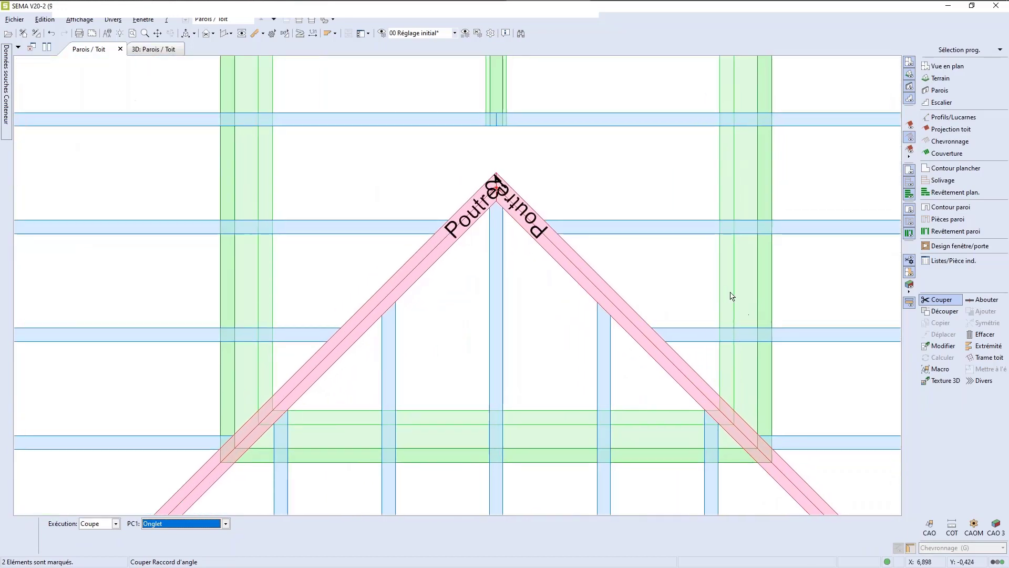
scroll(549, 185, "up", 1)
scroll(541, 191, "up", 2)
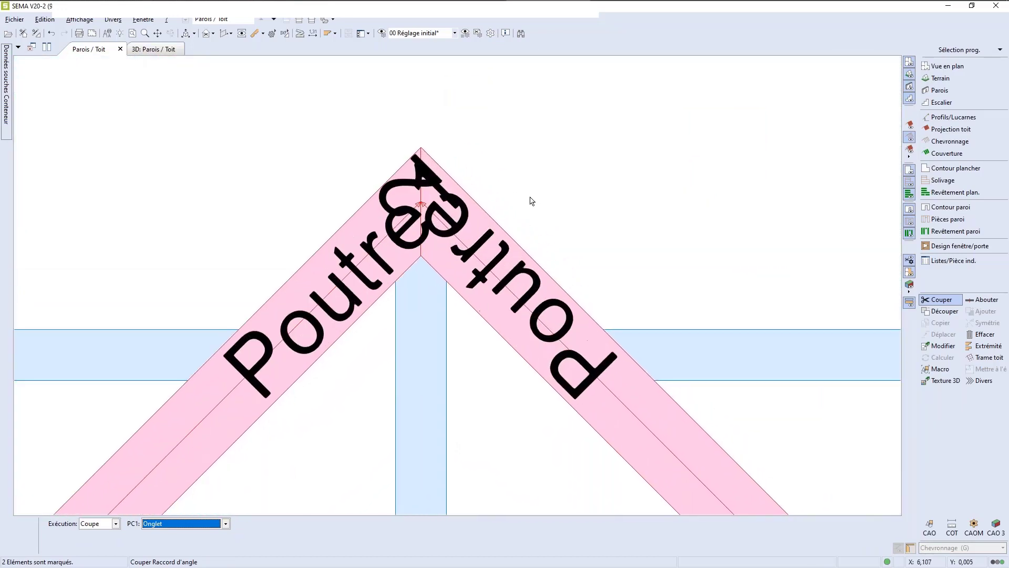
scroll(531, 200, "down", 2)
scroll(543, 200, "up", 2)
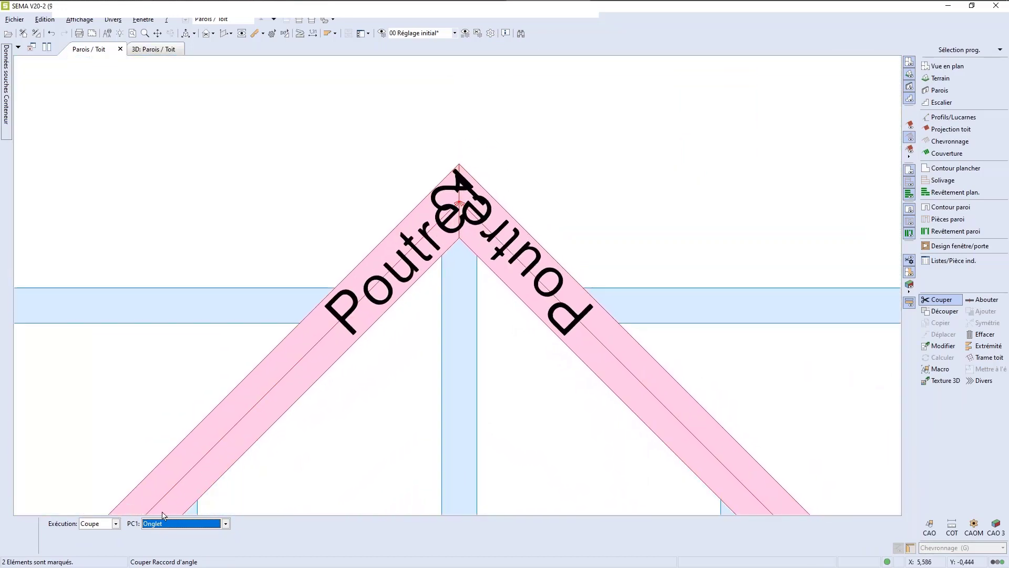
key("Return")
left_click(170, 525)
left_click(170, 533)
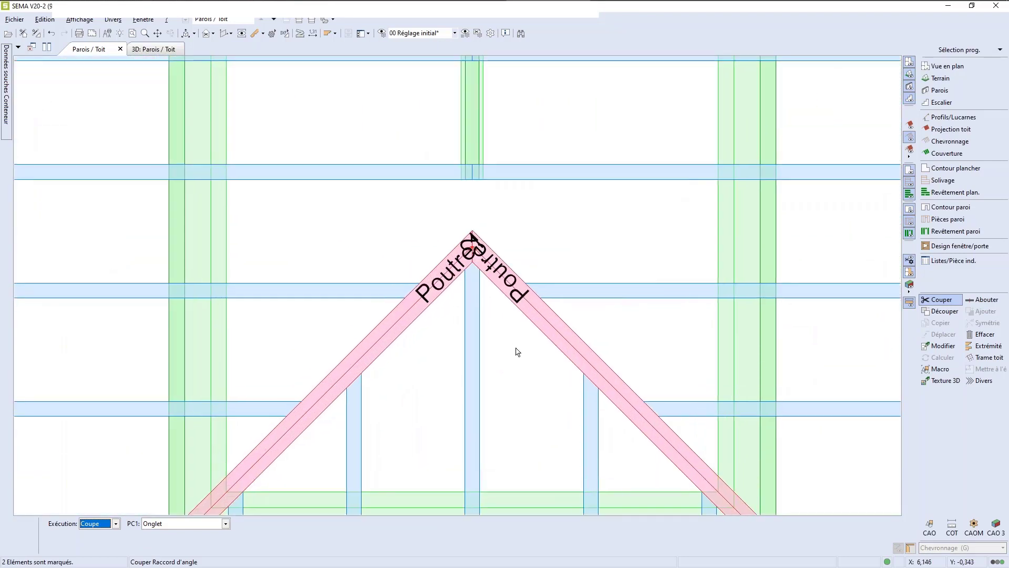
key("Tab")
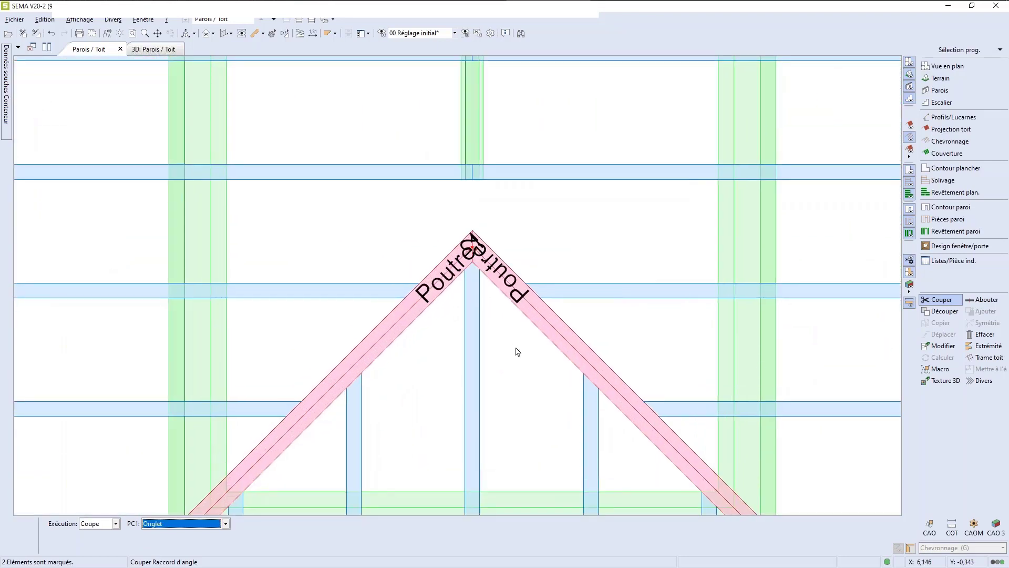
key("Return")
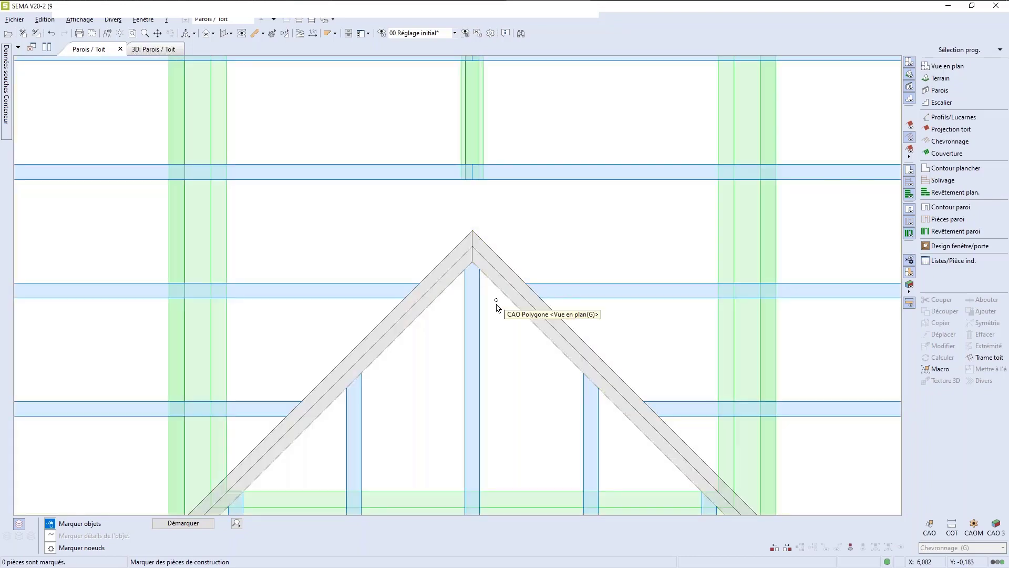
Join the two valley rafters at the inner end of the wing's ridge with an Onglet angle cut.
scroll(494, 310, "down", 5)
scroll(480, 302, "up", 12)
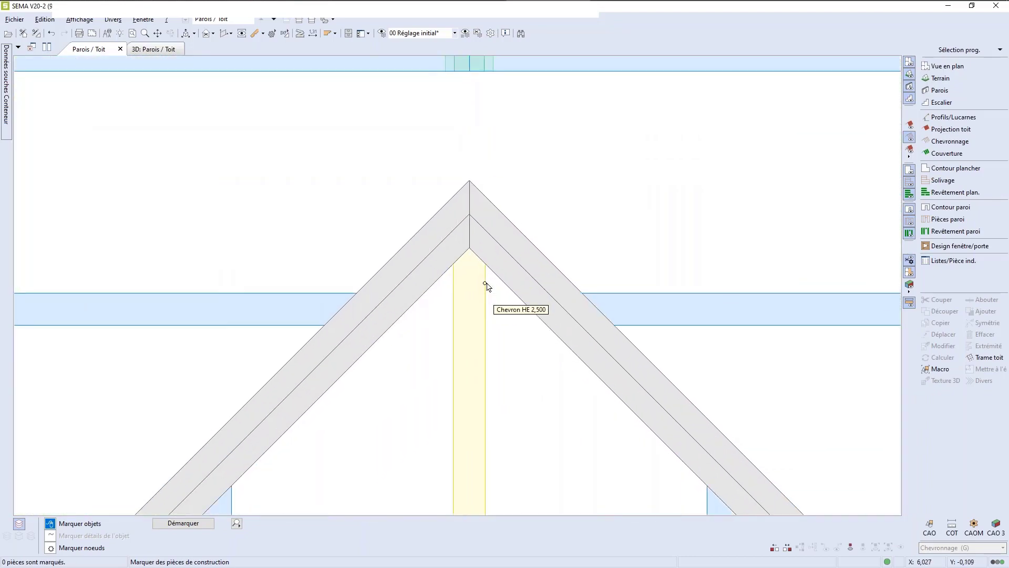
scroll(487, 285, "down", 6)
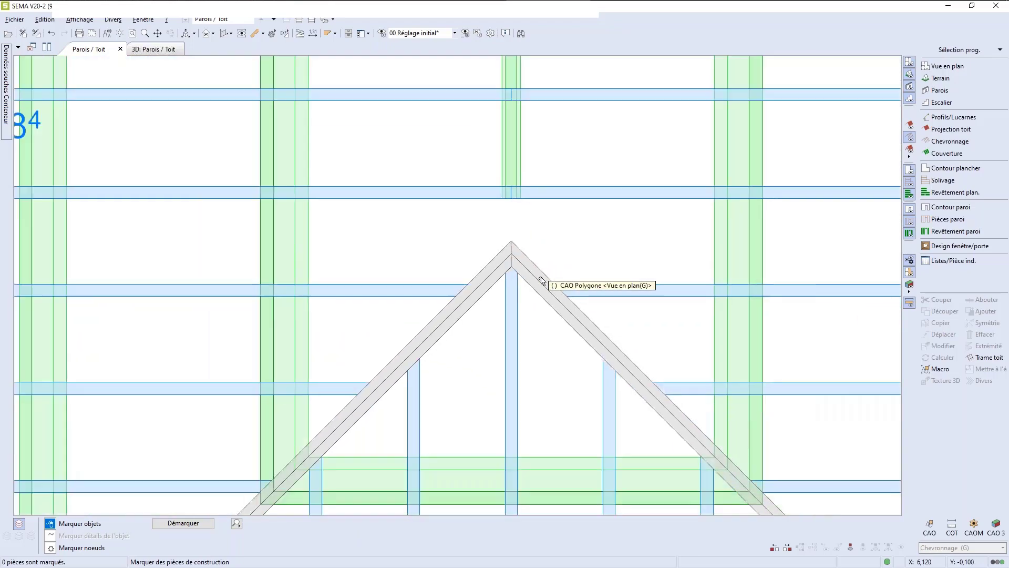
scroll(525, 281, "down", 4)
scroll(531, 158, "up", 7)
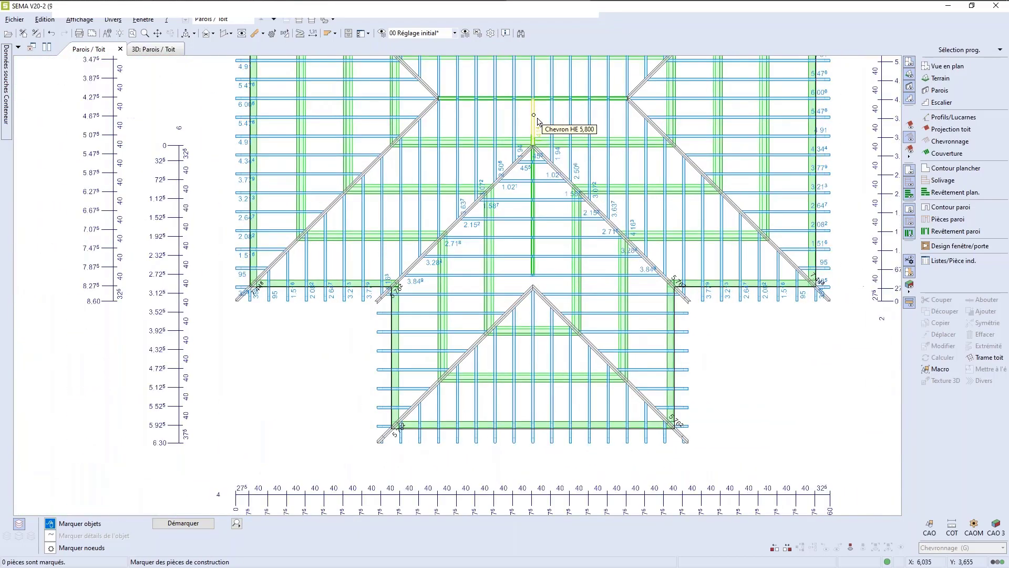
scroll(545, 166, "up", 4)
left_click(497, 181)
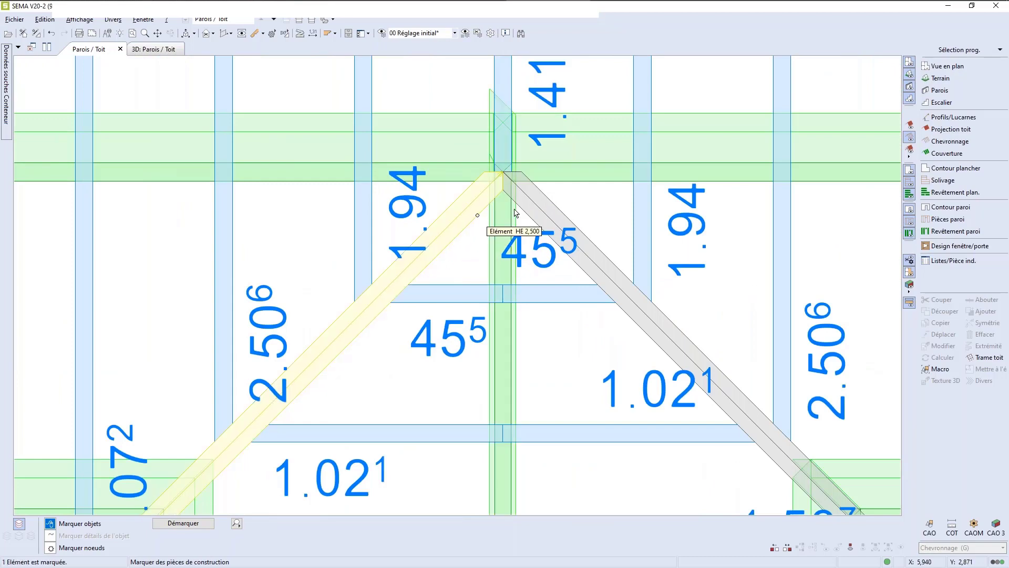
left_click(506, 181)
scroll(501, 182, "down", 5)
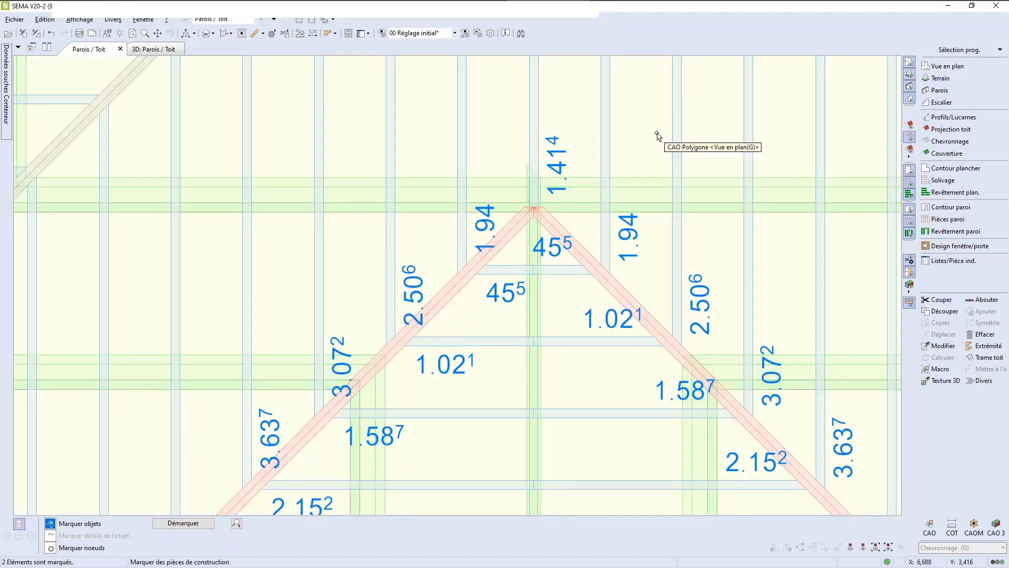
key("c")
key("Return")
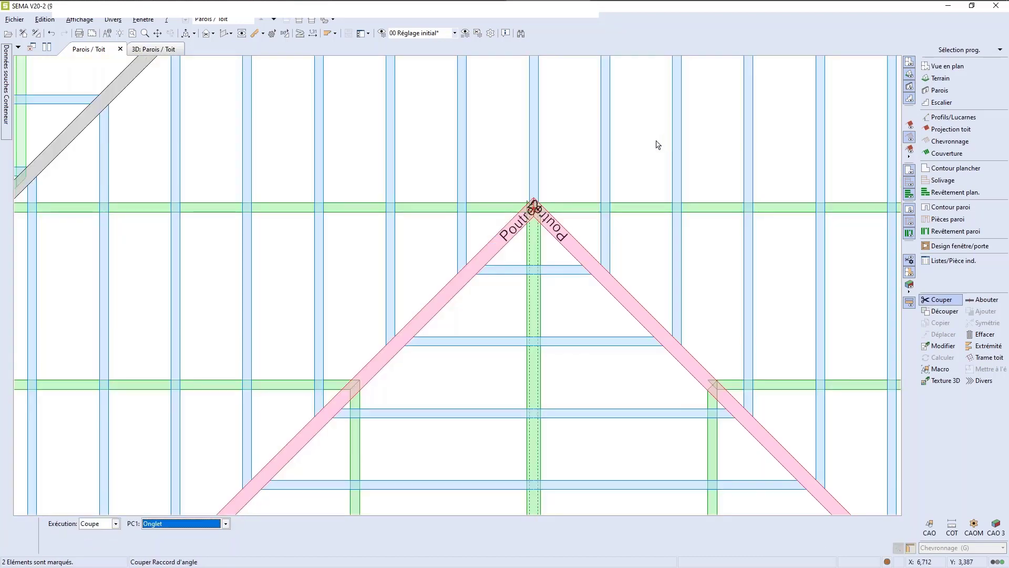
key("Return")
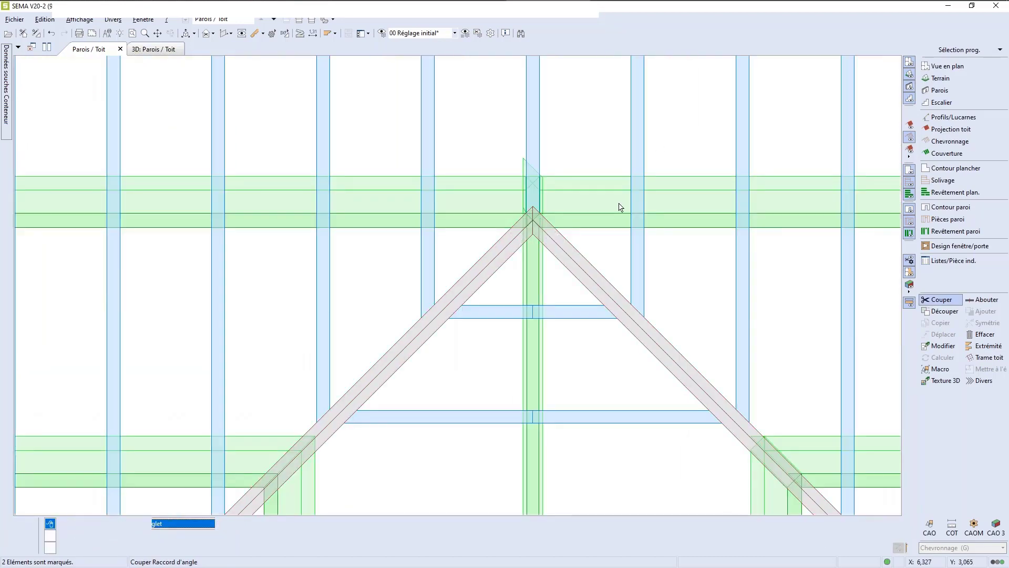
Join the two hip rafters at the right end of the main ridge with an Onglet angle cut.
scroll(617, 206, "down", 2)
scroll(609, 214, "down", 2)
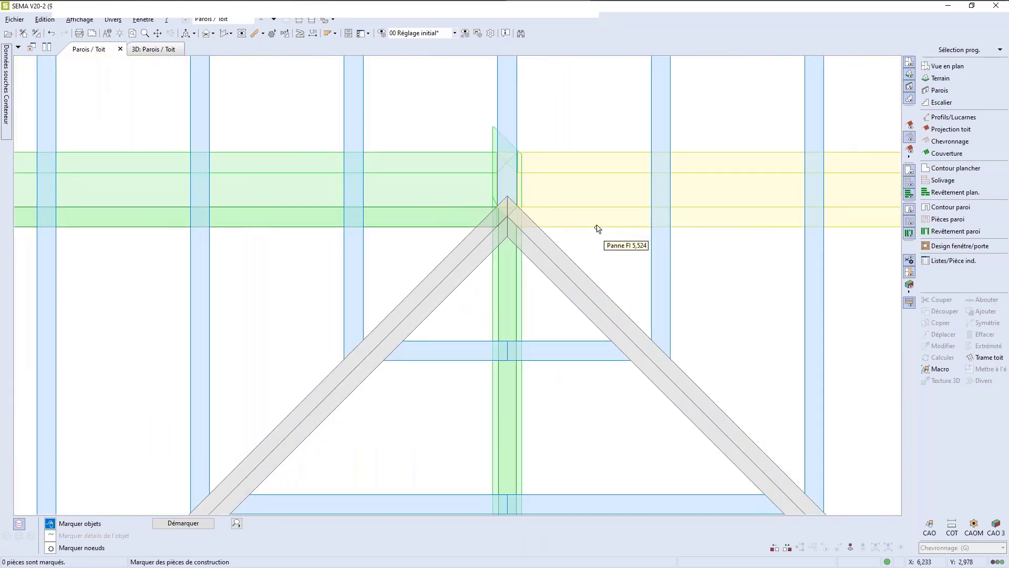
scroll(595, 220, "down", 1)
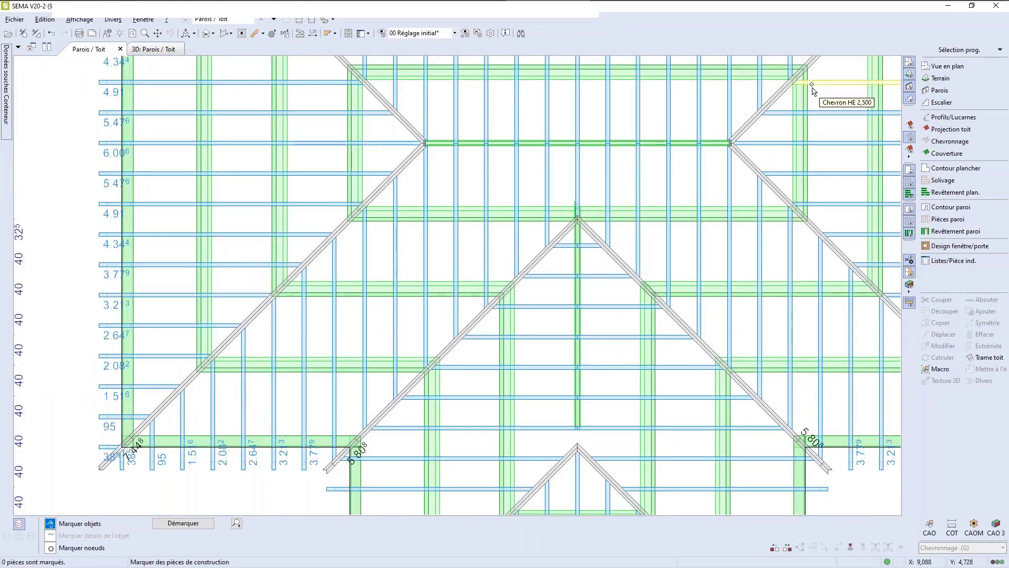
scroll(811, 99, "up", 3)
scroll(786, 153, "up", 3)
left_click(619, 220)
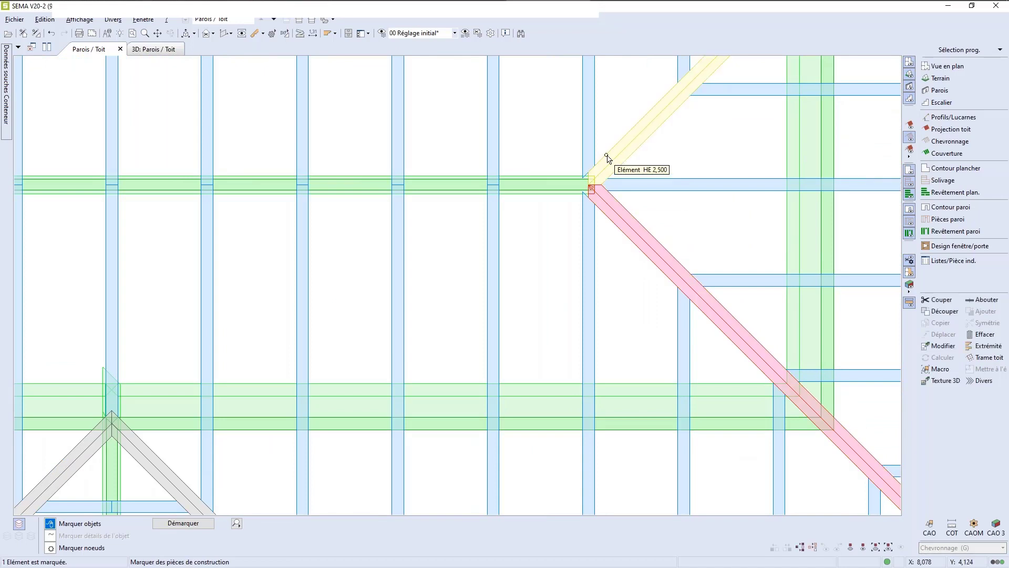
left_click(607, 163)
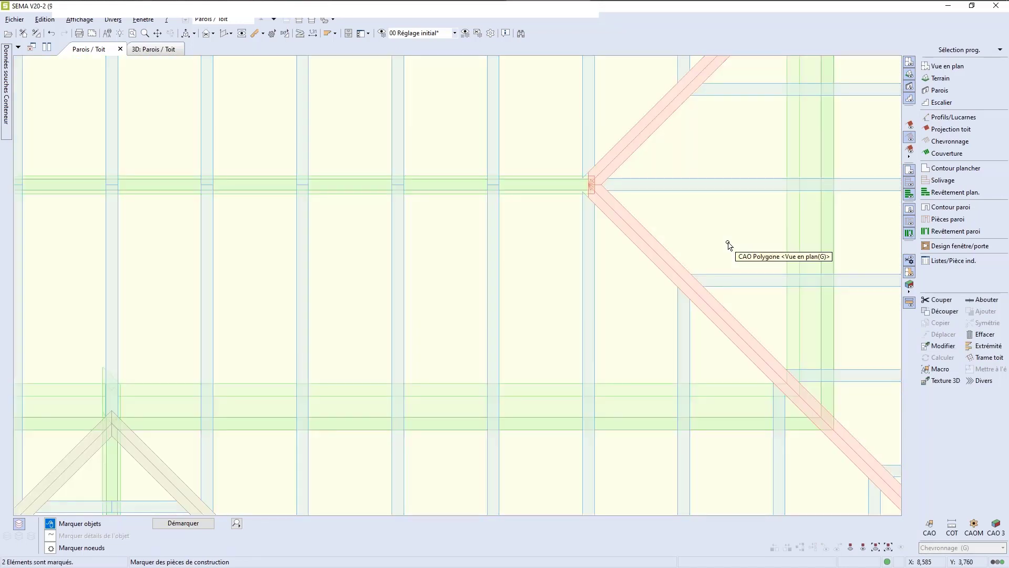
key("c")
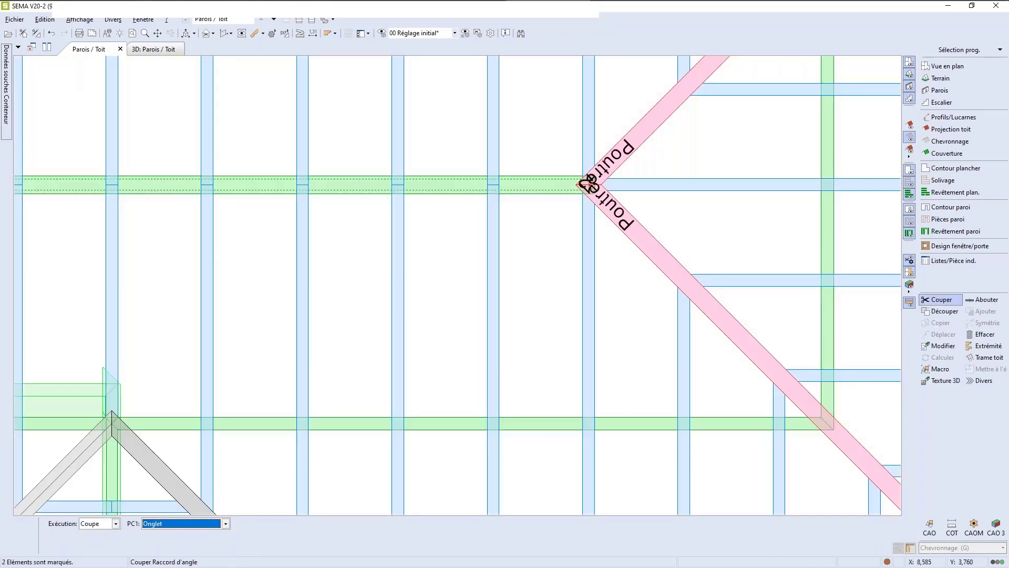
key("Return")
Examine the mitred joint at the main ridge's right end in plan, and inspect the apex junctions in the 3D view.
scroll(652, 266, "down", 2)
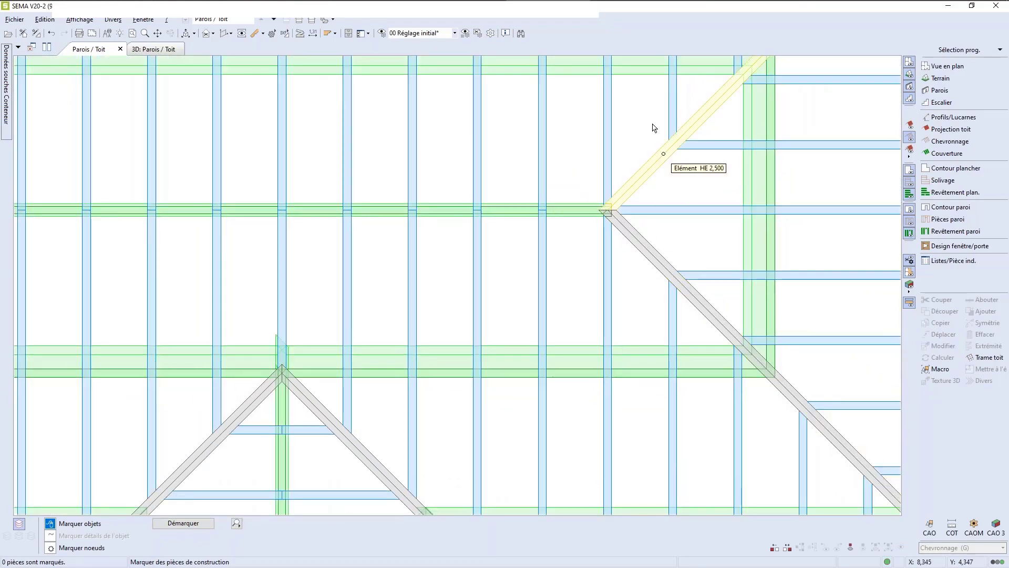
scroll(618, 219, "up", 2)
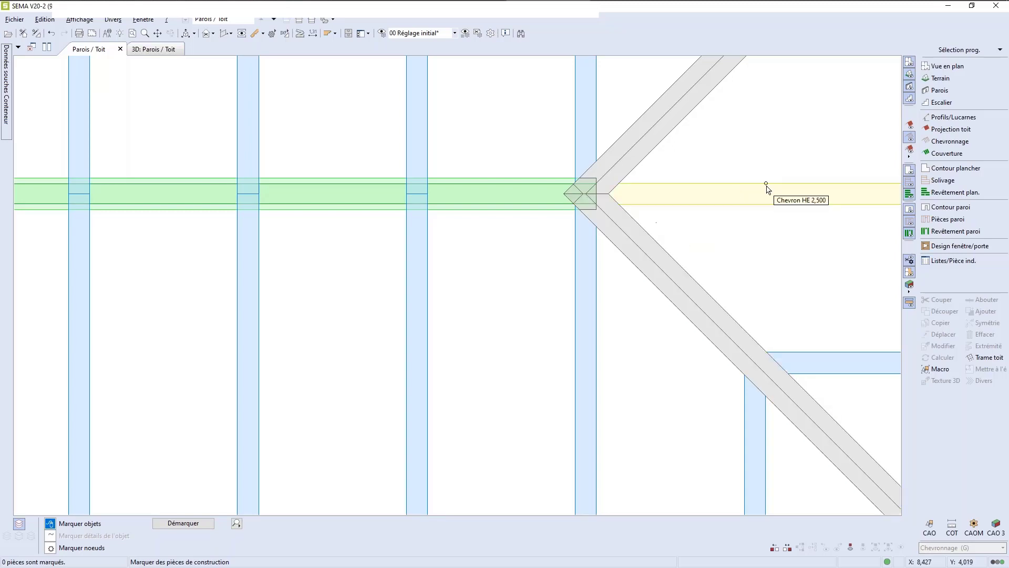
scroll(766, 189, "down", 2)
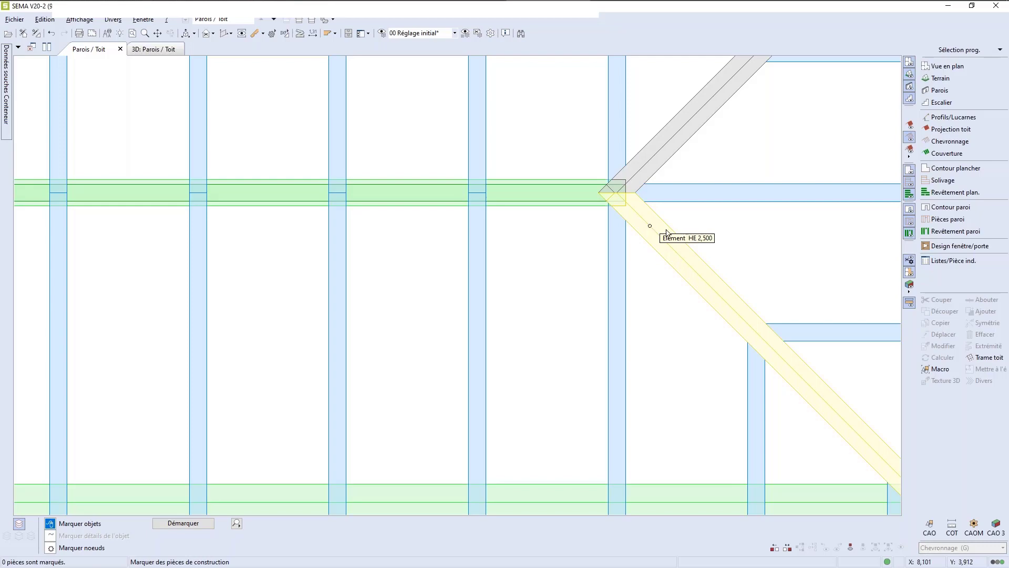
scroll(737, 230, "down", 6)
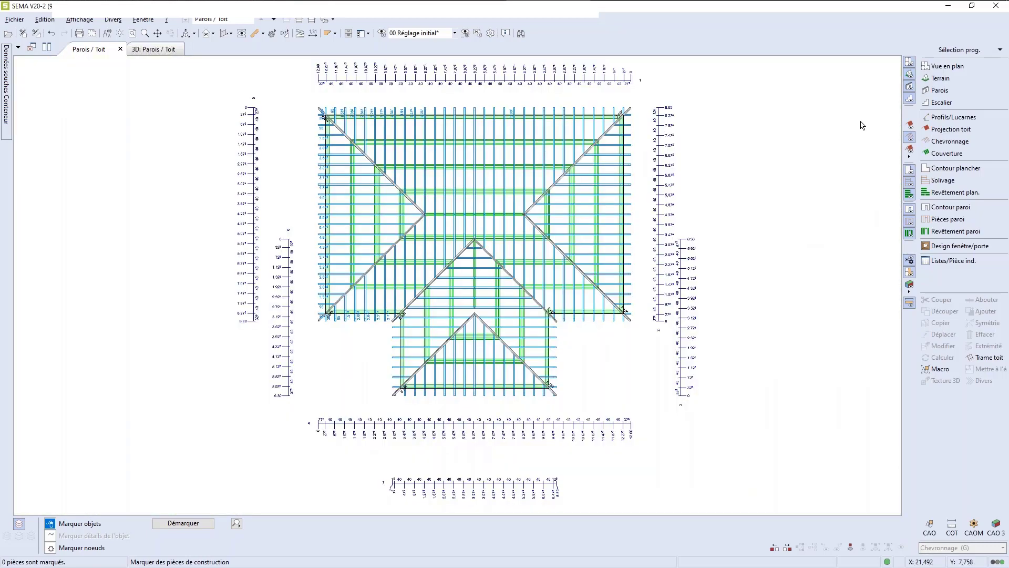
left_click(149, 51)
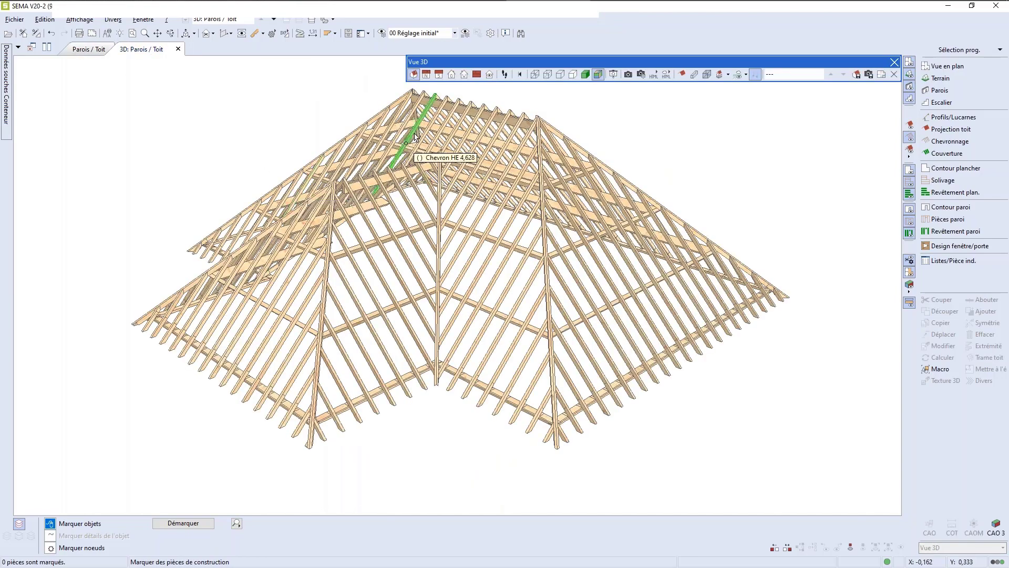
scroll(442, 139, "up", 5)
scroll(444, 137, "down", 3)
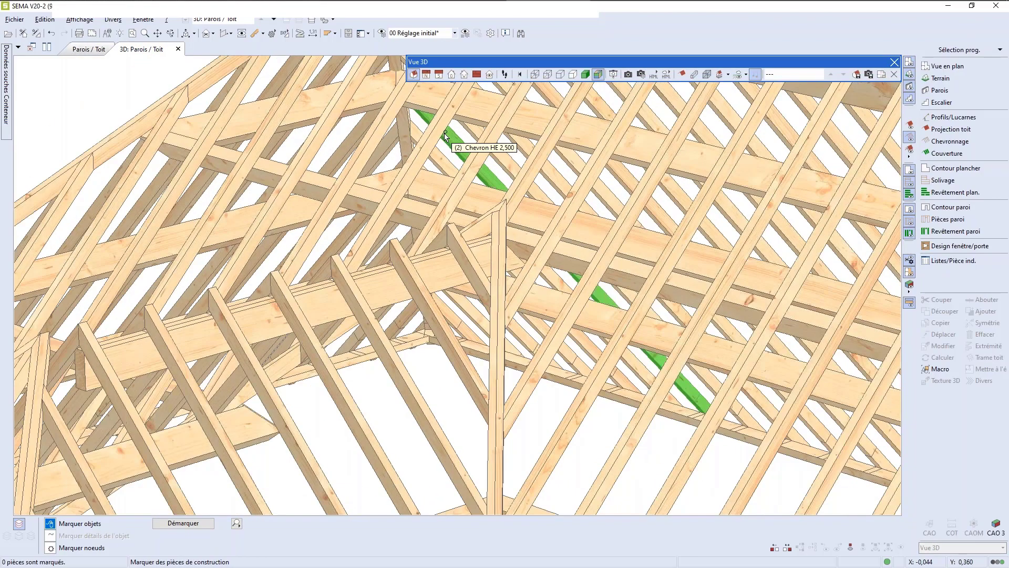
left_click(171, 34)
left_click_drag(488, 219, 428, 260)
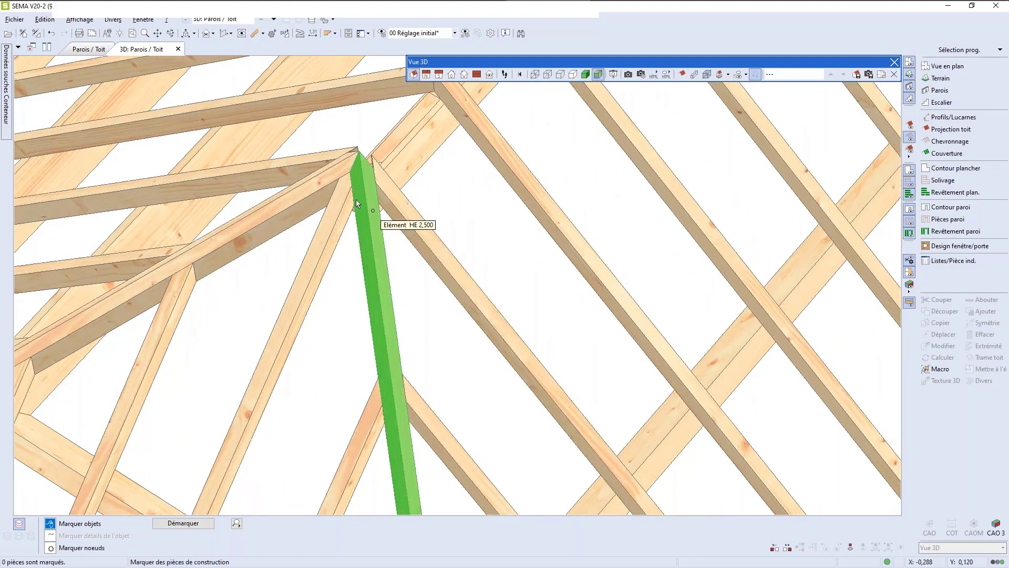
Join the two adjacent hip beams at their apex with a Raccord angle cut, using execution Coupe and the Onglet option.
left_click(317, 182)
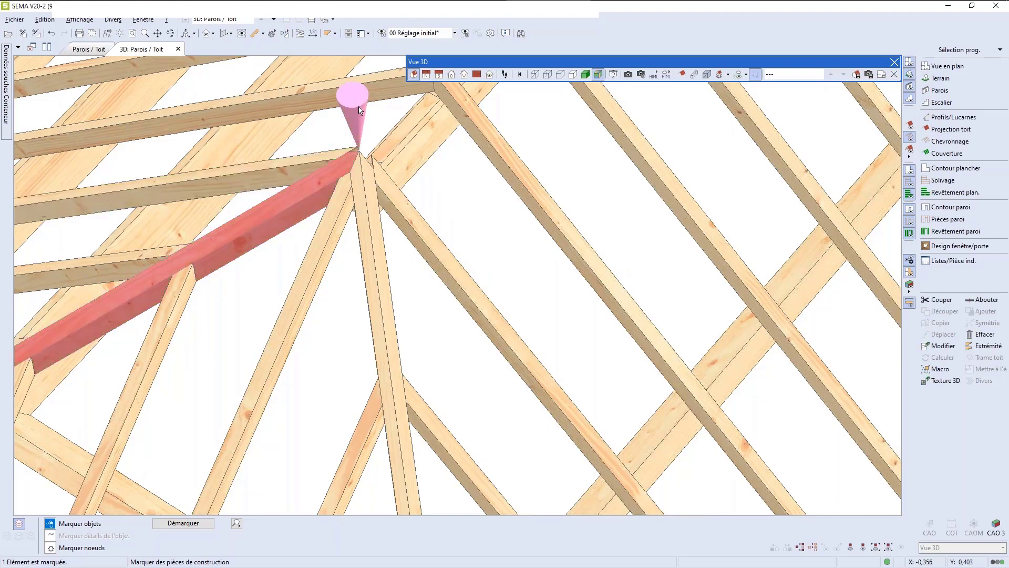
left_click(476, 289)
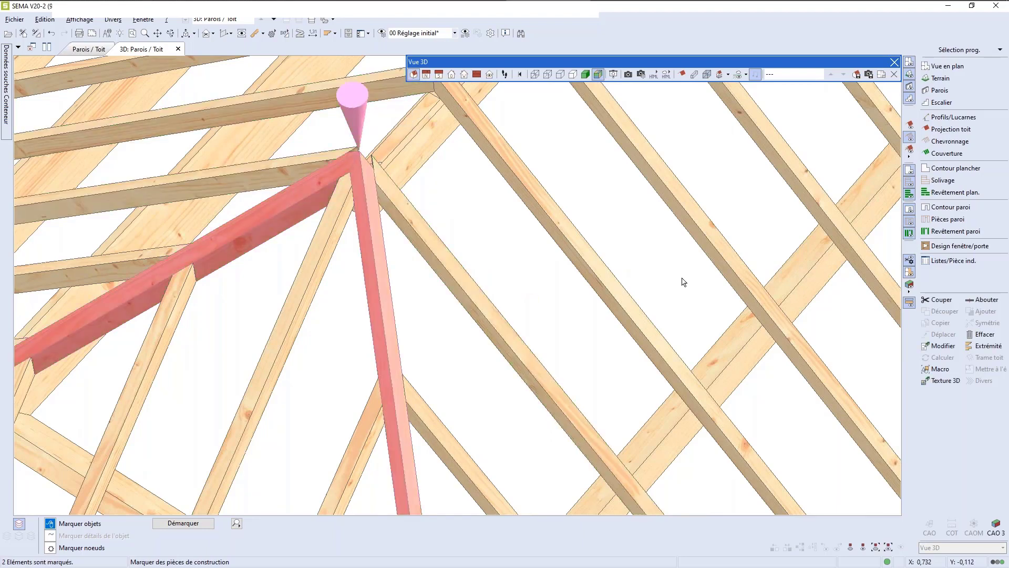
left_click(933, 301)
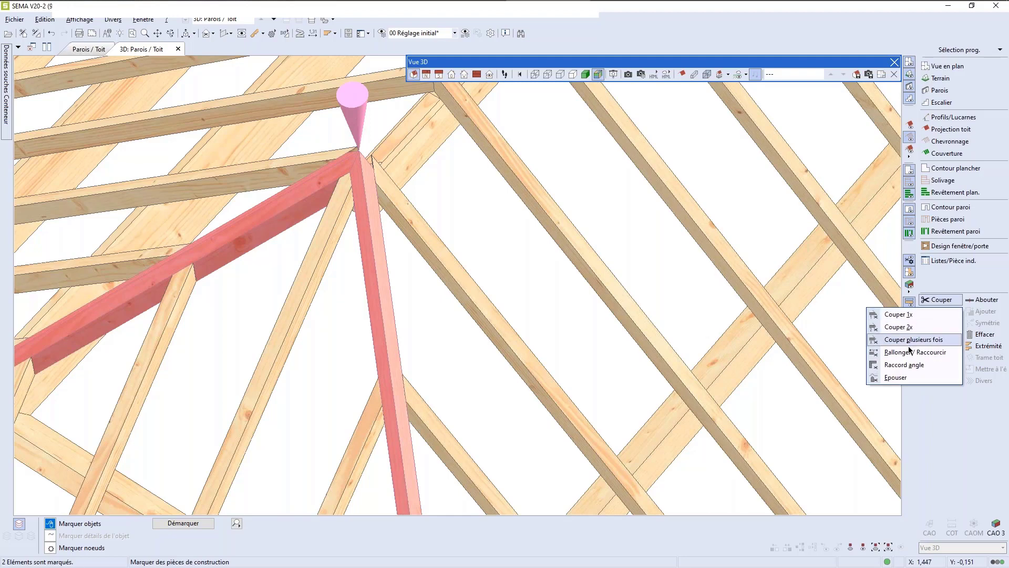
left_click(903, 365)
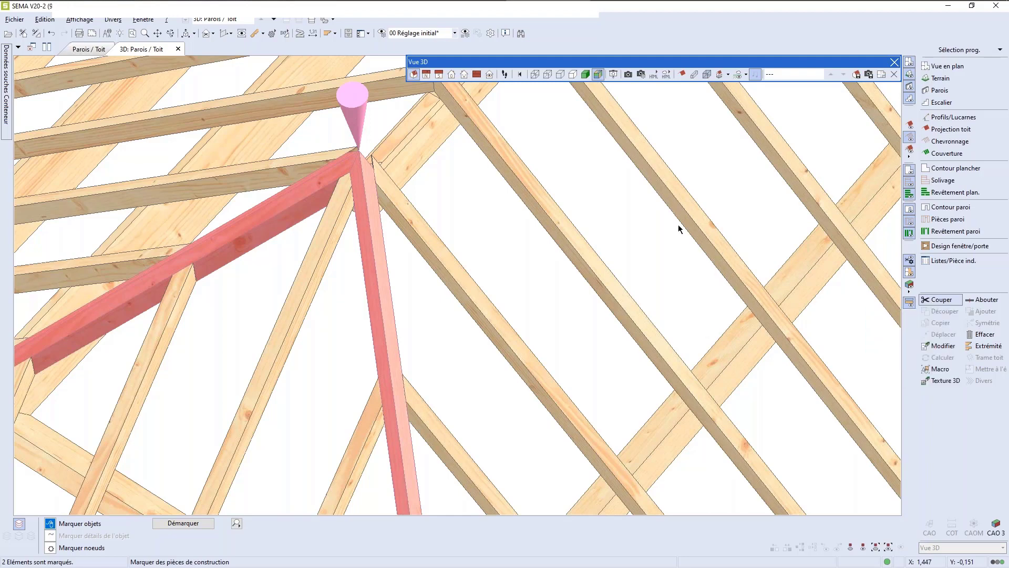
left_click(571, 236)
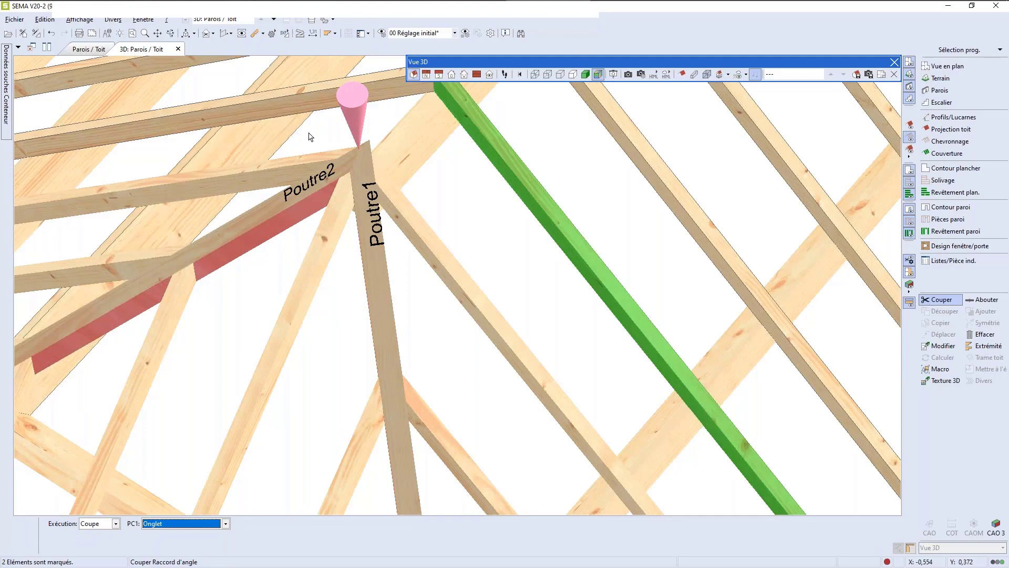
scroll(316, 138, "up", 2)
scroll(317, 139, "up", 2)
scroll(505, 190, "down", 3)
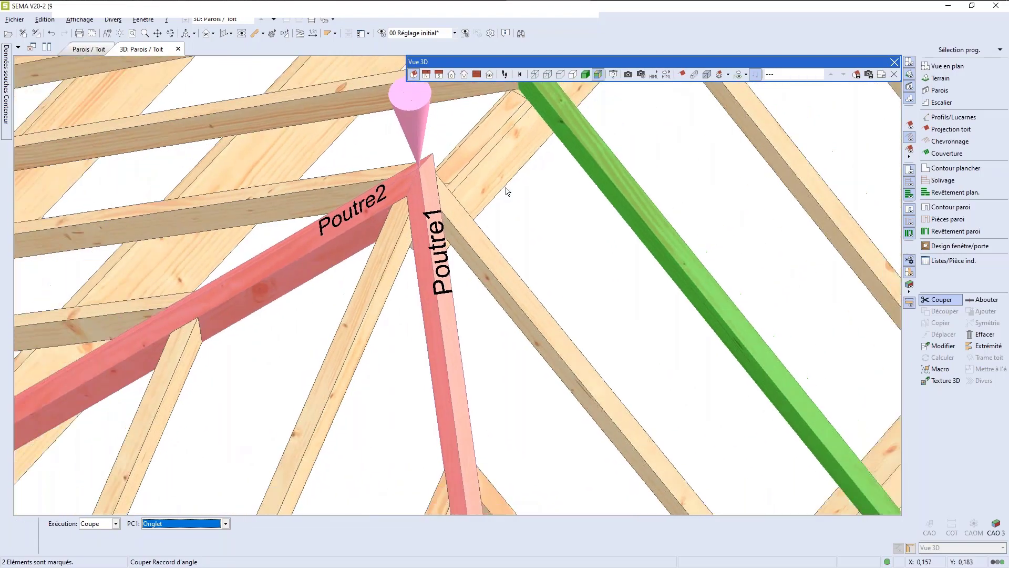
scroll(580, 256, "down", 1)
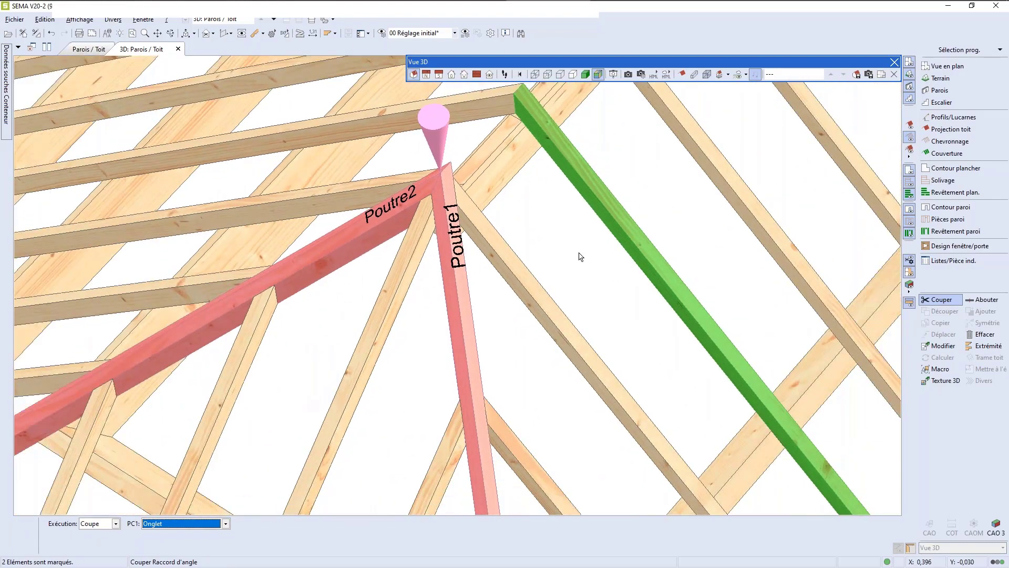
left_click(580, 256)
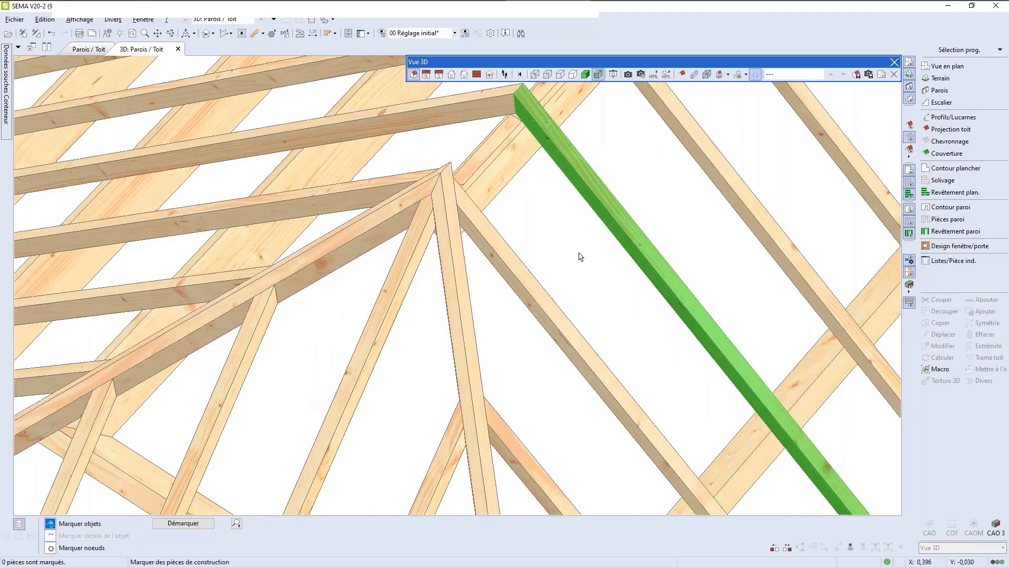
middle_click(580, 256)
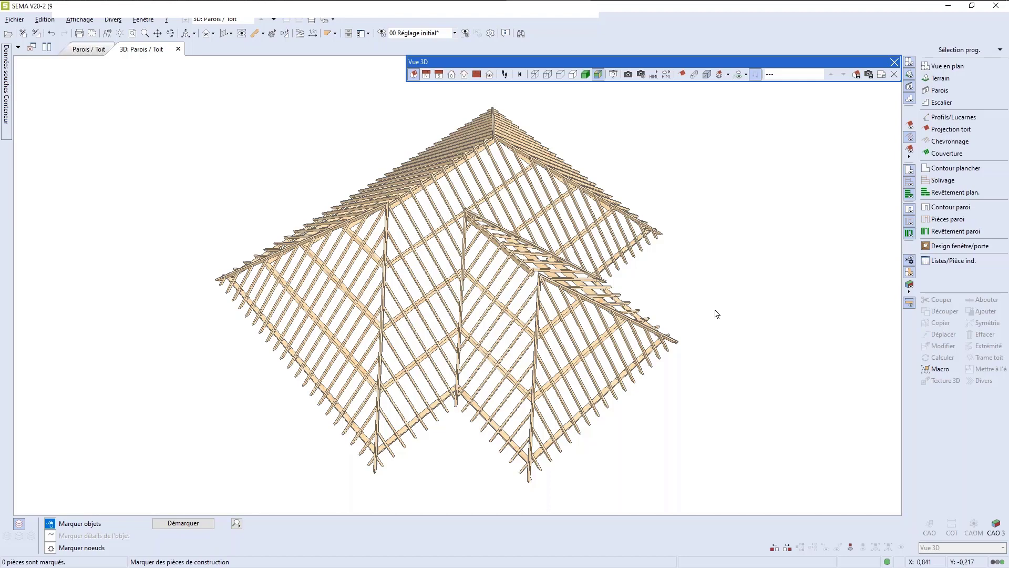
Return to the Parois / Toit plan view and display the roof surface outlines.
key("ctrl+Tab")
scroll(720, 385, "up", 1)
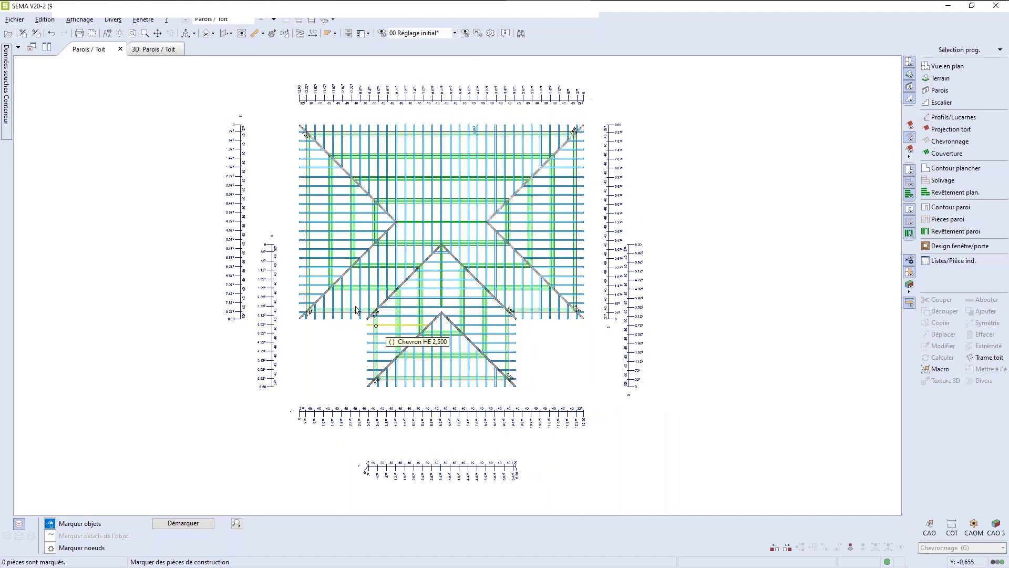
left_click(908, 126)
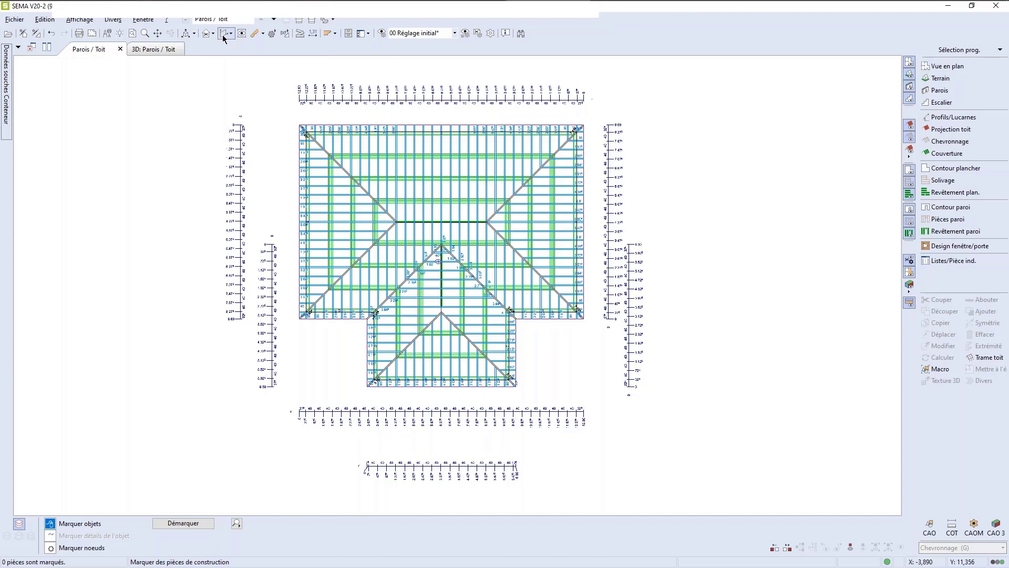
Start a construction plan defined by angle and length, with its start point where the hips meet at the main ridge's left end.
left_click(225, 33)
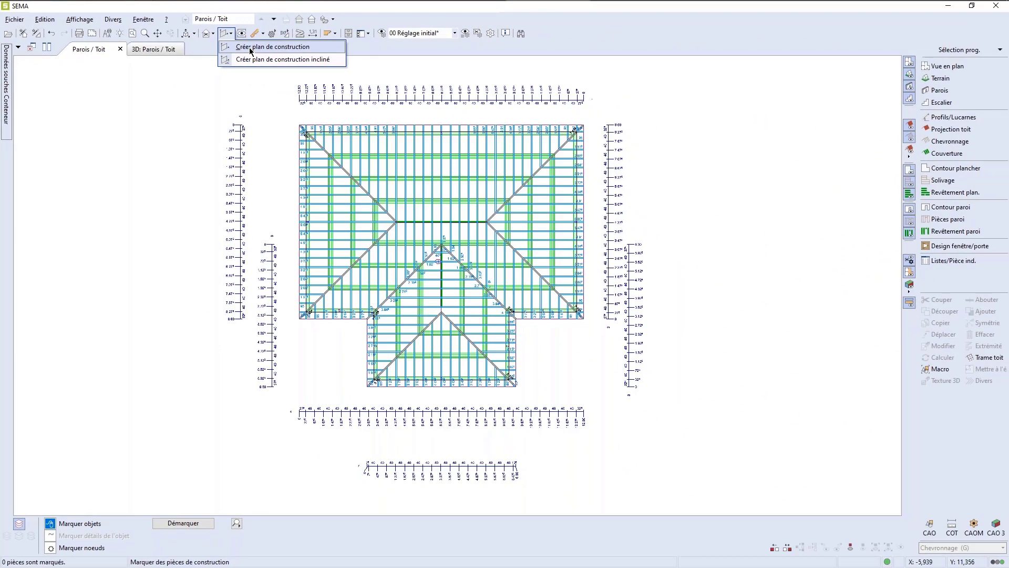
left_click(251, 48)
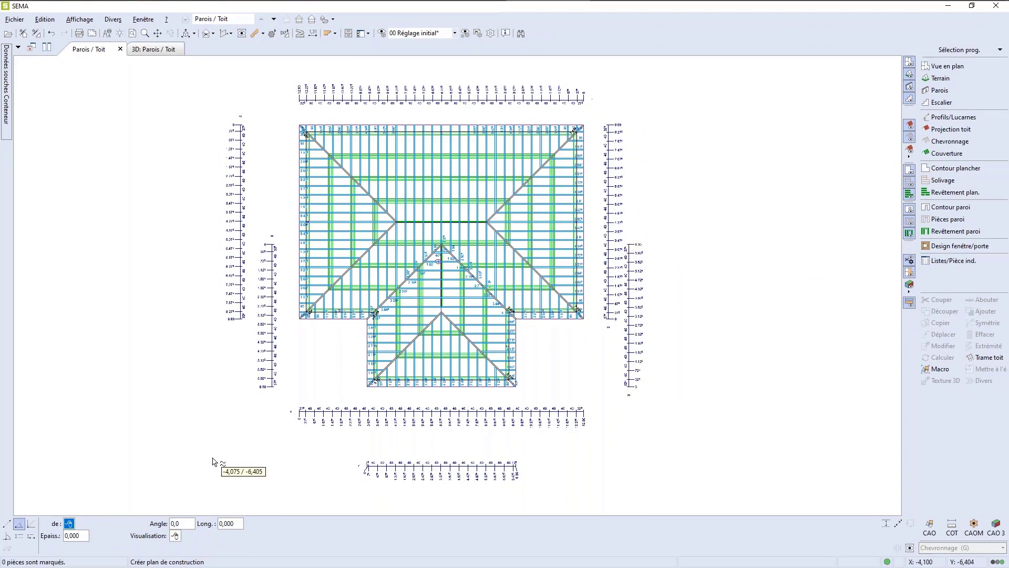
left_click(19, 524)
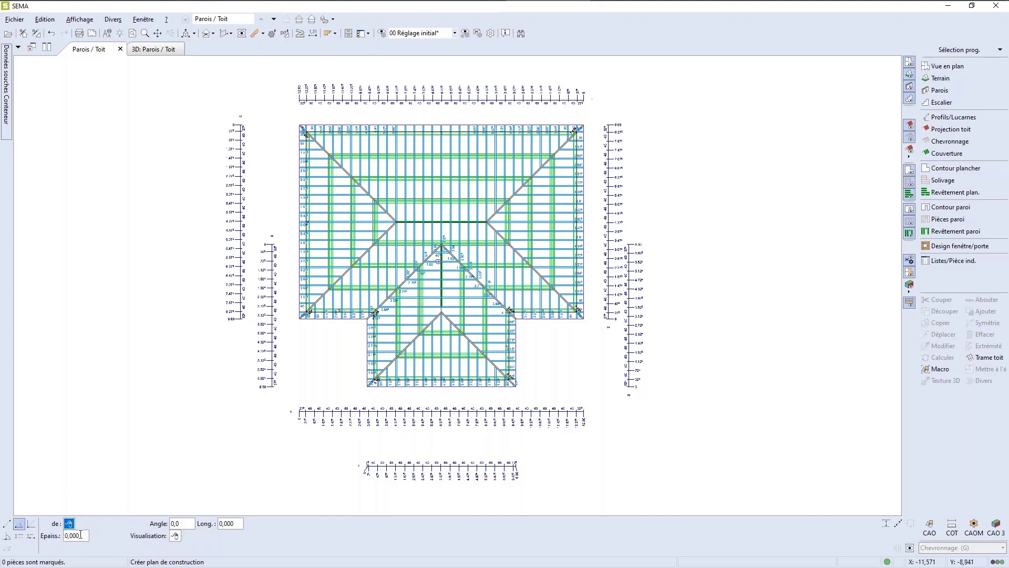
scroll(399, 223, "up", 10)
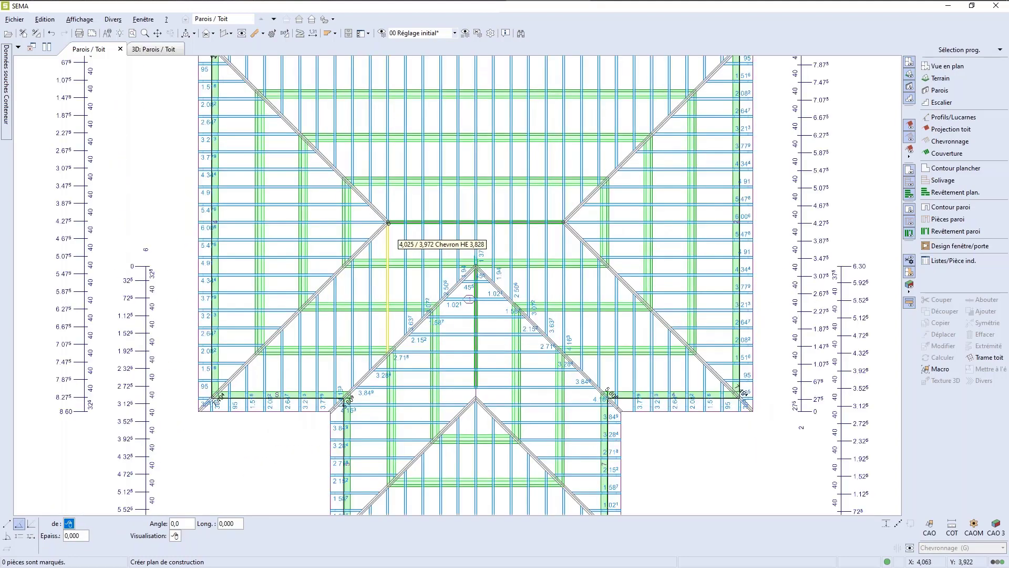
scroll(389, 216, "up", 8)
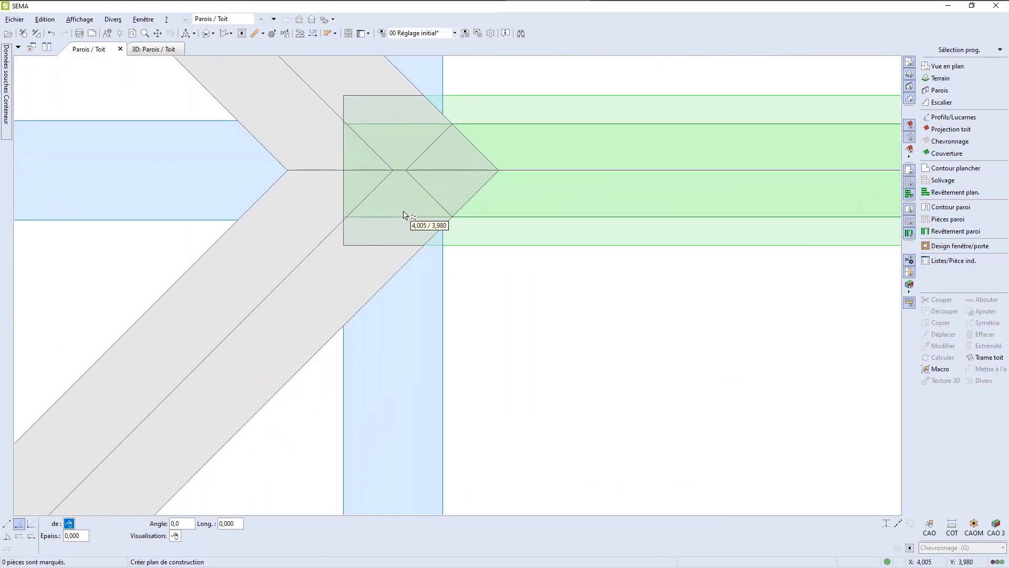
scroll(404, 213, "down", 1)
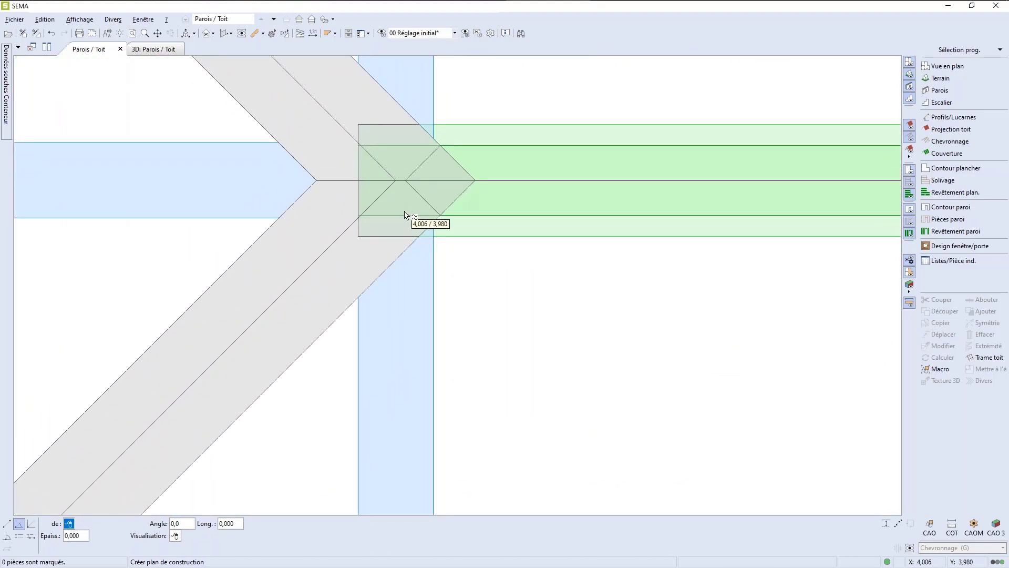
left_click(395, 181)
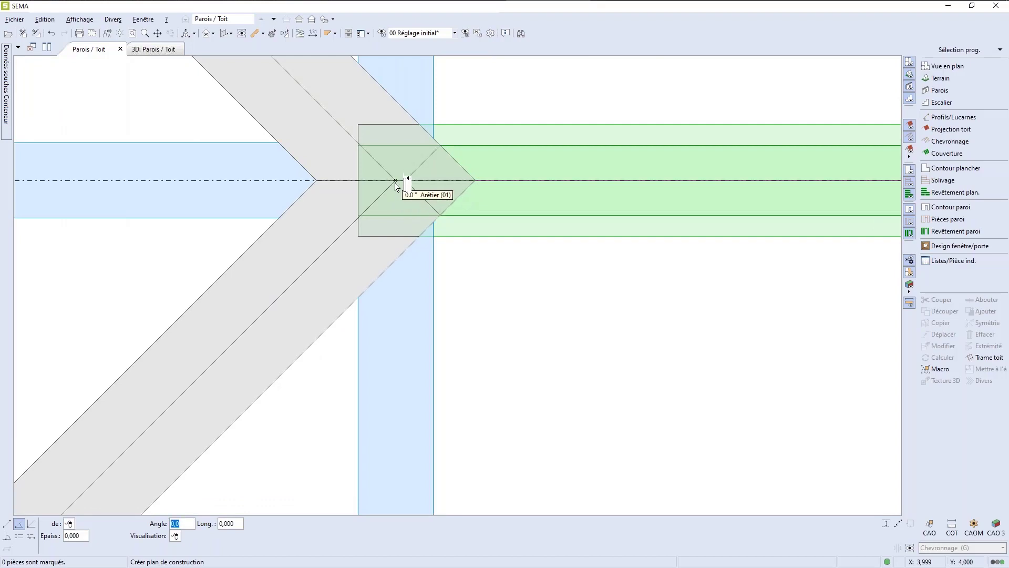
Set the construction plan's angle to 90°.
scroll(461, 203, "down", 1)
scroll(461, 203, "down", 1)
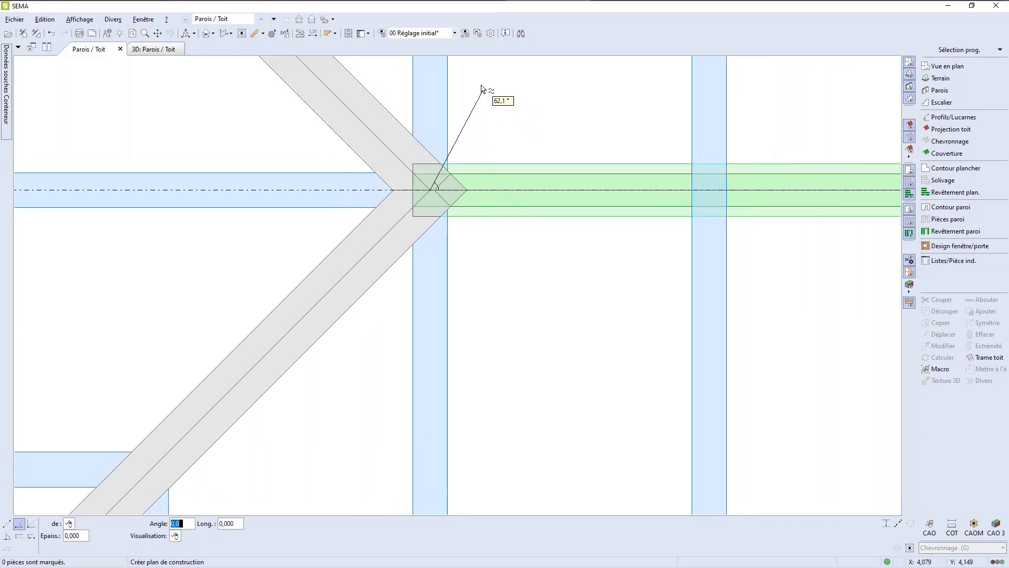
scroll(491, 149, "down", 1)
scroll(492, 148, "down", 1)
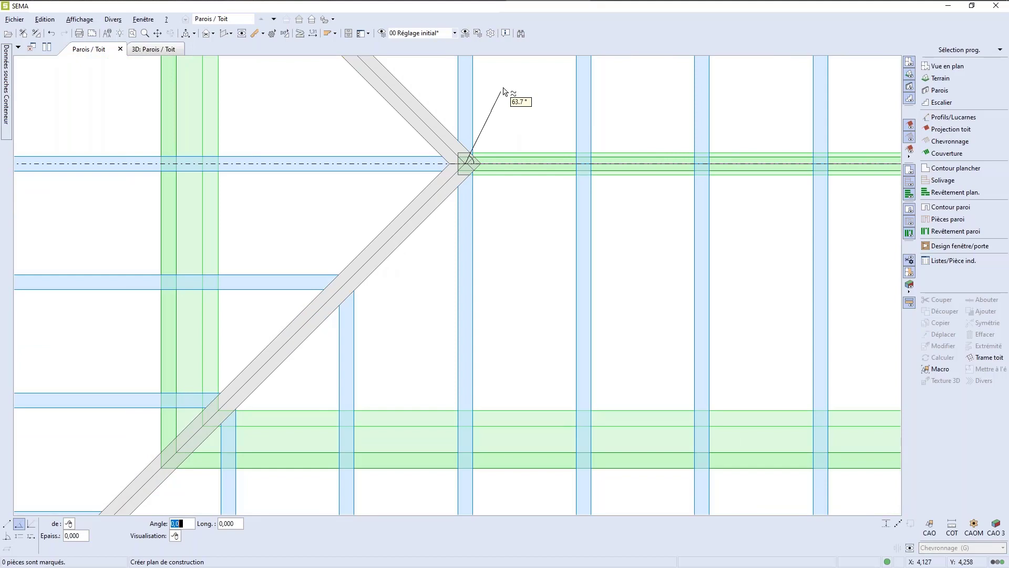
scroll(494, 164, "down", 2)
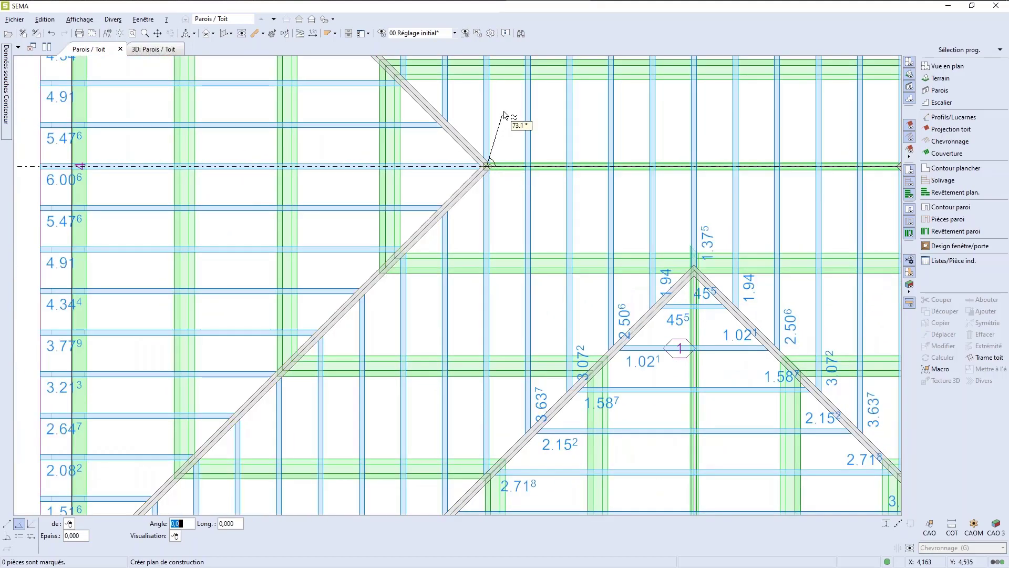
type("90")
key("Return")
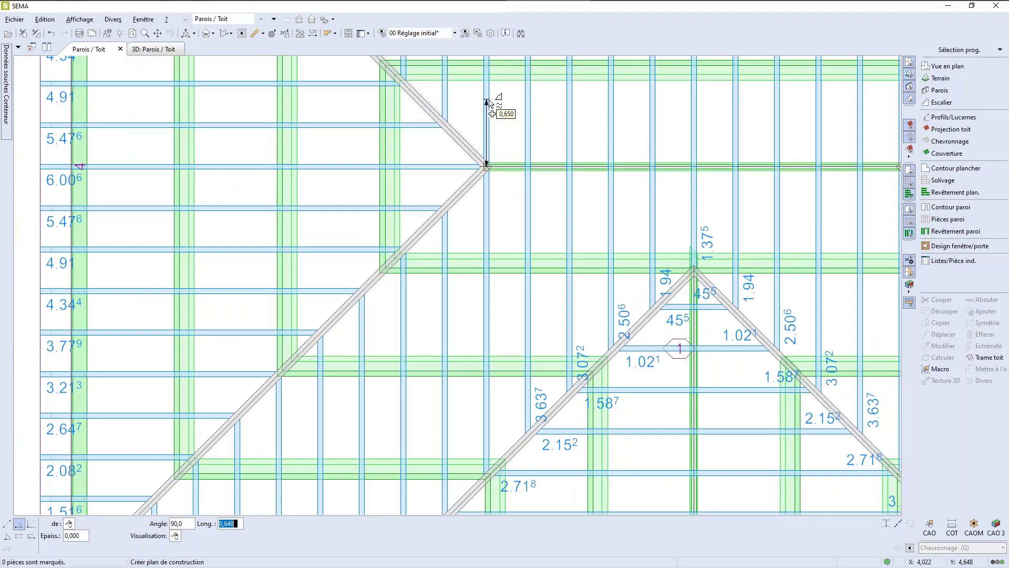
Extend the construction plan line beyond the main roof's upper eave, with a length of 4,700.
scroll(490, 92, "up", 3)
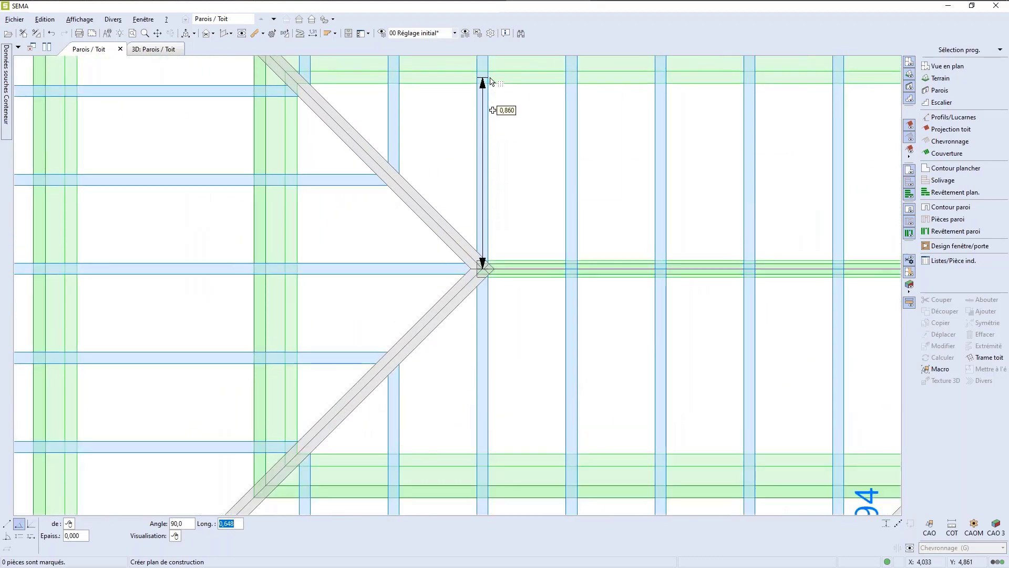
scroll(491, 84, "down", 3)
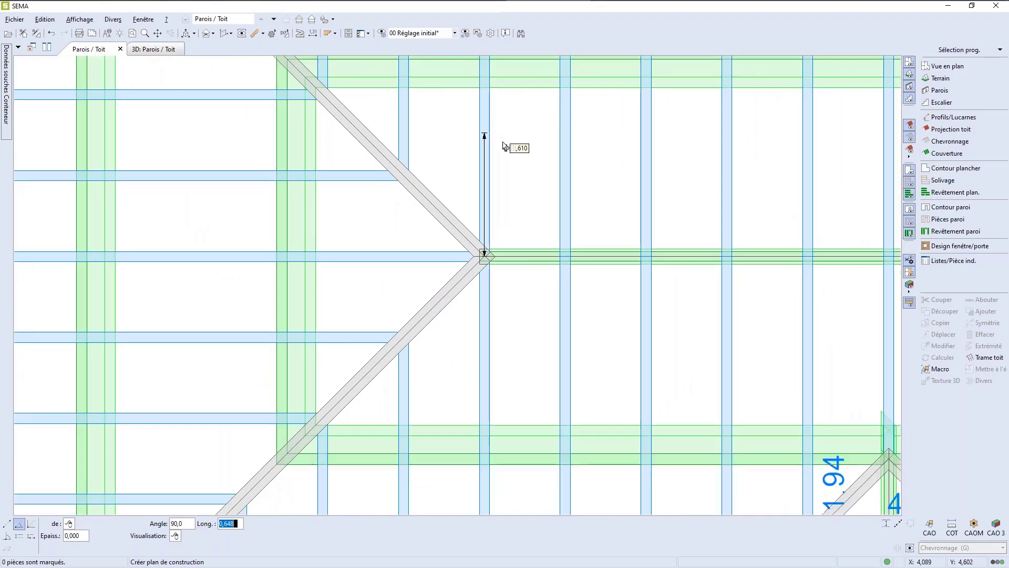
scroll(528, 109, "down", 3)
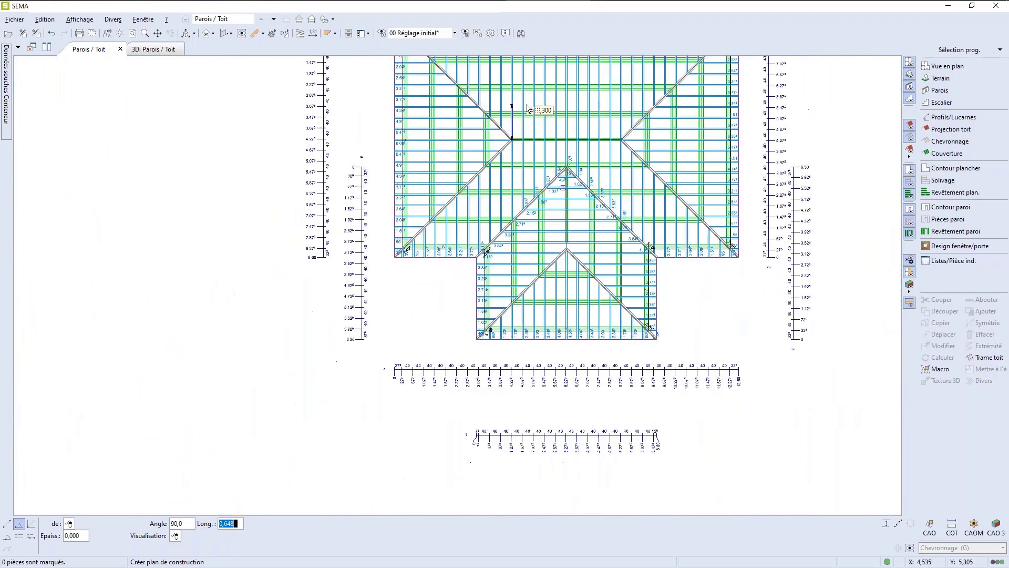
scroll(539, 70, "up", 1)
scroll(540, 70, "up", 3)
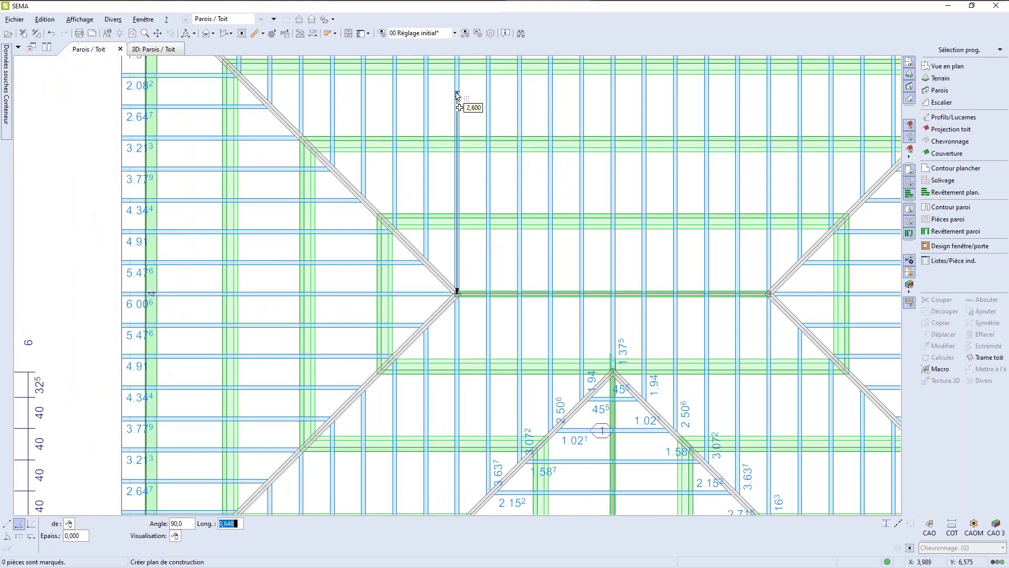
scroll(473, 213, "down", 3)
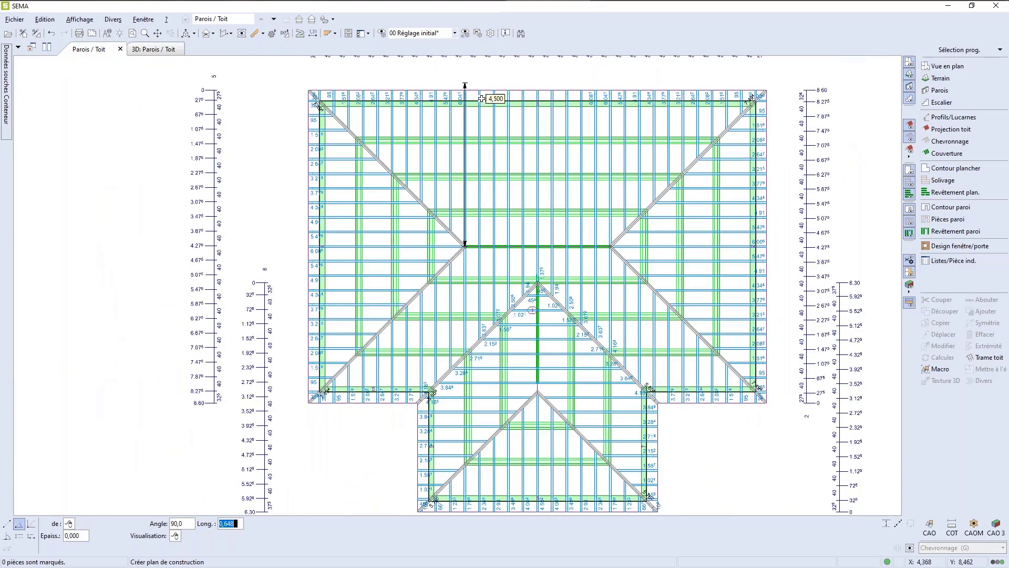
left_click(473, 79)
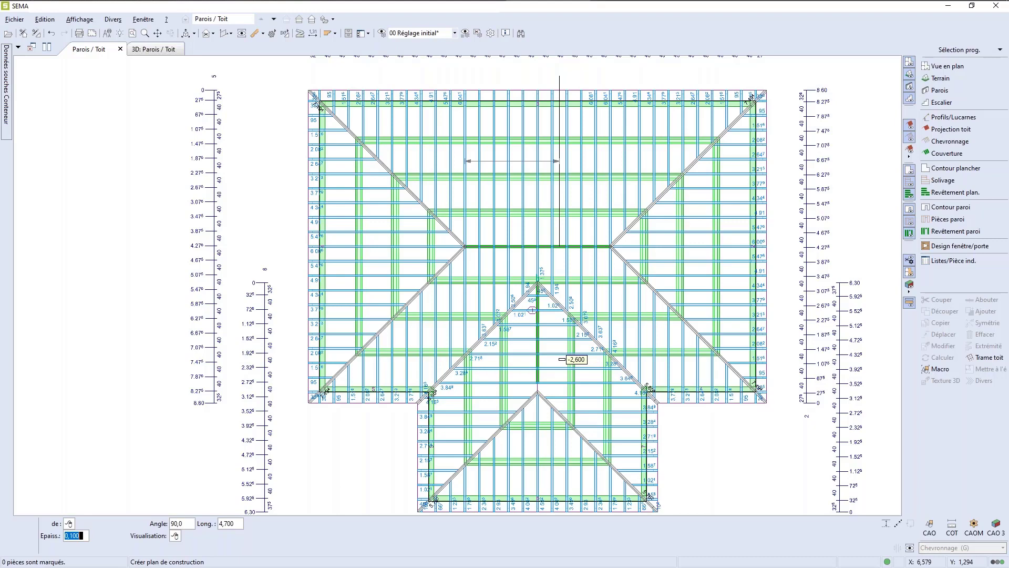
Set the construction plan's thickness to 0 and choose the ridge side as its viewing side.
type("0")
key("Tab")
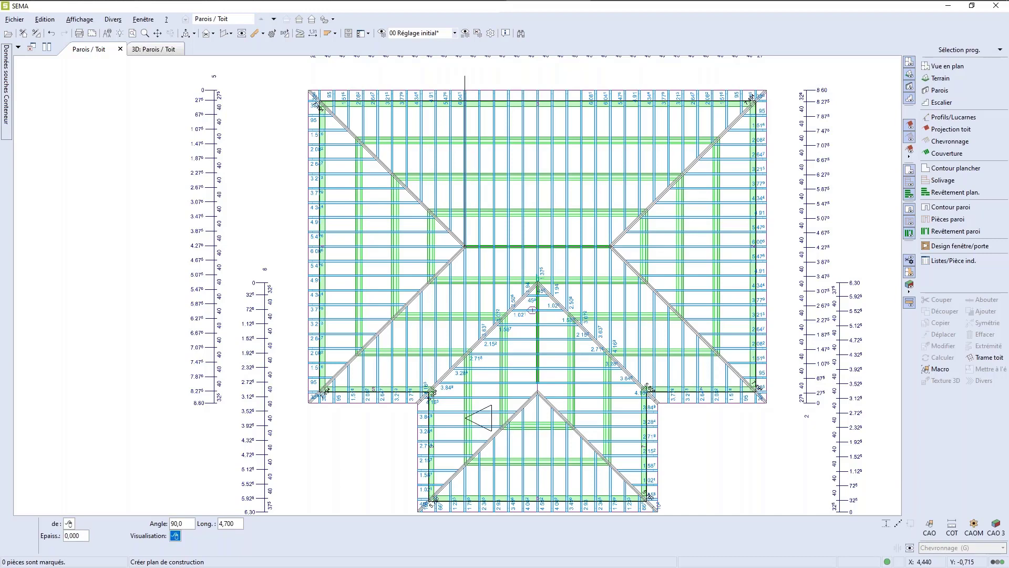
scroll(484, 165, "up", 10)
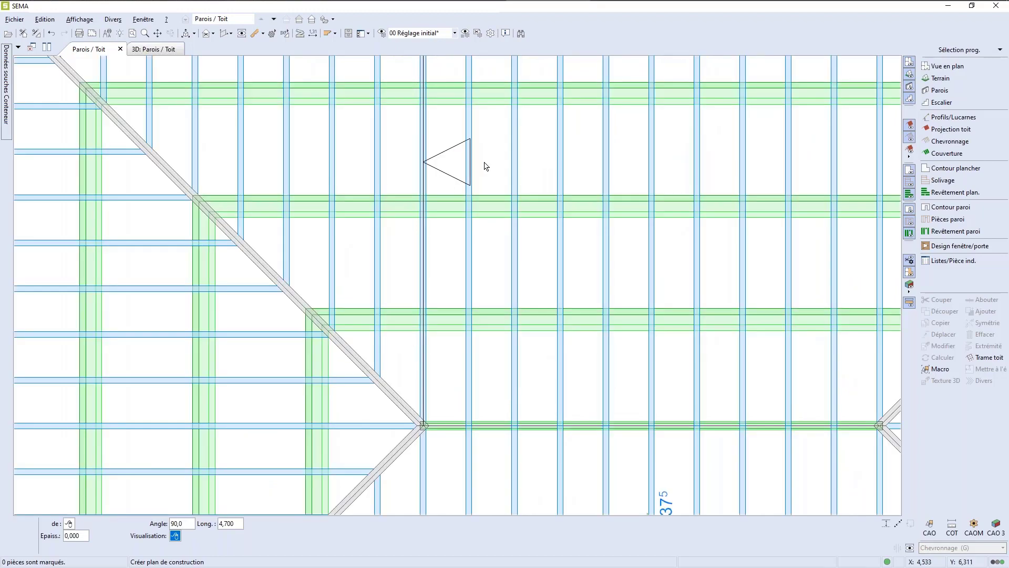
scroll(484, 165, "down", 5)
scroll(480, 194, "up", 5)
scroll(481, 194, "down", 4)
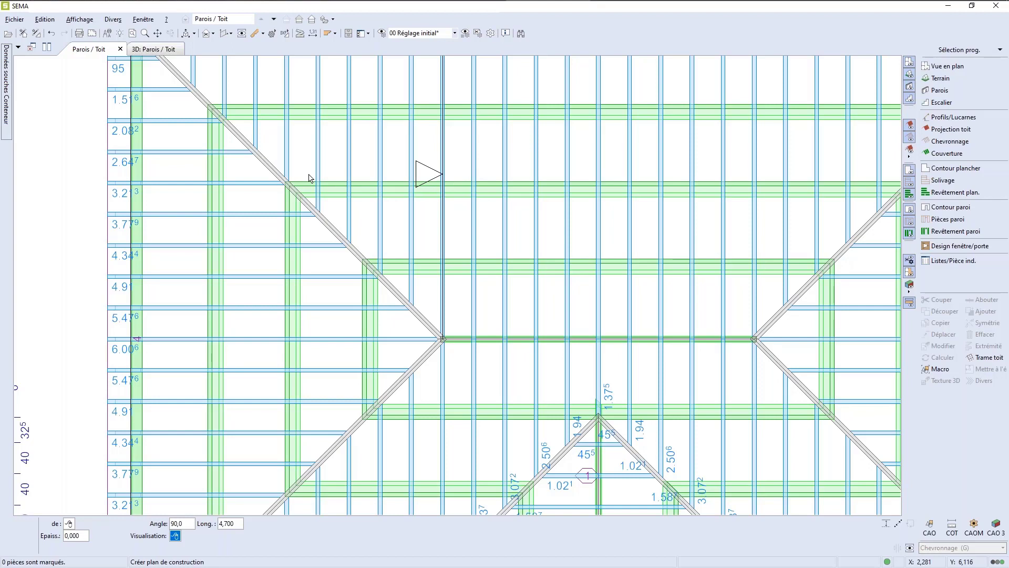
left_click(674, 231)
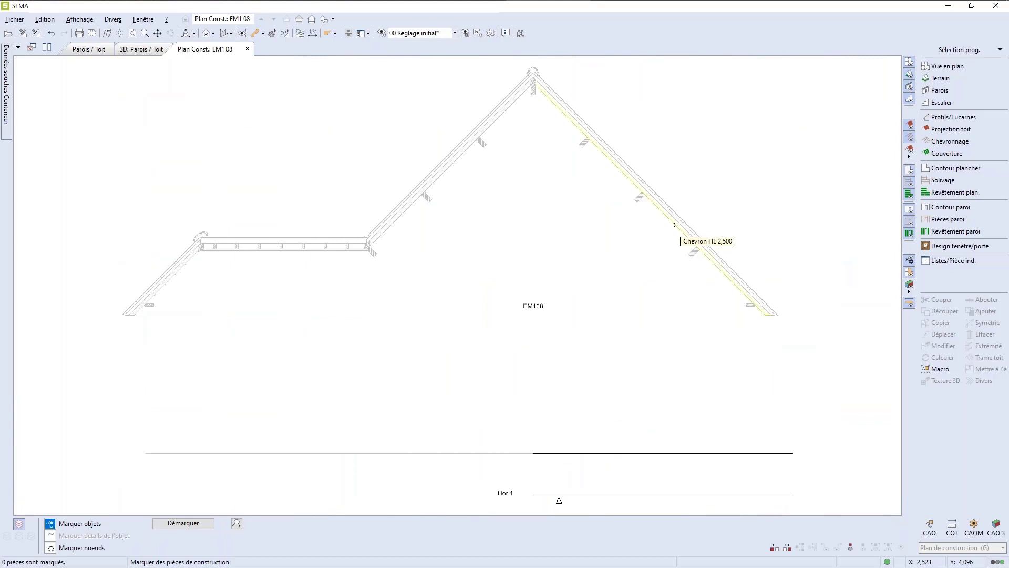
Inspect the ridge in the new section, then switch to the Pièces paroi module for working in it.
scroll(629, 115, "up", 3)
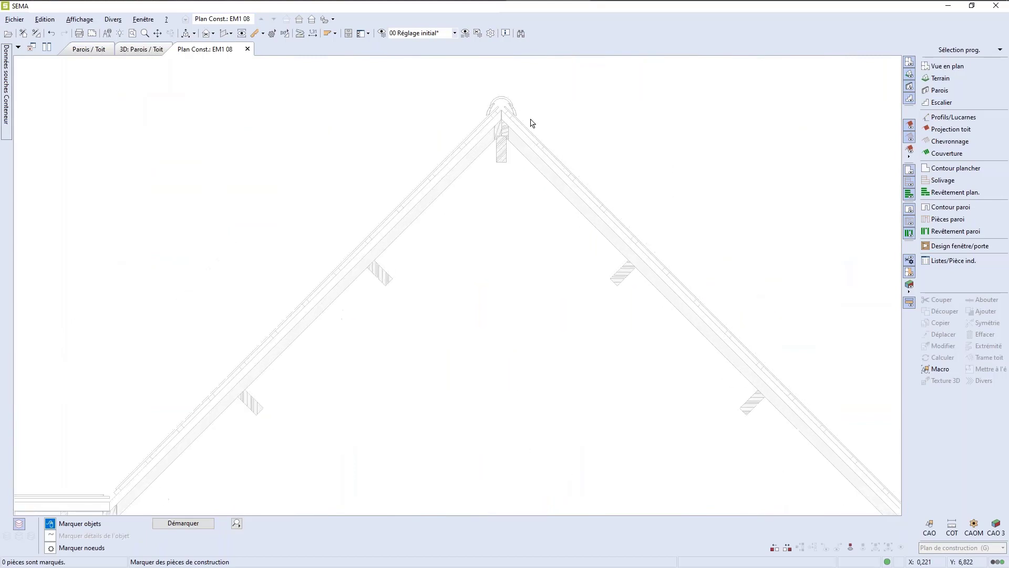
scroll(532, 124, "down", 3)
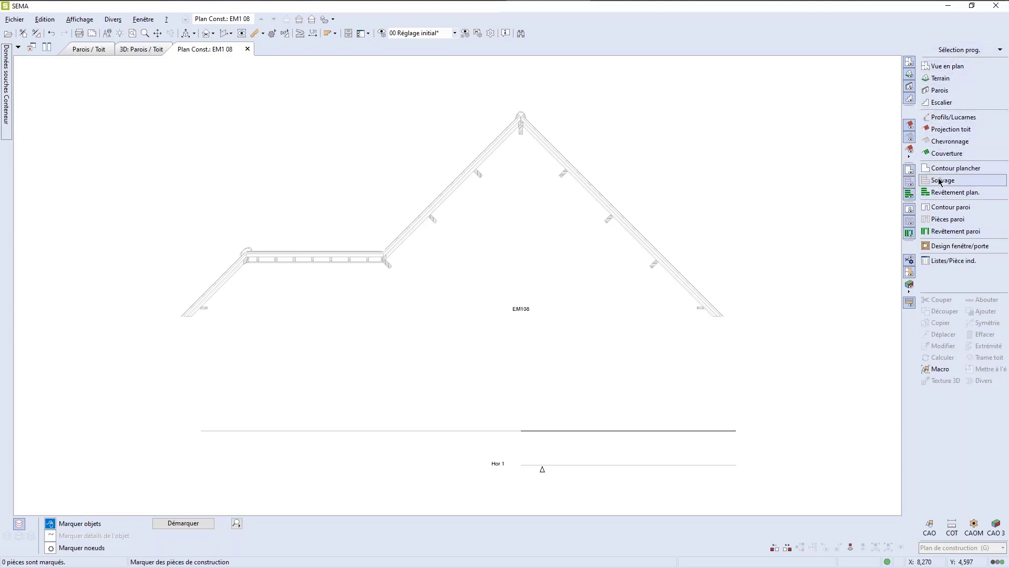
left_click(951, 220)
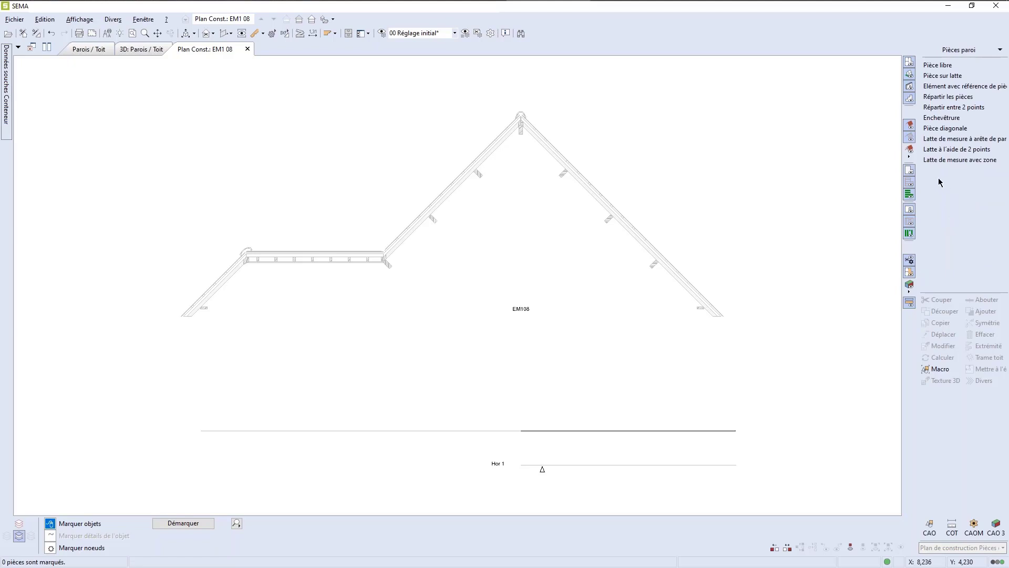
left_click(949, 67)
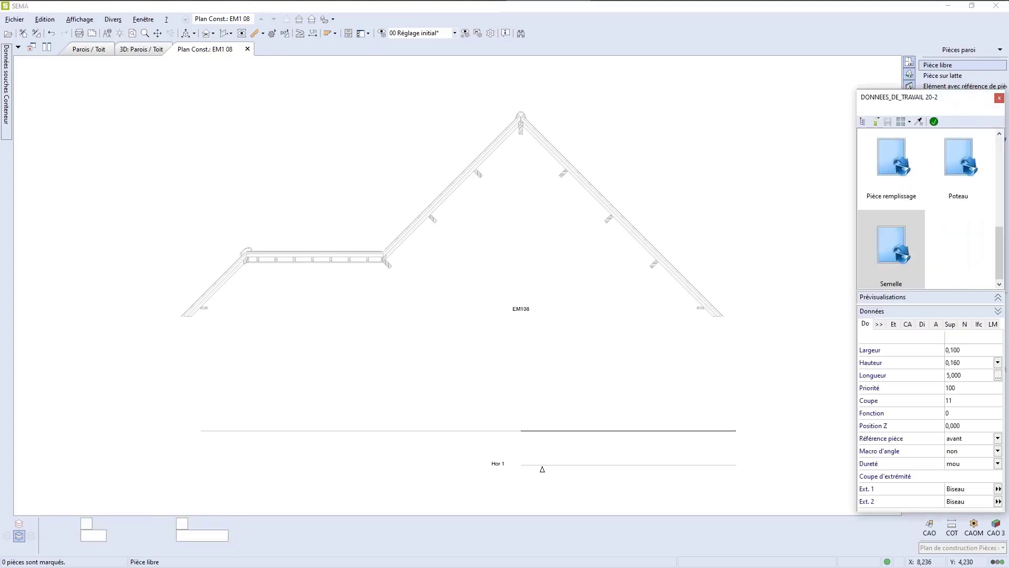
key("Escape")
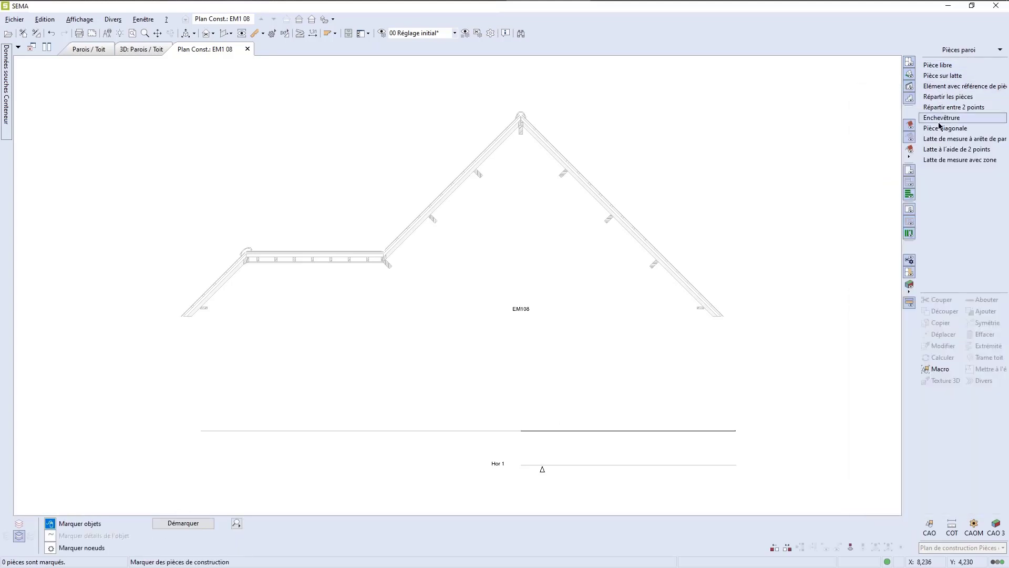
left_click(961, 49)
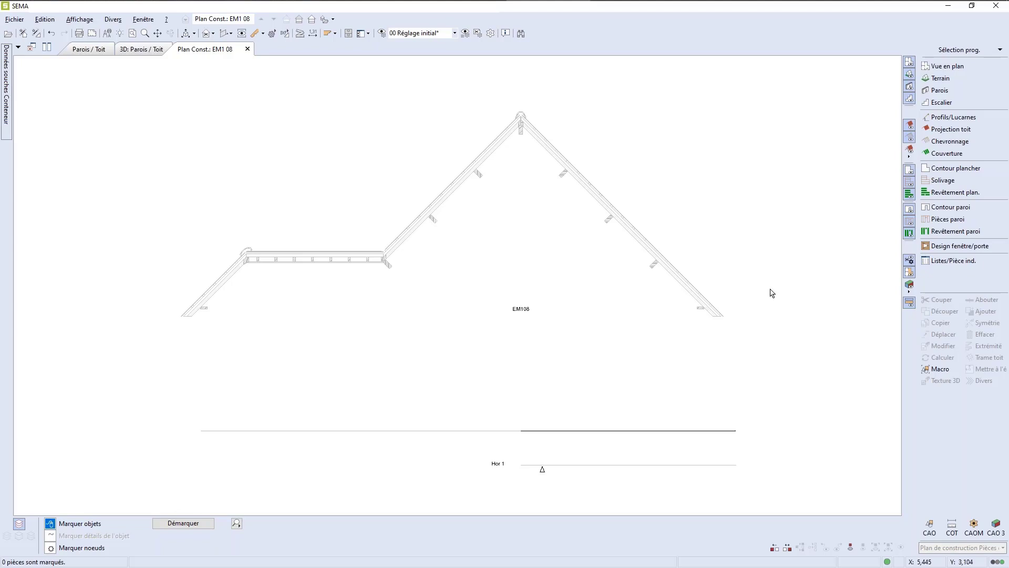
left_click(942, 220)
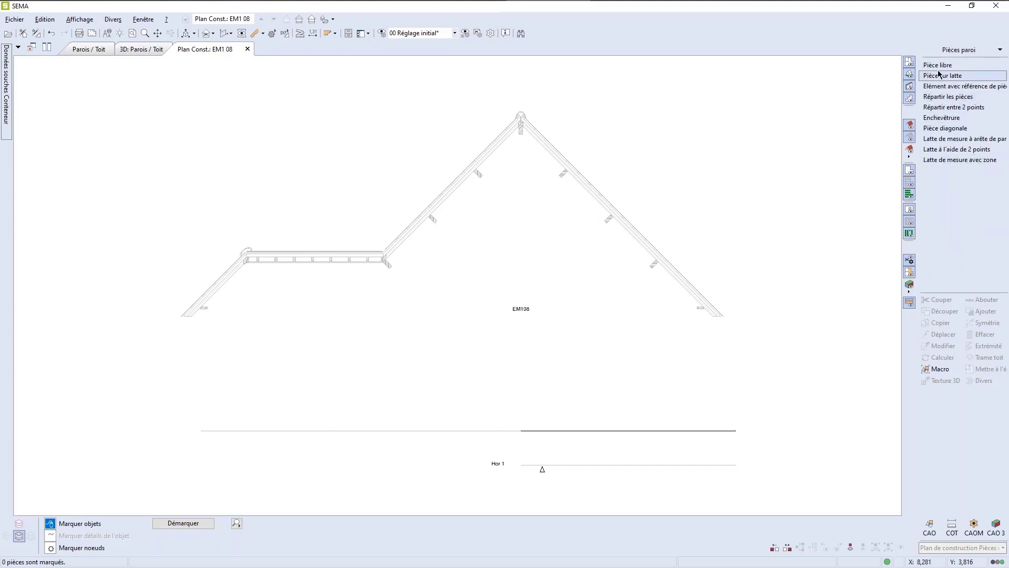
left_click(937, 65)
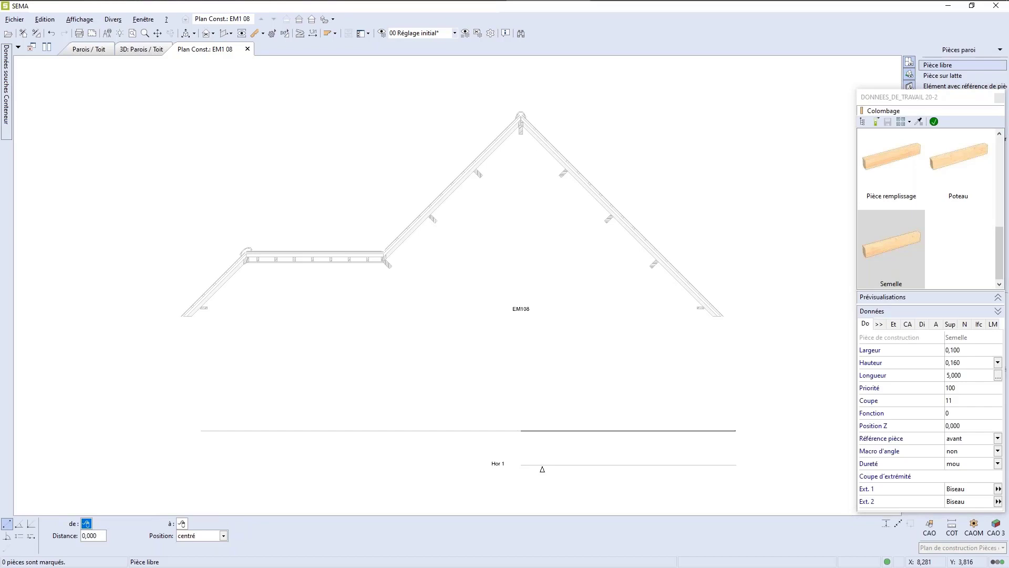
left_click(862, 121)
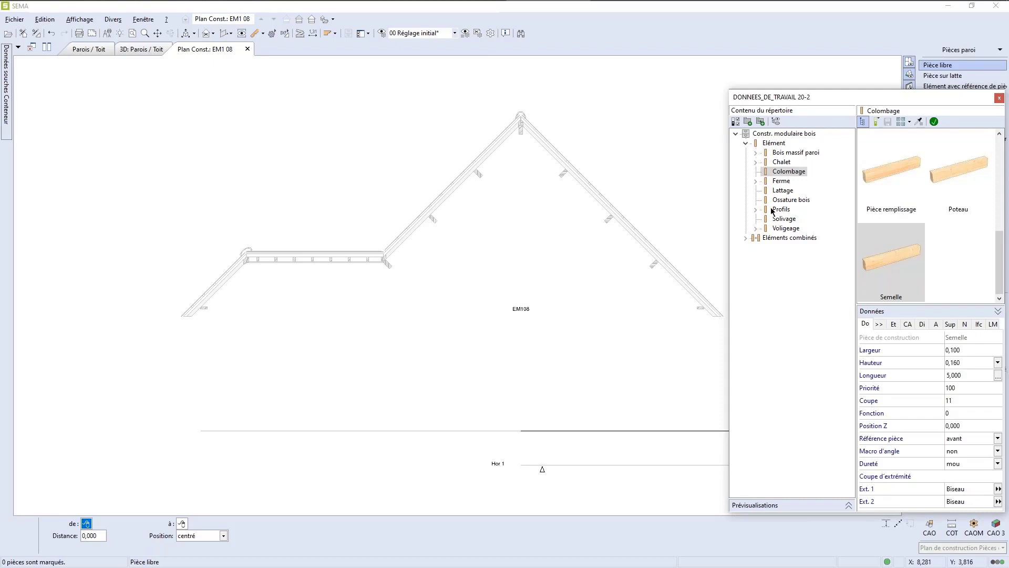
left_click(756, 182)
left_click(806, 209)
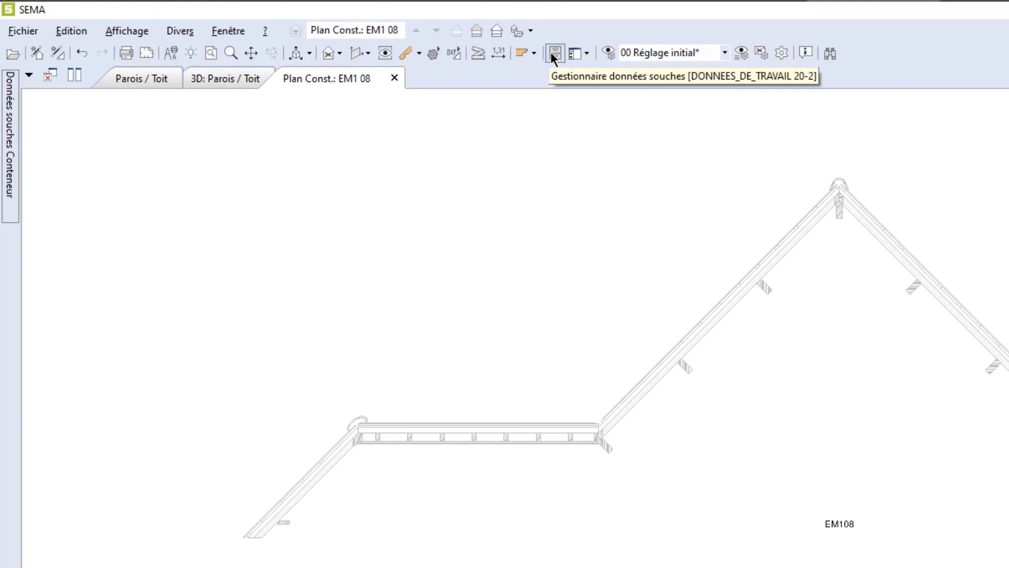
Open the master data manager and select the 1 Ten épaule tenon among the Raccord end types.
left_click(555, 52)
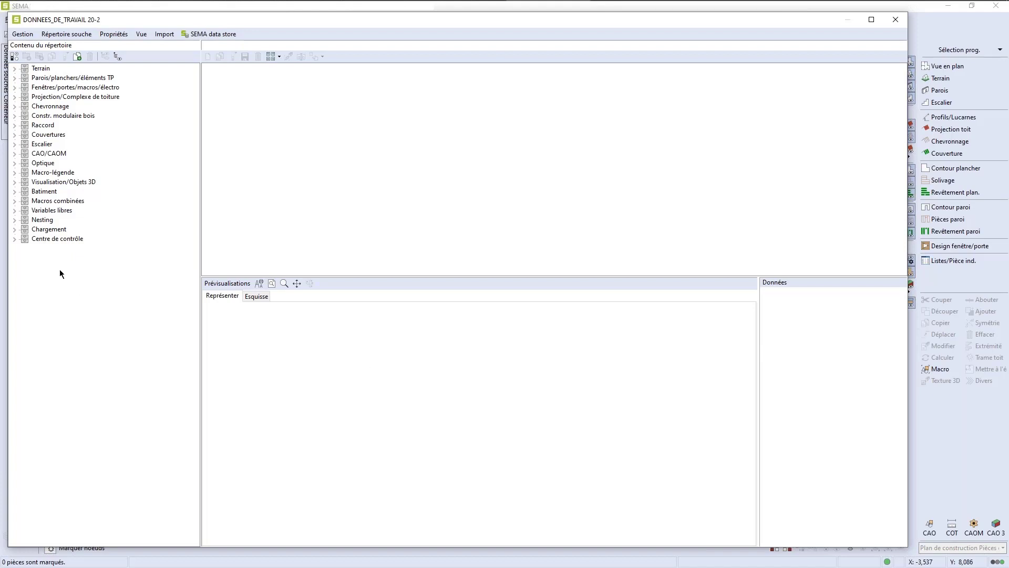
left_click(14, 125)
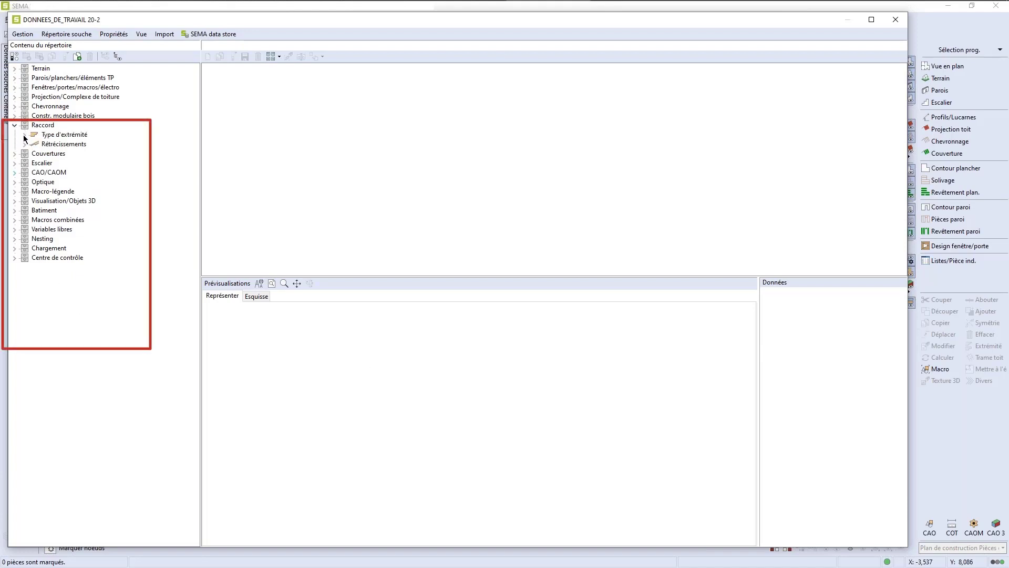
left_click(24, 135)
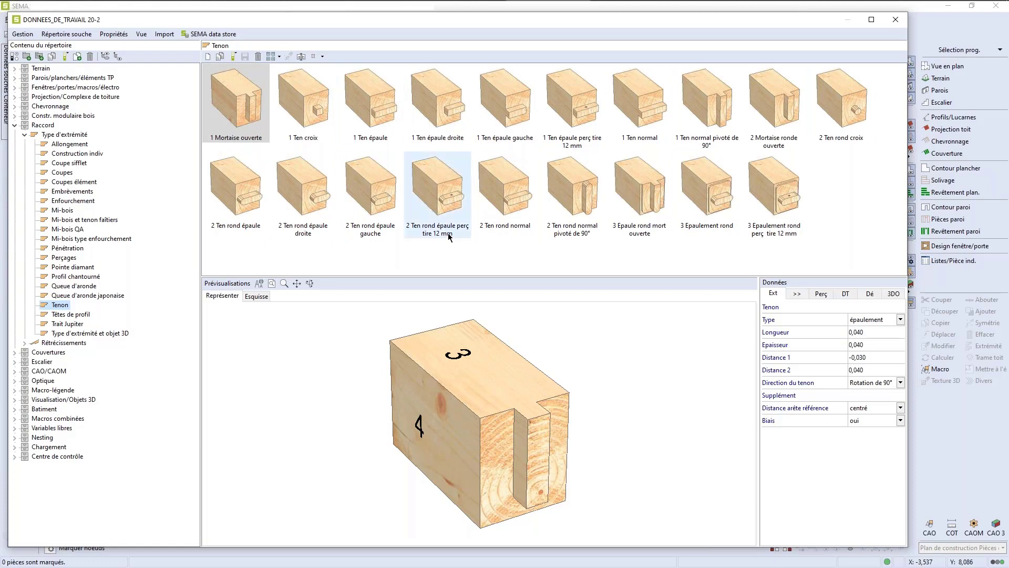
left_click(375, 128)
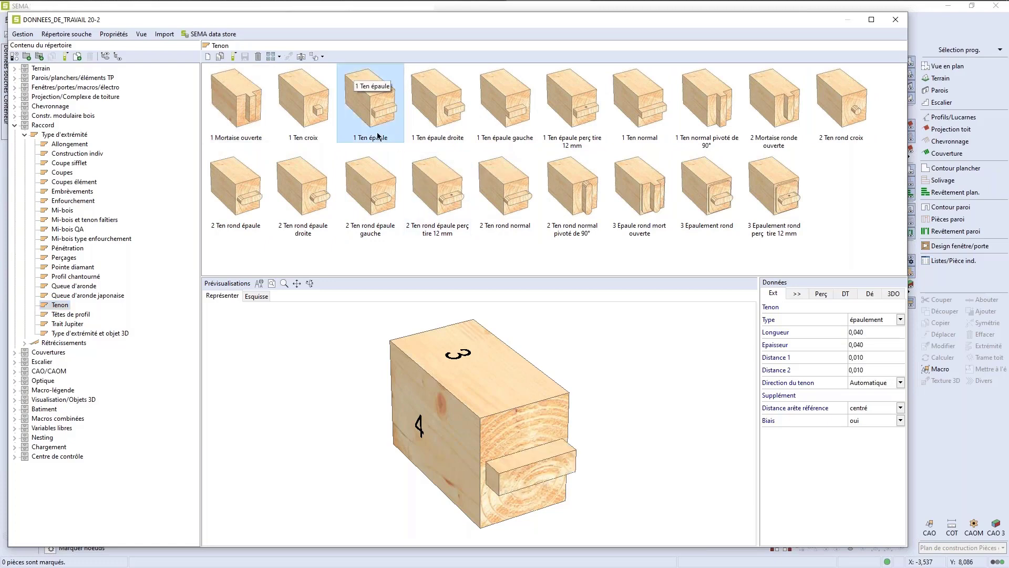
Set the shouldered tenon's length to 0,075 and its thickness to 0,030.
scroll(487, 534, "up", 3)
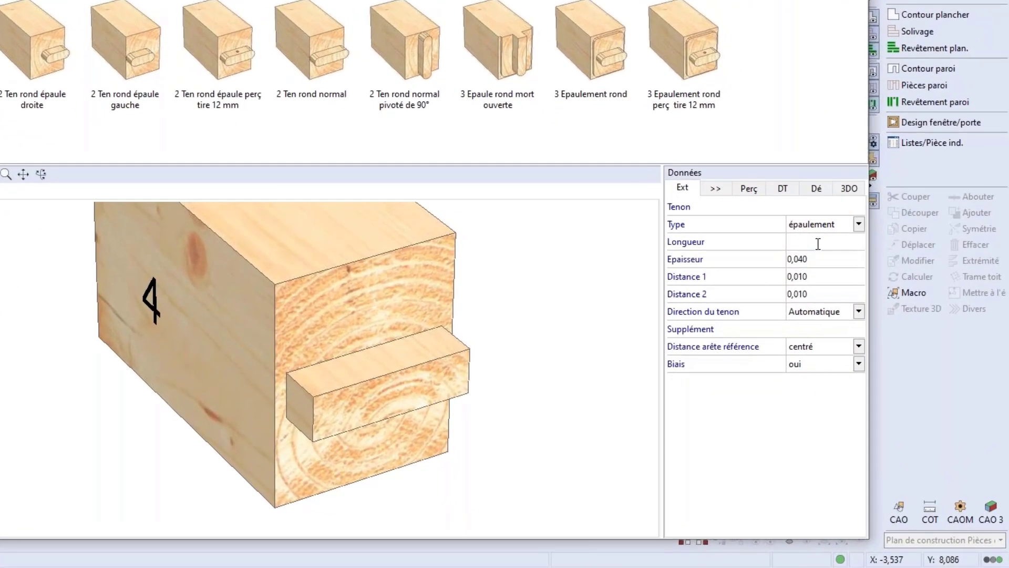
left_click(827, 261)
type("0,075")
key("Tab")
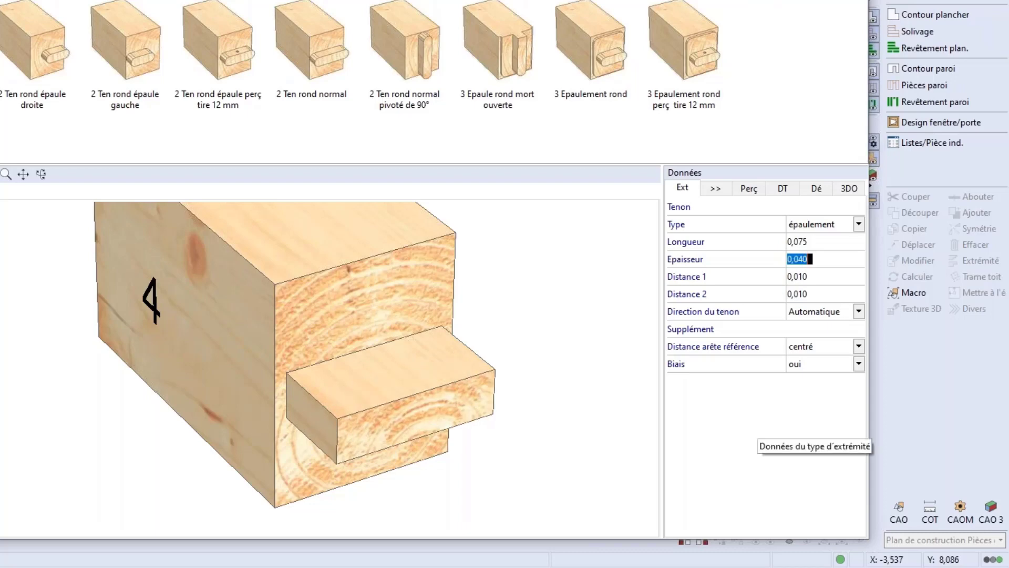
type("0,030")
key("Tab")
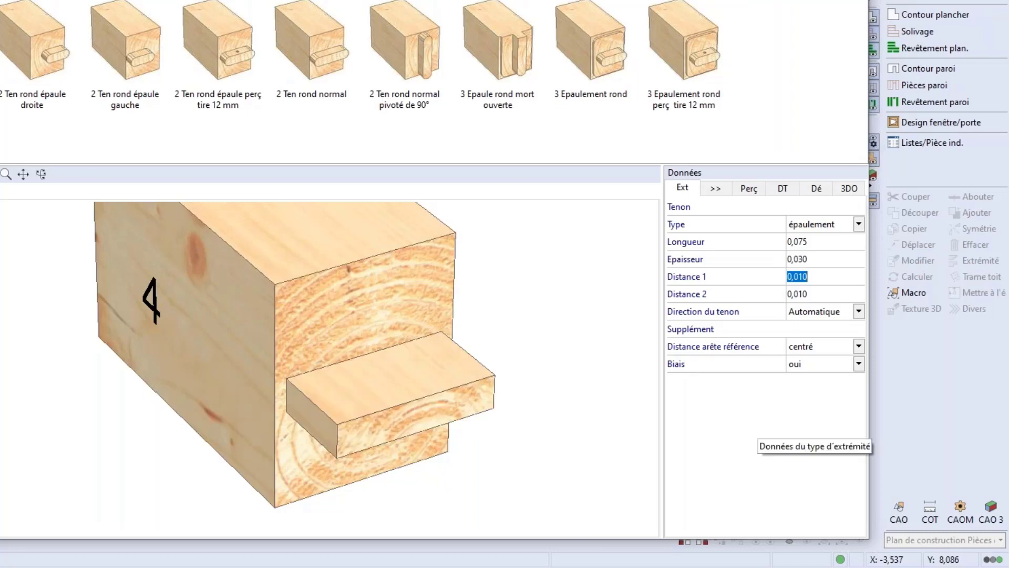
Try a Distance 1 shoulder of 0,050 on the tenon and set it back to 0,010.
scroll(506, 475, "up", 2)
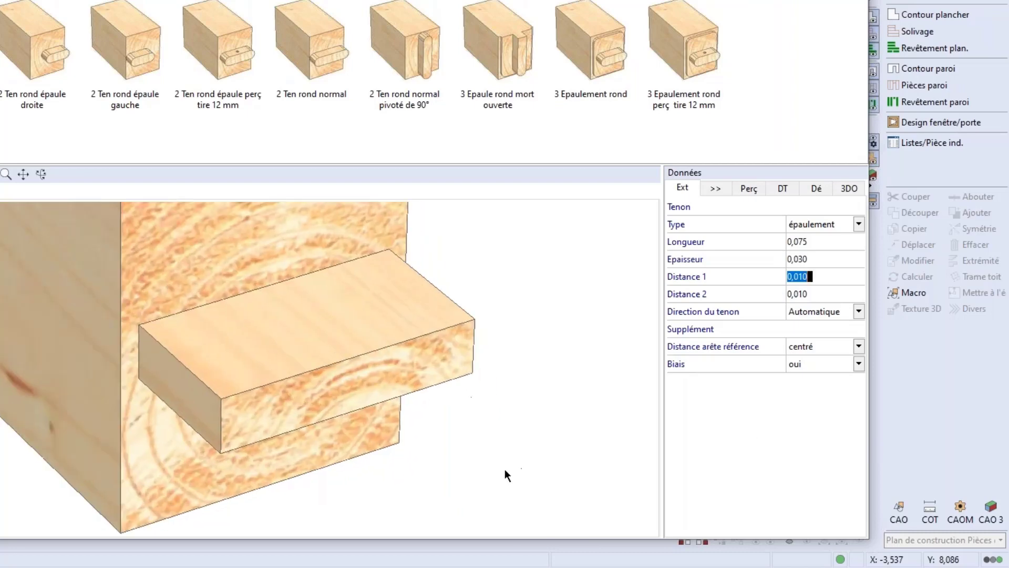
scroll(505, 471, "down", 2)
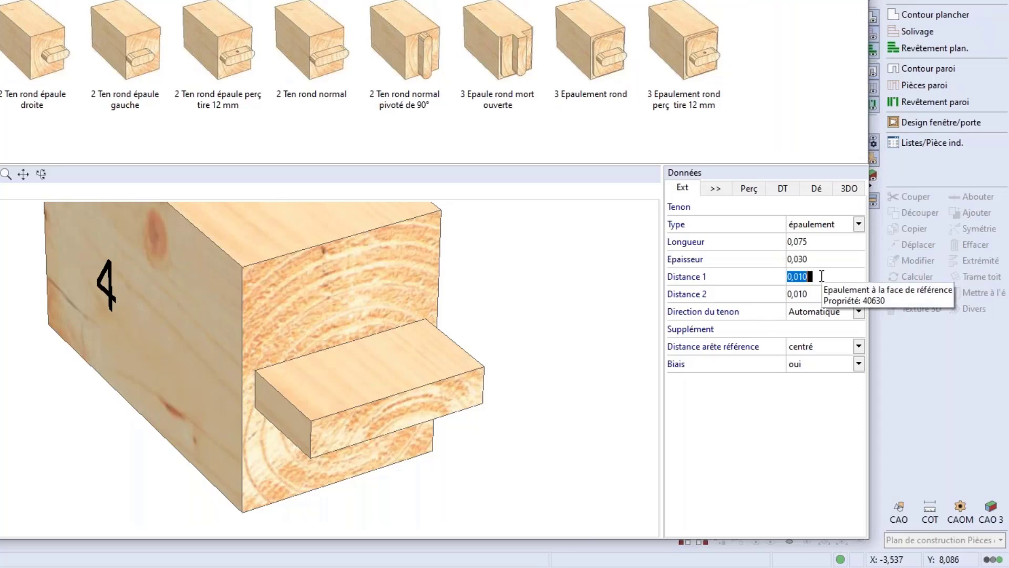
type("0,050")
key("Tab")
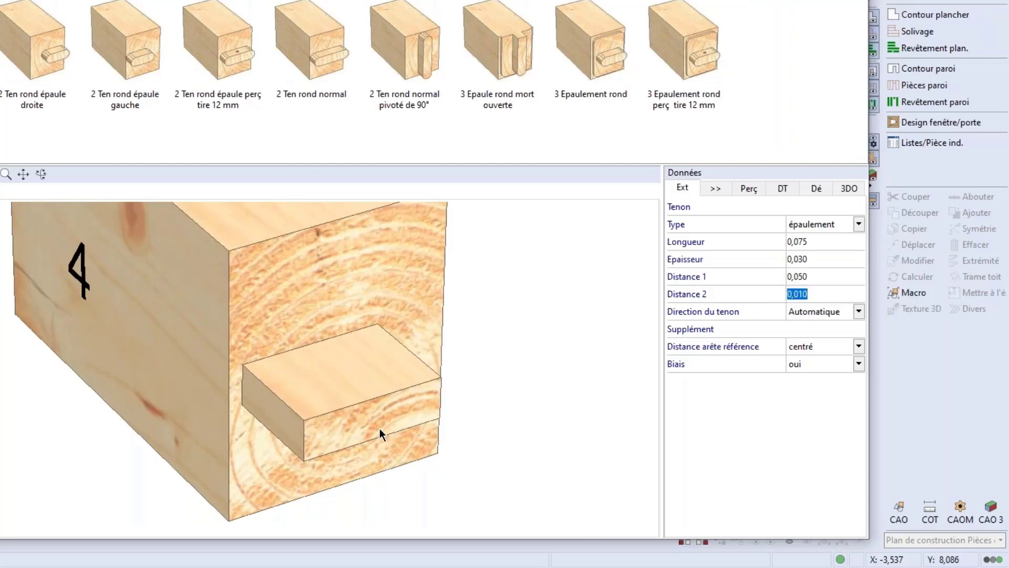
scroll(380, 428, "up", 3)
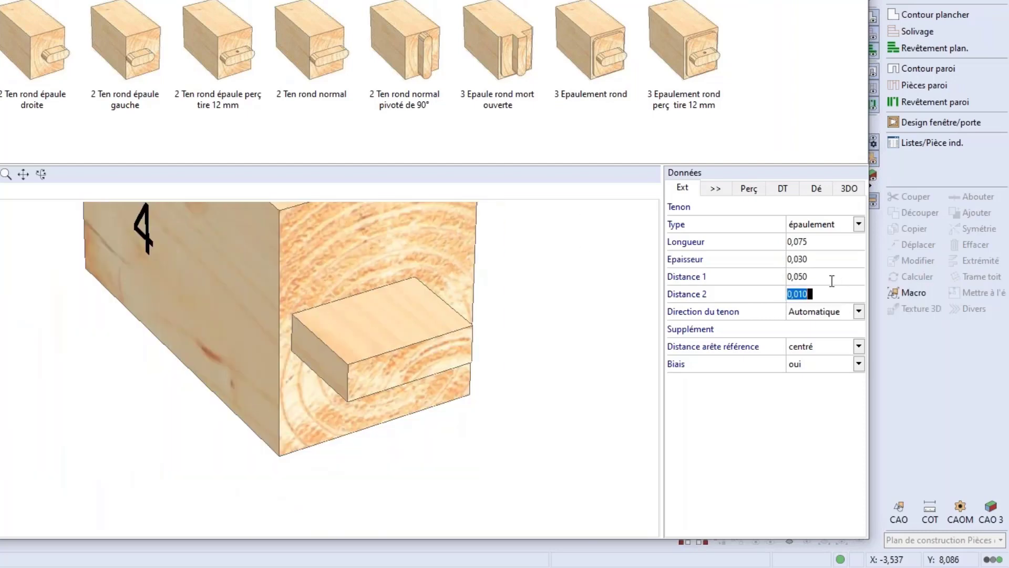
left_click(821, 277)
type("0,010")
key("Tab")
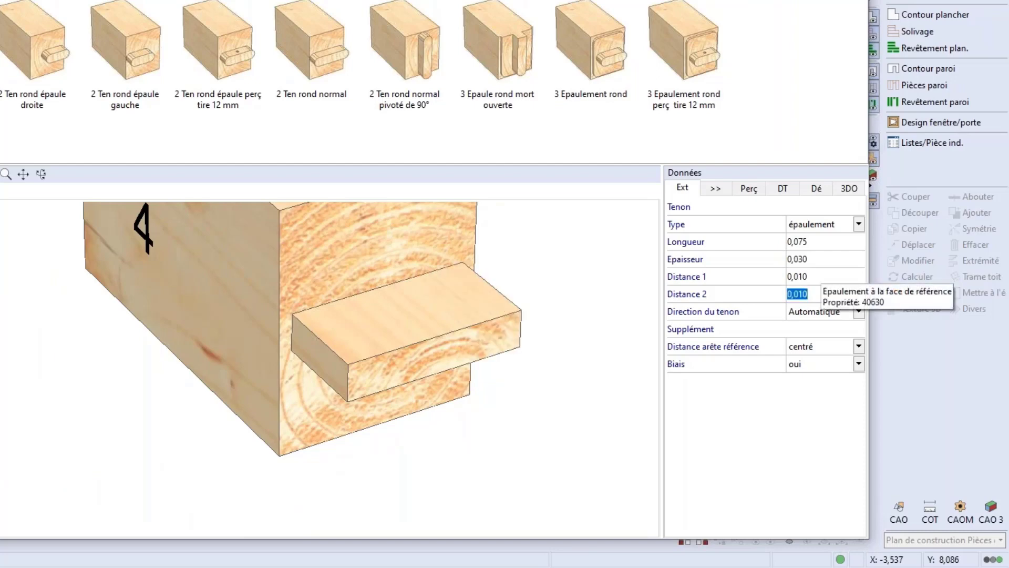
scroll(490, 405, "up", 5)
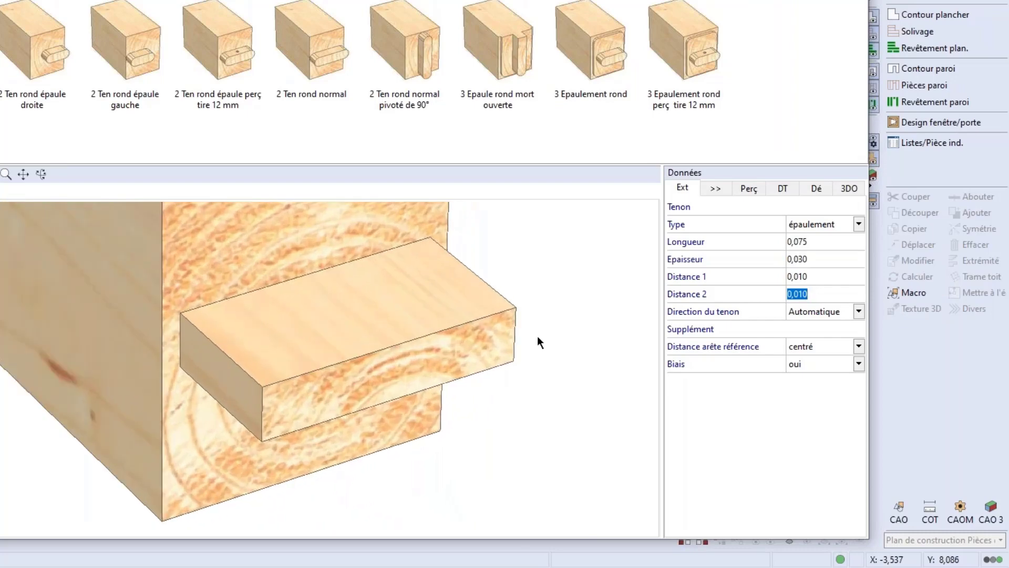
Add two through holes with a diameter of 0,012 to the tenon and check them in the preview.
left_click(755, 187)
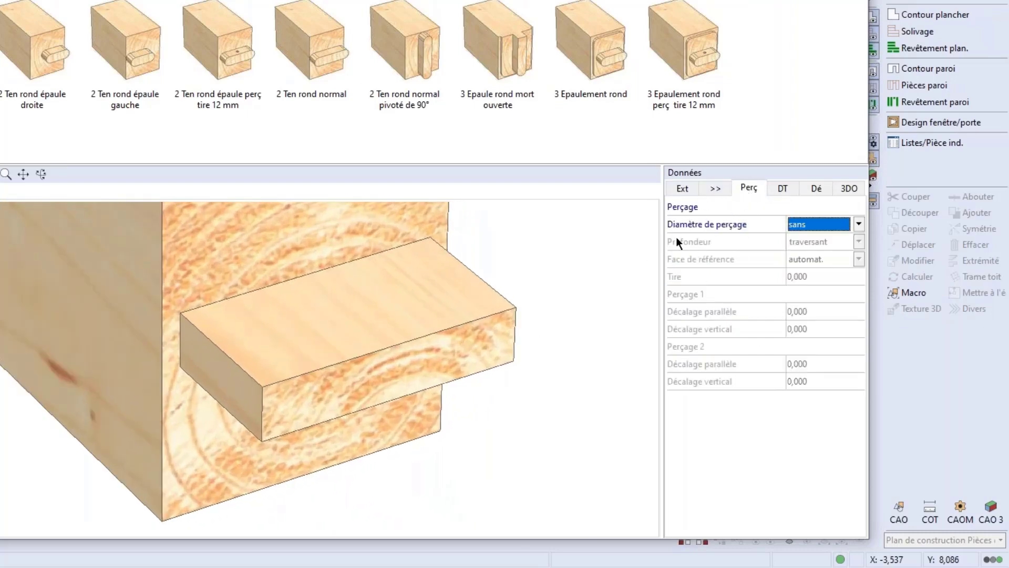
left_click(858, 224)
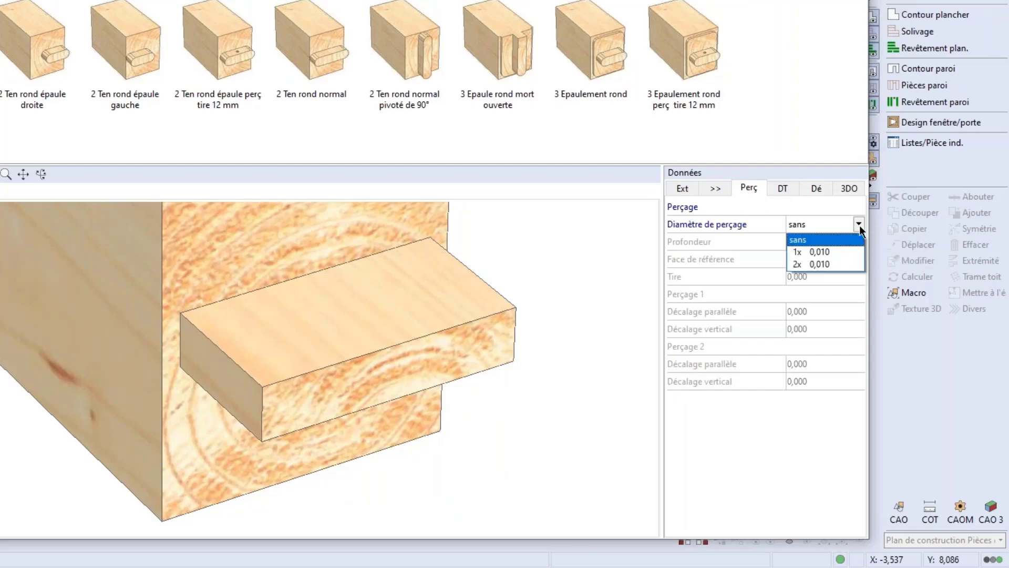
left_click(827, 264)
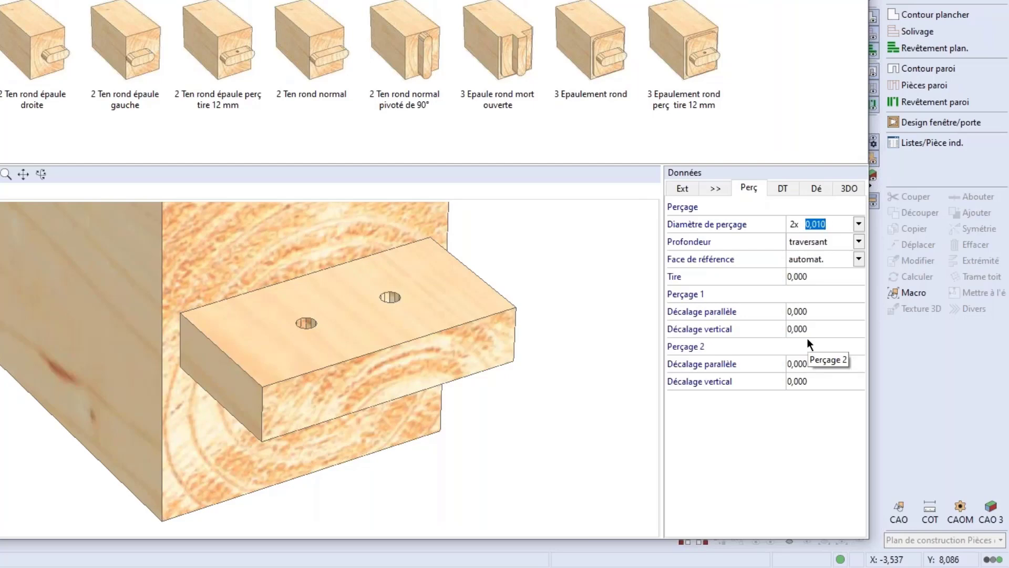
type("0,01")
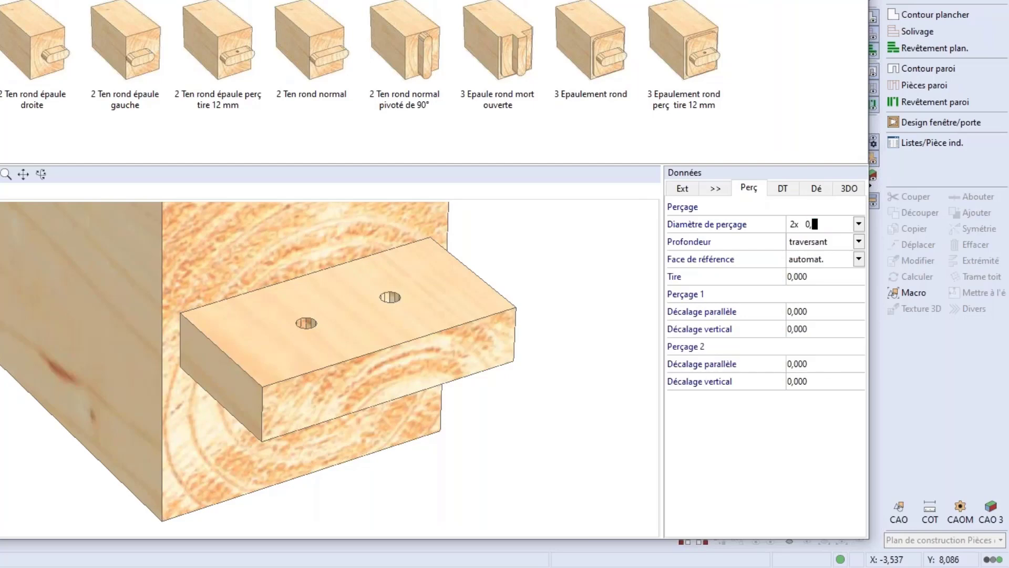
type("2")
key("Return")
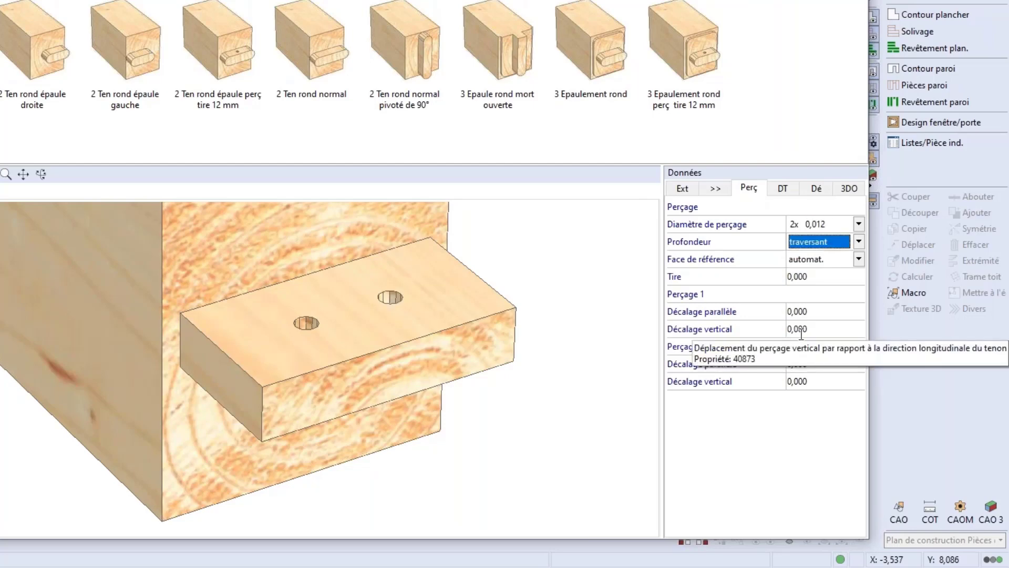
scroll(151, 338, "down", 2)
left_click(41, 174)
left_click_drag(264, 281, 266, 349)
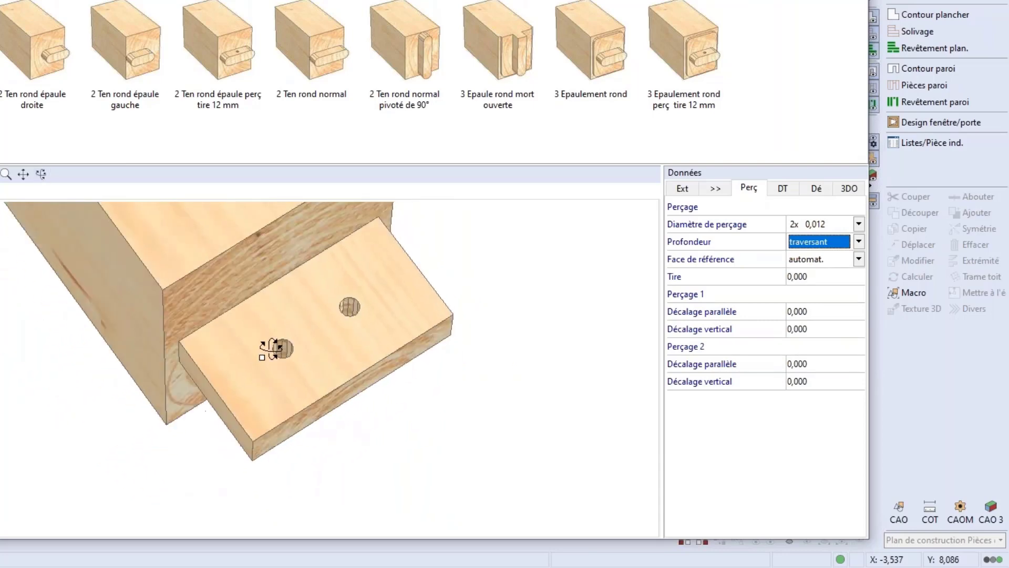
left_click(40, 176)
left_click_drag(241, 330, 253, 299)
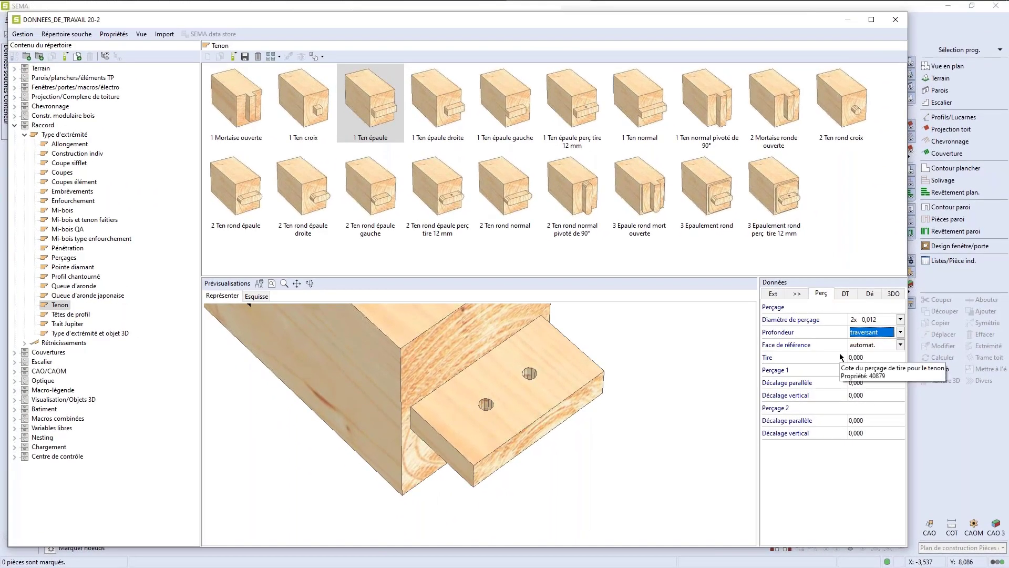
middle_click_drag(651, 434, 681, 453)
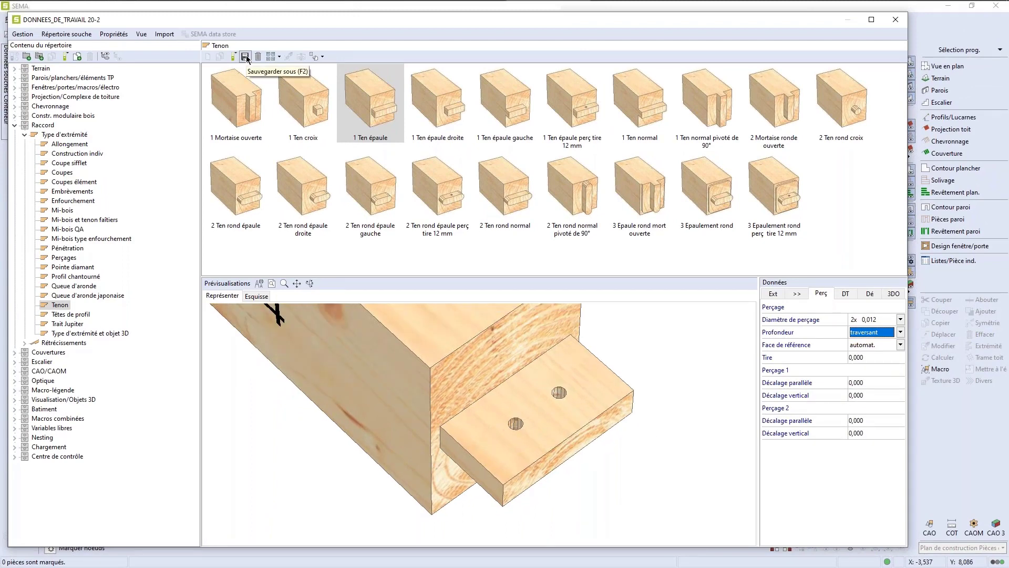
Save the modified tenon as a new end type named INITIATION, without overwriting the original.
left_click(245, 57)
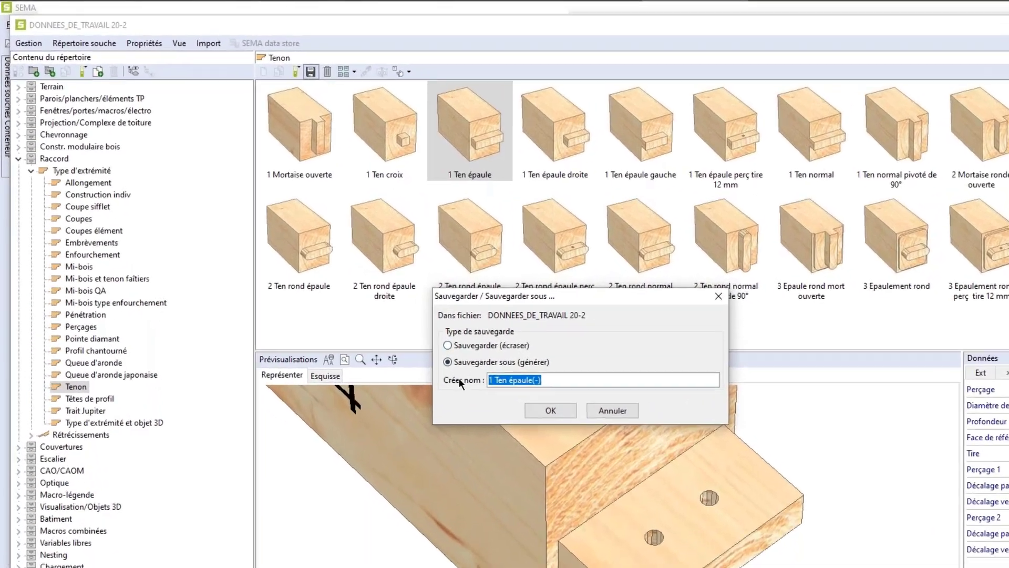
left_click(363, 274)
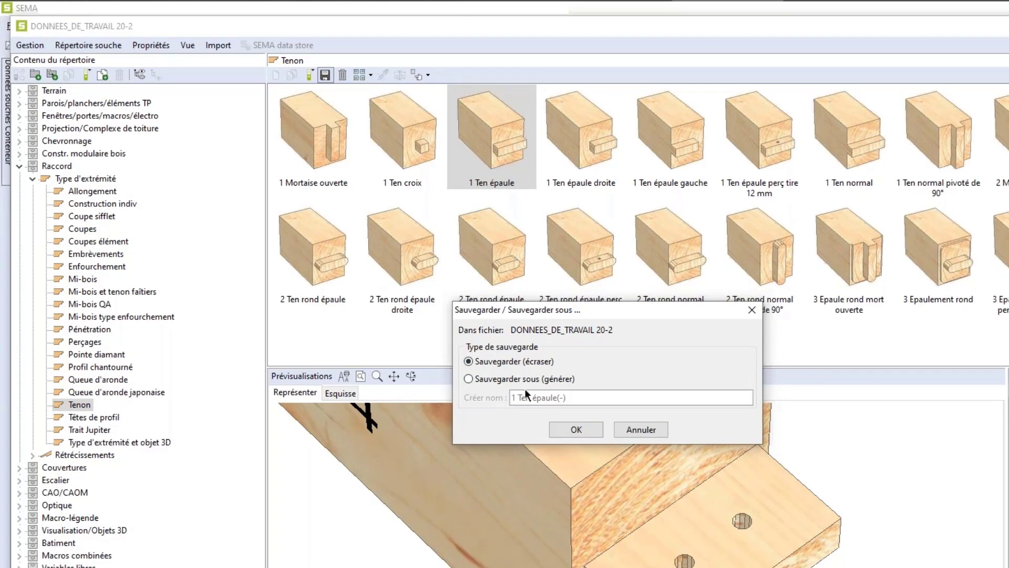
left_click(490, 376)
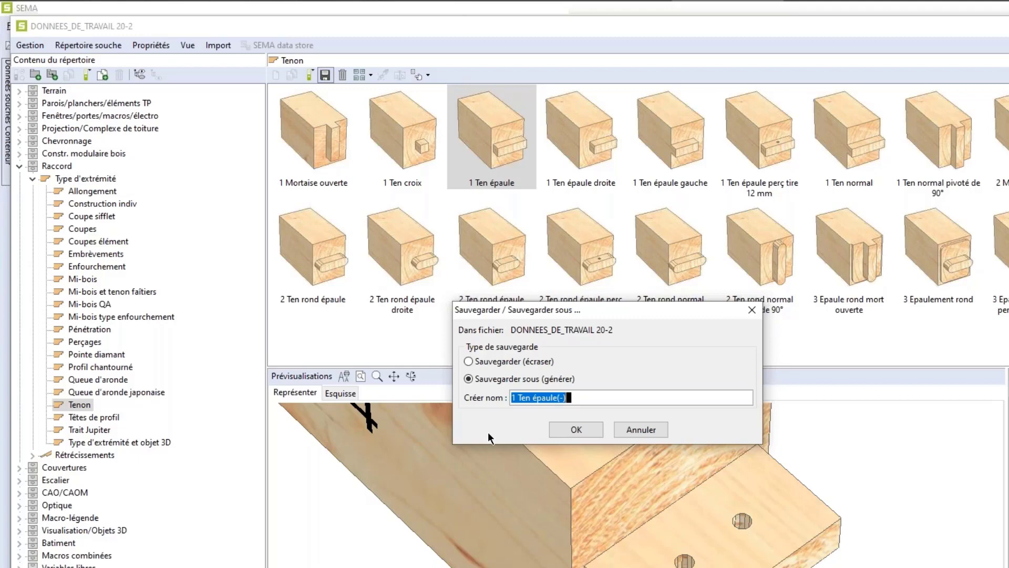
type("INITIA")
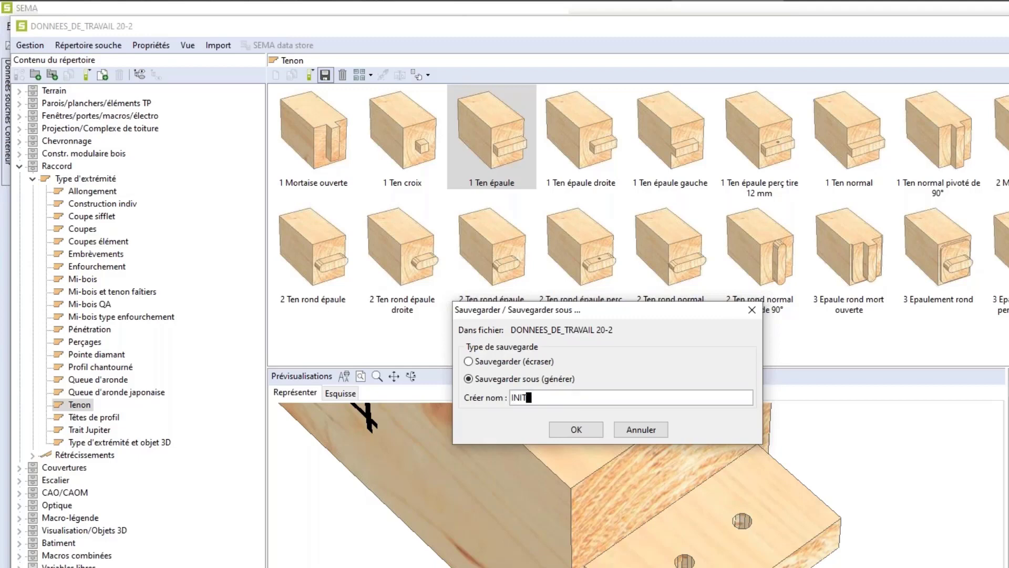
type("TION")
key("Return")
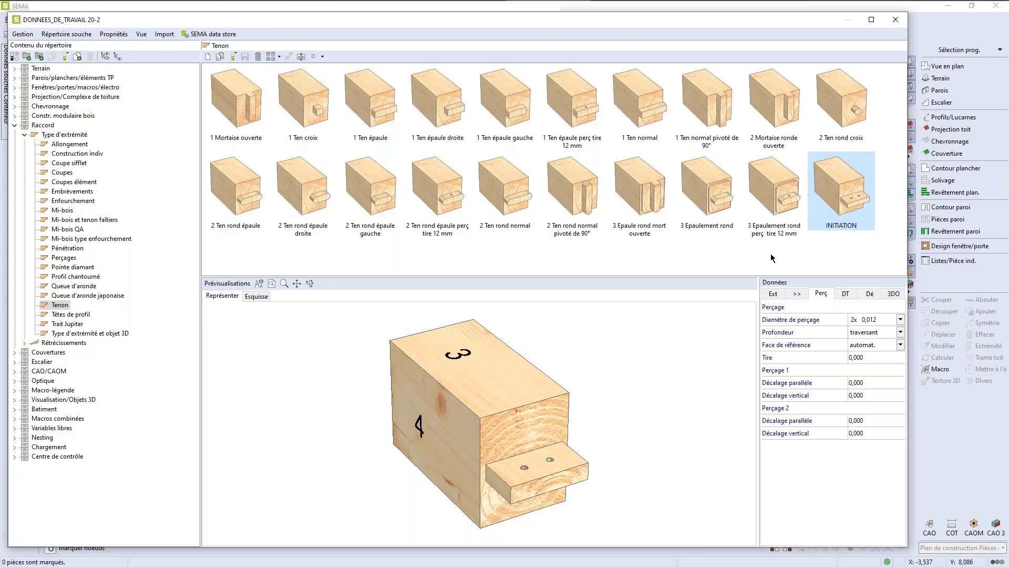
Close the master data manager and return to the Pièces paroi module of the construction plan.
left_click(894, 21)
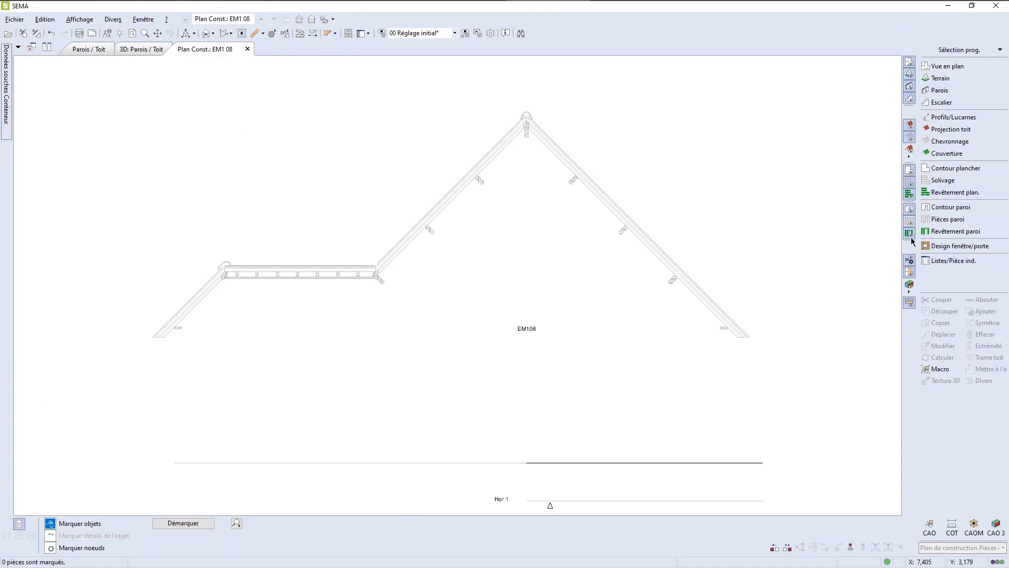
left_click(945, 221)
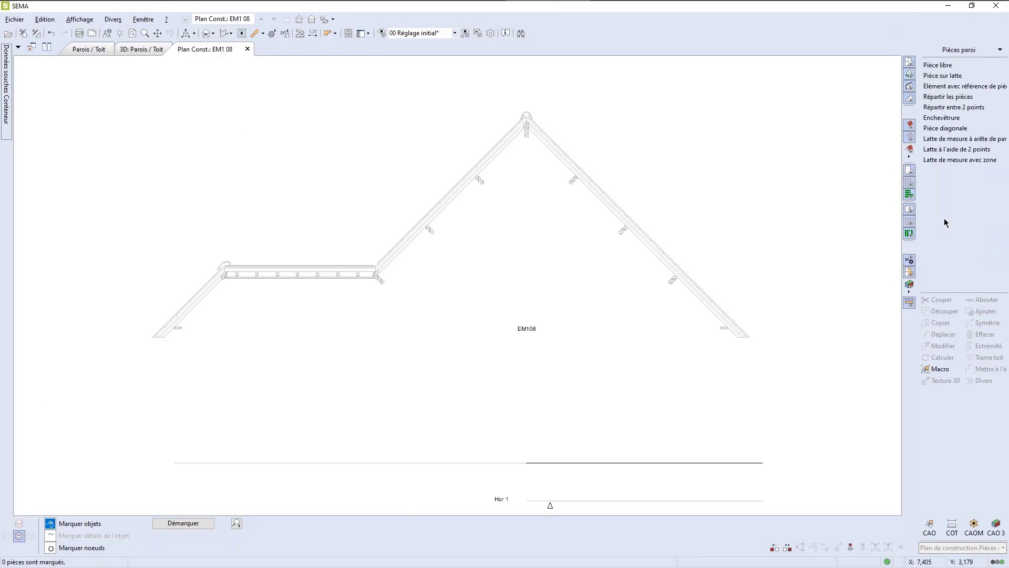
Start a free part based on the Contre-fiche from the Ferme triangulée directory and set its width to 0,200.
left_click(938, 65)
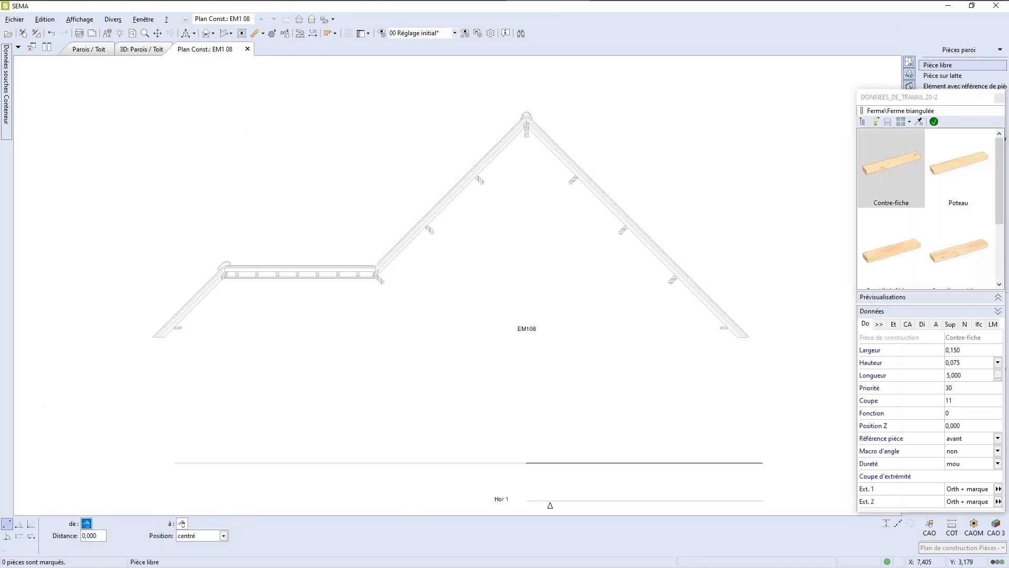
left_click(863, 122)
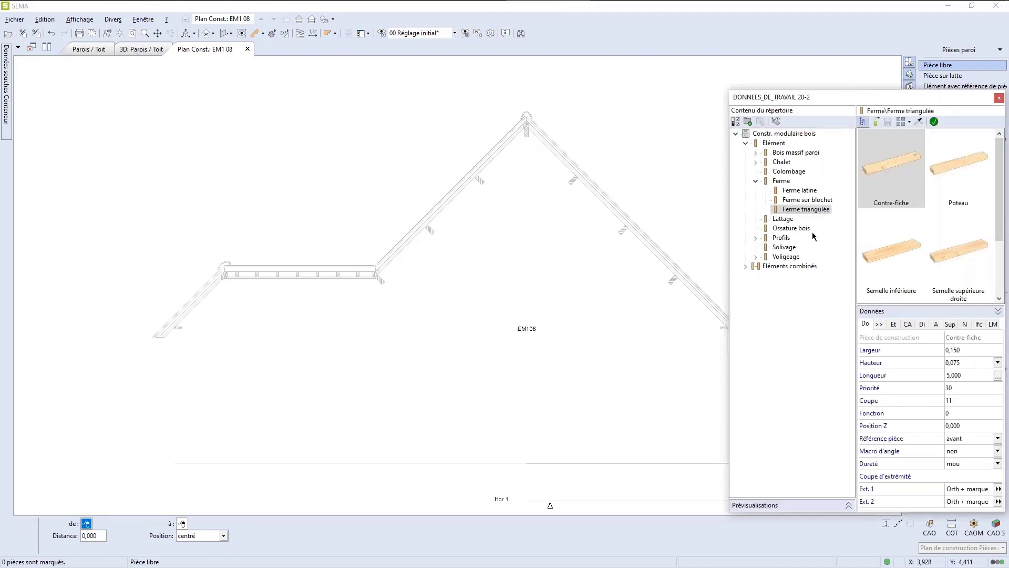
left_click(804, 210)
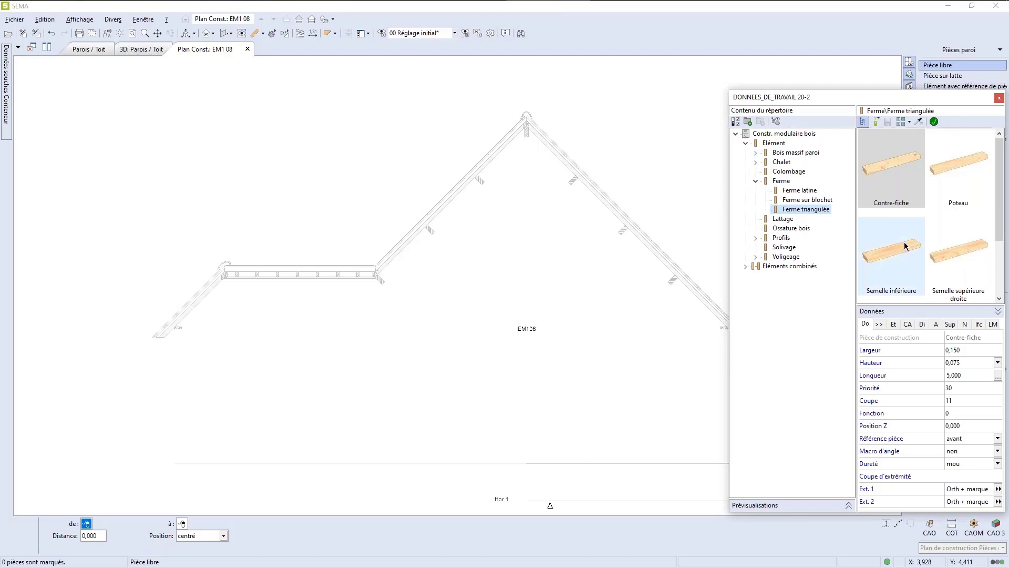
left_click_drag(999, 166, 992, 256)
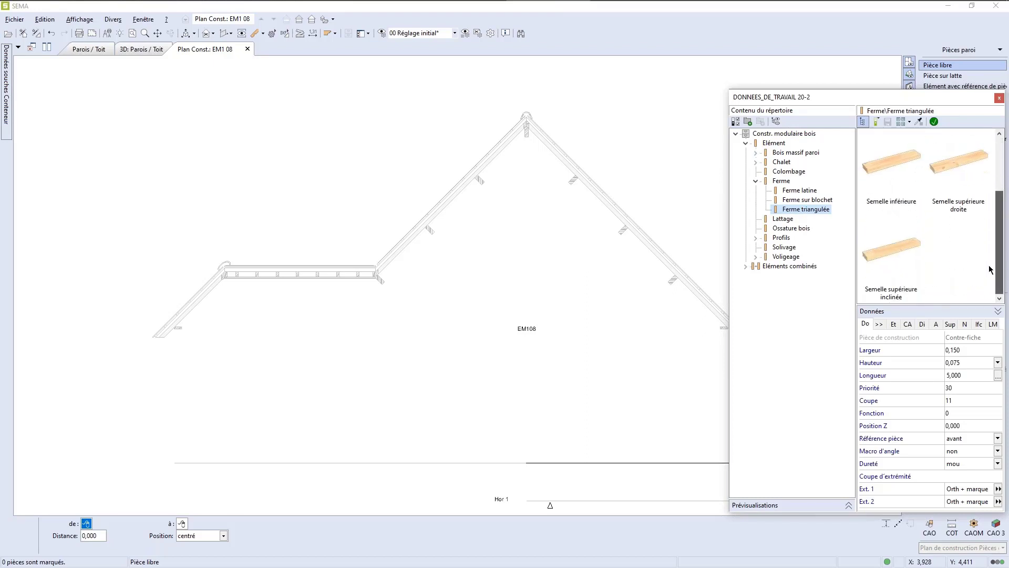
scroll(987, 270, "up", 2)
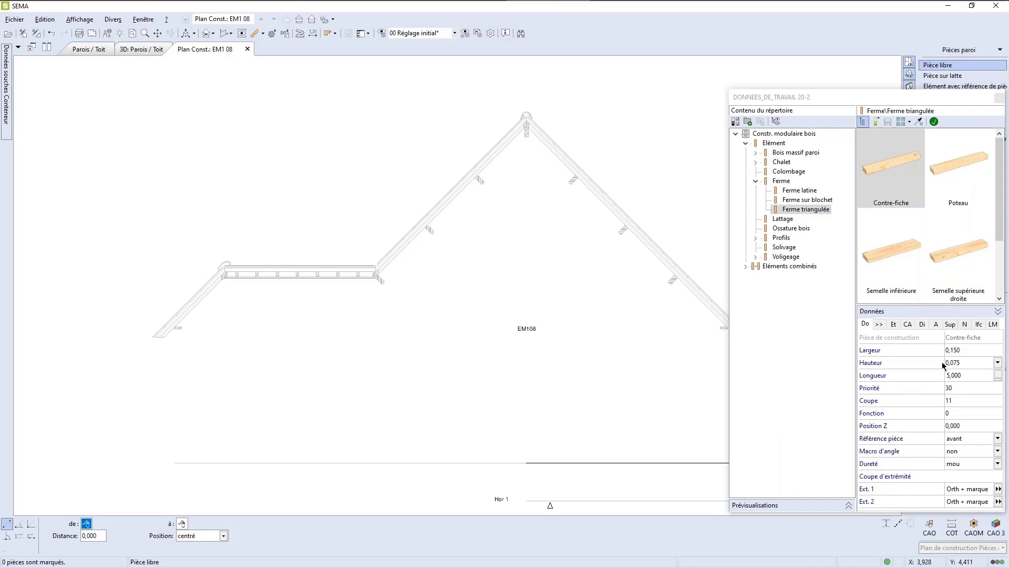
left_click(980, 350)
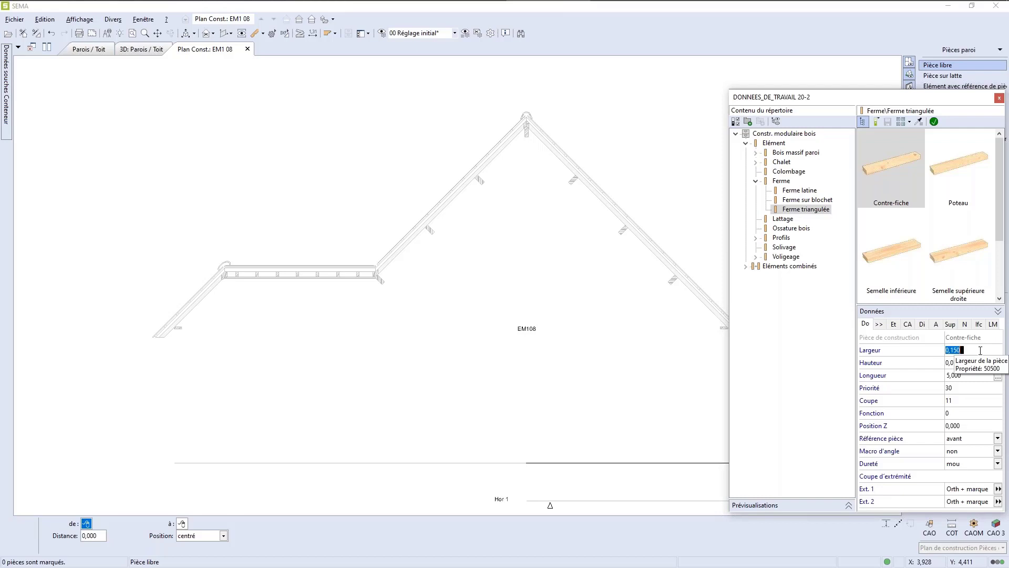
type("0,")
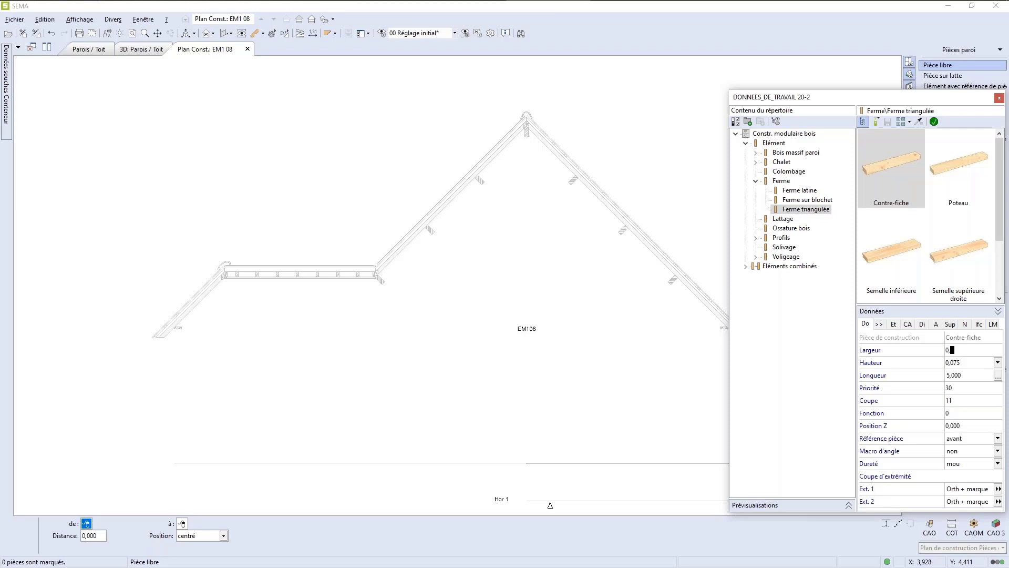
type("2")
key("Return")
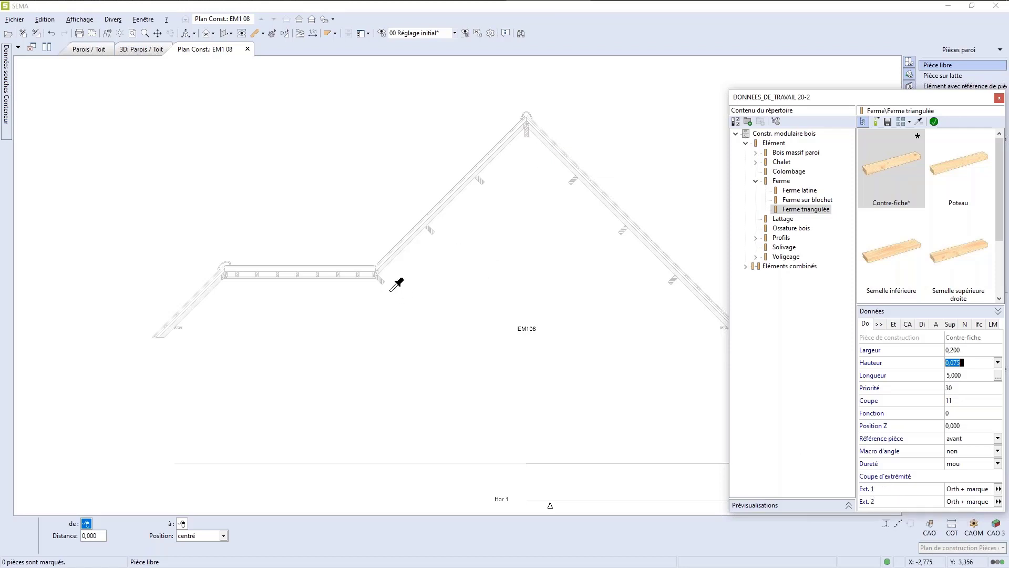
left_click(997, 489)
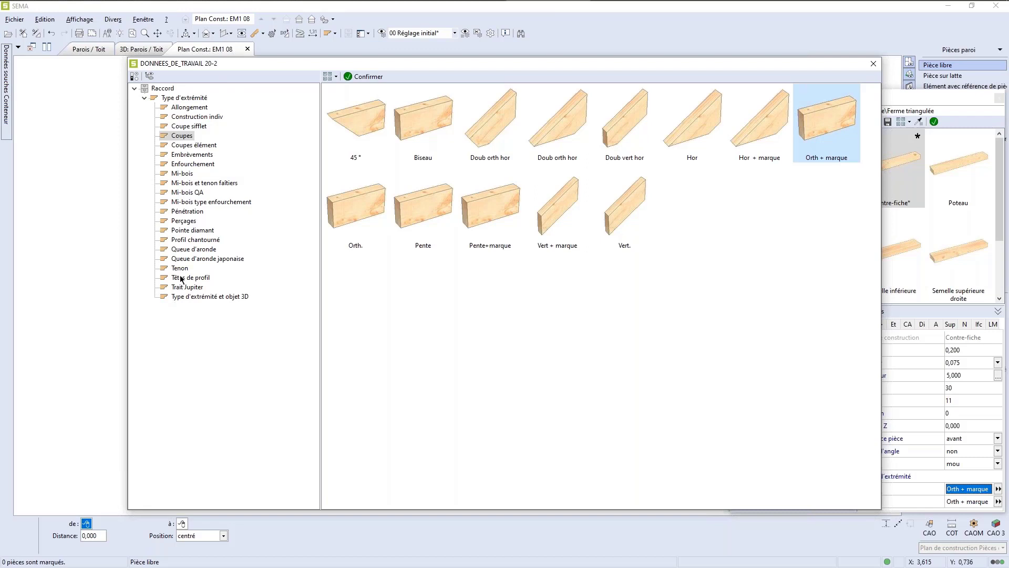
left_click(180, 269)
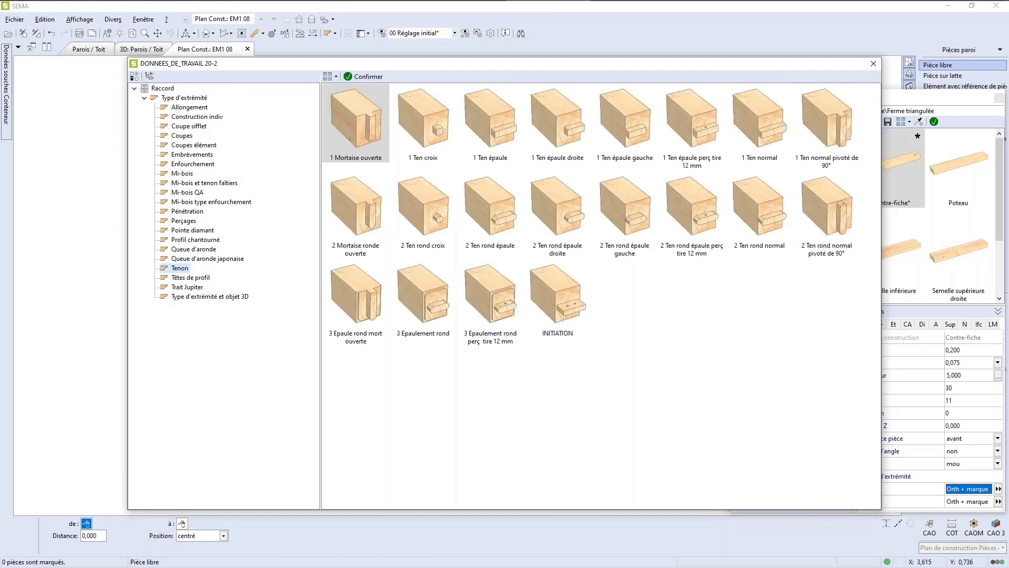
left_click(874, 63)
Assign the INITIATION tenon as the end type for Ext. 2 of the Contre-fiche.
left_click(998, 502)
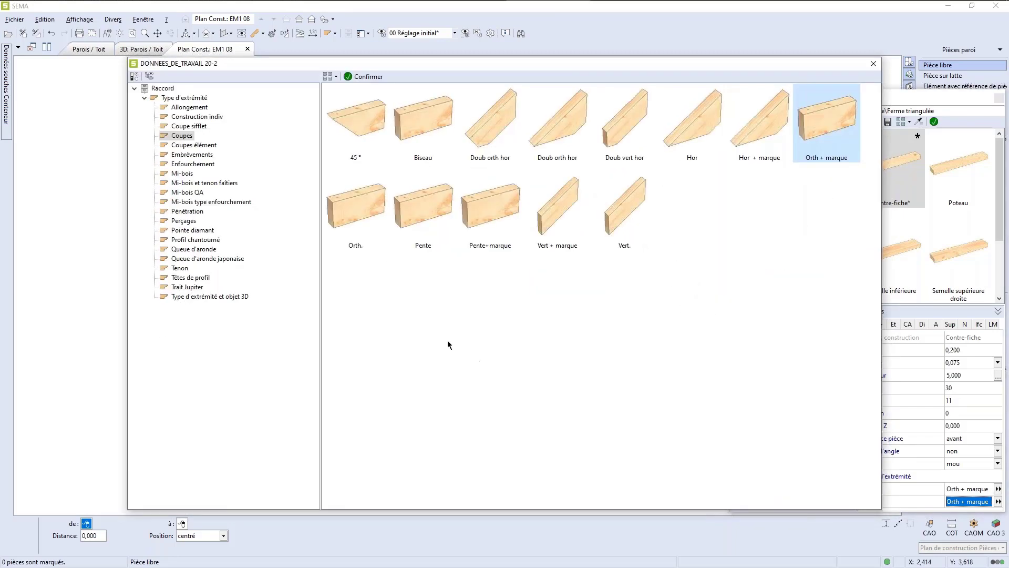
left_click(185, 272)
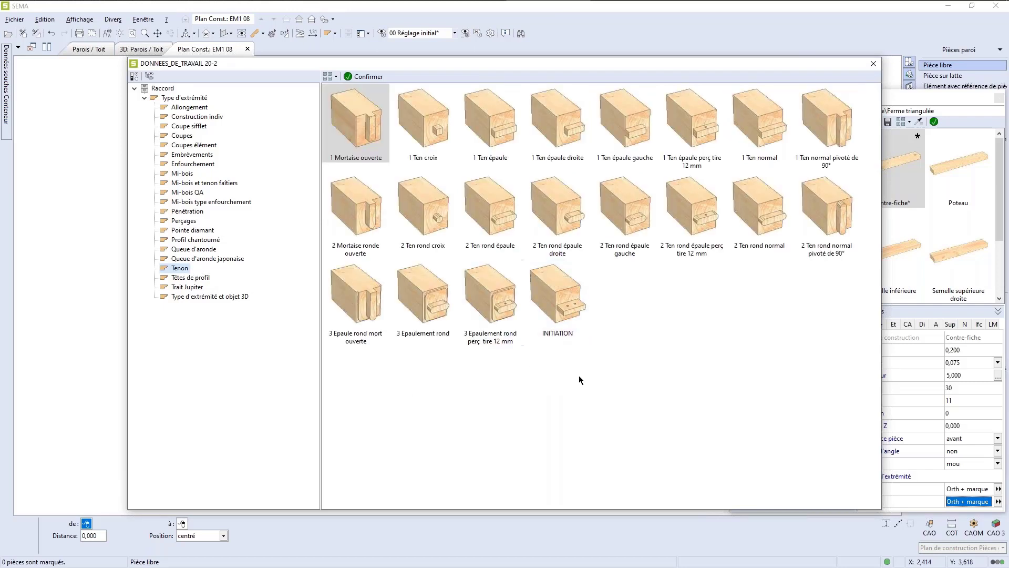
double_click(566, 299)
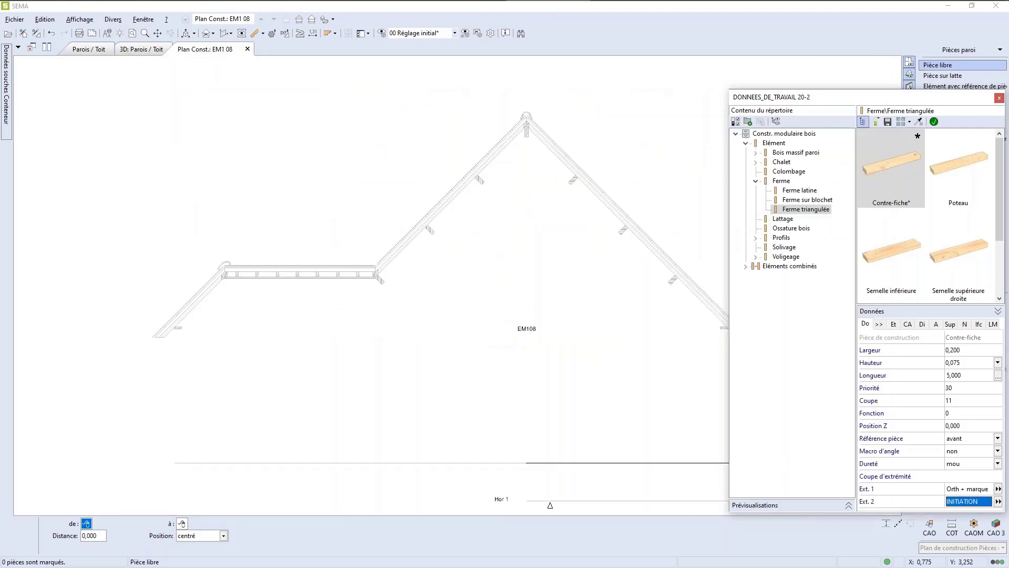
Examine the part's tenoned end and overall shape in the 3D preview.
left_click(848, 505)
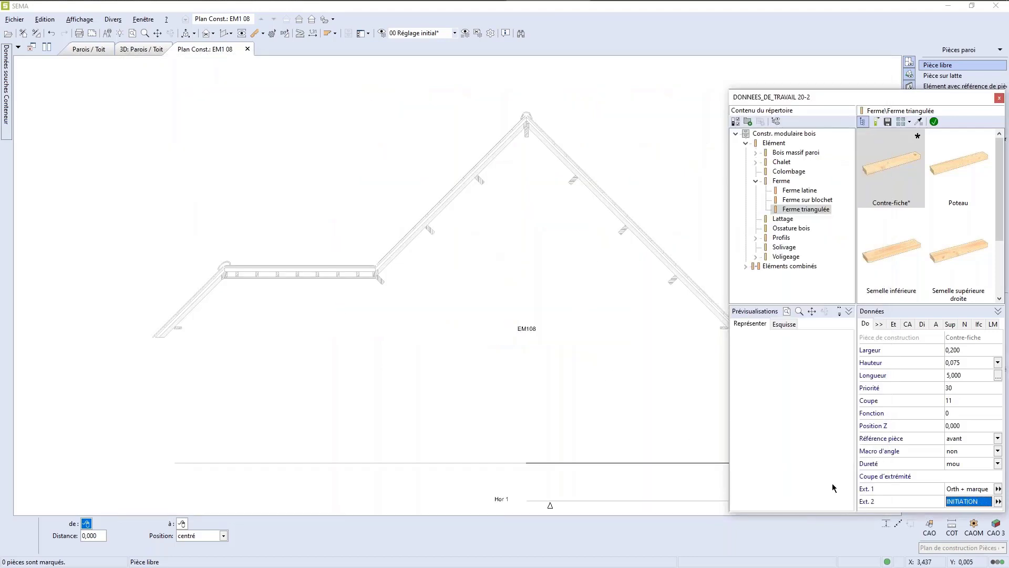
scroll(842, 402, "up", 5)
scroll(843, 412, "down", 5)
scroll(843, 413, "up", 4)
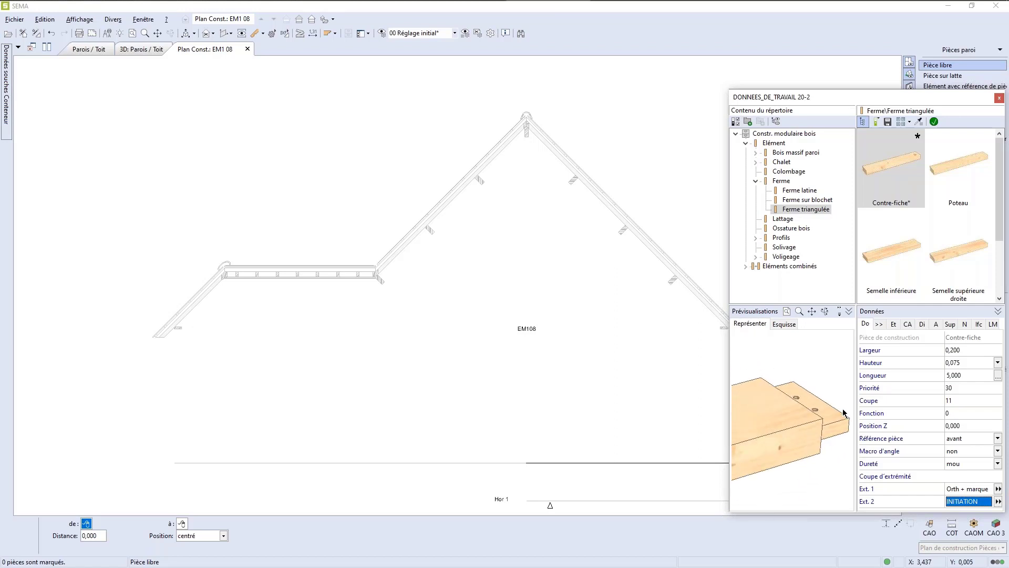
scroll(843, 412, "down", 3)
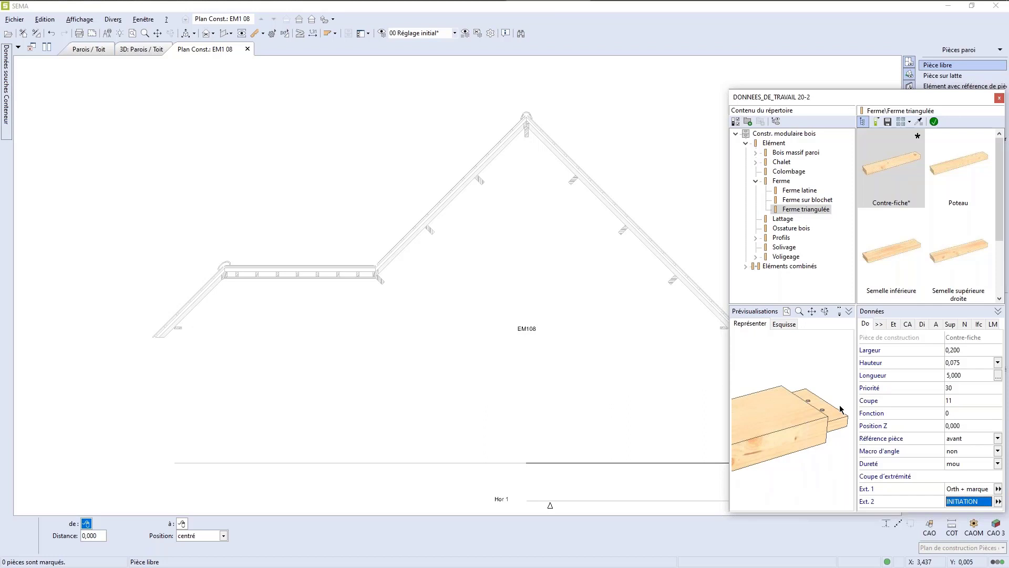
scroll(840, 409, "down", 6)
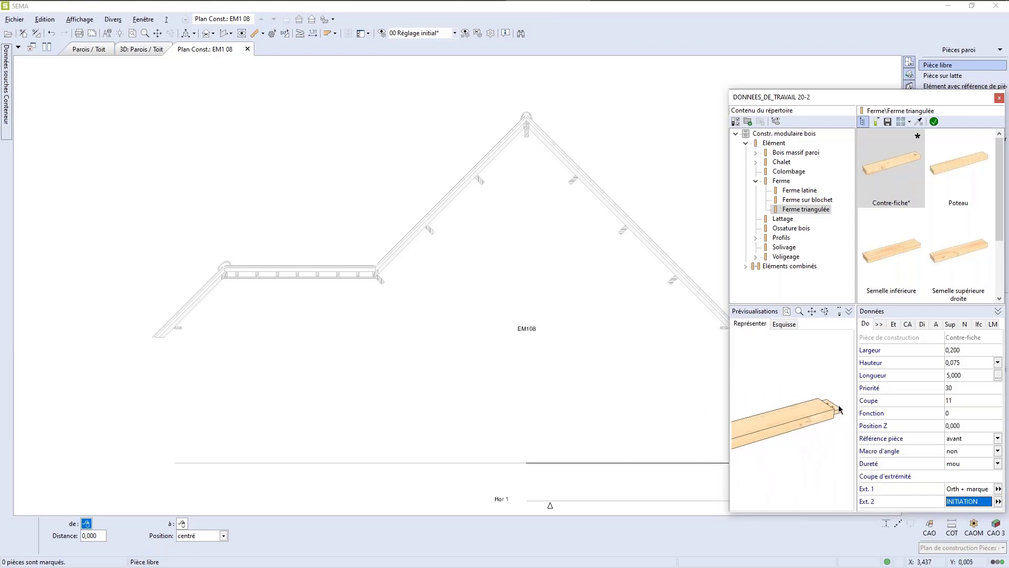
scroll(839, 407, "down", 2)
scroll(839, 408, "up", 2)
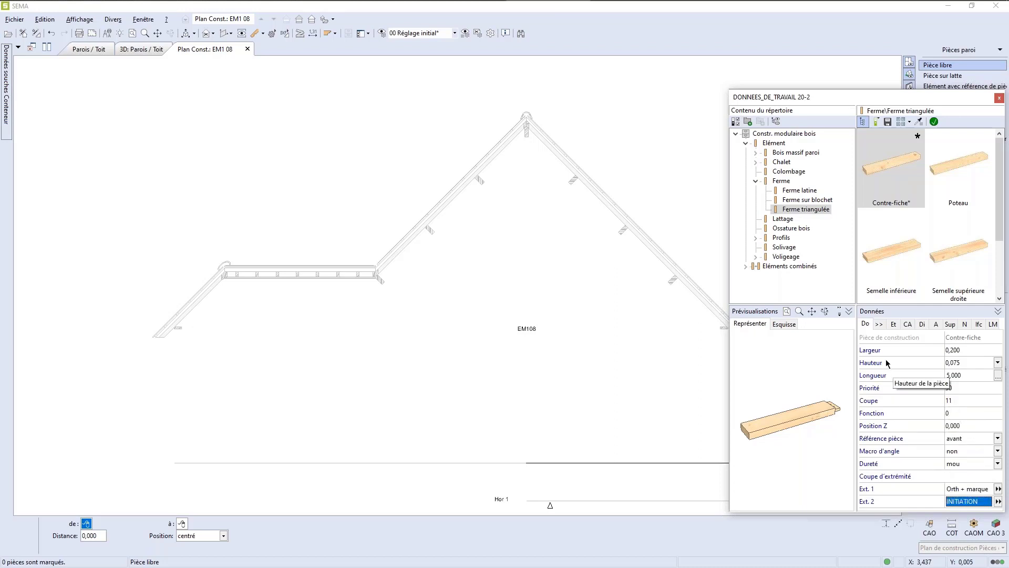
Review the part's width, height and hardness options, keeping Dureté at mou.
left_click(962, 350)
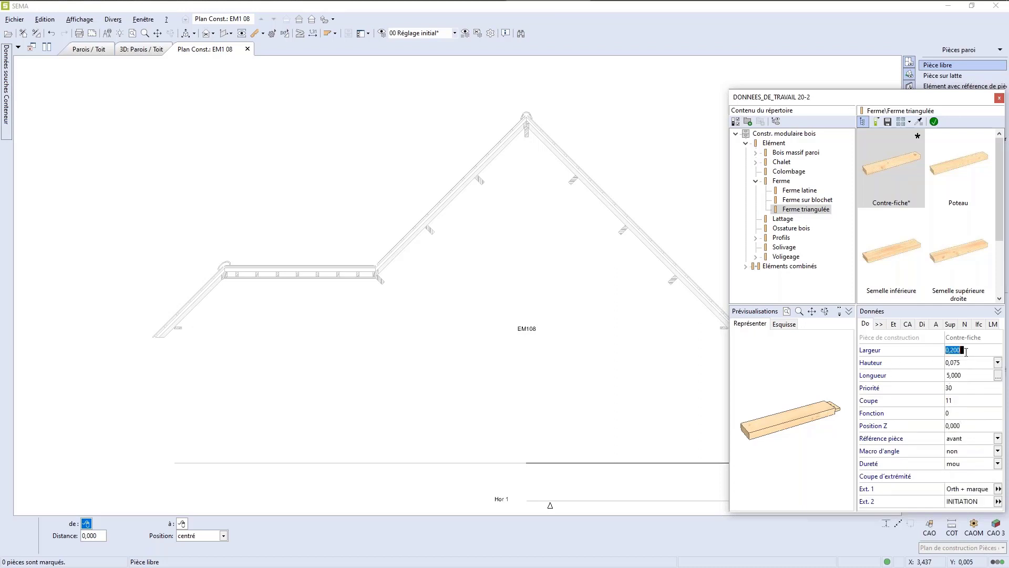
left_click(970, 363)
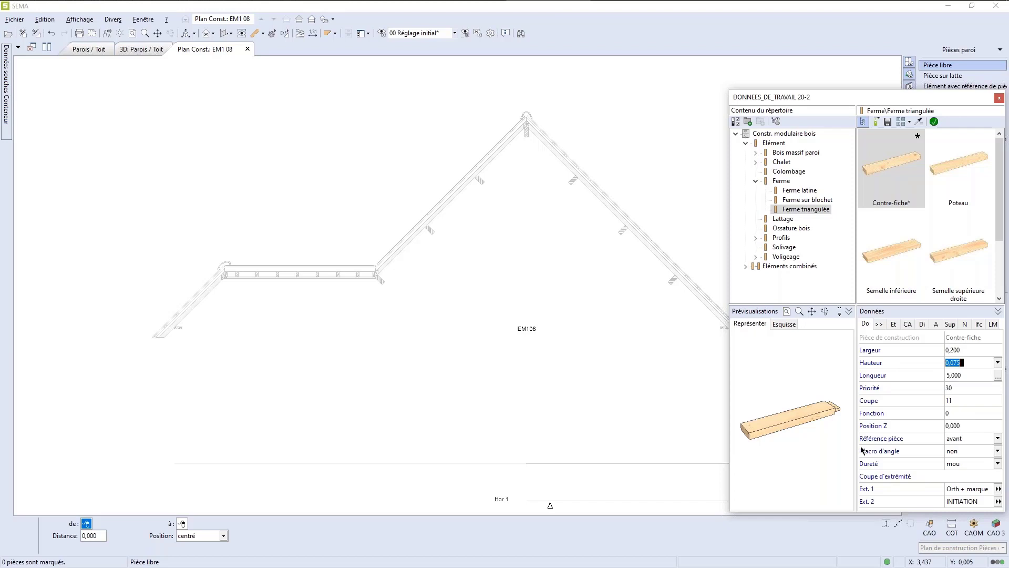
left_click(998, 464)
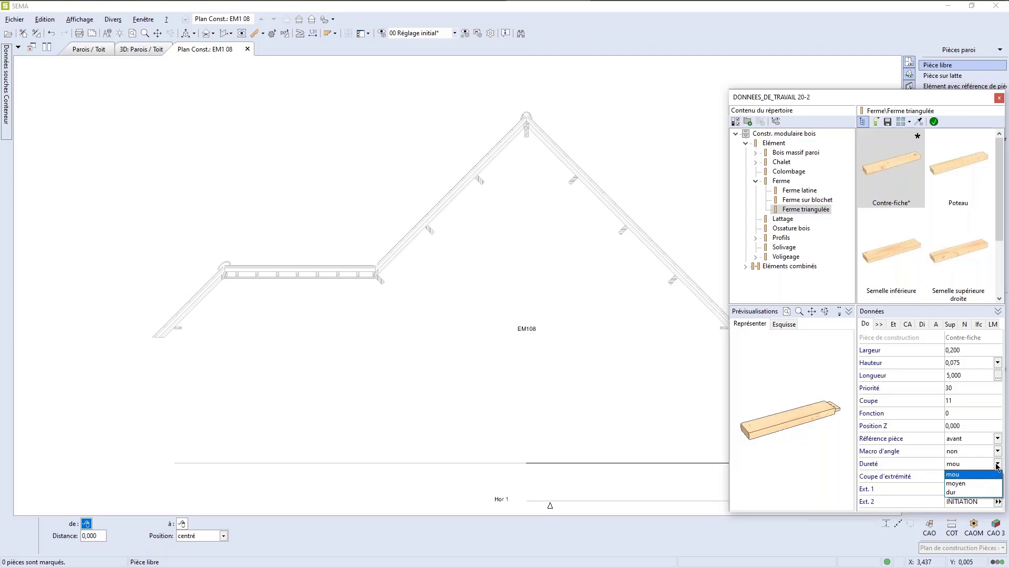
left_click(971, 478)
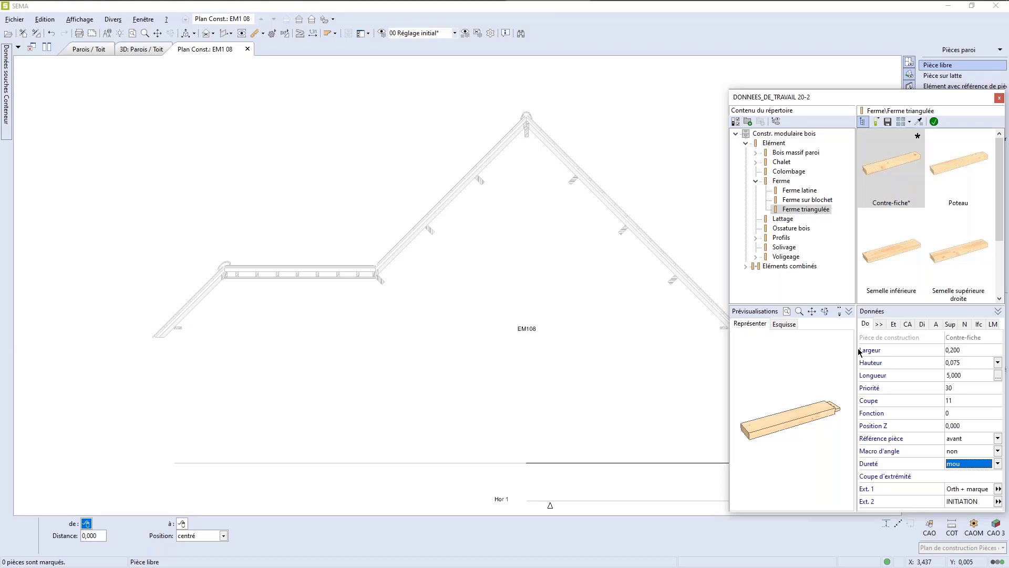
Set the part's Désignation in the material list data to Arbalétrier.
left_click(993, 324)
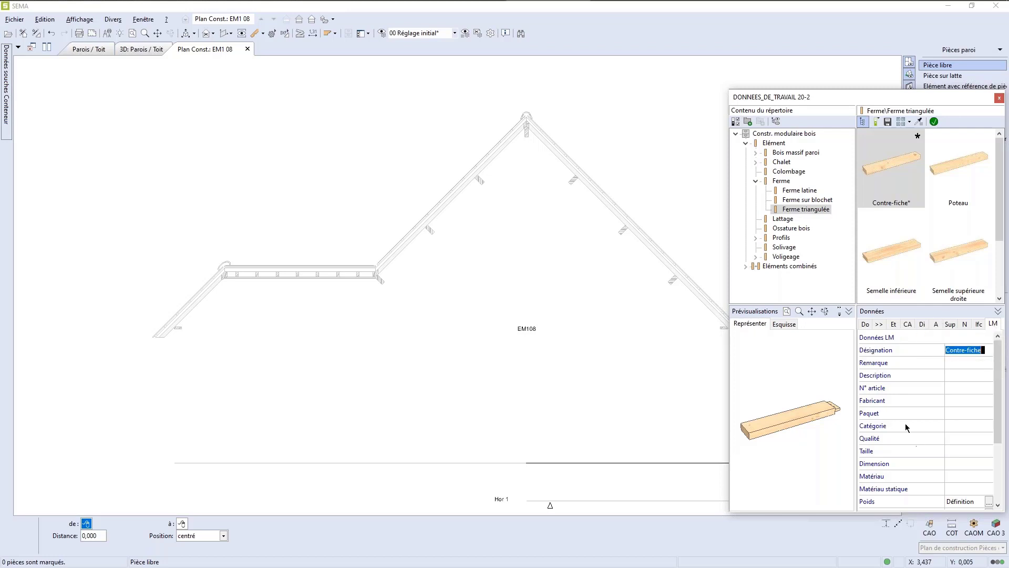
type("Arbalétrier")
key("Return")
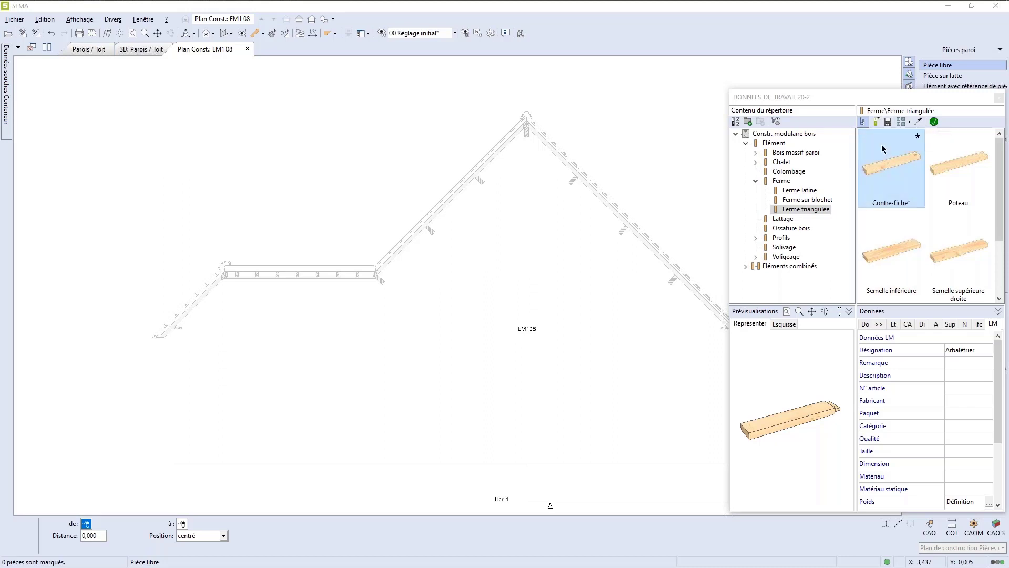
Save the modified Contre-fiche as a new part named ARBA INITIATION, without overwriting the original.
left_click(887, 123)
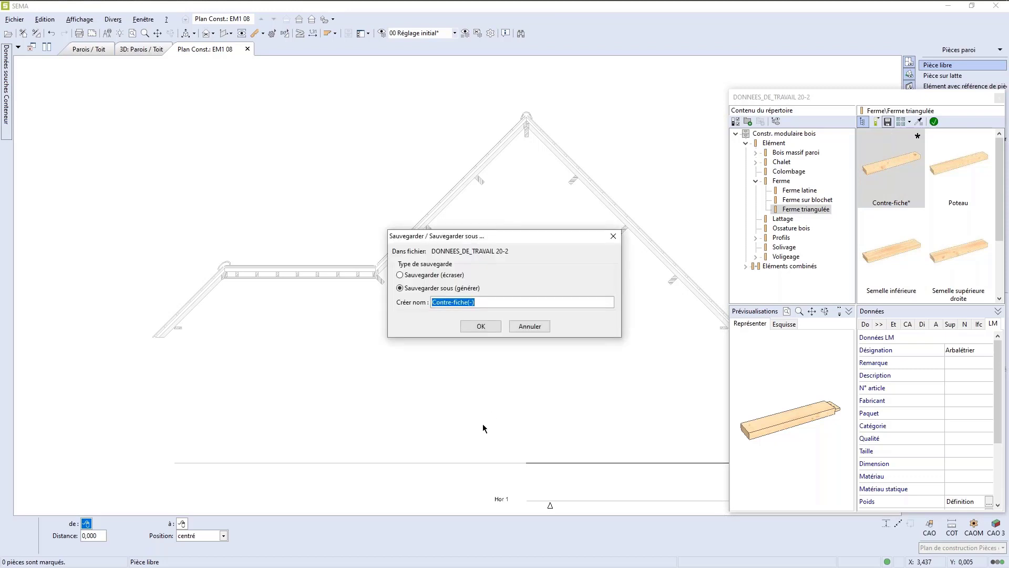
key("BackSpace")
type("ARBA INITIATION")
left_click(480, 326)
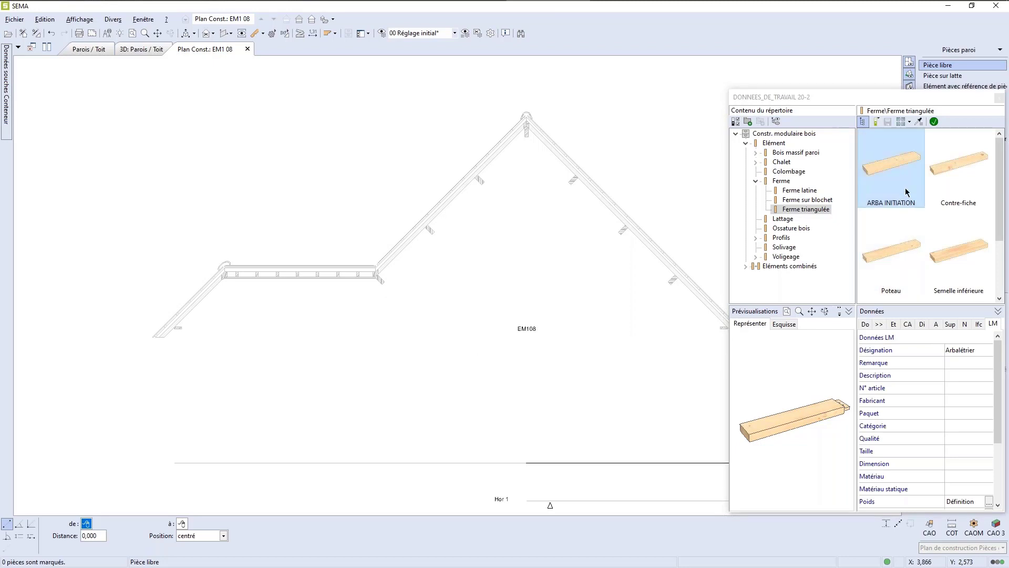
Set the Référence pièce of ARBA INITIATION to centré and save the part by overwriting it.
left_click(865, 324)
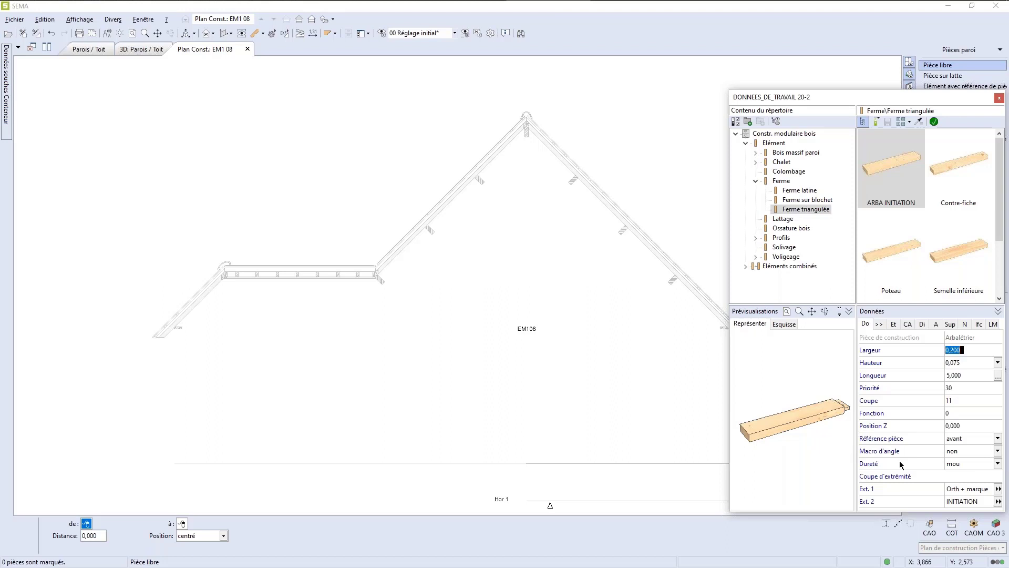
mouse_move(911, 455)
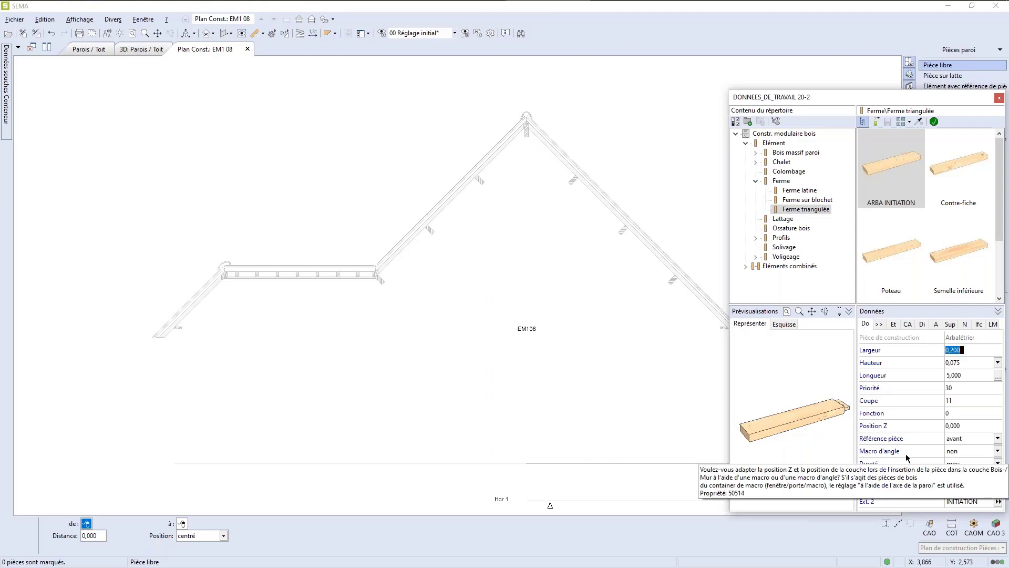
left_click(997, 438)
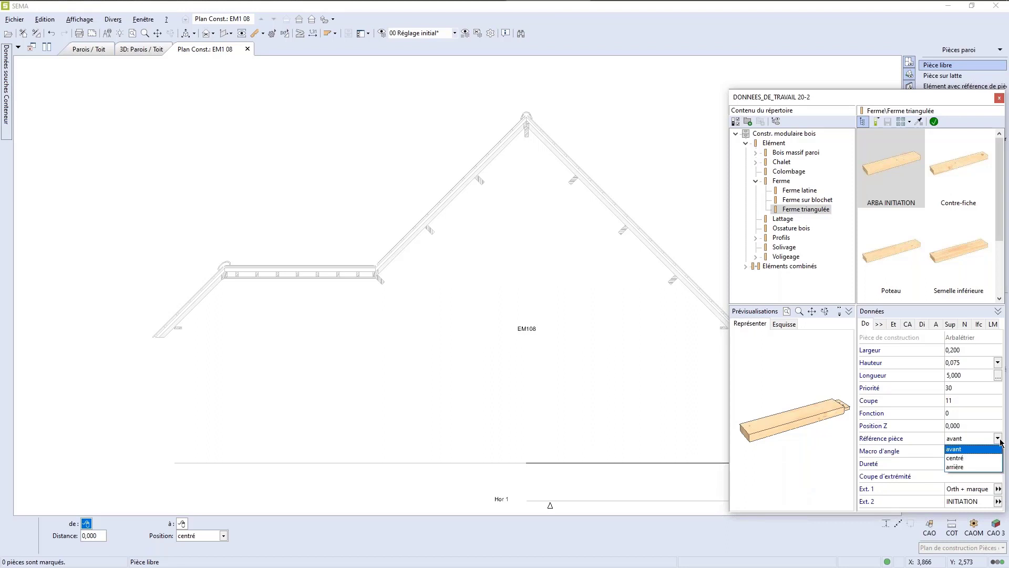
left_click(956, 458)
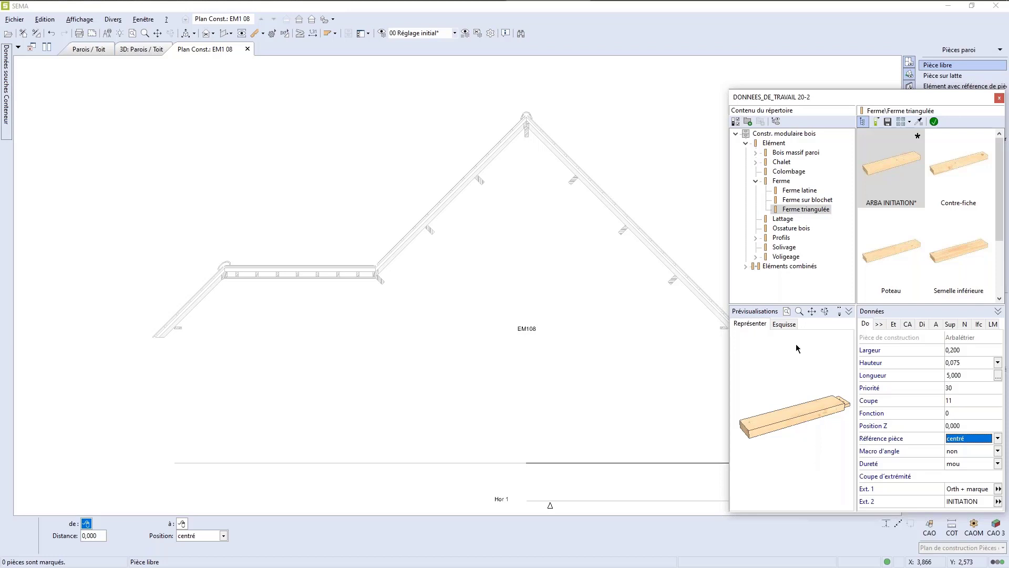
left_click(887, 122)
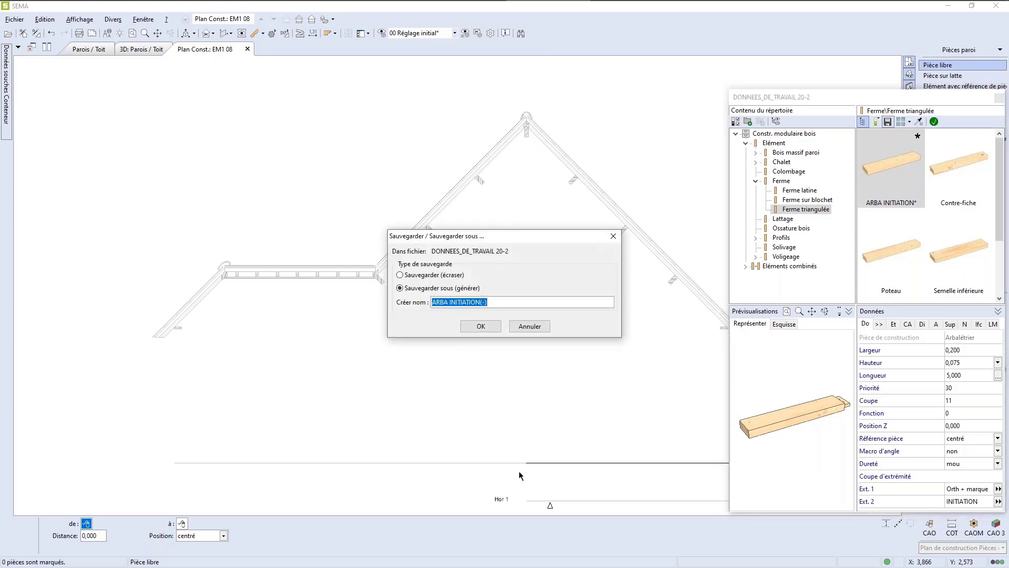
left_click(422, 278)
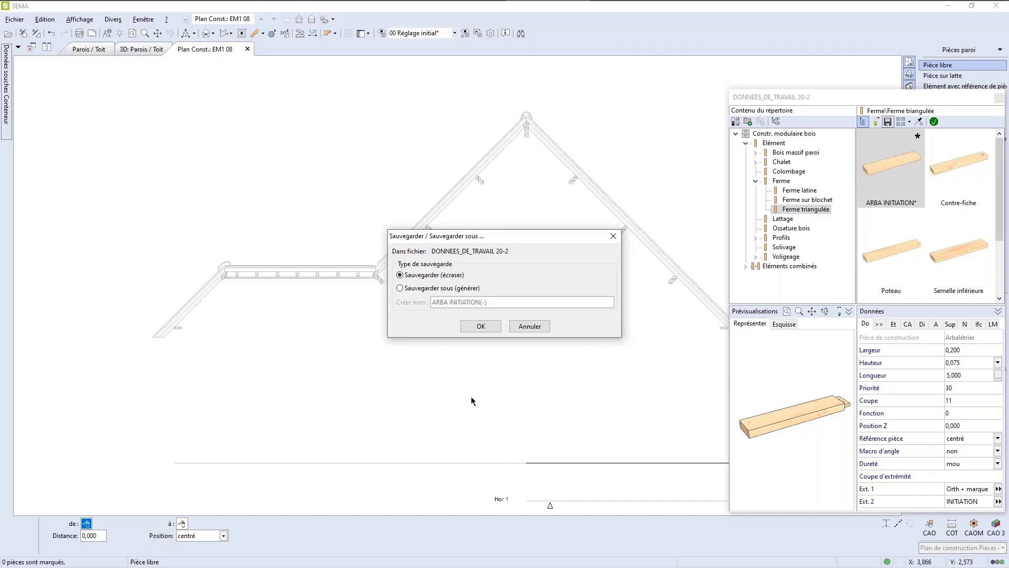
left_click(483, 331)
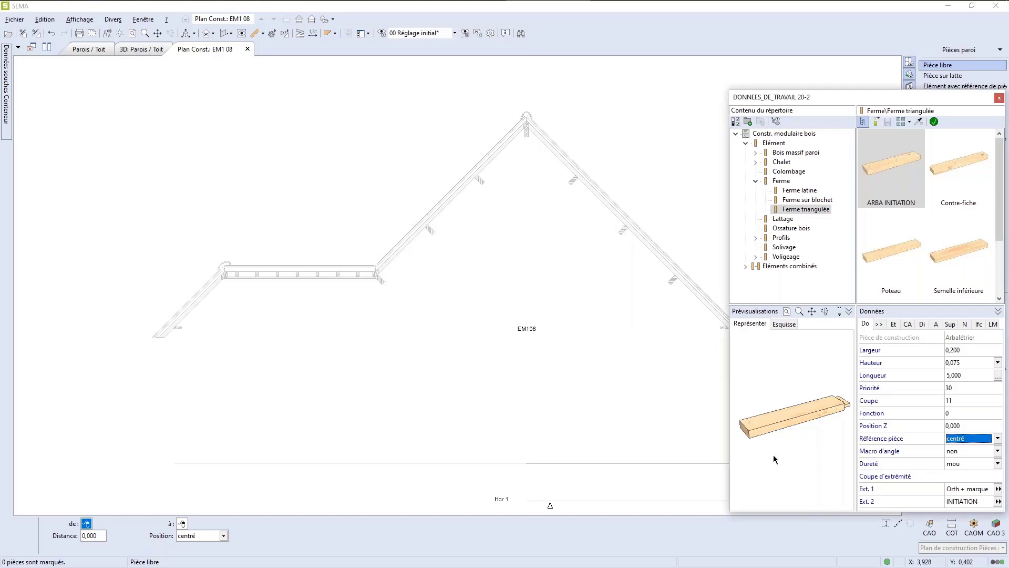
Draw the ARBA INITIATION rafter from the lowest purlin's bottom corner on the left slope, at 45° following the purlins, about 4,010 long.
left_click(933, 122)
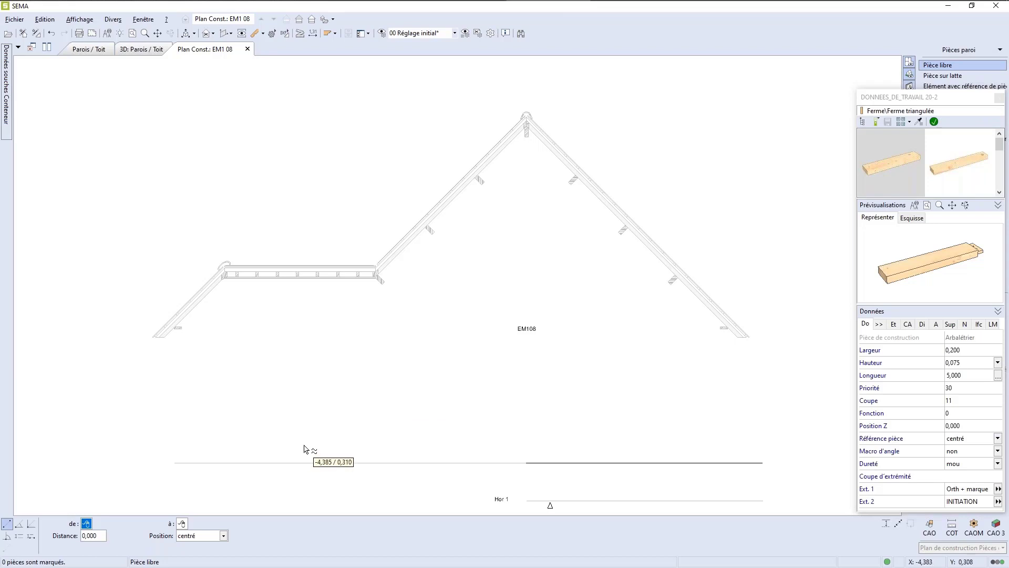
scroll(424, 278, "up", 5)
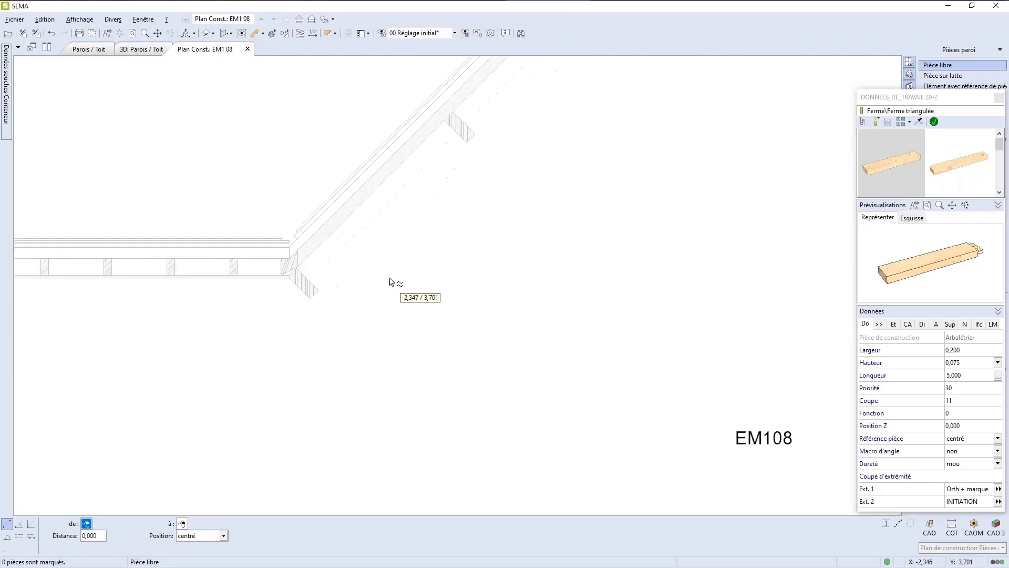
scroll(393, 279, "up", 4)
scroll(344, 311, "down", 2)
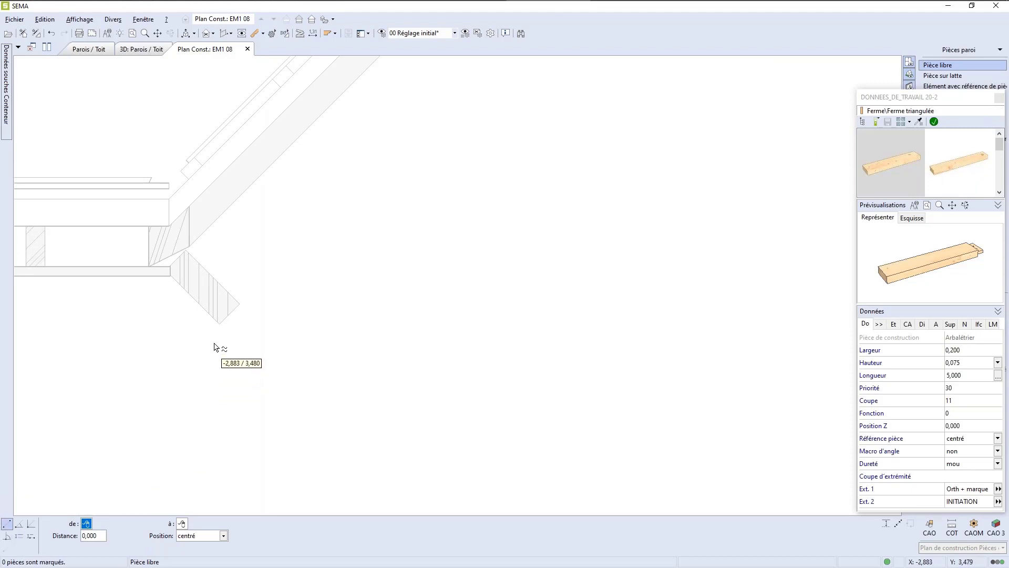
left_click(220, 325)
scroll(251, 444, "down", 1)
scroll(250, 444, "down", 5)
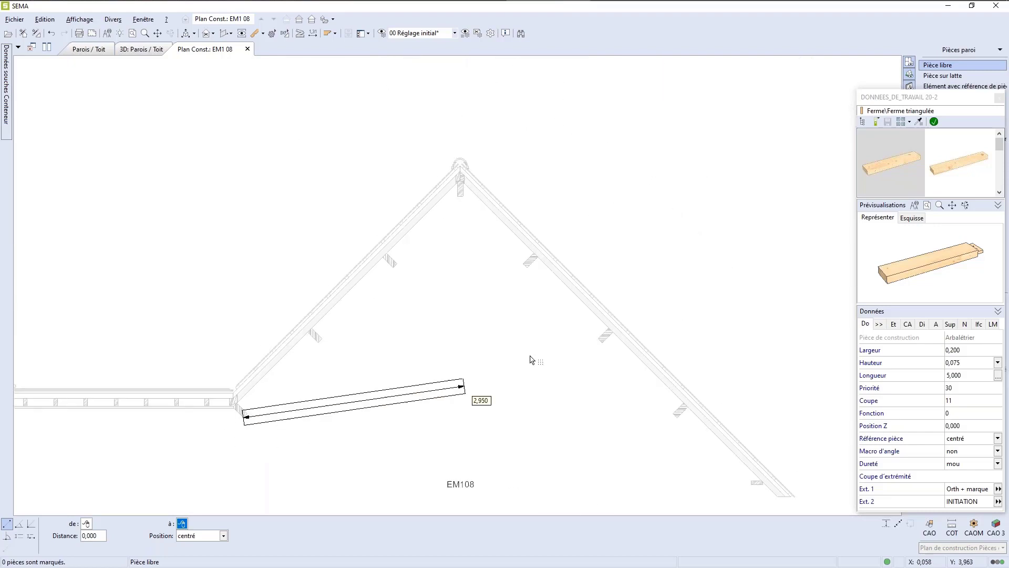
scroll(463, 258, "up", 4)
left_click(17, 524)
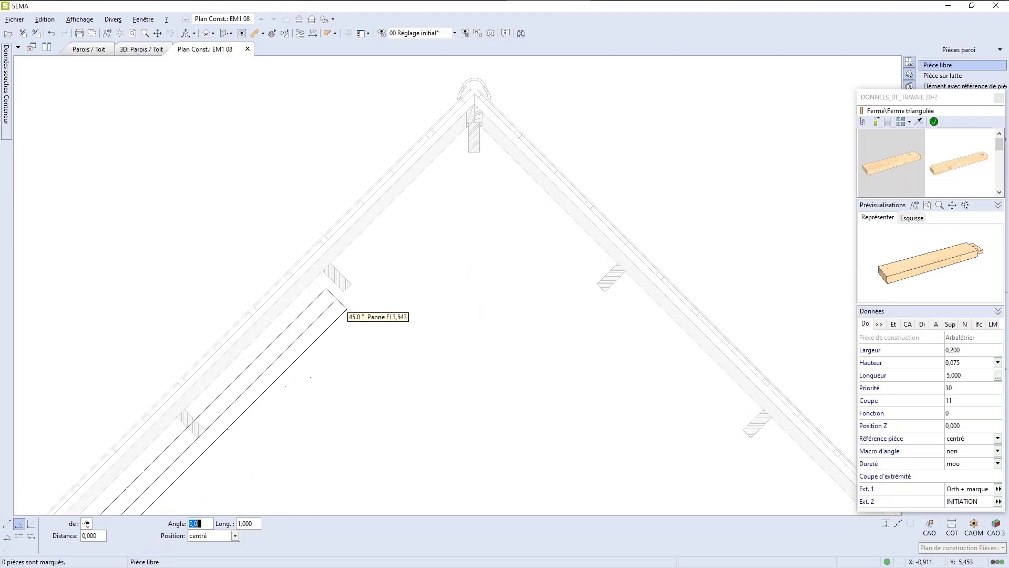
left_click(347, 292)
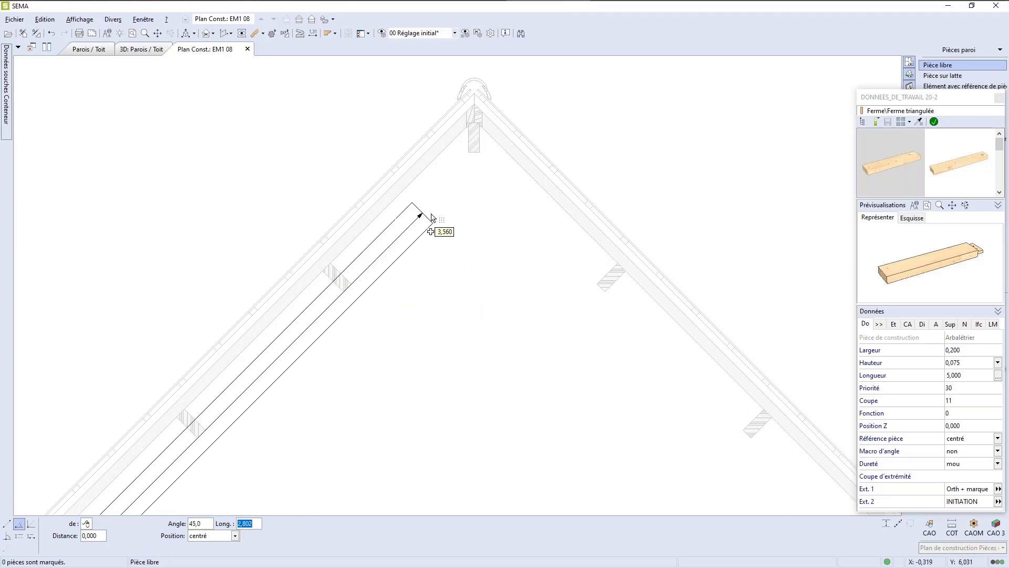
left_click(467, 166)
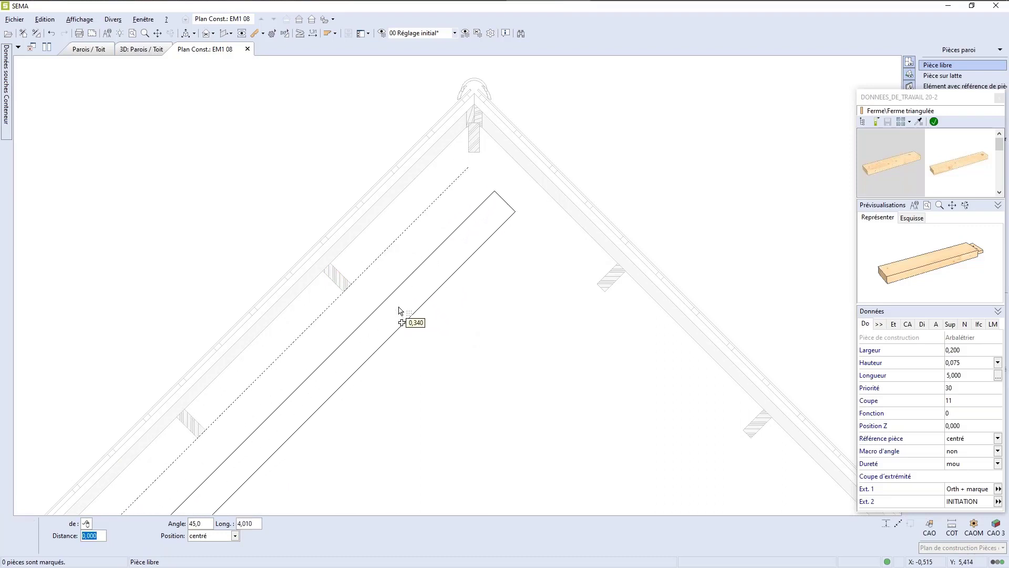
scroll(523, 275, "down", 3)
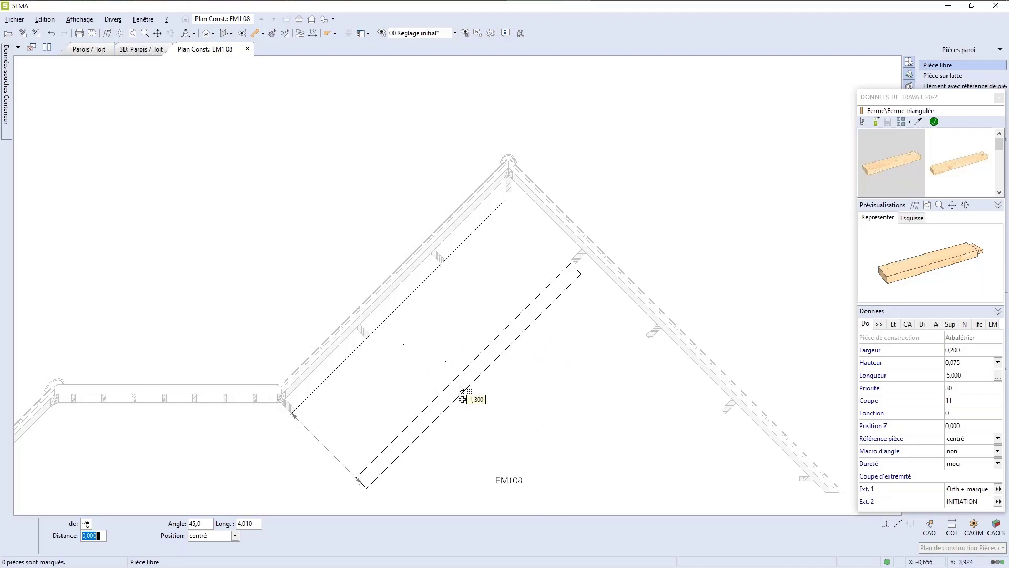
Place the rafter beneath the purlins with Distance 0,000 and Position droite.
key("Tab")
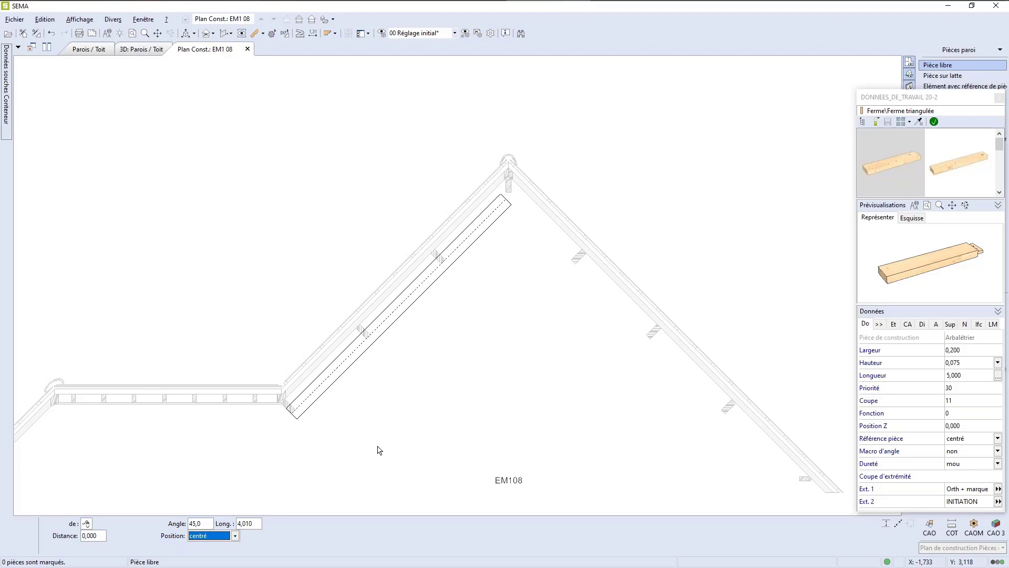
key("Down")
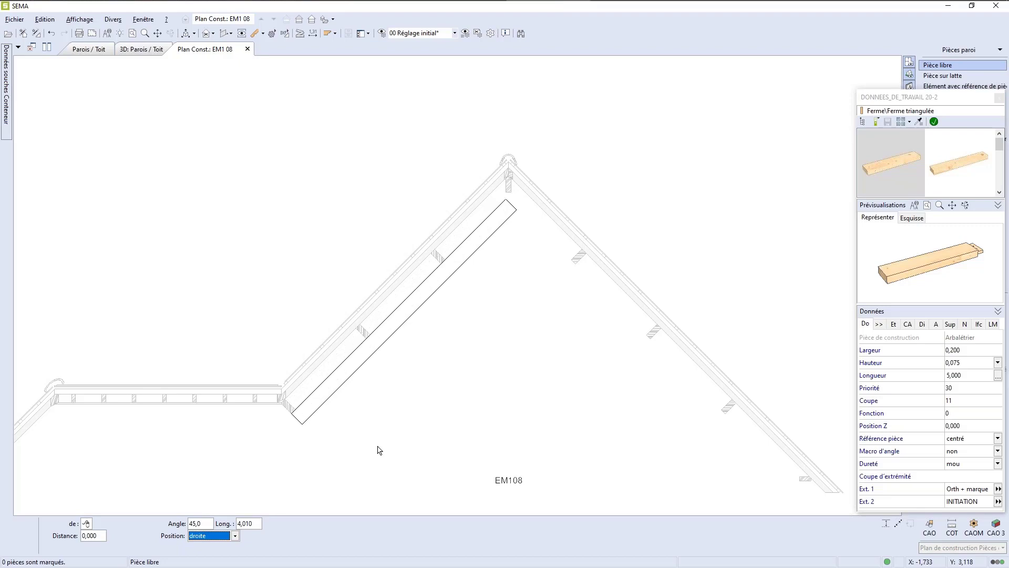
key("Down")
key("Up")
key("Down")
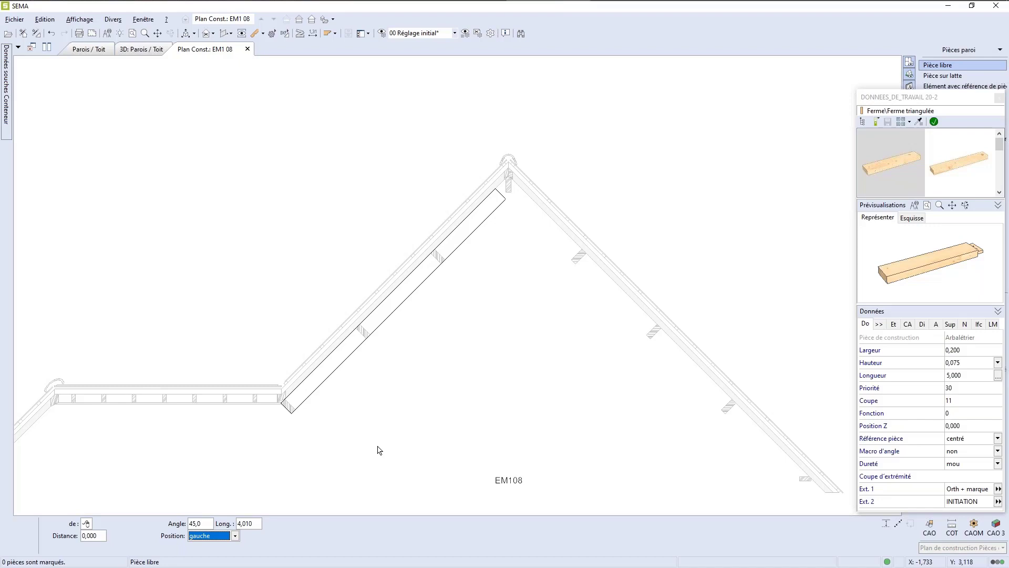
key("Up")
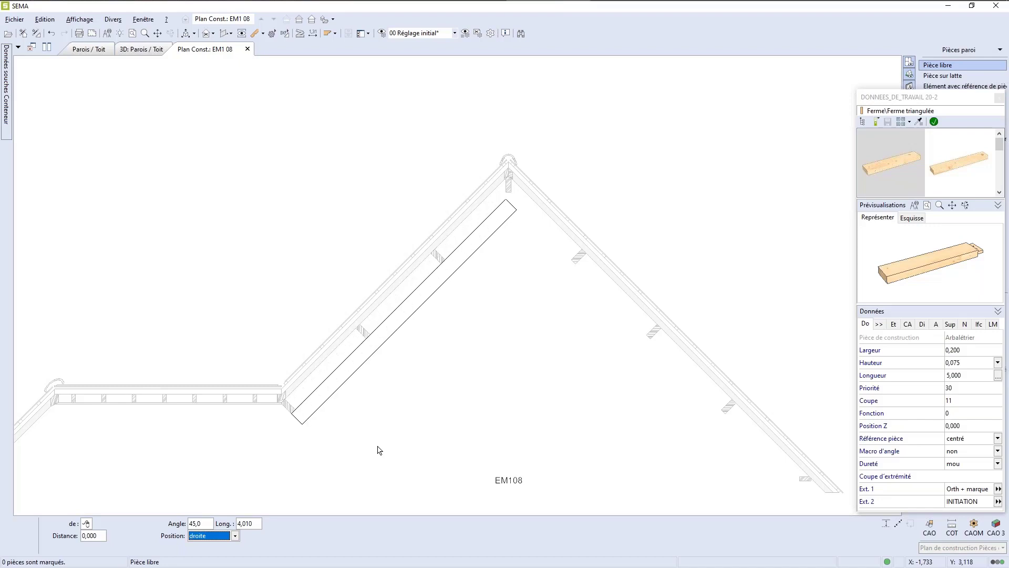
key("Return")
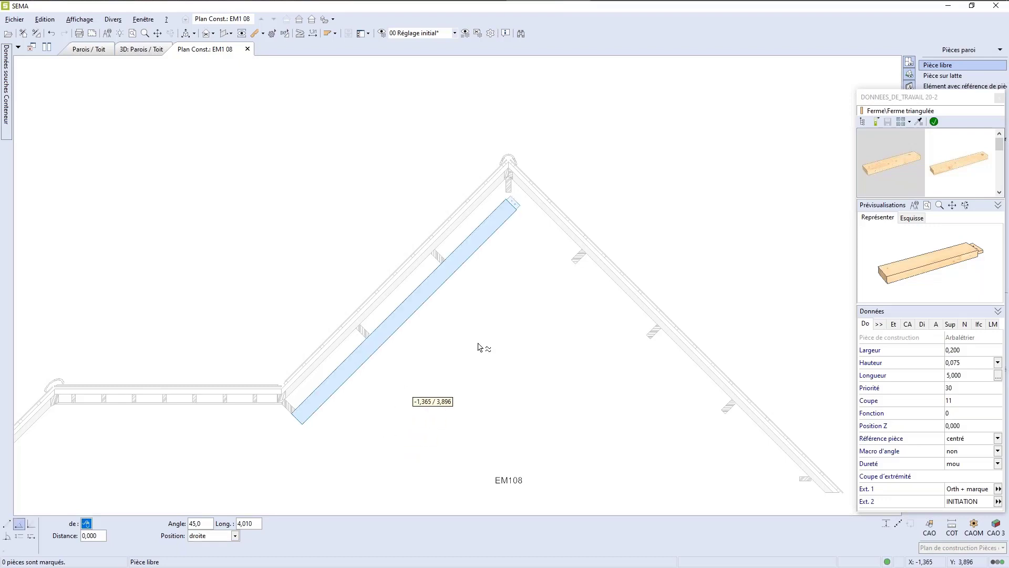
Examine the placed rafter in relation to the ridge, the purlins and the opposite roof slope.
scroll(530, 266, "down", 2)
scroll(540, 345, "up", 2)
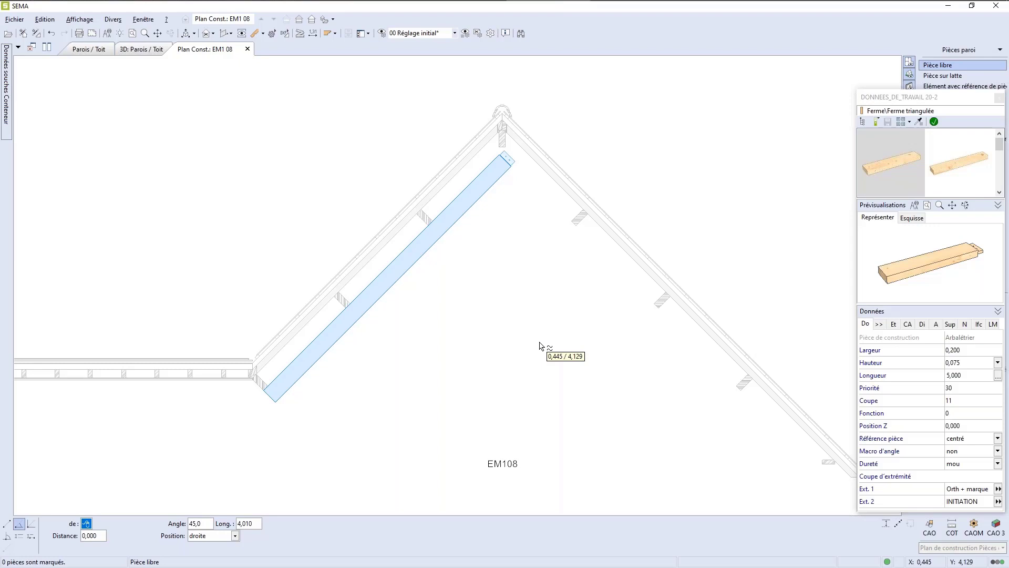
scroll(552, 294, "down", 2)
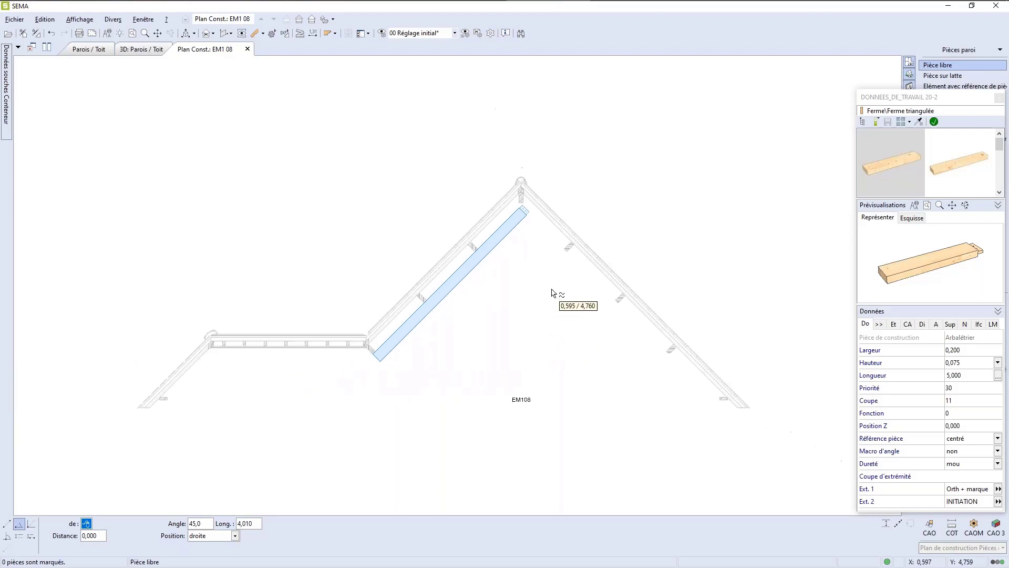
scroll(544, 287, "up", 2)
scroll(541, 286, "down", 1)
scroll(642, 444, "down", 1)
scroll(704, 434, "up", 3)
scroll(669, 400, "up", 2)
scroll(668, 400, "down", 2)
scroll(668, 400, "up", 2)
scroll(666, 399, "down", 2)
scroll(665, 398, "down", 1)
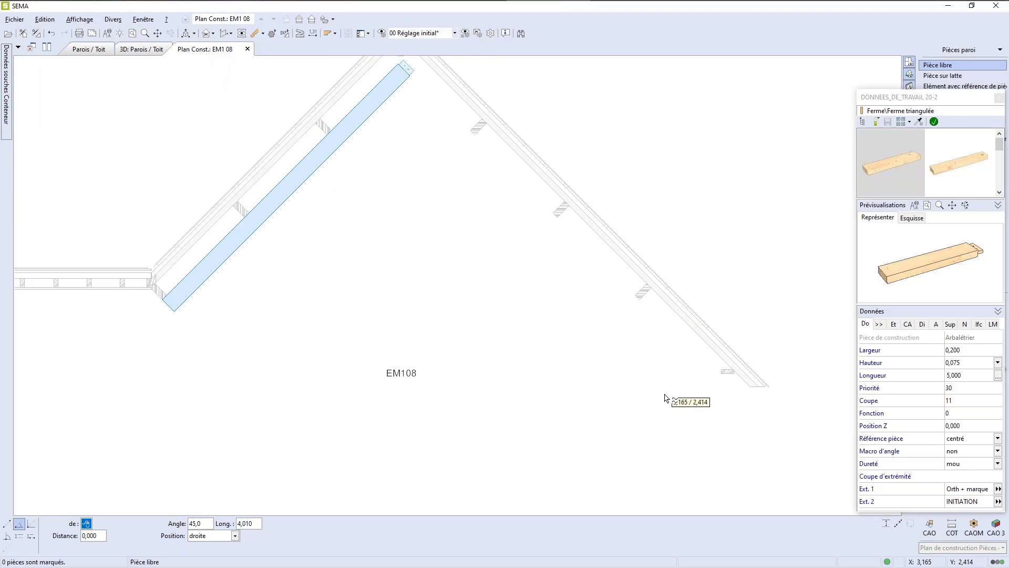
scroll(666, 399, "down", 1)
scroll(669, 401, "up", 1)
scroll(309, 387, "up", 1)
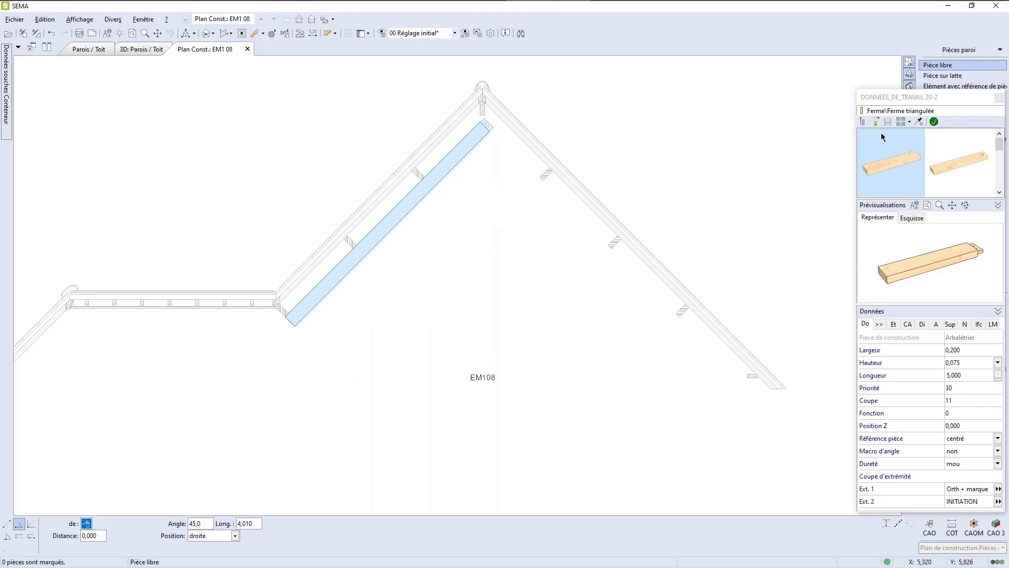
Edit a variant of ARBA INITIATION in the Ferme triangulée catalogue, setting Largeur and Hauteur to 0,150.
left_click(864, 122)
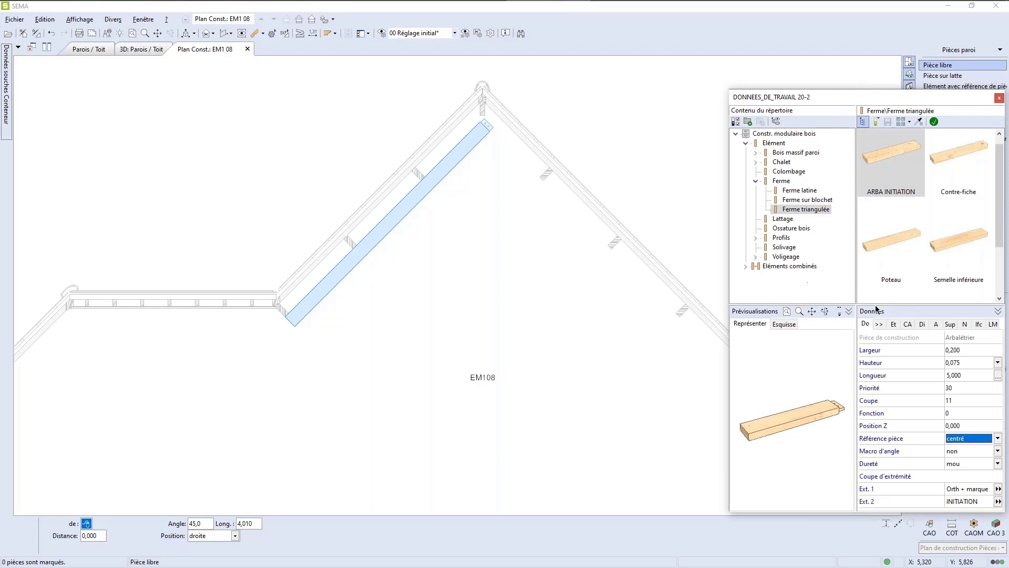
left_click(890, 173)
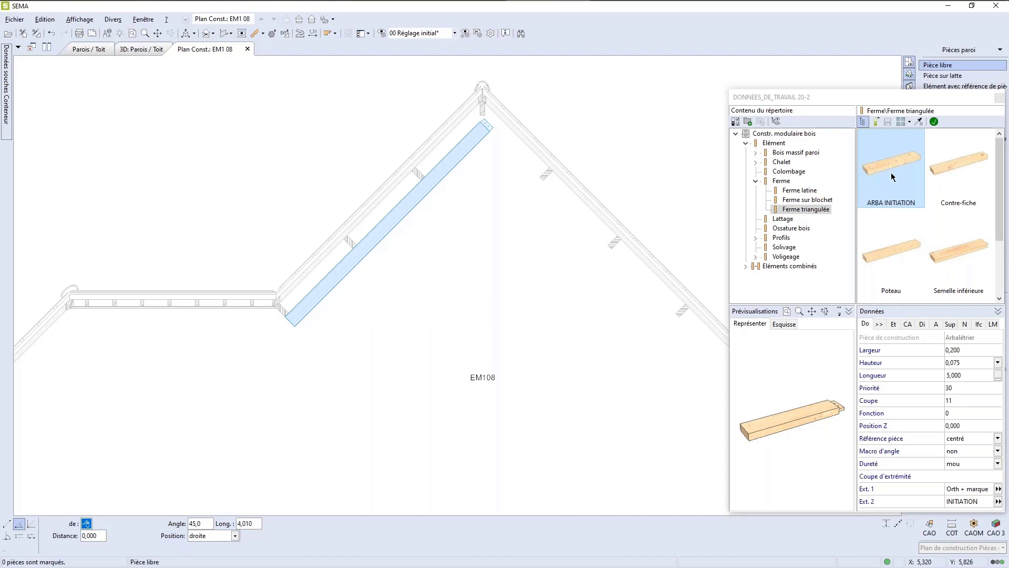
left_click(969, 350)
type("0,15")
key("Tab")
type("0,15")
key("Tab")
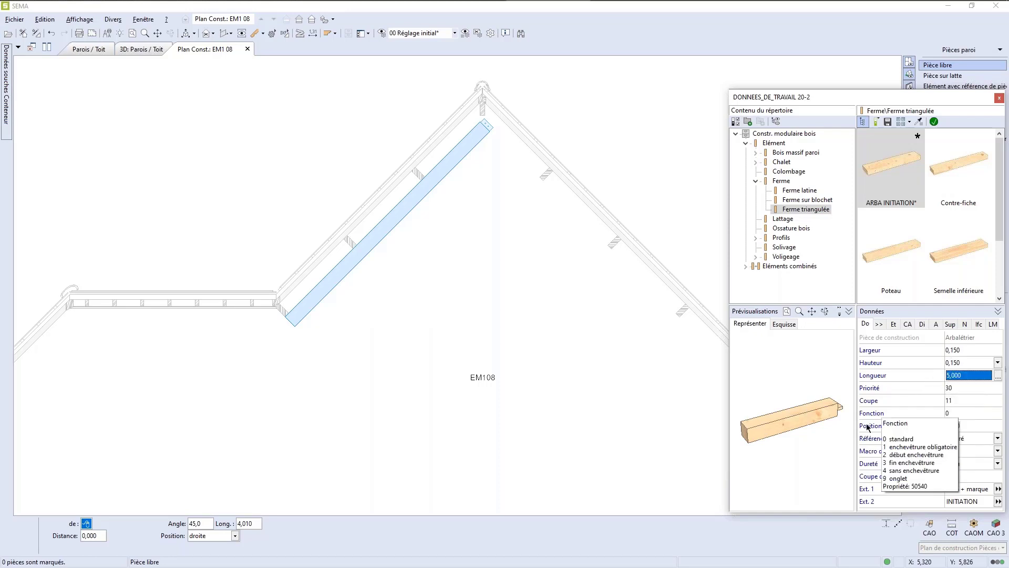
Replace the part's INITIATION tenon at Ext. 2 with the Orth. cut from the Coupes end types.
left_click(998, 502)
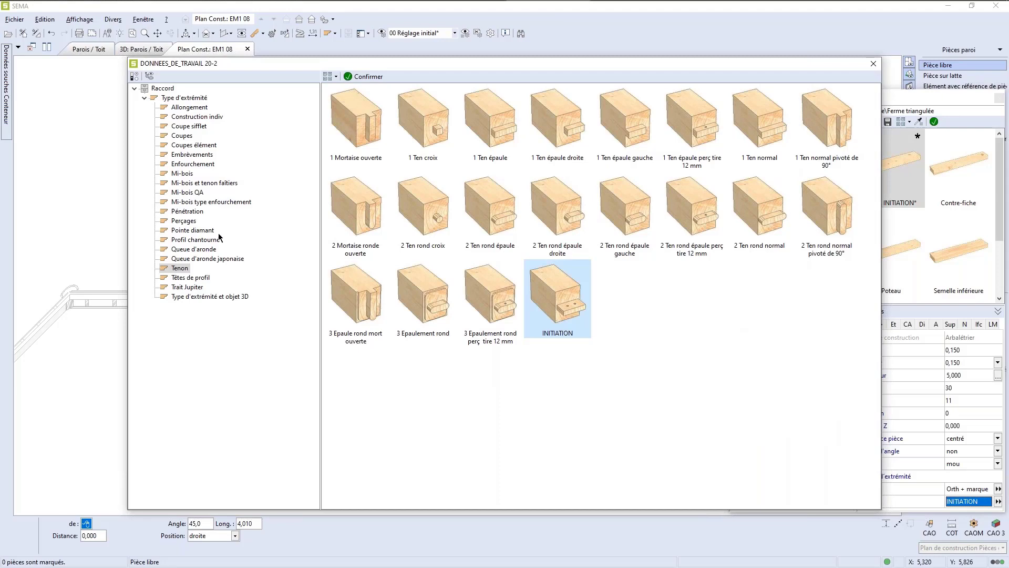
left_click(183, 138)
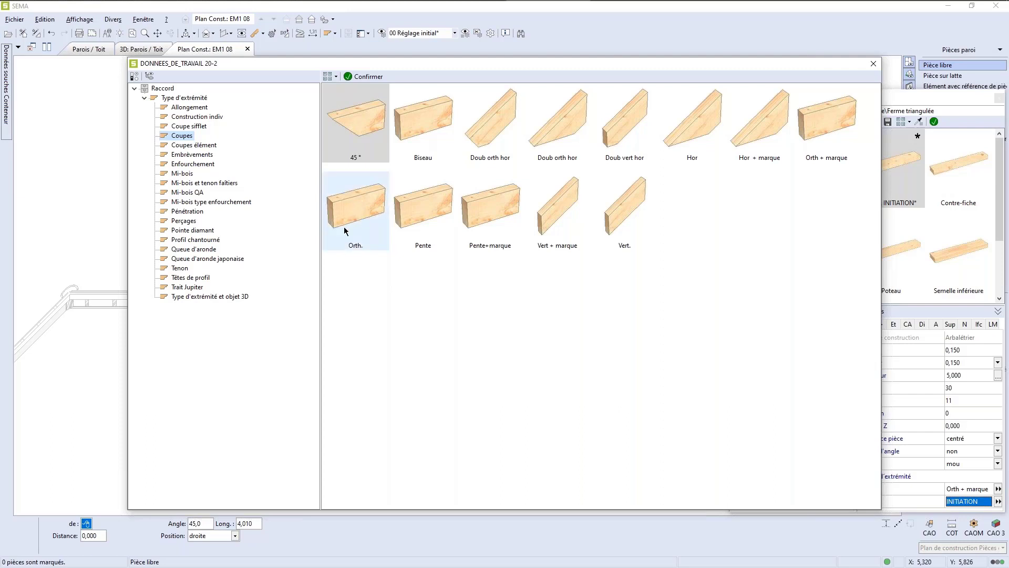
double_click(356, 208)
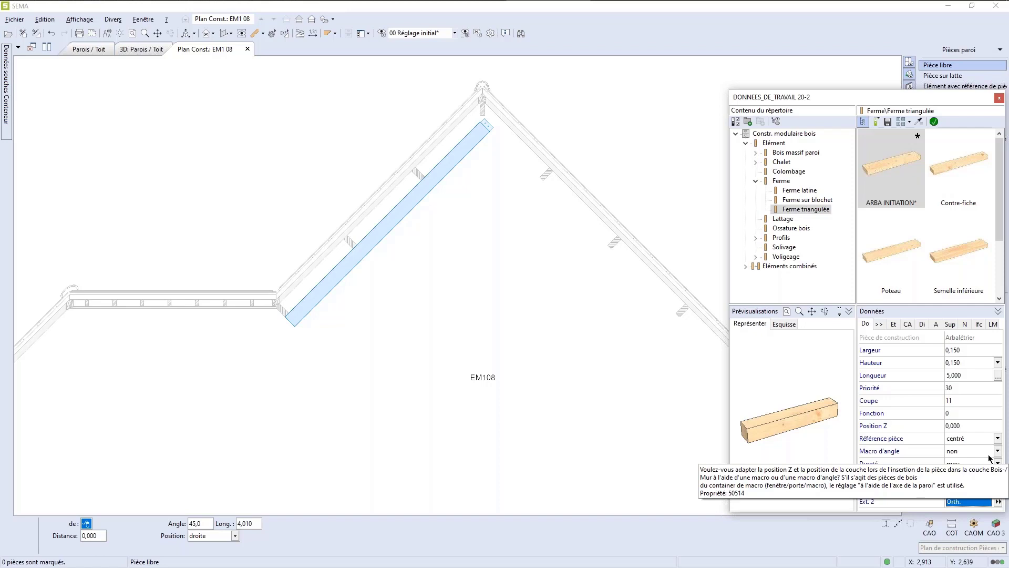
Set the part's Désignation in the material list data to Poinçon.
left_click(993, 323)
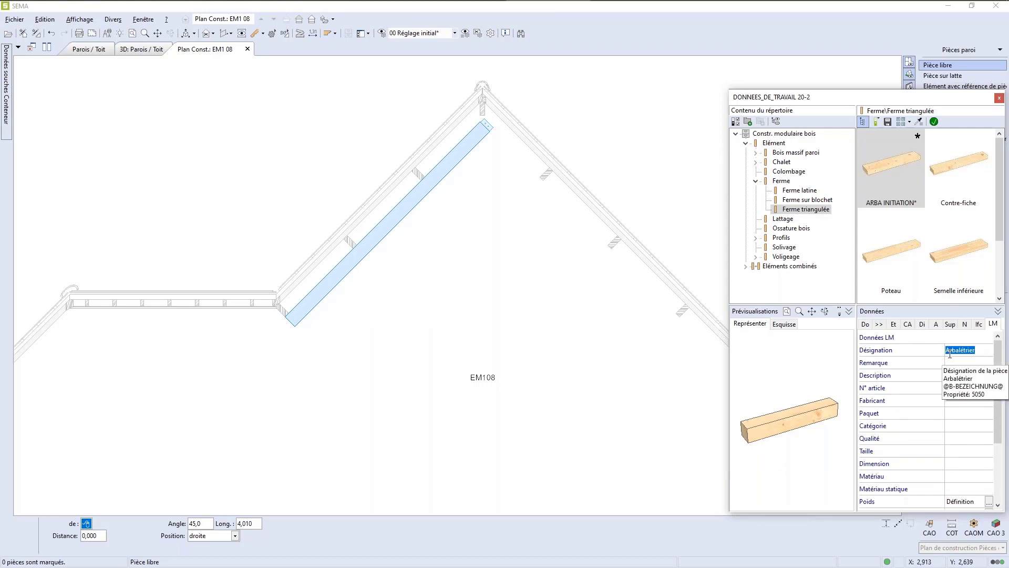
type("P")
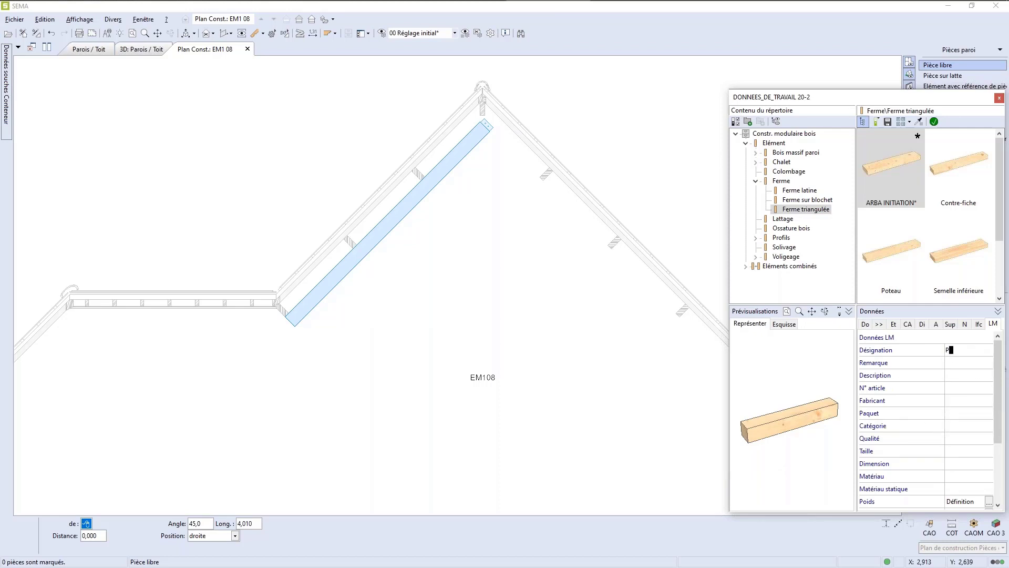
type("oiçon")
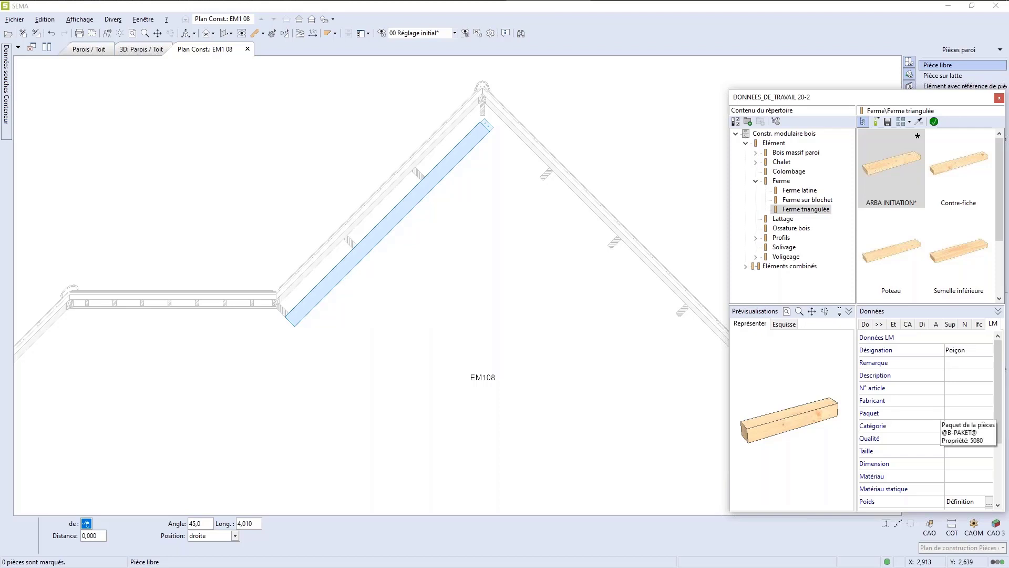
left_click(955, 349)
left_click(954, 350)
type("n")
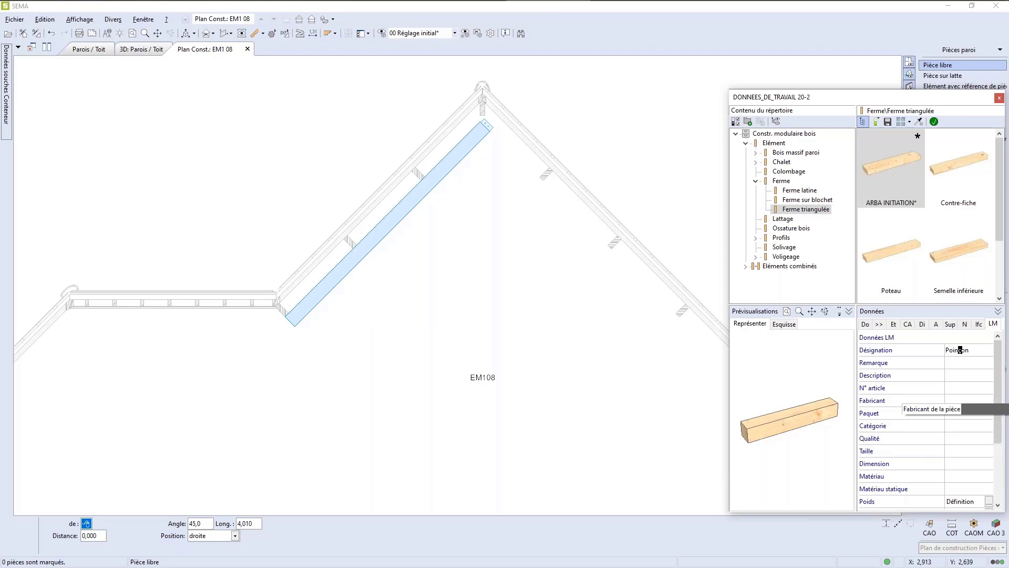
Save the modified part as a new part named POINCON, without overwriting ARBA INITIATION.
left_click(899, 183)
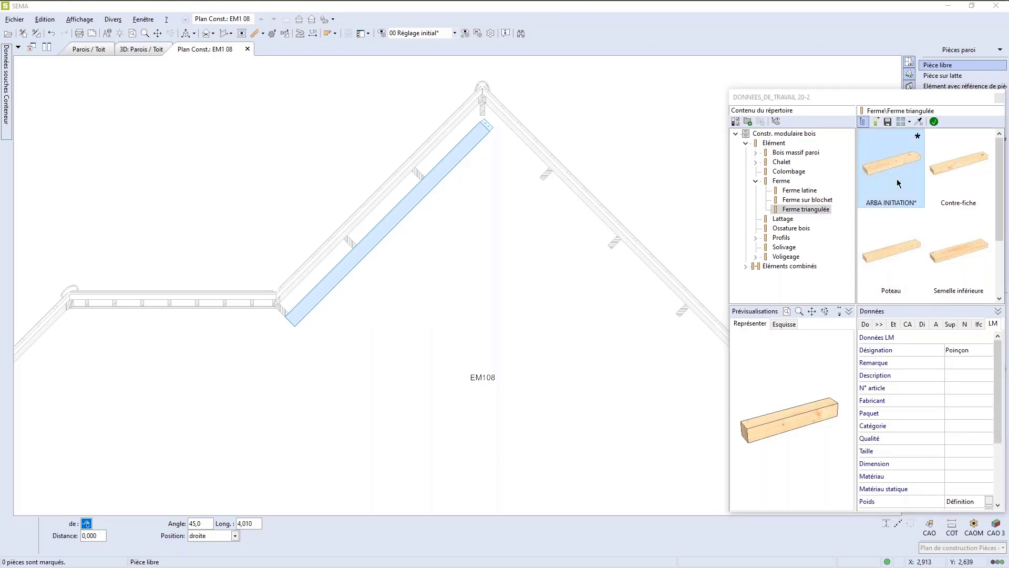
left_click(887, 123)
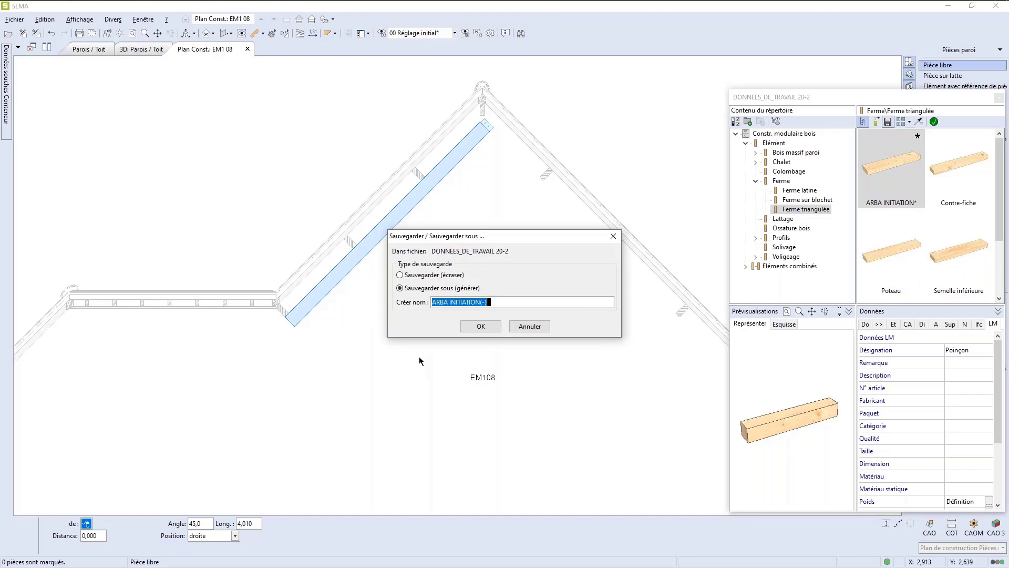
type("POINCON")
left_click(480, 327)
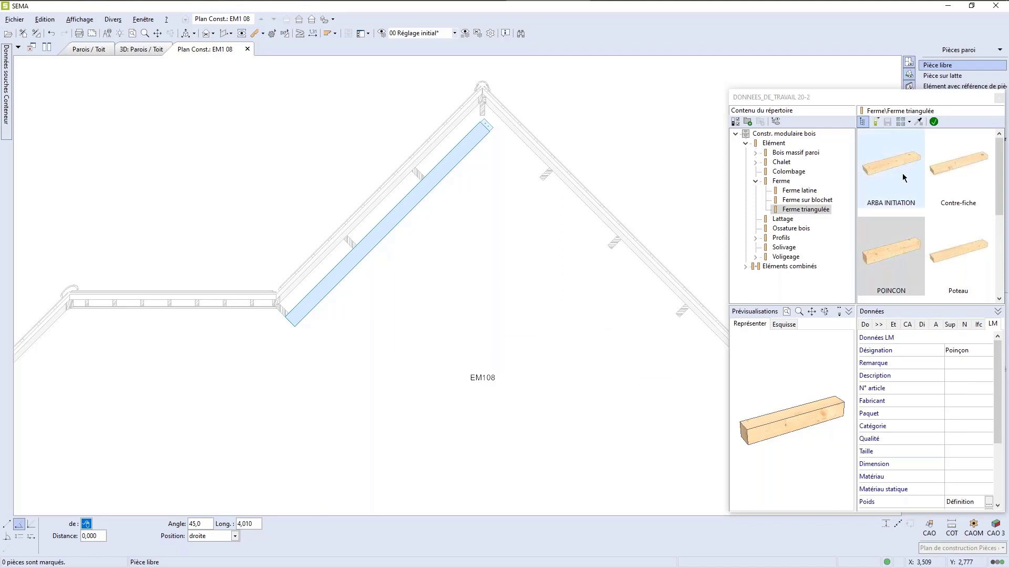
Start placing the POINCON part at the ridge apex, oriented vertically downwards at an angle of 270,0.
left_click(934, 122)
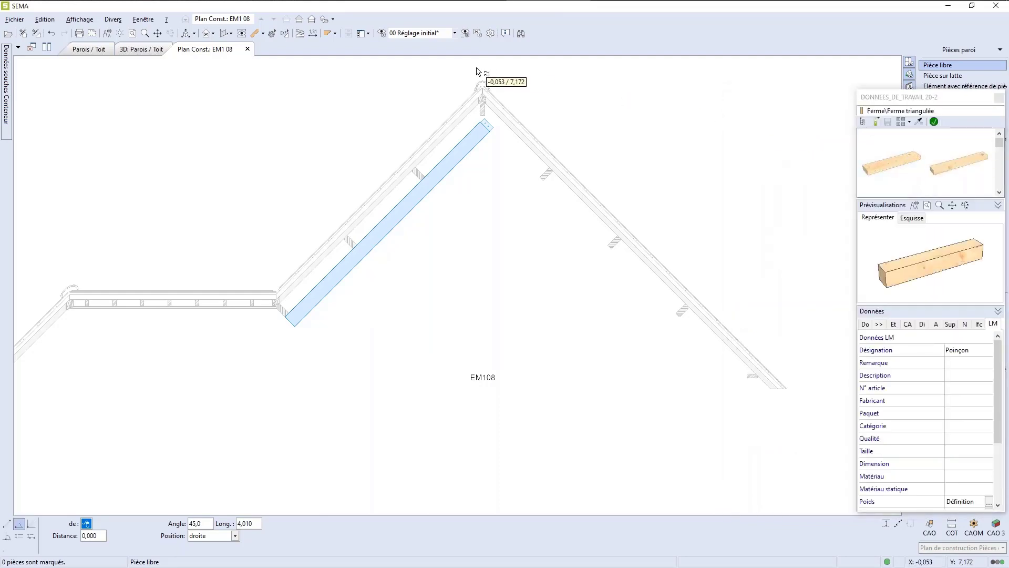
scroll(473, 62, "up", 2)
scroll(484, 106, "up", 5)
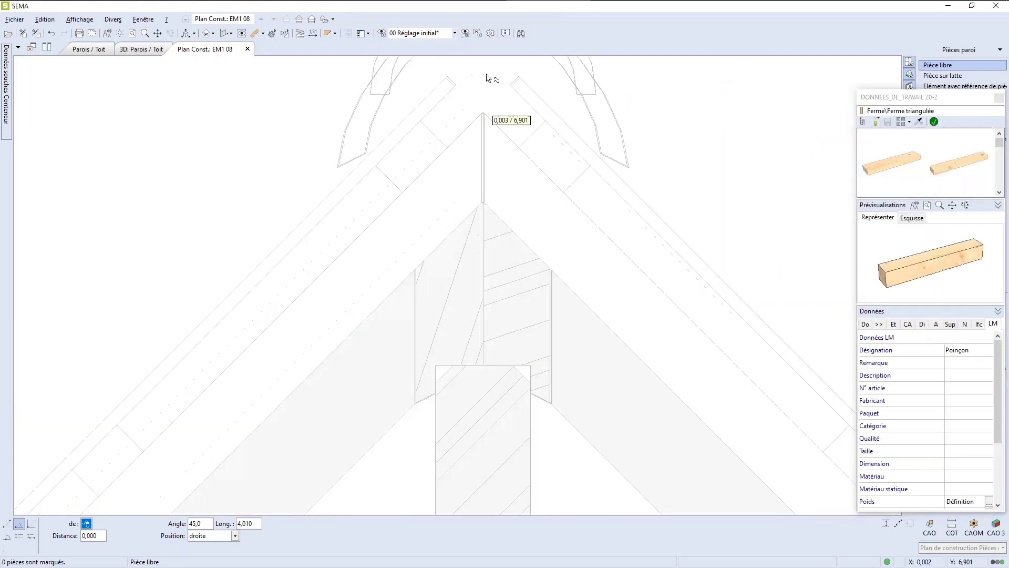
scroll(493, 143, "up", 4)
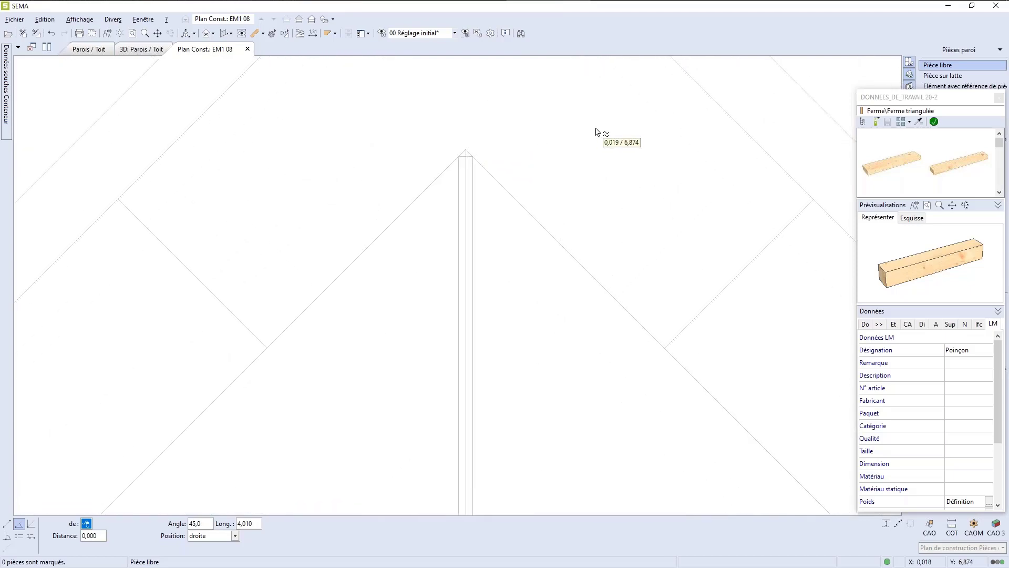
left_click(465, 153)
scroll(496, 139, "down", 5)
scroll(512, 128, "down", 3)
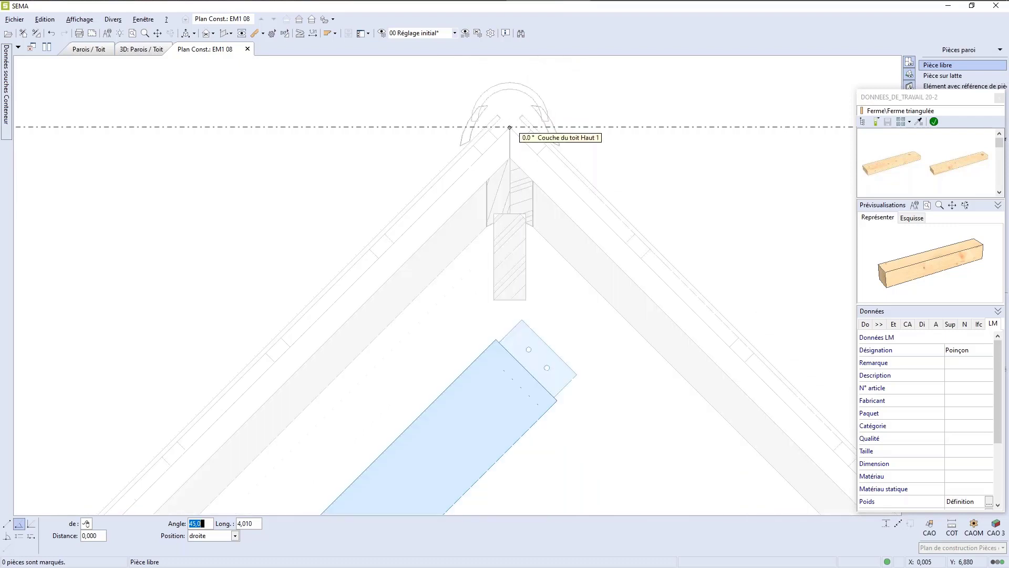
scroll(599, 302, "down", 2)
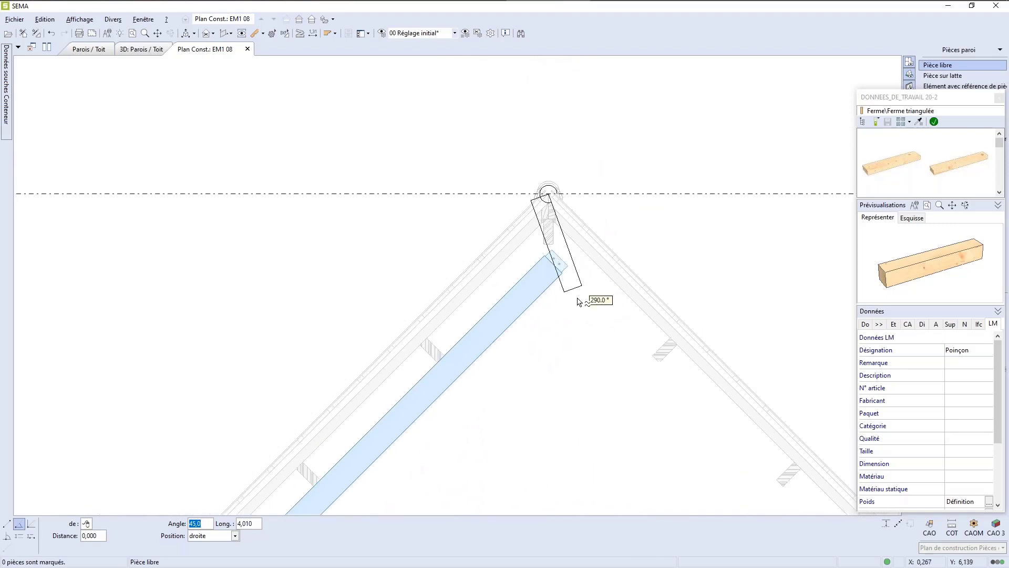
left_click(549, 355)
Set the king post's length to about 4,213 by picking a point level with the foot of the opposite roof slope.
scroll(538, 431, "down", 3)
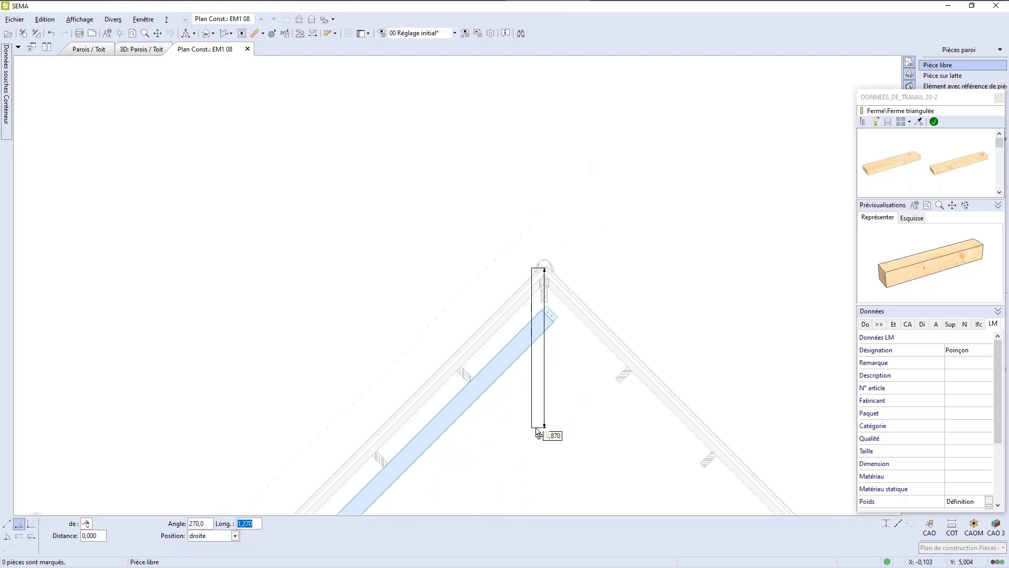
middle_click_drag(527, 476, 486, 303)
scroll(486, 301, "down", 3)
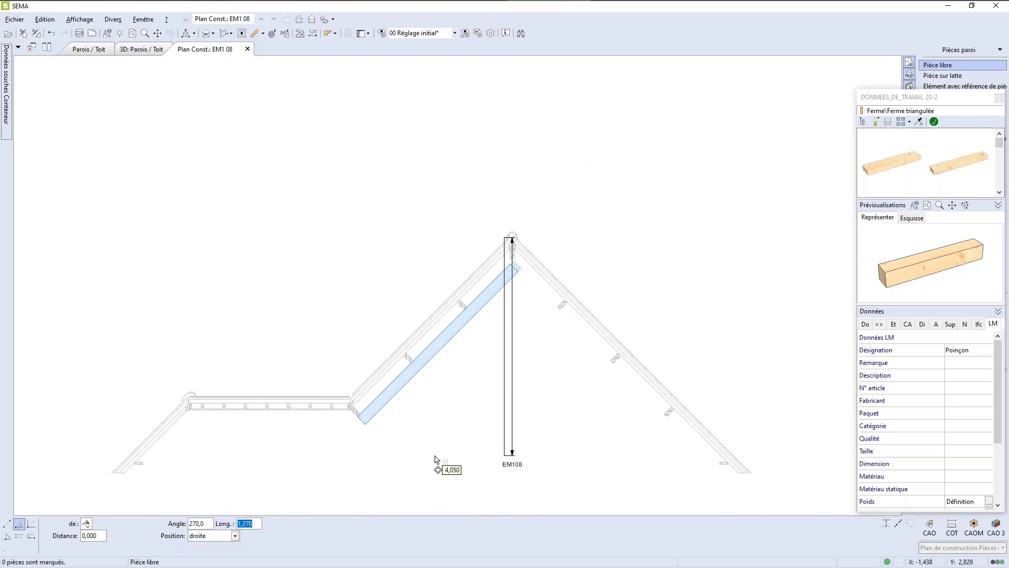
scroll(435, 463, "down", 2)
scroll(443, 468, "down", 1)
scroll(448, 479, "up", 3)
scroll(451, 488, "up", 1)
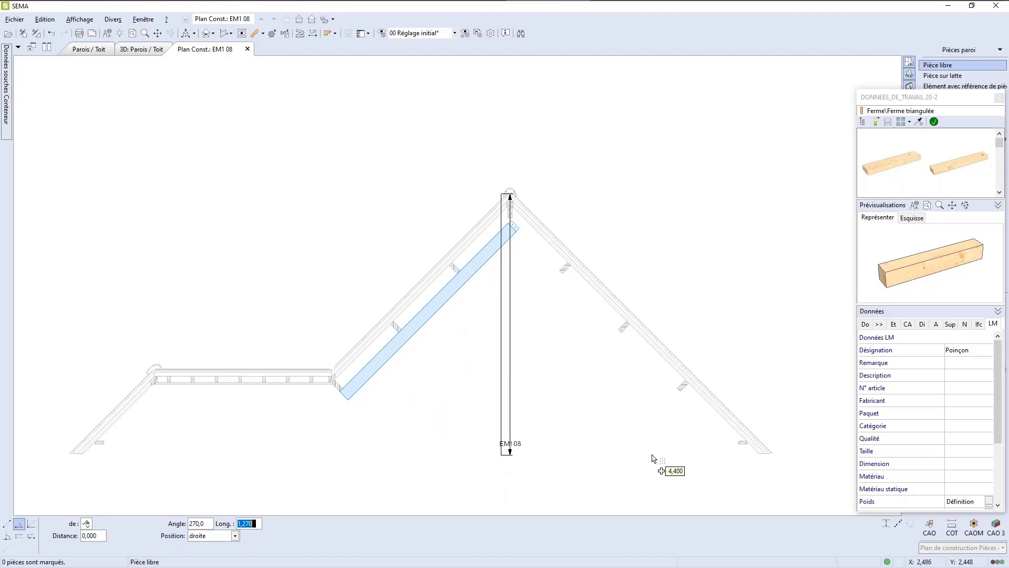
scroll(688, 423, "down", 3)
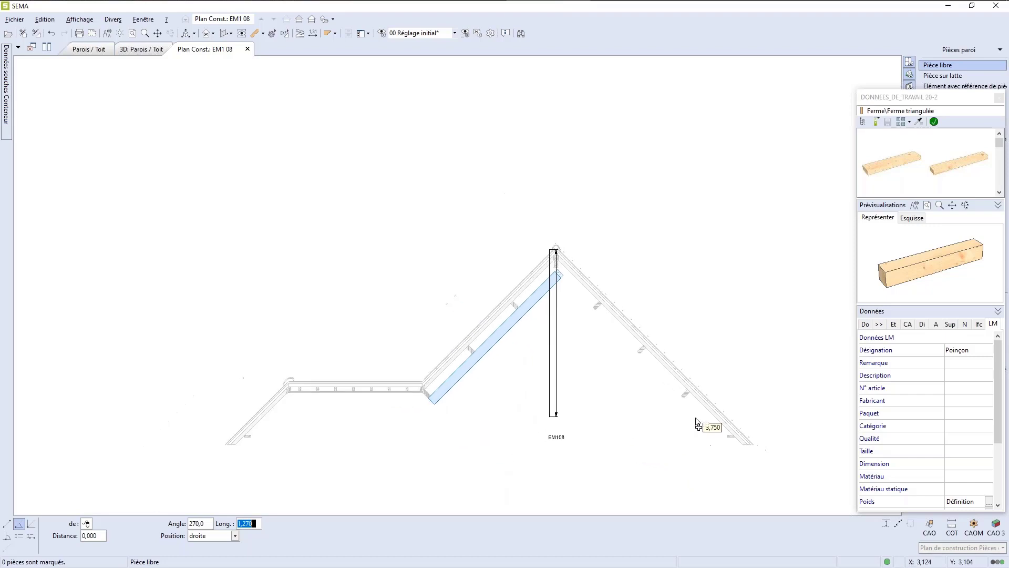
scroll(715, 434, "up", 1)
scroll(730, 443, "up", 3)
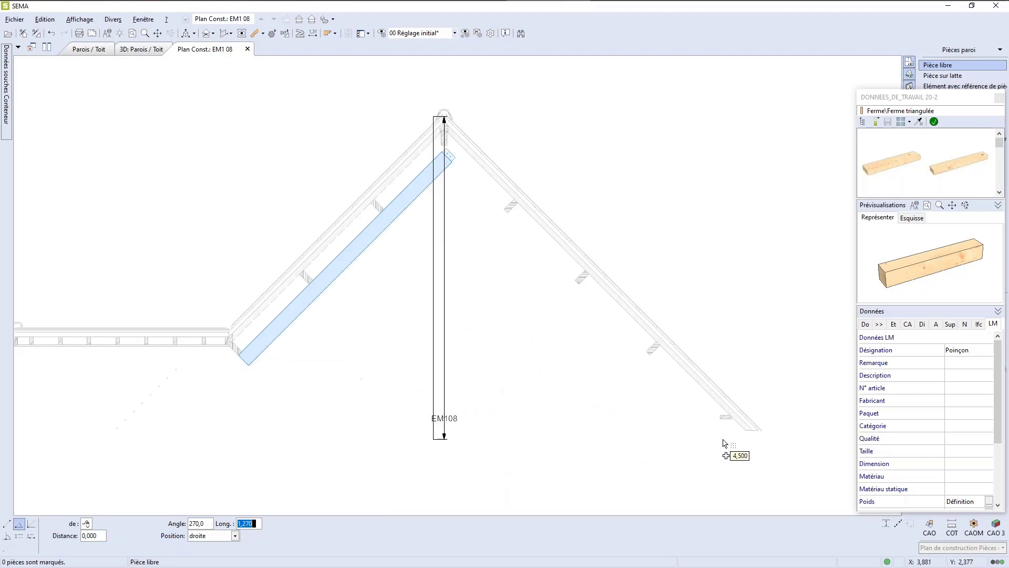
left_click(724, 436)
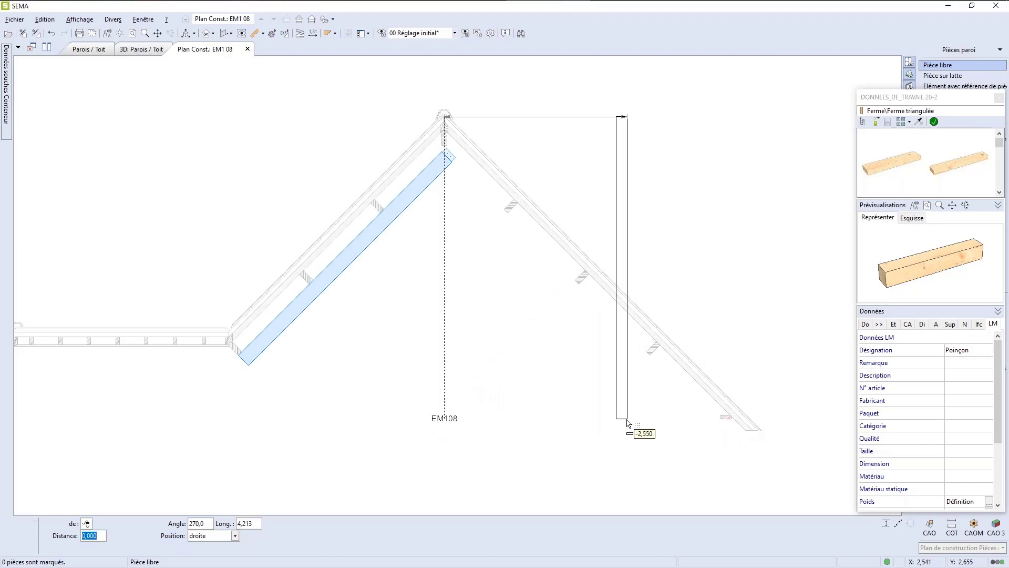
Place the king post on the ridge axis with Distance 0 and Position centré.
type("0")
key("Tab")
key("Down")
key("Down")
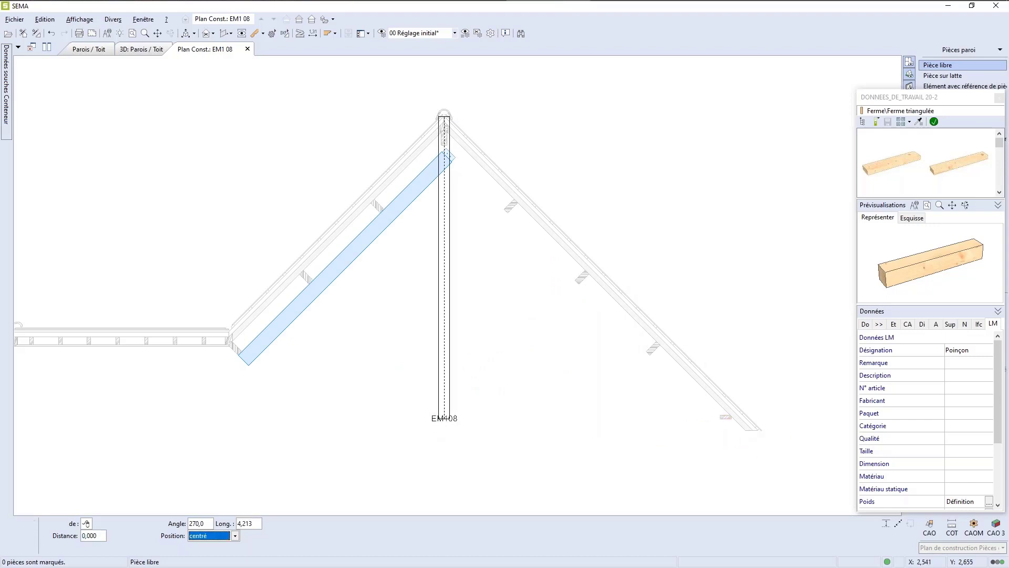
key("Return")
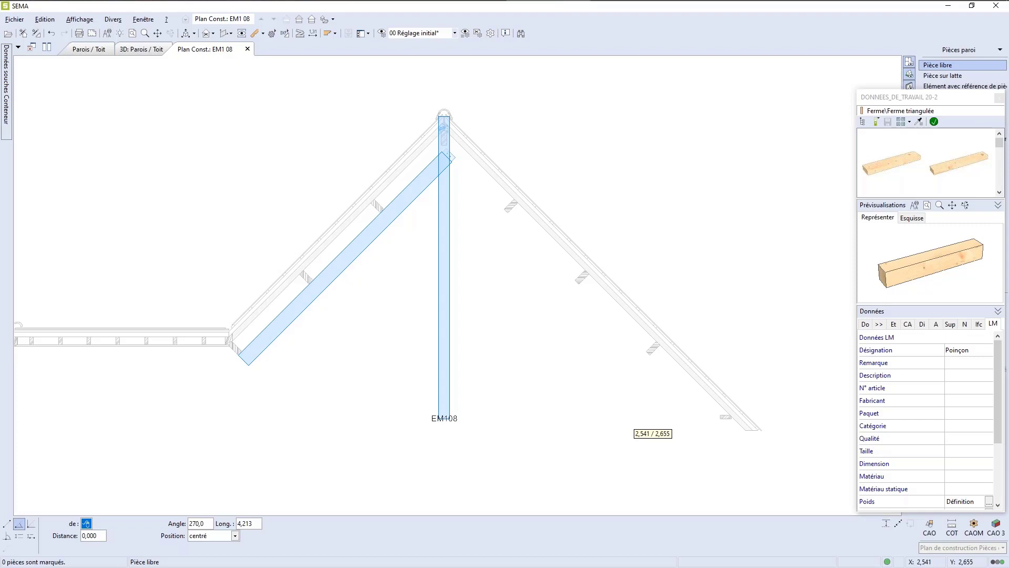
Edit a variant of POINCON in the Ferme triangulée catalogue, setting Largeur to 0,200, Hauteur to 0,075 and Dureté to moyen.
left_click(862, 121)
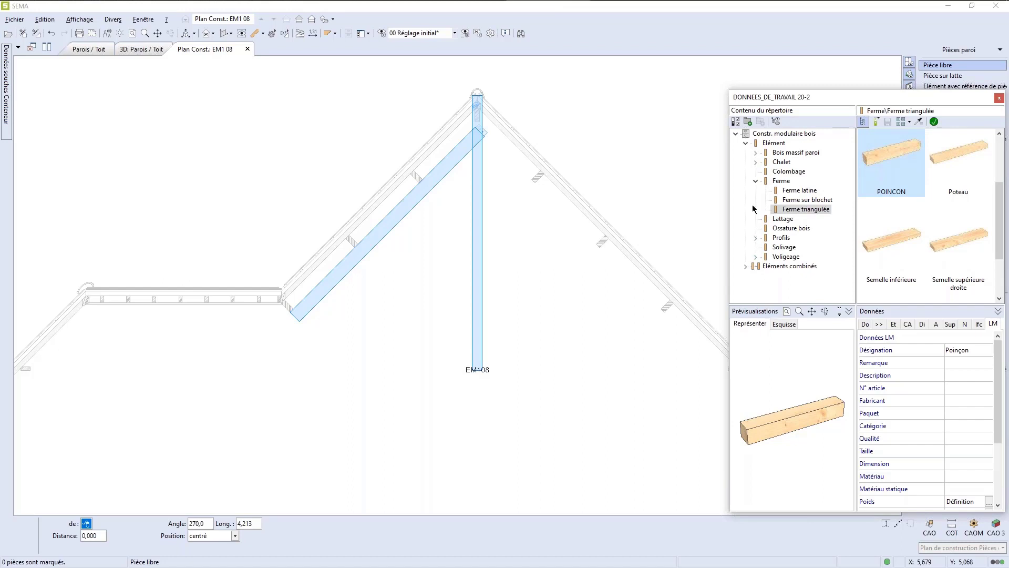
left_click(799, 213)
double_click(895, 183)
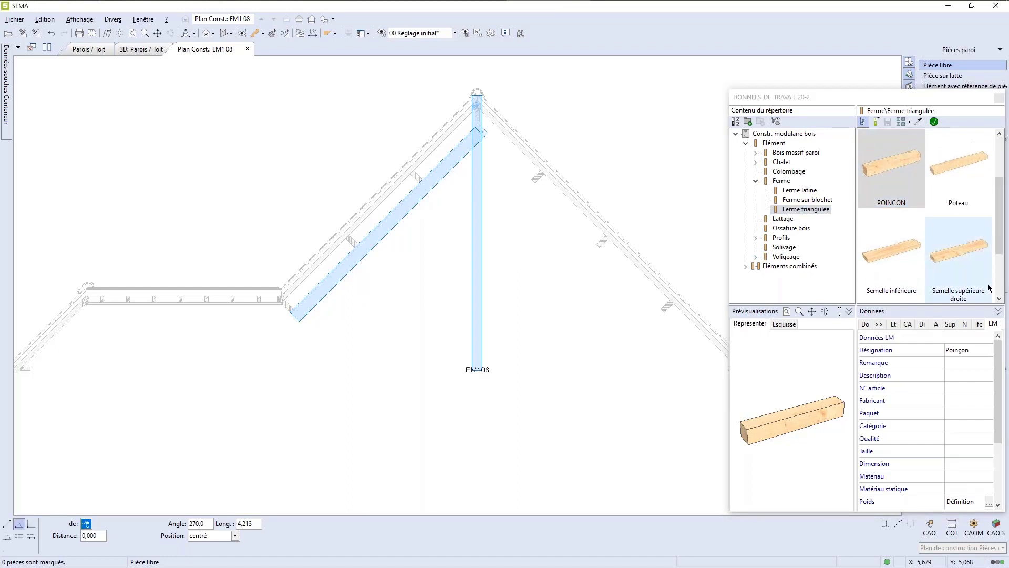
left_click(865, 324)
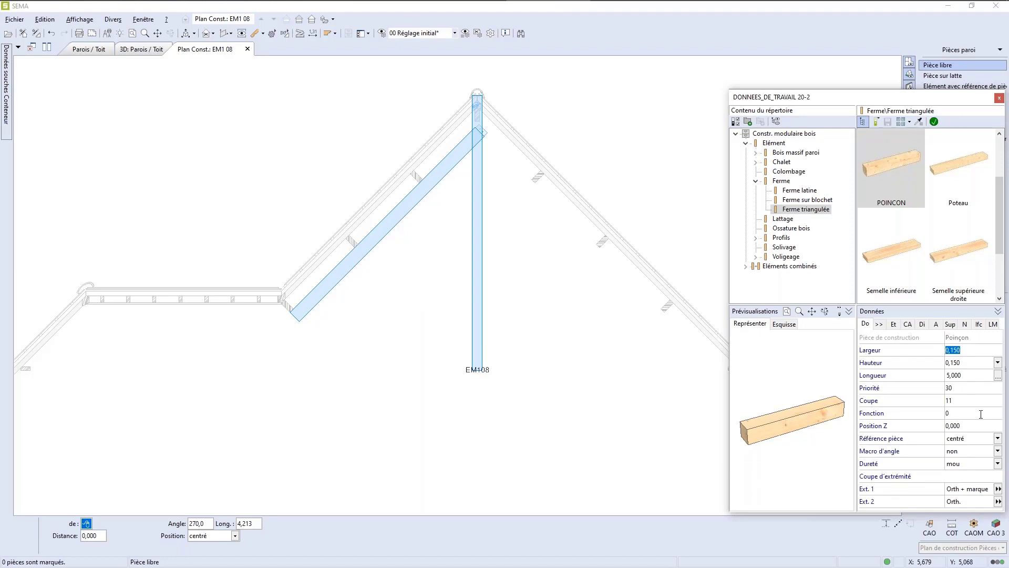
mouse_move(981, 414)
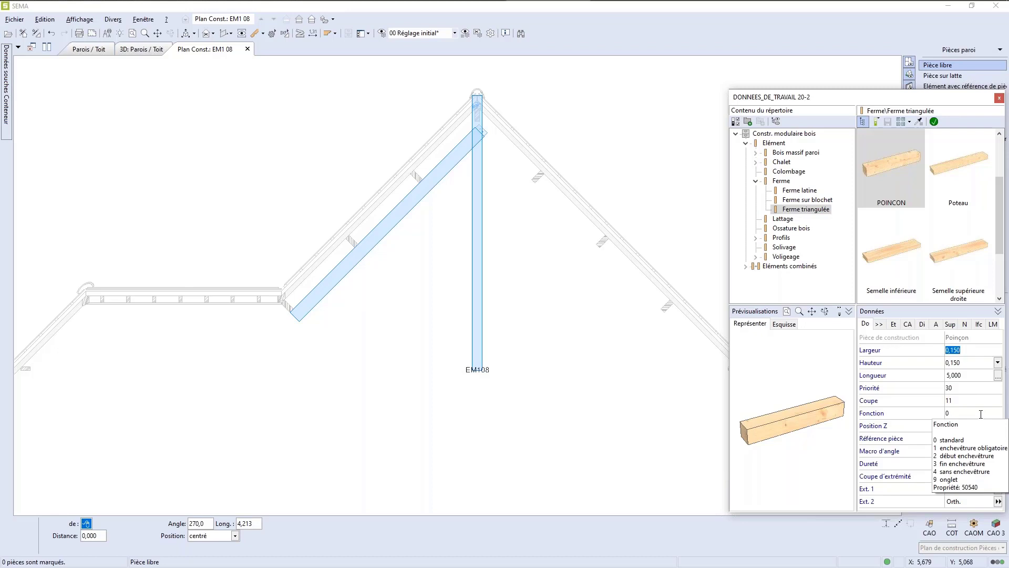
type("0,200")
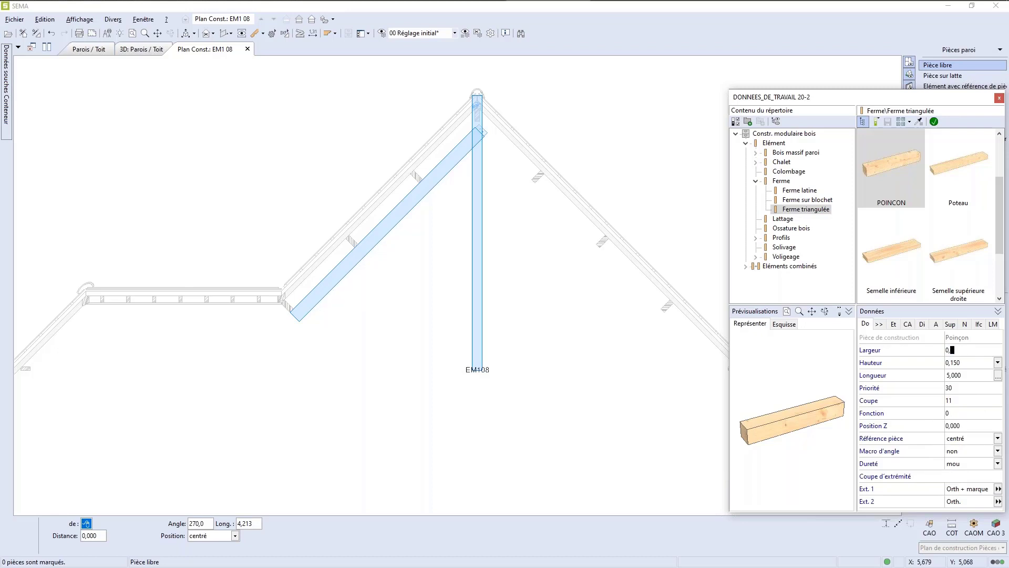
key("Return")
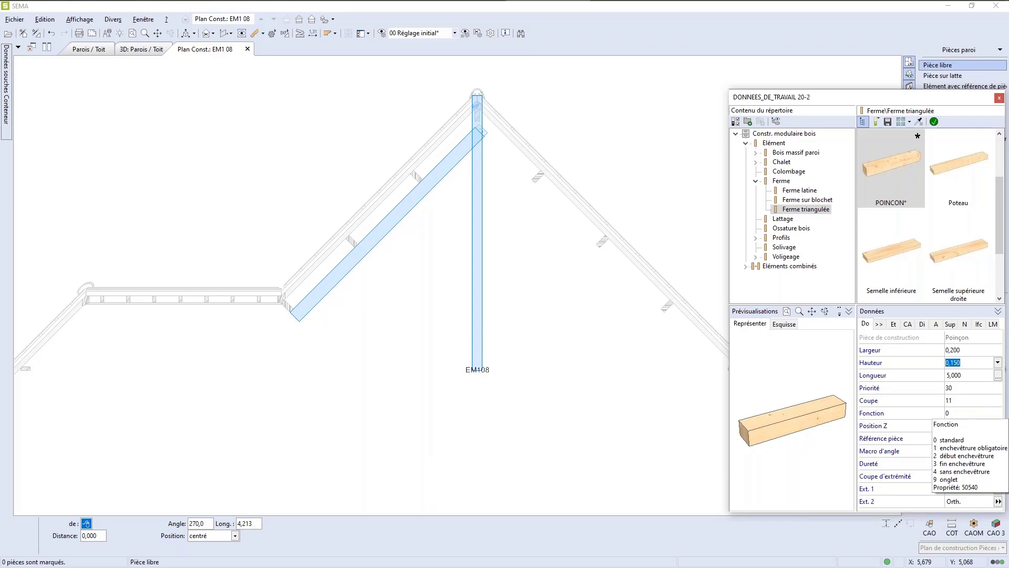
type("0,075")
key("Return")
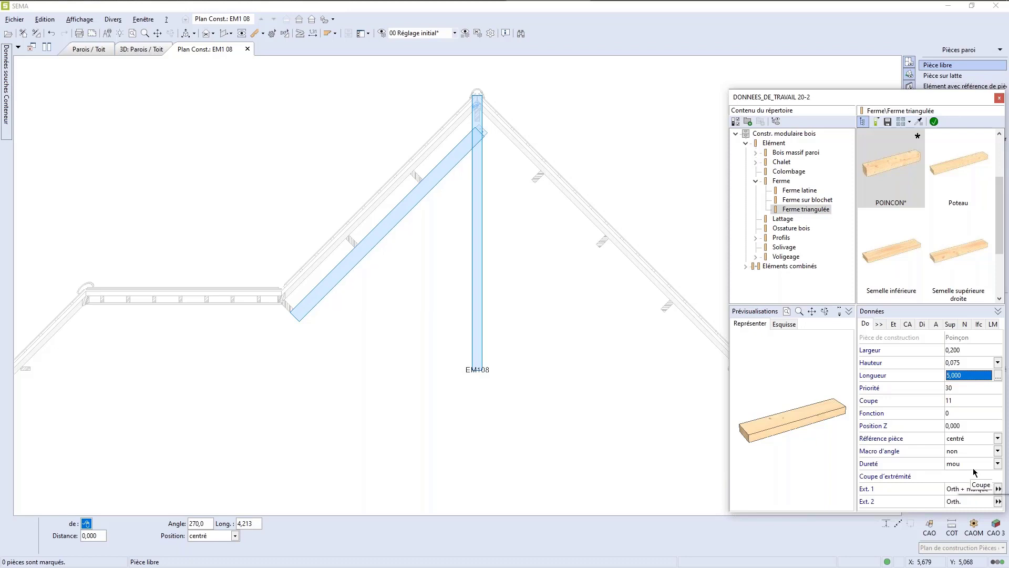
left_click(960, 464)
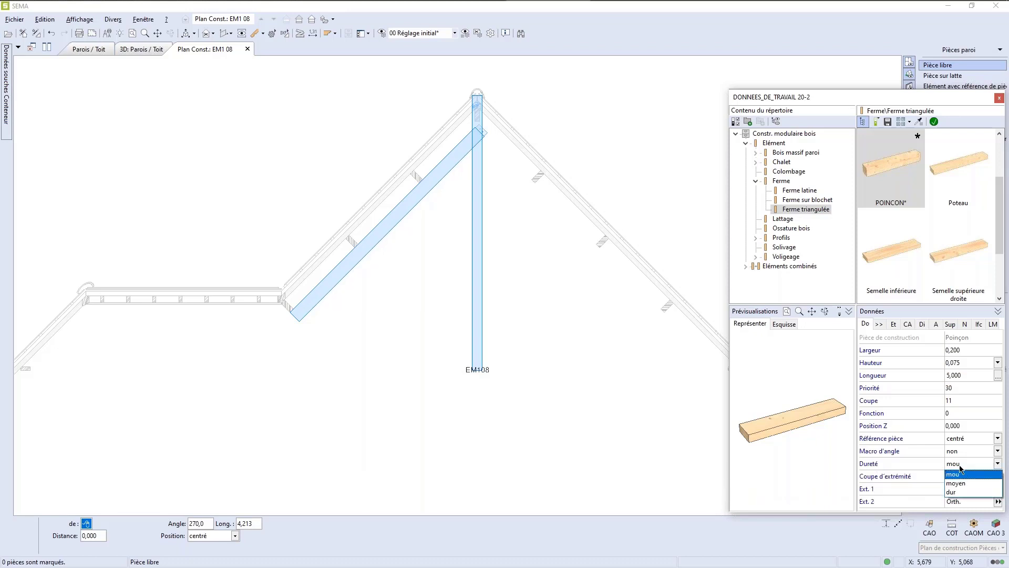
left_click(962, 488)
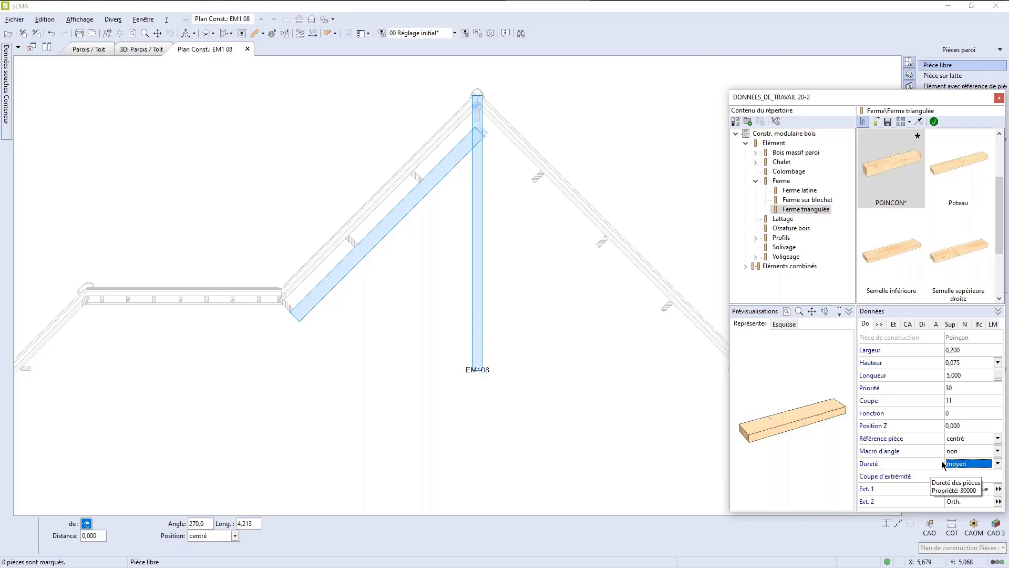
Set the part's Position Z to -0,075/2 and its Référence pièce to avant.
left_click(974, 426)
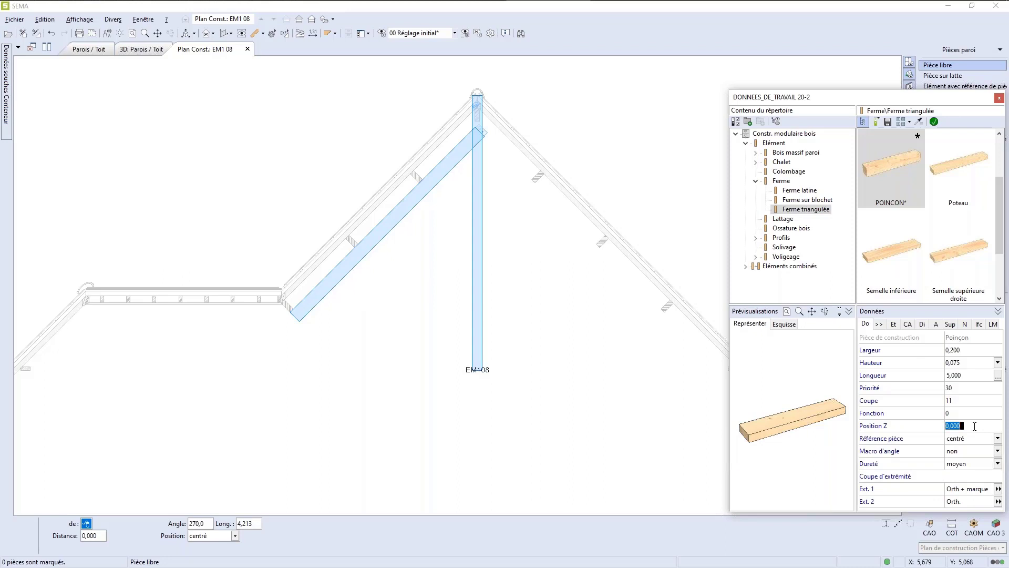
type("-0,075/2")
key("Return")
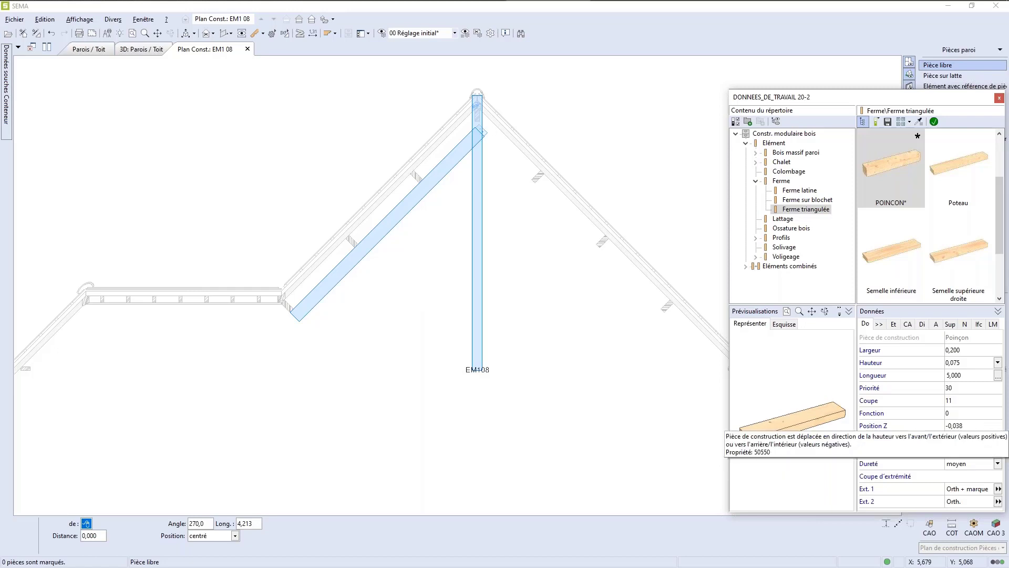
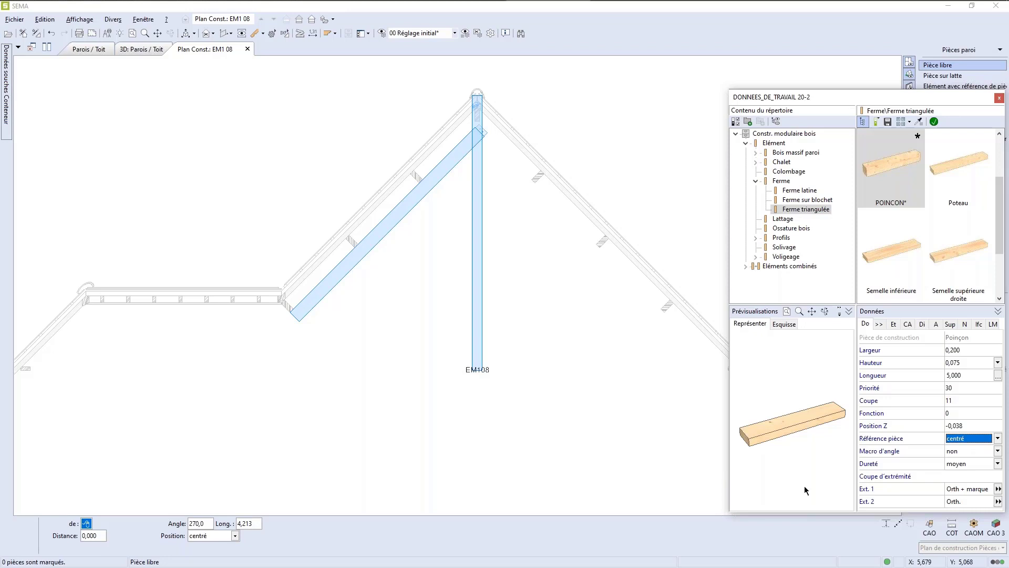
left_click(997, 440)
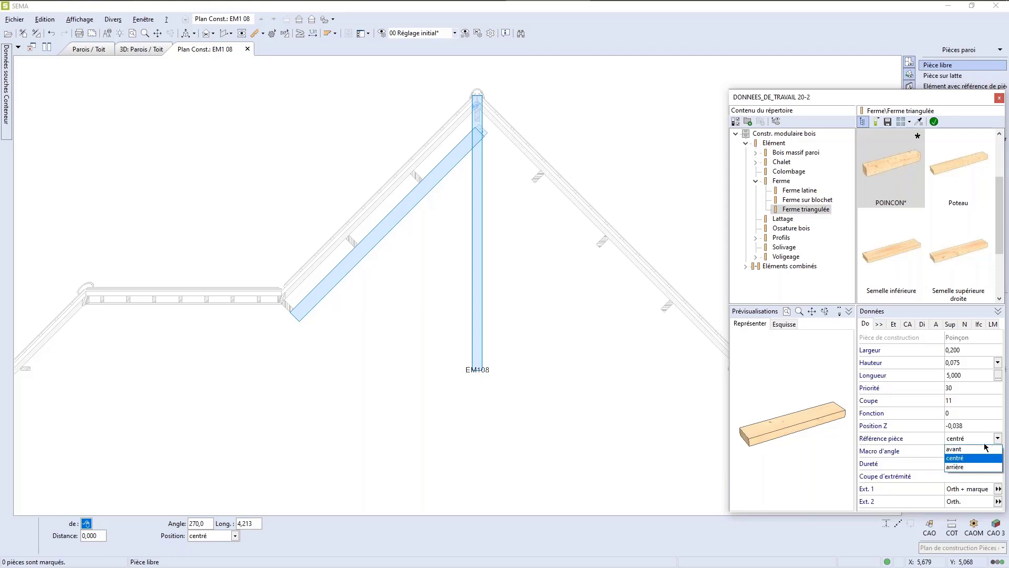
left_click(954, 448)
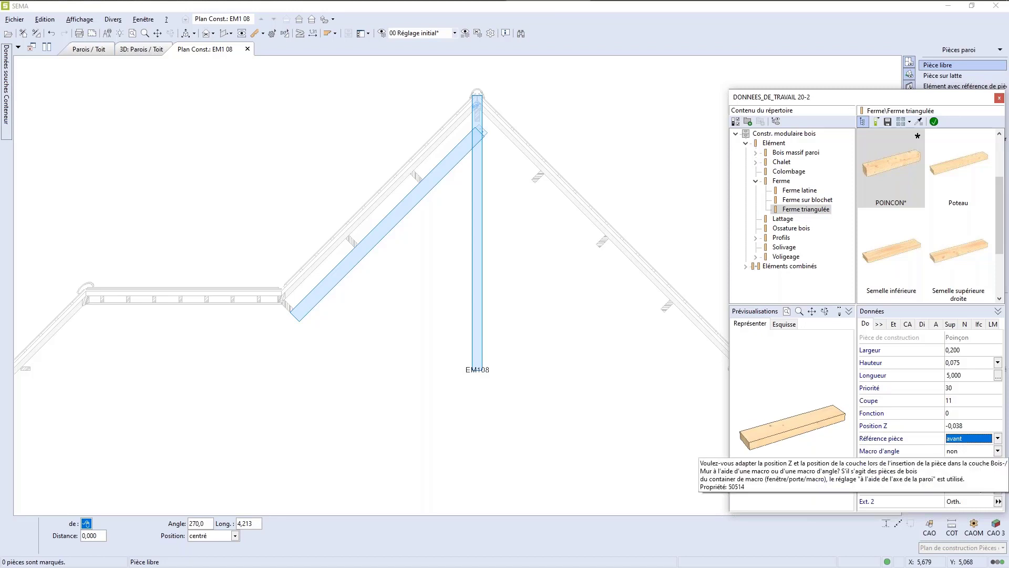
Set the part's Désignation in the material list data to ENTRAIT -.
scroll(654, 263, "down", 4)
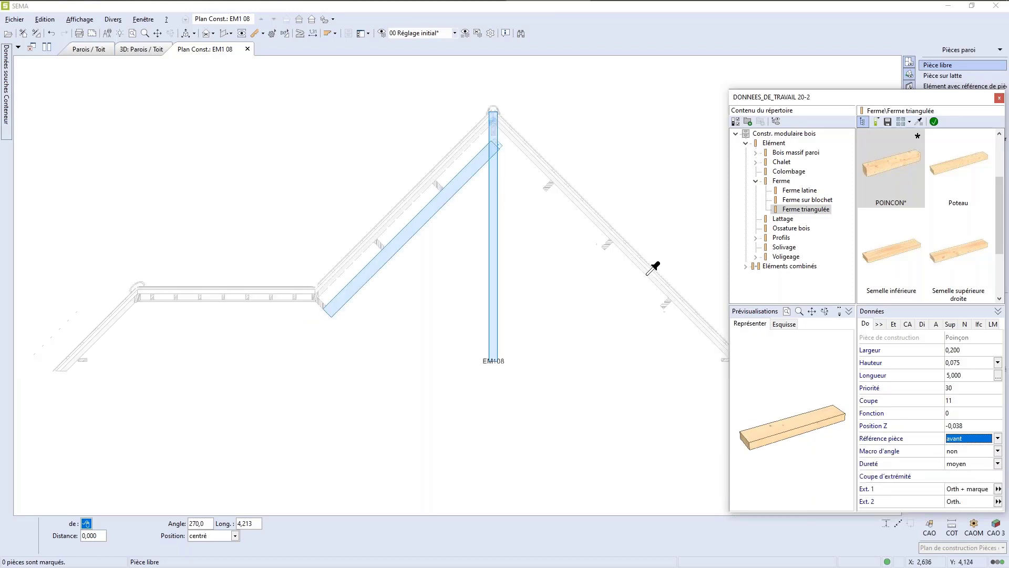
scroll(683, 386, "up", 2)
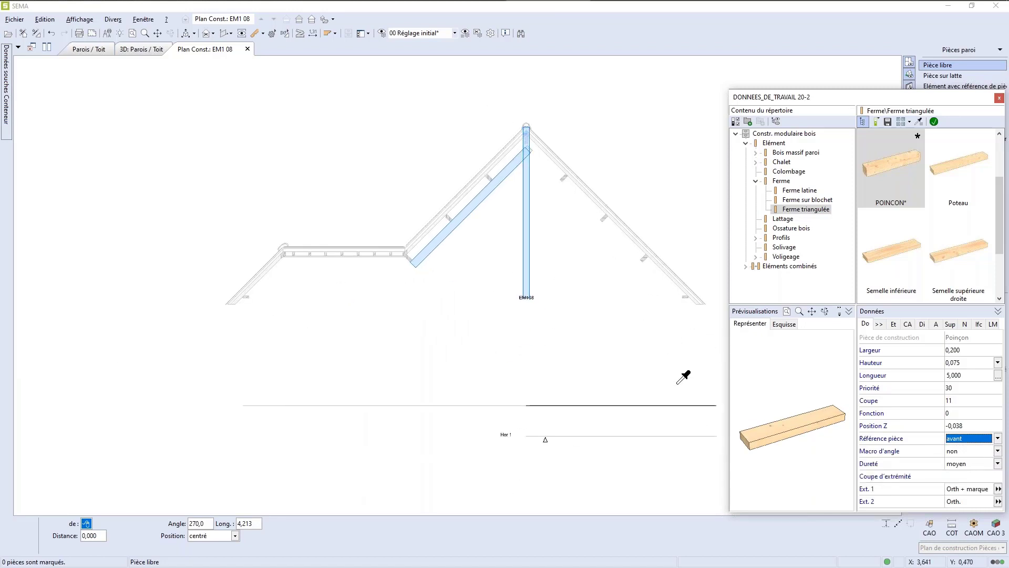
left_click(992, 324)
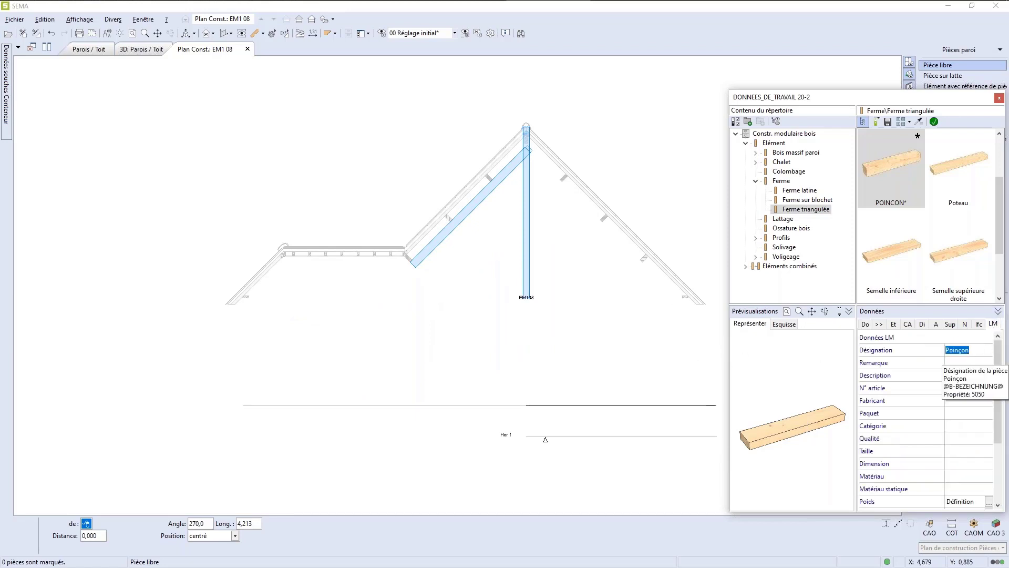
type("ENTRA")
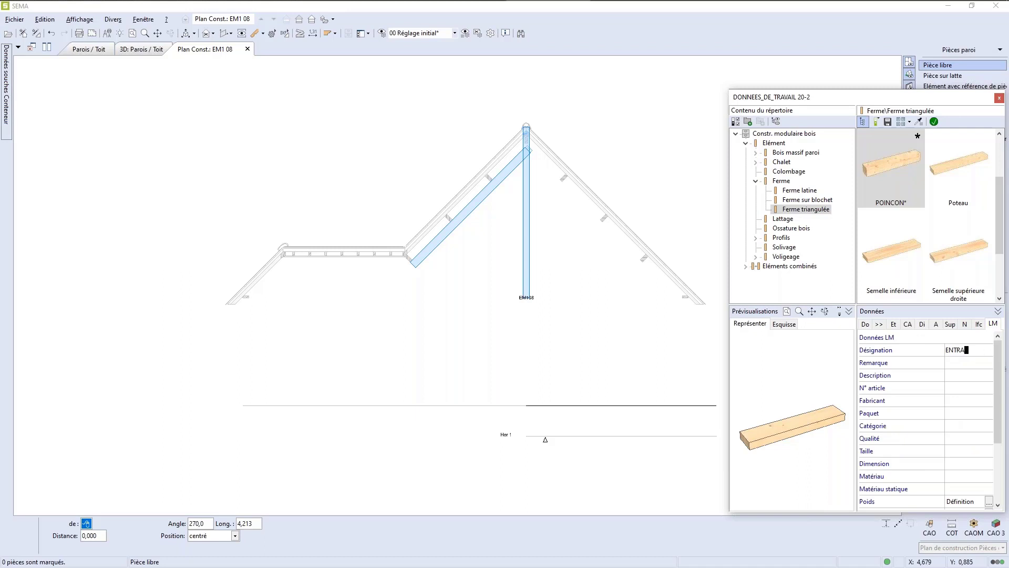
type("IT -")
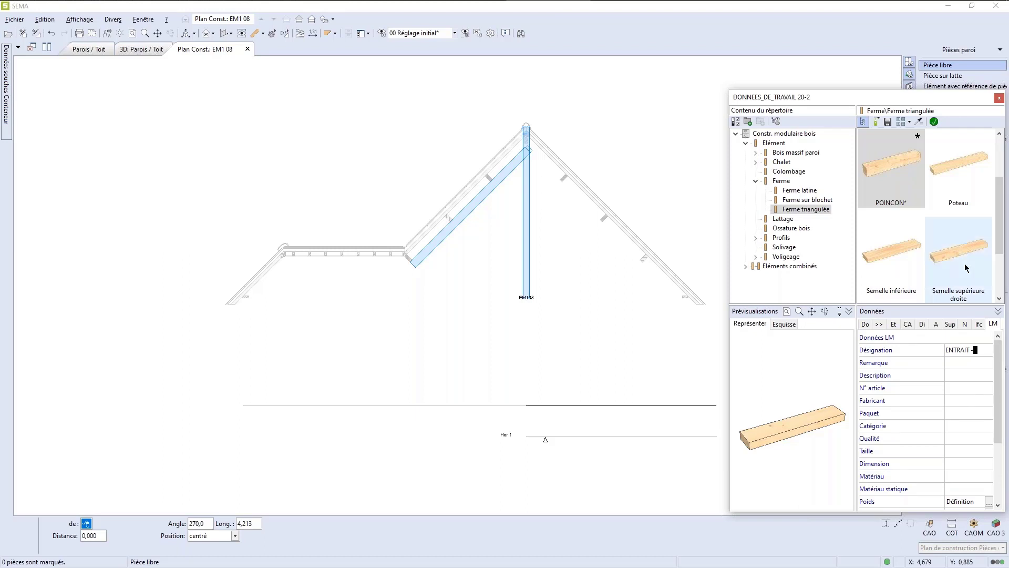
Save the modified part as a new part named ENTRAIT -, without overwriting POINCON, and show its general construction data.
left_click(888, 124)
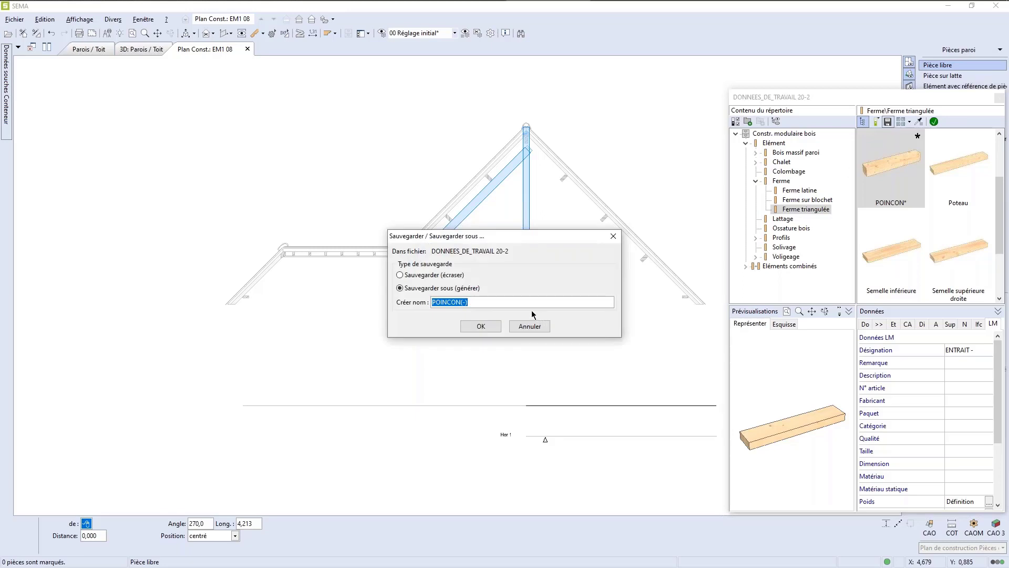
type("ENTRAO")
key("BackSpace")
type("IT -")
left_click(473, 325)
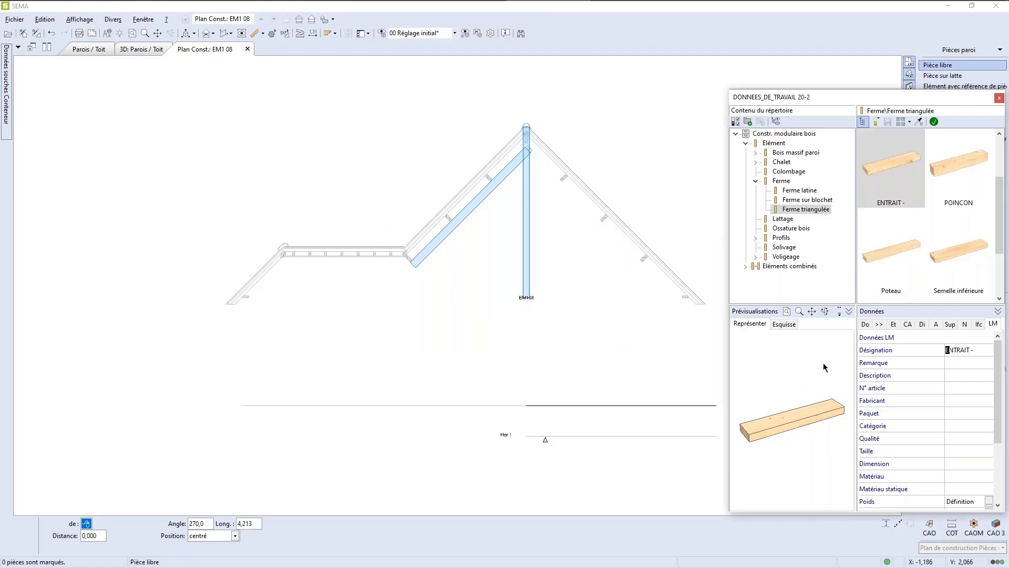
left_click(865, 325)
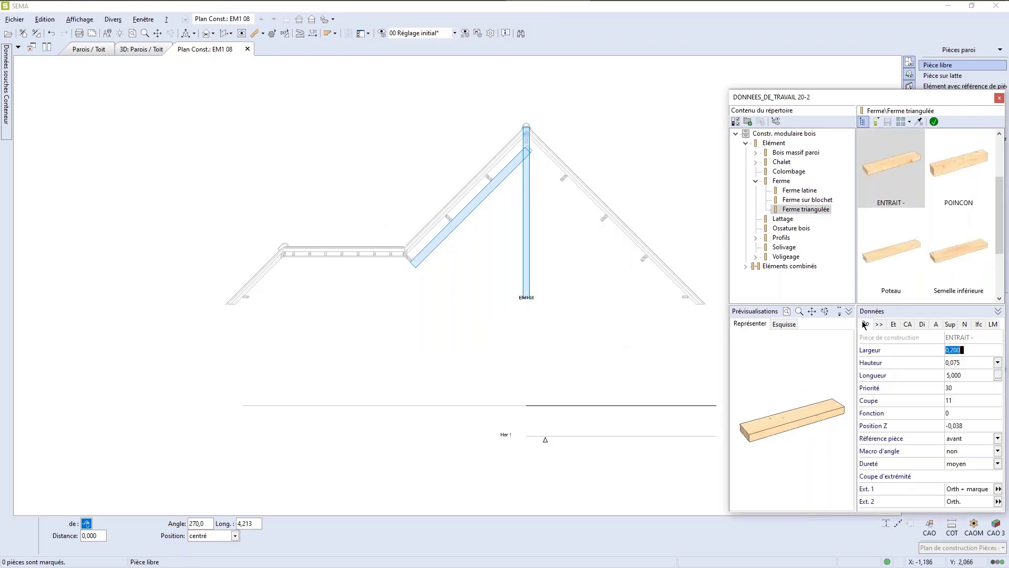
Change the ENTRAIT - part's Position Z to 0,038 and its Référence pièce to arrière.
left_click(946, 426)
left_click(946, 425)
left_click(997, 438)
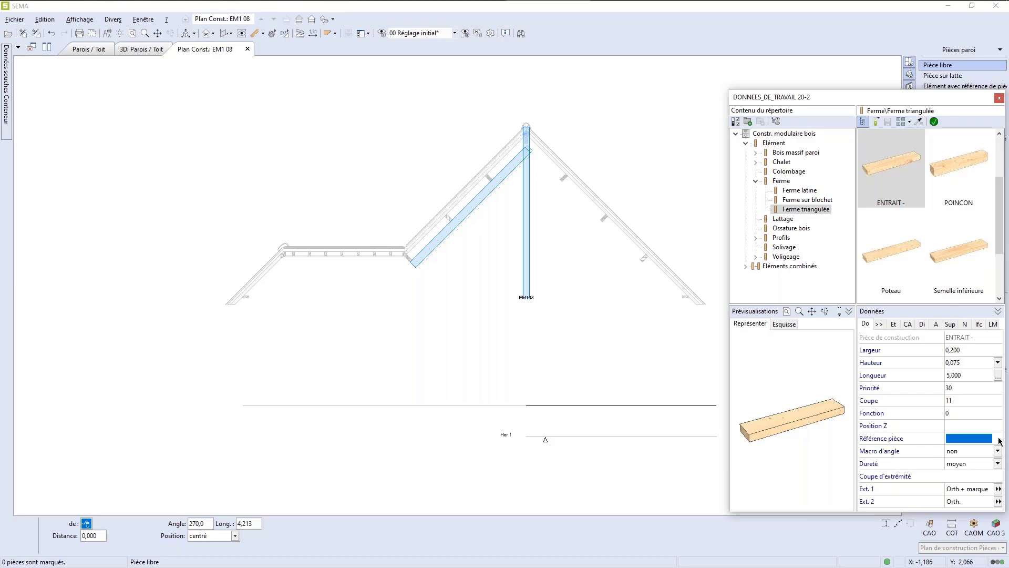
left_click(961, 467)
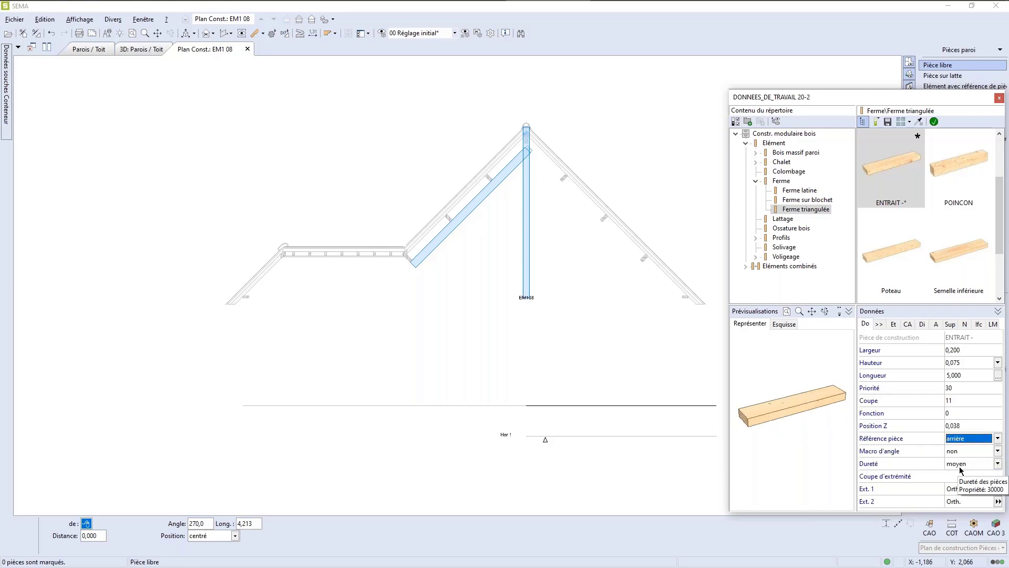
Set the part's Désignation in the material list data to ENTRAIT +.
left_click(993, 324)
left_click(976, 357)
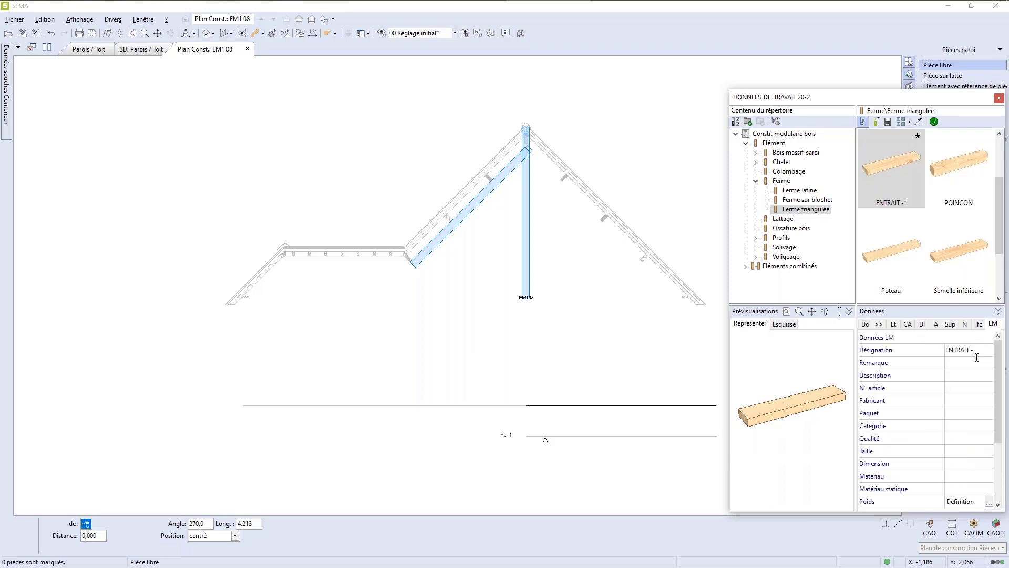
key("BackSpace")
key("BackSpace")
type("+")
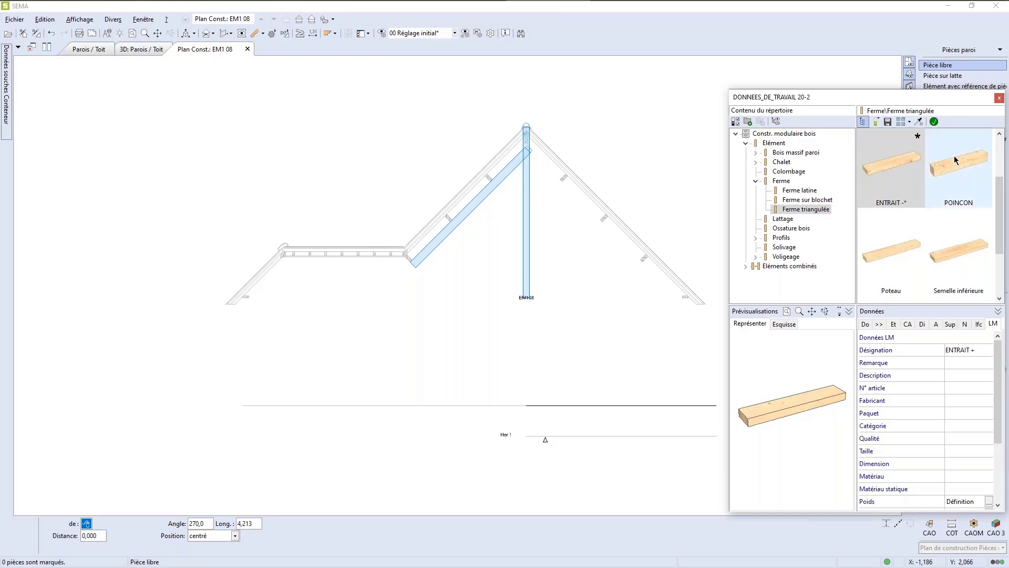
Save the modified part as a new catalogue part named ENTRAIT +, without overwriting ENTRAIT -.
left_click(887, 122)
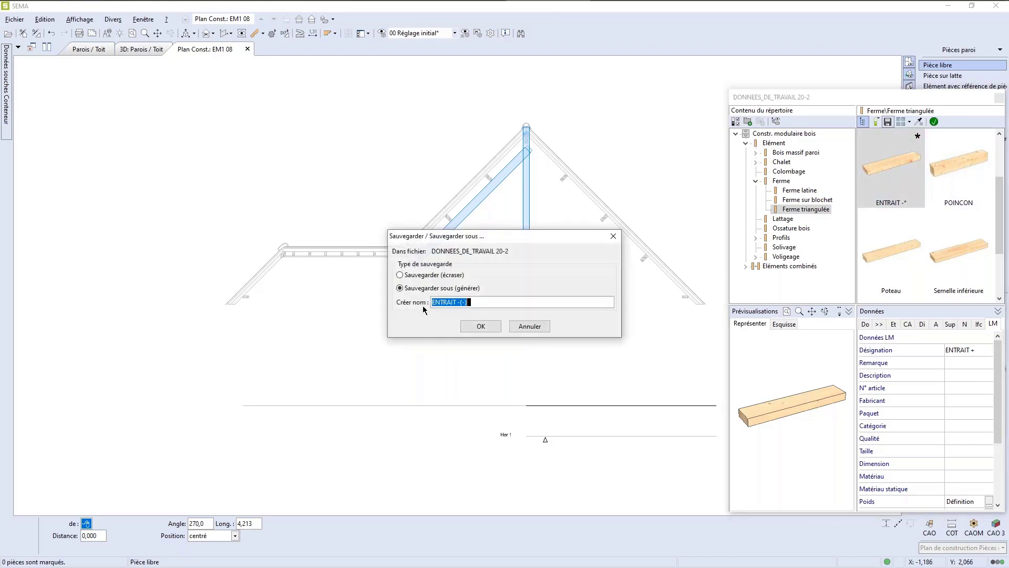
left_click(473, 302)
key("BackSpace")
key("BackSpace")
key("BackSpace")
key("BackSpace")
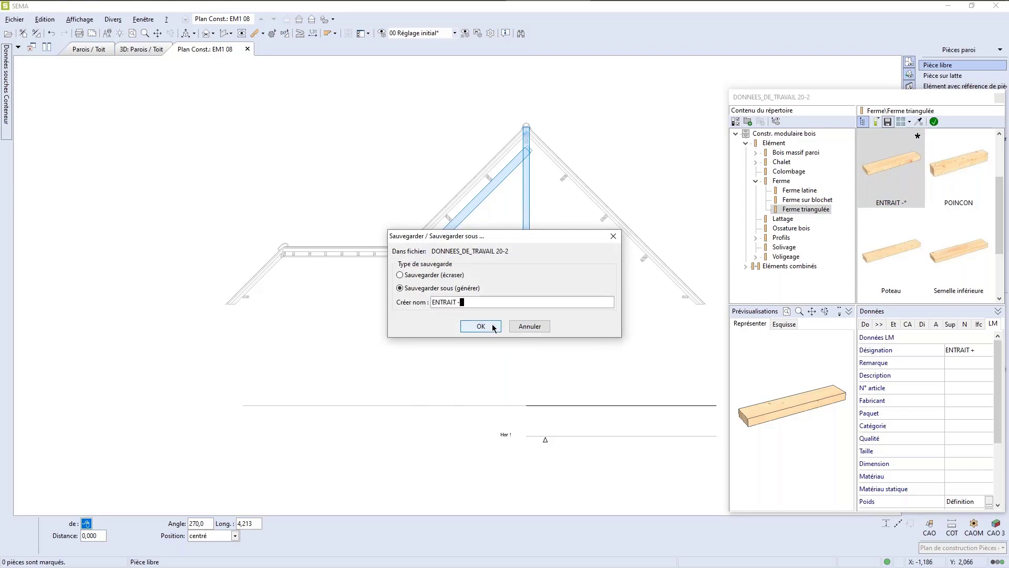
type("+")
left_click(478, 326)
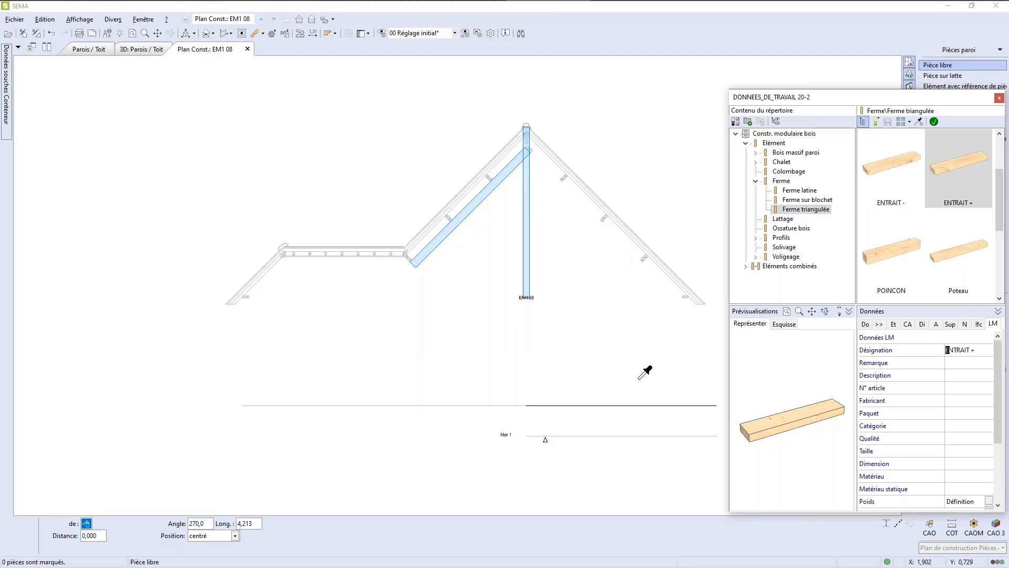
With the ENTRAIT - part, lay out a tie beam from the right eaves purlin's lower corner at 180°, 7,900 long, past the king post.
left_click(893, 178)
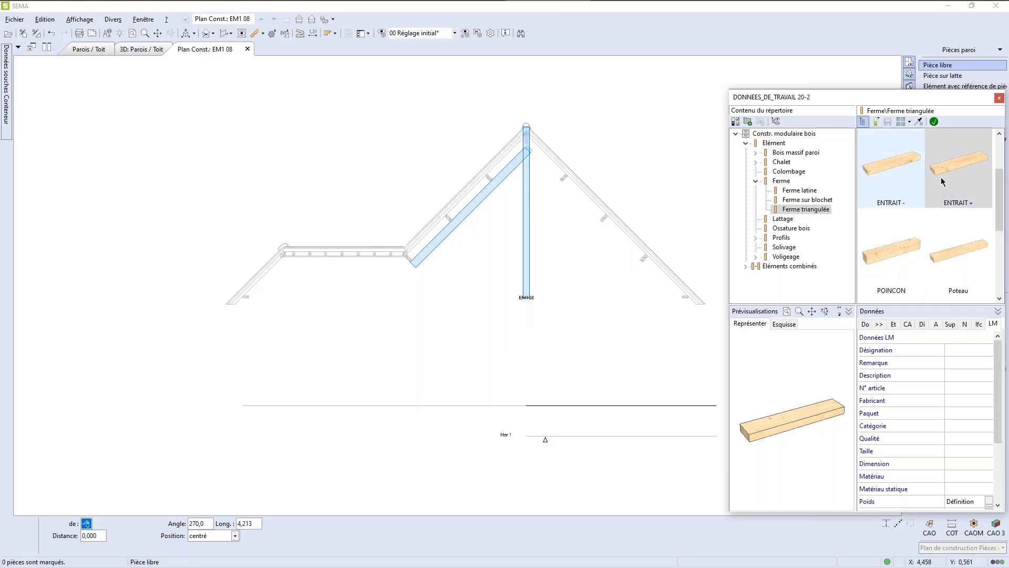
left_click(957, 176)
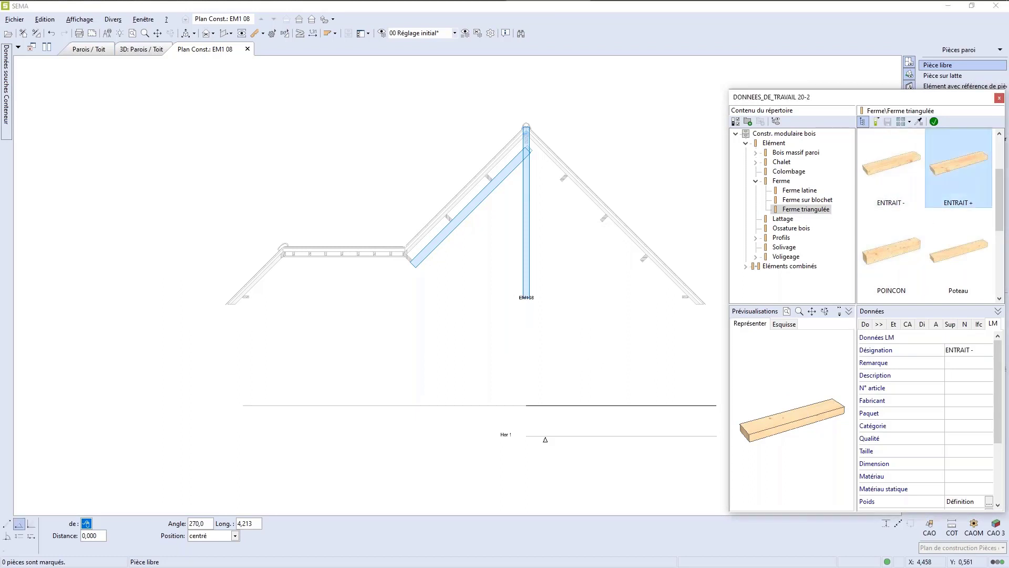
left_click(895, 180)
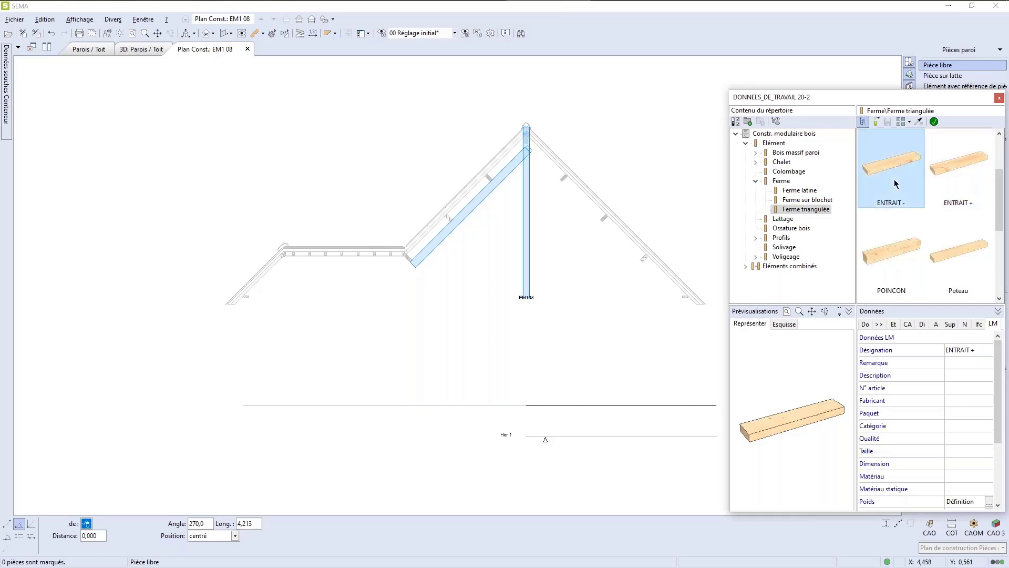
left_click(935, 124)
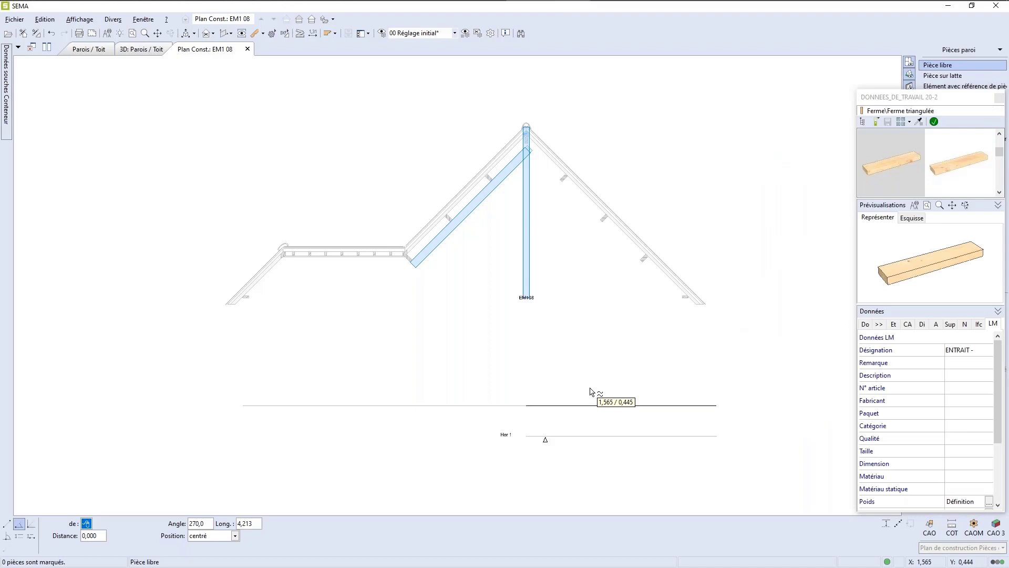
scroll(591, 392, "up", 4)
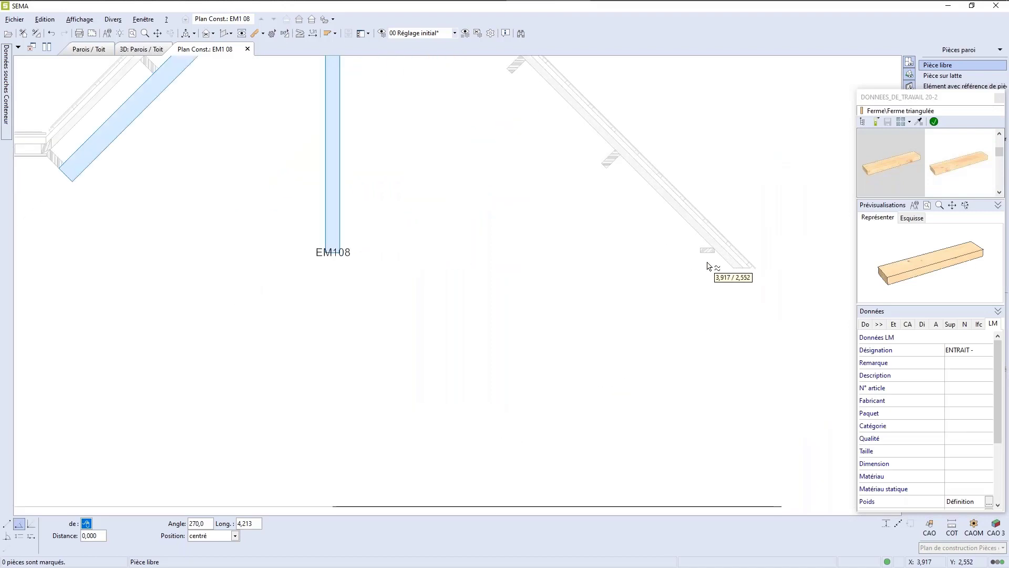
left_click(713, 252)
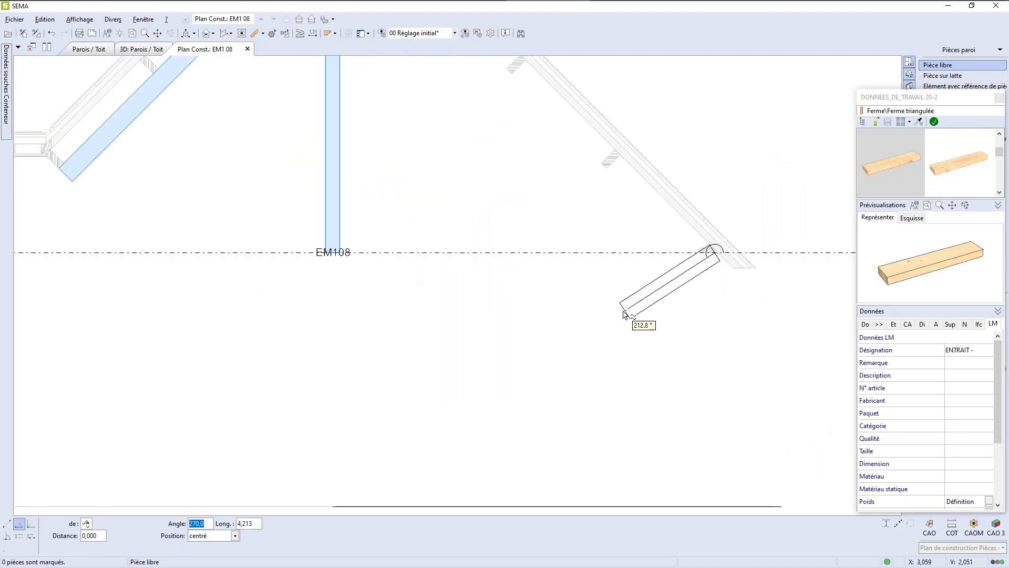
scroll(630, 313, "down", 2)
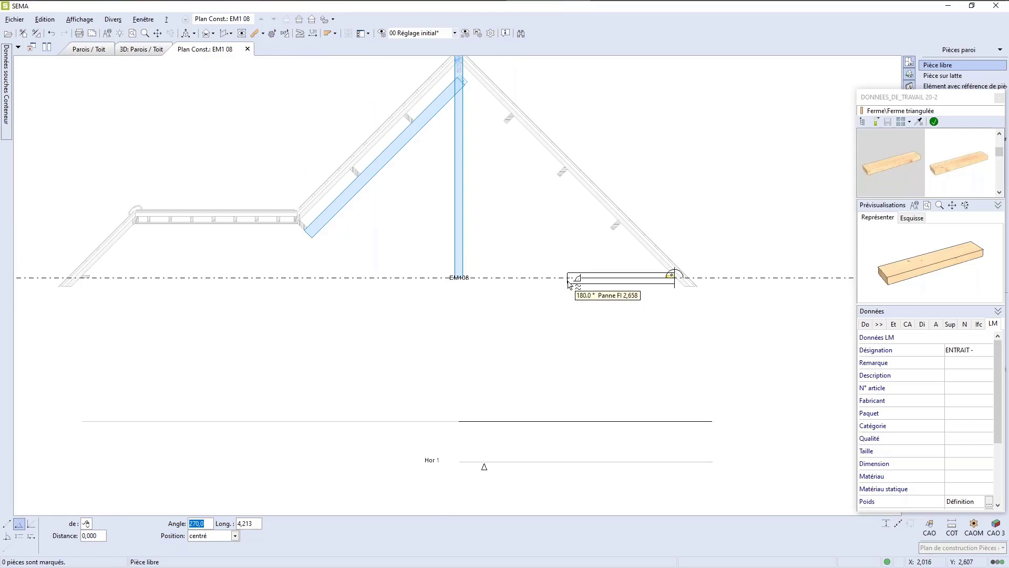
scroll(651, 316, "up", 4)
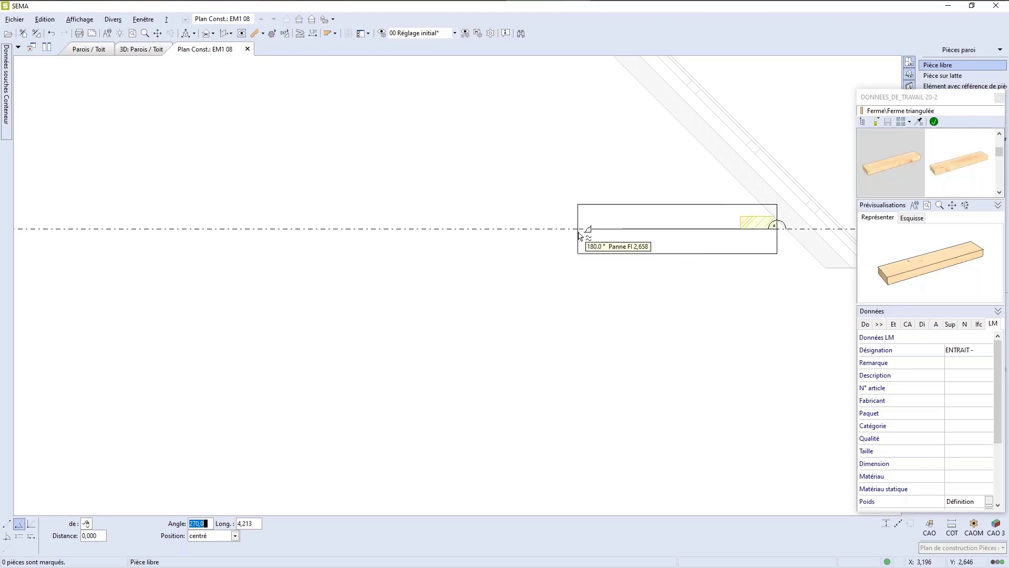
scroll(620, 297, "down", 5)
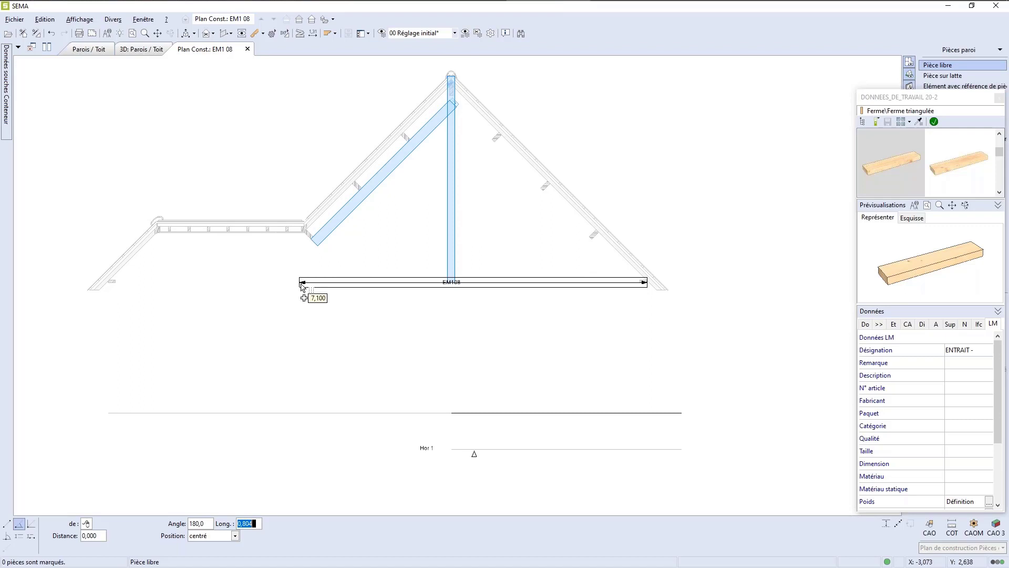
left_click(262, 286)
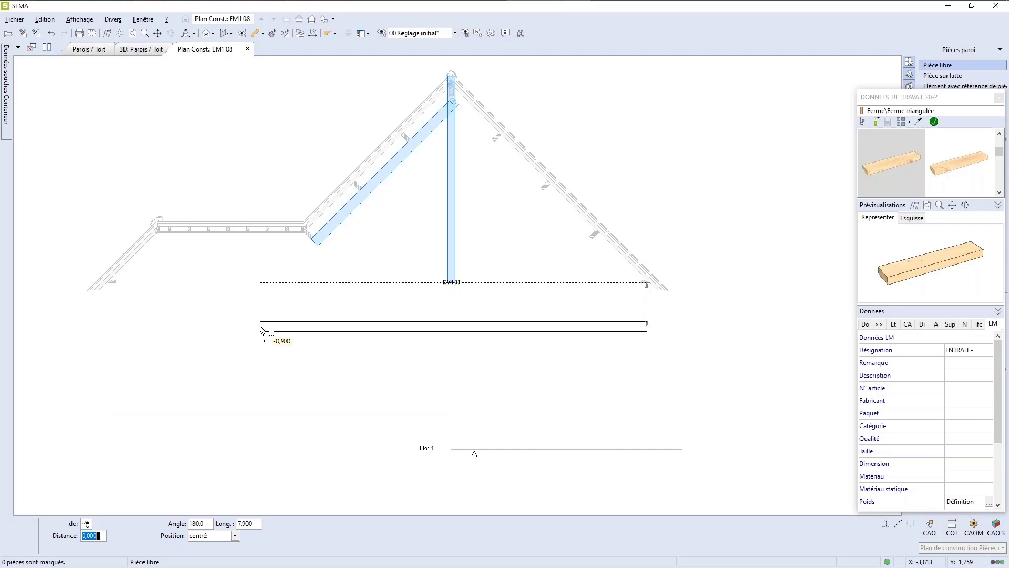
Place the ENTRAIT - tie beam at distance 0,000 with its Position set to droite, above the reference line.
scroll(232, 320, "up", 2)
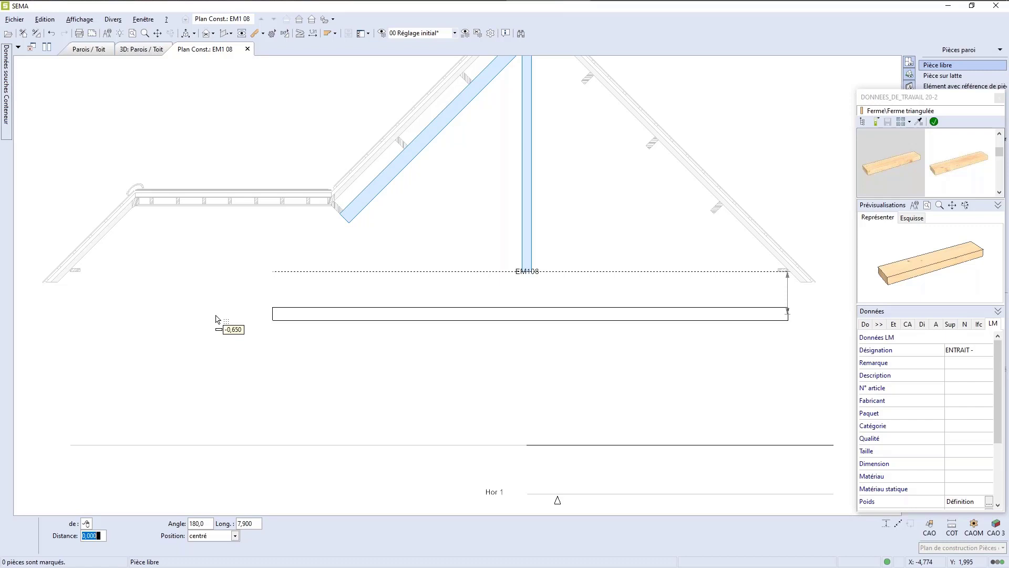
key("Tab")
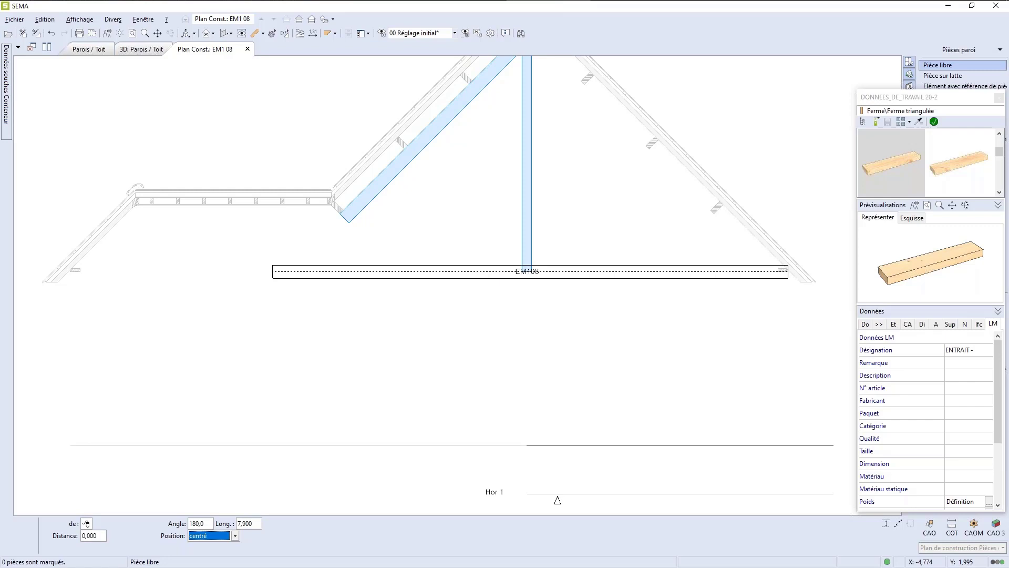
key("Down")
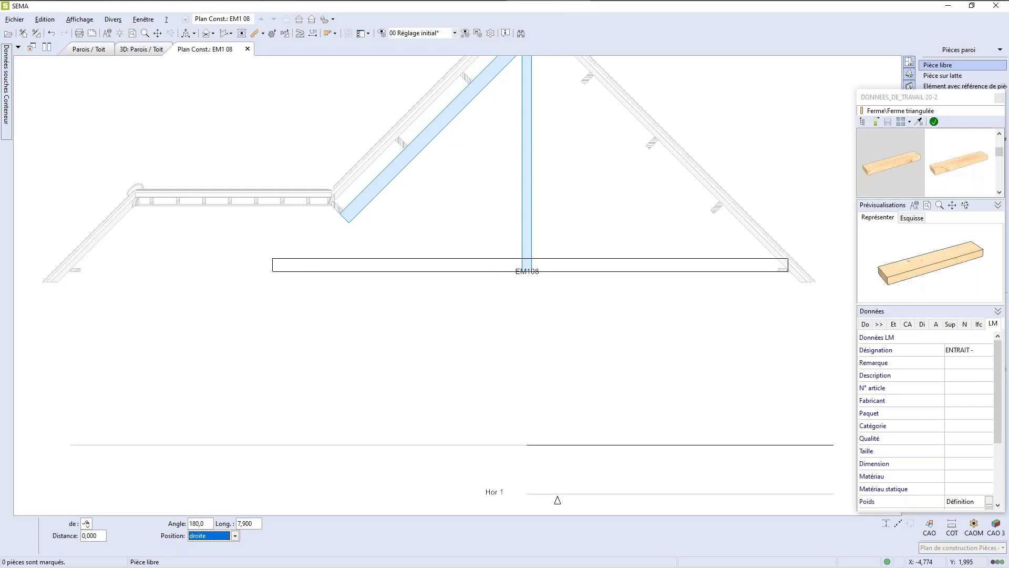
key("Down")
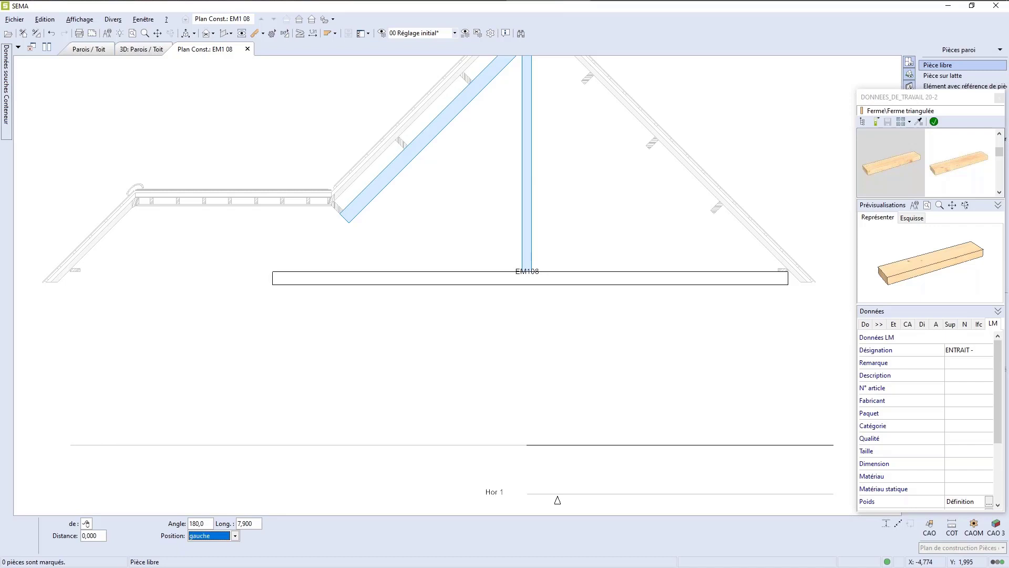
key("Down")
key("Down")
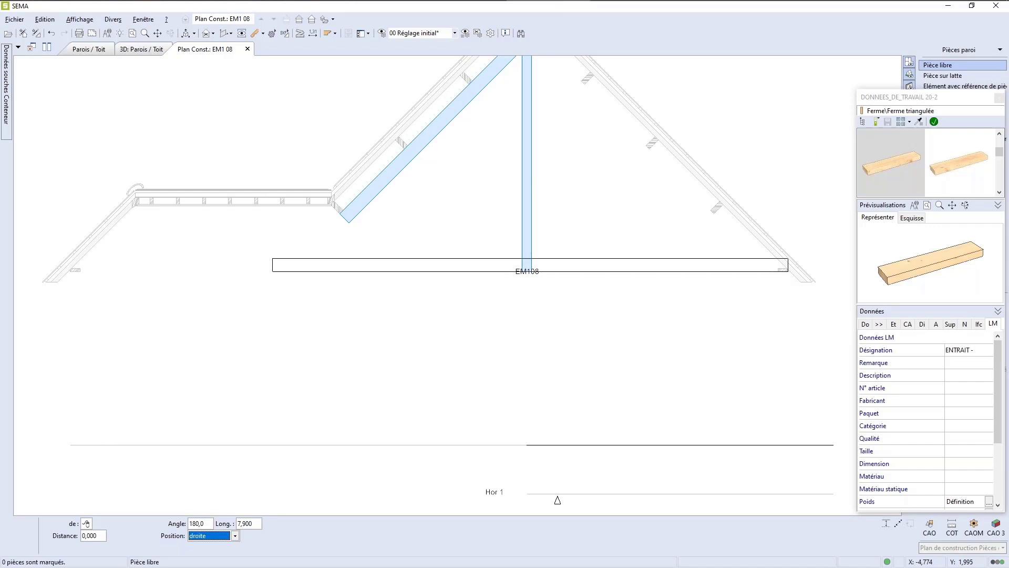
key("Return")
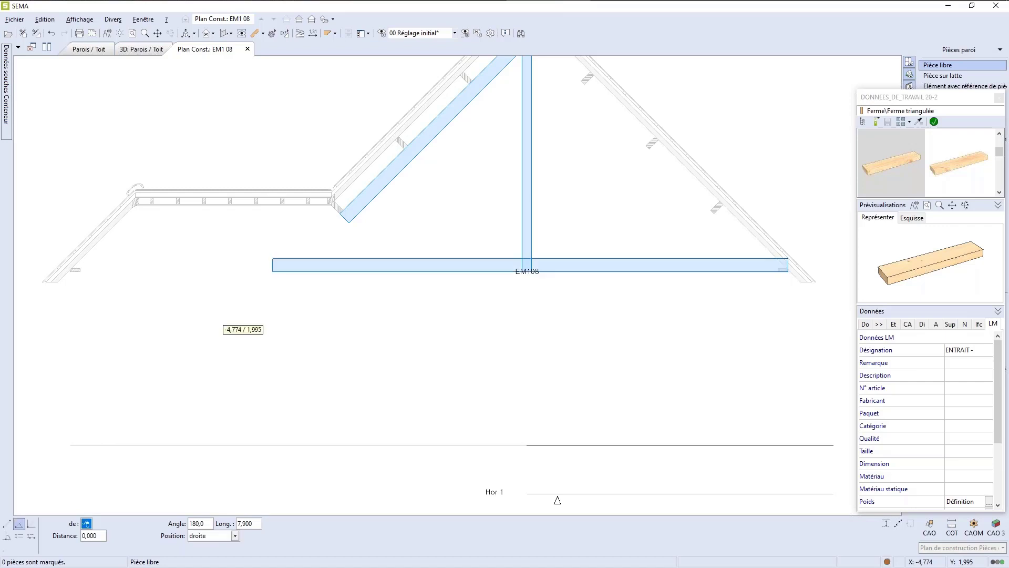
Place an ENTRAIT + part over the existing tie beam, referenced to its lower edge line with distance -0,200 and Position droite.
scroll(318, 388, "down", 3)
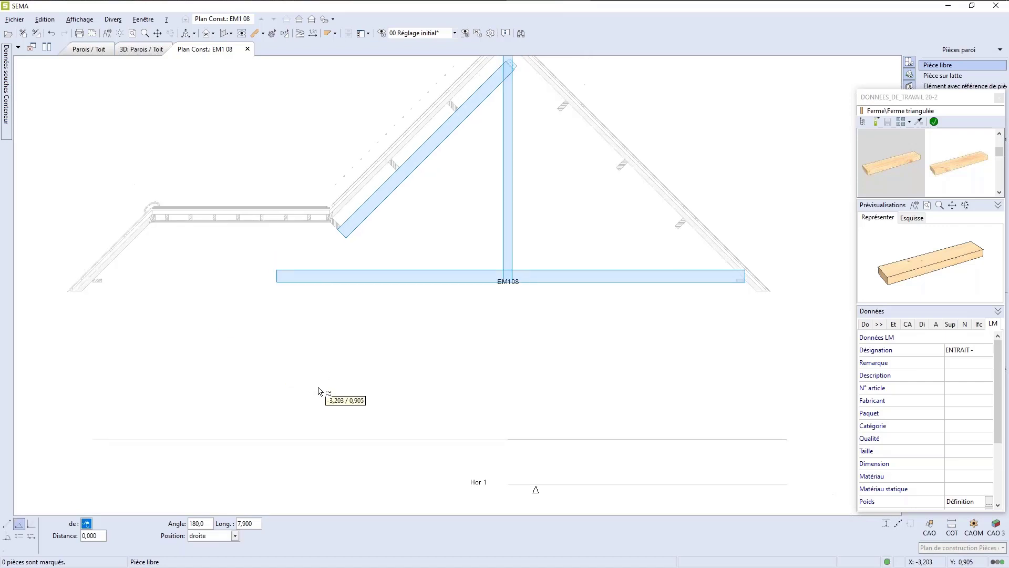
scroll(458, 160, "up", 2)
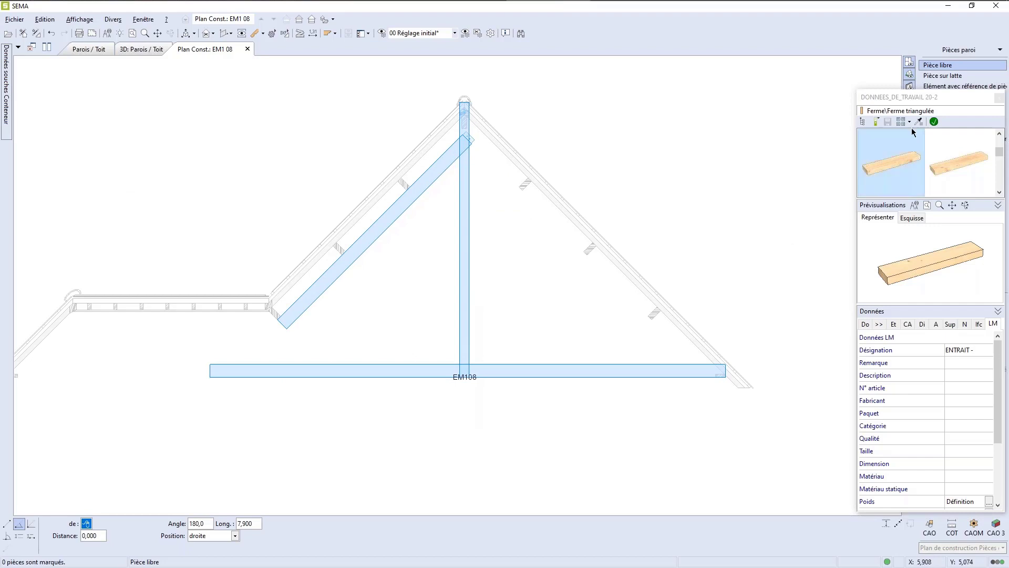
left_click(871, 121)
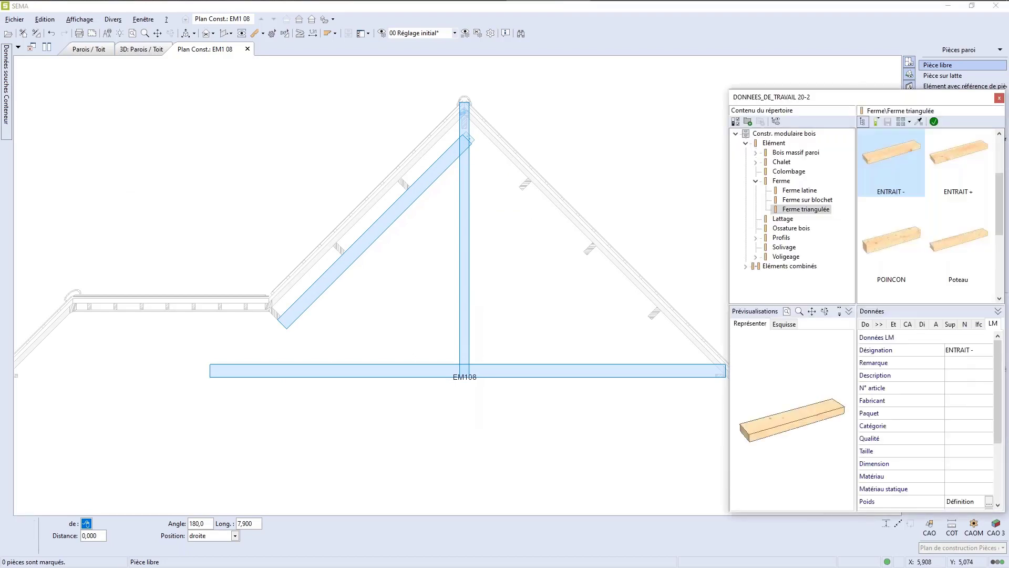
left_click(955, 167)
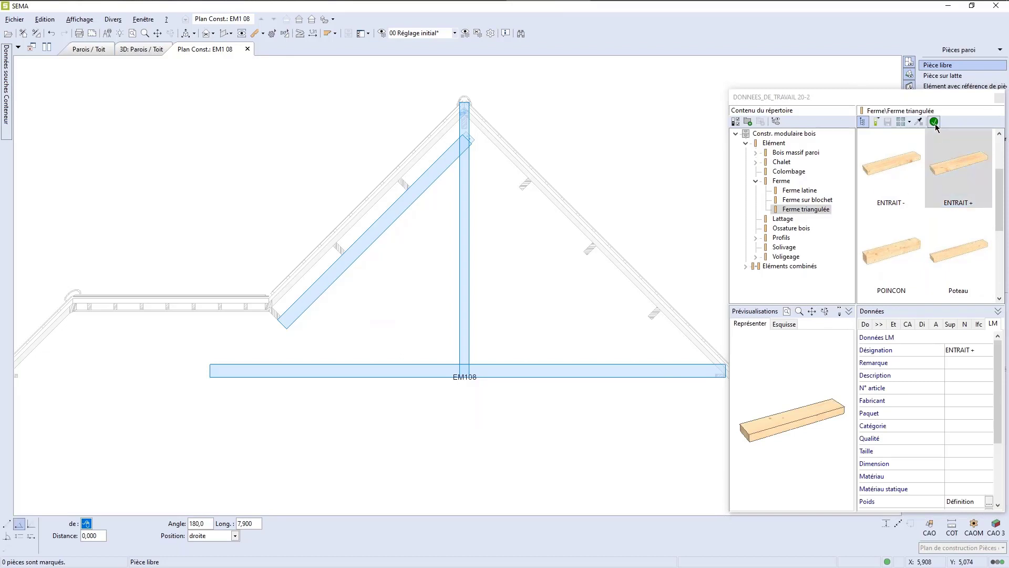
left_click(934, 122)
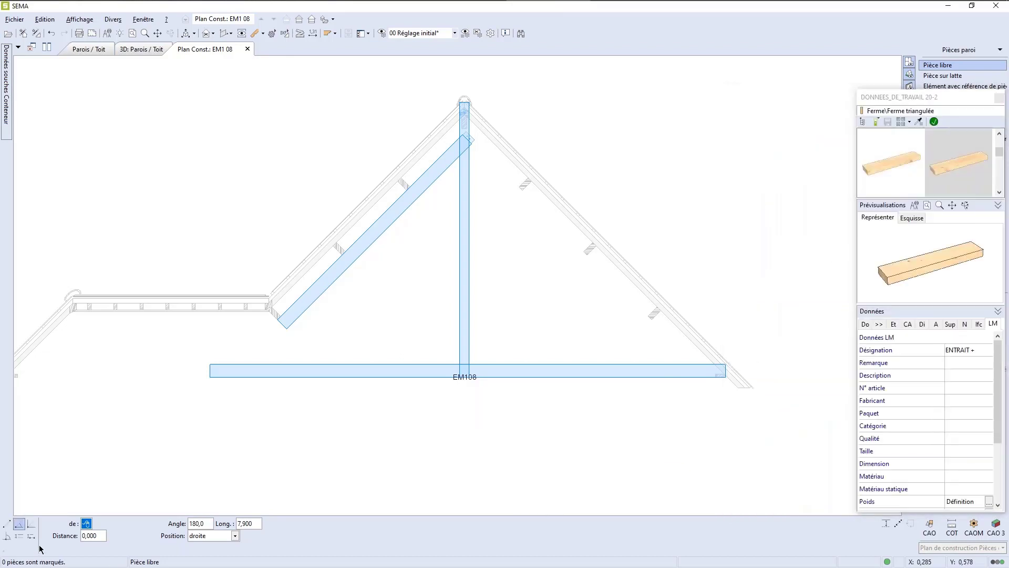
left_click(19, 535)
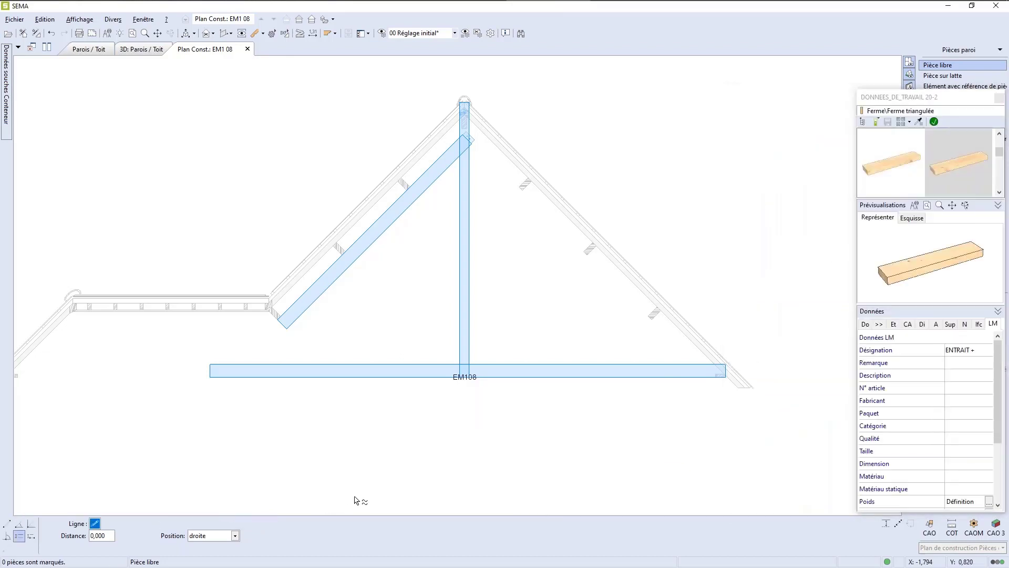
left_click(508, 375)
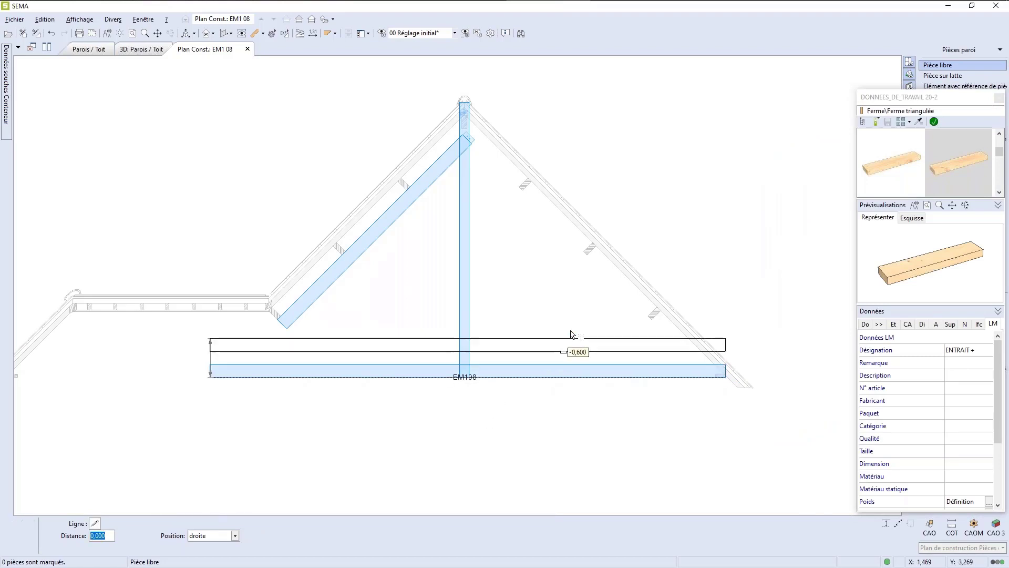
scroll(714, 400, "up", 3)
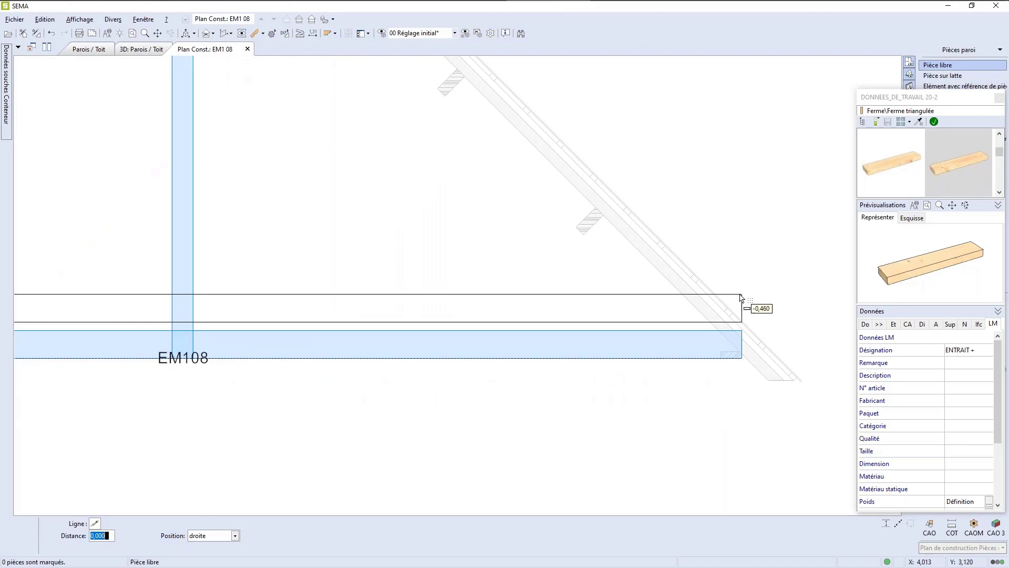
left_click(752, 337)
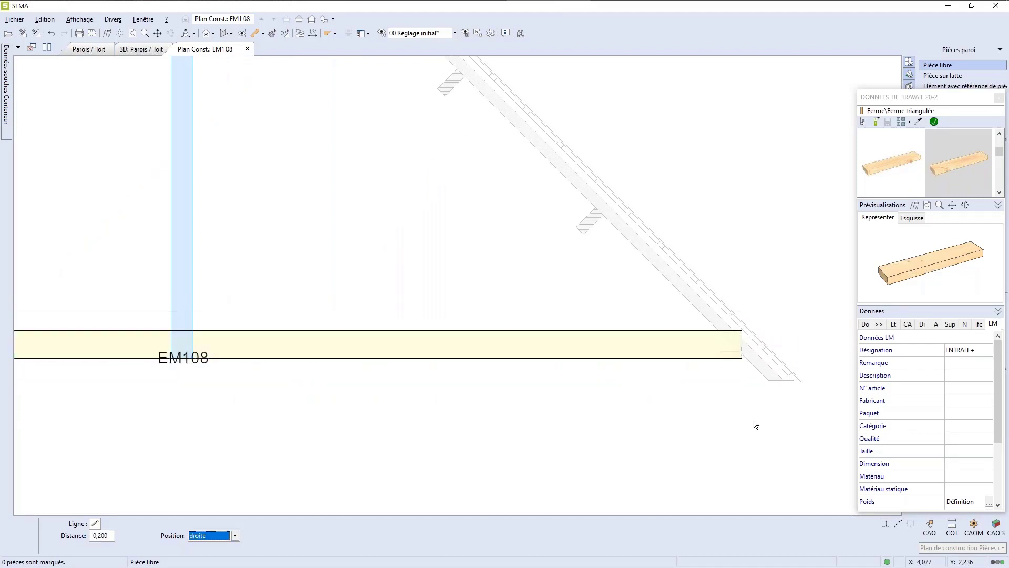
scroll(791, 418, "down", 1)
scroll(788, 415, "down", 2)
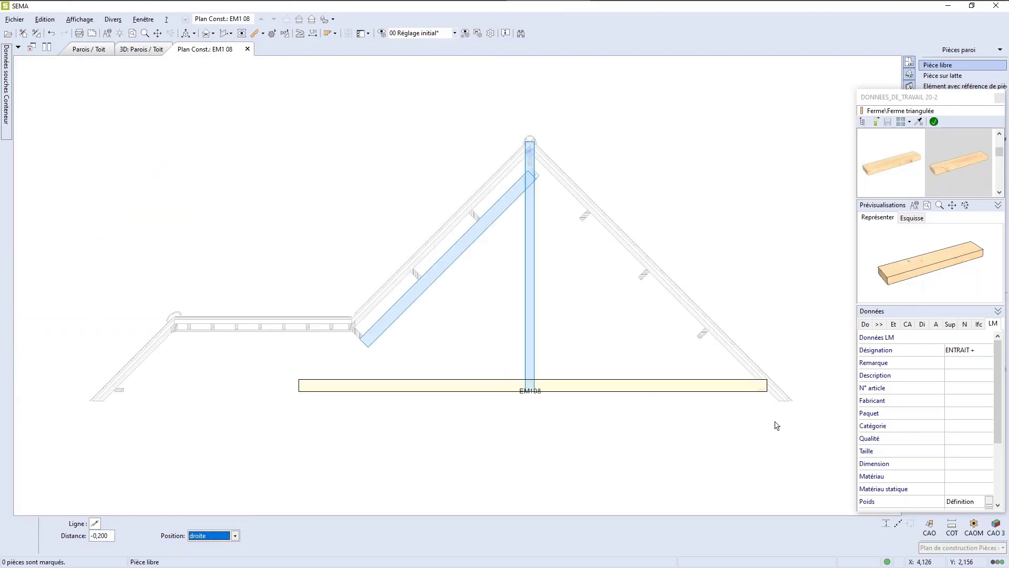
key("Return")
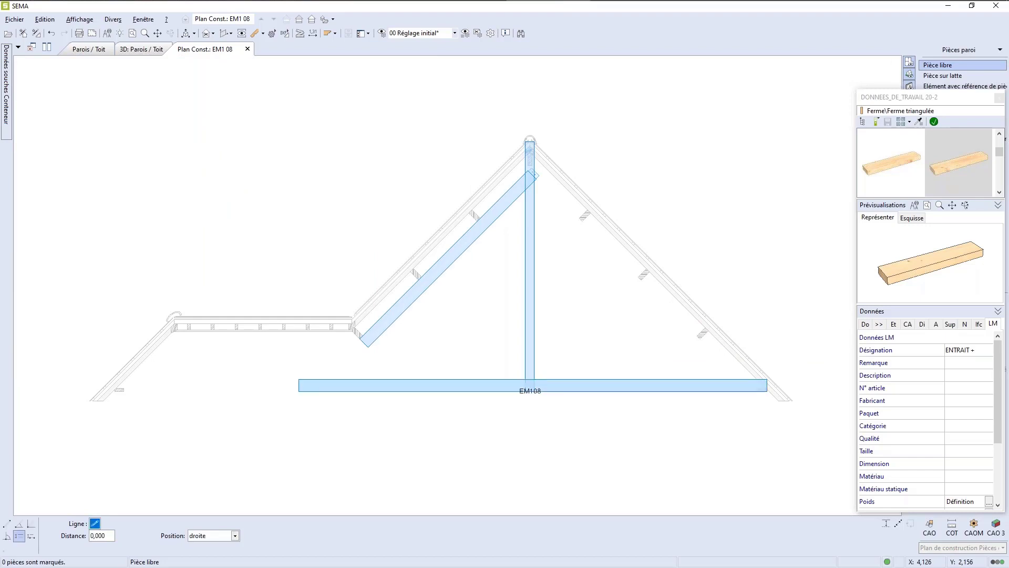
scroll(486, 414, "up", 2)
scroll(567, 429, "down", 3)
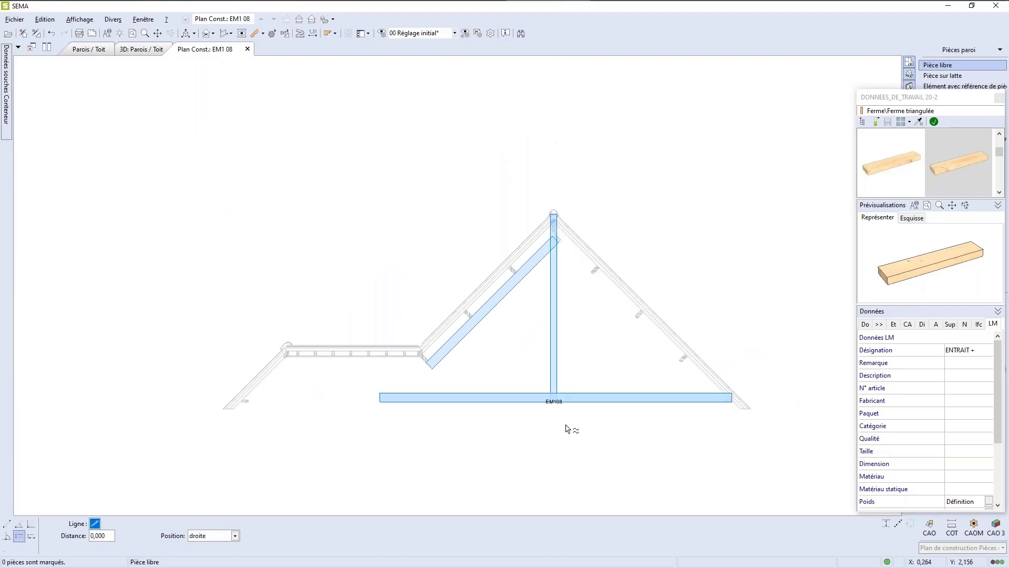
key("Escape")
scroll(619, 421, "up", 2)
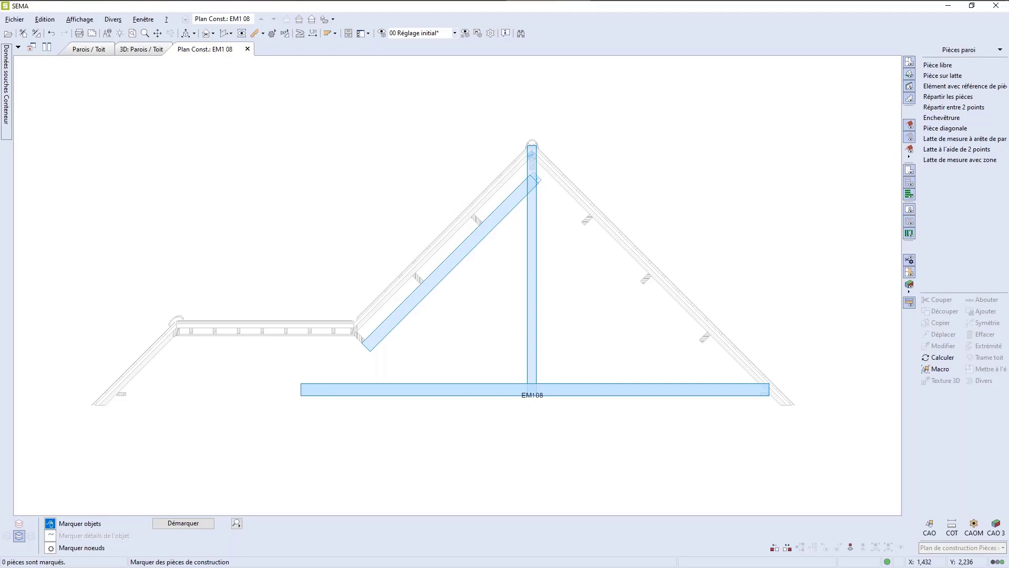
scroll(576, 364, "up", 1)
scroll(583, 356, "down", 1)
scroll(771, 313, "up", 1)
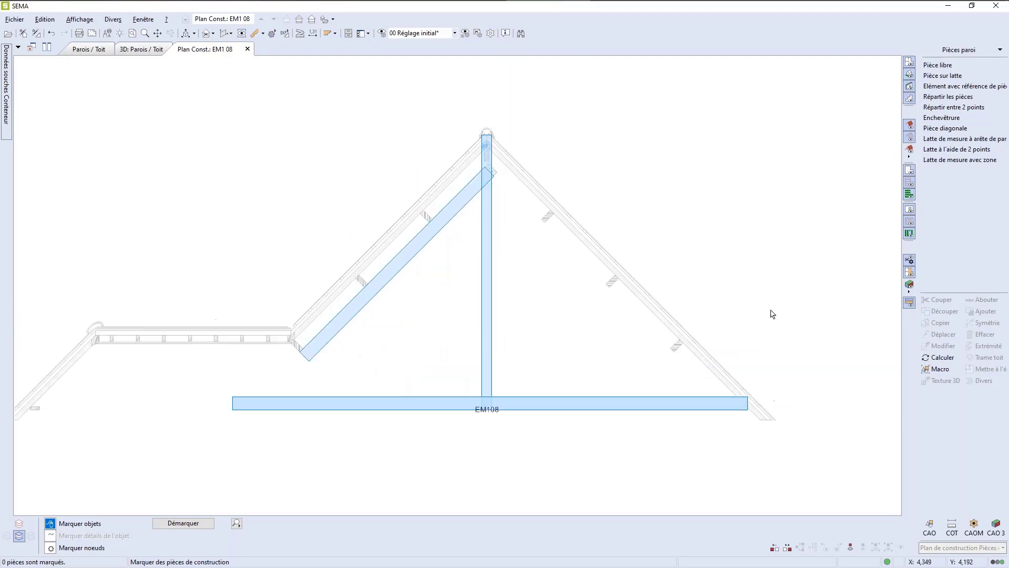
left_click(937, 65)
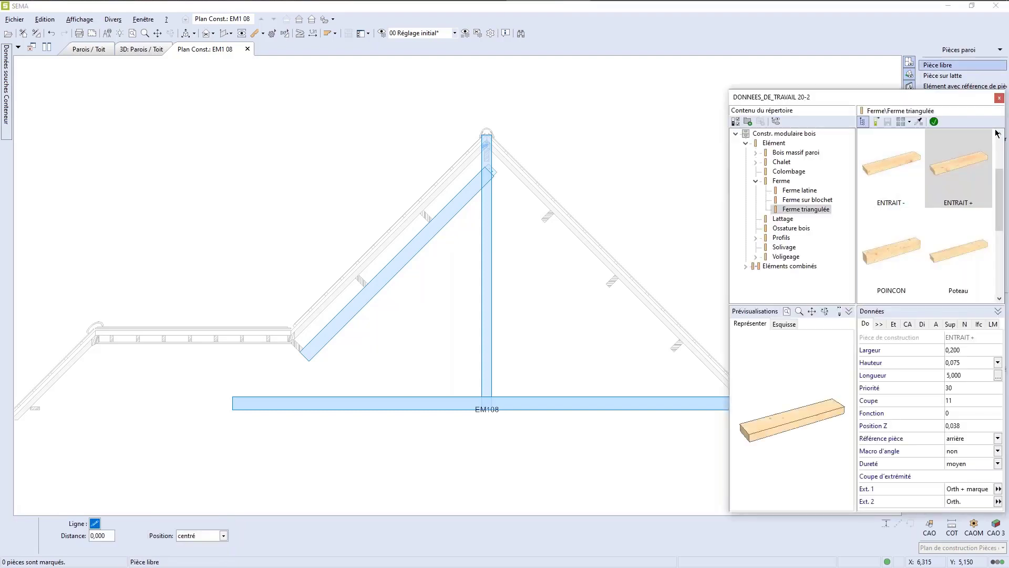
left_click(999, 98)
In the master data's Tenon connections, set the INITIATION tenon's drilling to a single hole of diameter 0,012.
left_click(348, 33)
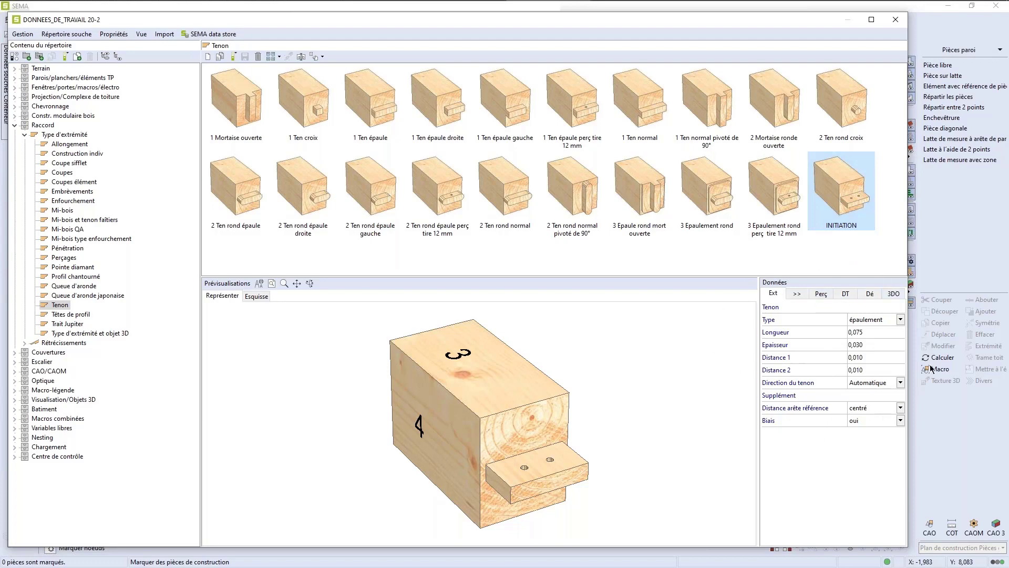
left_click(821, 294)
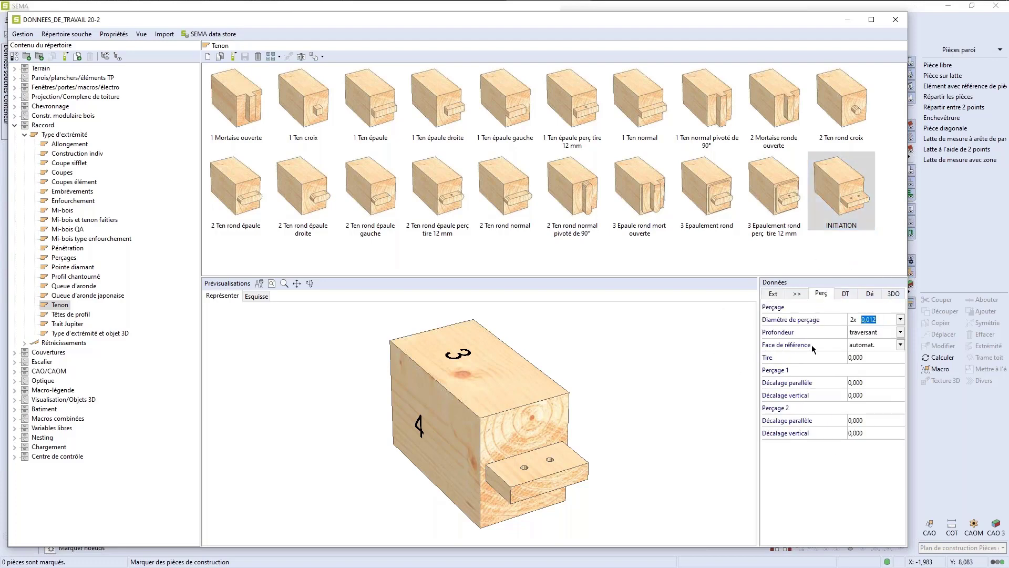
left_click(900, 319)
left_click(866, 339)
type("0,012")
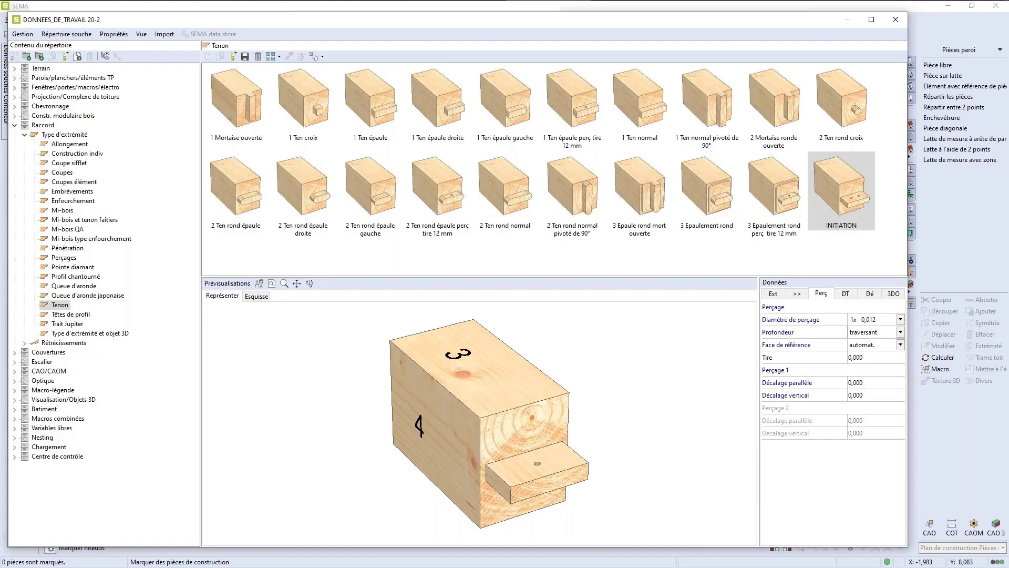
key("Tab")
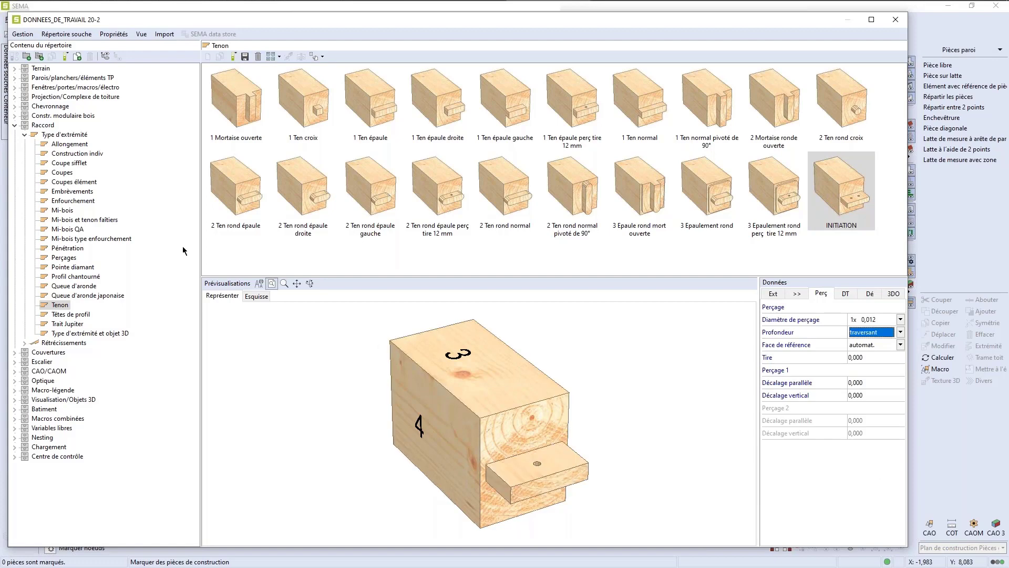
Save the modified tenon as a new entry named INITIATION 1 PERCAGE, without overwriting INITIATION, and close the master data.
left_click(245, 57)
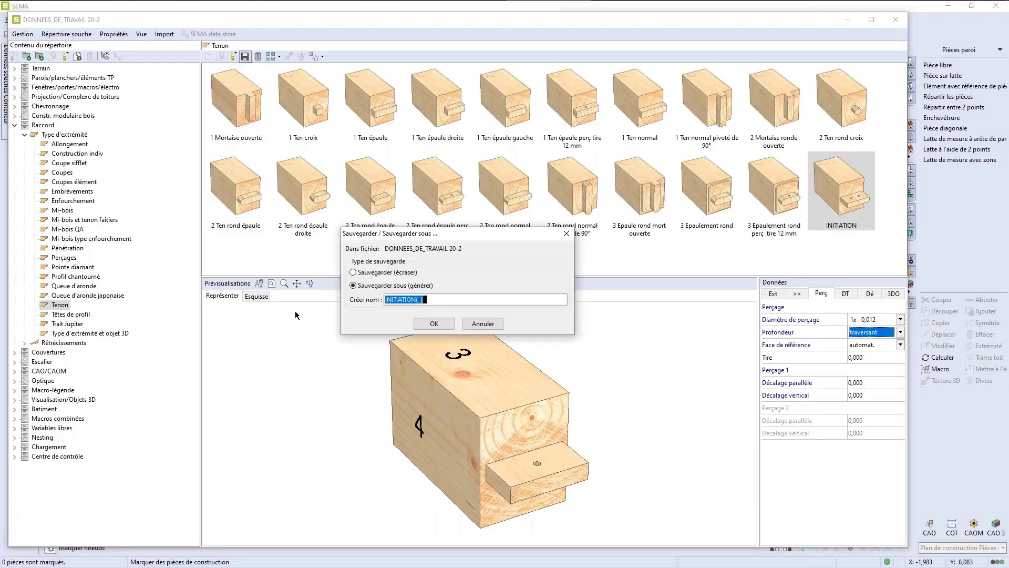
left_click(429, 298)
key("BackSpace")
key("BackSpace")
key("BackSpace")
type("1 PERCAGE")
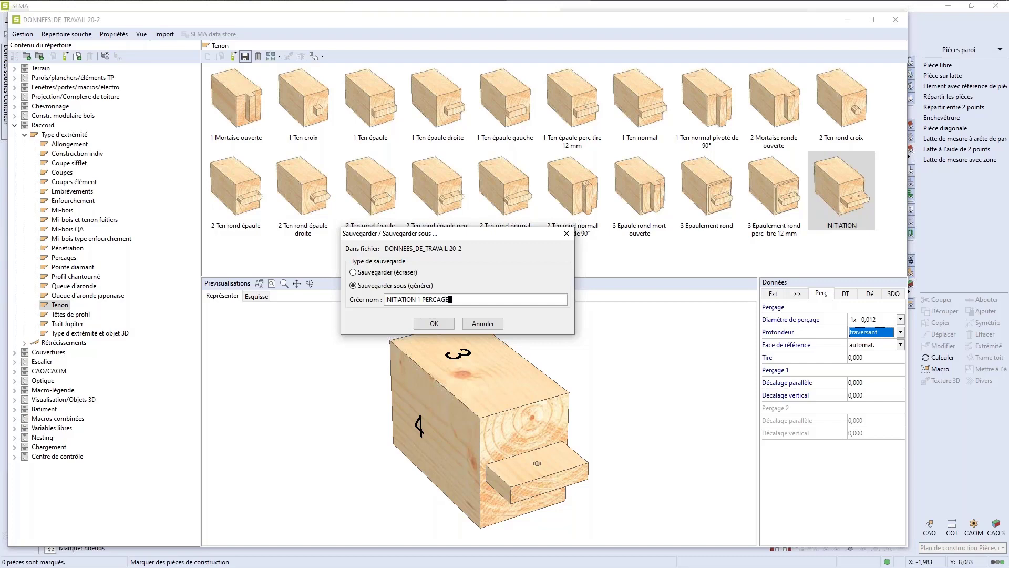
left_click(449, 324)
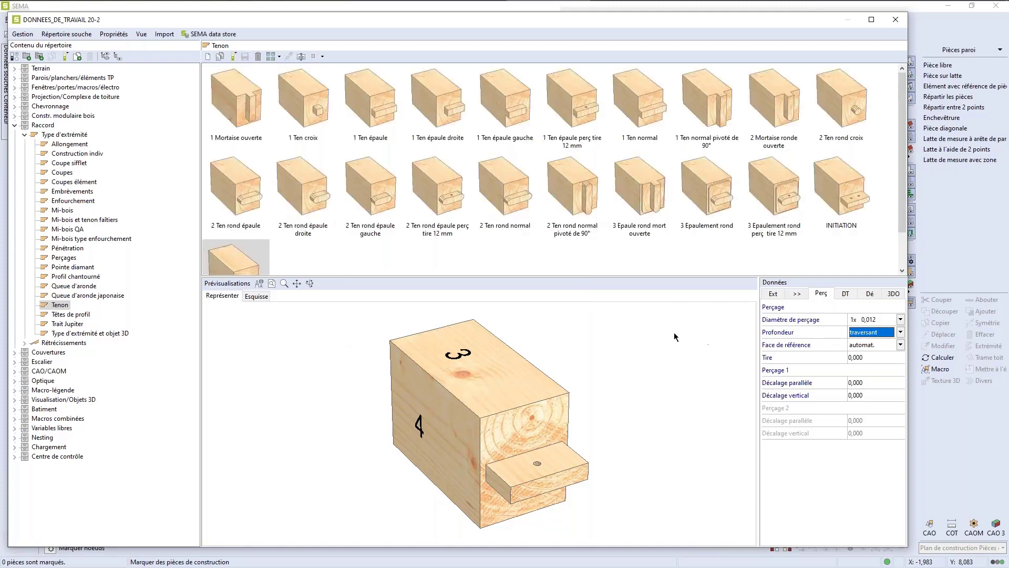
left_click(896, 21)
Start a free part based on ARBA INITIATION from Ferme triangulée and set its Largeur to 0,100.
left_click(941, 66)
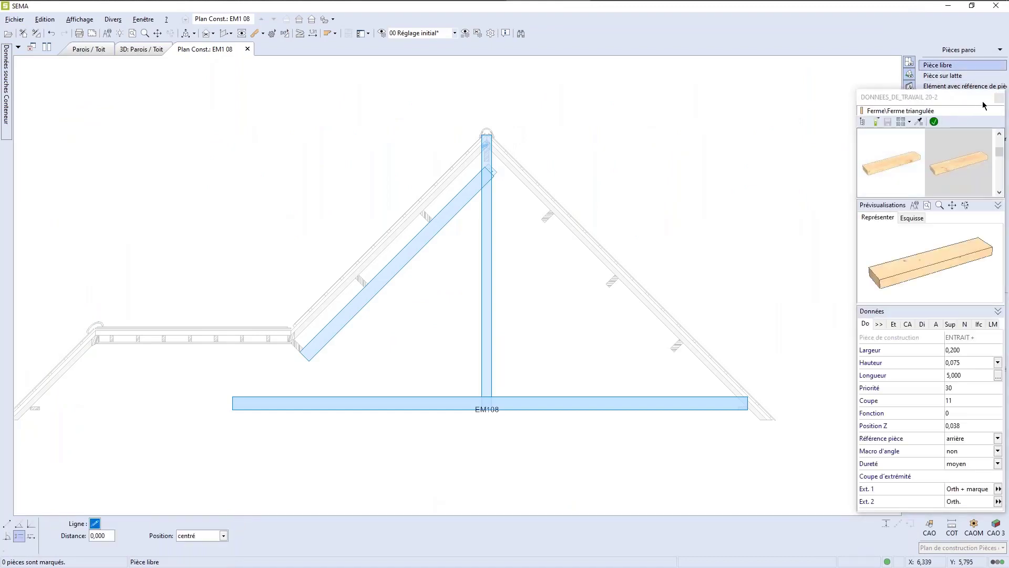
left_click(863, 123)
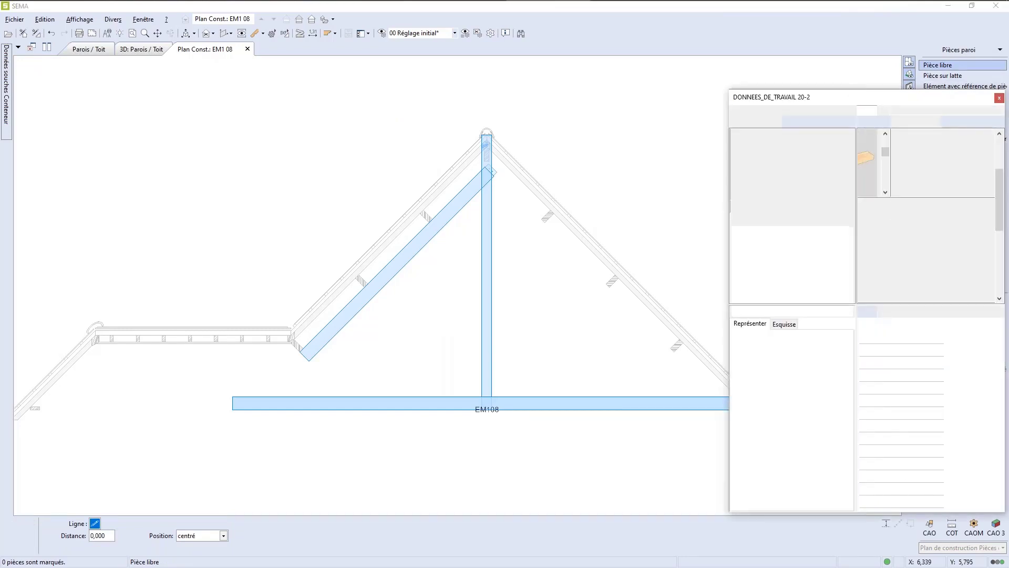
scroll(883, 297, "down", 3)
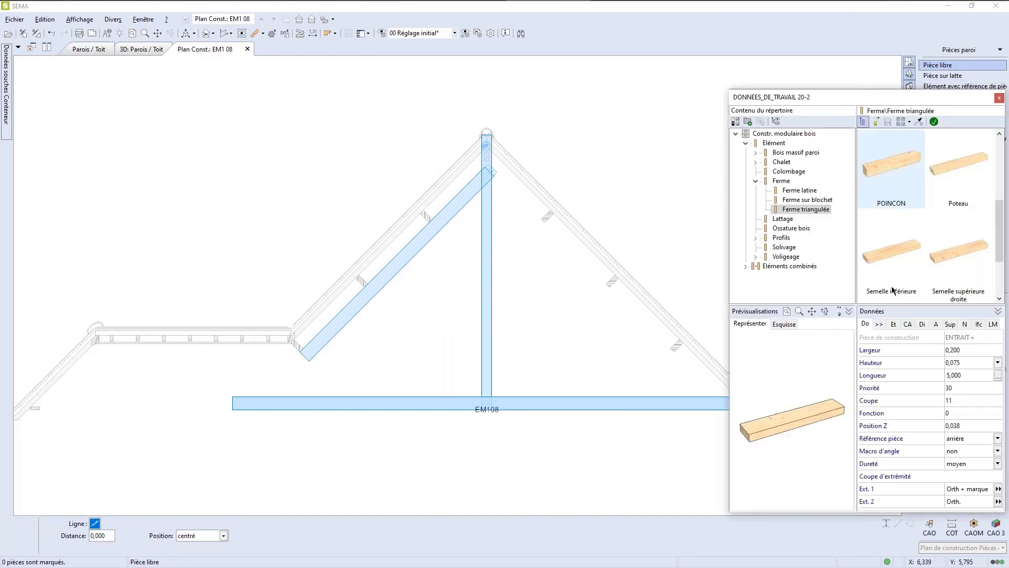
scroll(892, 289, "up", 4)
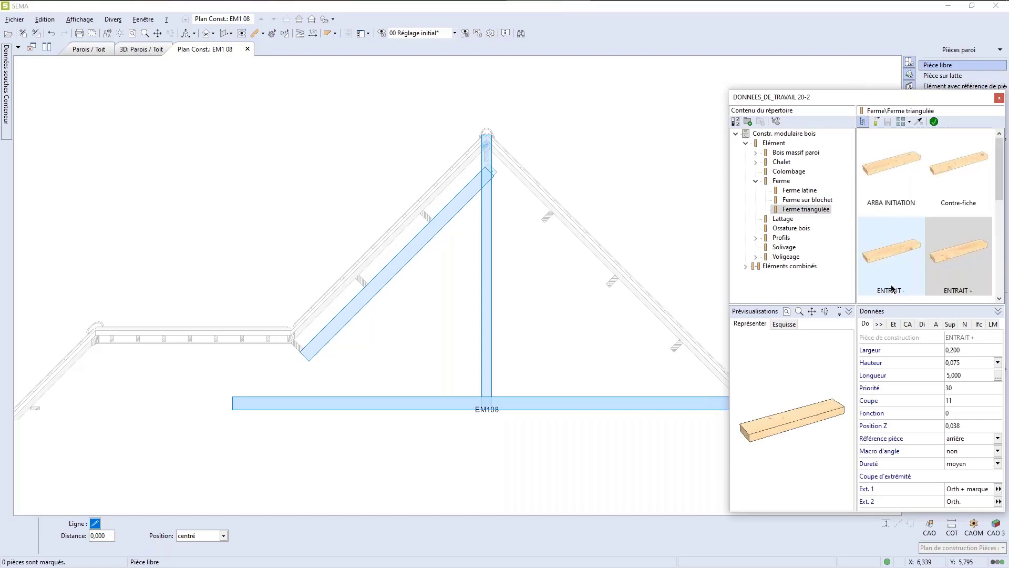
left_click(898, 226)
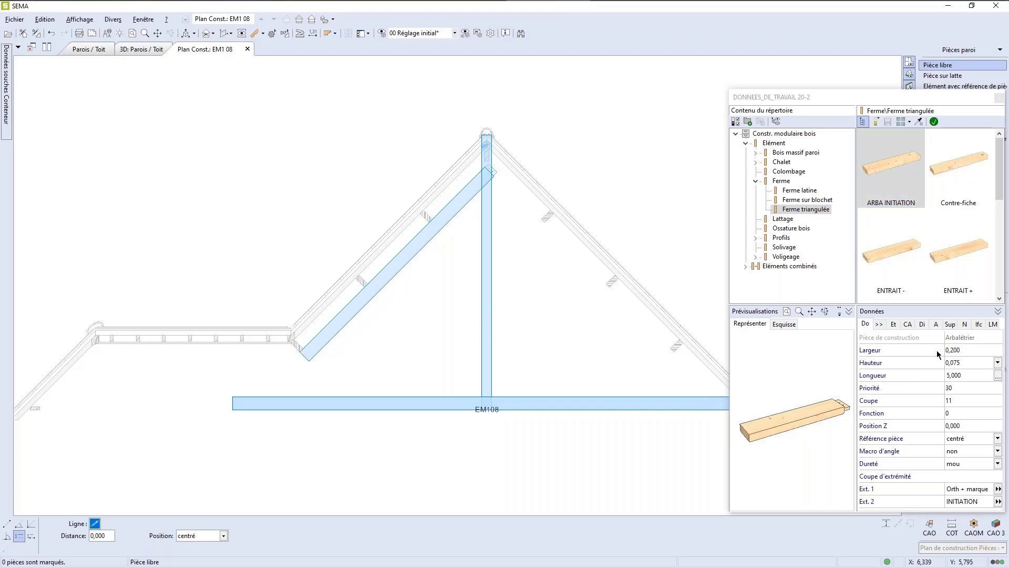
left_click(972, 350)
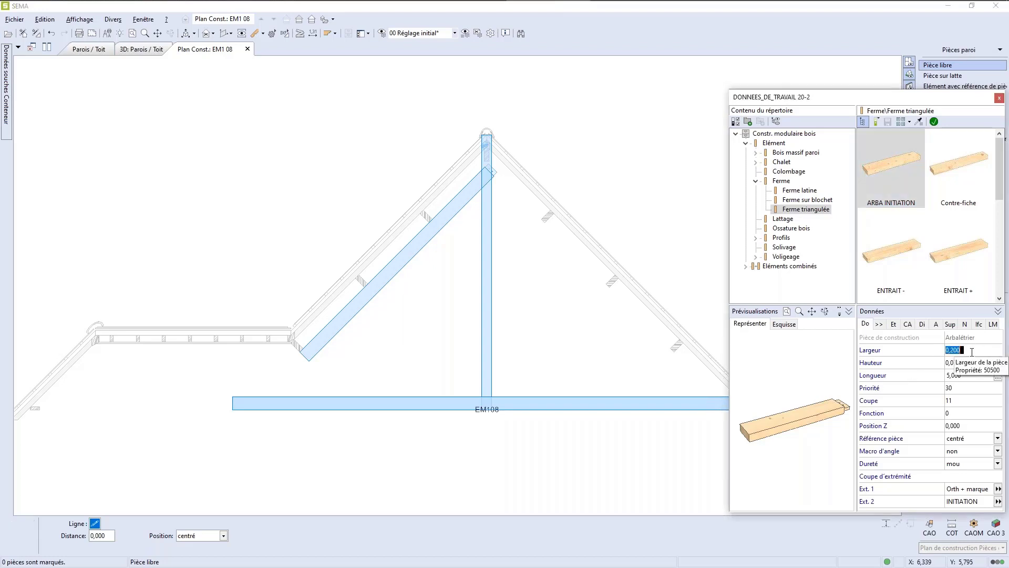
left_click(972, 352)
double_click(966, 351)
type("0,1")
key("Tab")
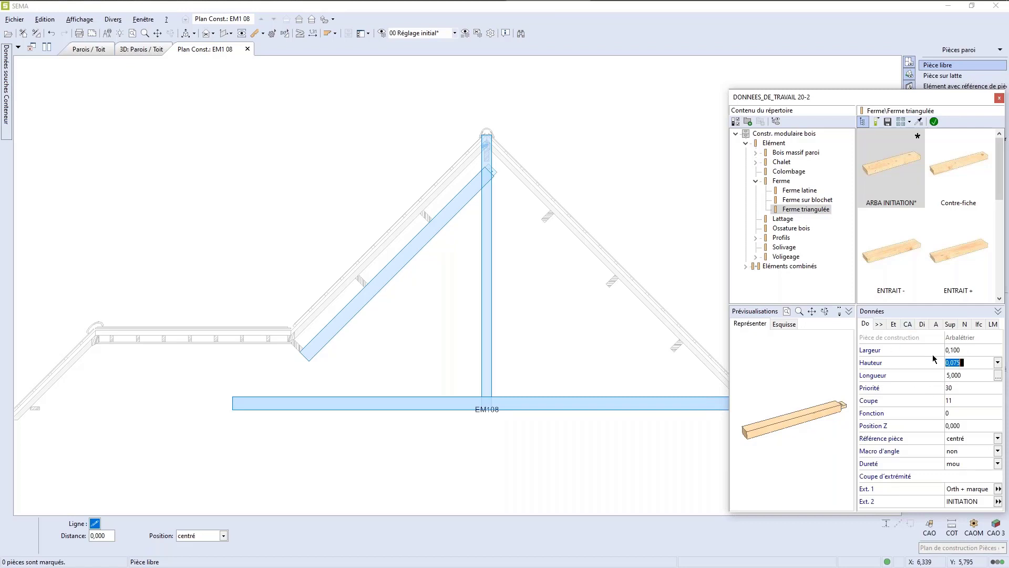
scroll(825, 412, "down", 3)
scroll(824, 411, "up", 2)
scroll(824, 412, "down", 2)
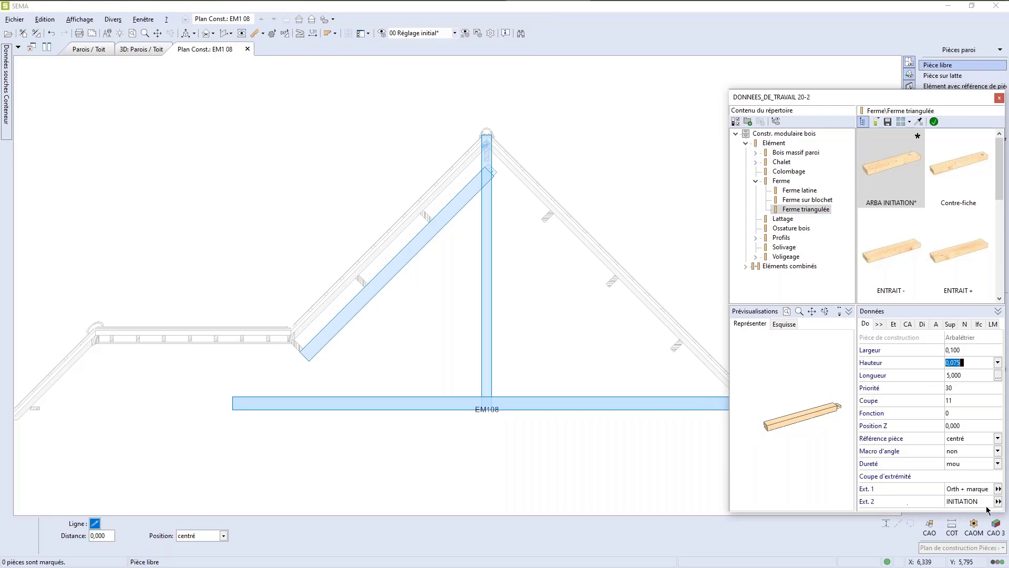
Assign the INITIATION 1 PERCAGE tenon to the part's Ext. 2 and set its Désignation to Contre fiche.
left_click(998, 501)
left_click(998, 502)
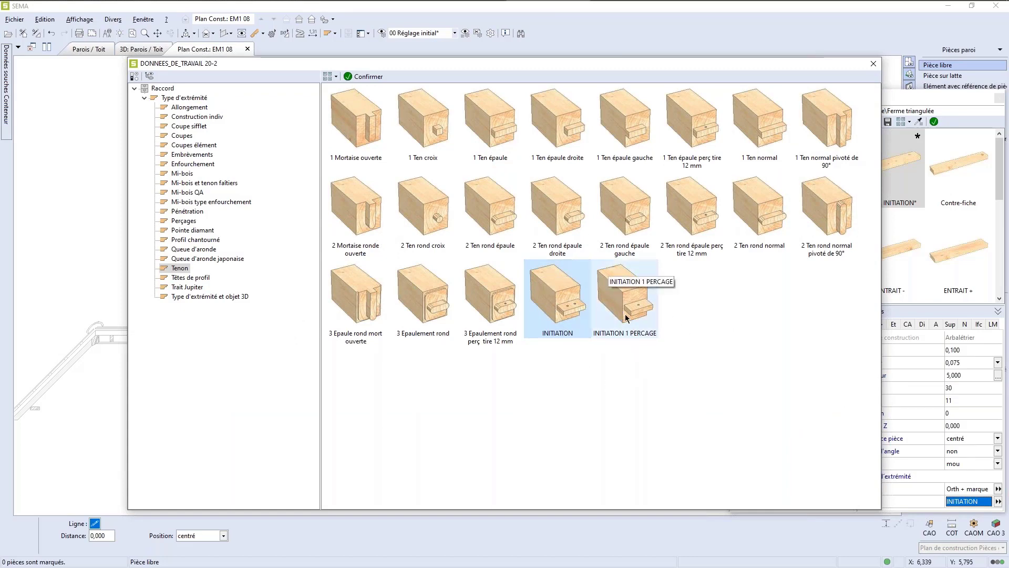
double_click(624, 331)
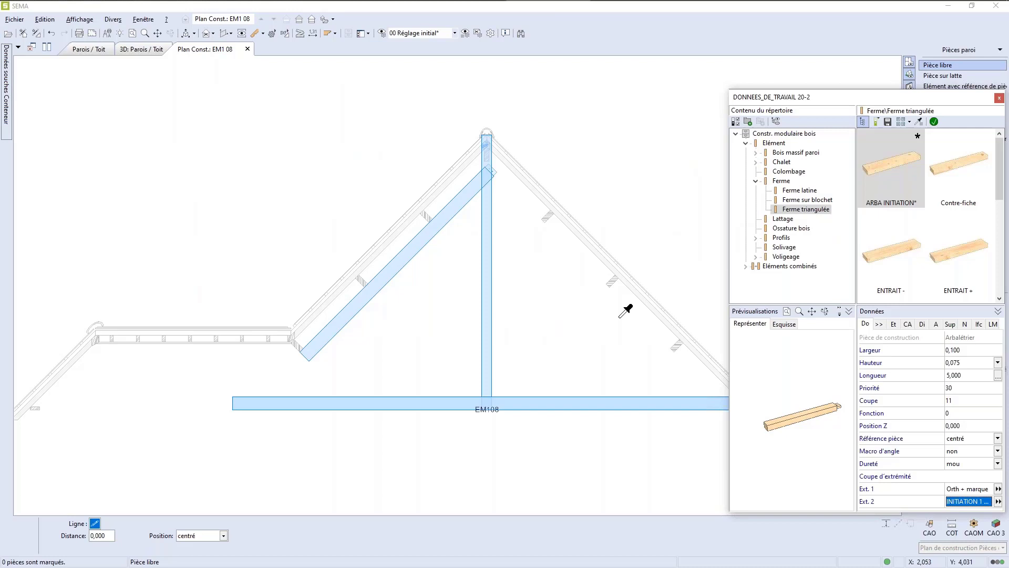
left_click(992, 325)
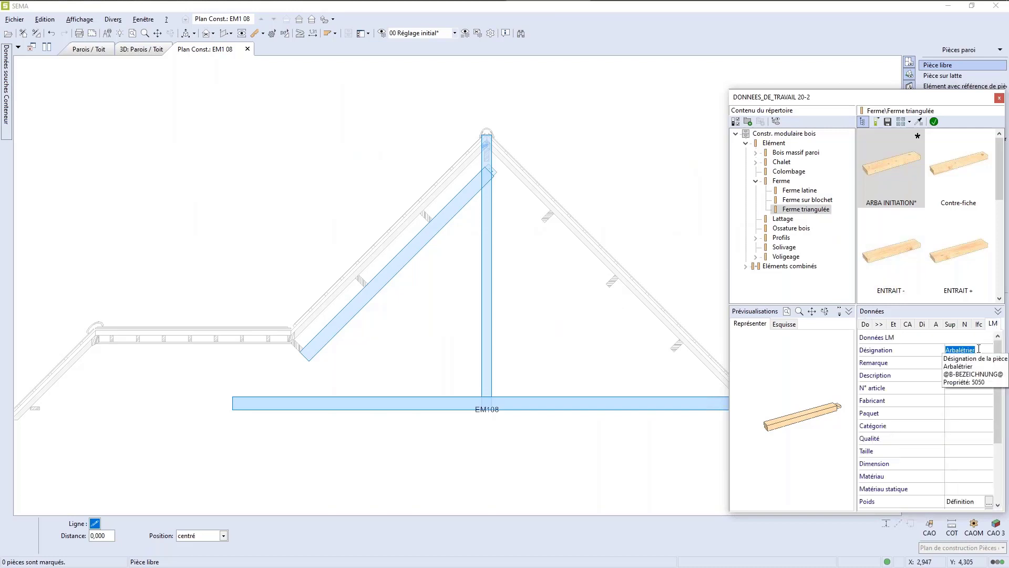
type("Con")
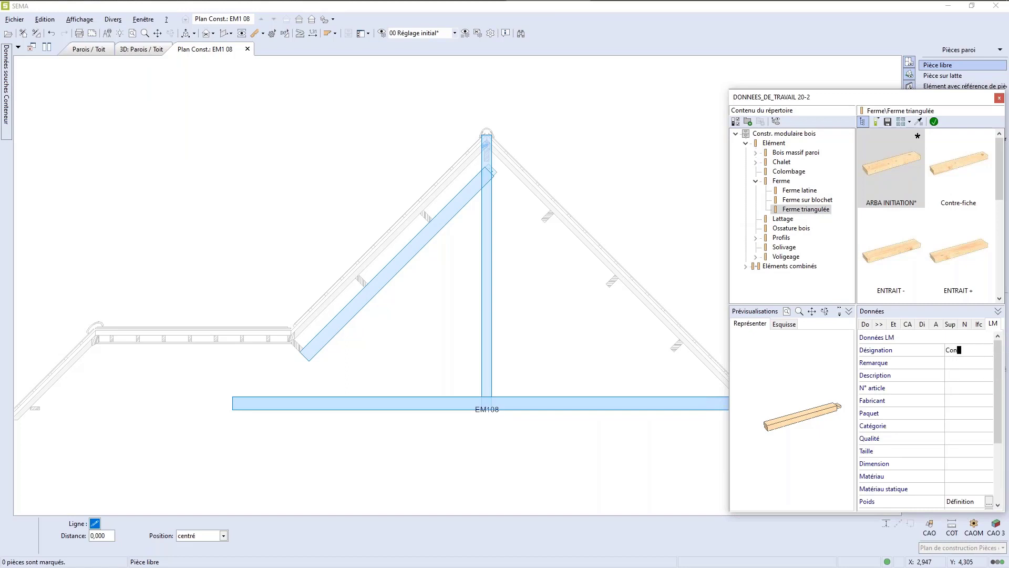
type("tre fiche")
key("Return")
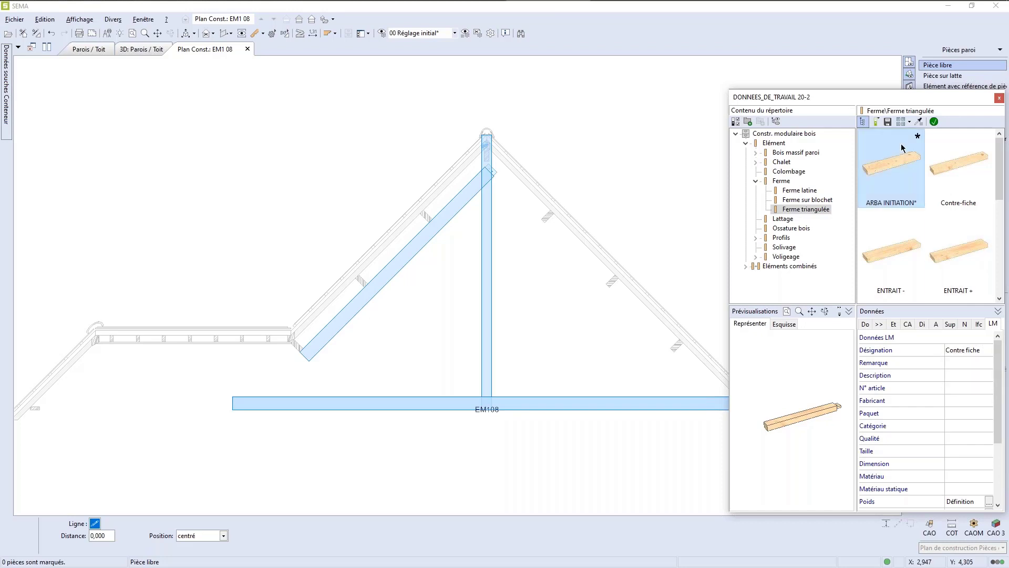
Save the modified part as a new catalogue part named CONTRE FICHE, without overwriting ARBA INITIATION.
left_click(887, 122)
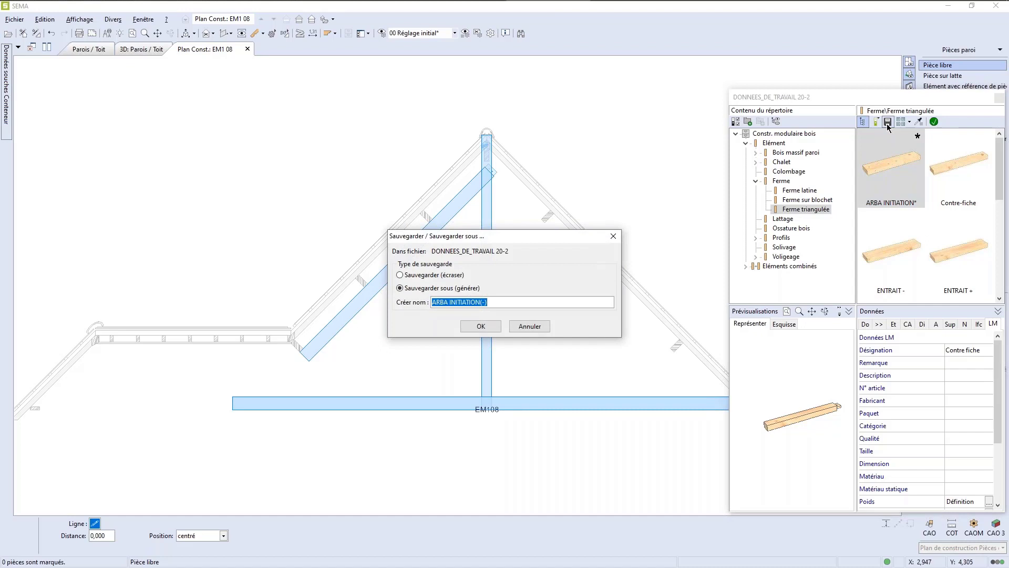
type("CONTRE FICHE")
left_click(480, 326)
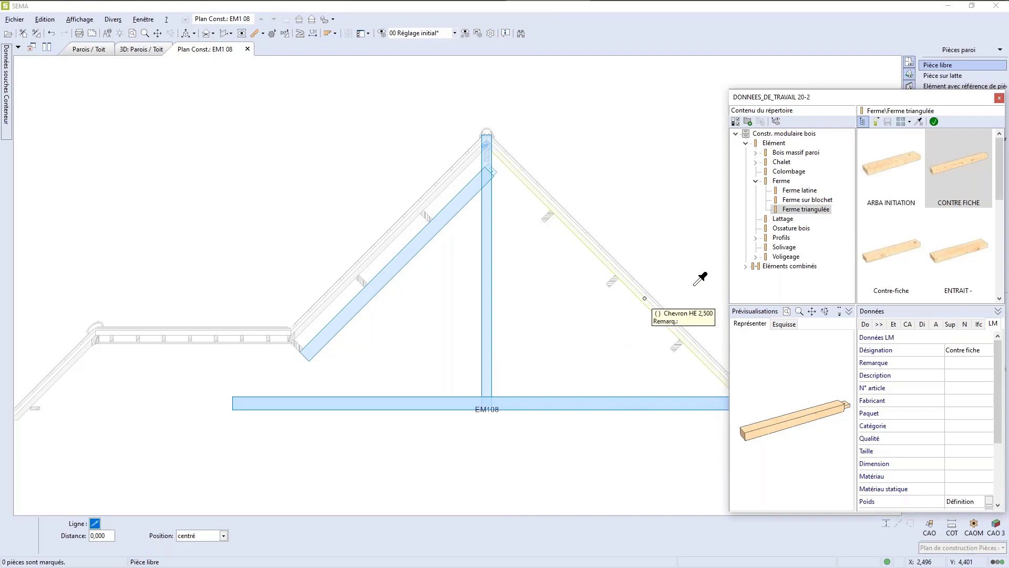
Choose the CONTRE FICHE part and start it, defined by angle and length, where the king post's left face meets the tie beam's underside.
double_click(953, 188)
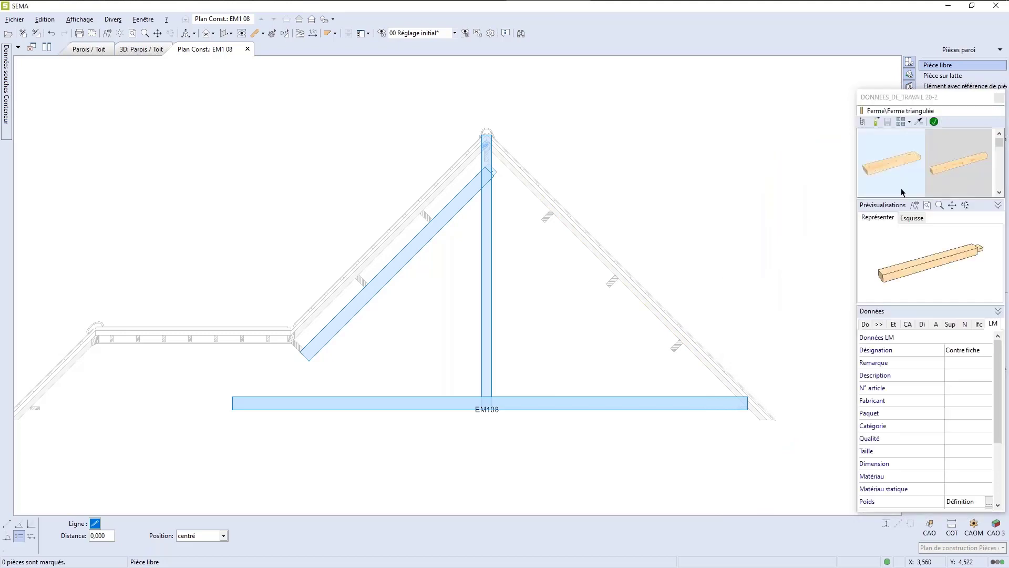
scroll(475, 426, "up", 6)
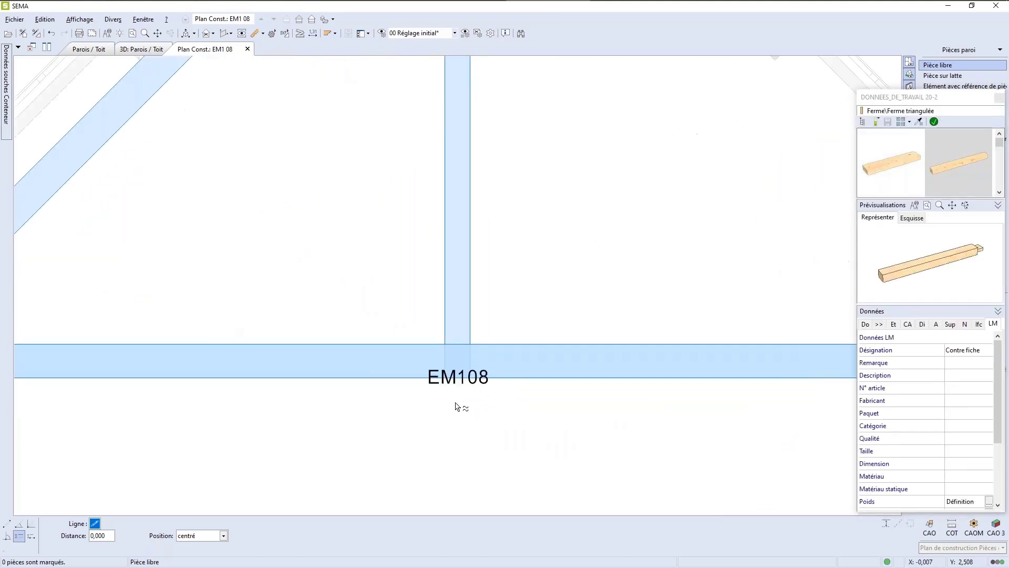
scroll(443, 393, "up", 2)
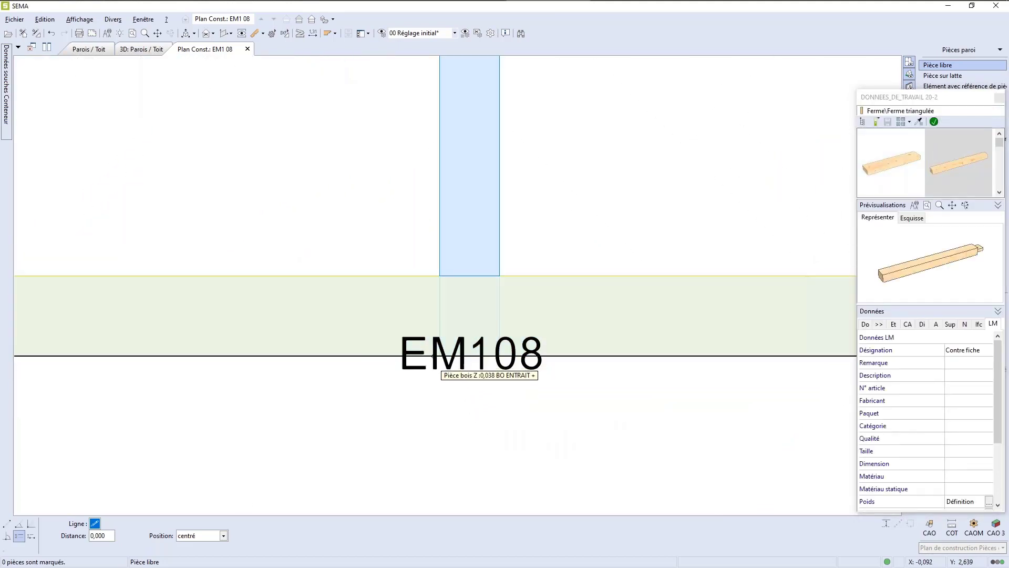
left_click(19, 523)
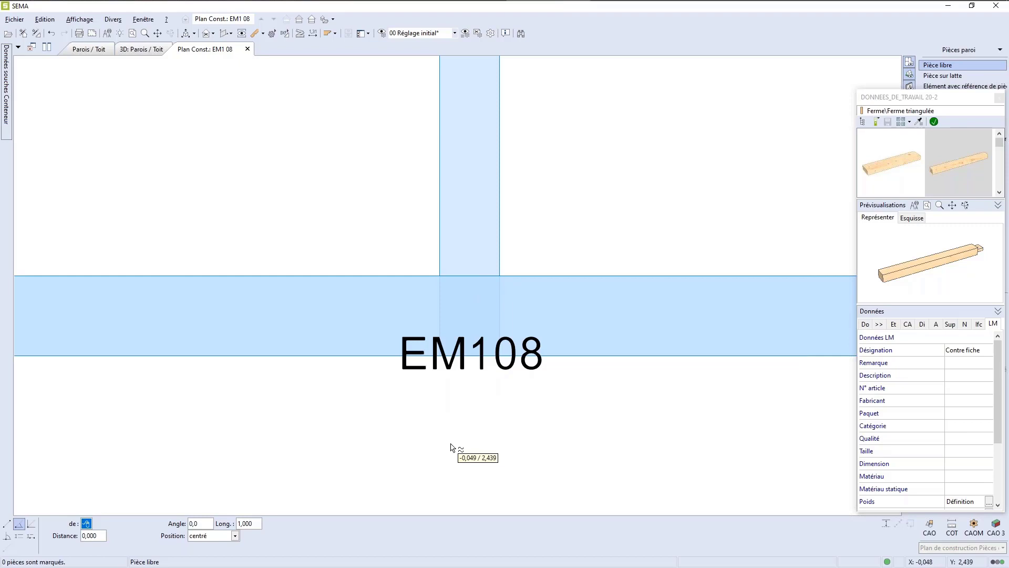
scroll(442, 374, "up", 4)
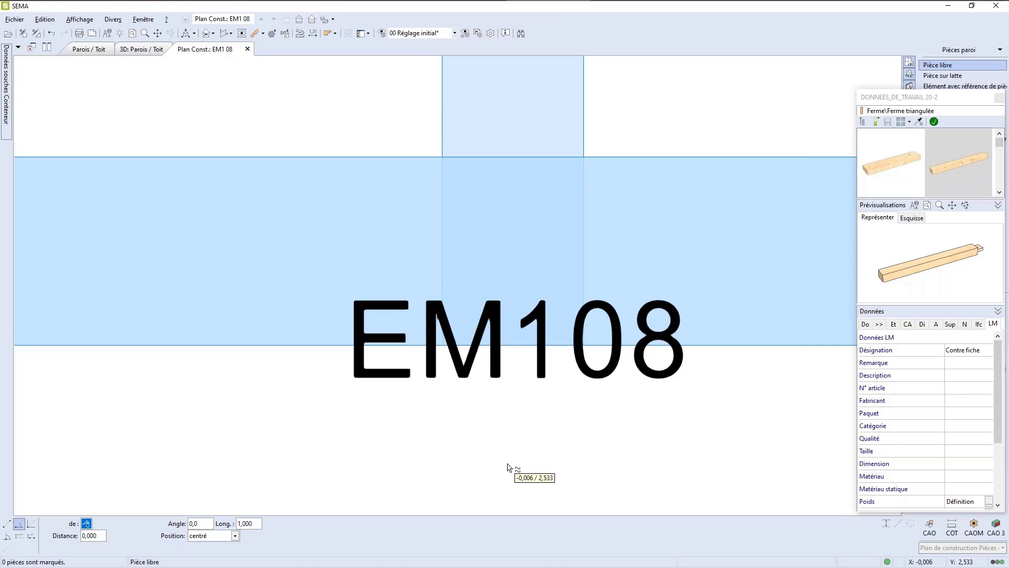
left_click(442, 345)
Orient the strut at 135,0° towards the principal rafter and set its length to 2,300.
scroll(441, 236, "down", 3)
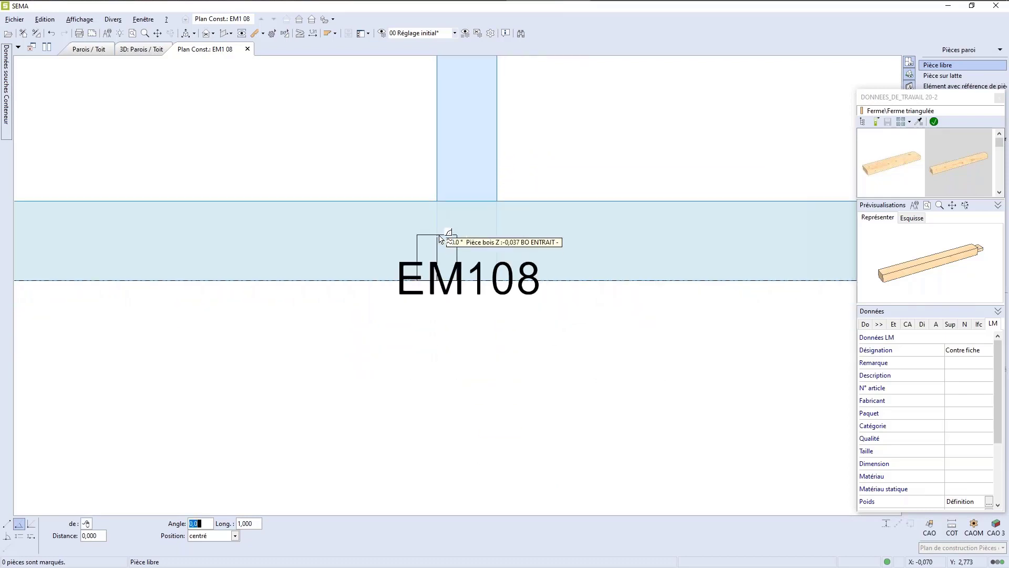
scroll(441, 238, "down", 5)
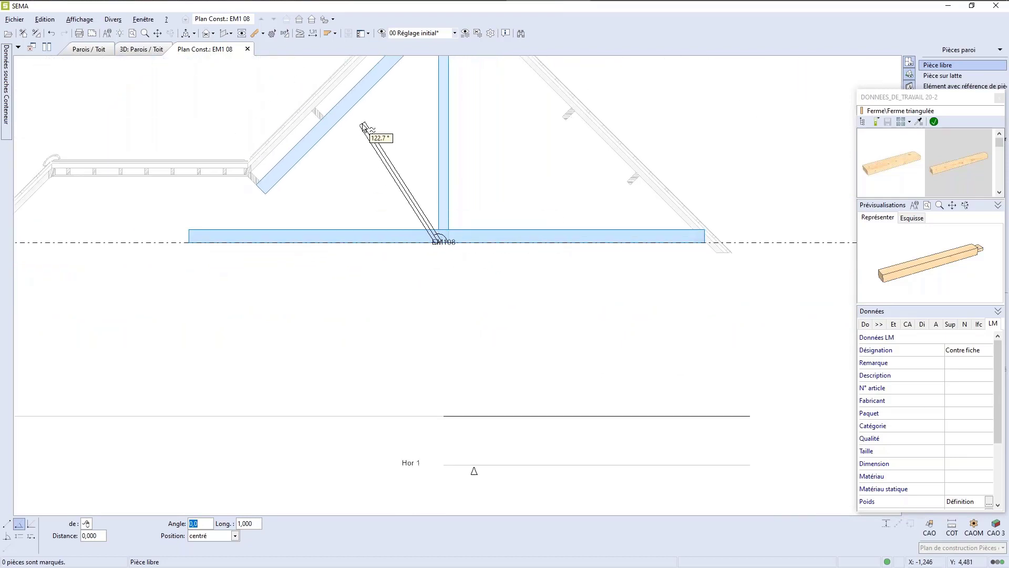
left_click(329, 138)
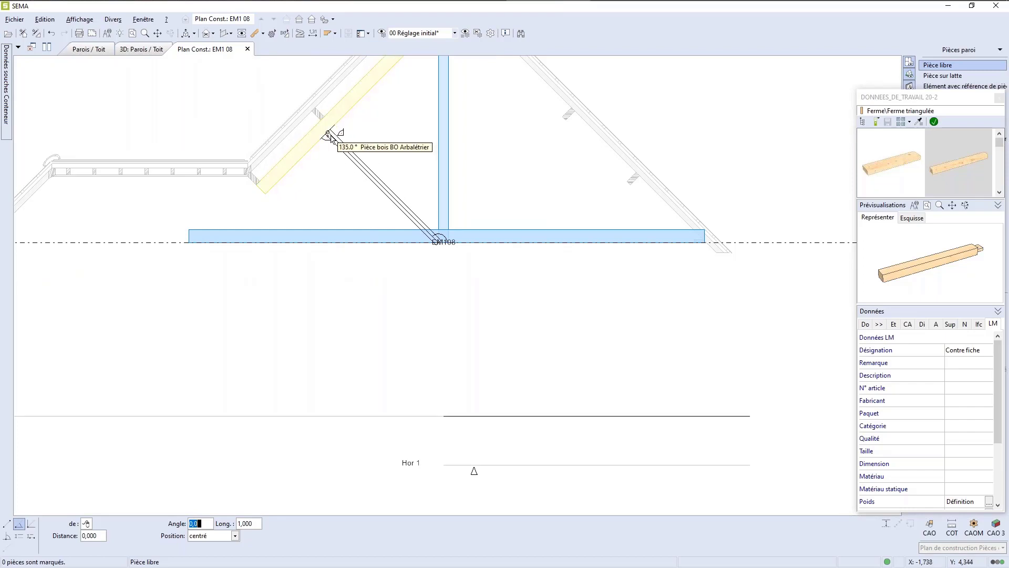
left_click(341, 143)
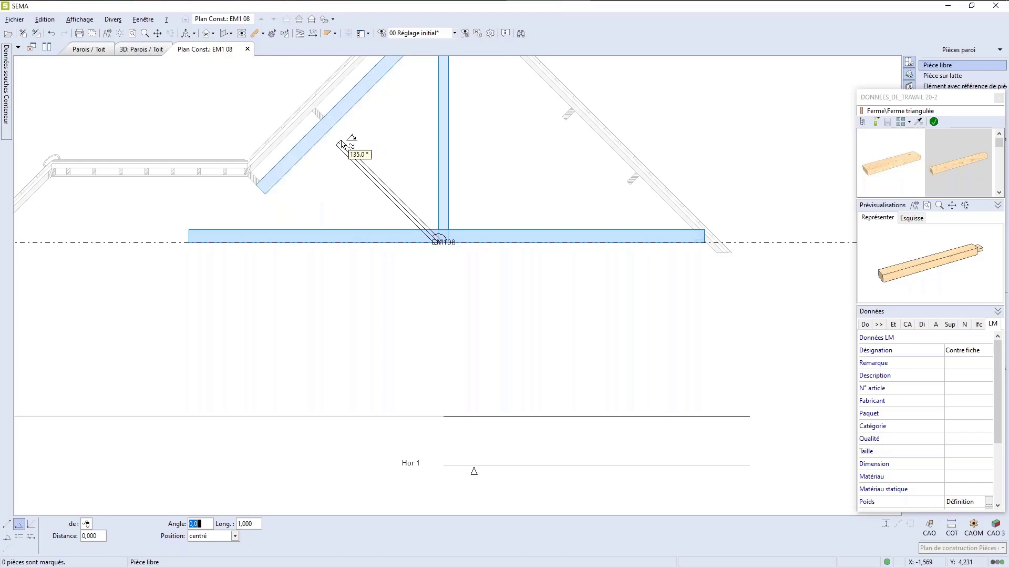
scroll(382, 208, "down", 1)
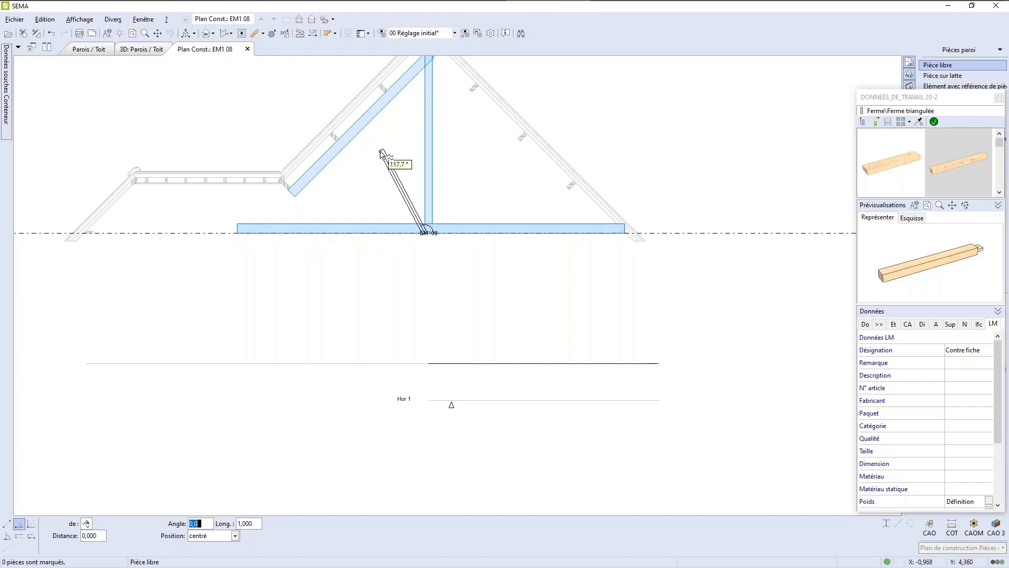
left_click(362, 171)
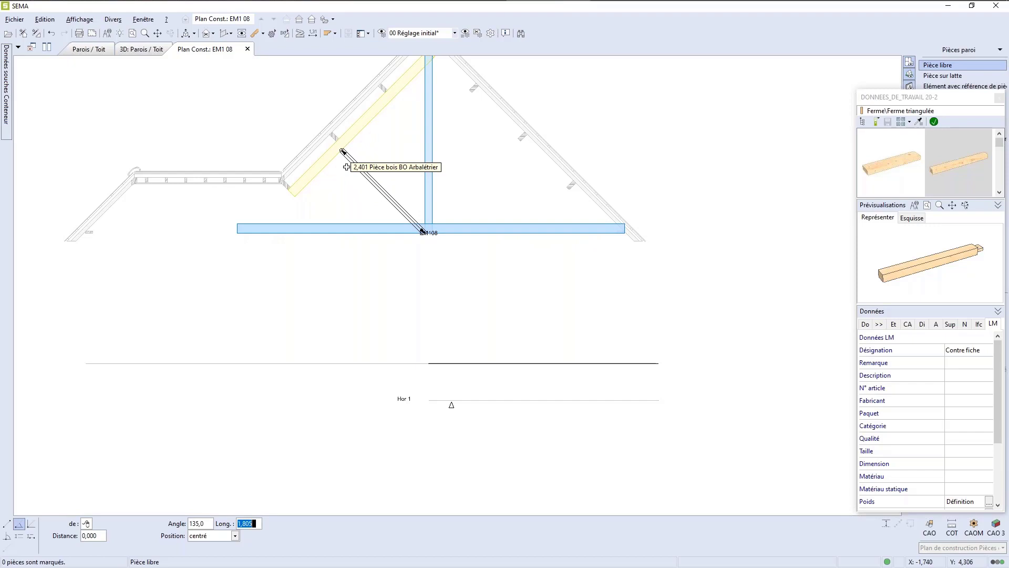
left_click(345, 155)
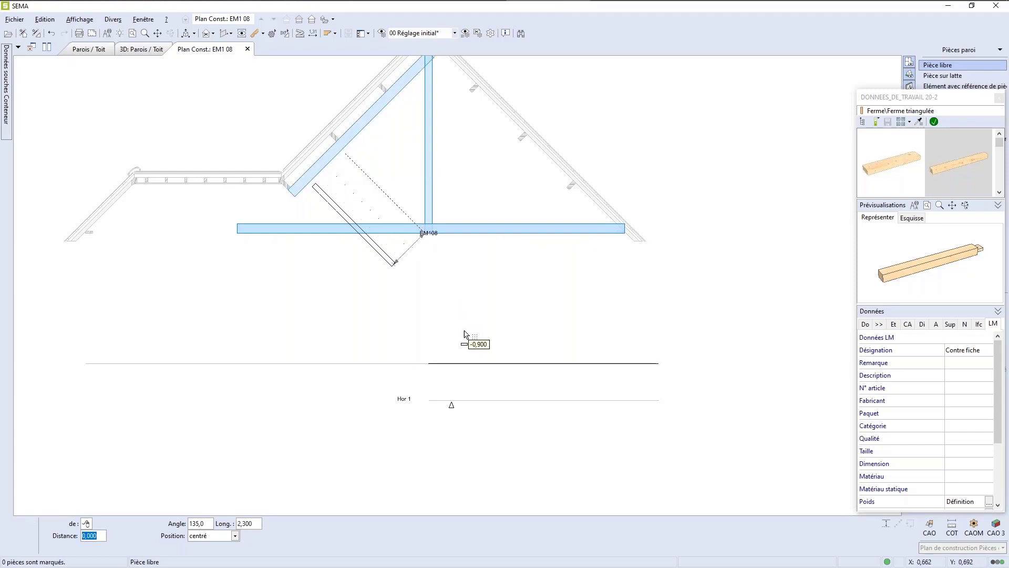
Place the strut with Distance 0,000 and Position centré, then end part insertion.
scroll(142, 293, "up", 3)
scroll(210, 262, "down", 3)
scroll(229, 211, "up", 3)
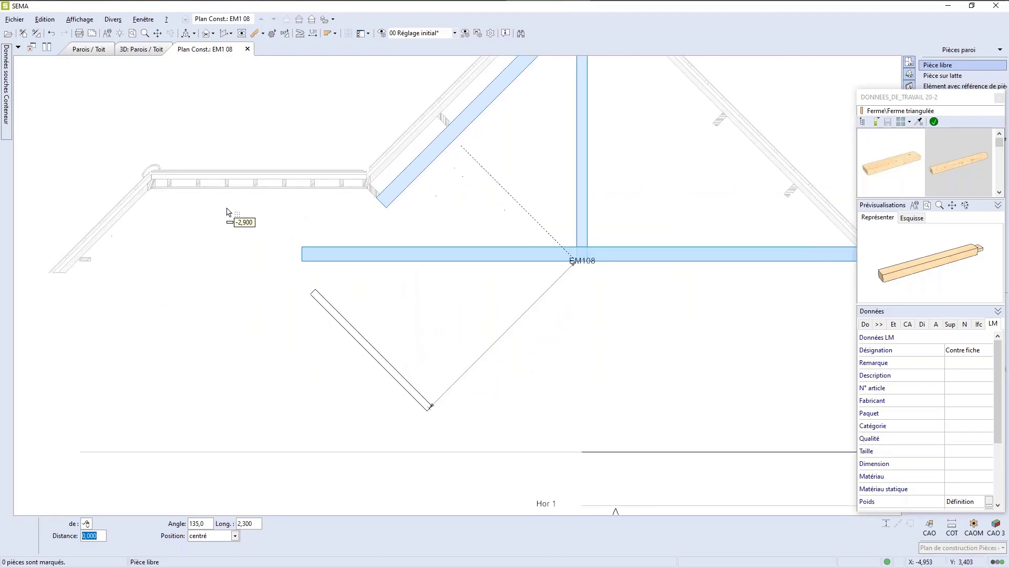
key("Return")
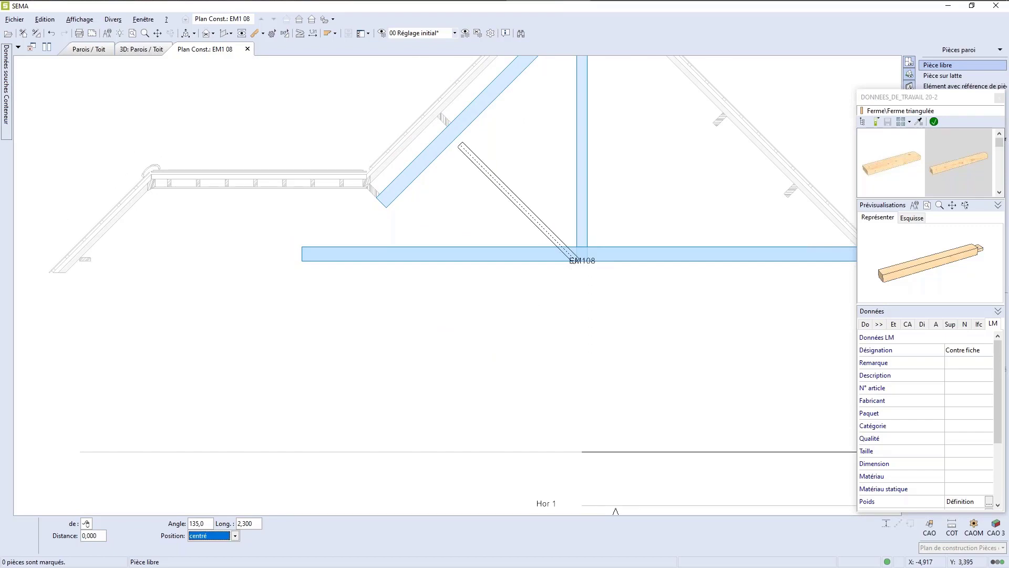
key("Return")
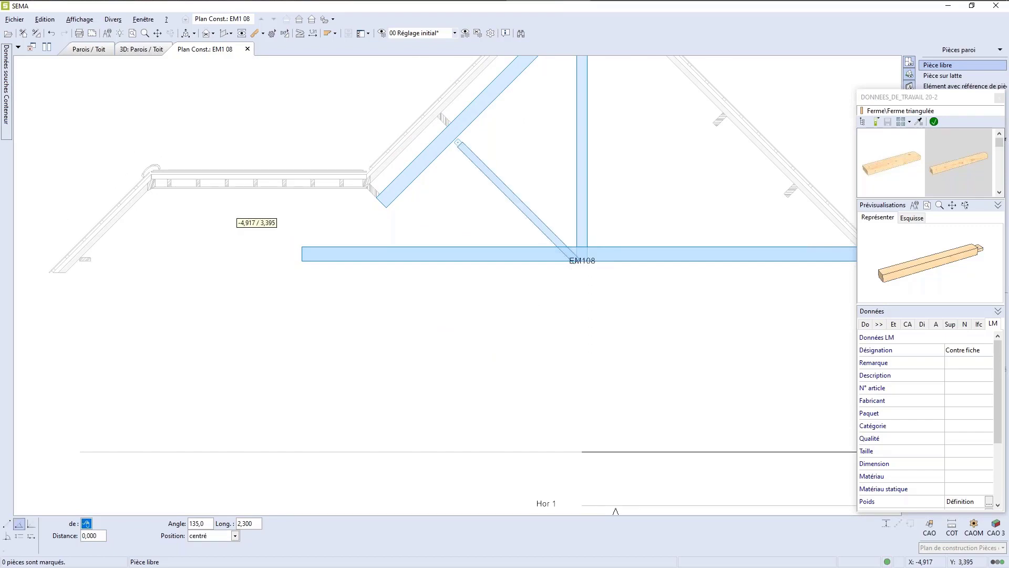
key("Escape")
Inspect the truss with its strut in a 3D view, then return to the construction plan EM1 08.
scroll(257, 276, "down", 7)
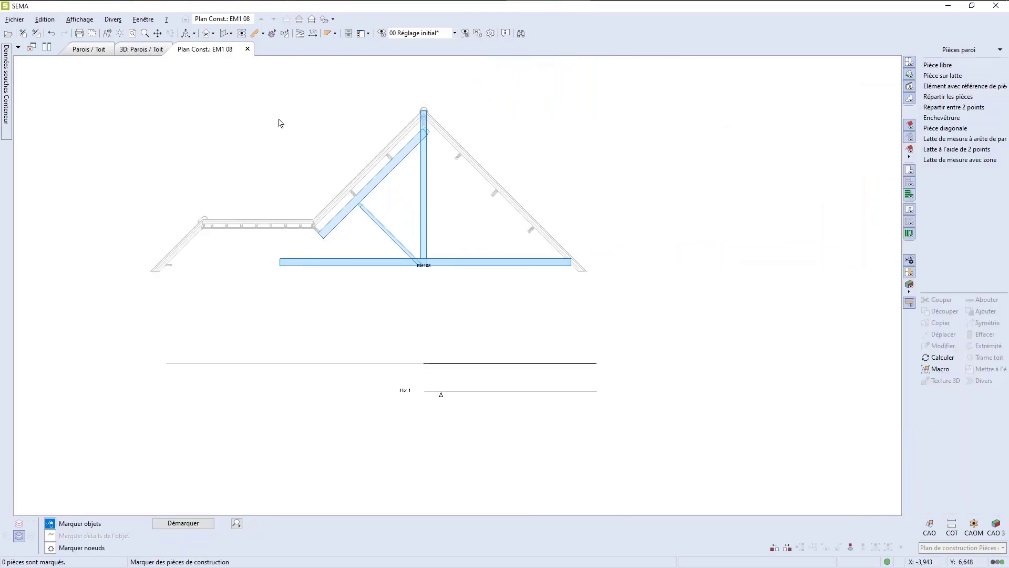
scroll(279, 118, "up", 3)
scroll(279, 120, "up", 1)
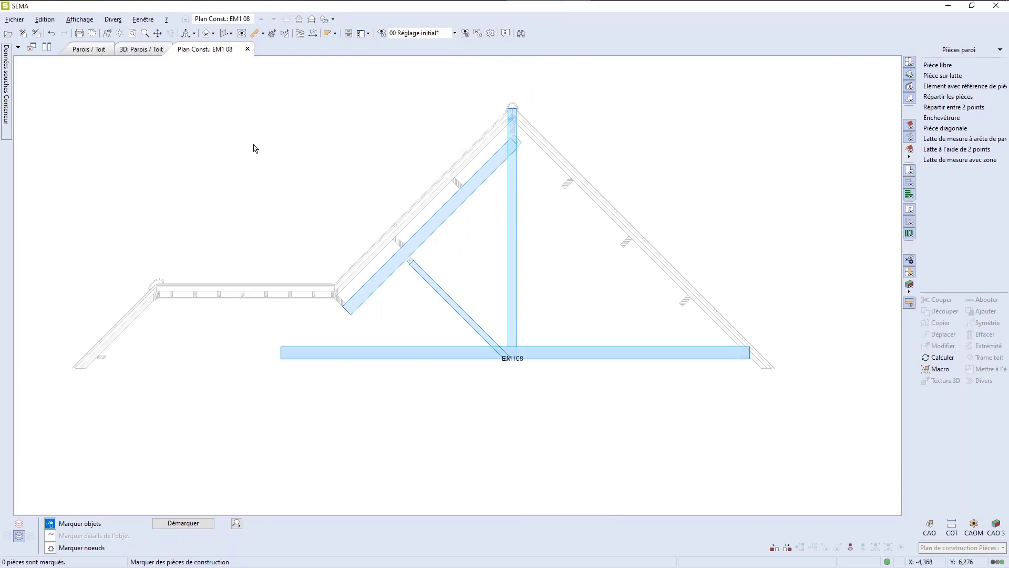
left_click(187, 34)
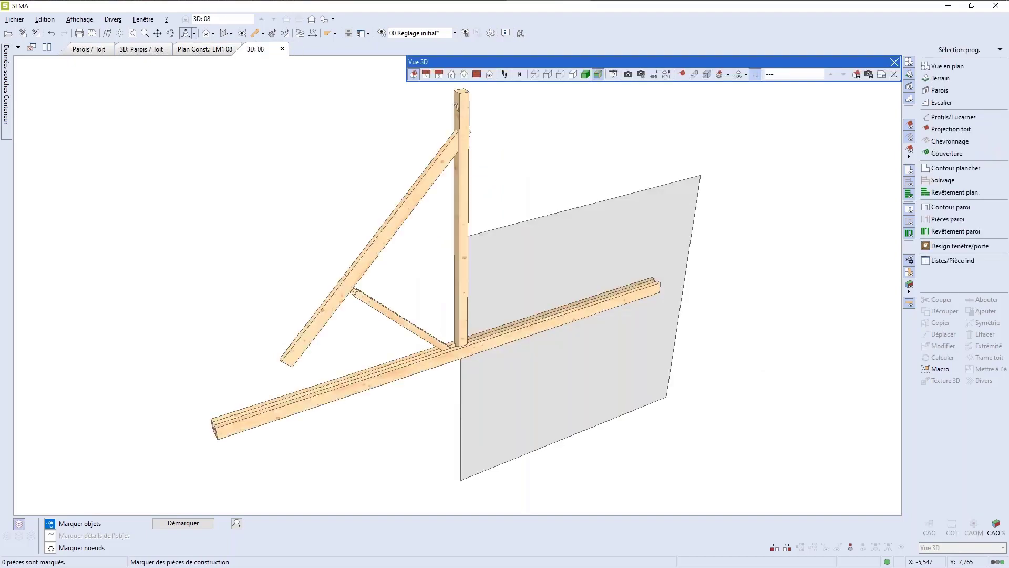
left_click(171, 33)
mouse_move(354, 252)
left_mouse_down()
mouse_move(364, 264)
mouse_move(484, 250)
mouse_move(533, 203)
mouse_move(527, 185)
mouse_move(450, 252)
mouse_move(356, 256)
left_mouse_up()
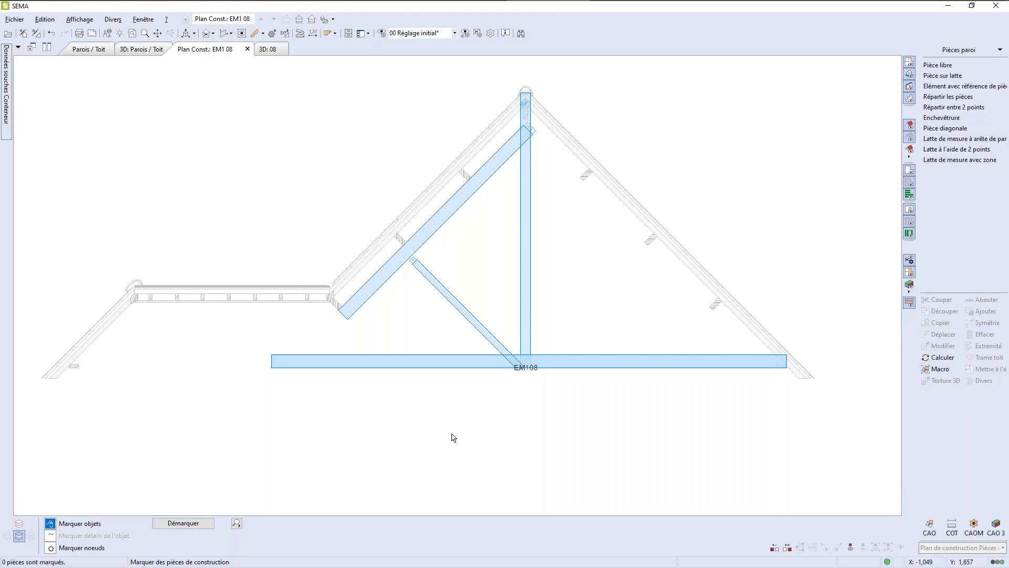
scroll(453, 437, "down", 1)
scroll(698, 455, "up", 1)
scroll(699, 453, "down", 1)
scroll(699, 454, "up", 1)
scroll(696, 453, "down", 1)
scroll(694, 453, "up", 1)
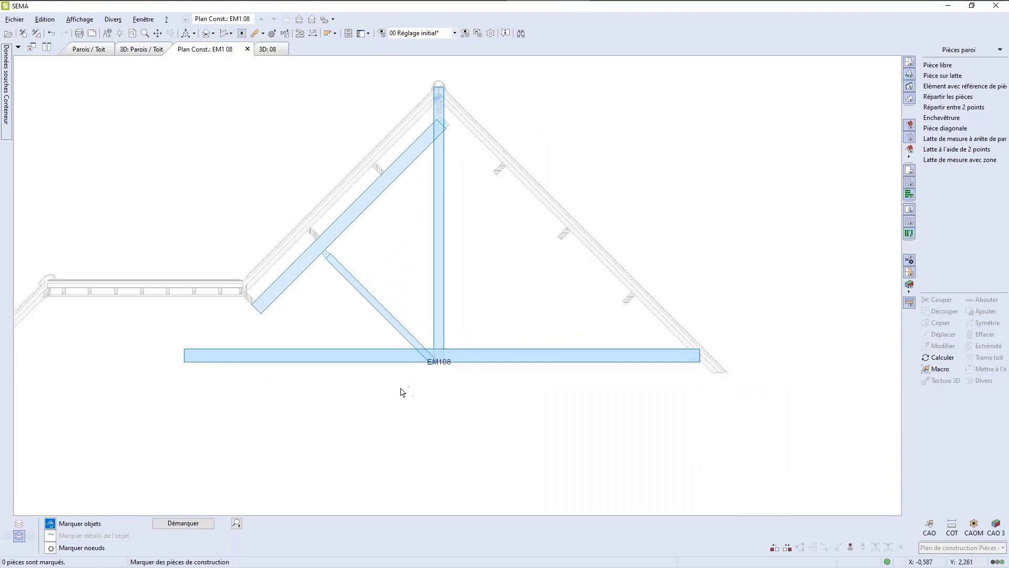
Extend the principal rafter's lower end to the tie beam's bottom edge with Couper 1x.
left_click(271, 301)
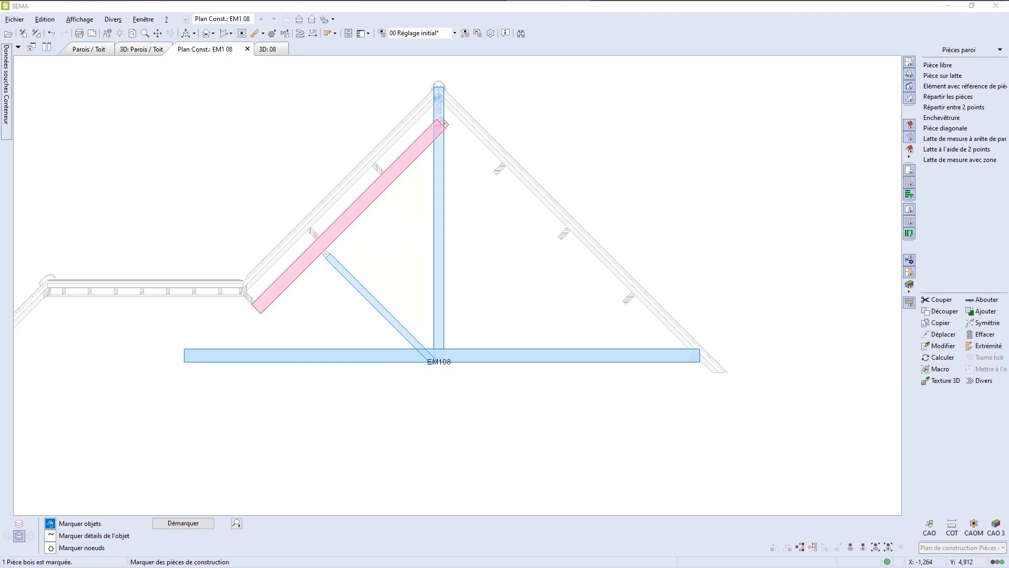
right_click(357, 219)
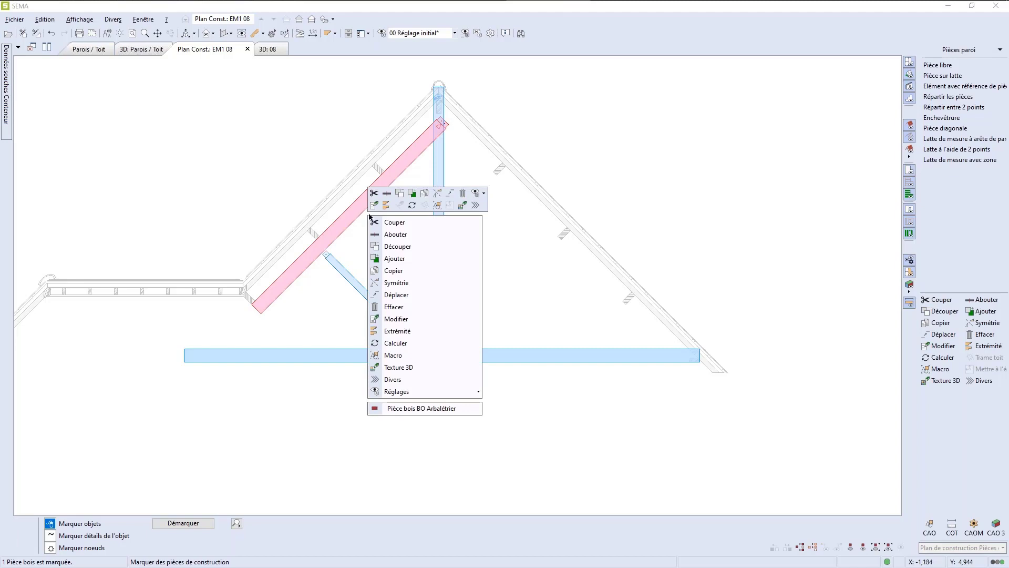
left_click(404, 223)
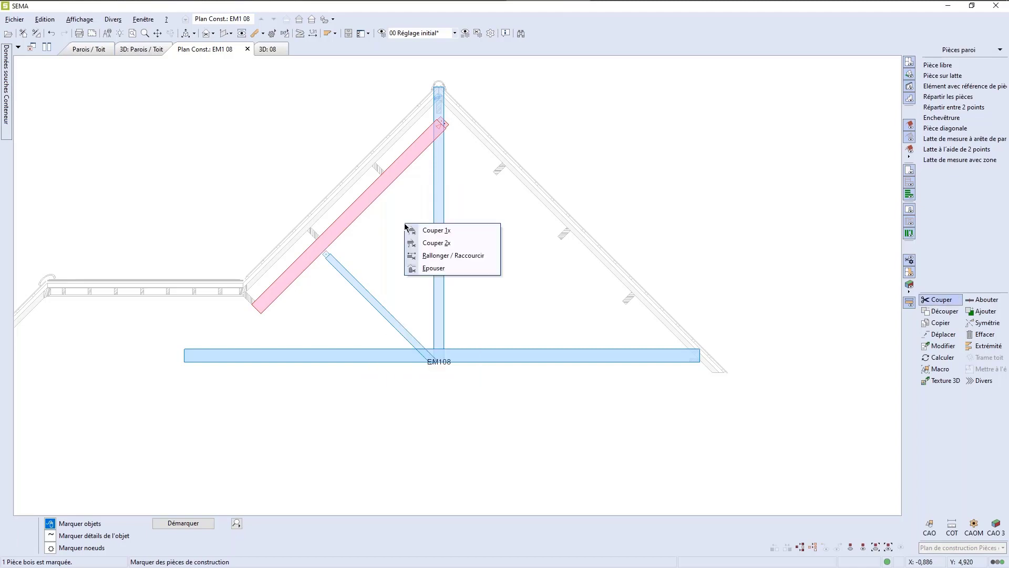
left_click(434, 230)
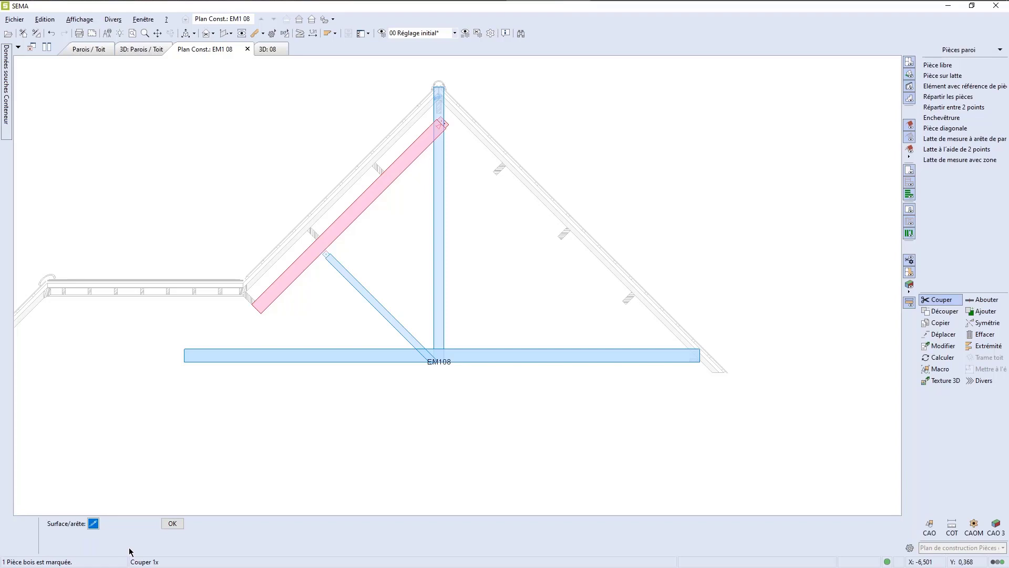
left_click(264, 362)
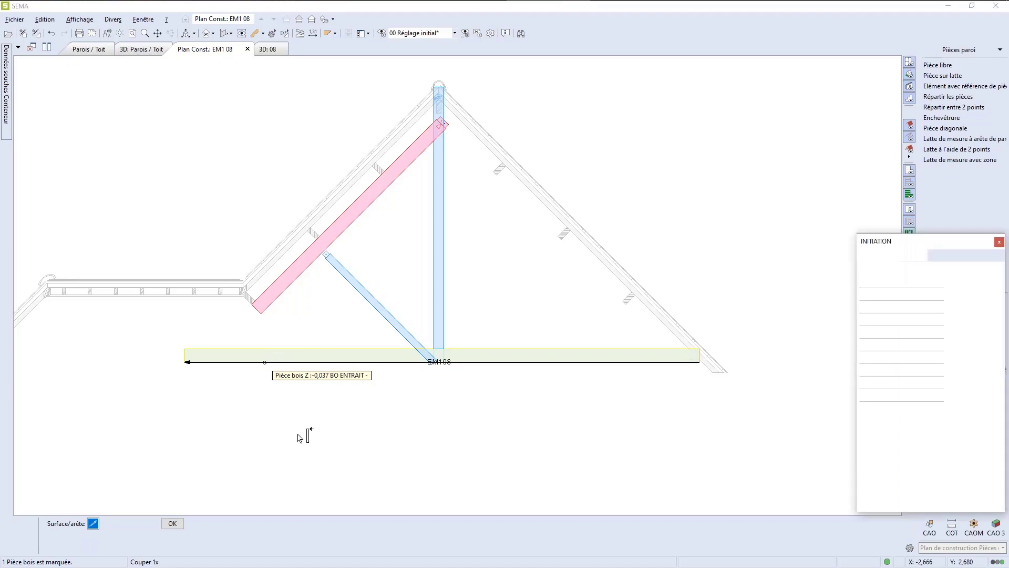
key("Return")
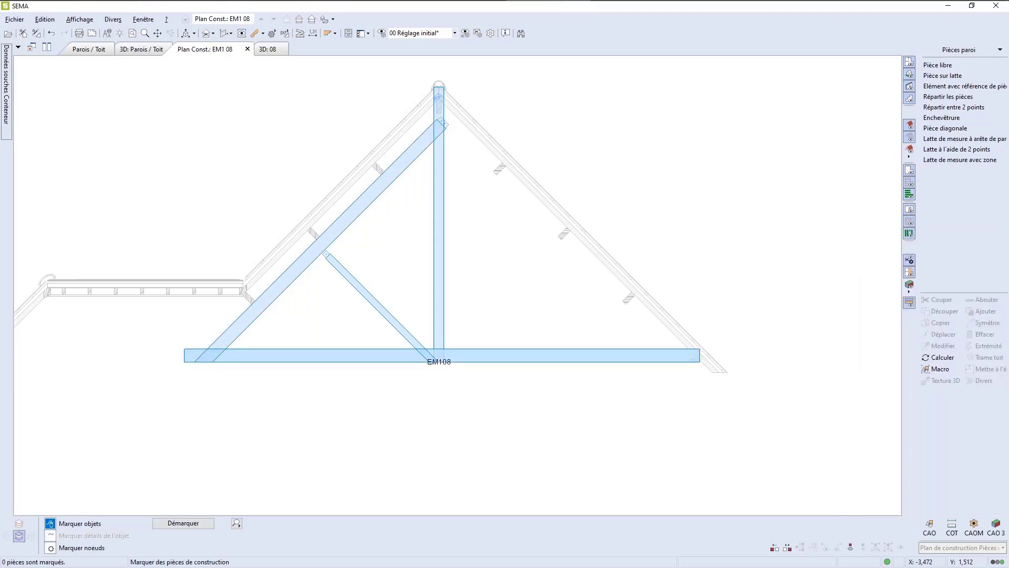
Cut the principal rafter's upper end against the king post's left face with Couper 1x, using the INITIATION tenon.
left_click(410, 153)
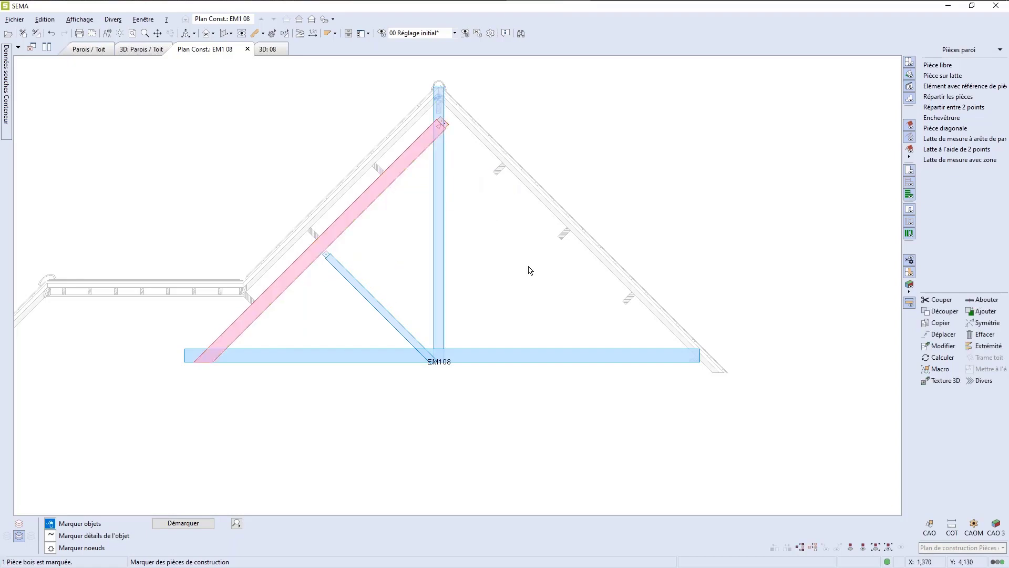
key("c")
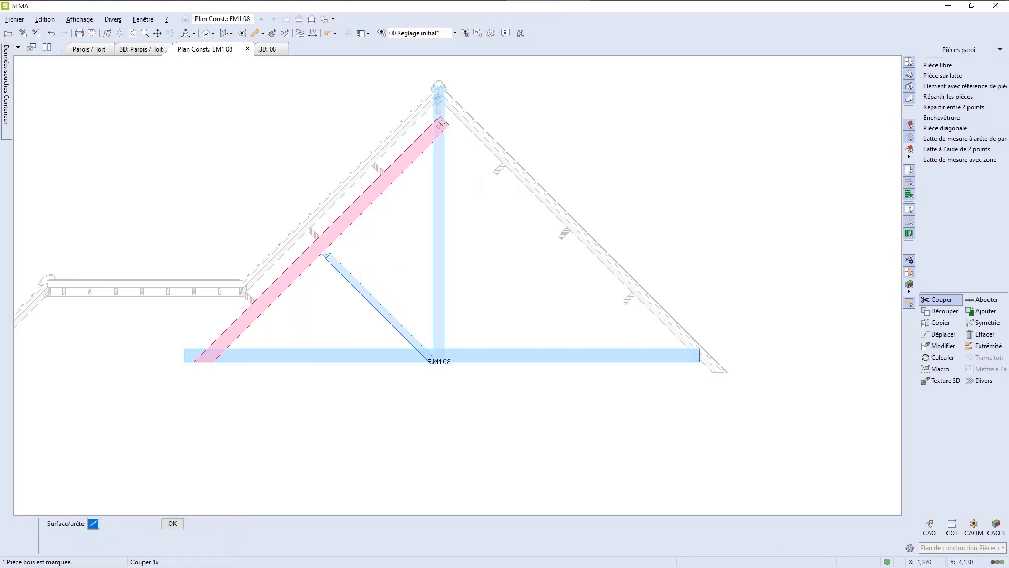
left_click(434, 166)
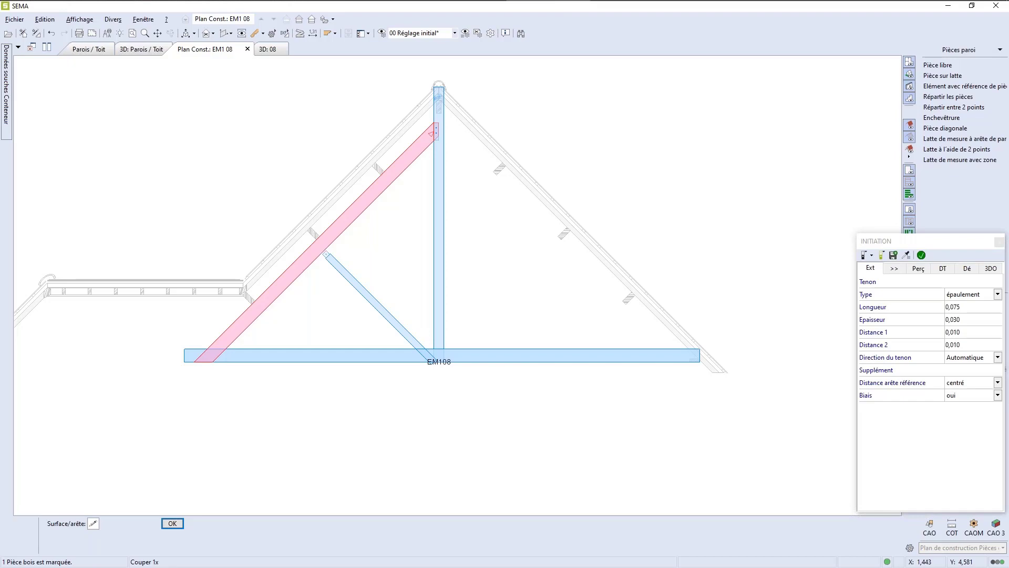
key("Return")
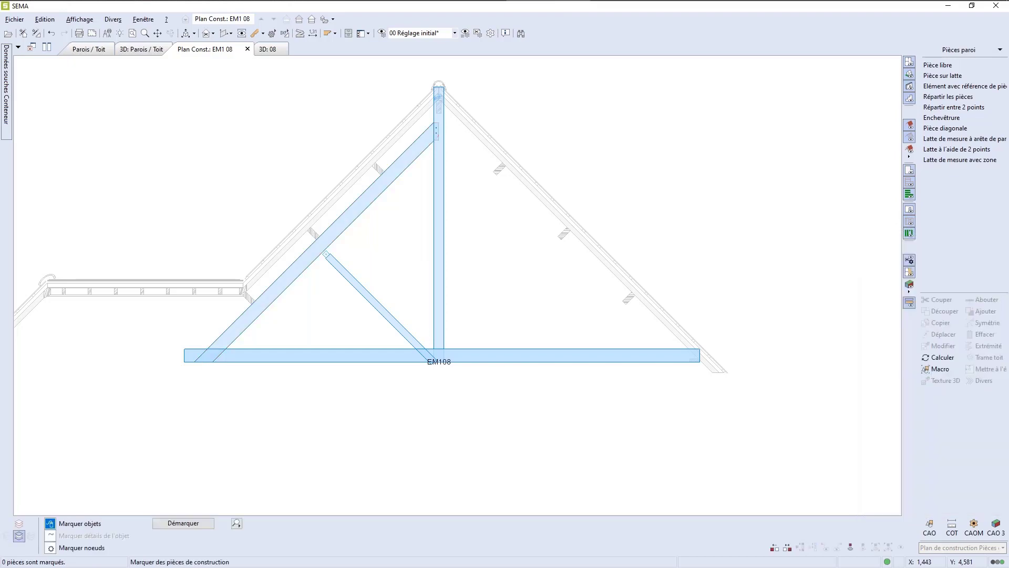
Extend the strut's upper end to the principal rafter's lower edge with Couper 1x.
scroll(500, 275, "down", 2)
scroll(442, 329, "up", 4)
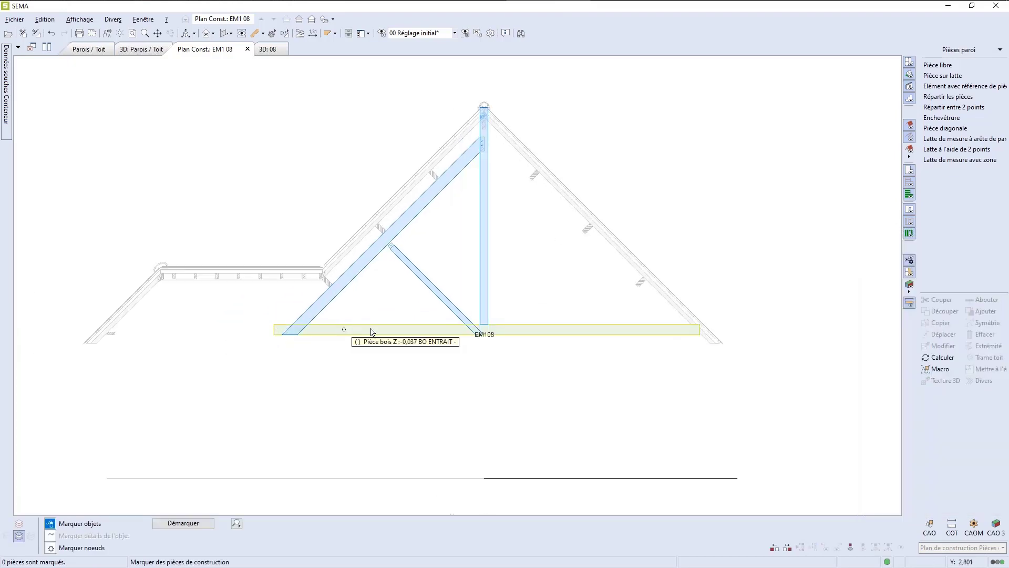
scroll(517, 339, "down", 2)
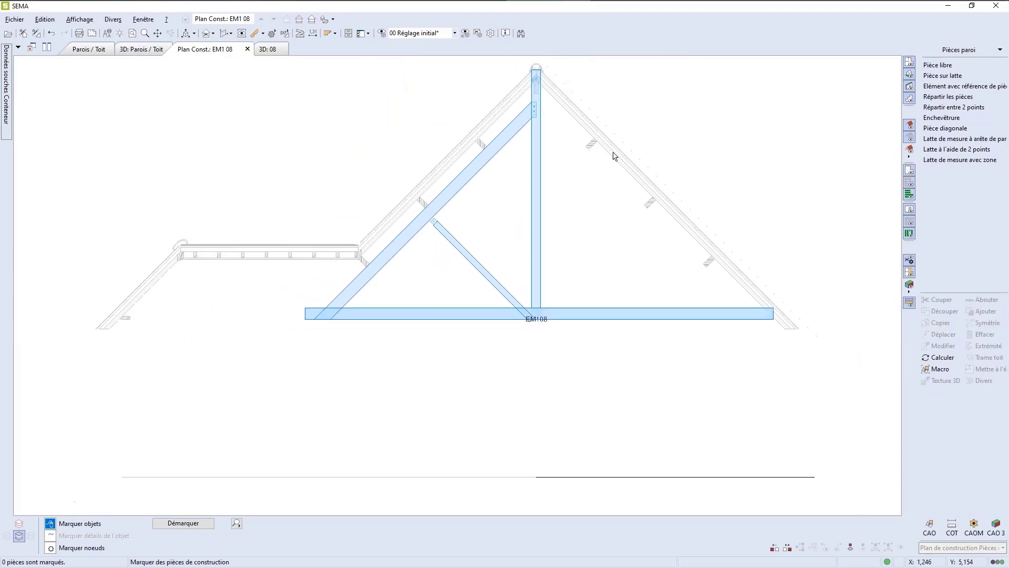
scroll(594, 105, "up", 1)
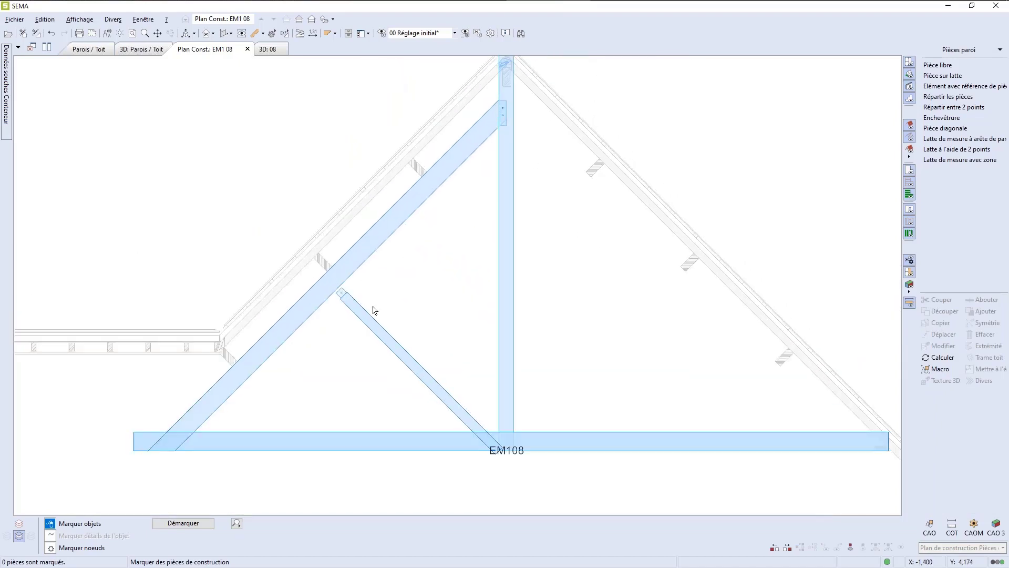
left_click(365, 313)
left_click(938, 299)
left_click(389, 235)
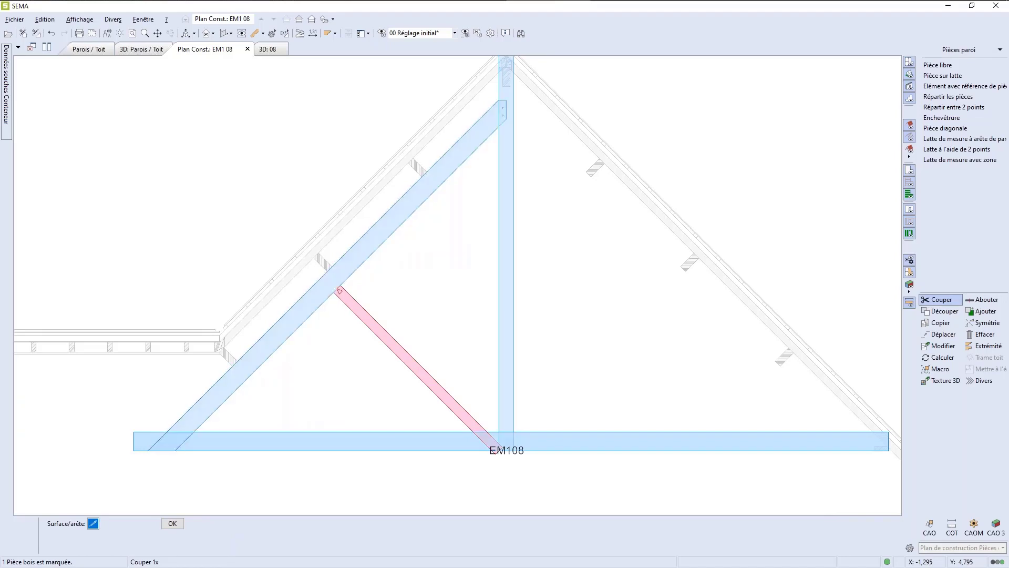
key("Return")
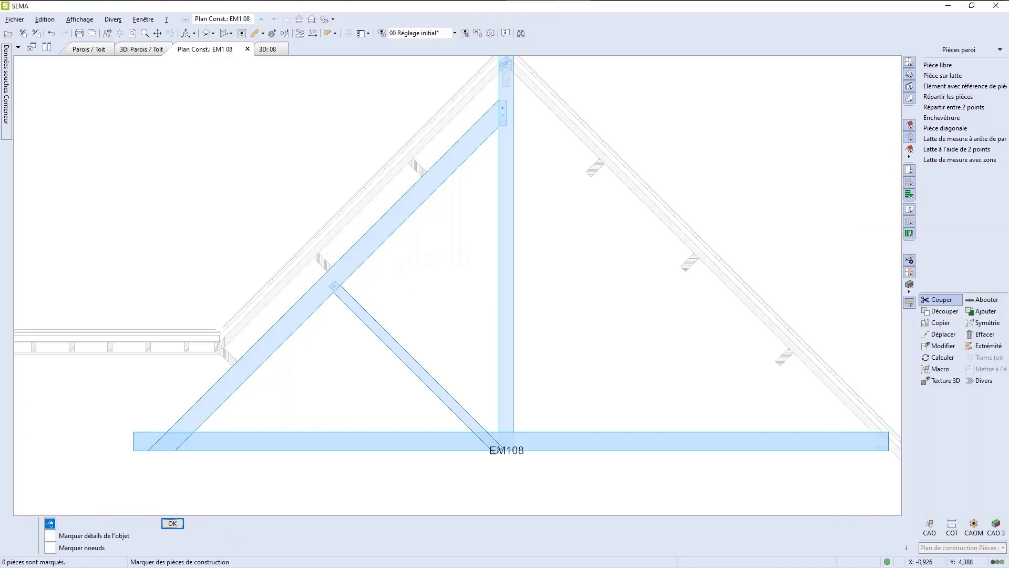
Cut the strut's lower end to the tie beam's bottom edge and the king post's left face with Couper 2x, using the saillant connection.
scroll(333, 469, "down", 3)
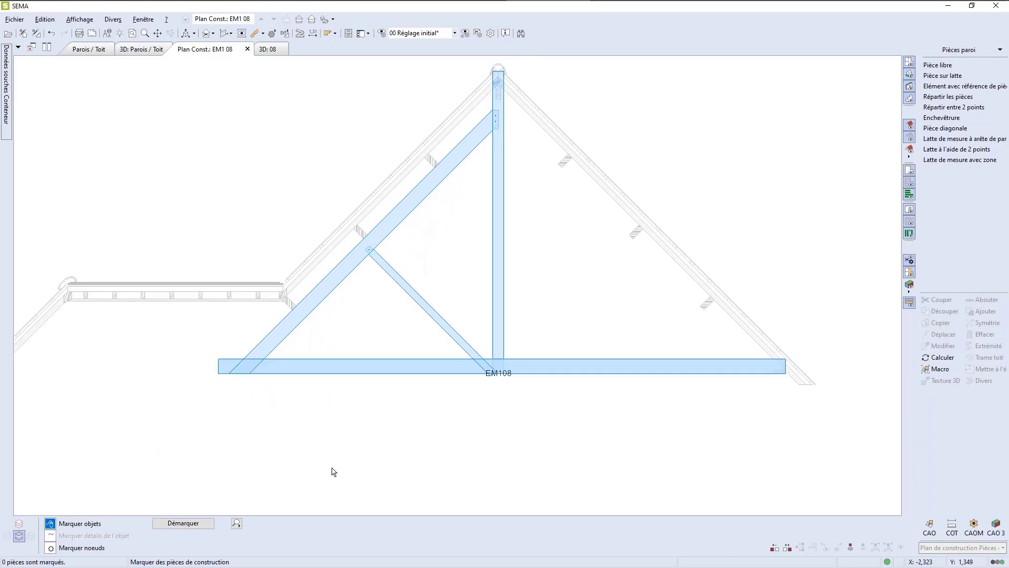
scroll(332, 469, "up", 1)
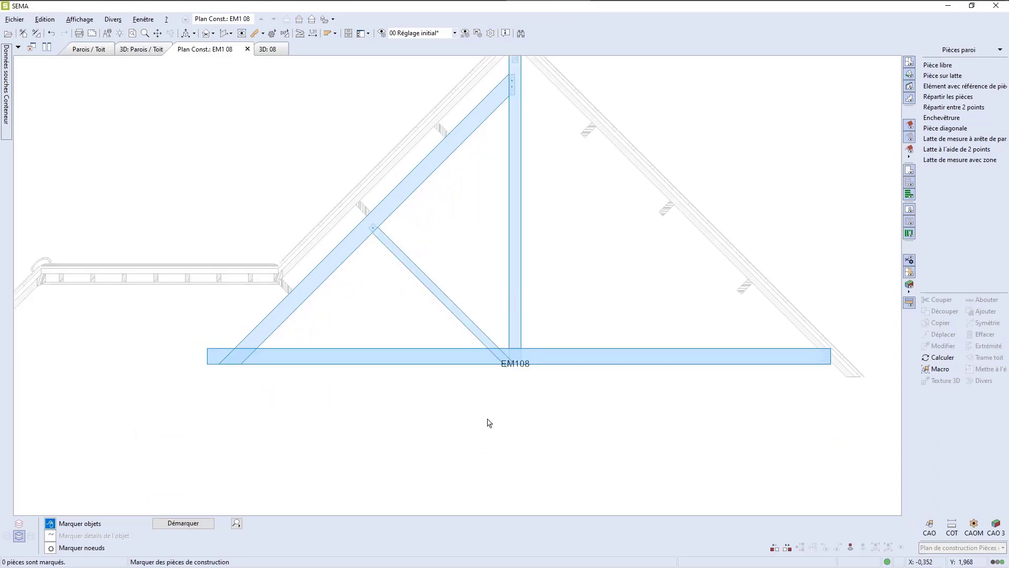
scroll(507, 375, "up", 3)
scroll(505, 373, "up", 5)
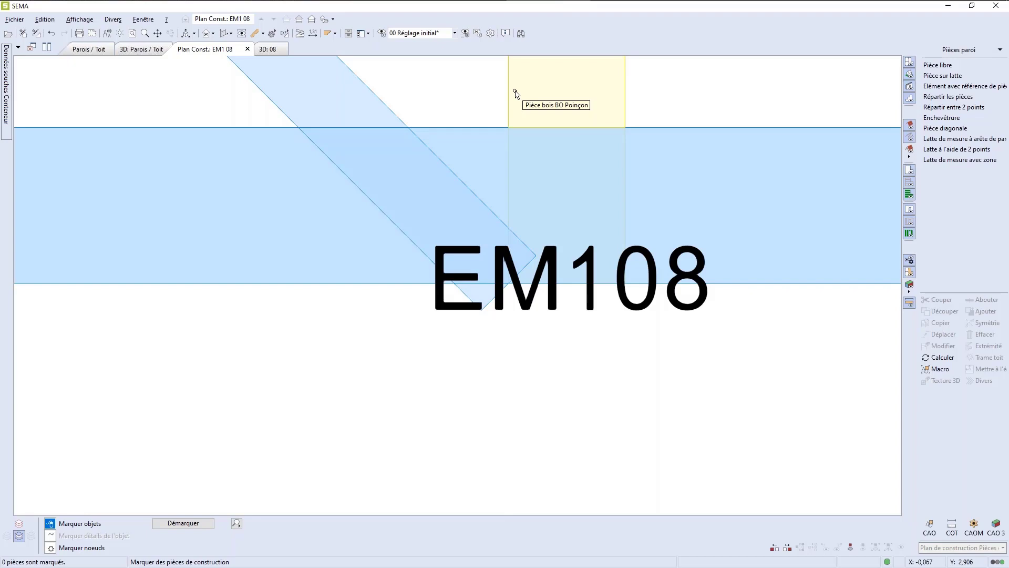
scroll(521, 315, "down", 2)
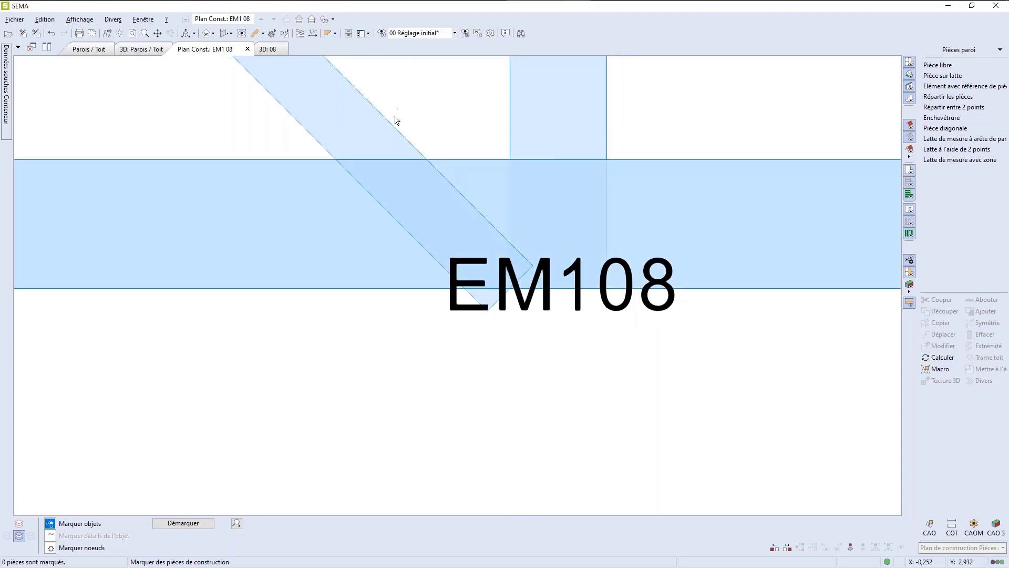
left_click(393, 127)
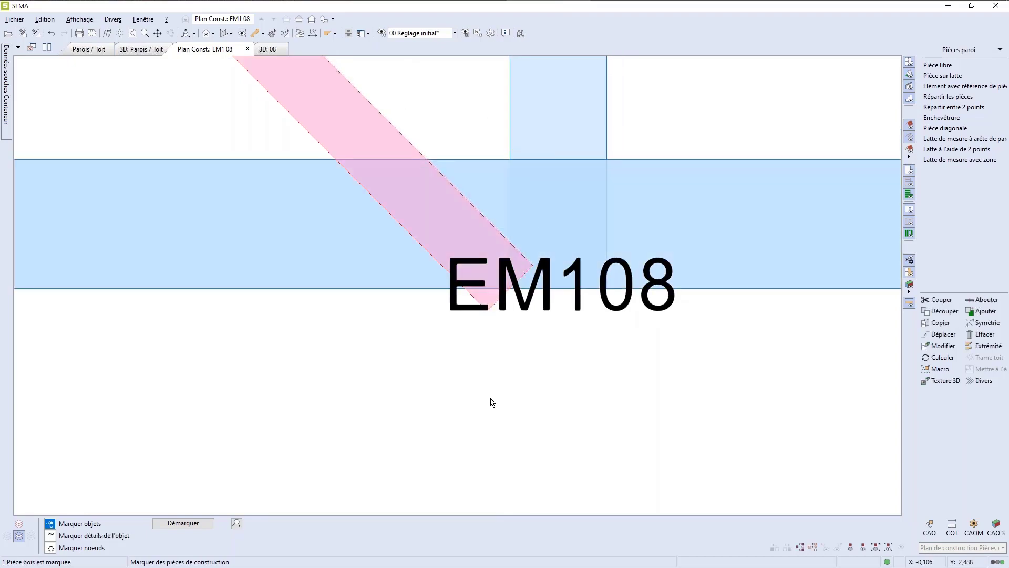
right_click(392, 126)
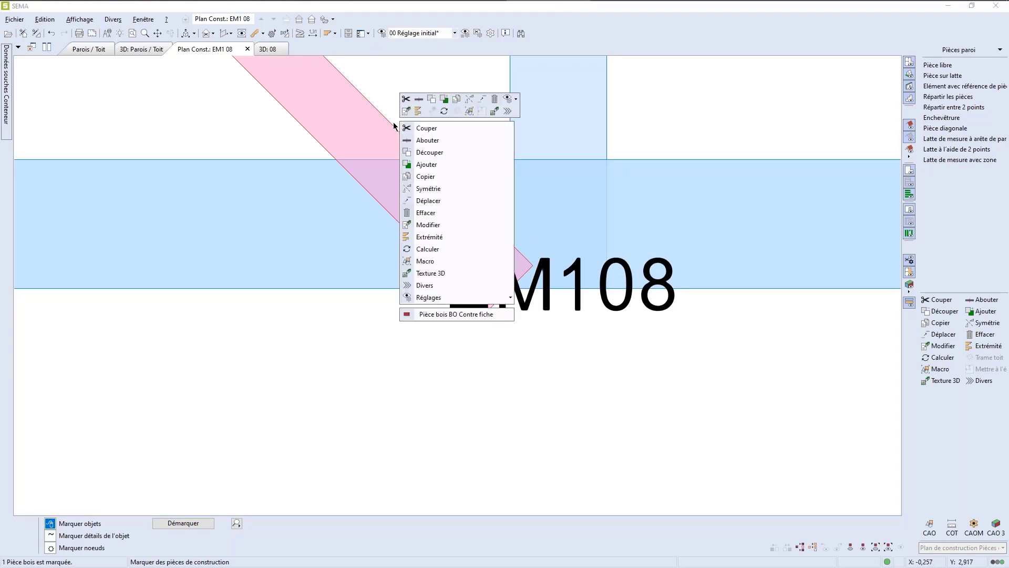
left_click(444, 131)
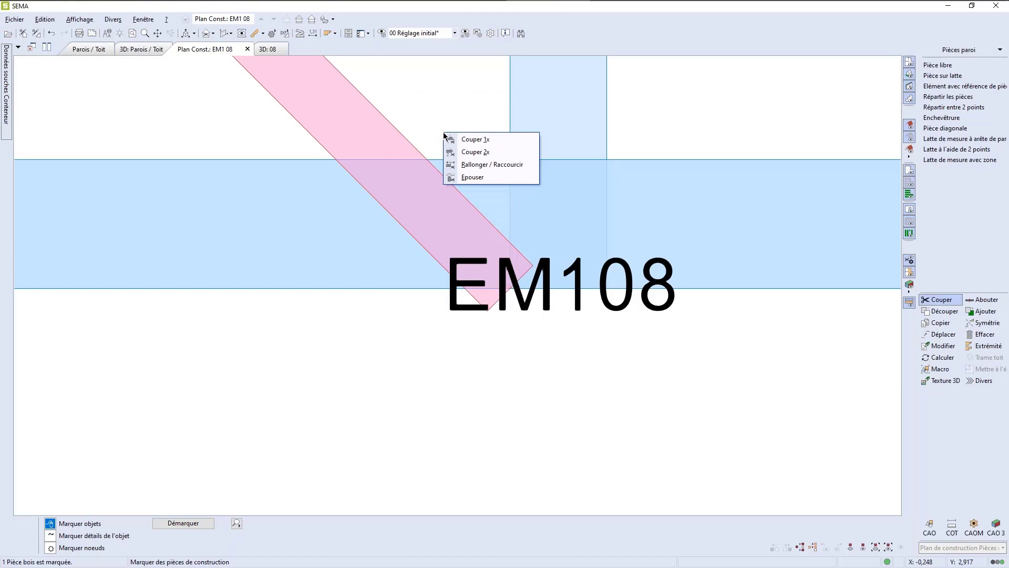
left_click(483, 155)
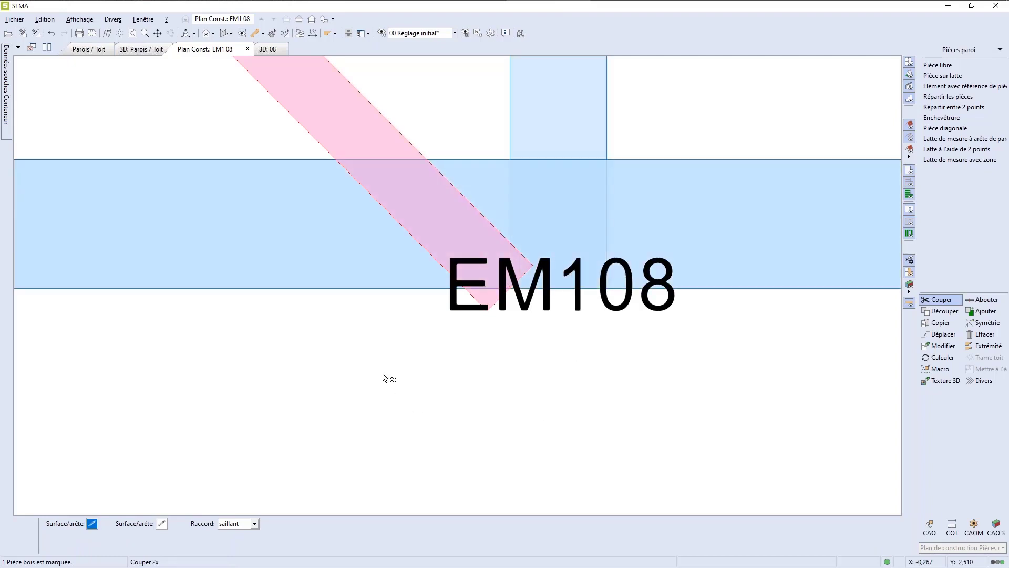
left_click(338, 290)
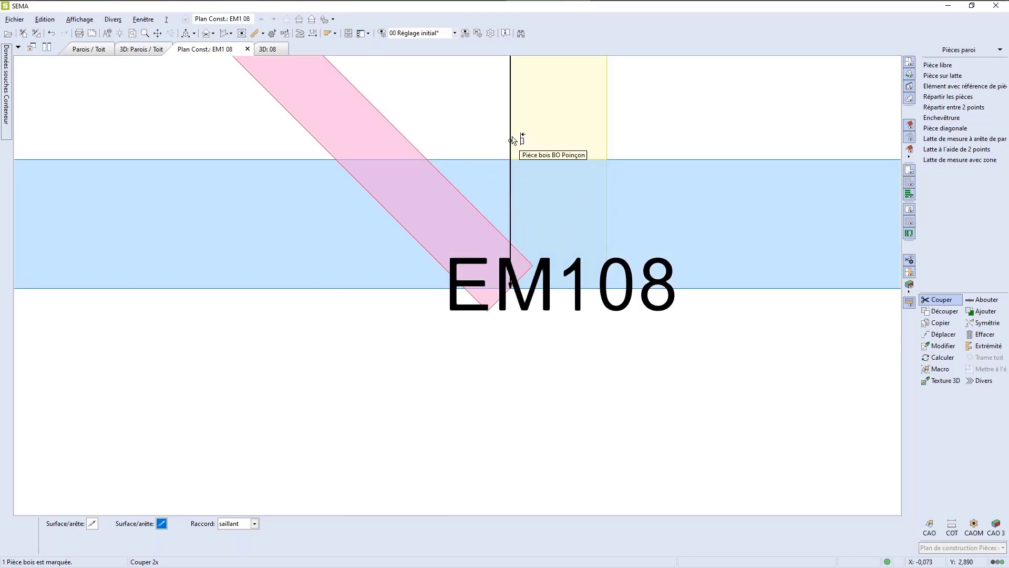
left_click(510, 109)
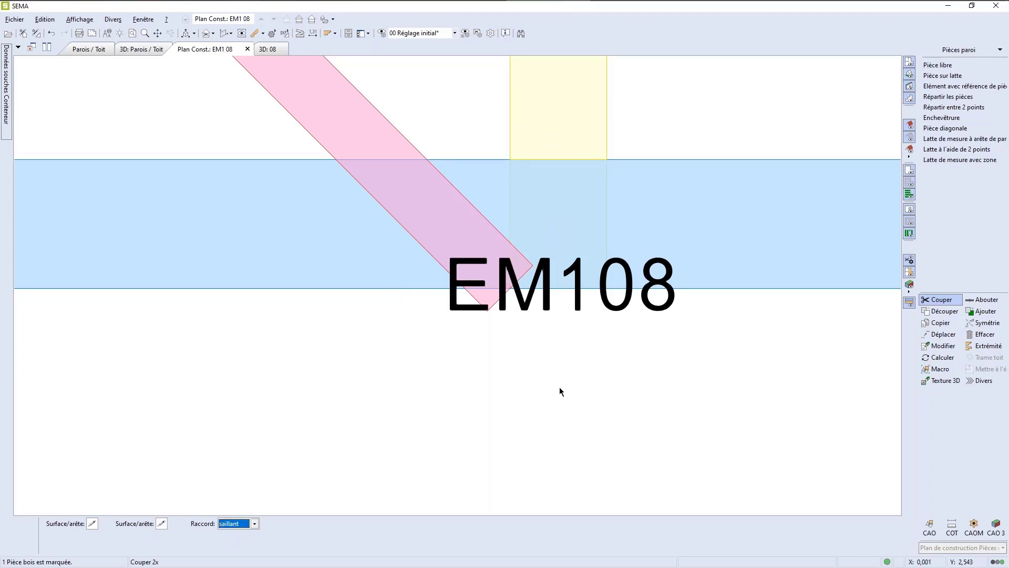
scroll(471, 446, "down", 3)
scroll(549, 365, "up", 3)
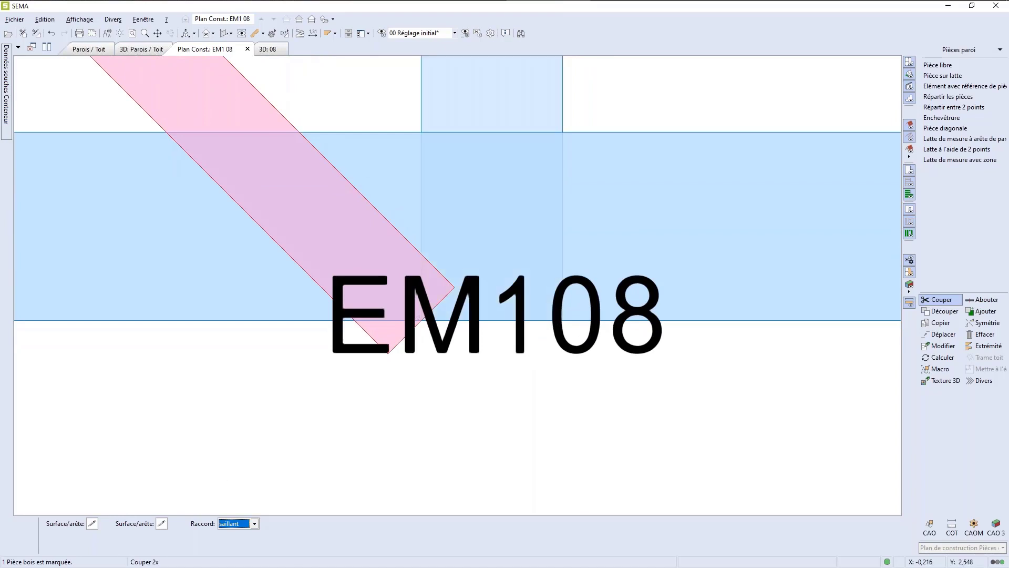
key("Down")
key("Up")
key("Return")
scroll(383, 329, "down", 2)
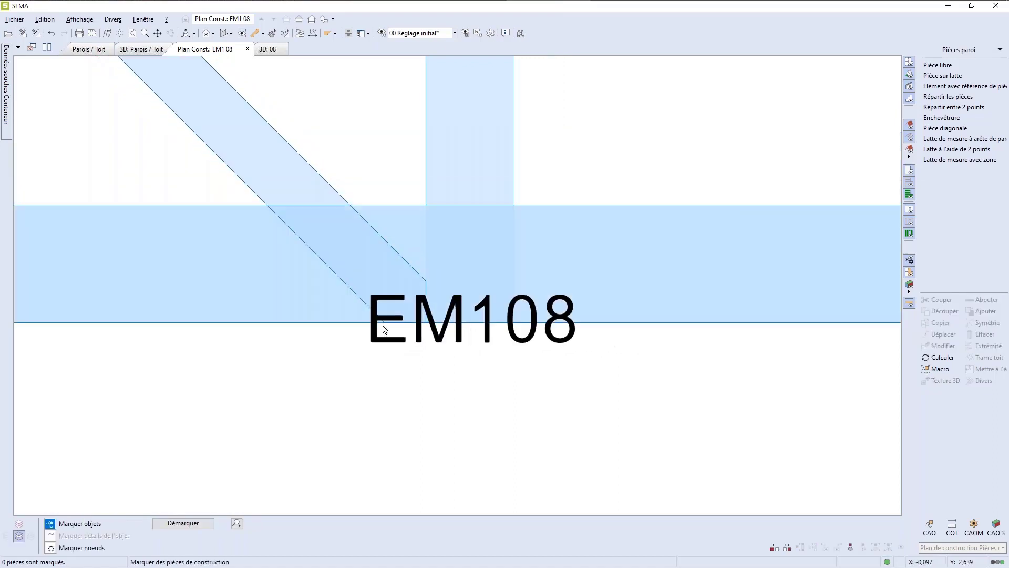
scroll(383, 329, "up", 4)
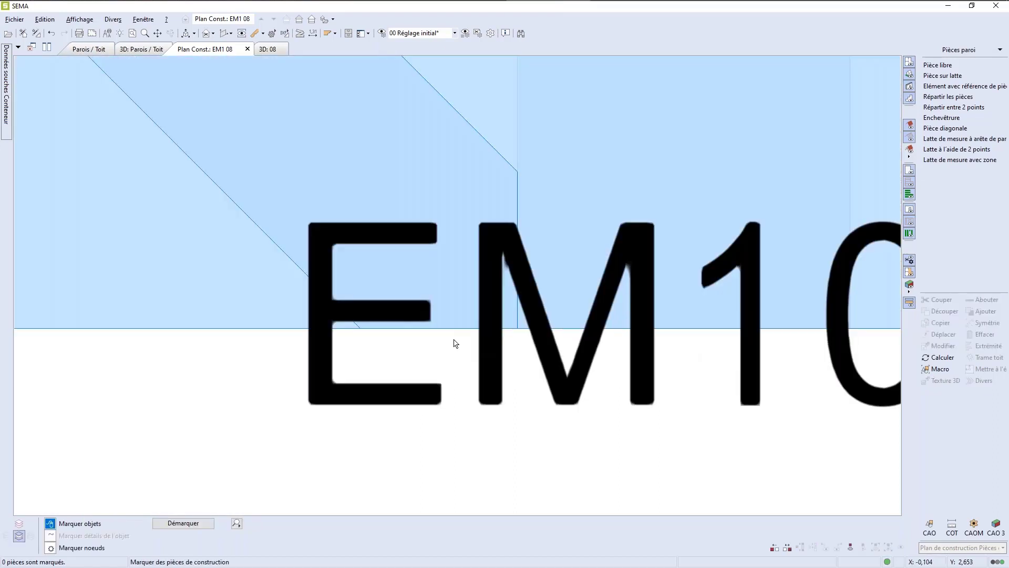
scroll(750, 322, "down", 6)
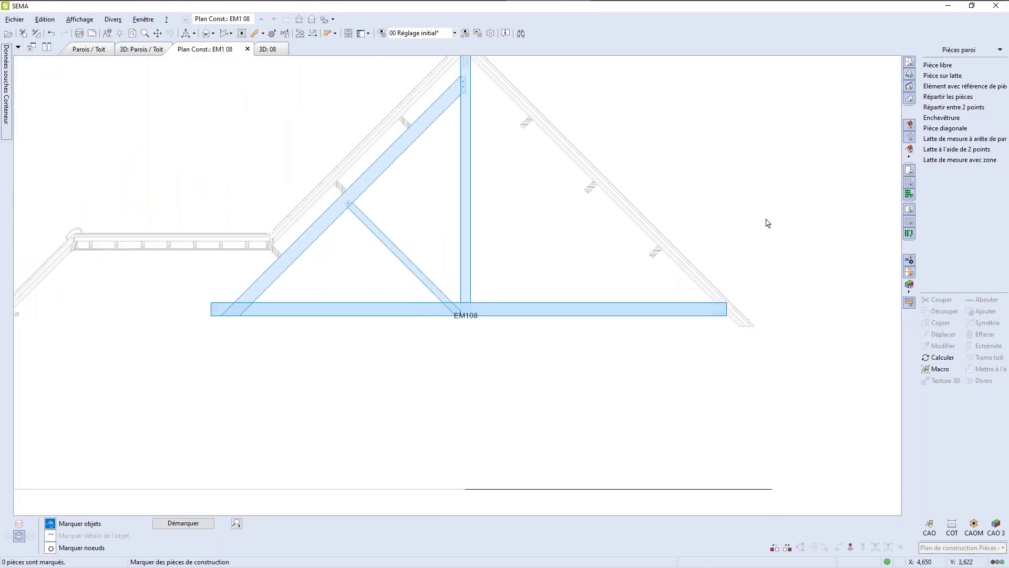
Mirror the principal rafter and strut with Symétrie about a vertical axis through the centre of the king post's top.
scroll(728, 139, "up", 2)
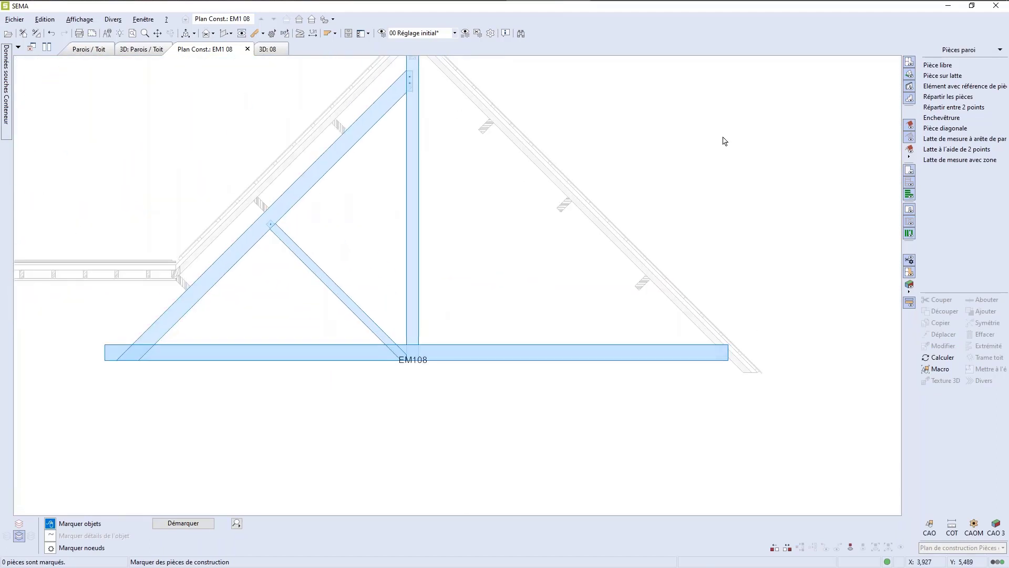
left_click(353, 163)
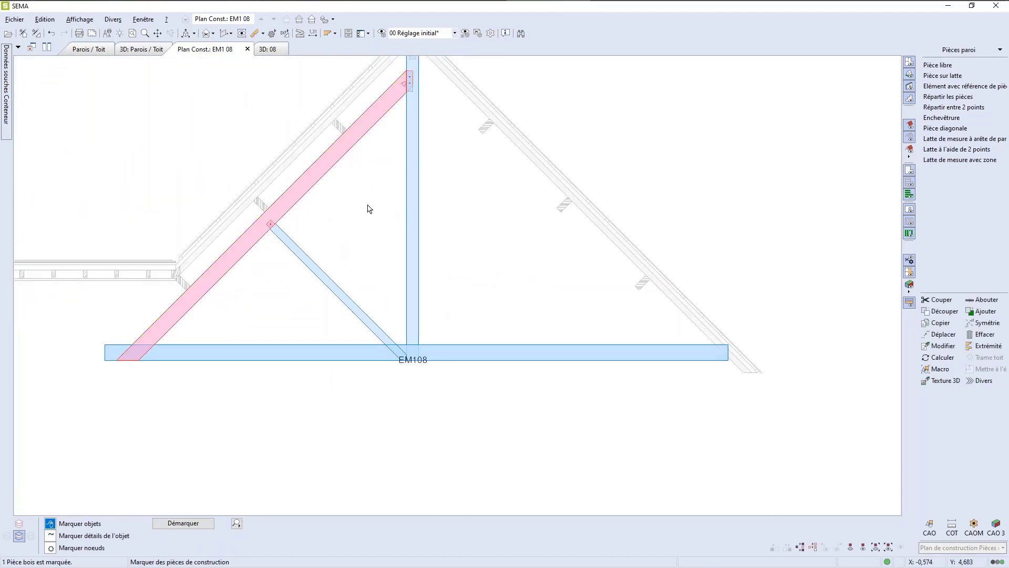
left_click(403, 351)
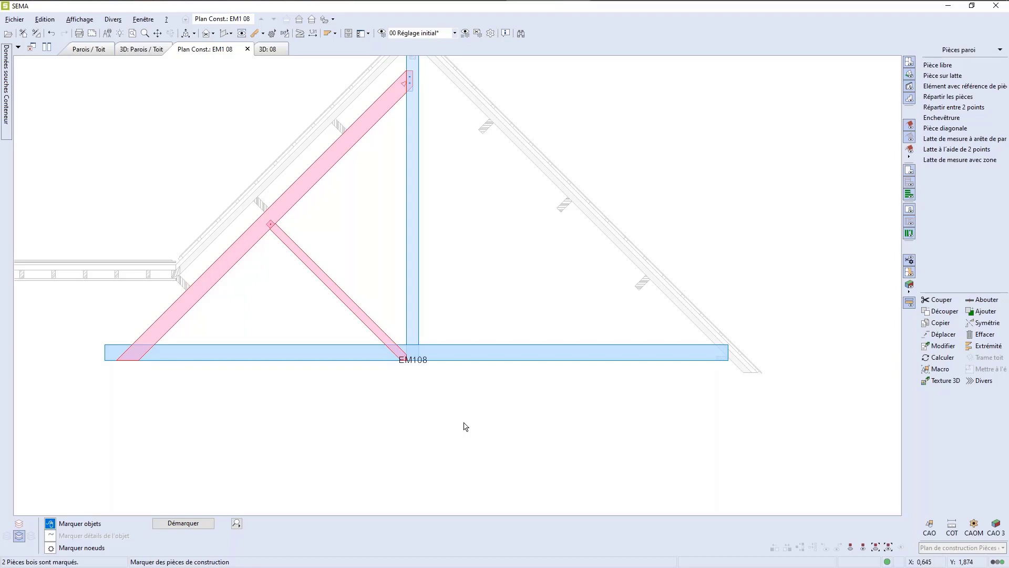
scroll(465, 425, "down", 1)
left_click(321, 218)
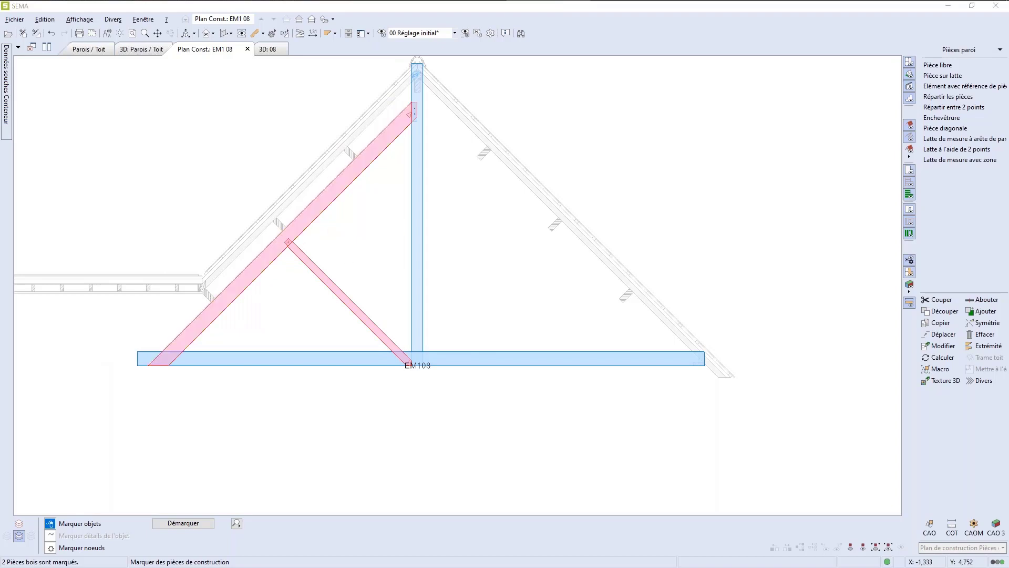
right_click(332, 189)
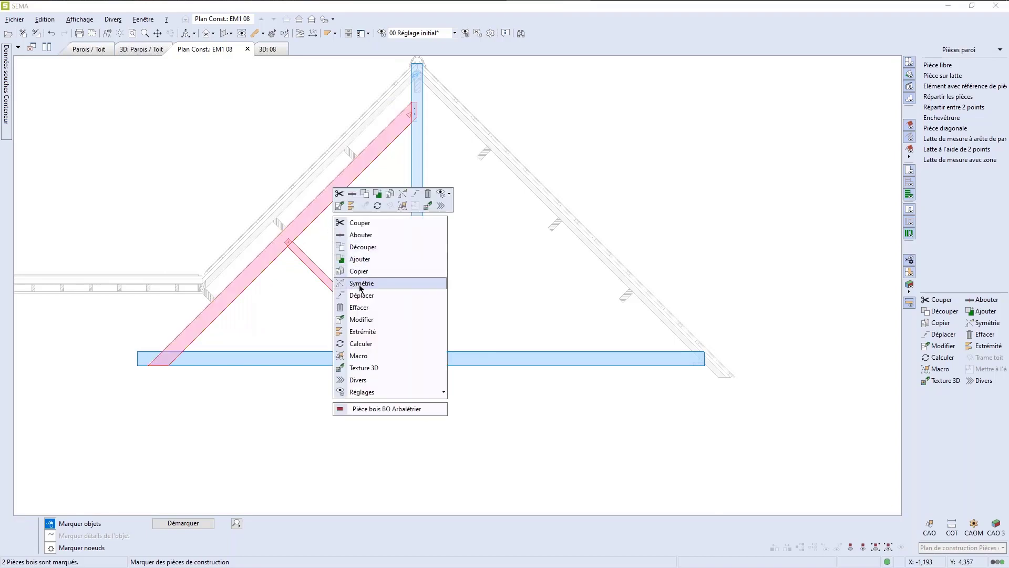
left_click(361, 284)
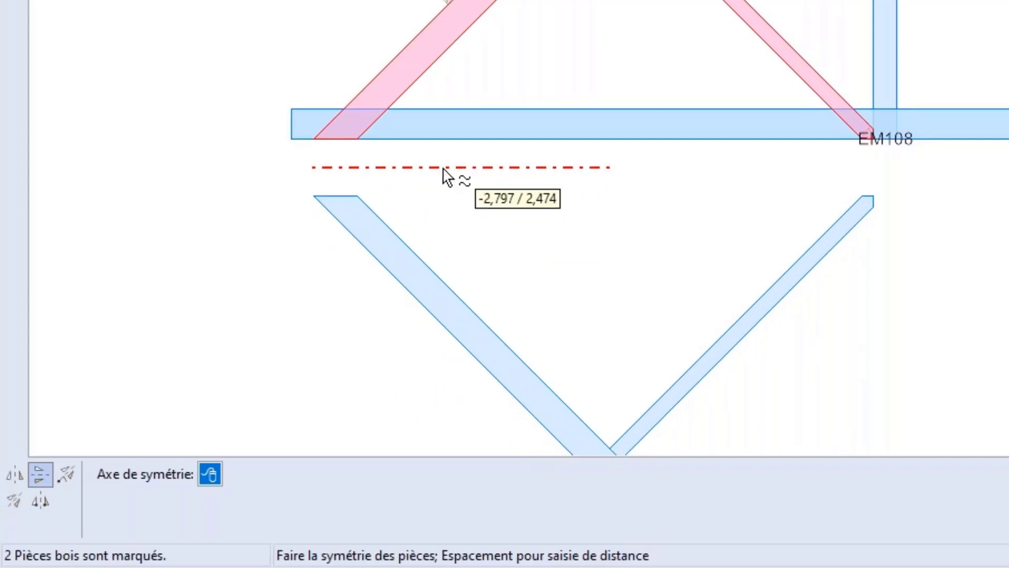
left_click(14, 474)
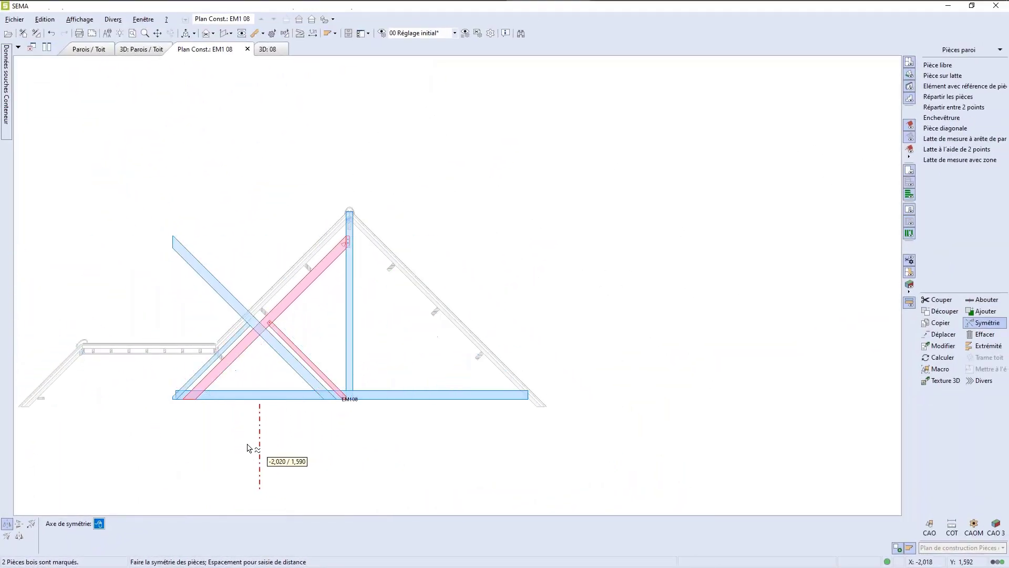
scroll(248, 446, "up", 2)
scroll(320, 400, "up", 1)
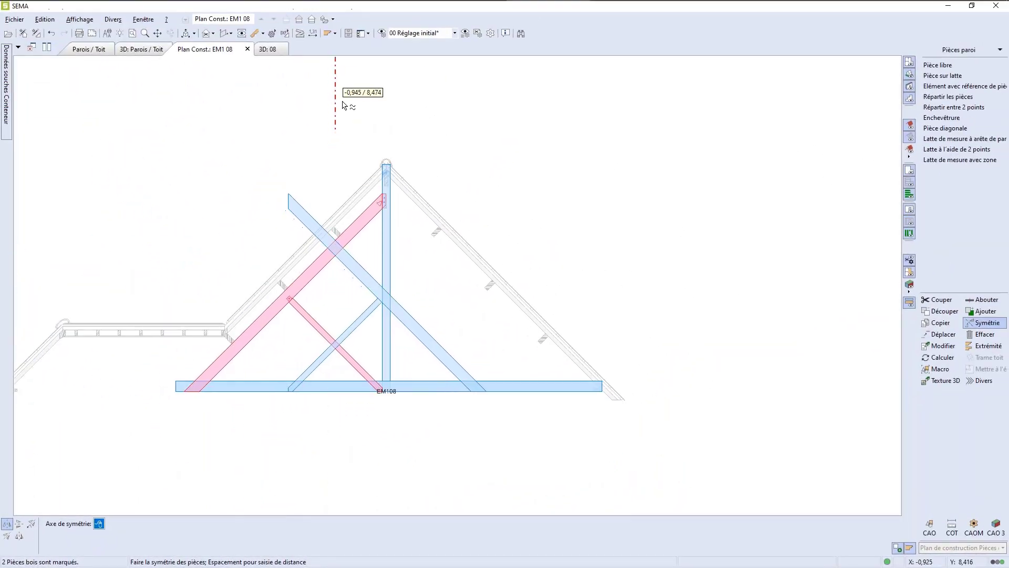
scroll(383, 158, "up", 3)
scroll(437, 219, "up", 5)
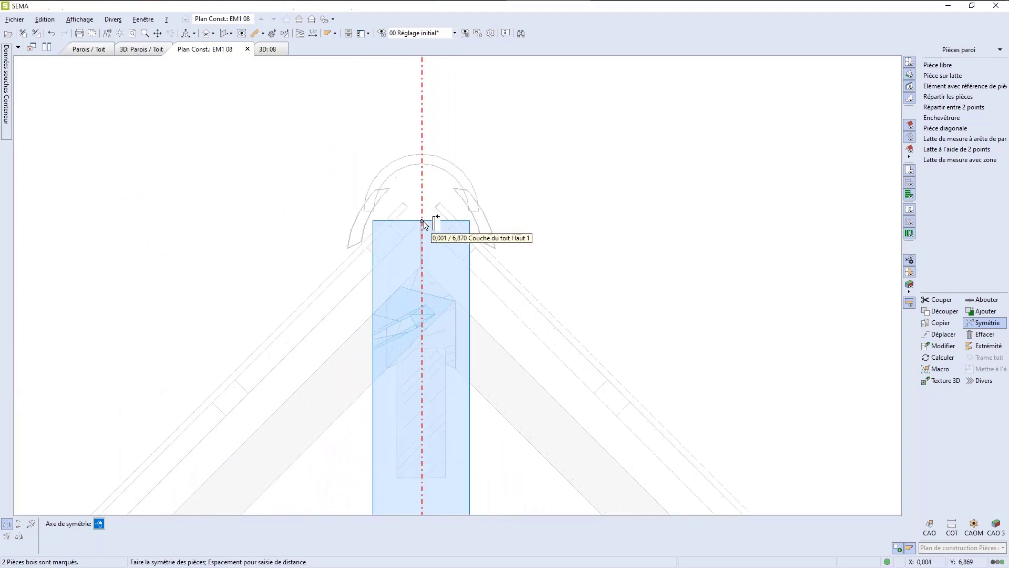
scroll(422, 234, "up", 2)
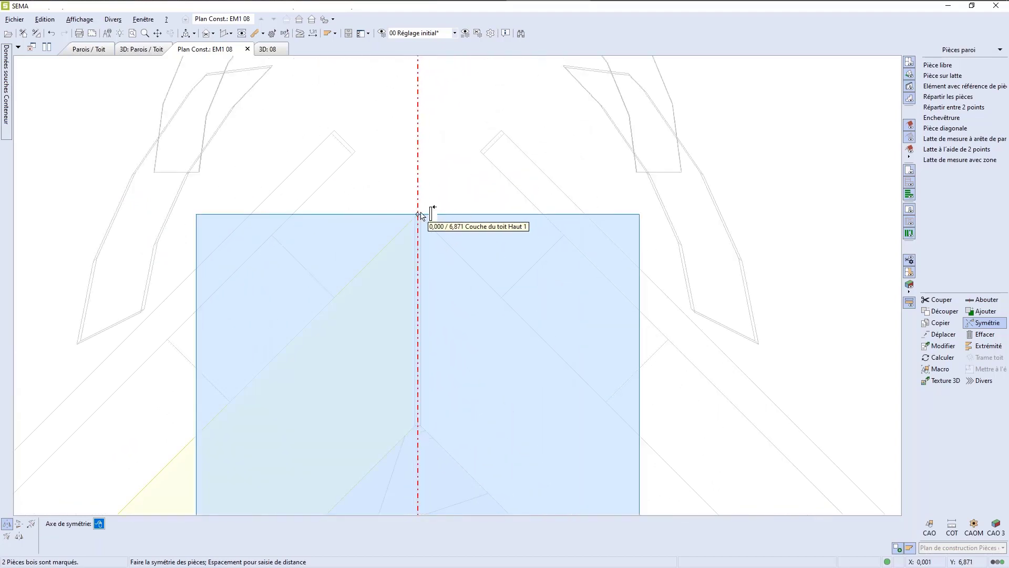
scroll(418, 215, "up", 3)
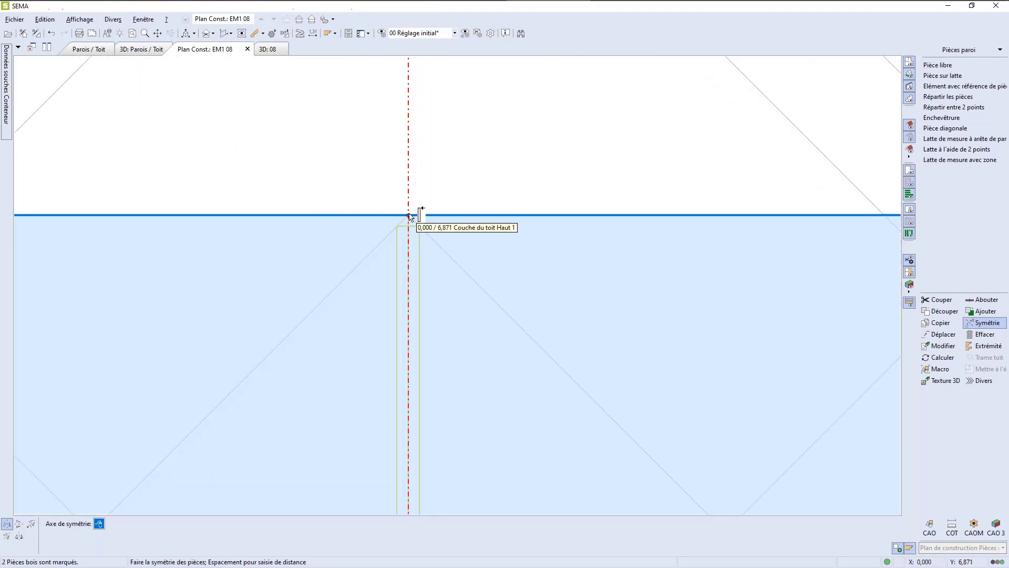
Mirror the two marked timber pieces, principal rafter and strut, about the vertical axis through the ridge of truss EM1 08.
left_click(411, 221)
scroll(453, 200, "down", 4)
scroll(444, 192, "down", 5)
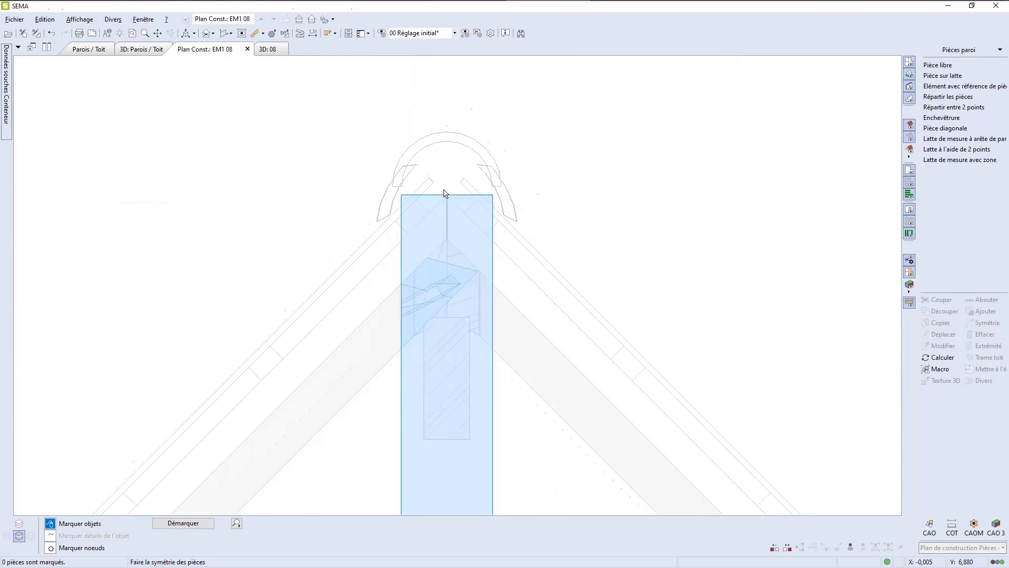
scroll(444, 191, "down", 2)
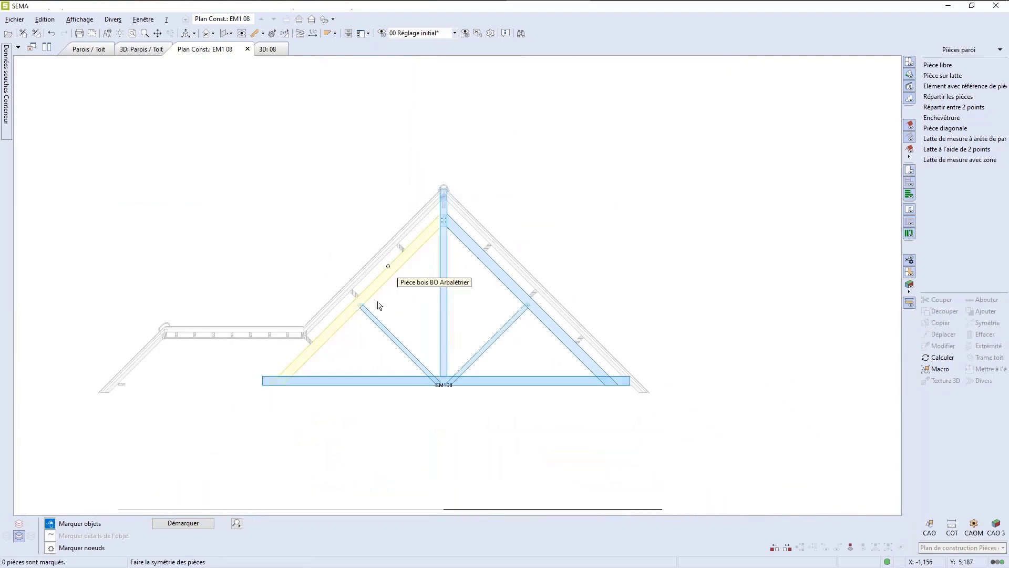
scroll(351, 386, "up", 4)
scroll(350, 387, "down", 2)
scroll(328, 407, "up", 2)
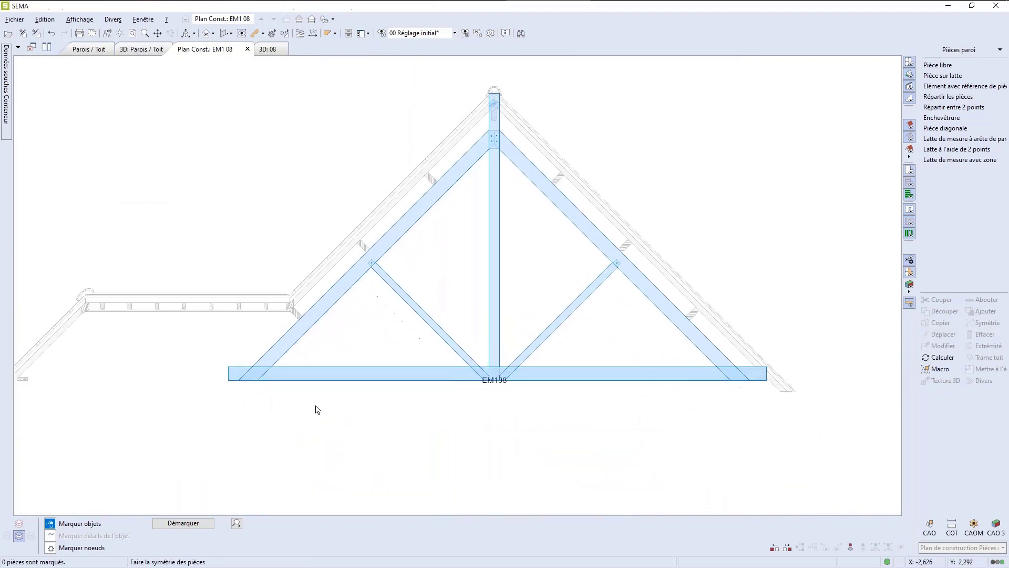
scroll(333, 434, "down", 1)
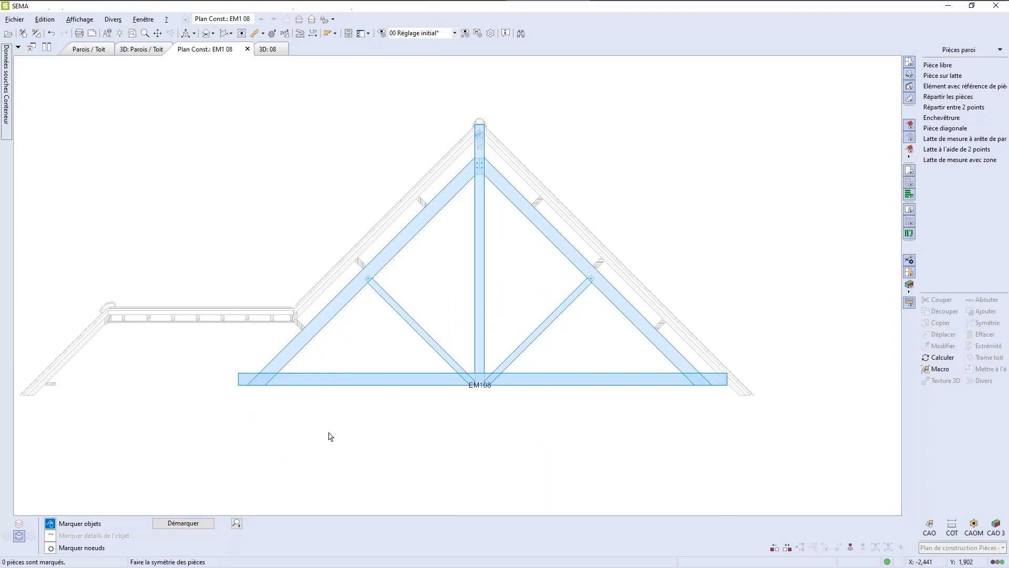
scroll(329, 436, "down", 1)
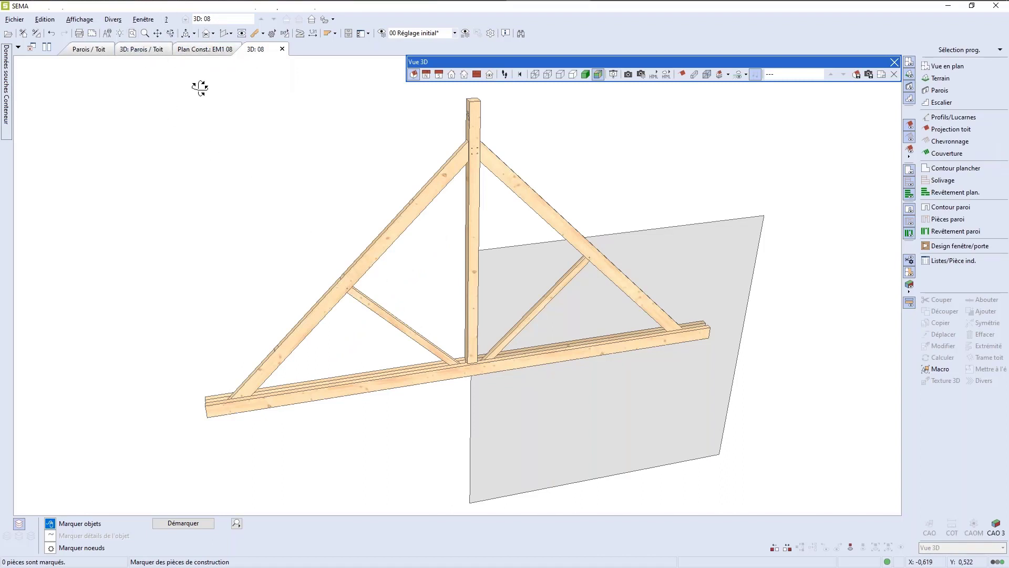
Examine the truss and its joints at the struts and tie beam in 3D, with the timber pieces displayed transparent.
left_click_drag(354, 263, 376, 251)
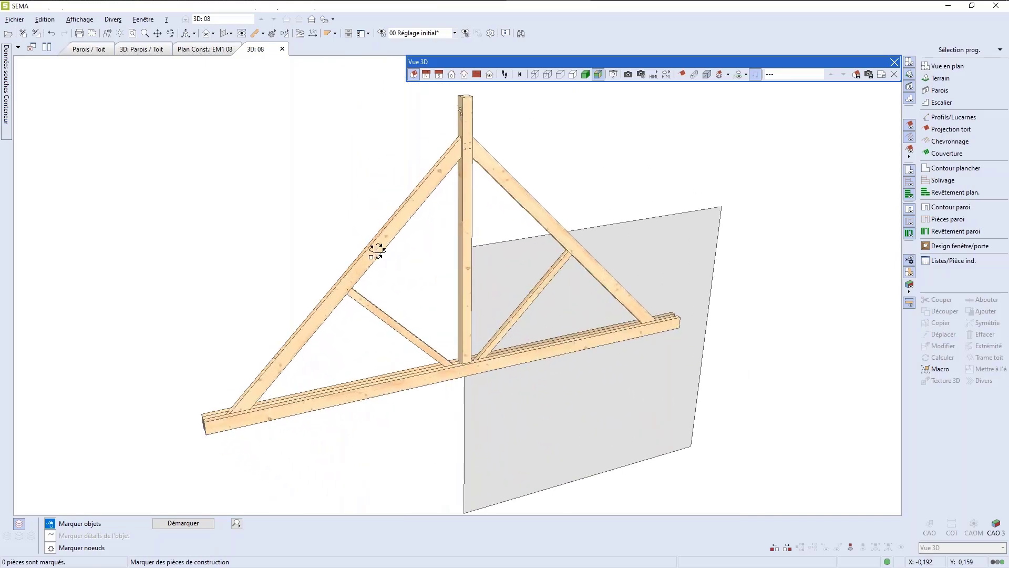
scroll(514, 310, "up", 3)
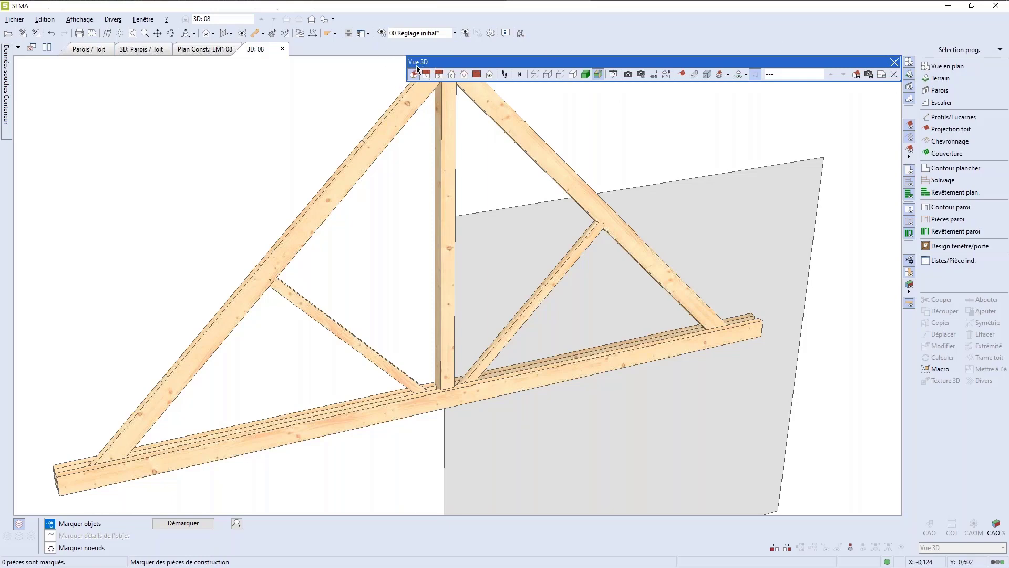
scroll(300, 477, "up", 4)
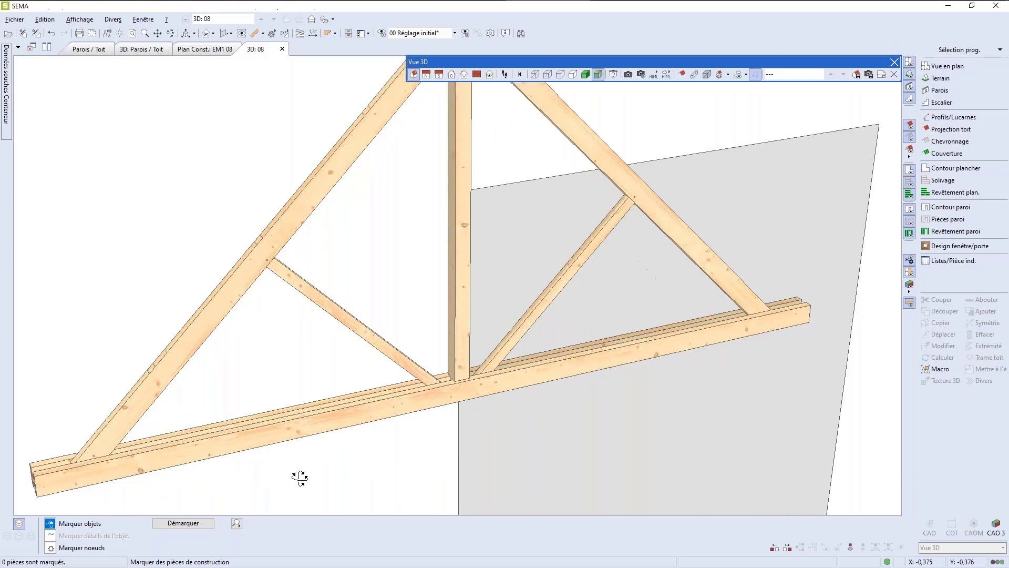
scroll(478, 451, "down", 3)
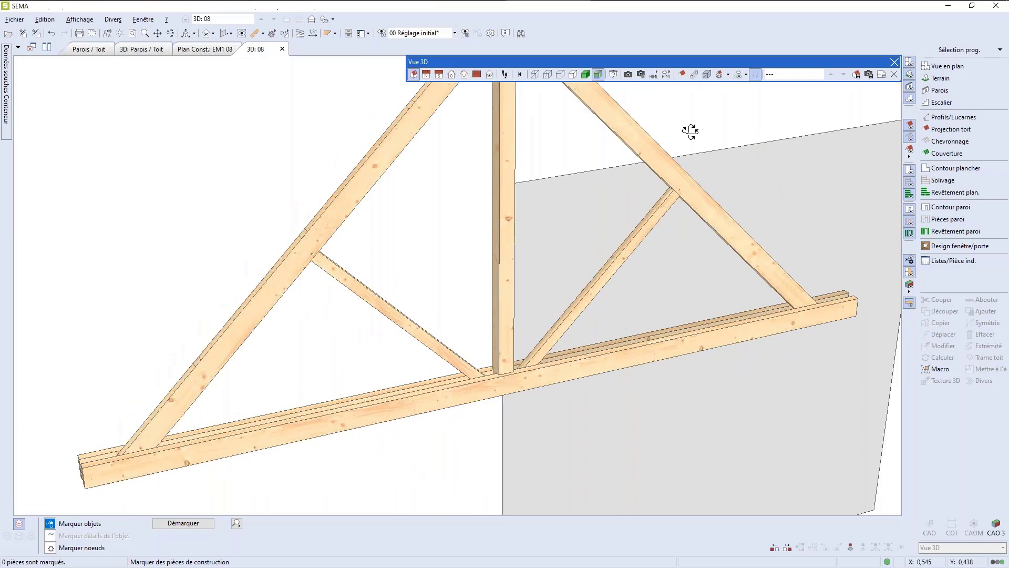
left_click(694, 76)
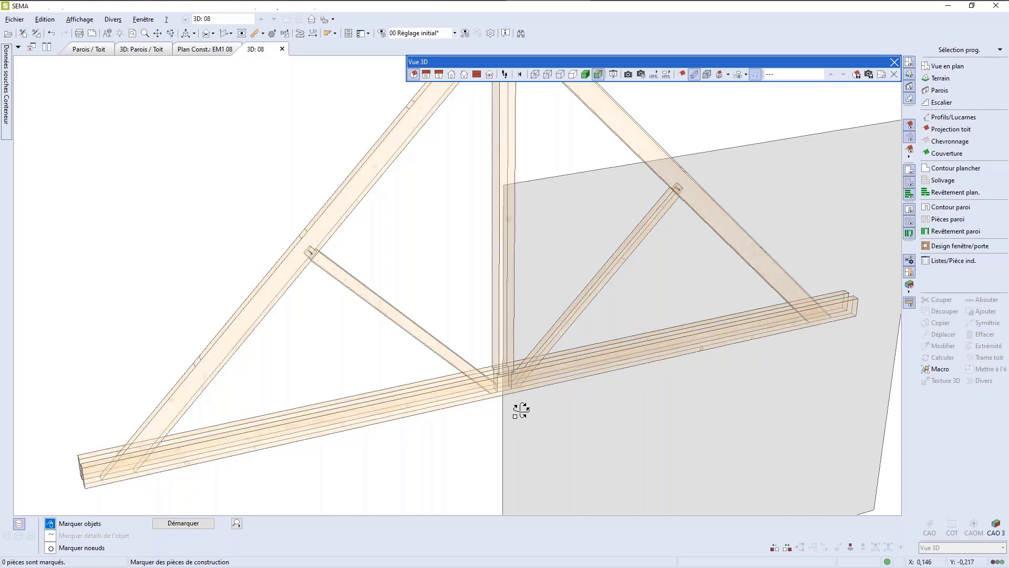
scroll(516, 408, "up", 4)
middle_click_drag(508, 387, 498, 255)
Check the roof plan and return to construction plan EM1 08 at the right end of the tie beam.
left_click(89, 48)
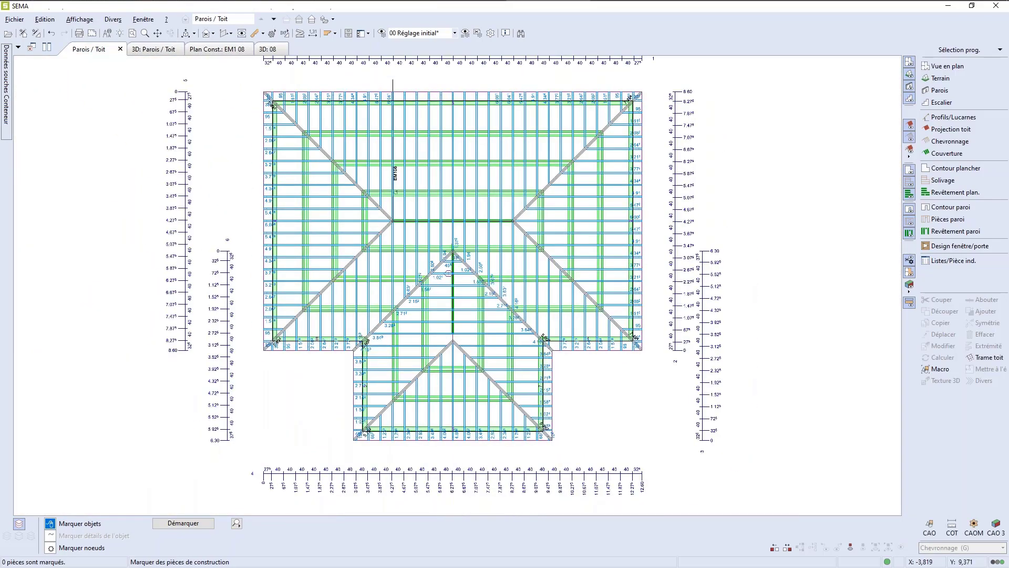
left_click(221, 49)
scroll(587, 377, "down", 2)
scroll(605, 373, "up", 8)
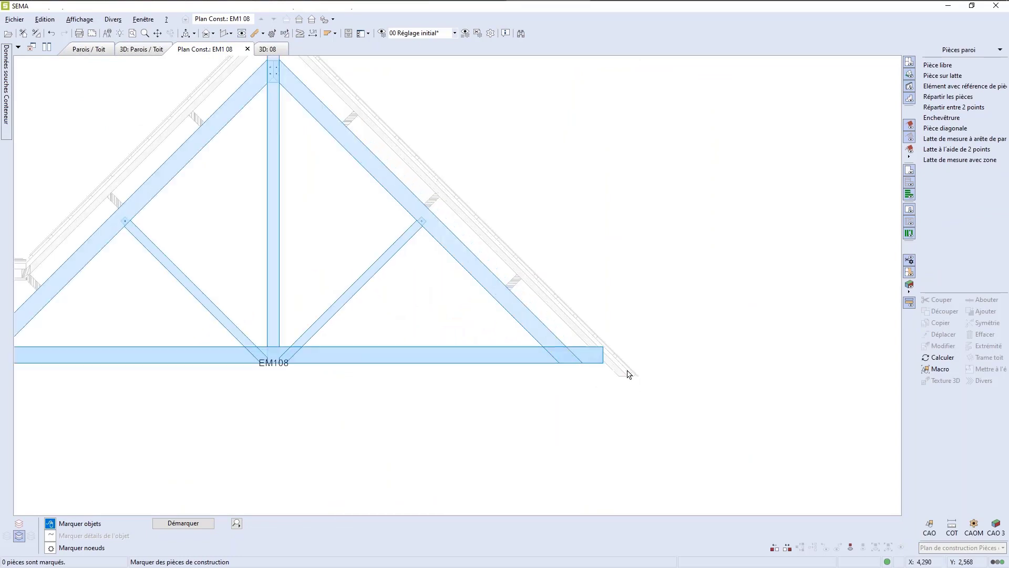
scroll(573, 368, "up", 4)
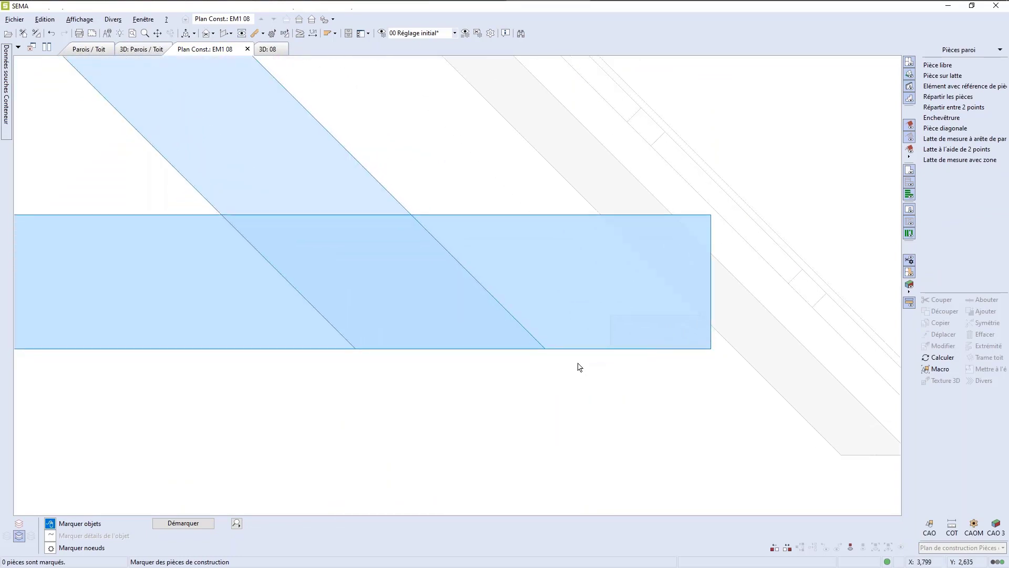
left_click(574, 218)
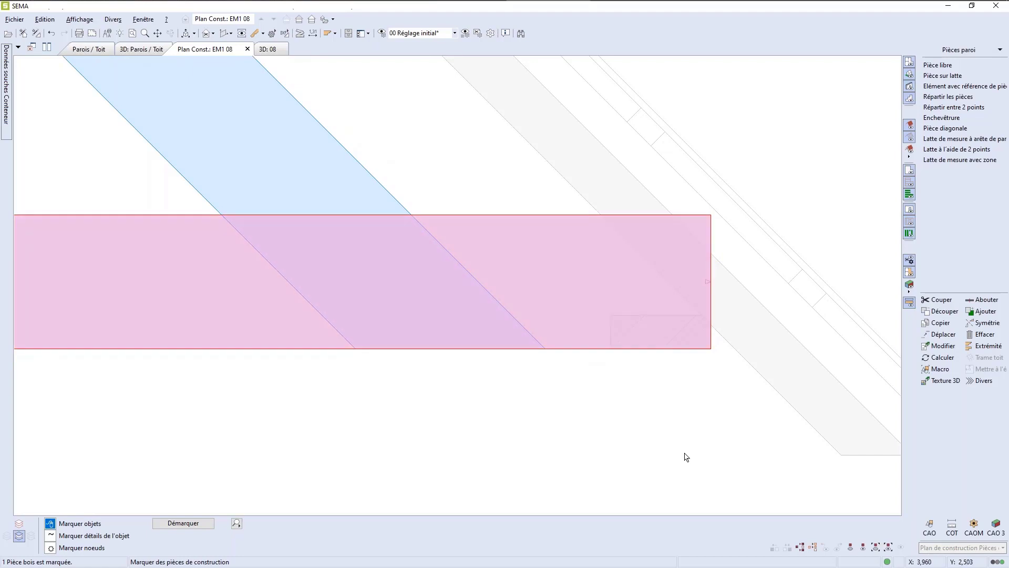
key("Escape")
scroll(686, 456, "down", 1)
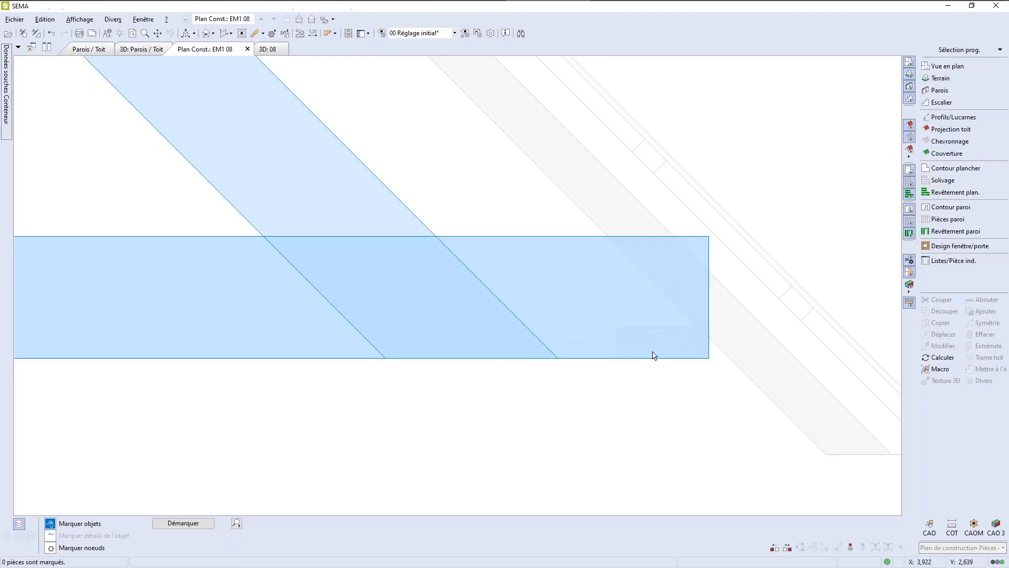
Cut the right end of the Z 0,038 tie beam with Couper 2x along the rafter's underside and the beam's end face, using the saillant connection.
left_click(570, 293)
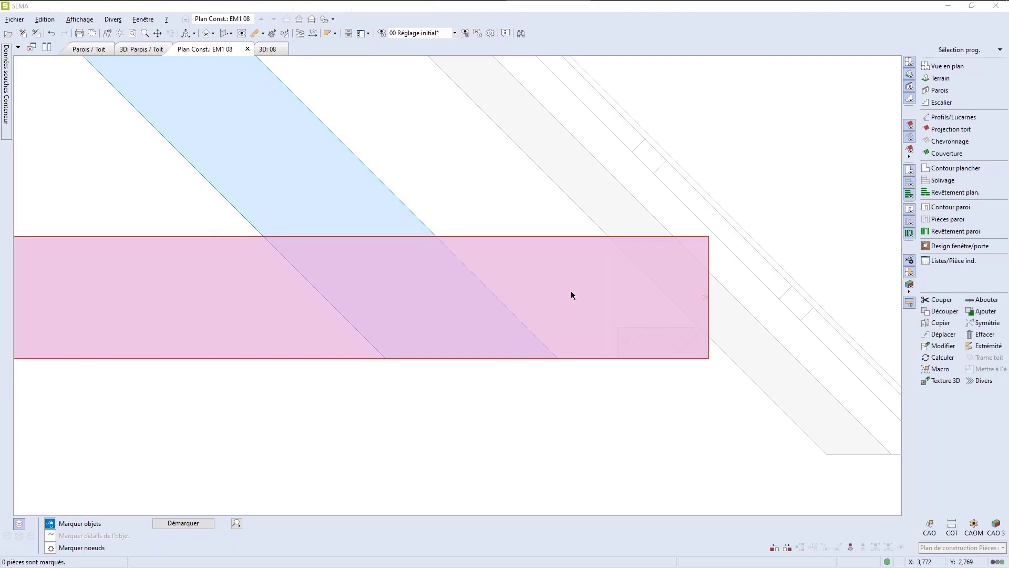
right_click(570, 293)
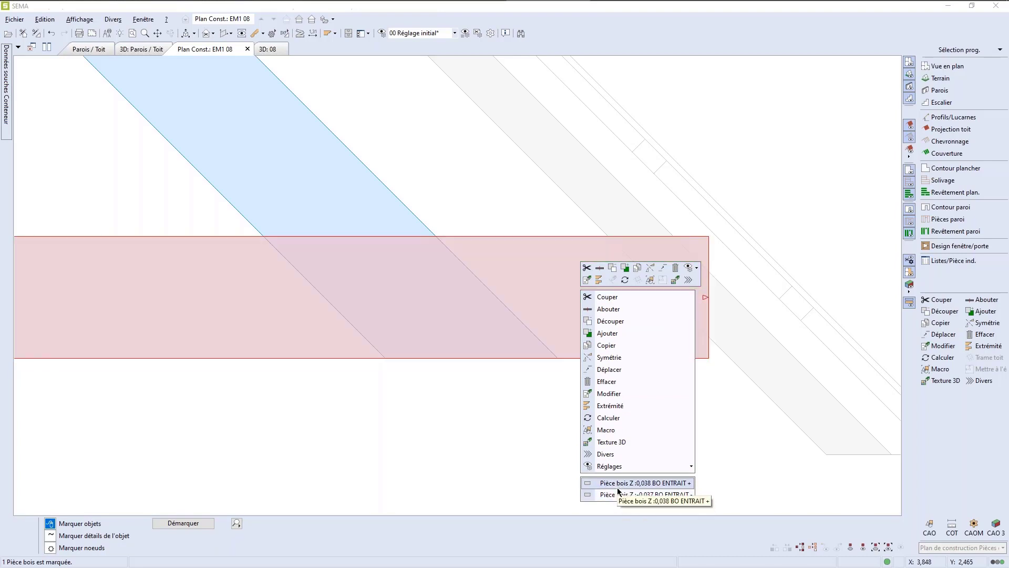
left_click(619, 494)
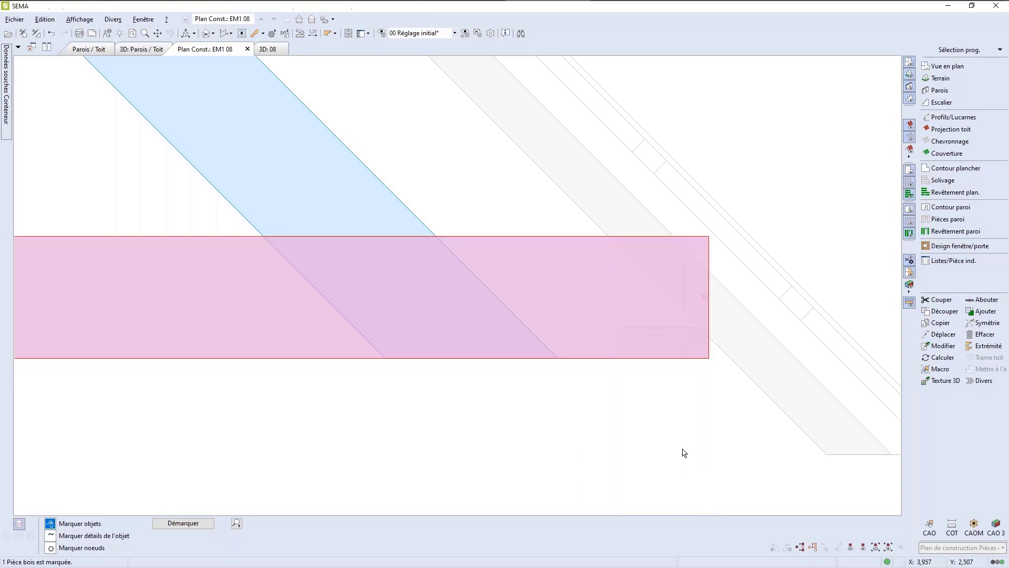
scroll(696, 401, "down", 1)
scroll(696, 401, "up", 2)
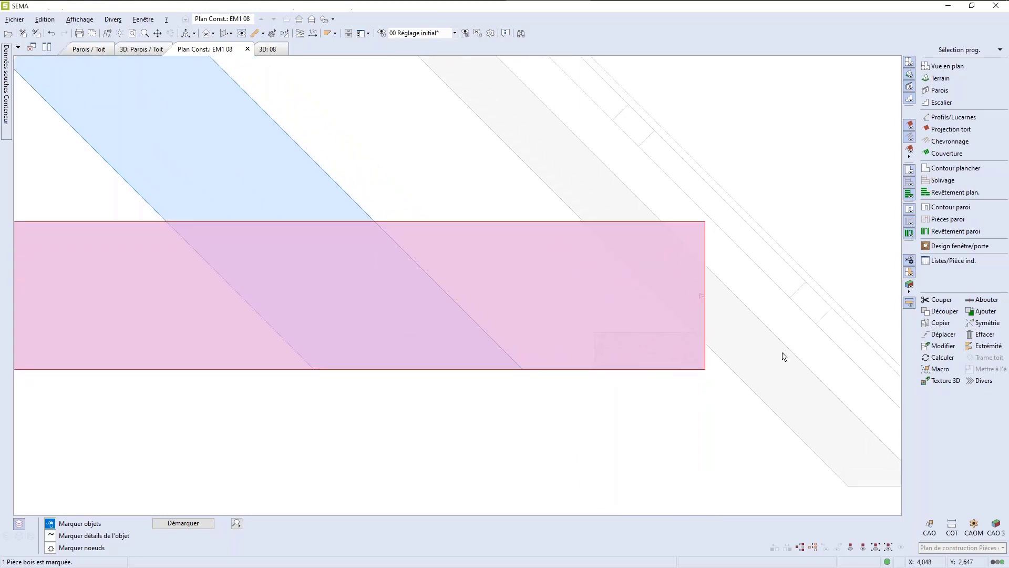
scroll(728, 285, "up", 2)
scroll(725, 291, "down", 1)
scroll(723, 295, "down", 1)
scroll(721, 297, "up", 2)
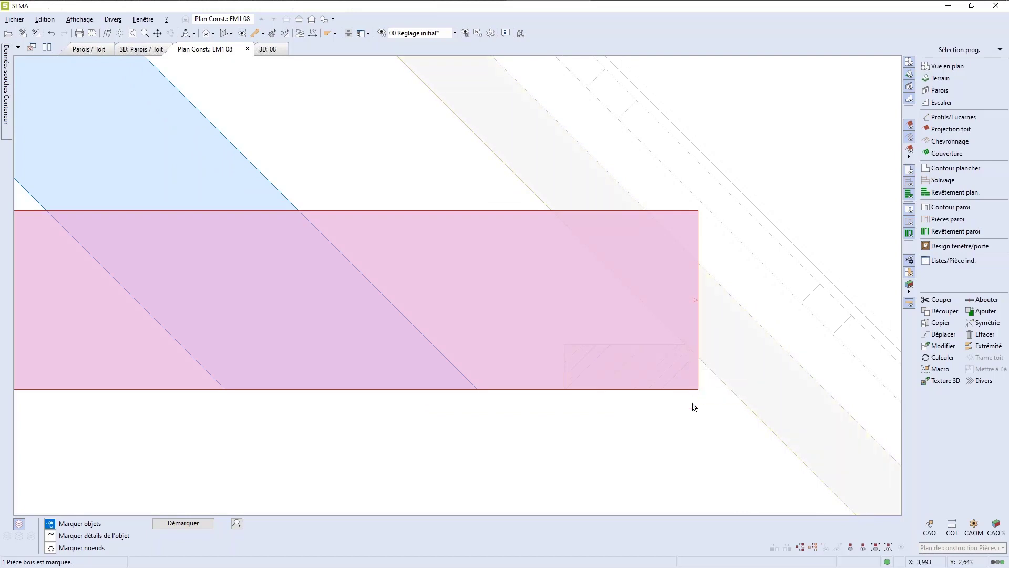
scroll(696, 402, "down", 2)
left_click(933, 300)
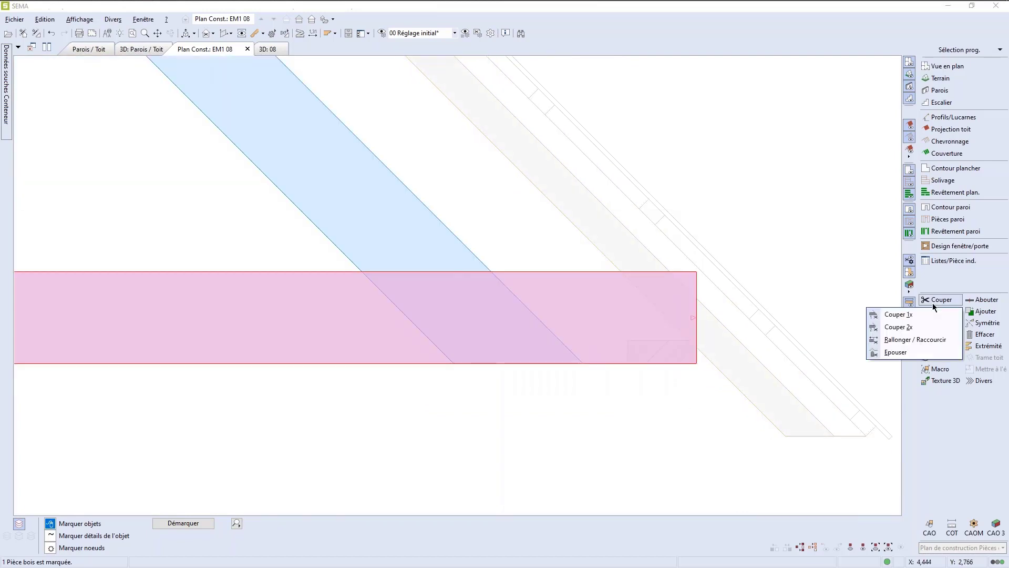
left_click(898, 327)
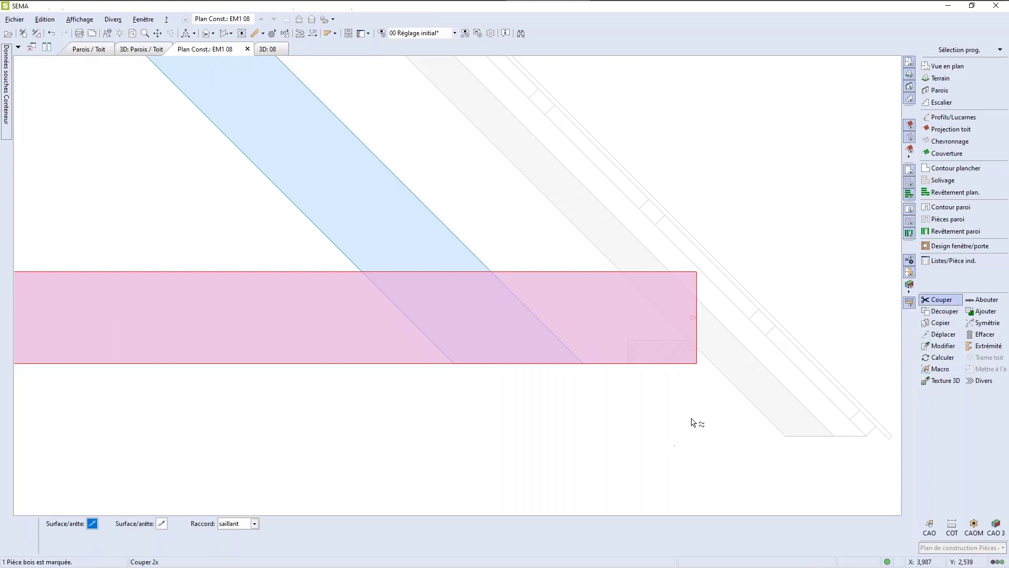
scroll(712, 423, "up", 3)
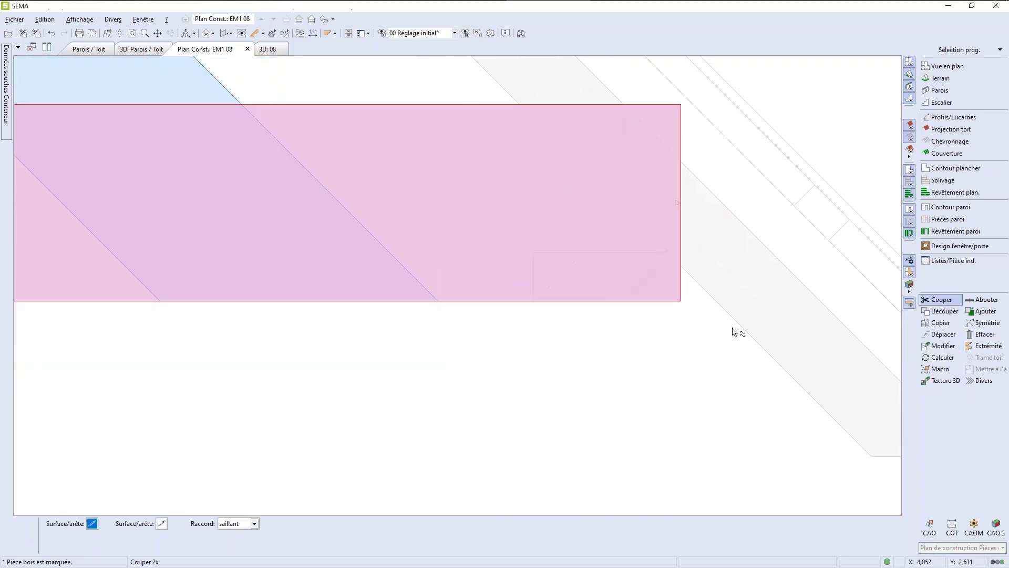
left_click(737, 323)
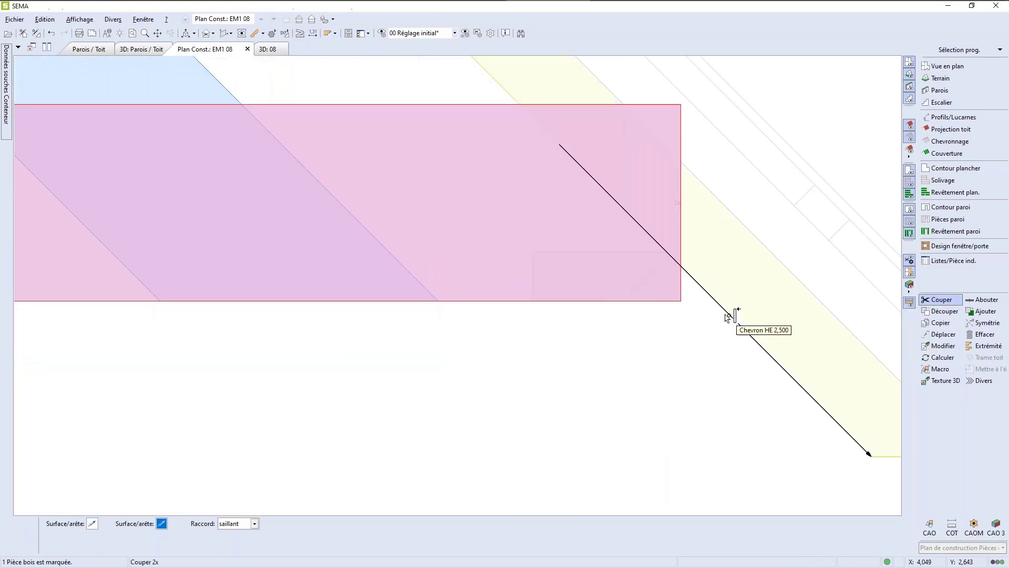
left_click(683, 285)
scroll(773, 409, "down", 3)
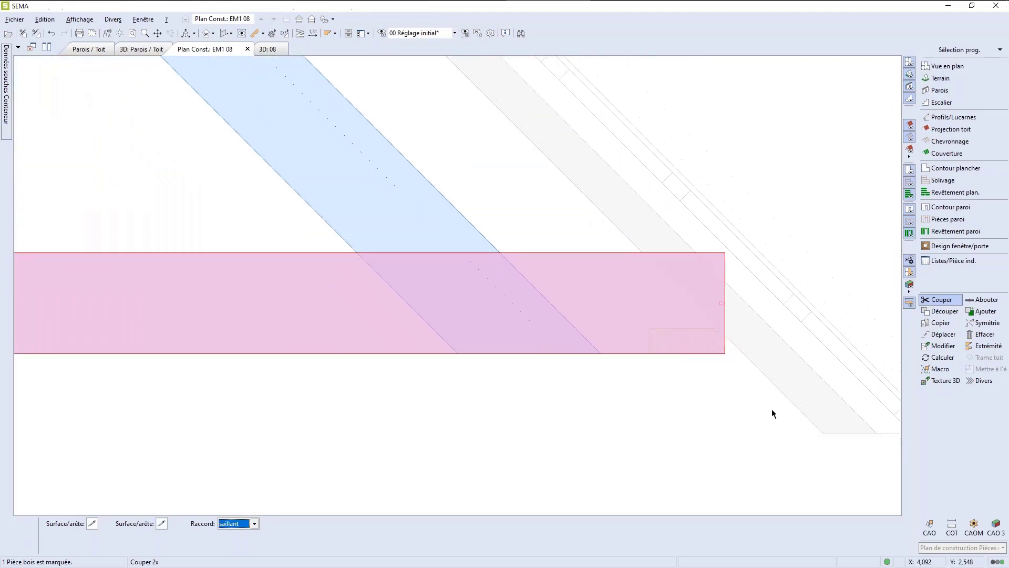
scroll(764, 411, "up", 1)
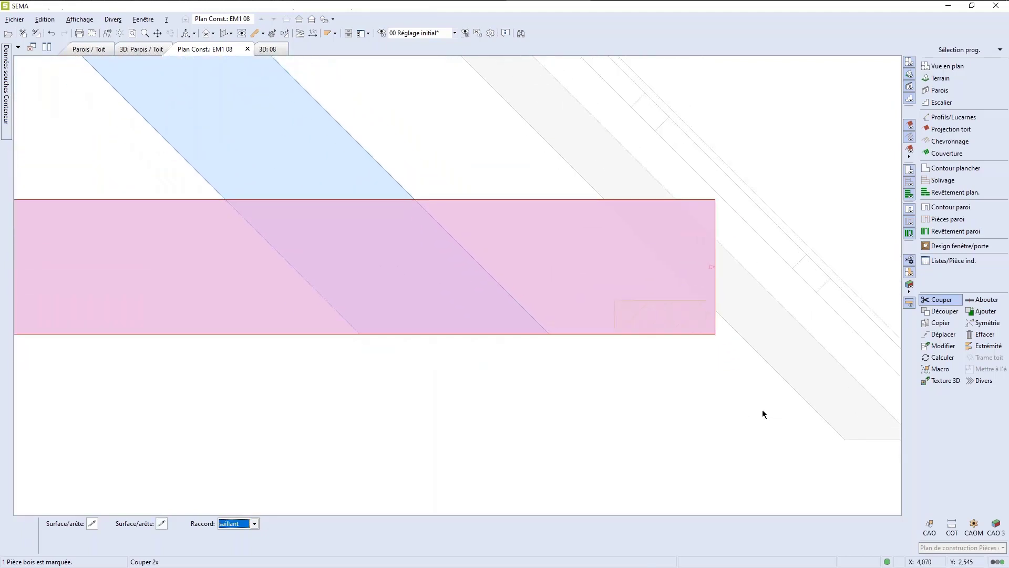
key("Return")
scroll(588, 387, "down", 1)
scroll(586, 379, "up", 2)
scroll(586, 376, "down", 1)
scroll(585, 379, "up", 1)
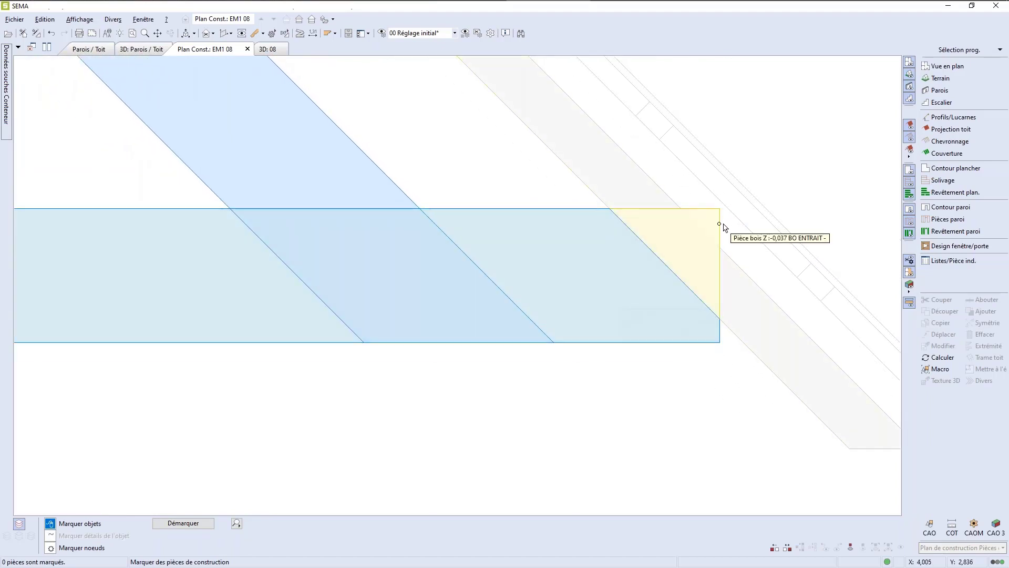
Cut the Z -0,037 tie beam's right end with Couper 2x along the rafter's underside and the beam's end face, keeping the saillant connection.
left_click(719, 248)
scroll(678, 423, "down", 1)
scroll(709, 423, "up", 2)
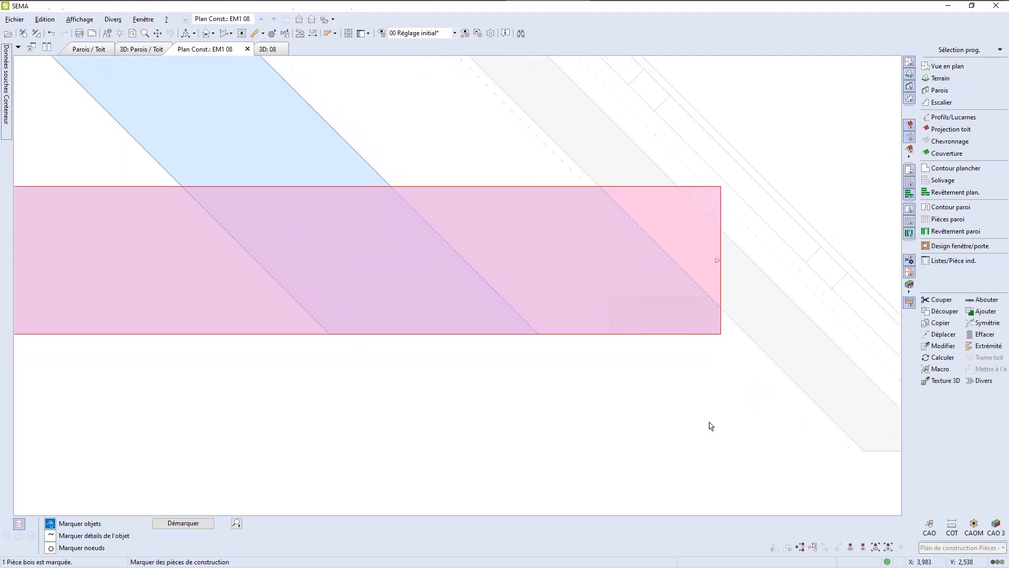
scroll(710, 423, "down", 1)
left_click(941, 299)
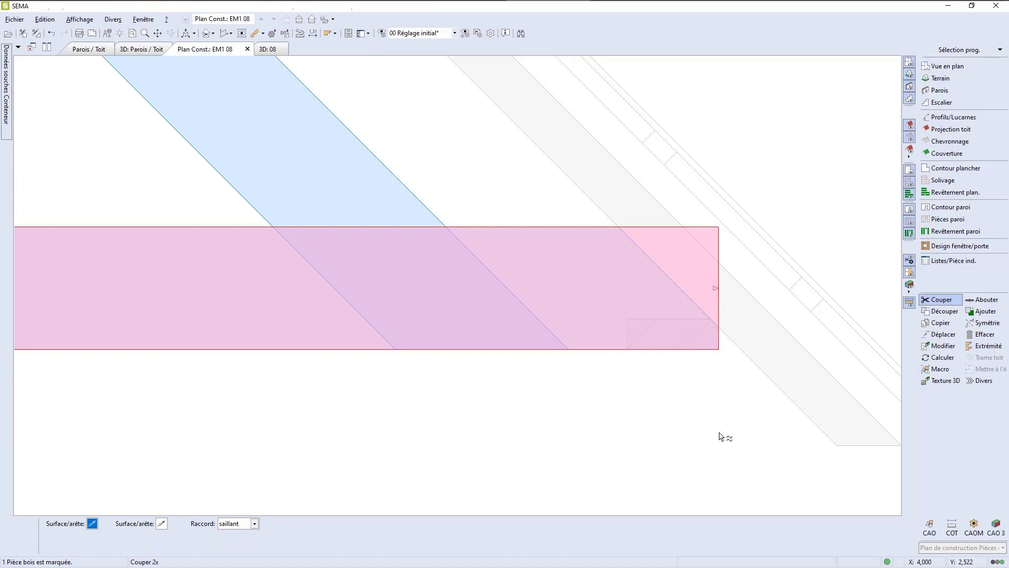
scroll(720, 436, "up", 1)
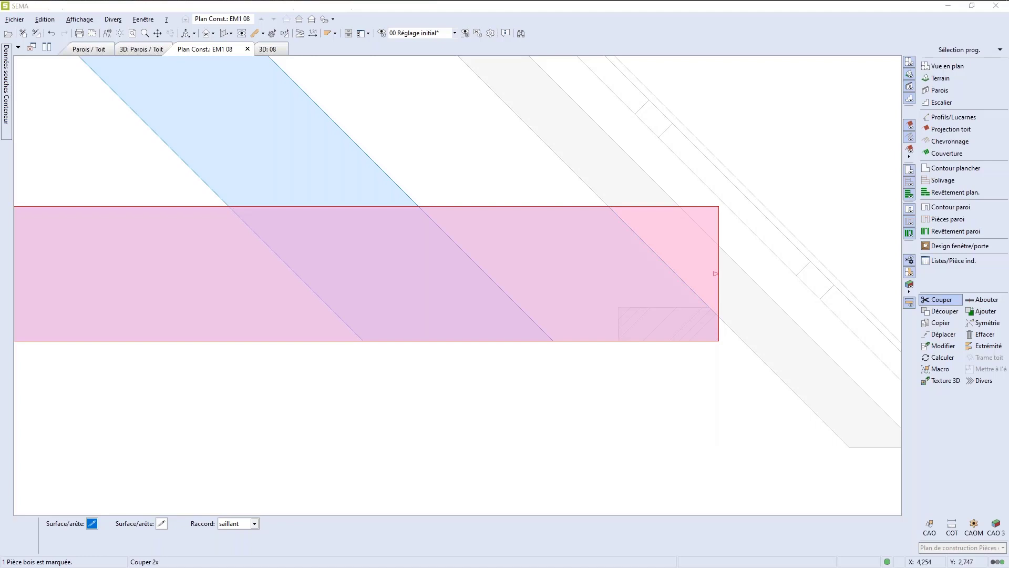
scroll(689, 419, "down", 4)
scroll(660, 423, "up", 2)
scroll(683, 423, "down", 3)
scroll(701, 421, "up", 4)
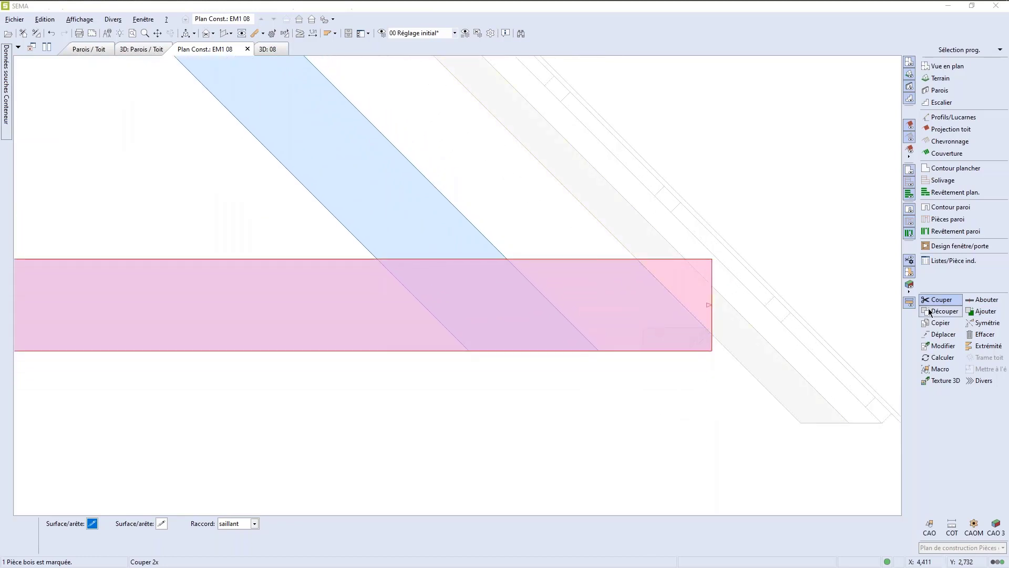
left_click(933, 302)
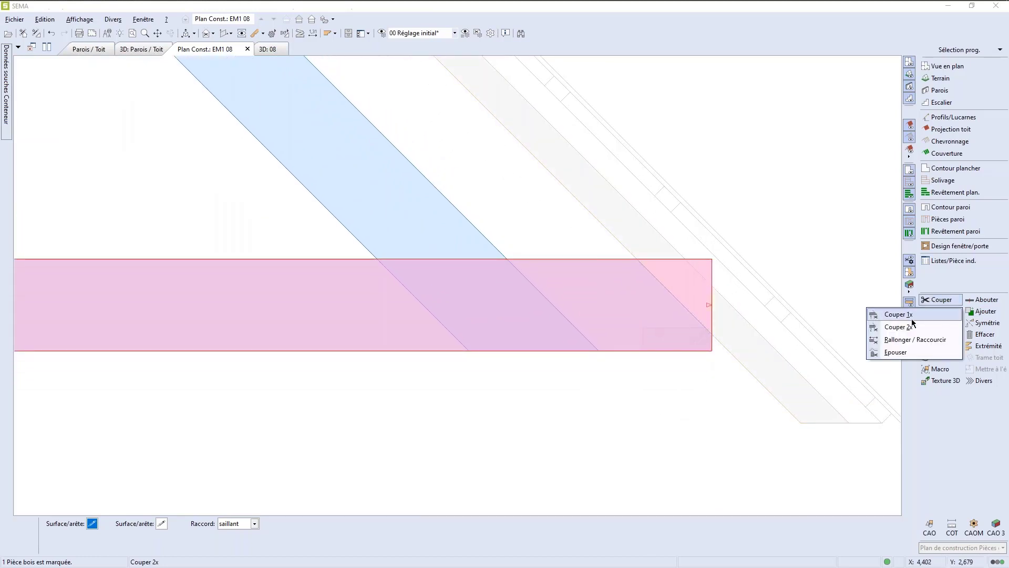
left_click(894, 330)
scroll(739, 403, "up", 3)
left_click(858, 444)
scroll(746, 389, "up", 2)
scroll(750, 374, "up", 1)
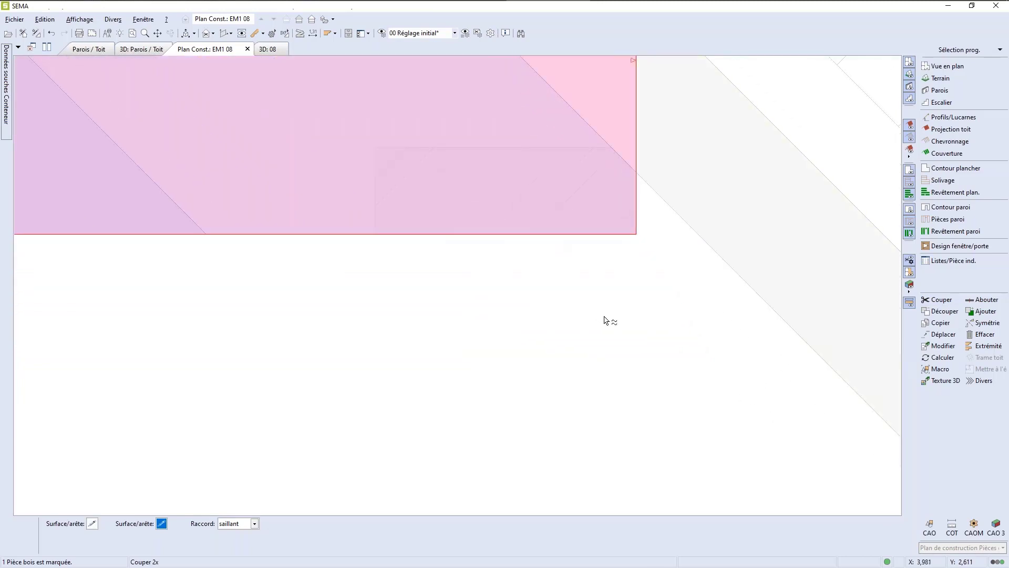
left_click(638, 206)
scroll(704, 376, "down", 2)
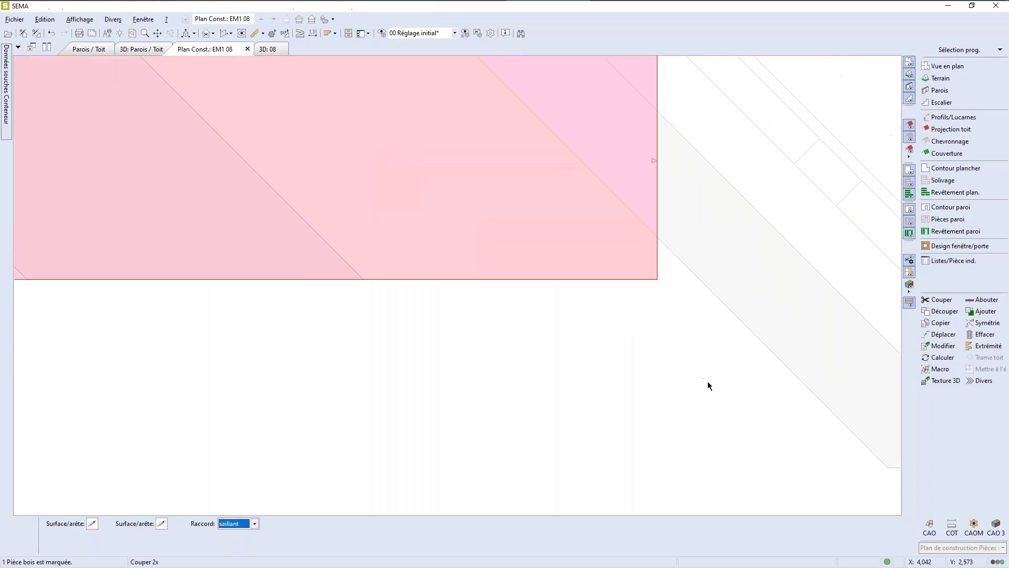
right_click(708, 382)
scroll(693, 373, "down", 3)
scroll(522, 392, "up", 1)
middle_click_drag(521, 392, 518, 463)
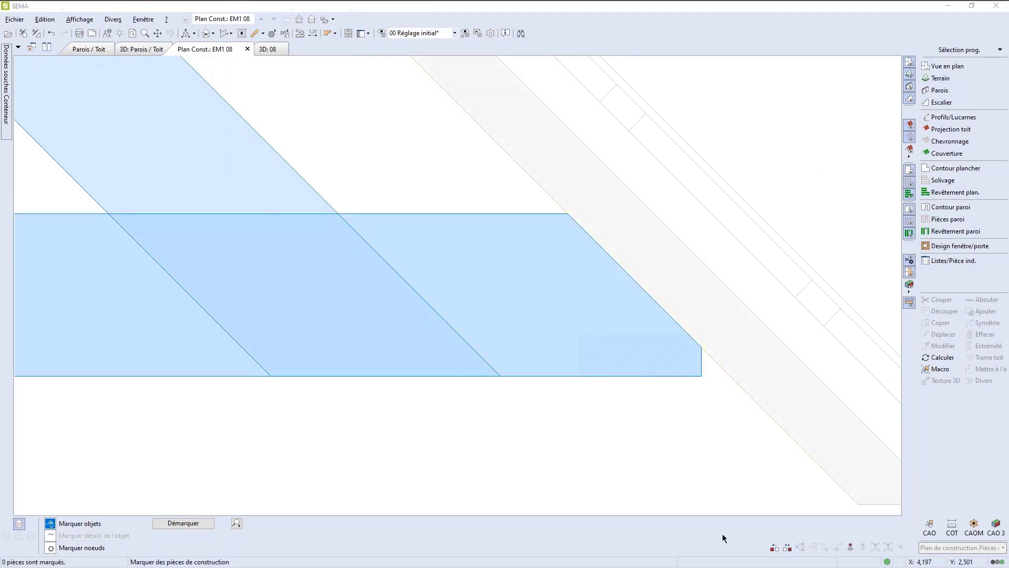
scroll(577, 438, "down", 4)
scroll(611, 426, "up", 4)
scroll(613, 425, "down", 2)
scroll(657, 425, "up", 1)
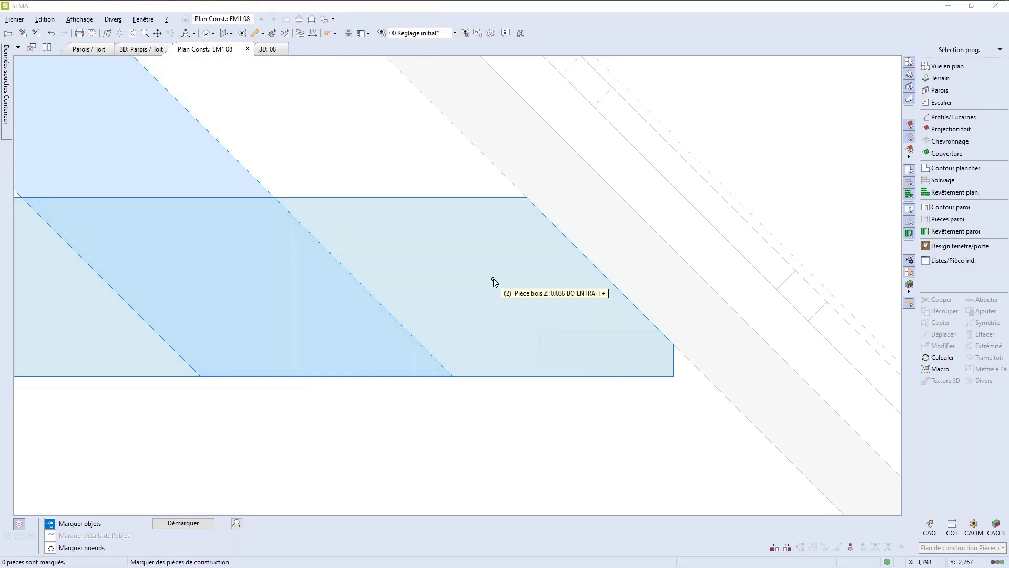
scroll(599, 475, "down", 2)
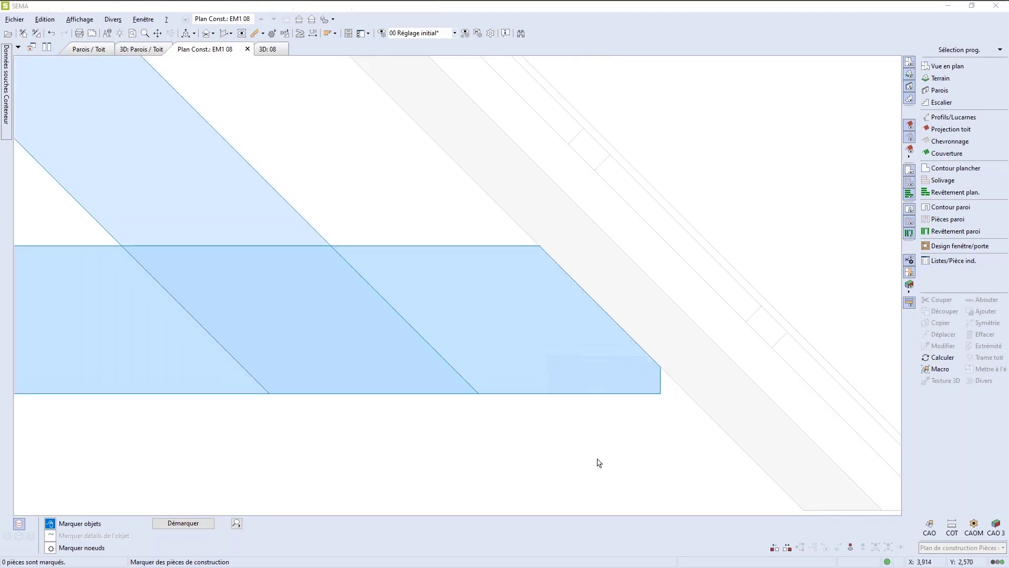
scroll(599, 461, "down", 1)
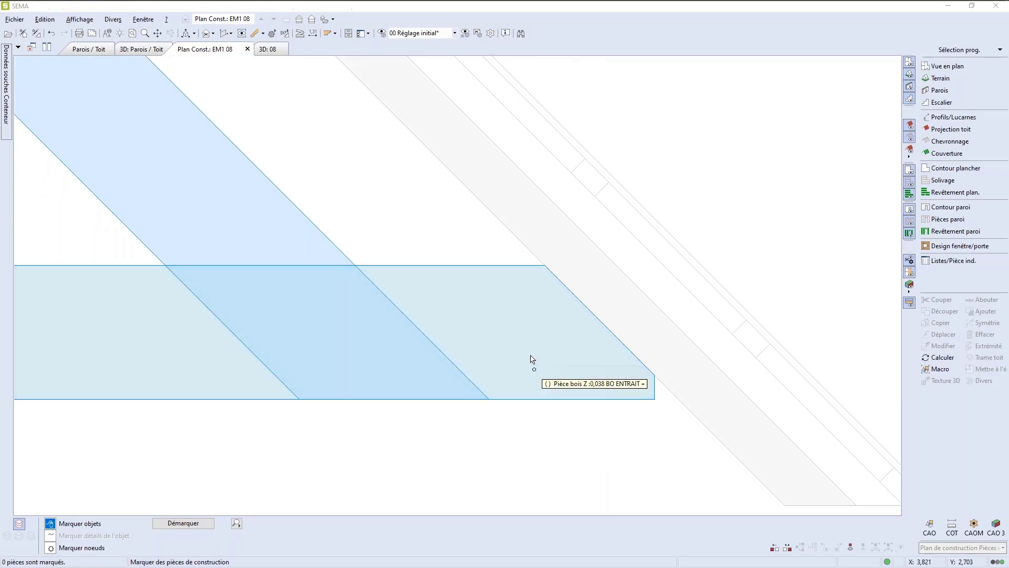
left_click(513, 311)
right_click(512, 313)
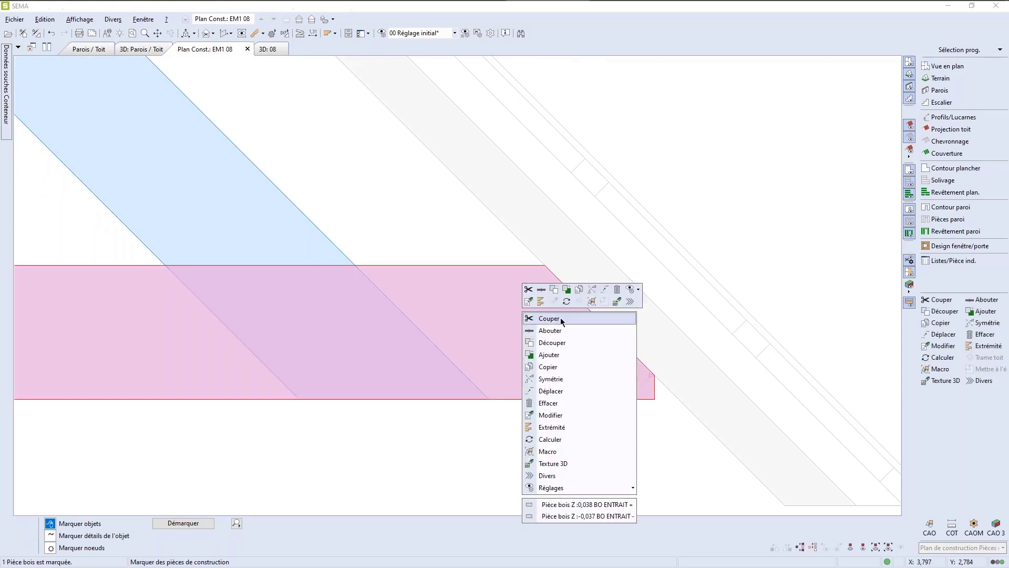
left_click(557, 516)
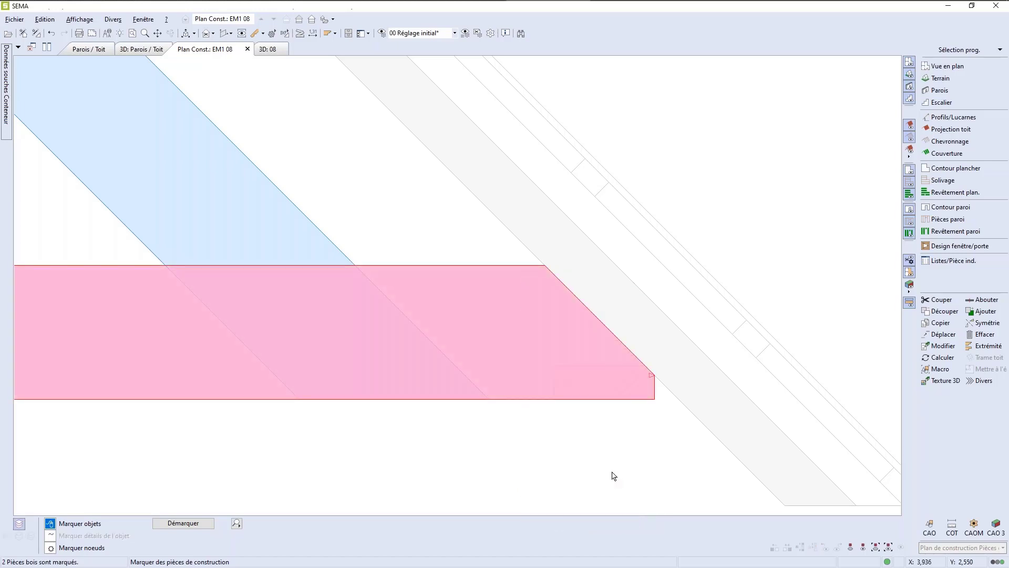
left_click(604, 462)
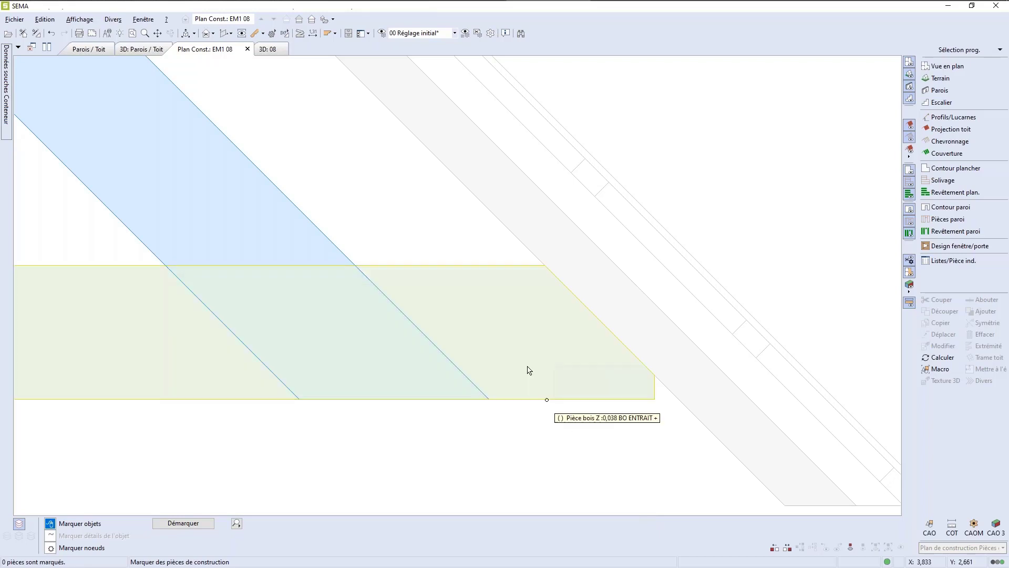
Notch both tie beams around the purlin at their right end with a Boîte cutout from the purlin's upper inner corner past the beam ends.
left_click(387, 210)
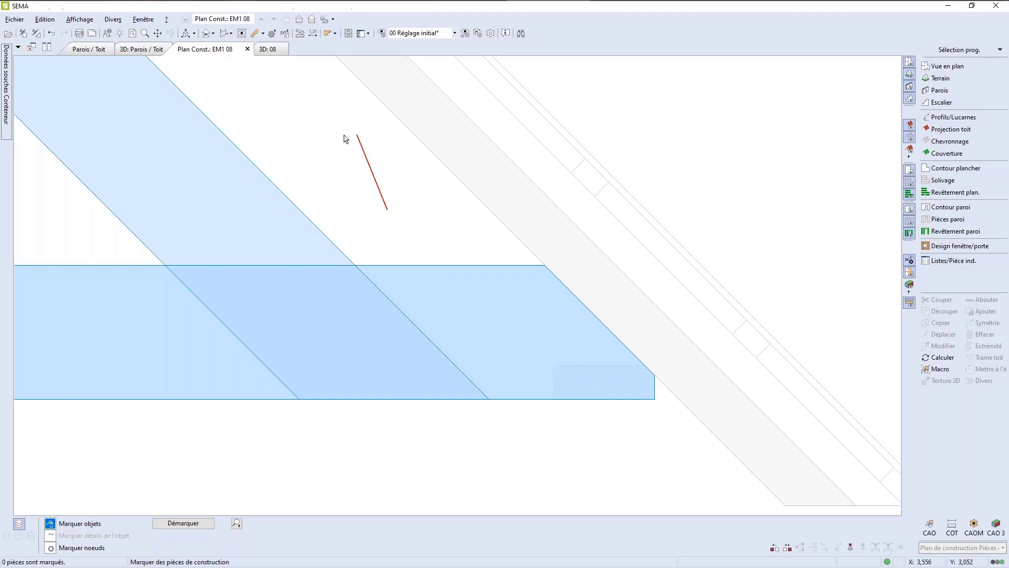
left_click(505, 324)
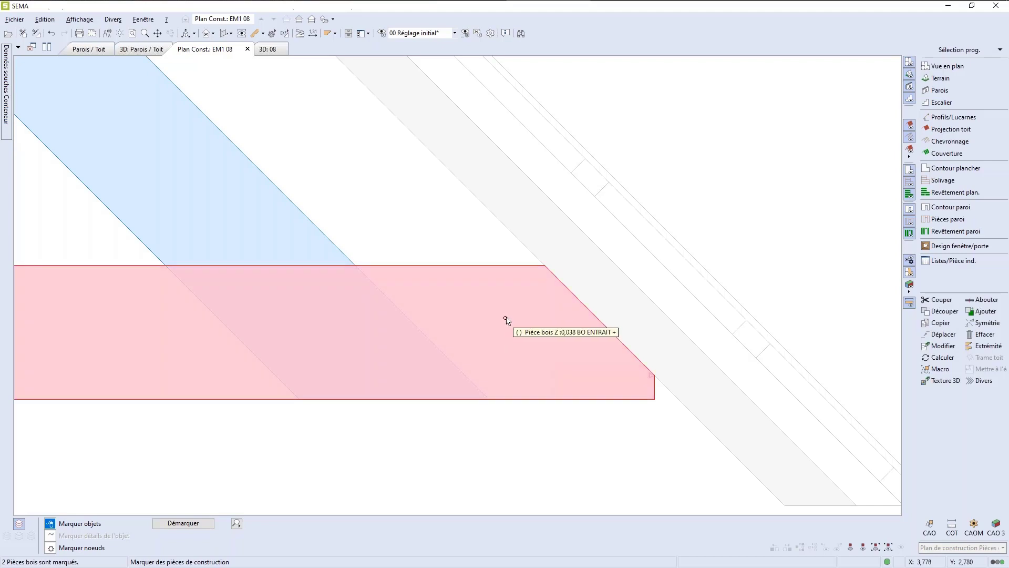
scroll(683, 317, "down", 1)
scroll(729, 316, "up", 1)
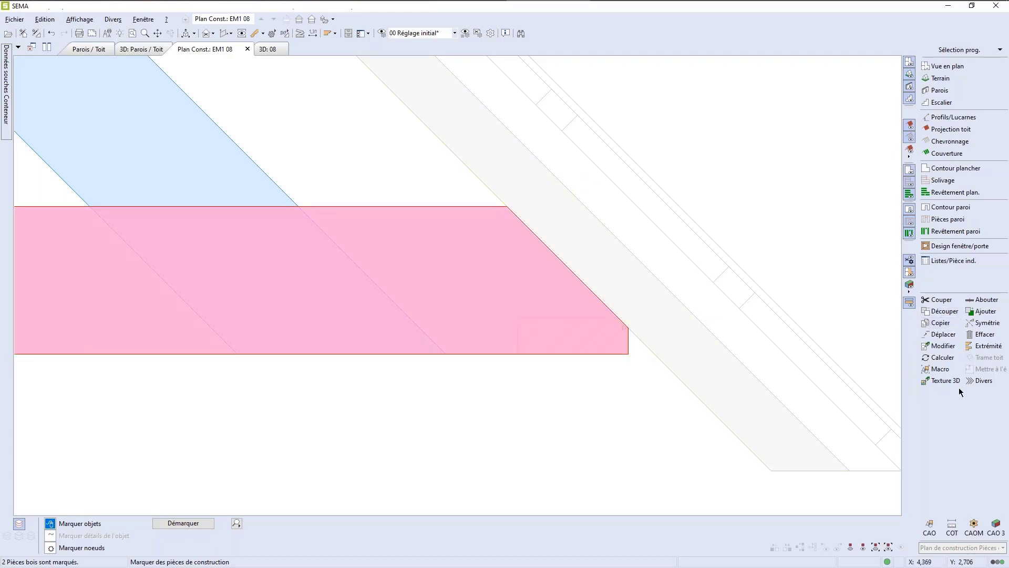
double_click(496, 261)
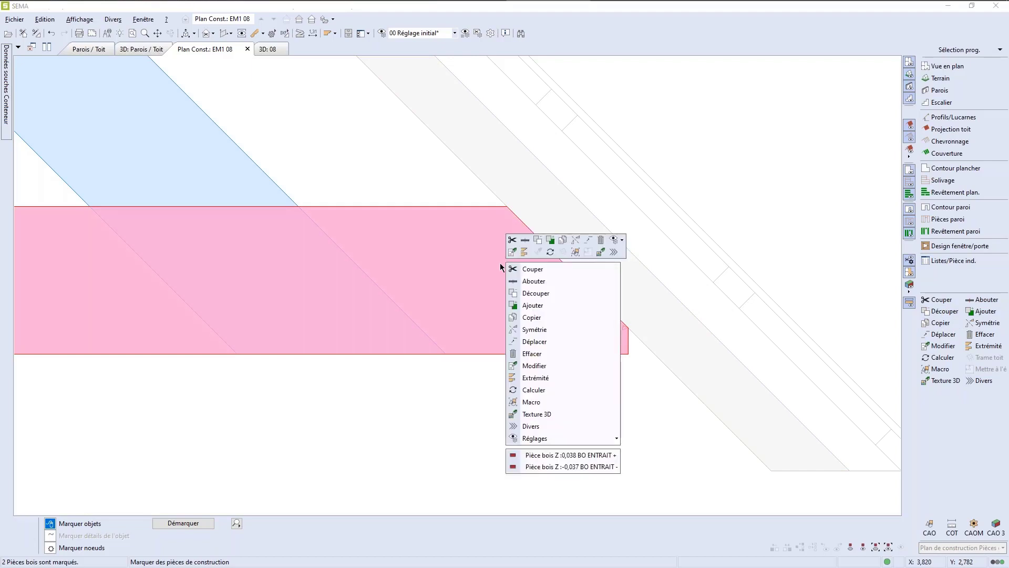
left_click(535, 294)
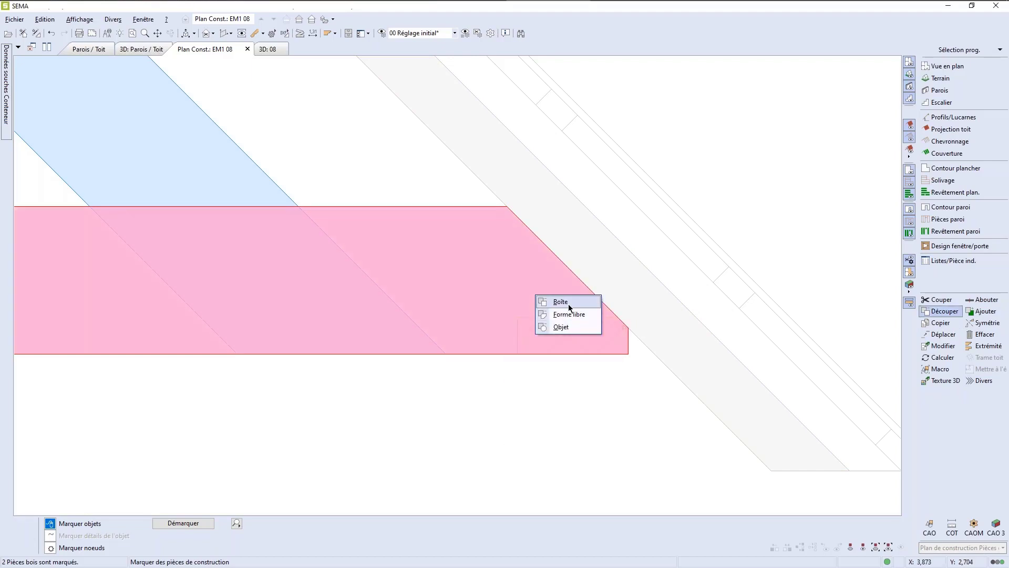
left_click(569, 304)
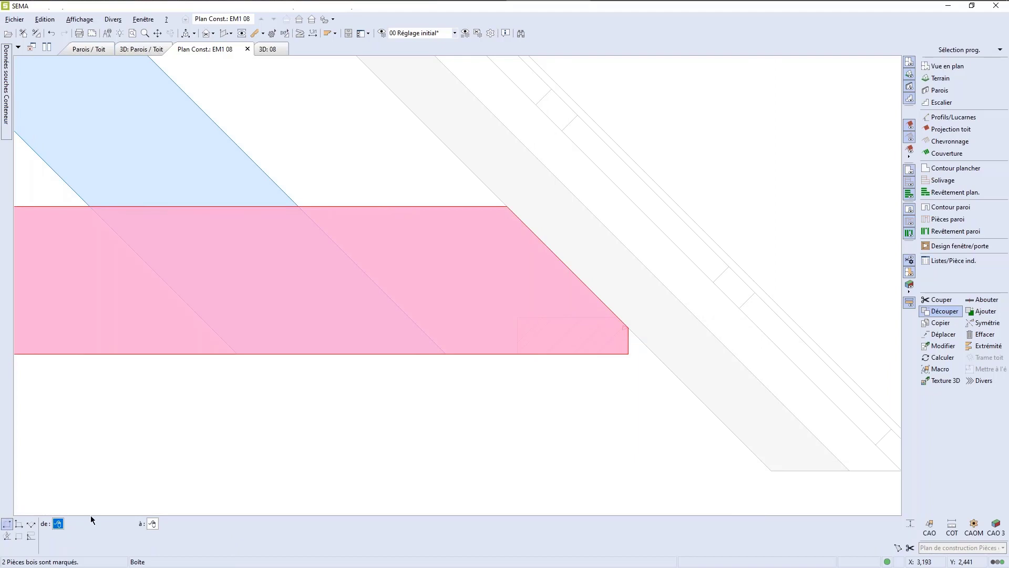
scroll(670, 332, "up", 2)
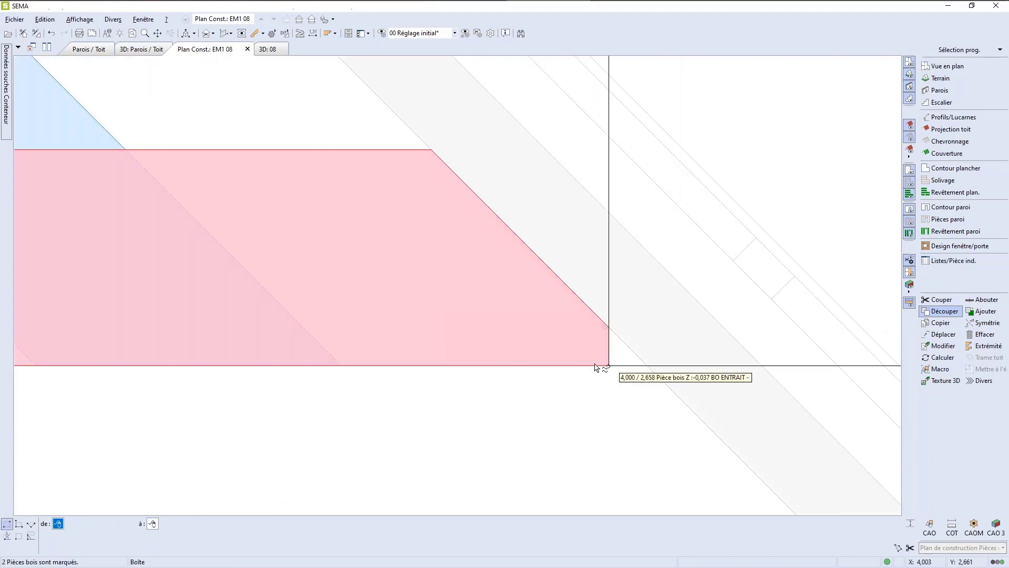
scroll(612, 366, "up", 1)
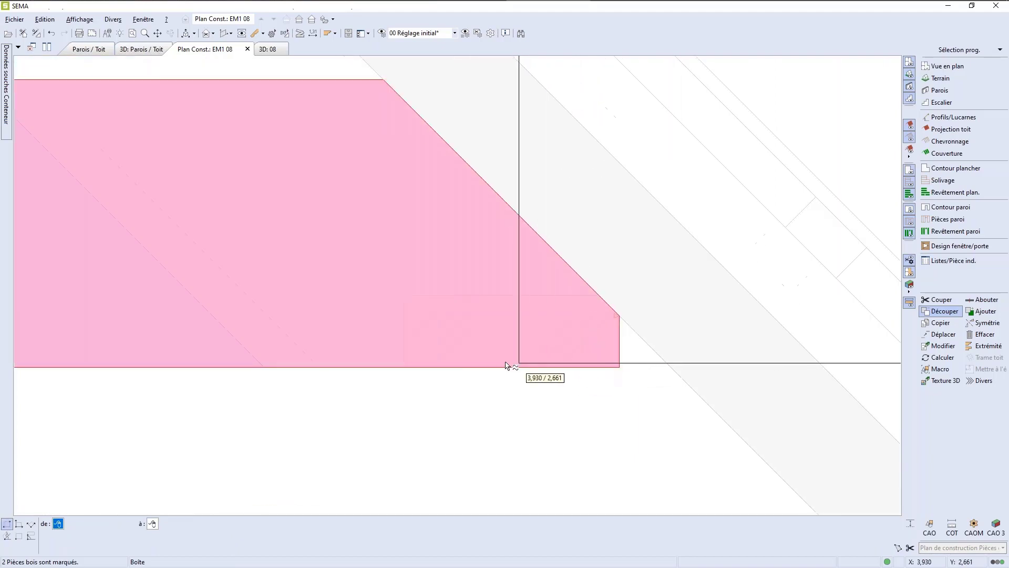
left_click(405, 297)
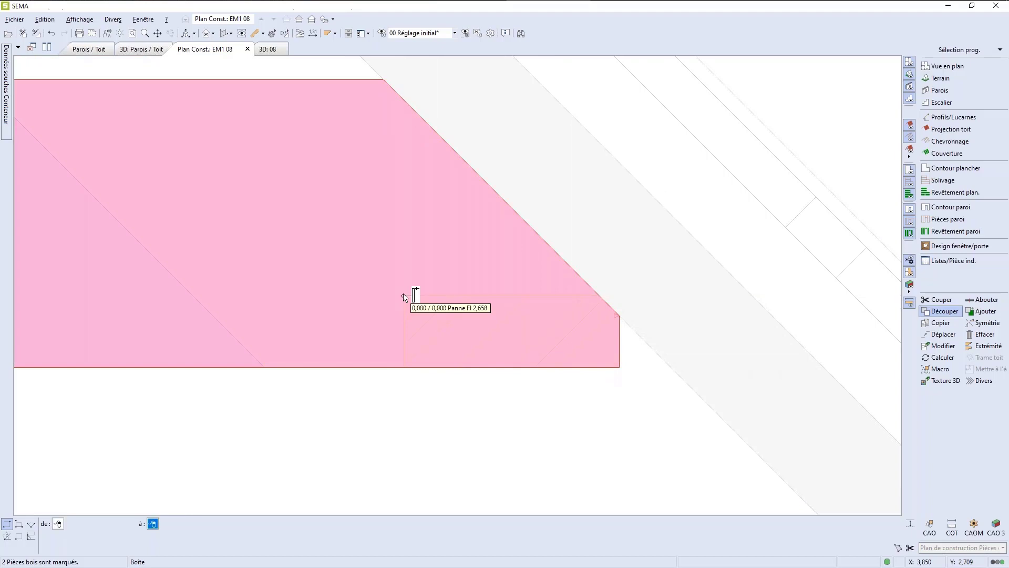
scroll(531, 347, "down", 2)
scroll(530, 348, "down", 1)
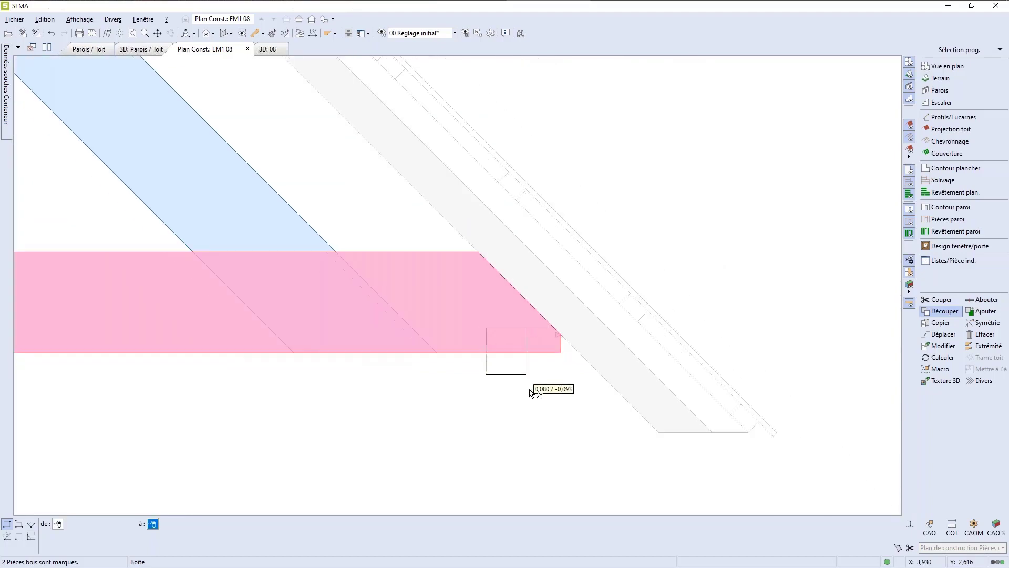
left_click(660, 464)
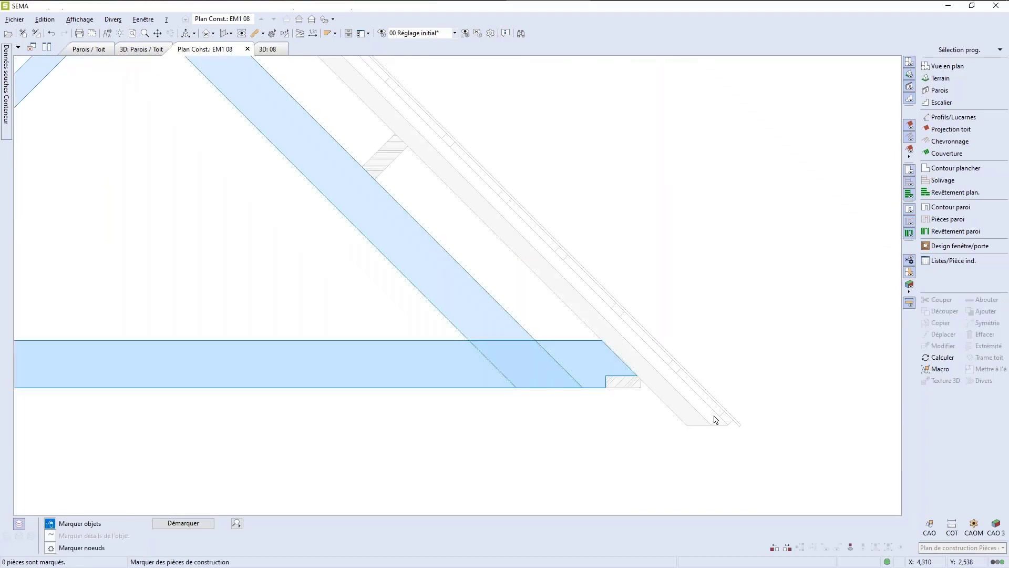
Examine the purlin notch at the tie beam's right end and compare it with the whole truss.
scroll(716, 420, "down", 2)
scroll(703, 421, "up", 3)
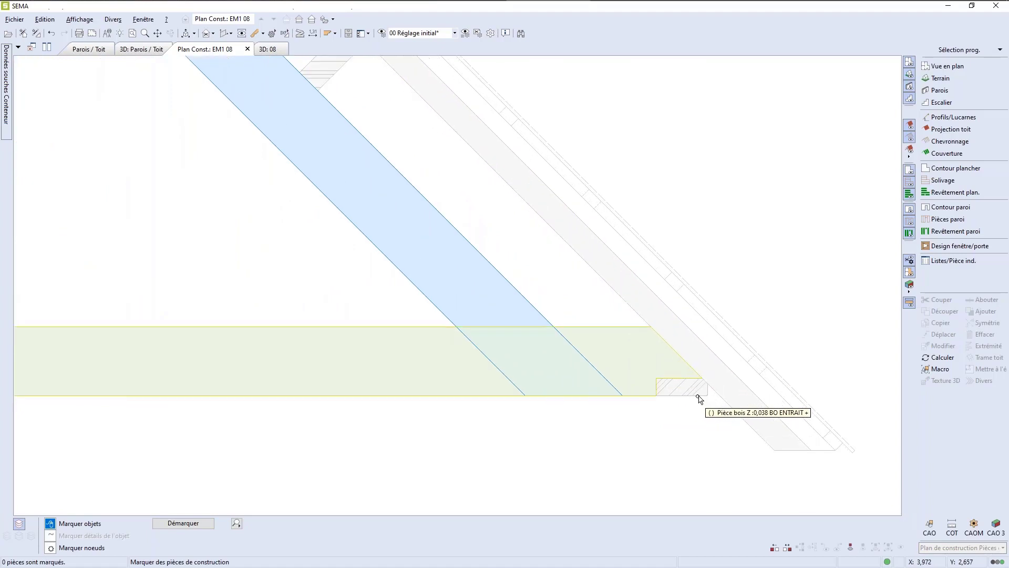
scroll(698, 399, "up", 3)
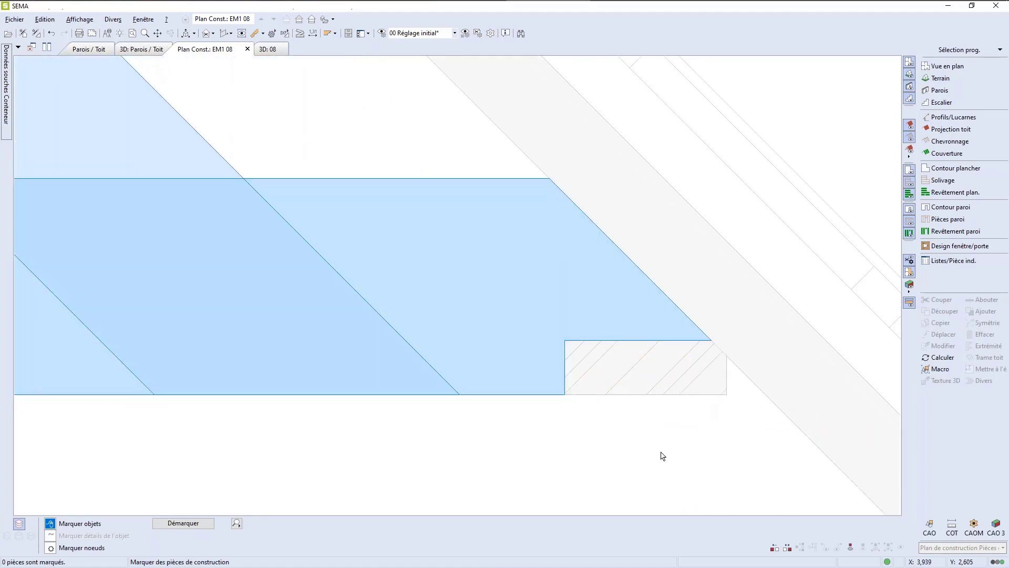
scroll(663, 457, "down", 5)
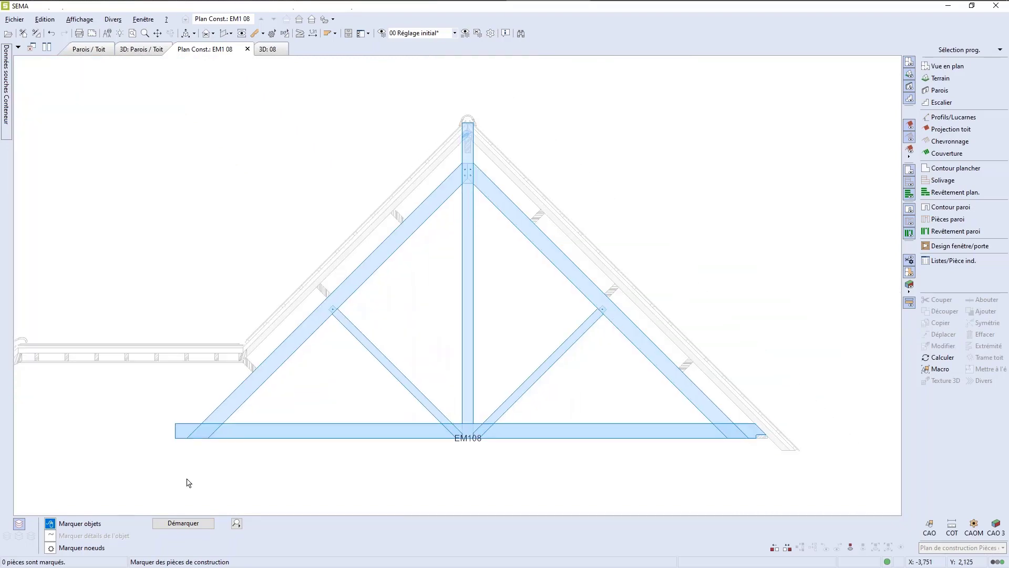
scroll(752, 455, "up", 5)
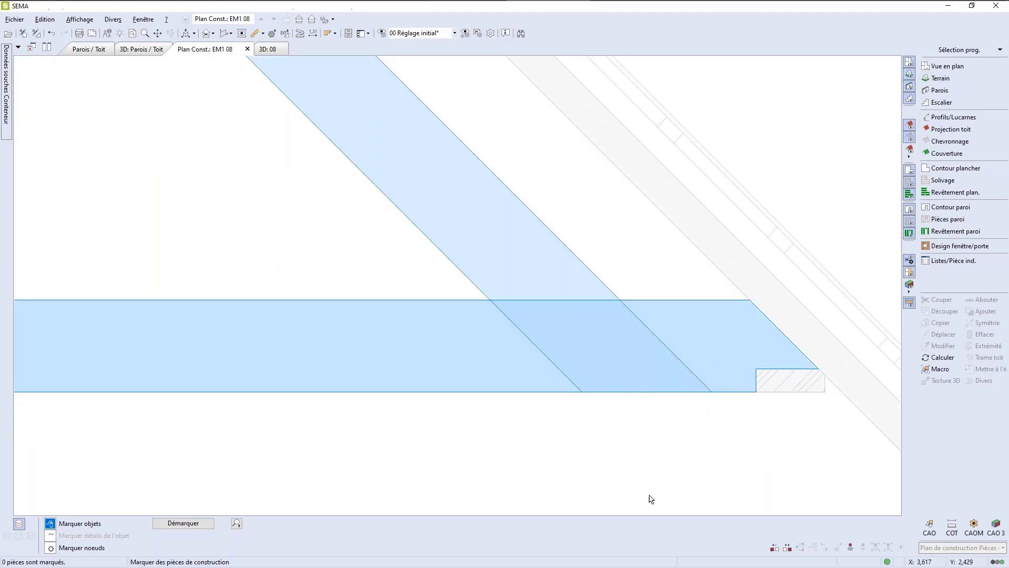
scroll(676, 466, "up", 2)
scroll(675, 466, "up", 1)
scroll(665, 466, "down", 2)
scroll(807, 379, "up", 3)
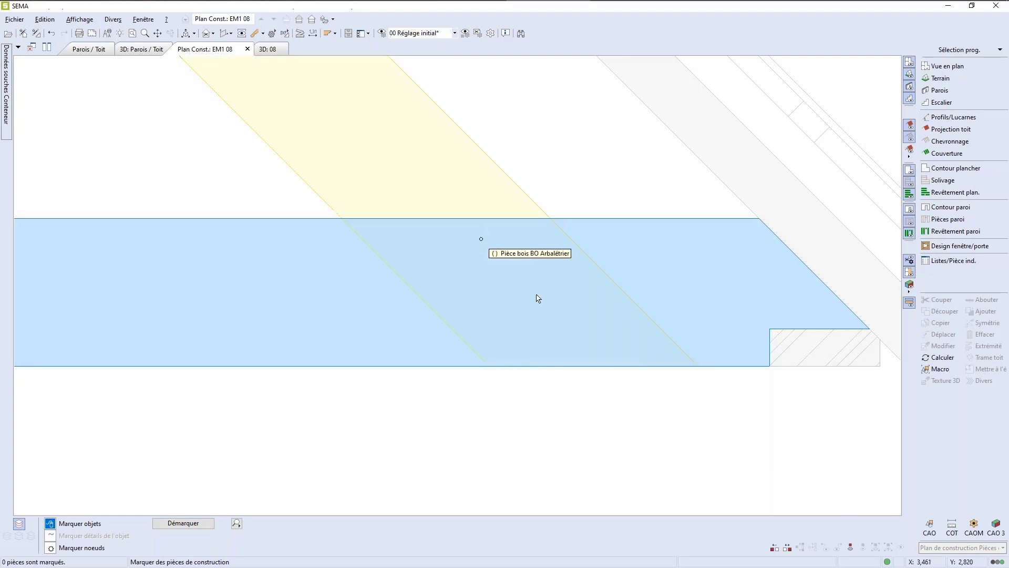
Draw a CAO circle with a radius of 0,016 inside the overlap of the right rafter and the tie beam.
left_click(932, 532)
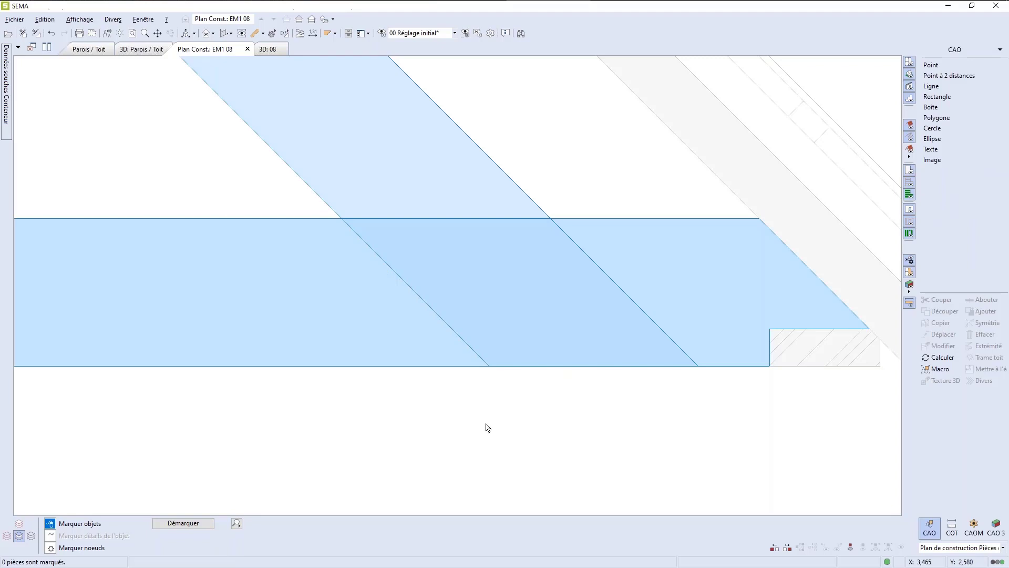
scroll(481, 426, "down", 2)
scroll(480, 425, "up", 1)
scroll(552, 340, "down", 1)
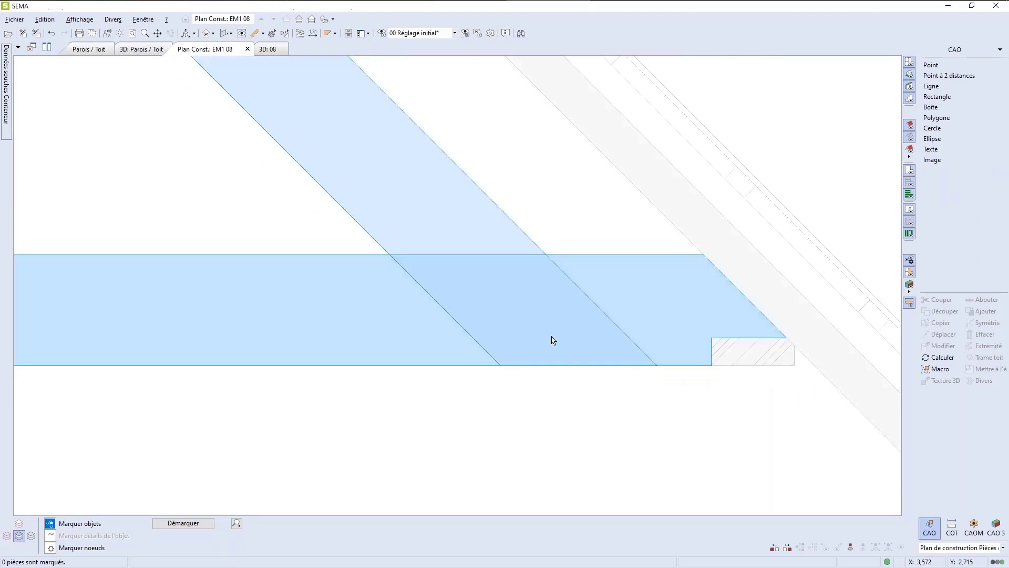
scroll(574, 266, "up", 2)
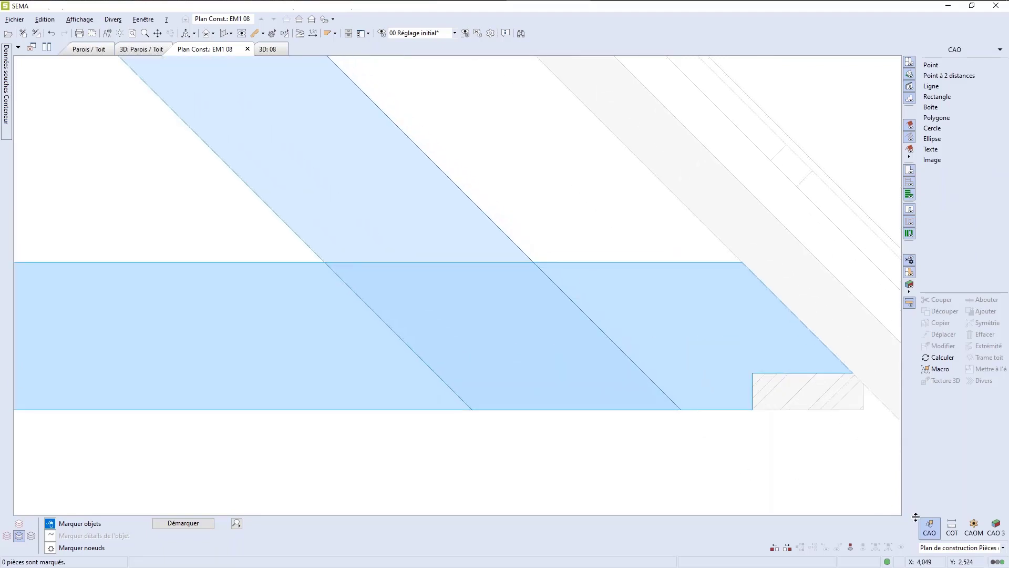
left_click(937, 130)
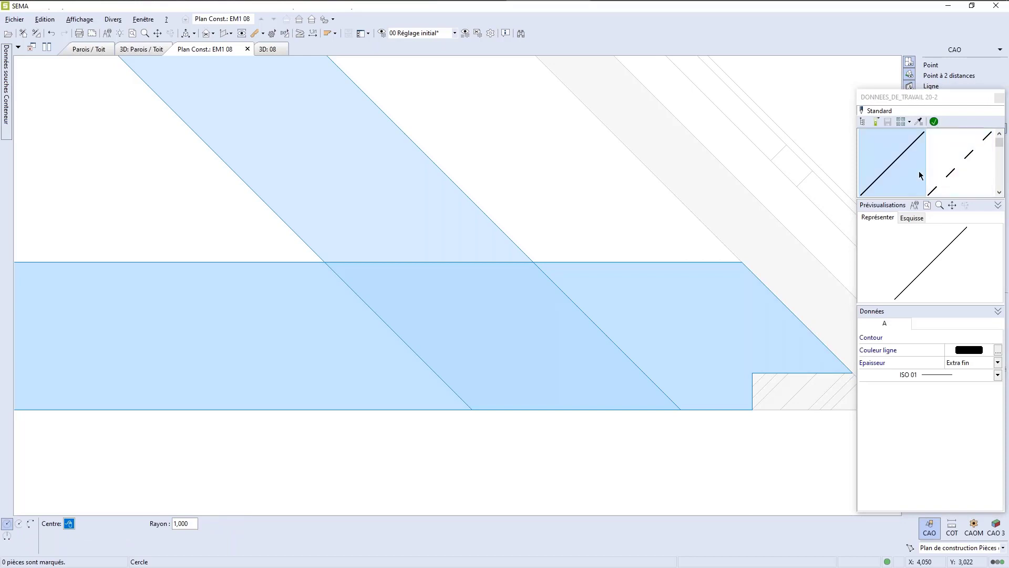
left_click(546, 361)
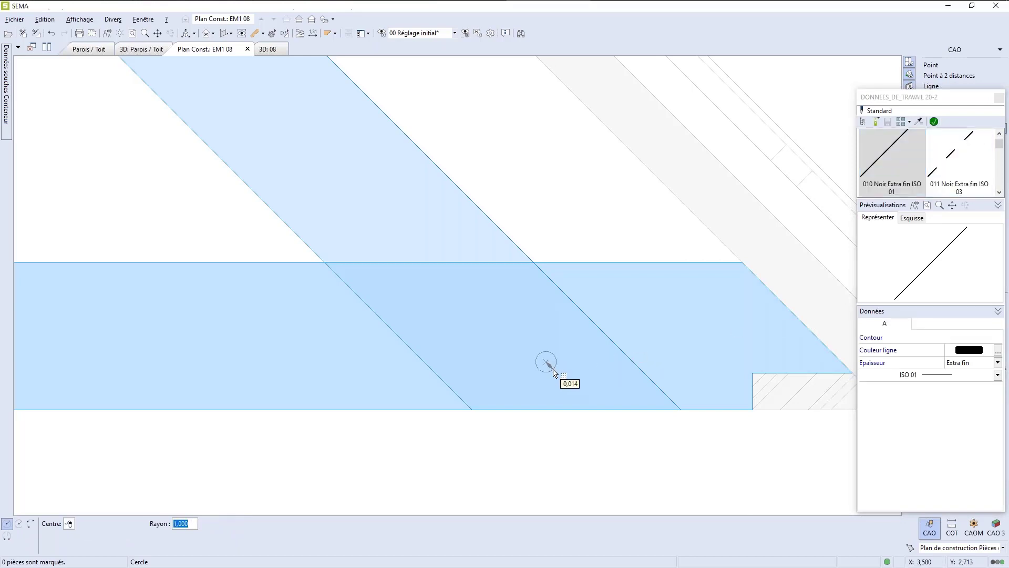
type("0,016")
key("Return")
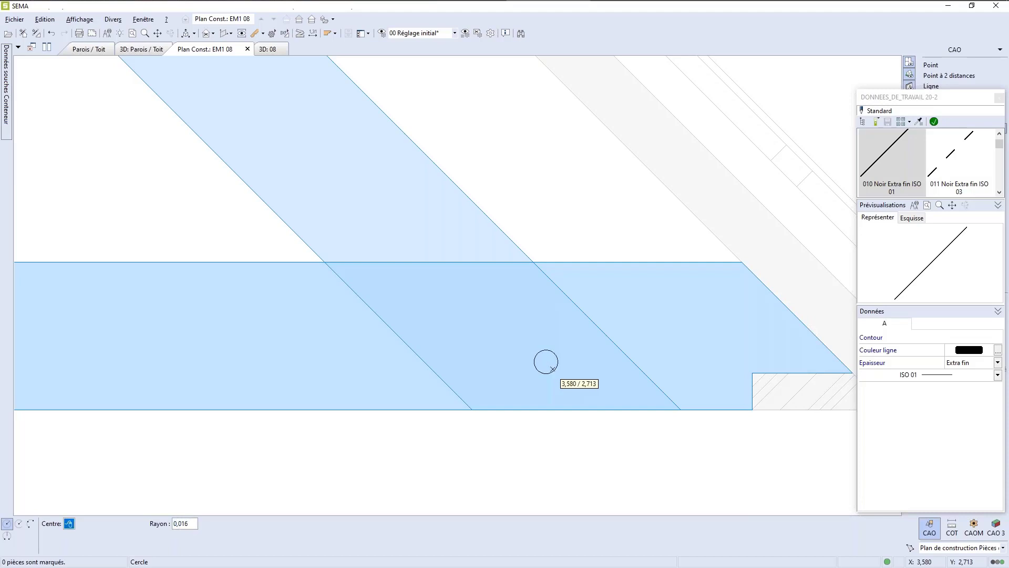
scroll(532, 436, "down", 3)
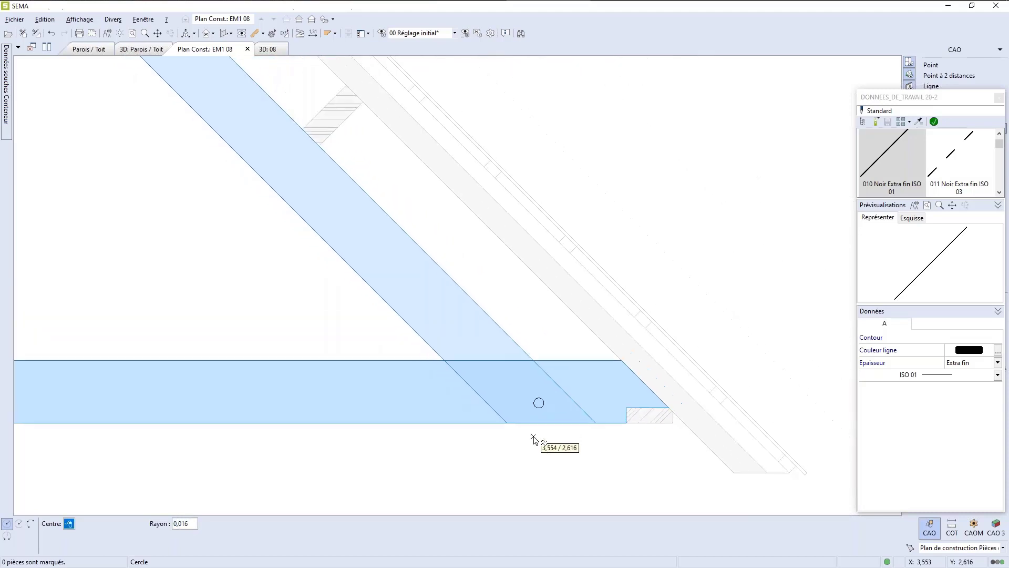
scroll(536, 444, "up", 3)
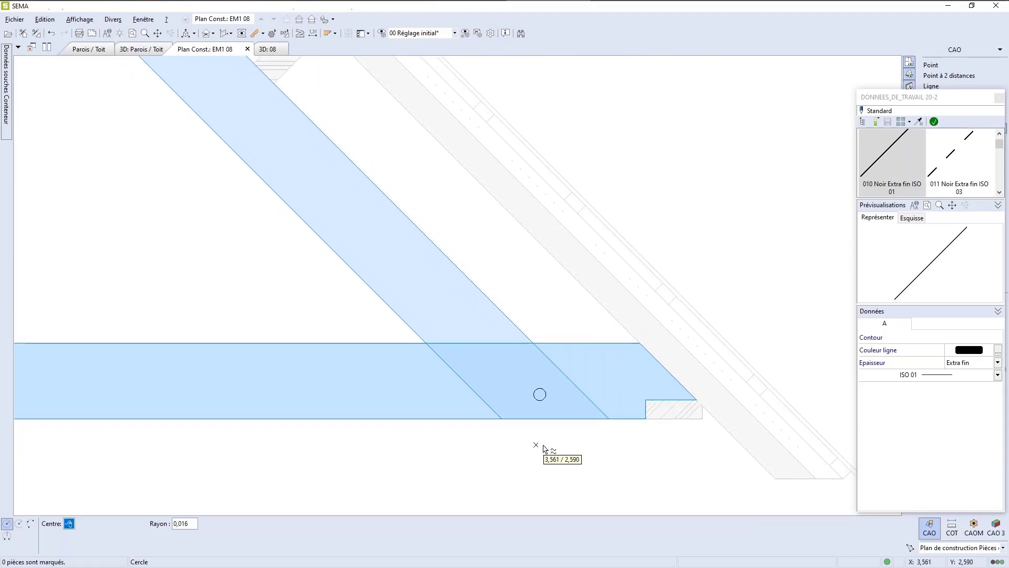
key("Escape")
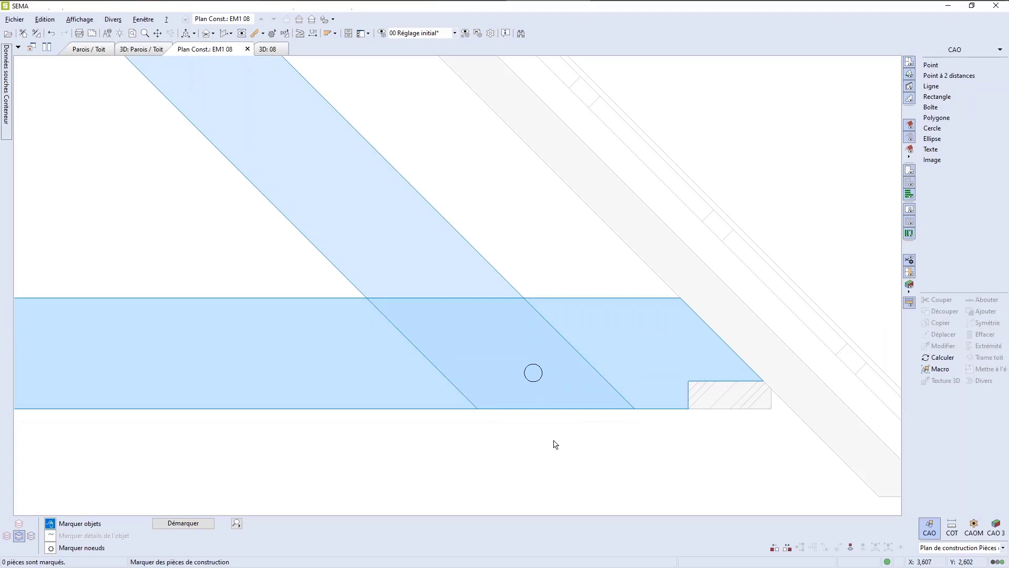
Drill the circle at the right rafter-to-tie-beam joint through the rafter and both tie beams with an Objet cutout.
scroll(555, 444, "up", 2)
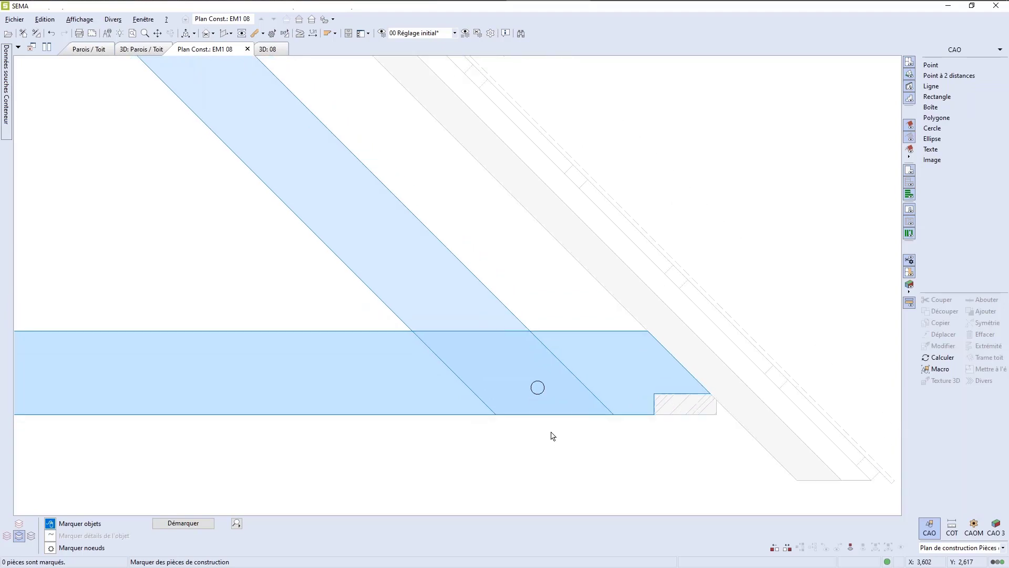
scroll(549, 449, "down", 2)
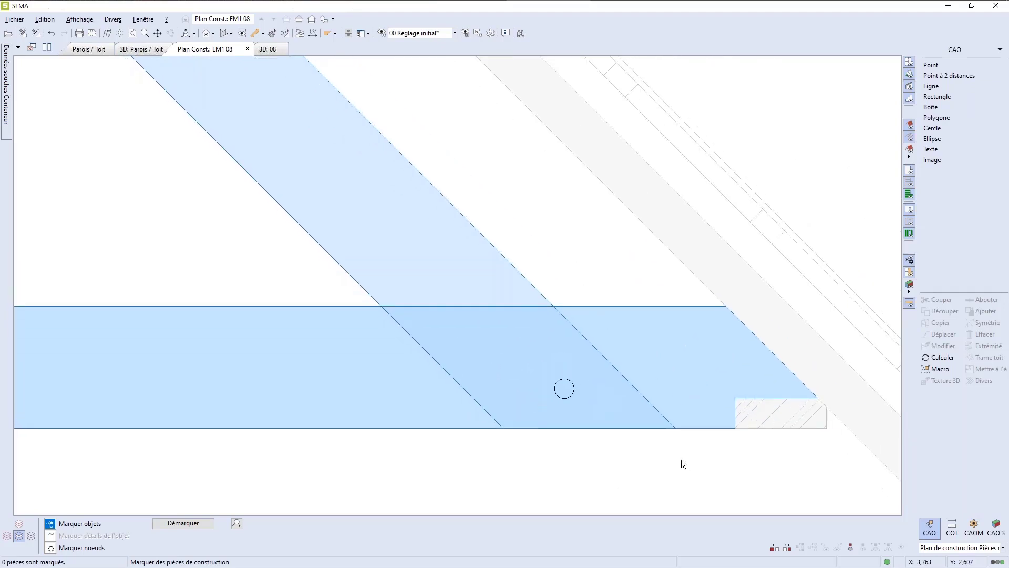
scroll(682, 461, "up", 2)
scroll(541, 469, "up", 2)
scroll(542, 469, "down", 1)
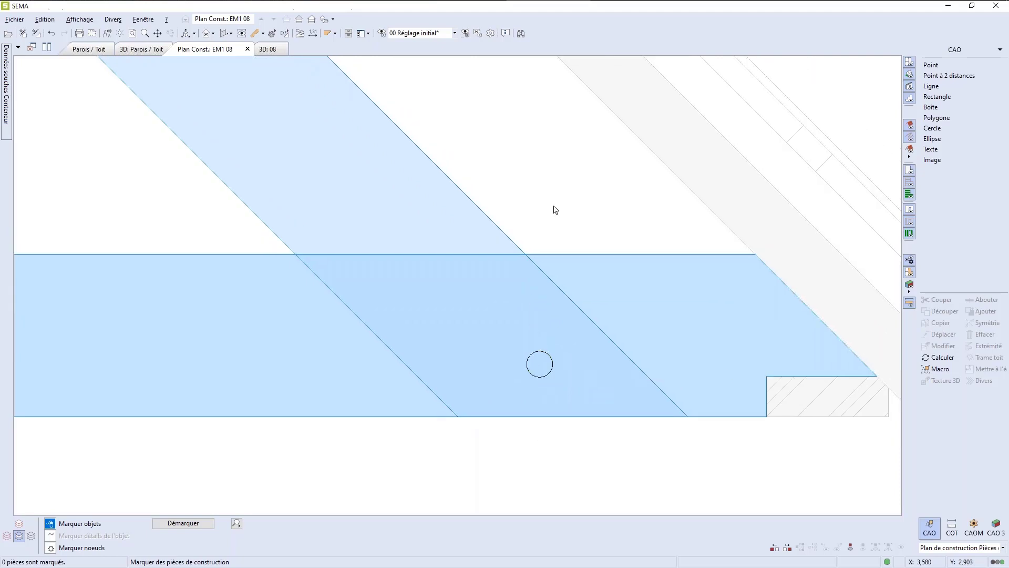
left_click_drag(568, 170, 495, 318)
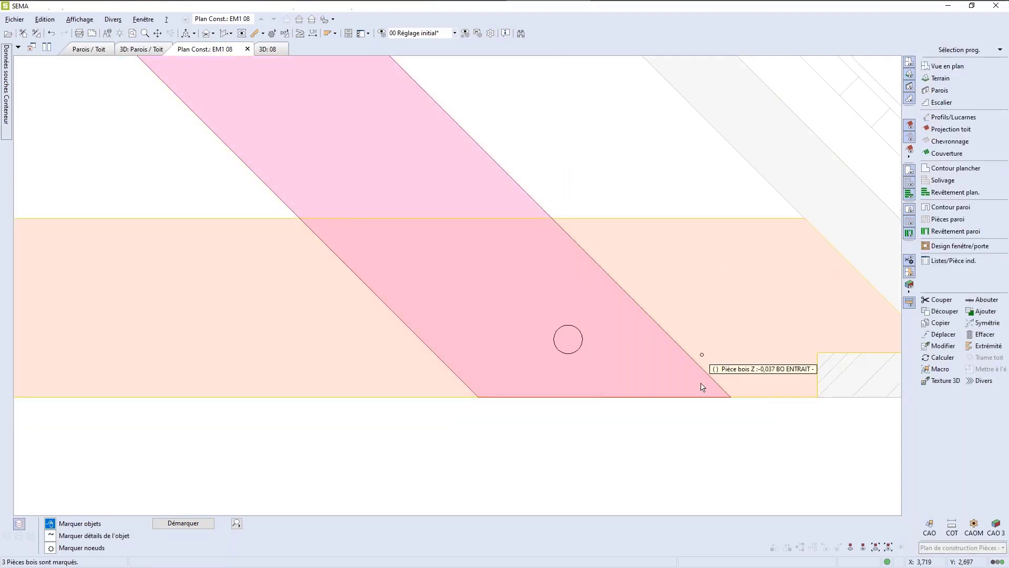
left_click(941, 312)
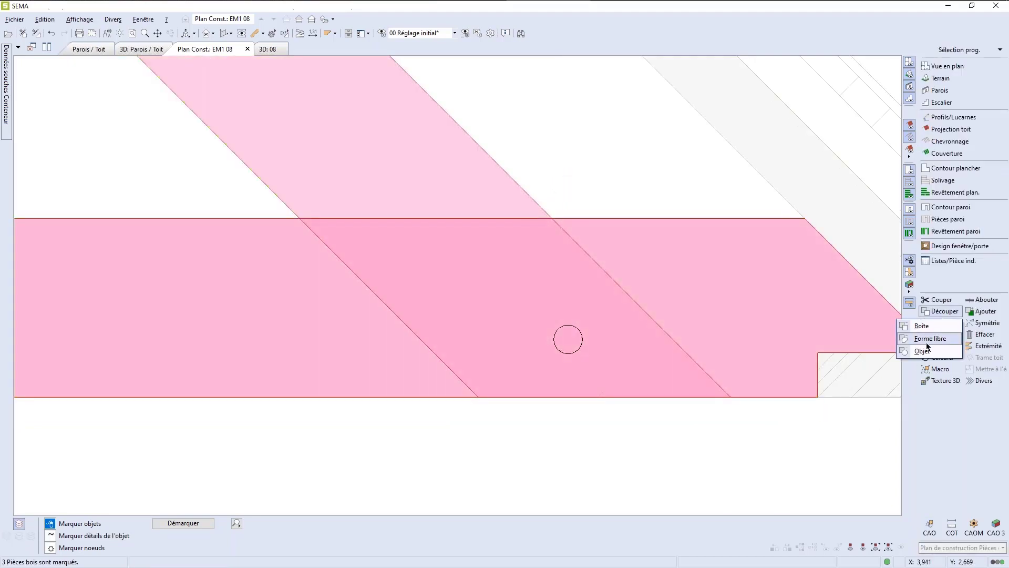
left_click(920, 351)
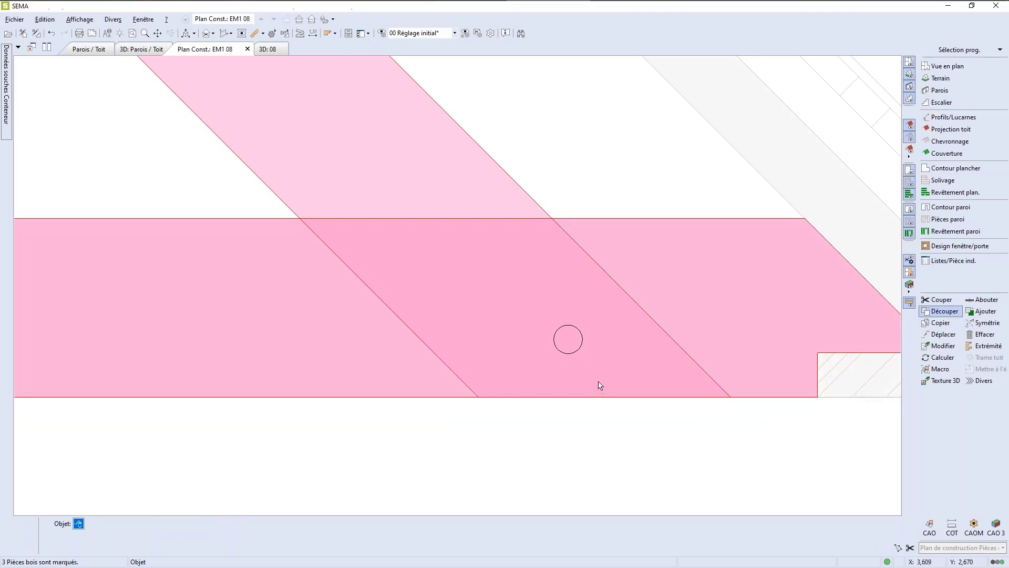
left_click(578, 351)
Examine the drilled hole at the notched tie beam end in the truss's 3D view from several angles.
scroll(627, 470, "down", 5)
scroll(384, 253, "up", 3)
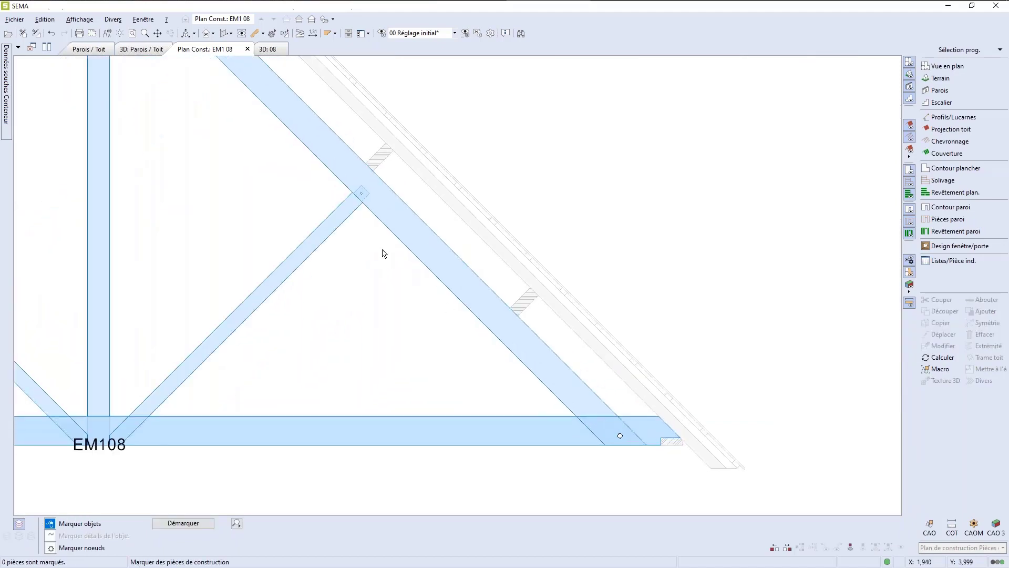
left_click(268, 49)
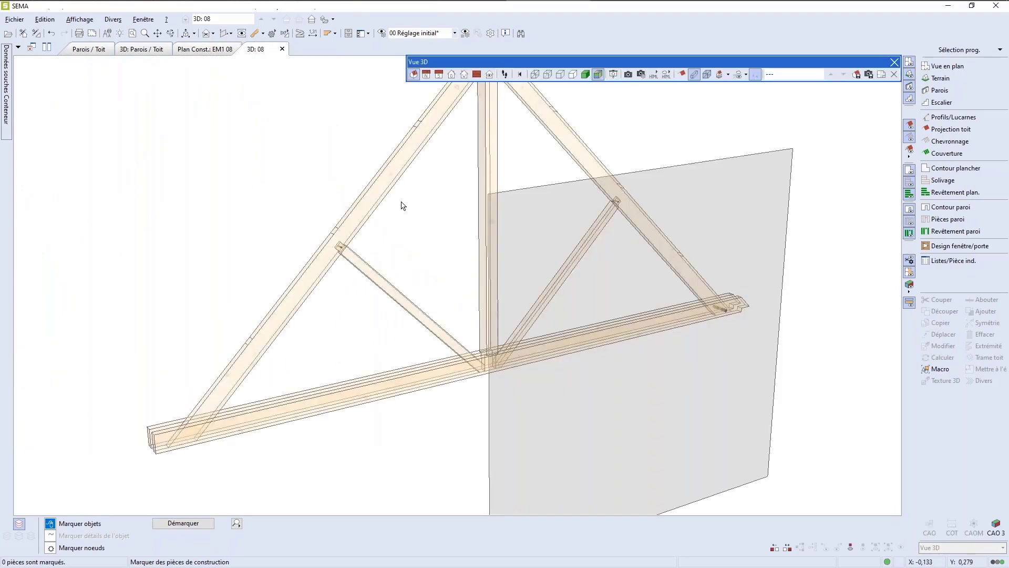
middle_click_drag(541, 295, 220, 237)
scroll(473, 341, "up", 10)
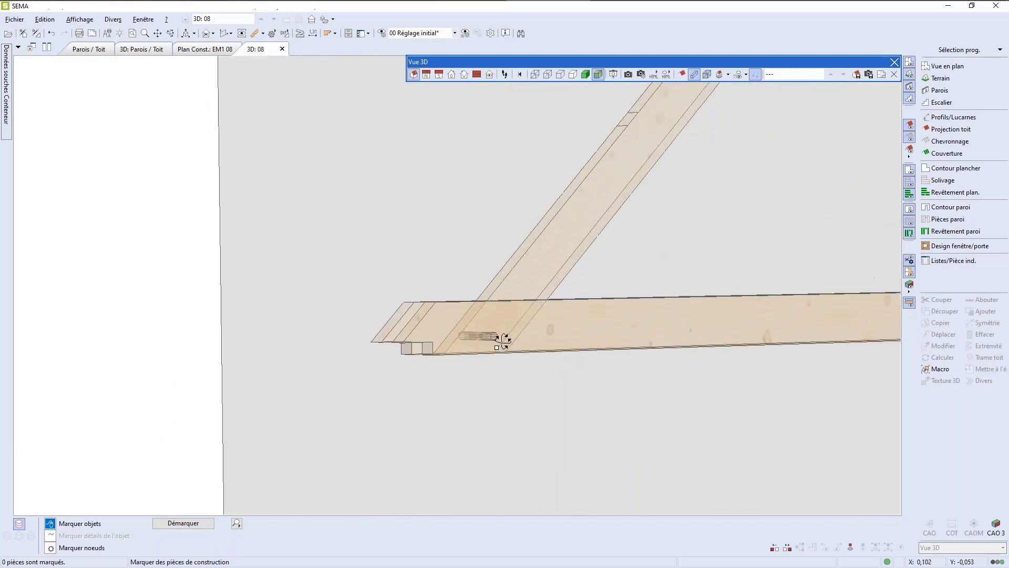
scroll(493, 337, "up", 3)
middle_click_drag(491, 338, 514, 348)
scroll(524, 351, "up", 3)
scroll(524, 350, "down", 3)
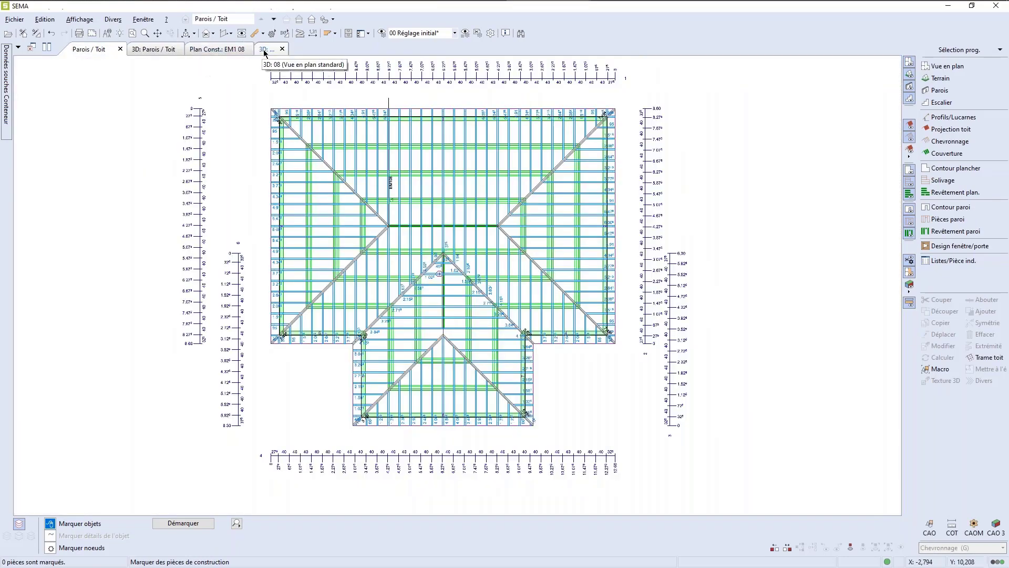
left_click(265, 50)
scroll(404, 305, "down", 6)
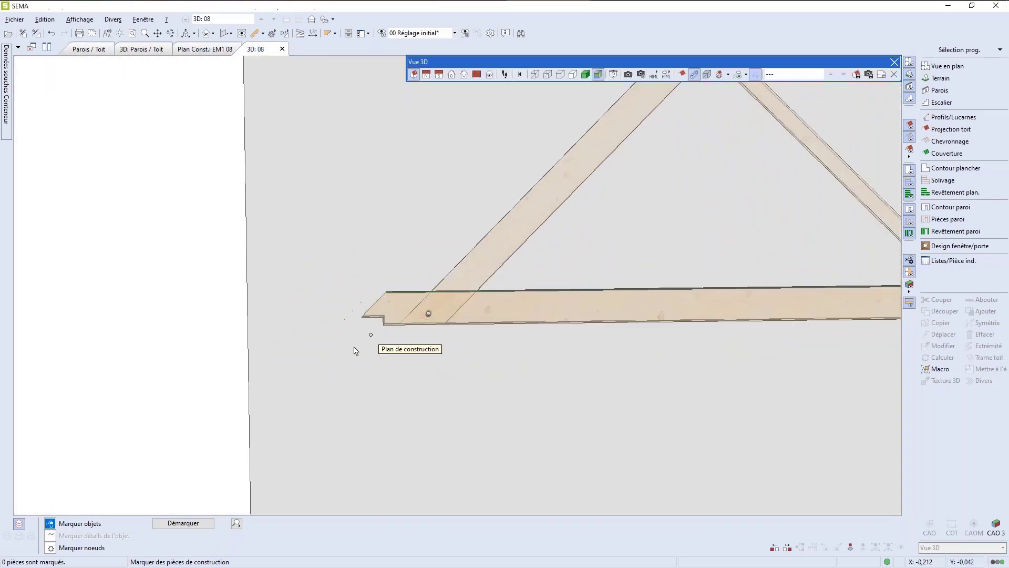
scroll(337, 352, "down", 3)
scroll(415, 334, "up", 5)
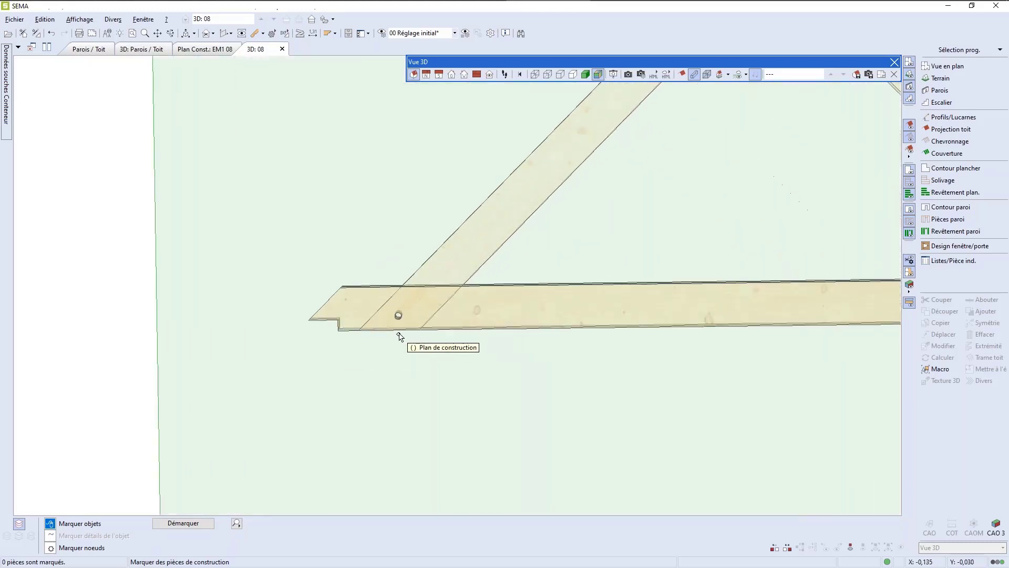
scroll(377, 328, "up", 5)
scroll(376, 327, "down", 5)
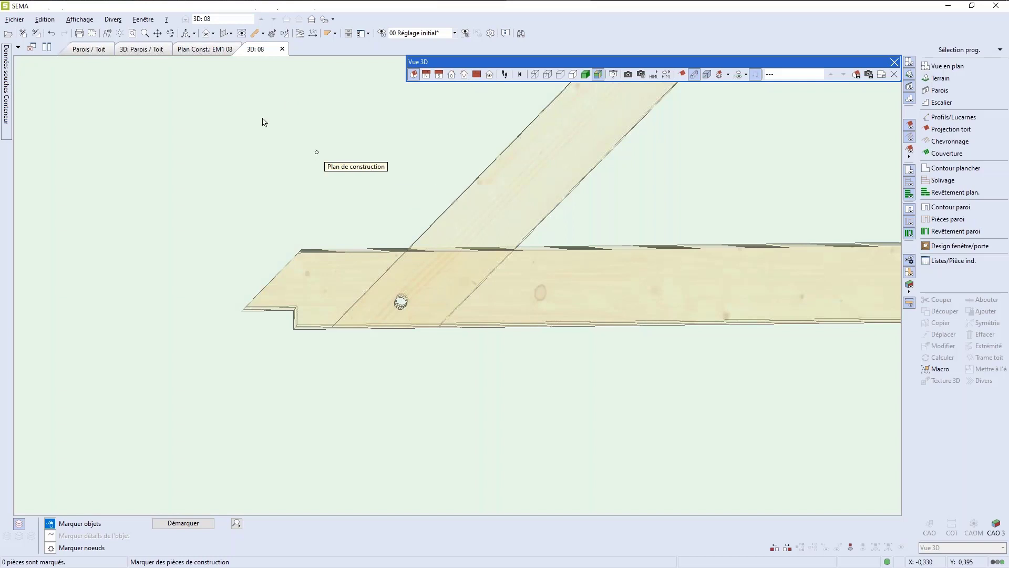
Check the hole's machining type in plan EM1 08 by marking it as an object detail of the joint's timbers.
left_click(204, 49)
scroll(633, 425, "up", 4)
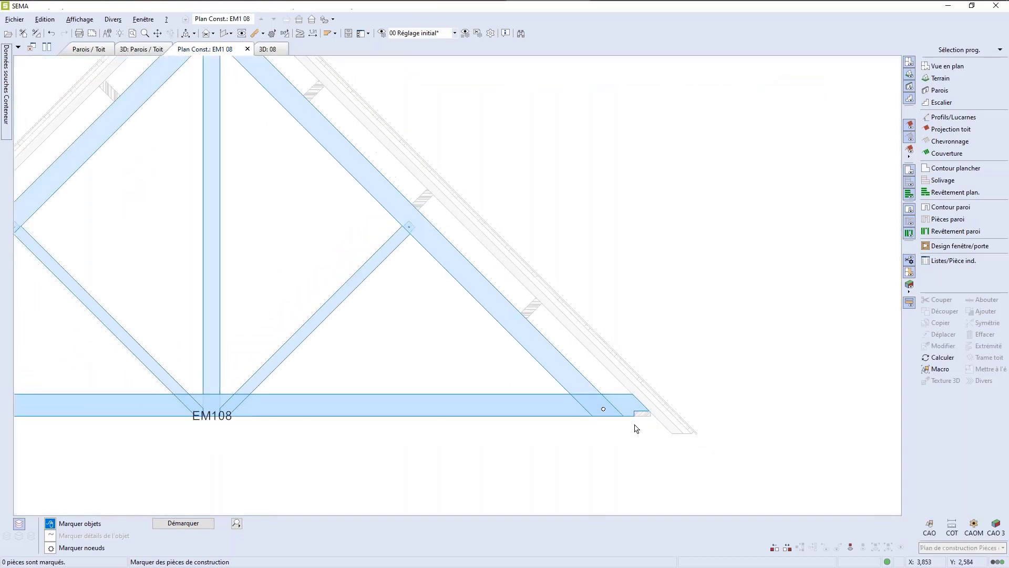
scroll(581, 429, "up", 4)
left_click(500, 422)
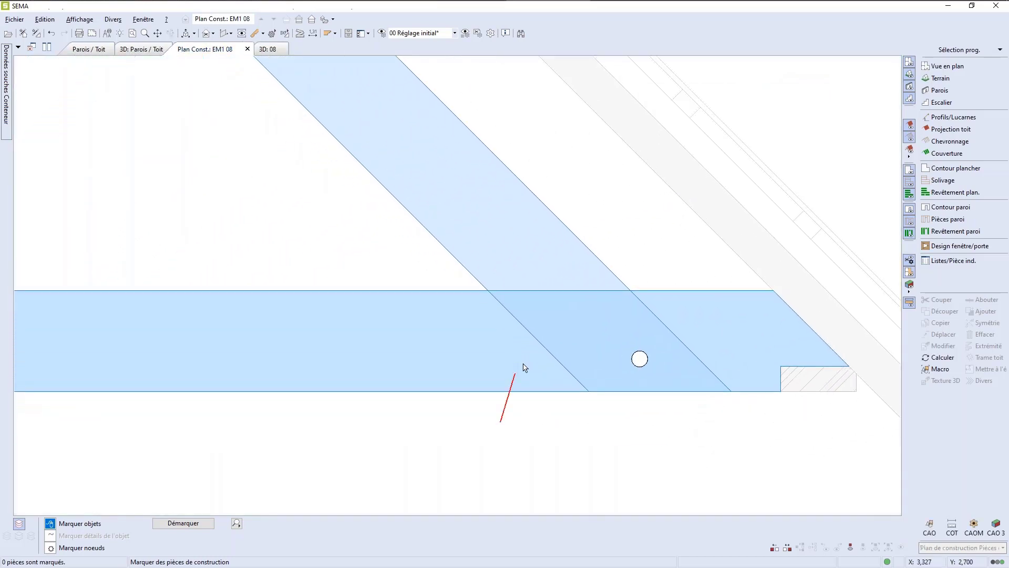
left_click(568, 318)
scroll(604, 448, "down", 2)
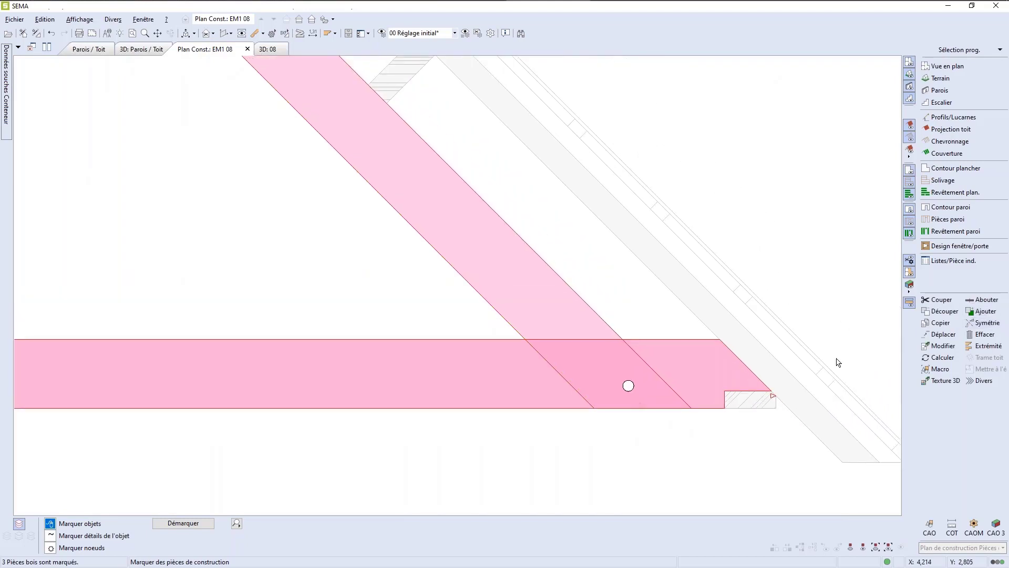
scroll(688, 430, "up", 4)
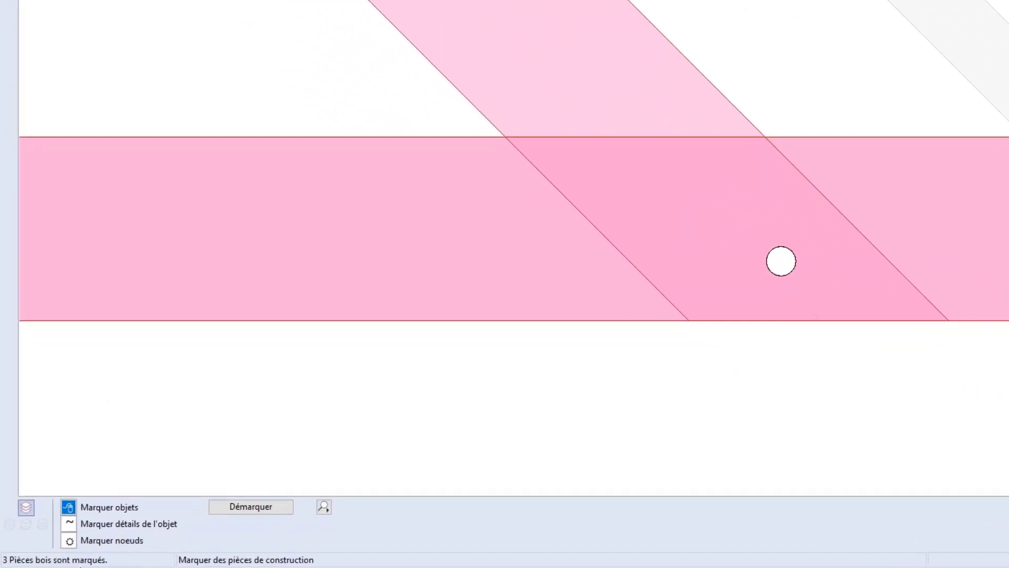
left_click(68, 523)
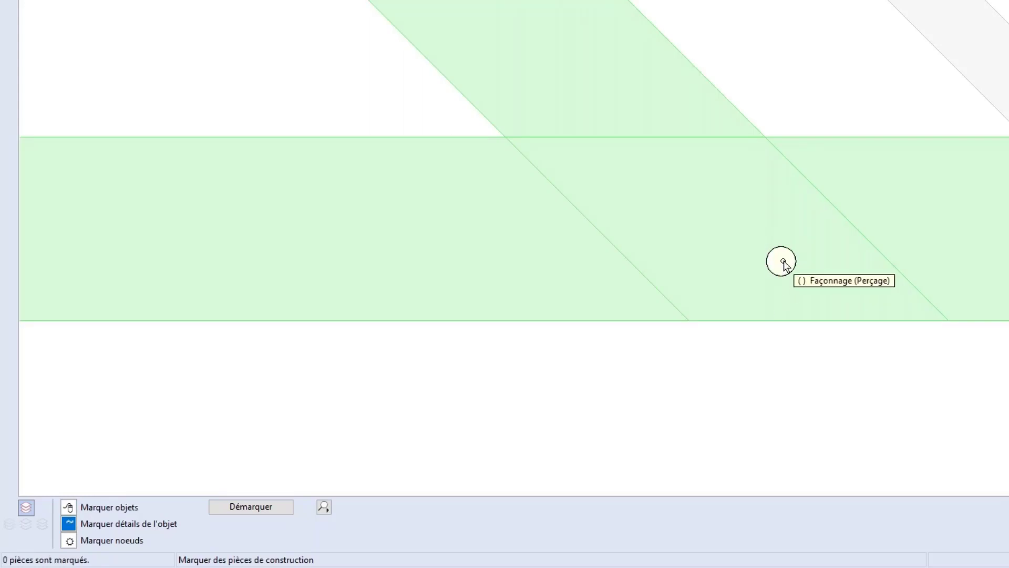
scroll(787, 214, "down", 8)
scroll(783, 237, "up", 17)
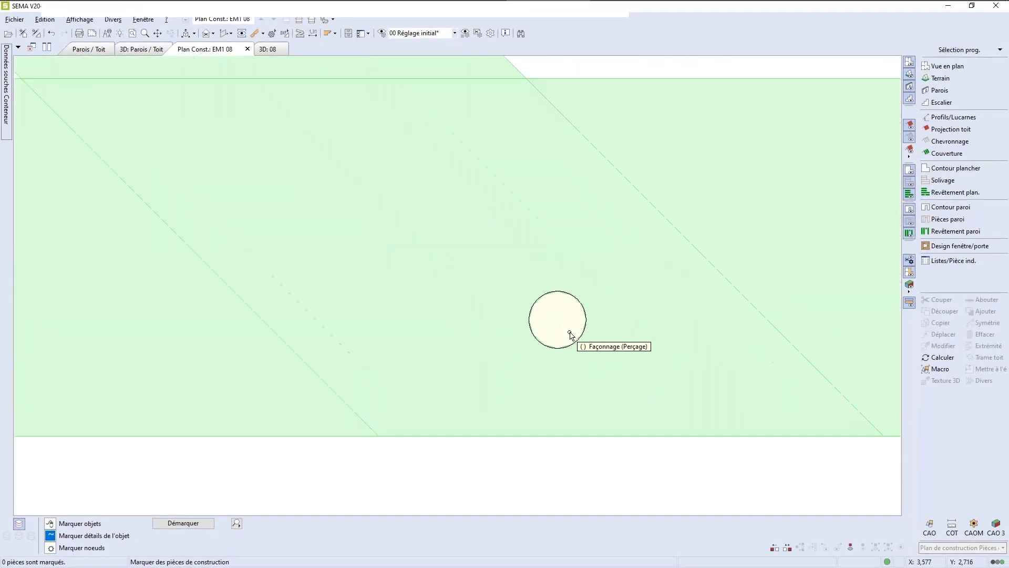
scroll(570, 333, "up", 2)
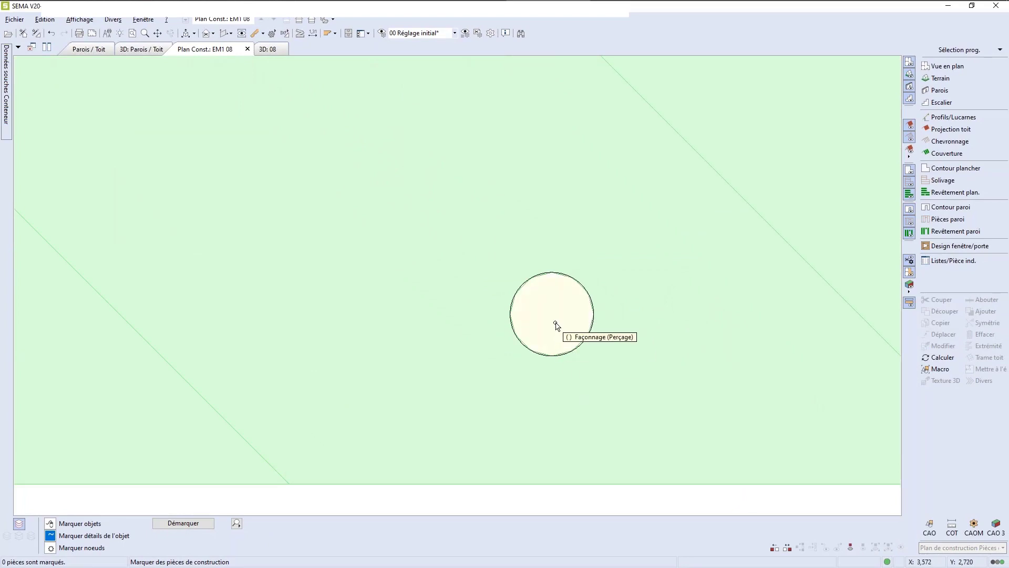
left_click(558, 322)
scroll(558, 322, "down", 2)
scroll(558, 322, "down", 5)
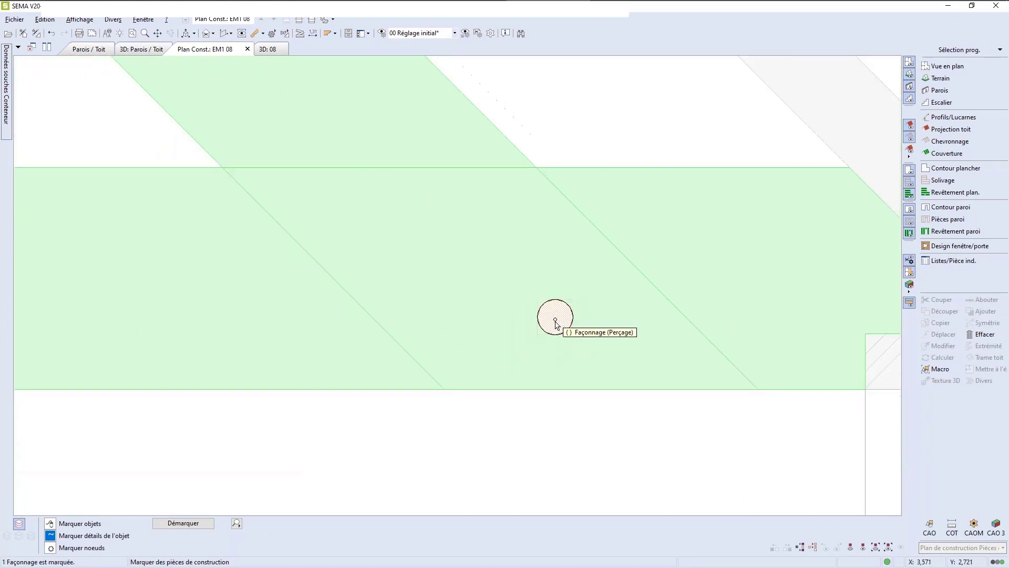
key("Escape")
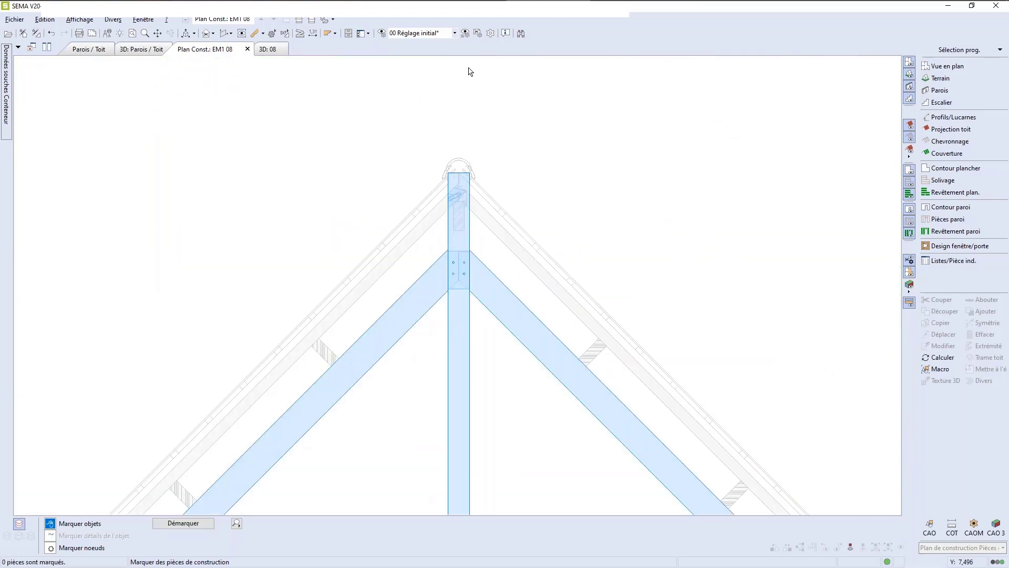
Close the 3D: 08 view and review the whole truss in plan EM1 08.
scroll(673, 339, "down", 2)
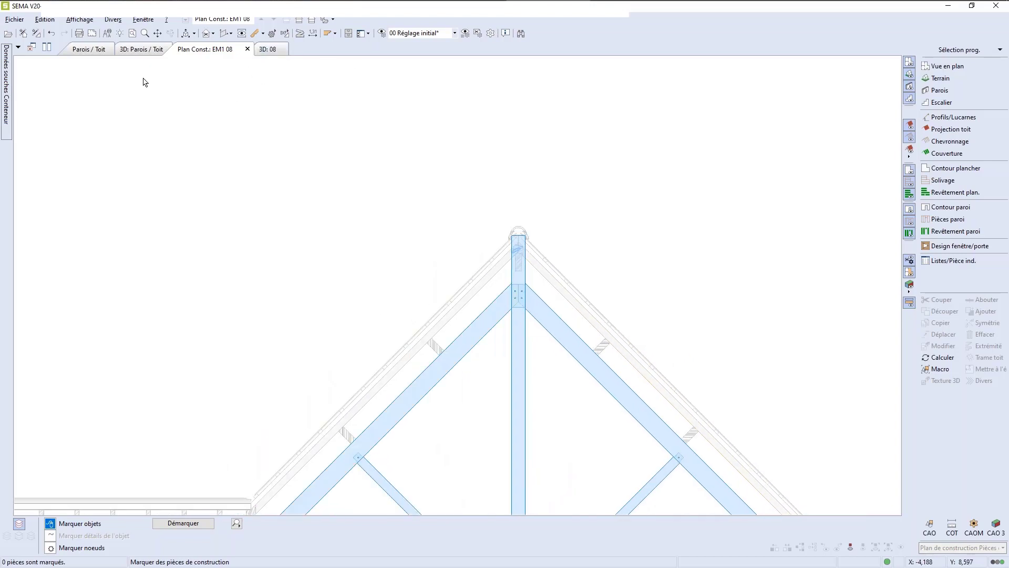
left_click(266, 50)
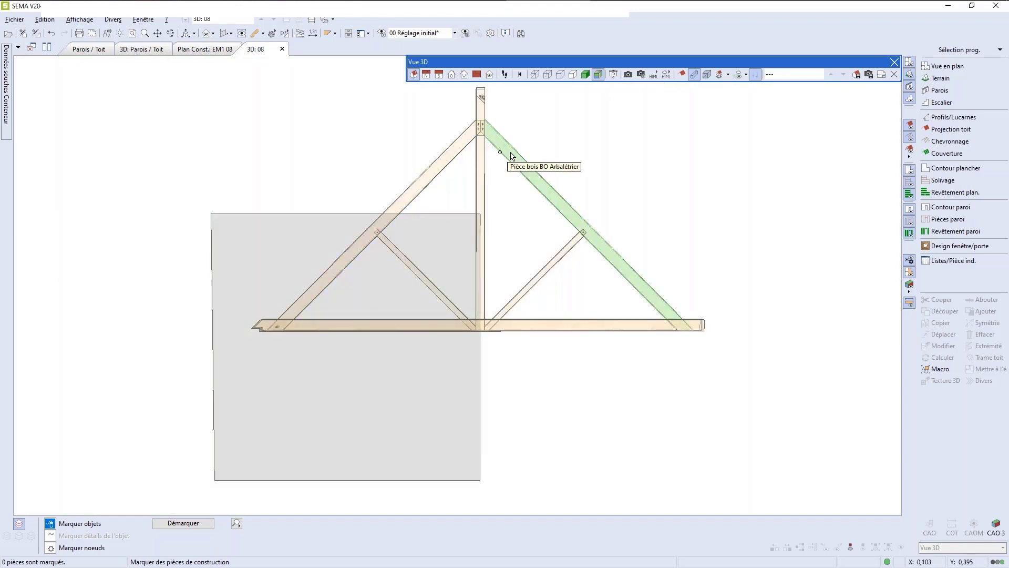
left_click(282, 49)
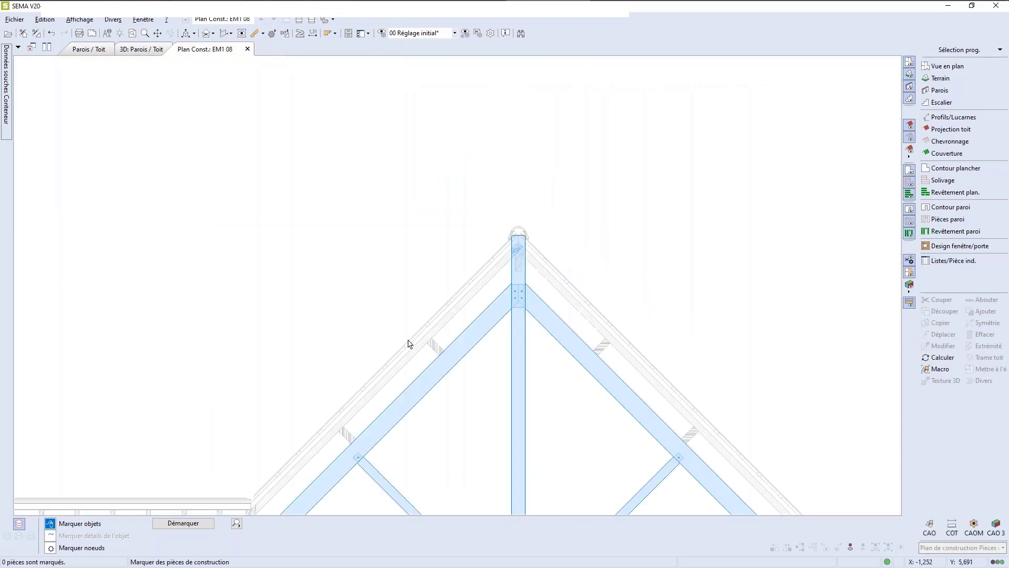
scroll(398, 374, "down", 1)
middle_click(396, 373)
scroll(394, 373, "down", 2)
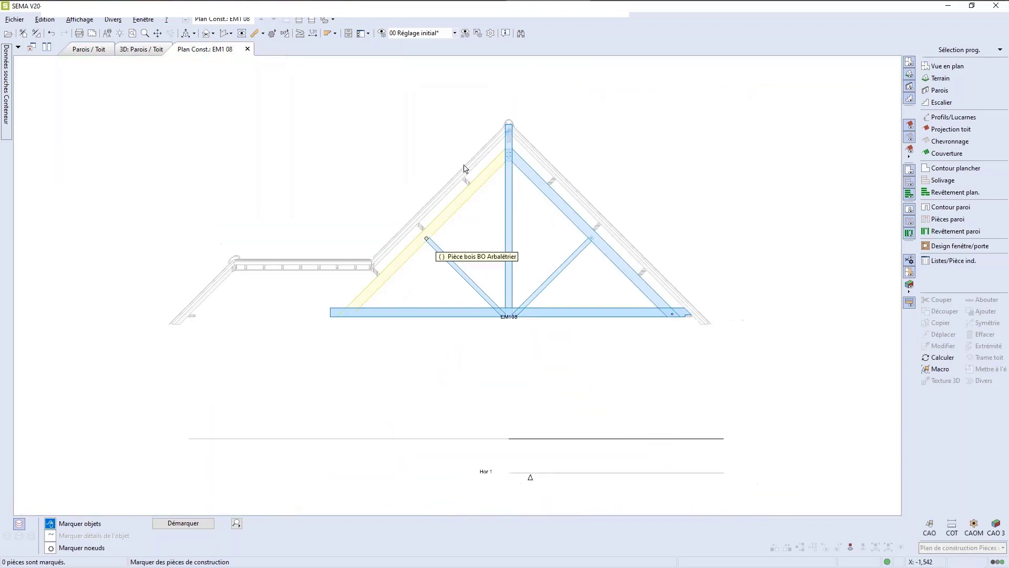
scroll(527, 111, "up", 3)
scroll(529, 113, "up", 1)
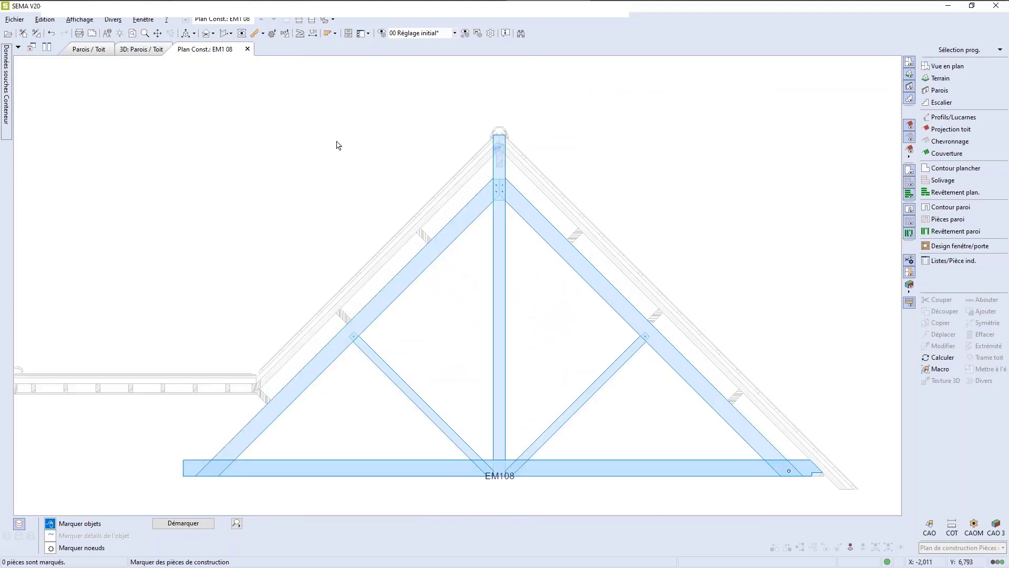
Show the complete roof in the 3D: Parois / Toit view with the roof covering hidden and the timbers opaque.
left_click(135, 49)
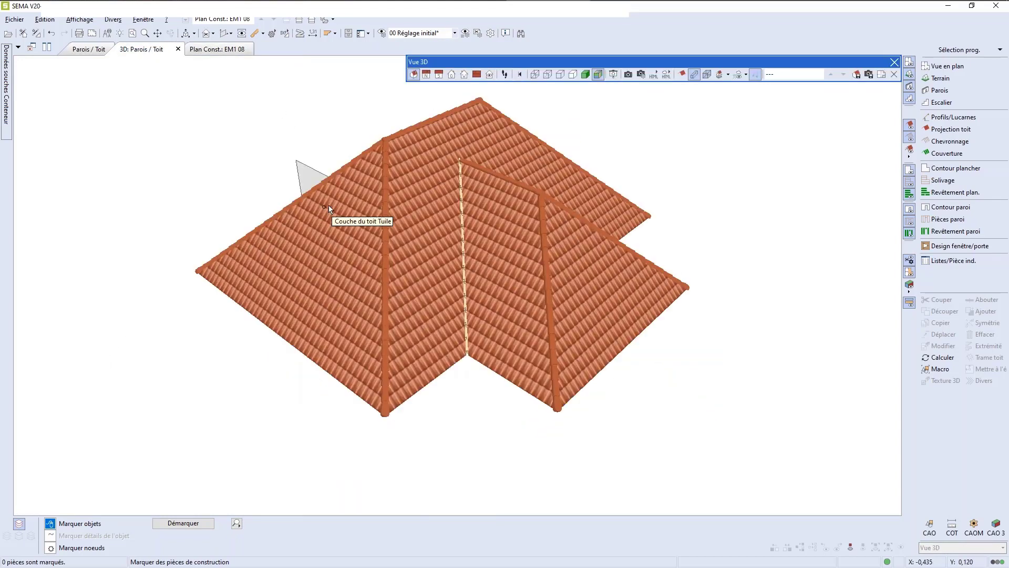
scroll(322, 105, "up", 2)
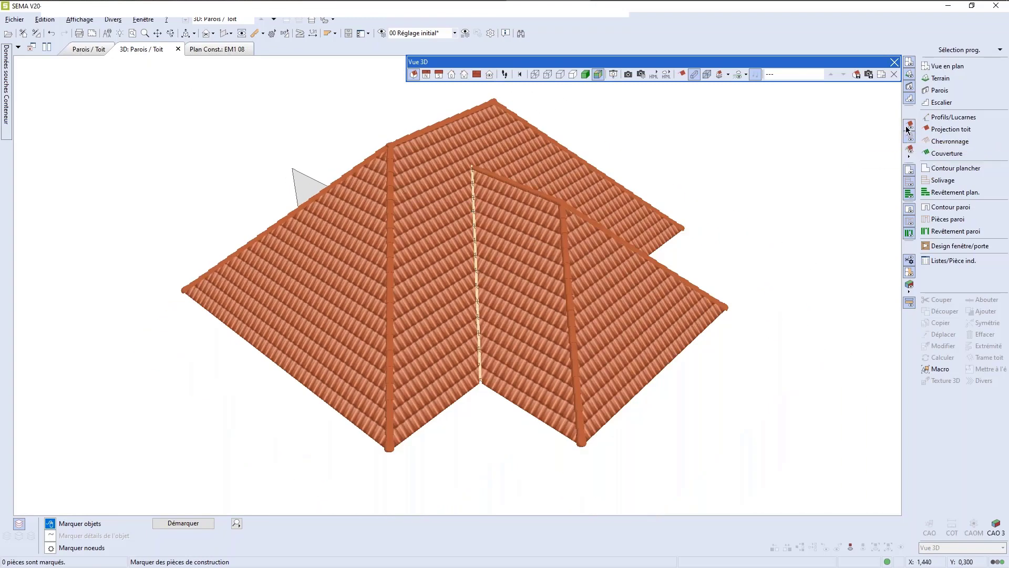
left_click(908, 126)
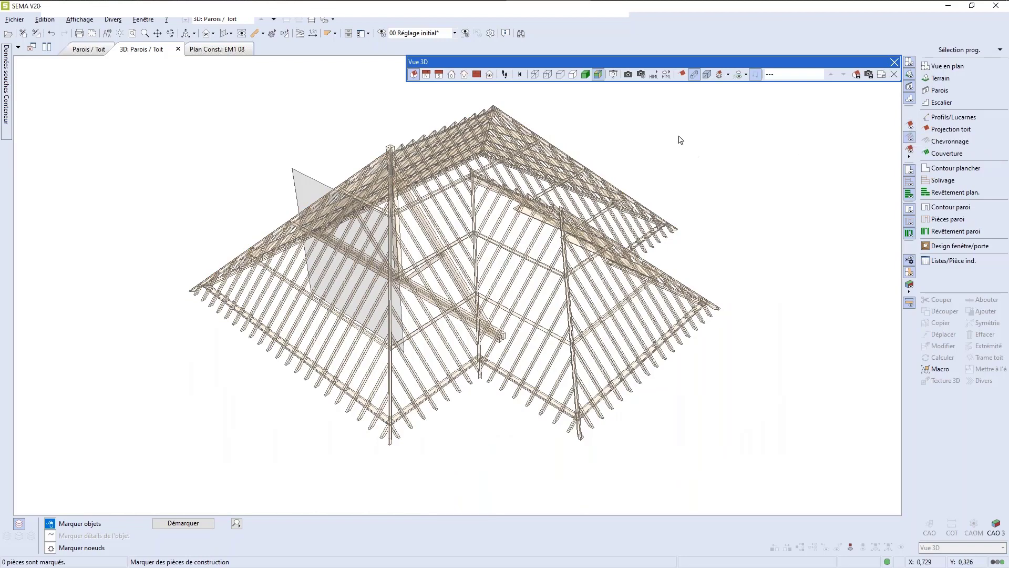
left_click(694, 75)
left_click(694, 75)
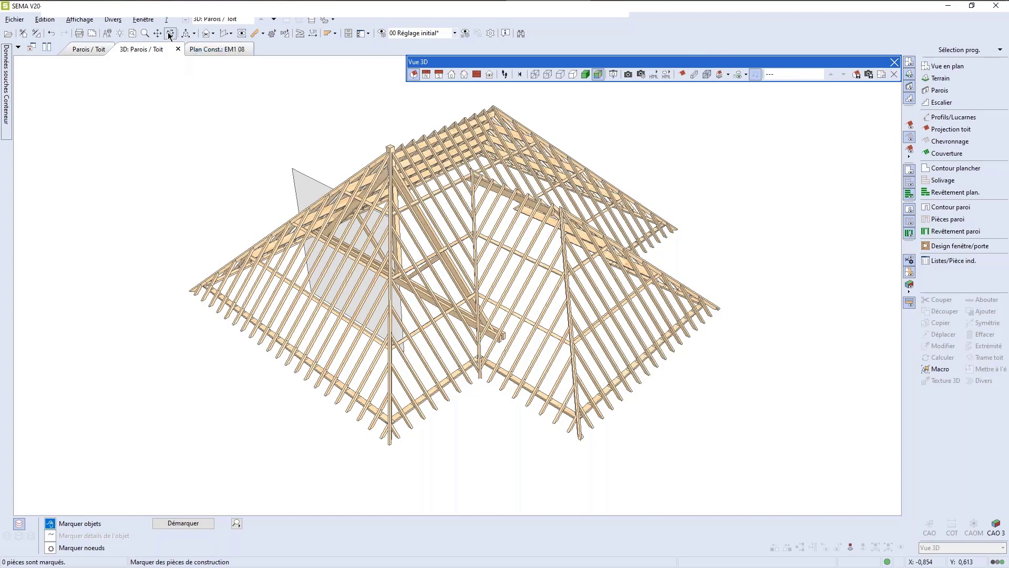
Examine the king post head at the hip peak and mark the HE 2,500 element beneath it.
left_click_drag(394, 158, 368, 130)
scroll(368, 129, "up", 10)
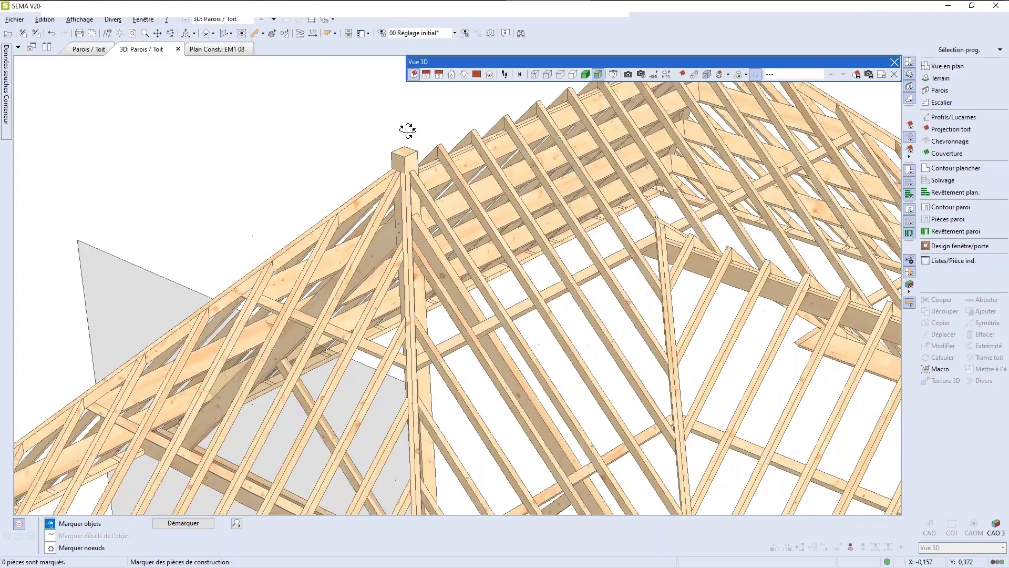
scroll(396, 175, "down", 6)
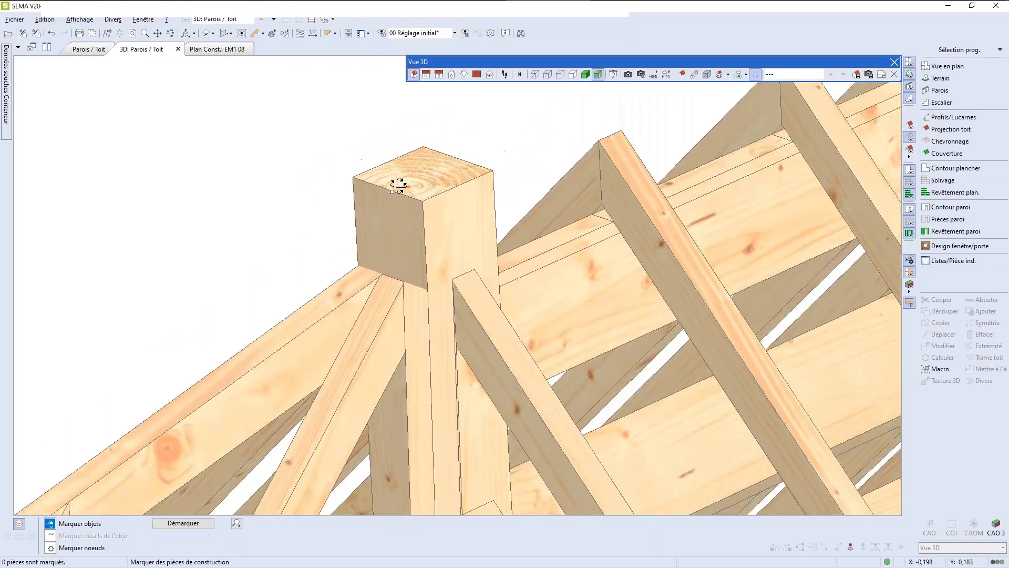
mouse_move(414, 273)
left_mouse_down()
mouse_move(487, 309)
mouse_move(554, 299)
mouse_move(518, 394)
mouse_move(419, 355)
mouse_move(333, 300)
mouse_move(401, 250)
mouse_move(457, 299)
mouse_move(326, 329)
mouse_move(387, 248)
mouse_move(452, 273)
mouse_move(450, 313)
mouse_move(429, 284)
left_mouse_up()
middle_click_drag(430, 284, 424, 311)
left_click(429, 298)
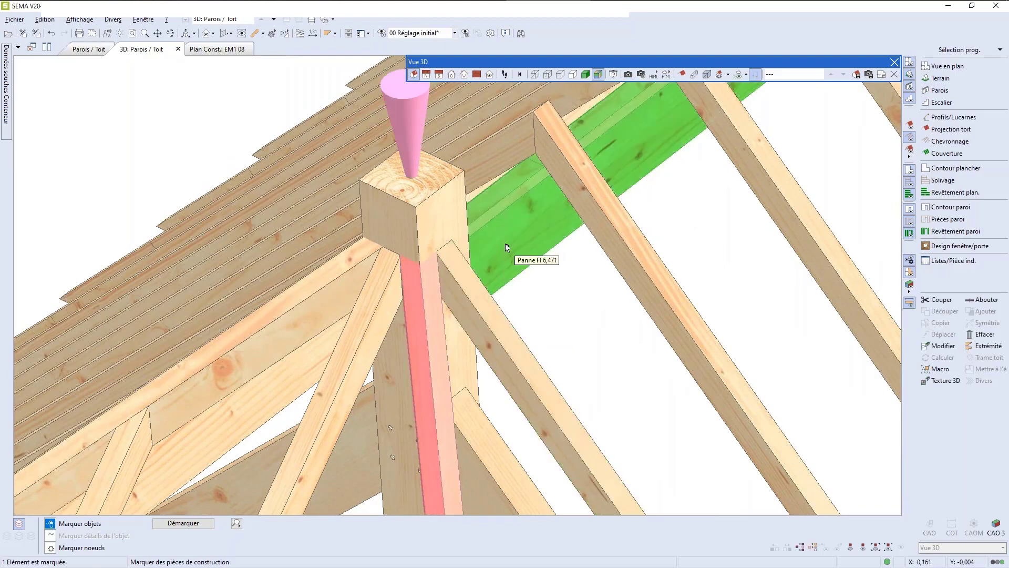
scroll(489, 257, "down", 2)
scroll(385, 318, "up", 5)
scroll(497, 337, "down", 1)
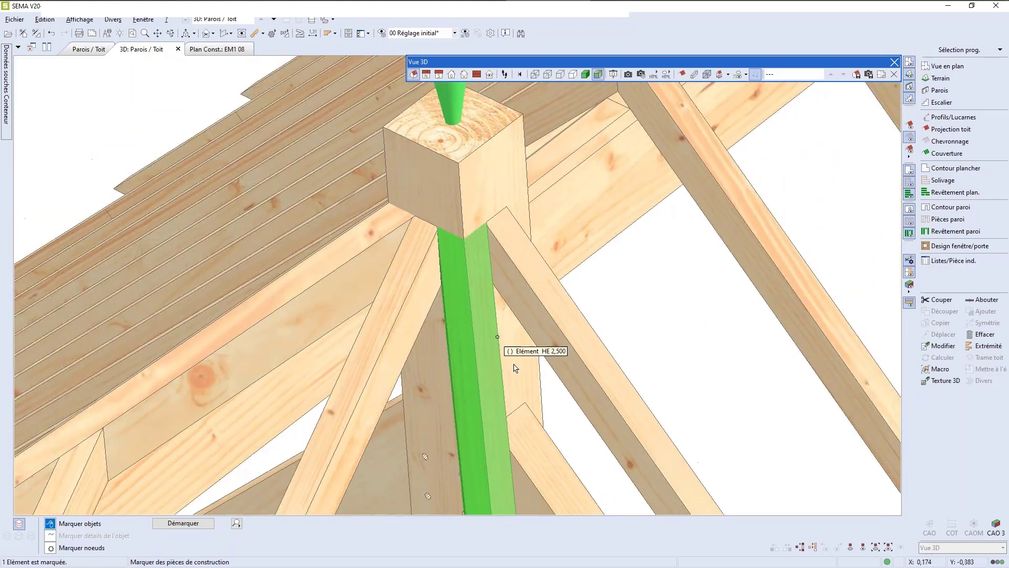
Cut the marked HE 2,500 element at the hip peak with Couper 2x, using the king post's two adjacent corner faces as cutting surfaces.
scroll(514, 368, "down", 2)
scroll(440, 289, "up", 4)
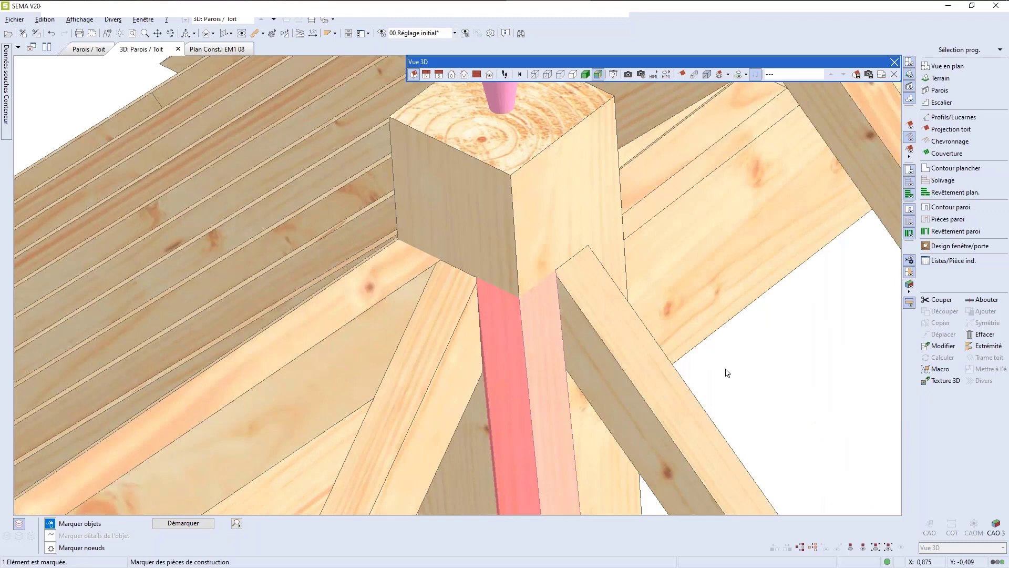
scroll(701, 360, "down", 2)
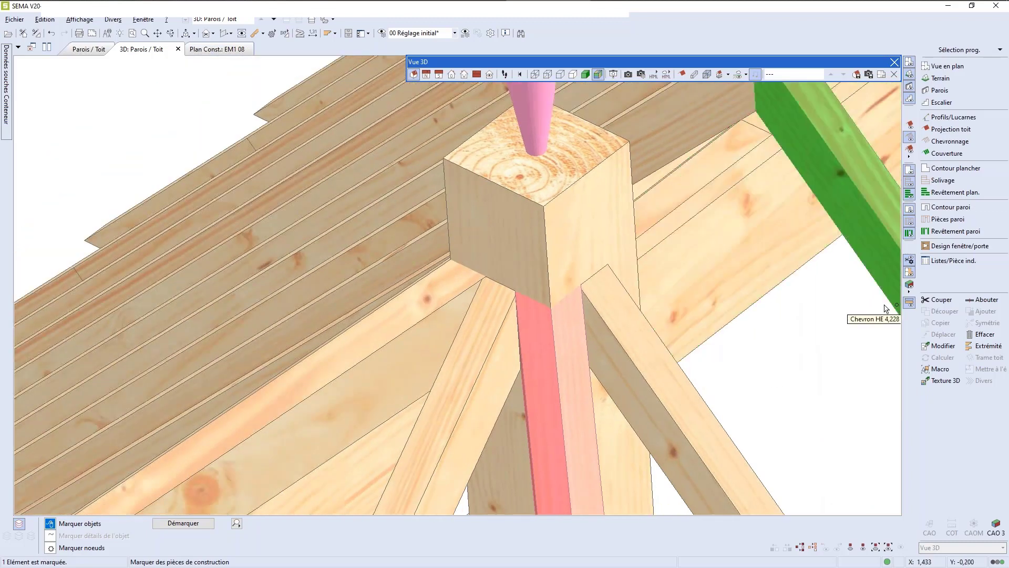
scroll(576, 306, "up", 1)
right_click(576, 306)
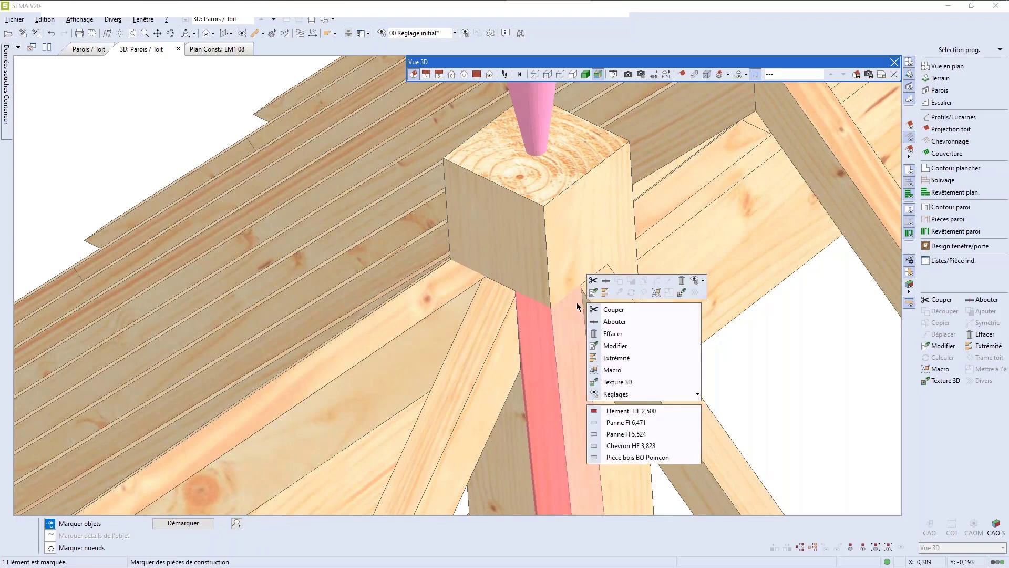
left_click(643, 309)
left_click(678, 325)
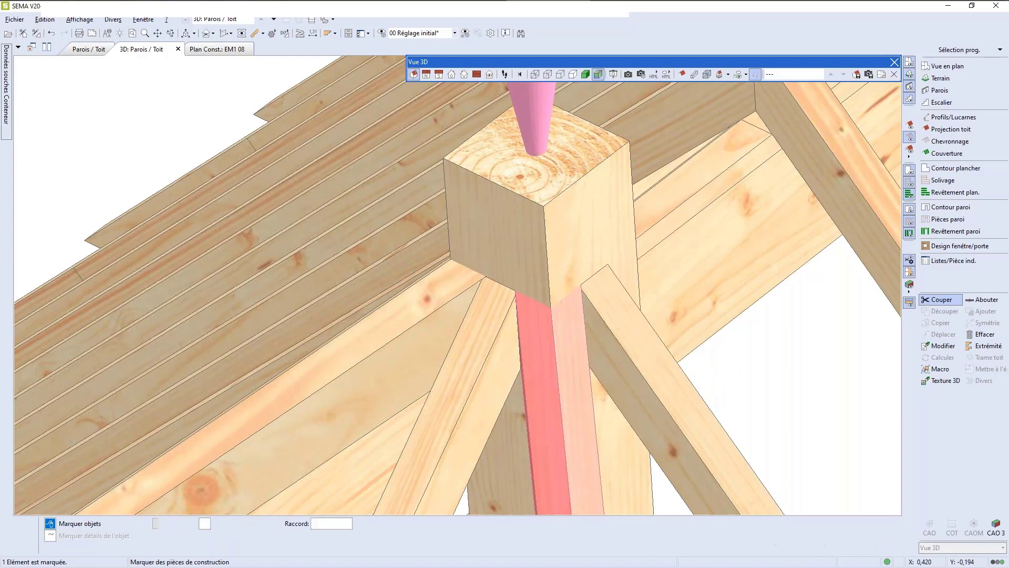
scroll(630, 308, "down", 3)
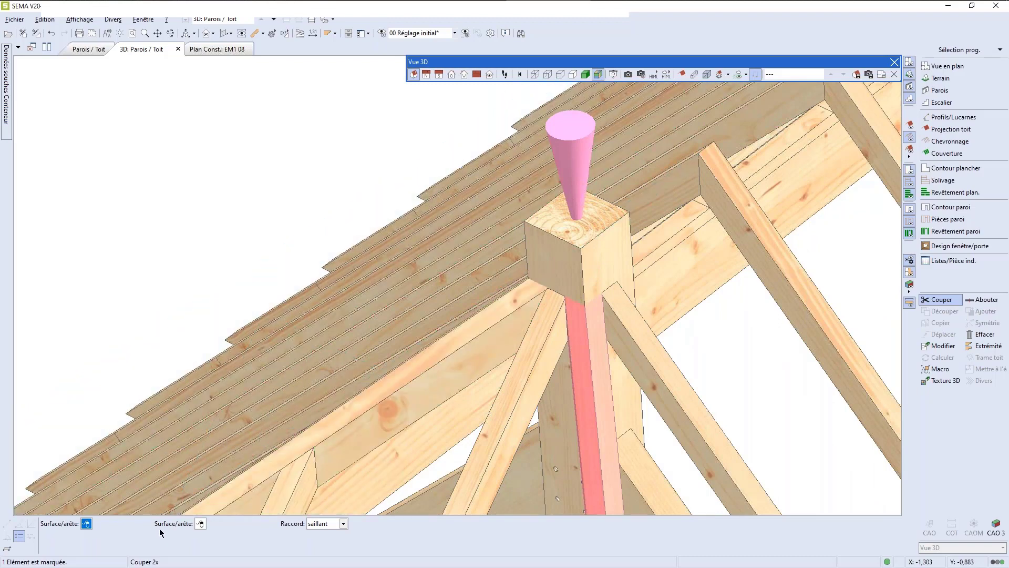
scroll(569, 378, "up", 5)
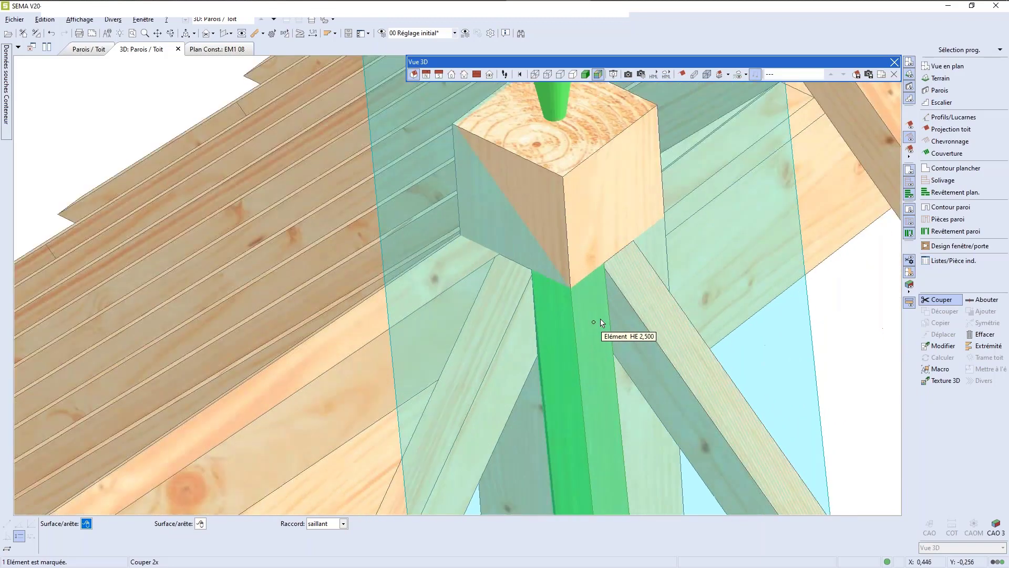
left_click(601, 321)
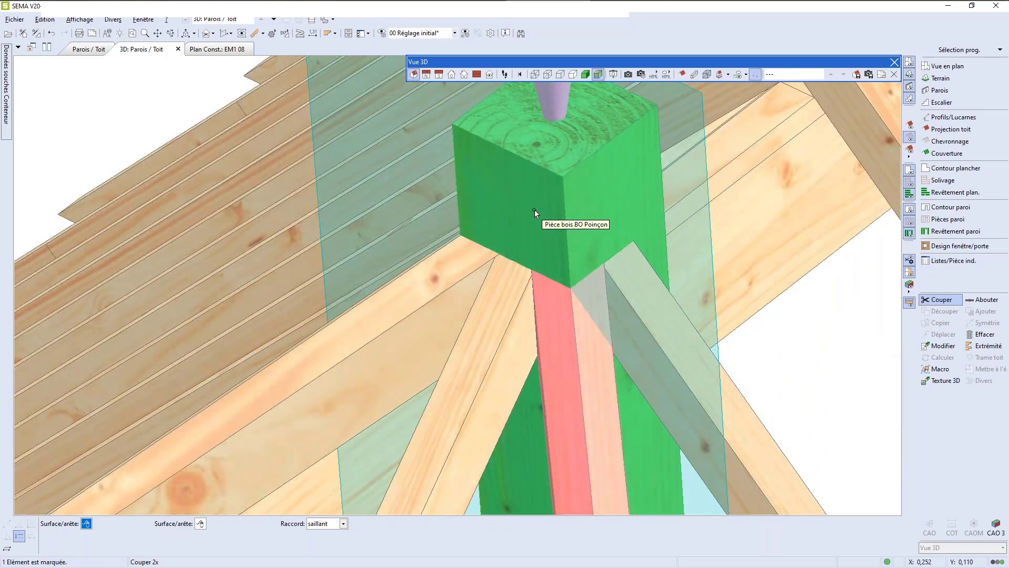
left_click(513, 210)
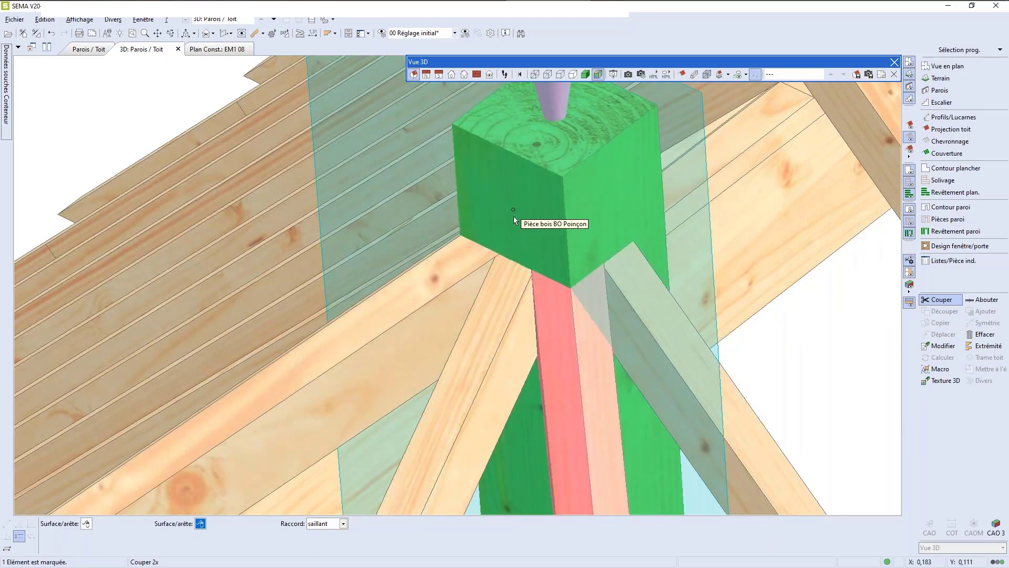
left_click(606, 209)
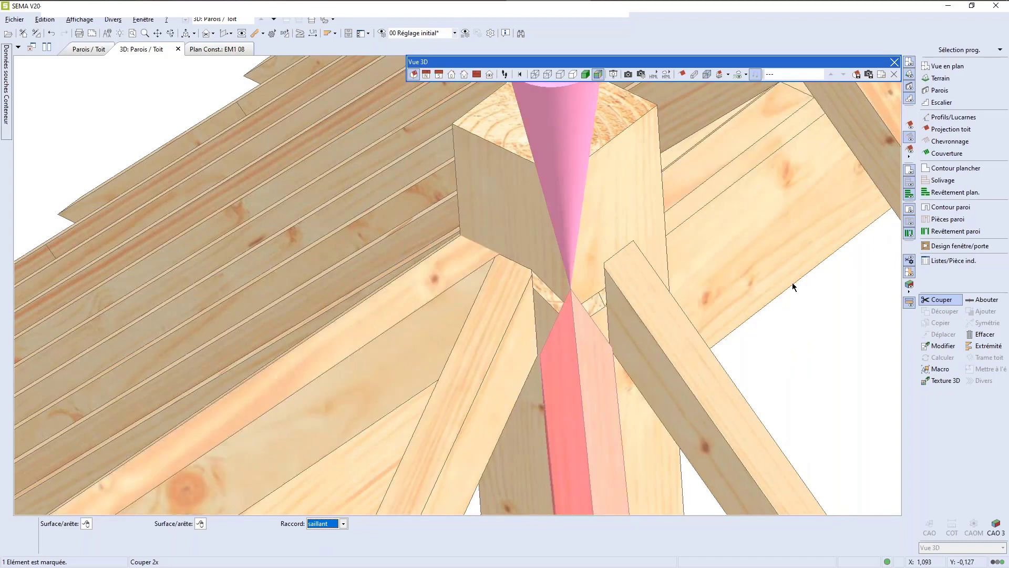
Compare the saillant and rentrant junctions for the double cut, then apply it with Raccord set to rentrant.
key("Down")
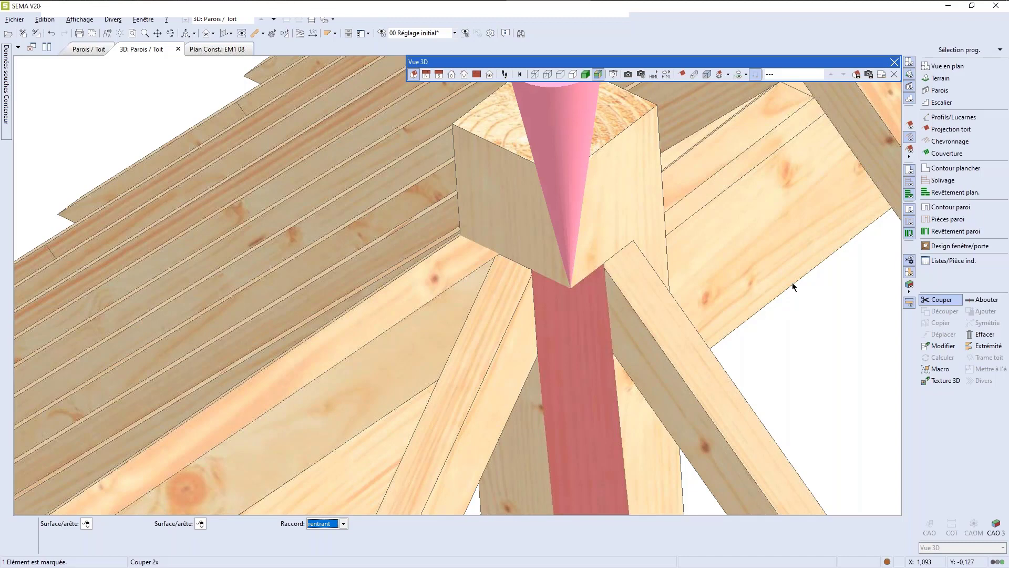
key("Up")
key("Down")
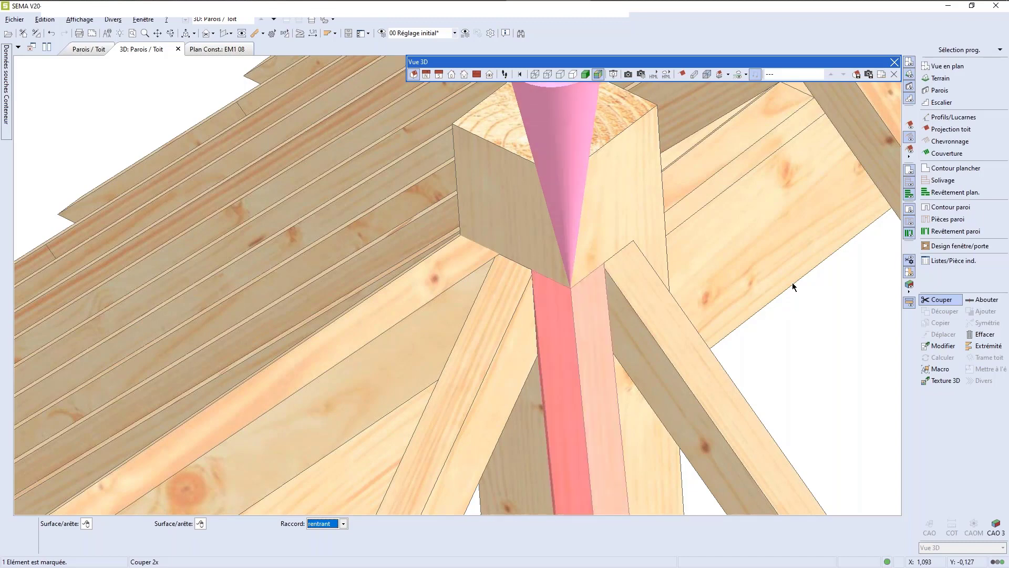
key("Return")
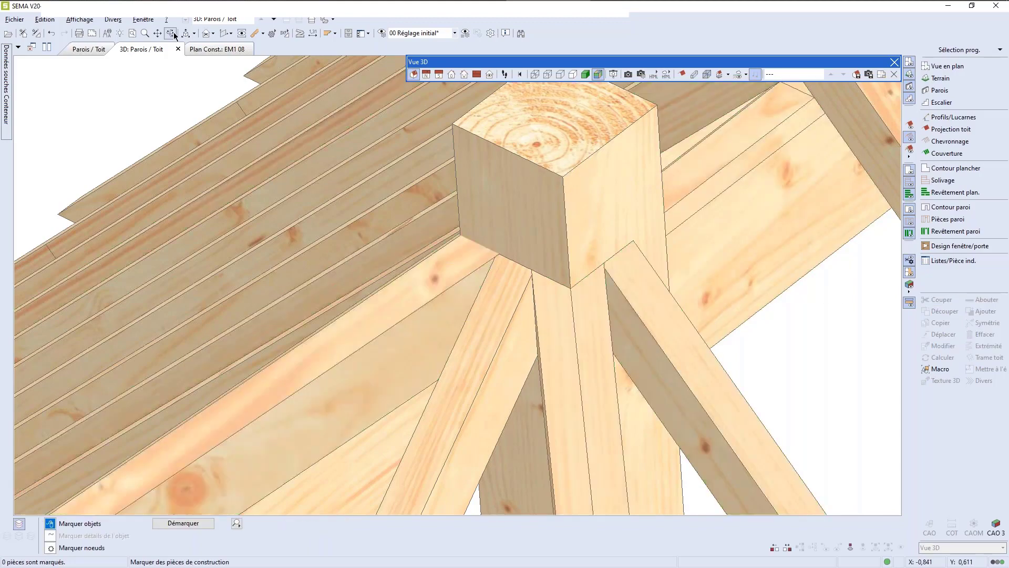
Cut the HE 2,500 element at the king post's other corner with Couper 2x against both adjacent faces, using the rentrant junction.
left_click_drag(478, 235, 693, 238)
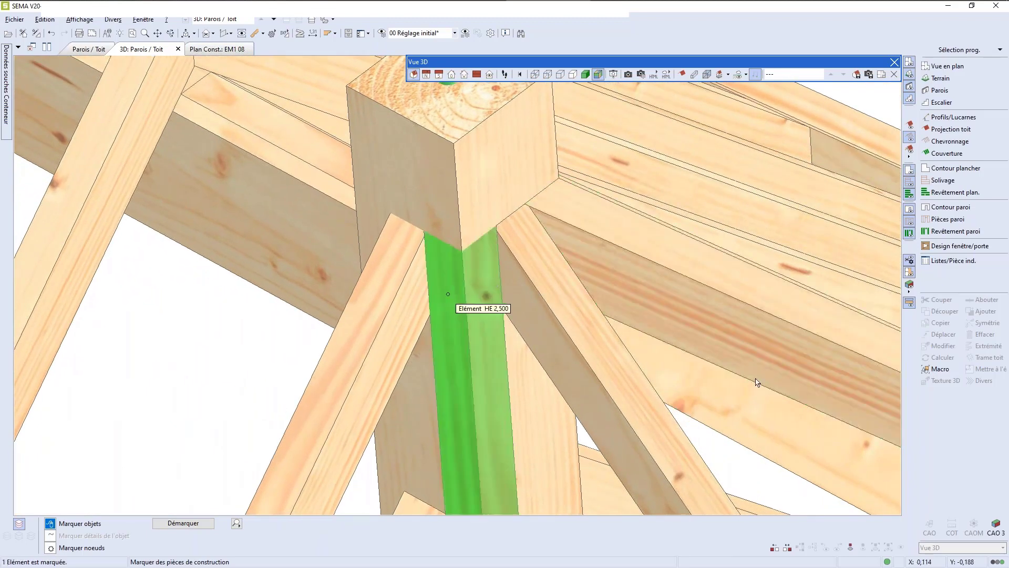
left_click(491, 293)
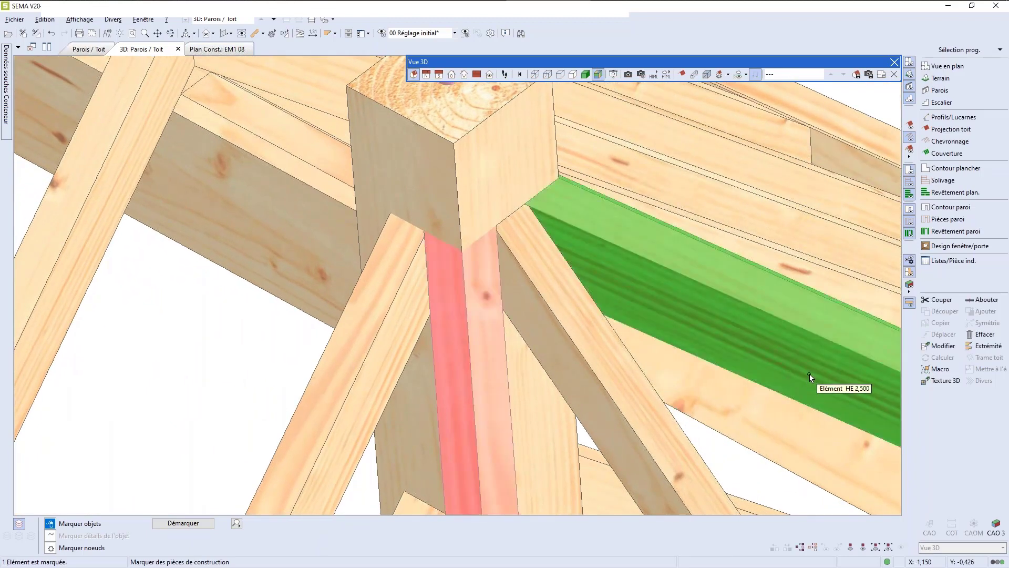
key("c")
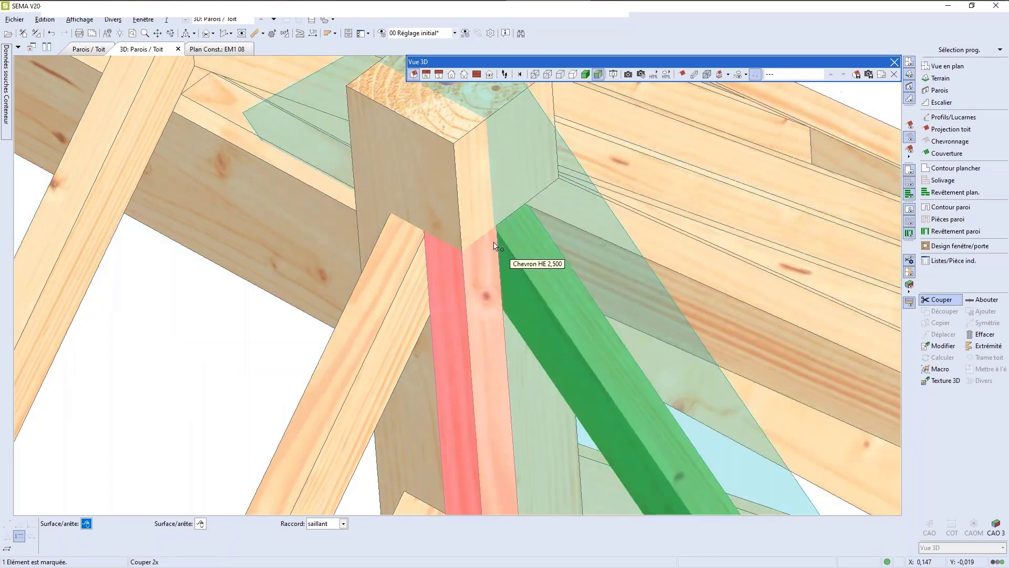
left_click(457, 175)
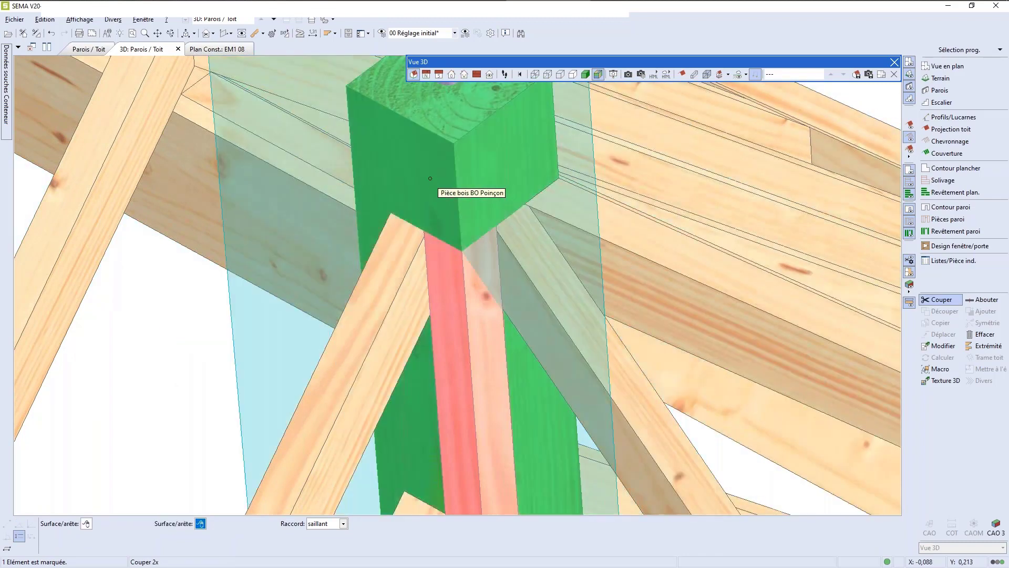
left_click(457, 175)
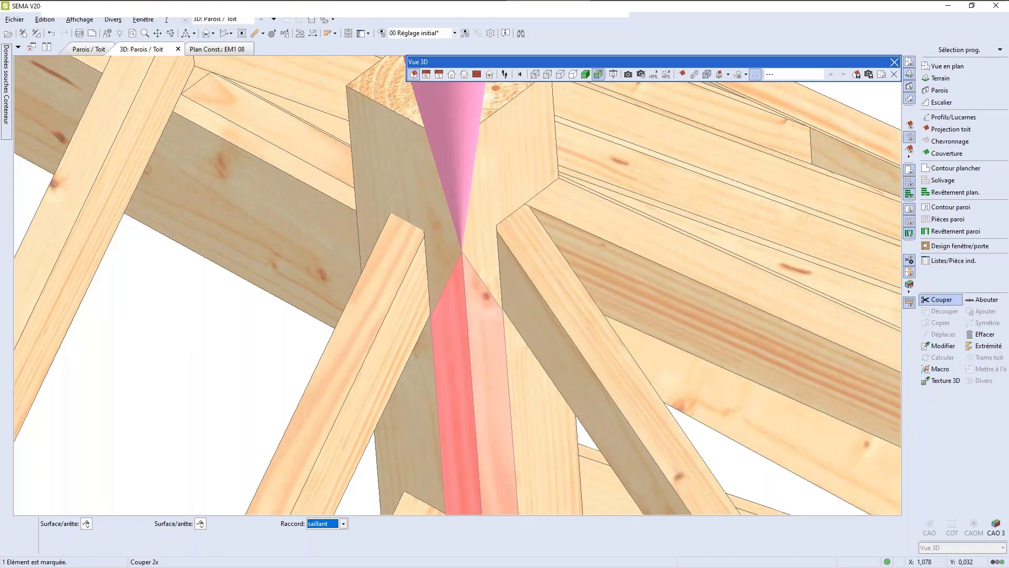
key("Down")
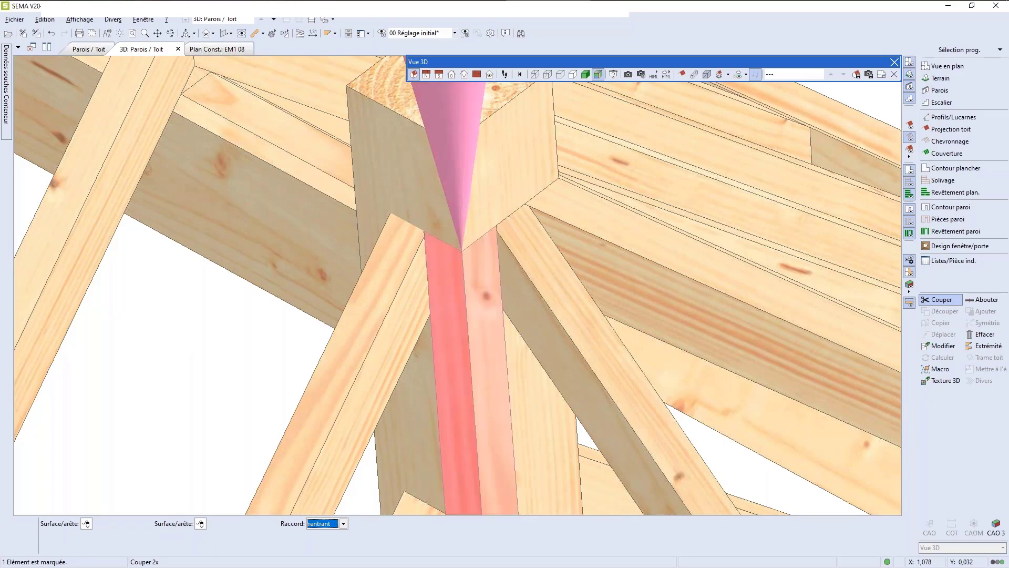
key("Return")
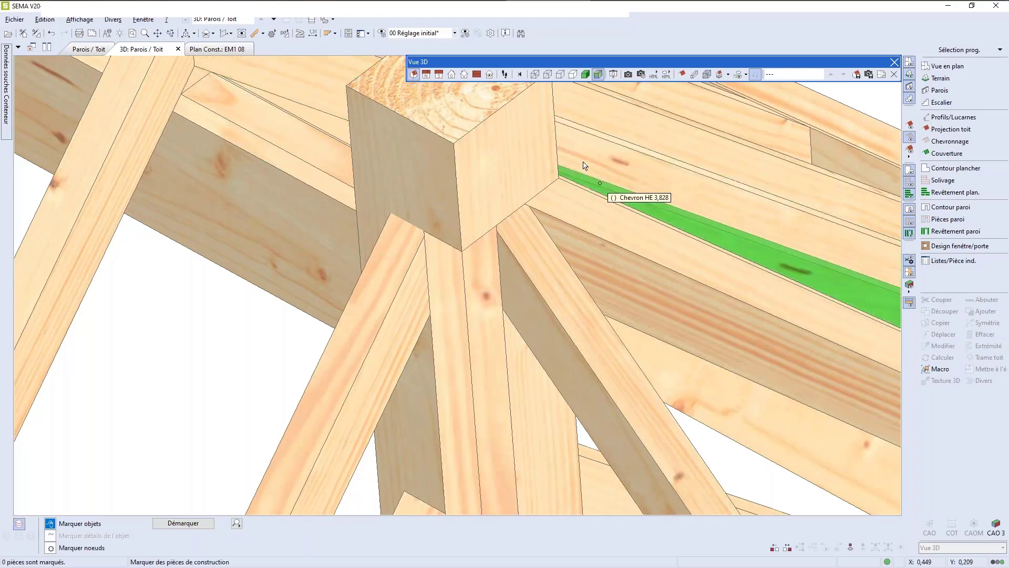
Cut the chevron HE 2,500 beside that element with Couper 1x against the king post face it meets.
scroll(572, 152, "up", 3)
scroll(571, 158, "down", 2)
scroll(565, 183, "up", 2)
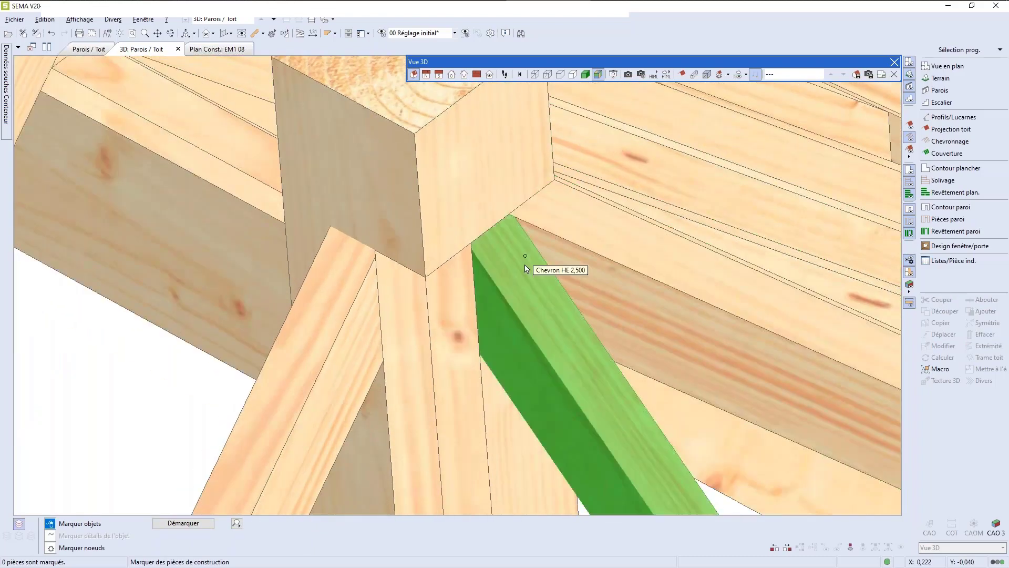
left_click(539, 277)
left_click(939, 300)
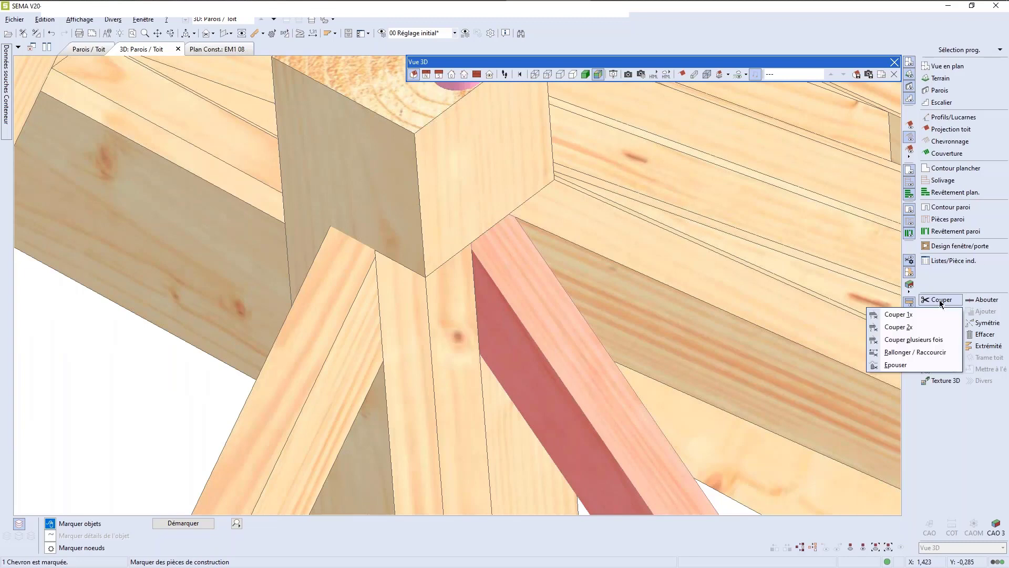
left_click(898, 314)
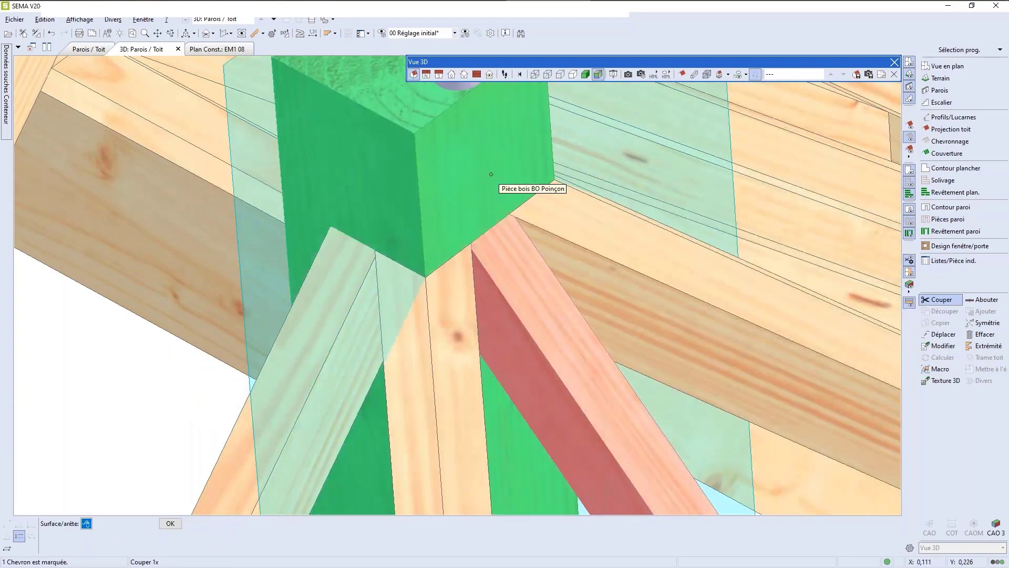
left_click(490, 174)
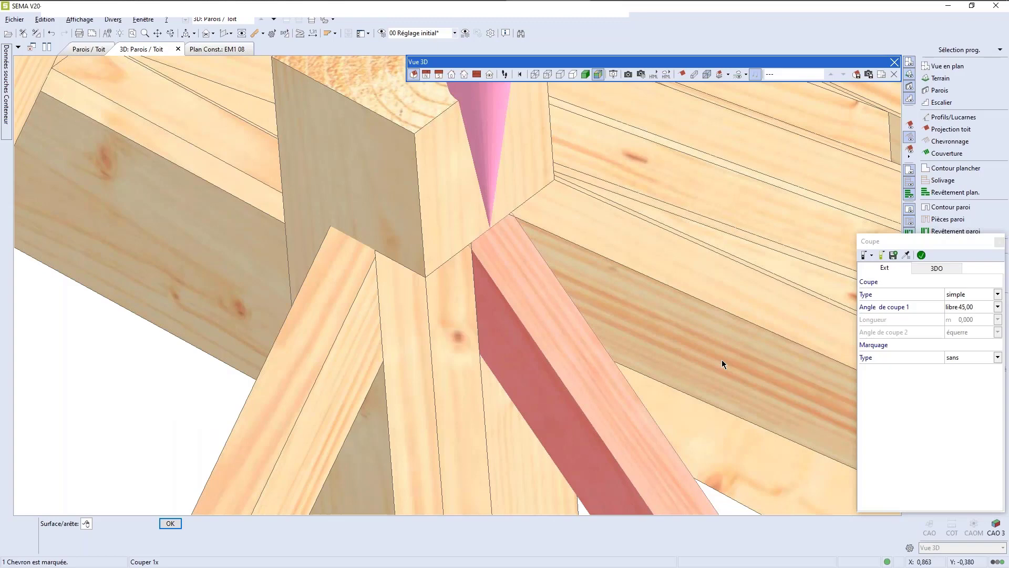
right_click(721, 360)
right_click(721, 360)
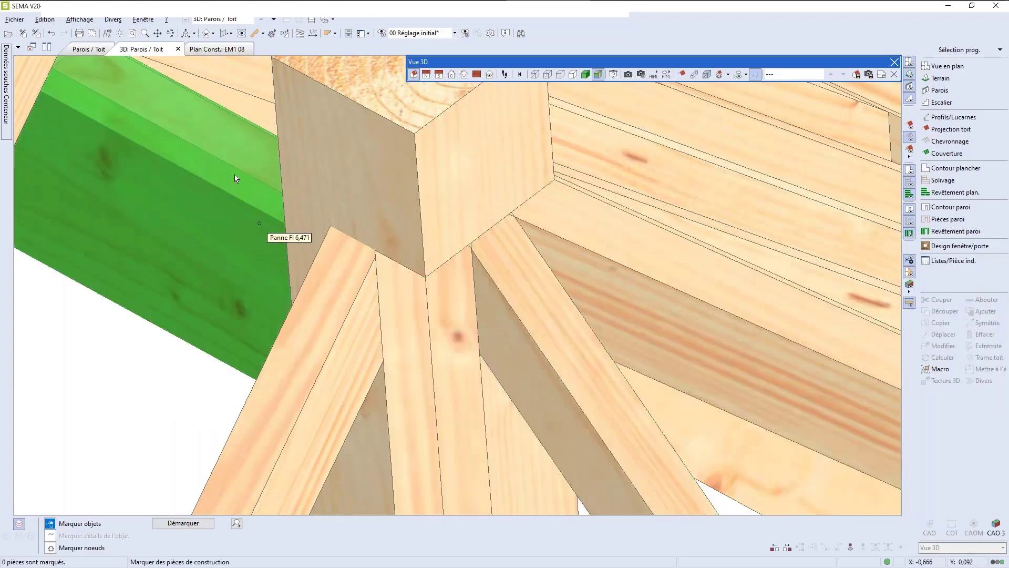
Try a Couper 2x on the chevron HE 2,500 against the king post face and the adjoining HE 2,500 element, with the saillant junction.
left_click(337, 258)
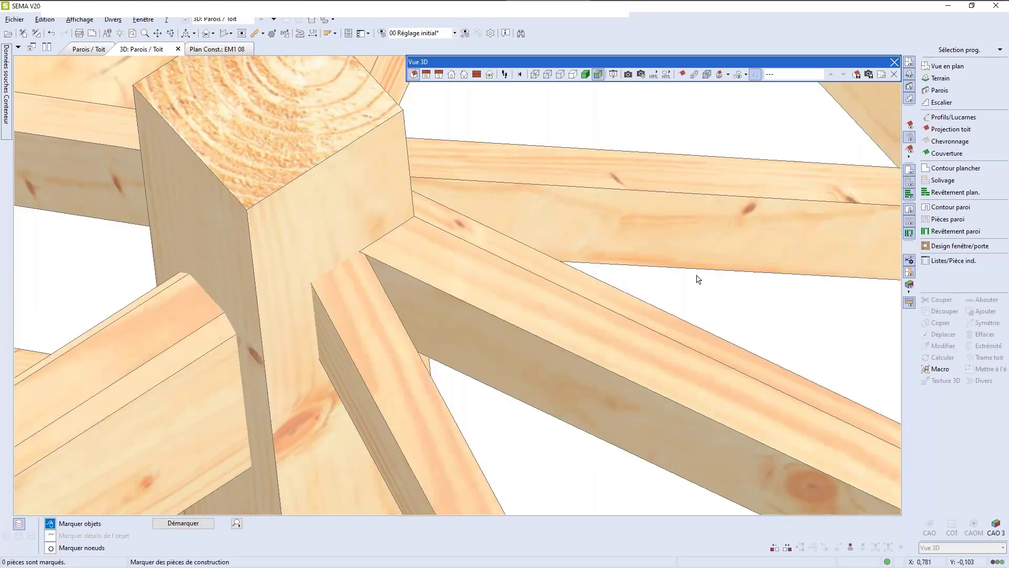
left_click(349, 338)
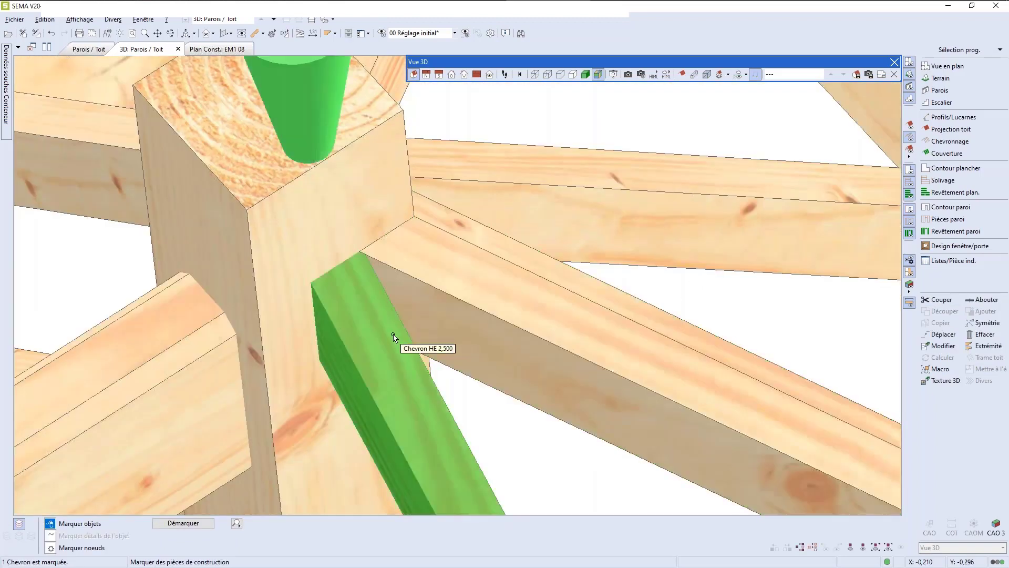
right_click(395, 335)
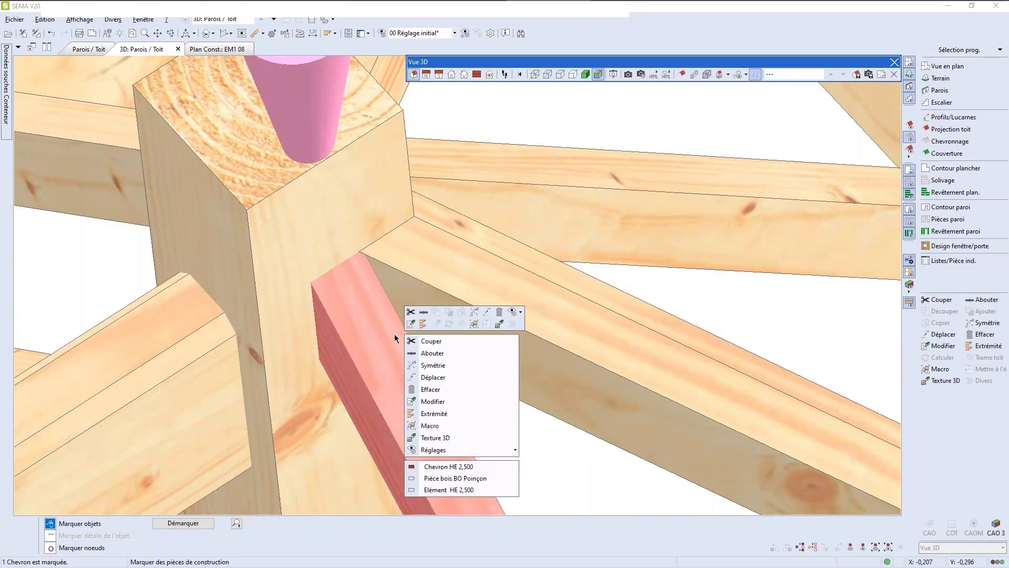
left_click(432, 343)
left_click(442, 354)
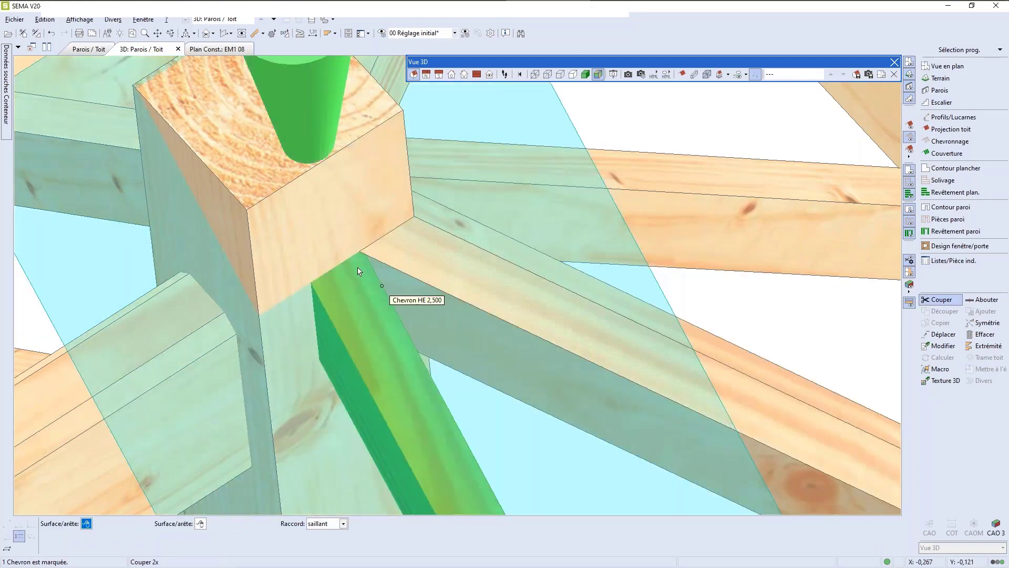
left_click(357, 271)
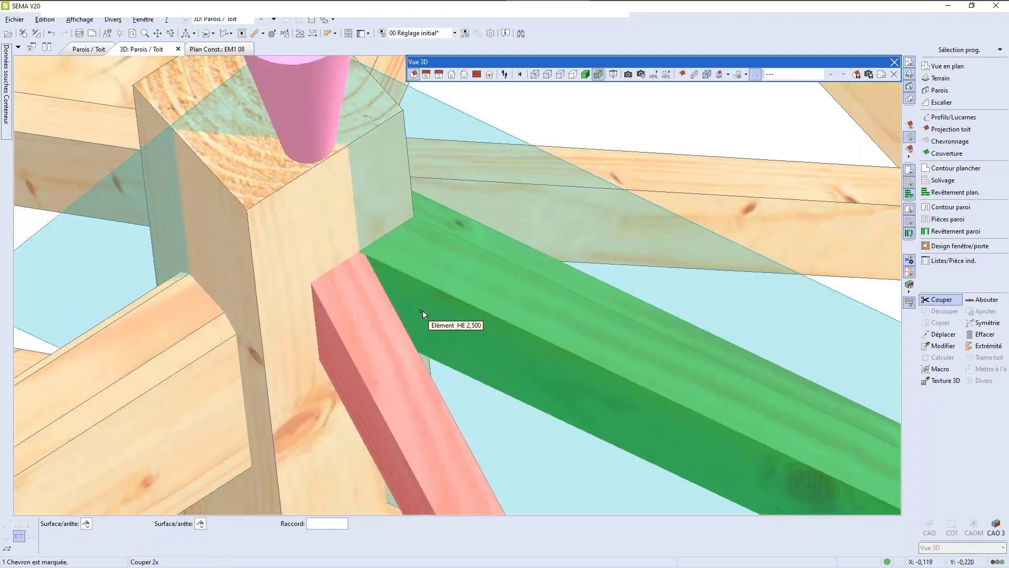
left_click(422, 311)
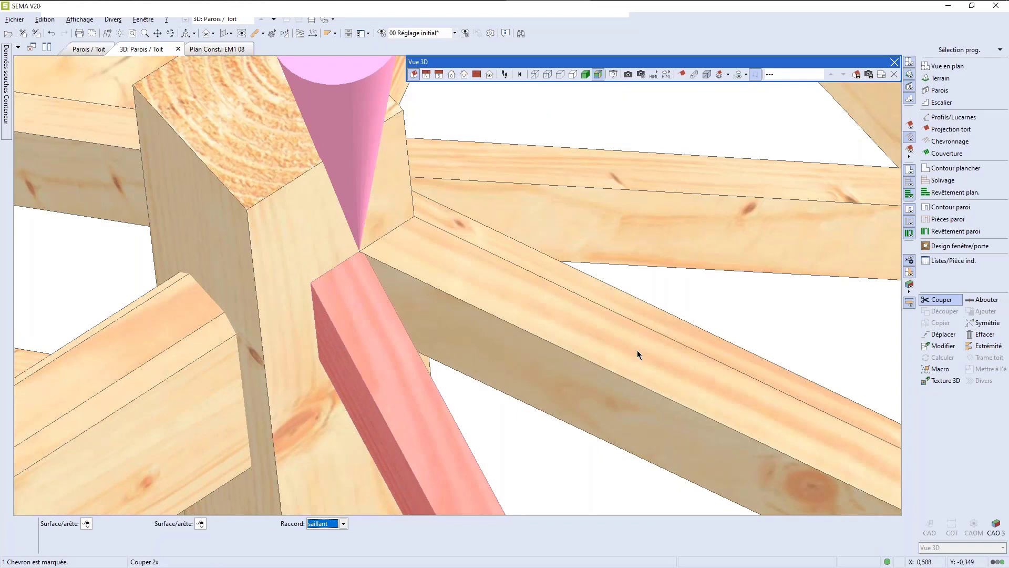
key("Escape")
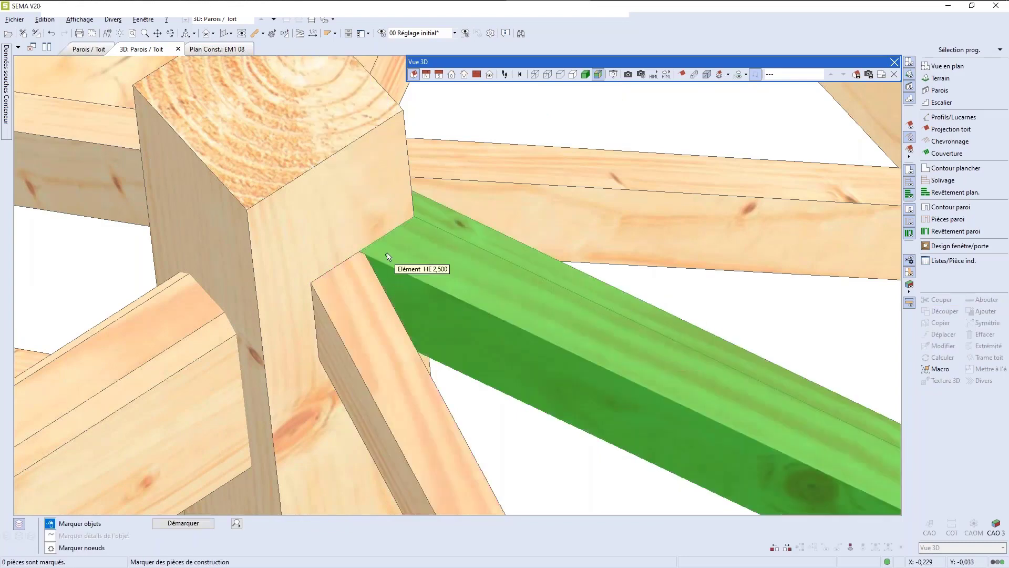
Move the chevron HE 2,500 sideways from its corner on the king post face to the post edge beside the ridge purlin.
scroll(385, 253, "up", 2)
scroll(331, 237, "up", 2)
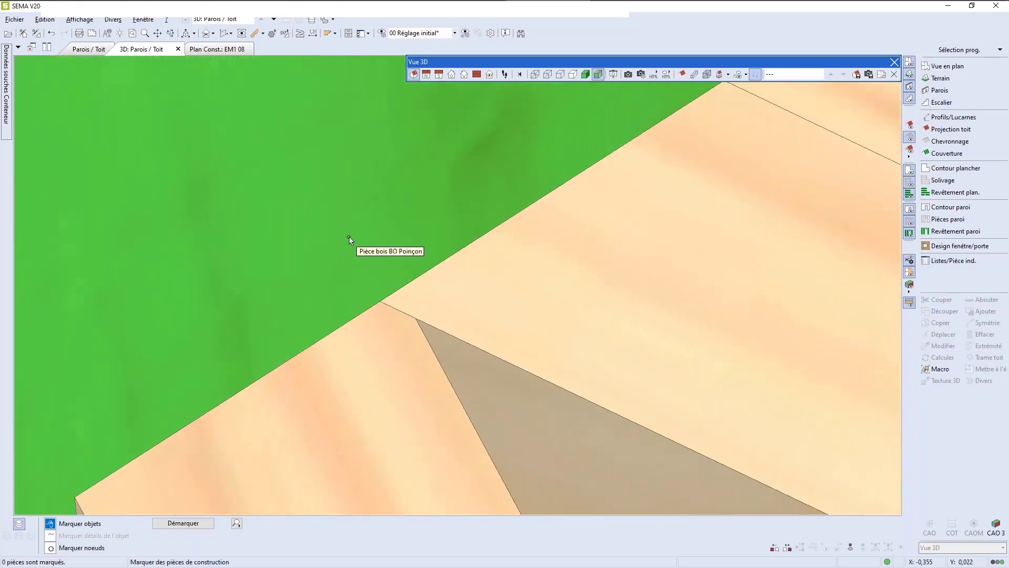
scroll(480, 263, "down", 5)
middle_click_drag(471, 295, 450, 322)
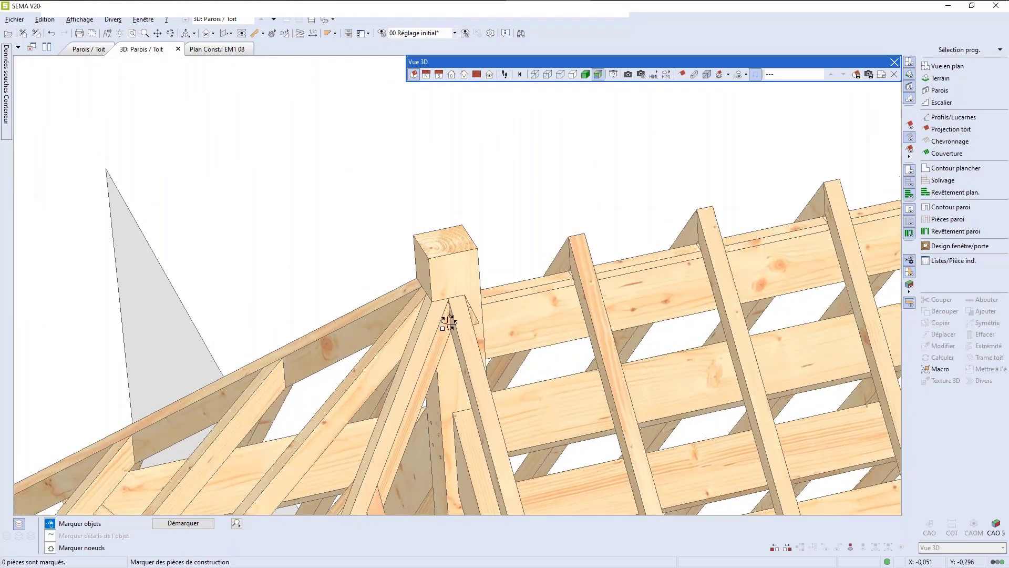
scroll(449, 322, "down", 10)
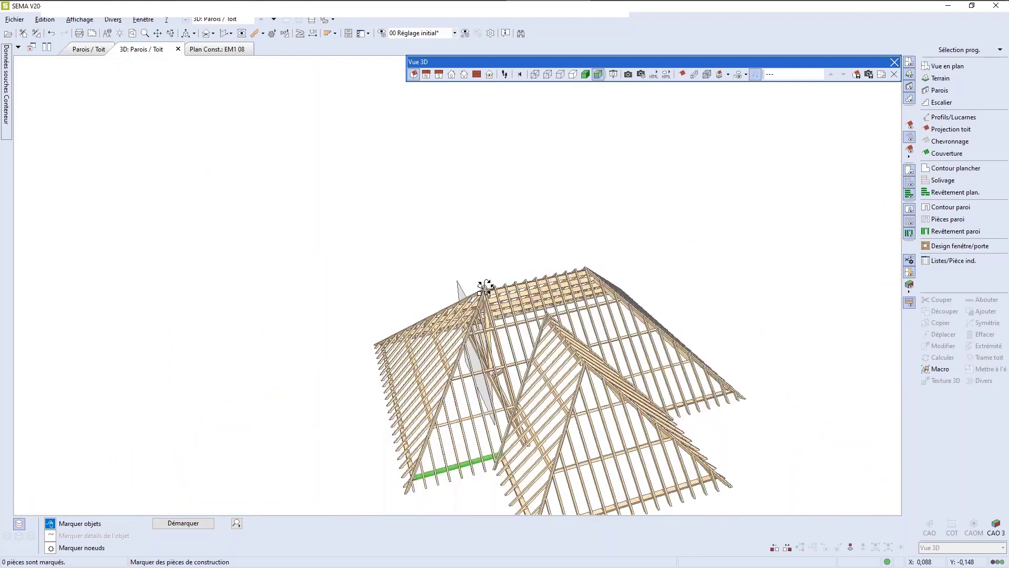
scroll(477, 331, "up", 10)
left_click(510, 234)
left_click(943, 334)
scroll(500, 201, "up", 5)
left_click(490, 199)
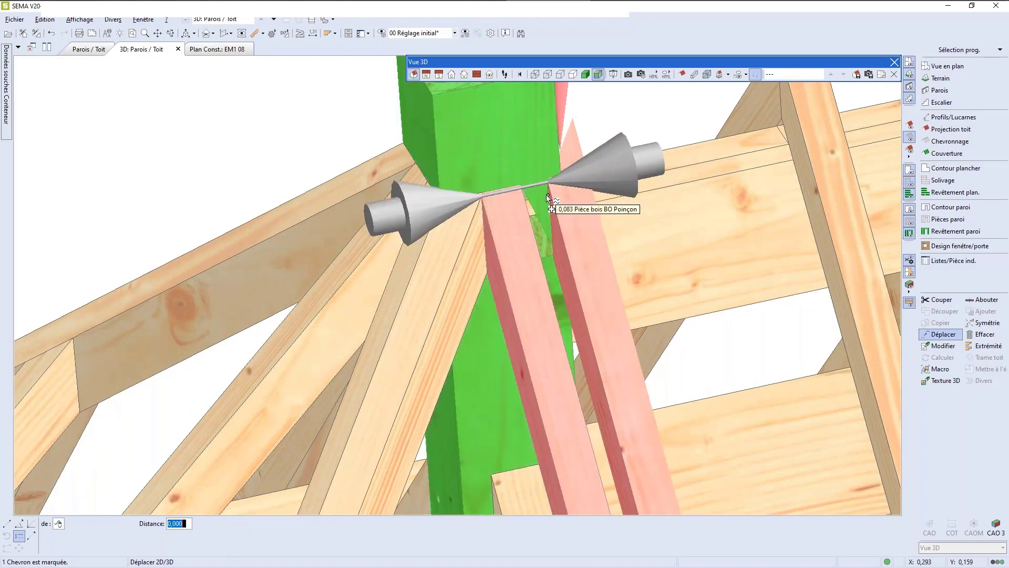
scroll(545, 199, "down", 3)
left_click(550, 127)
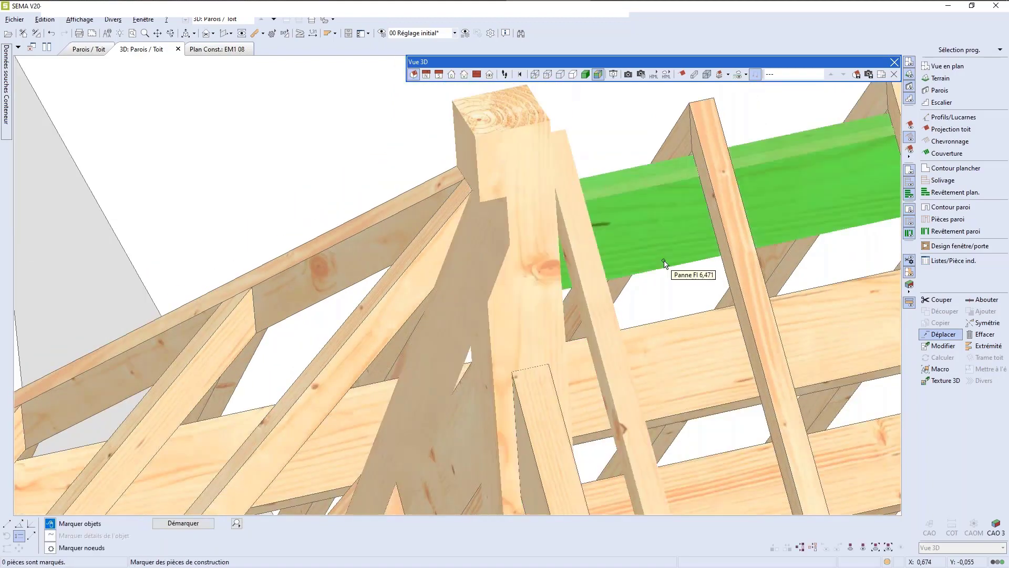
Cut the purlin Panne FI 6,471 with Couper 1x against the king post face it meets.
scroll(641, 327, "down", 2)
scroll(632, 207, "up", 6)
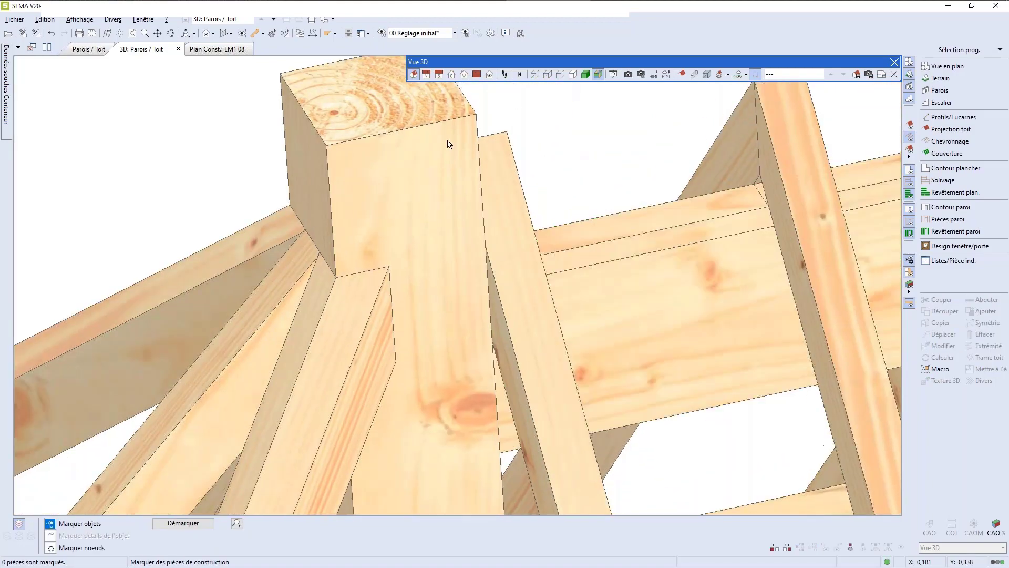
left_click(170, 33)
left_click_drag(450, 225, 379, 249)
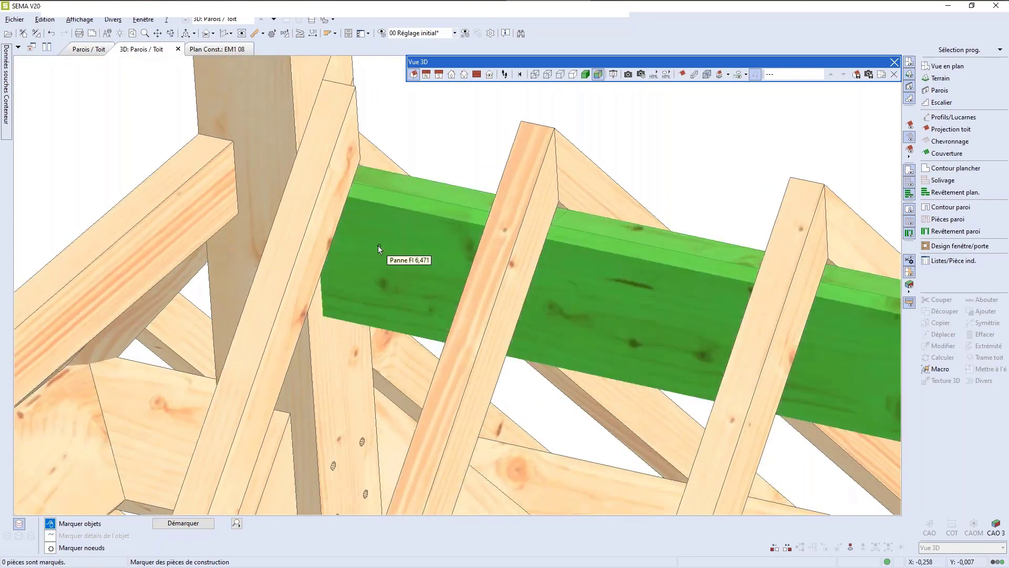
left_click(589, 315)
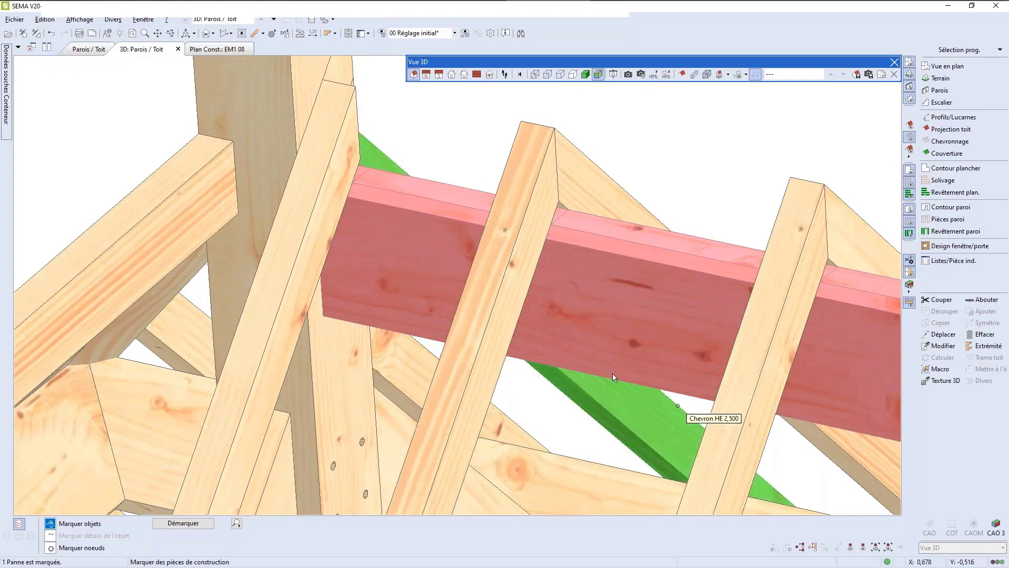
mouse_move(436, 284)
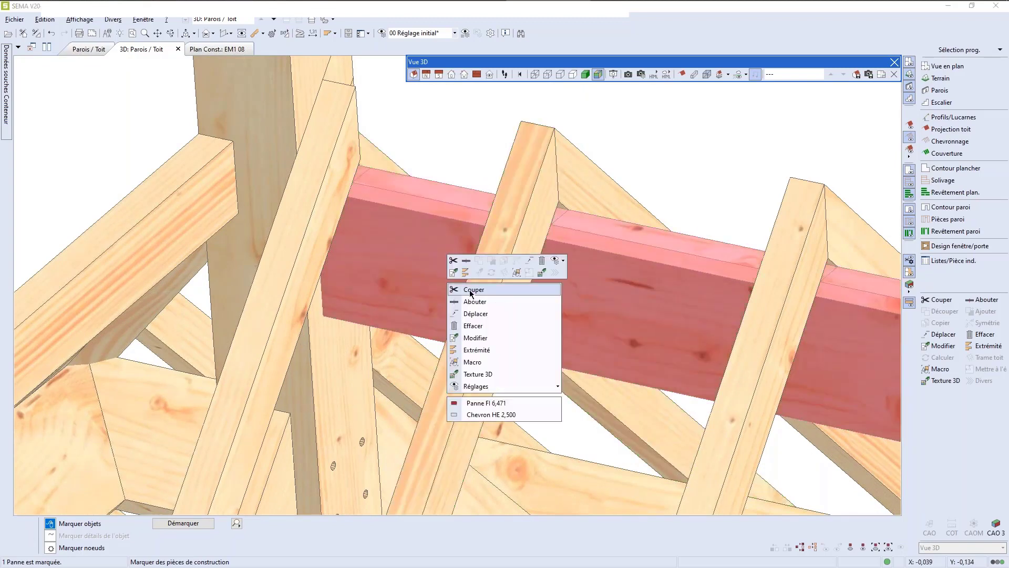
left_click(476, 293)
left_click(495, 301)
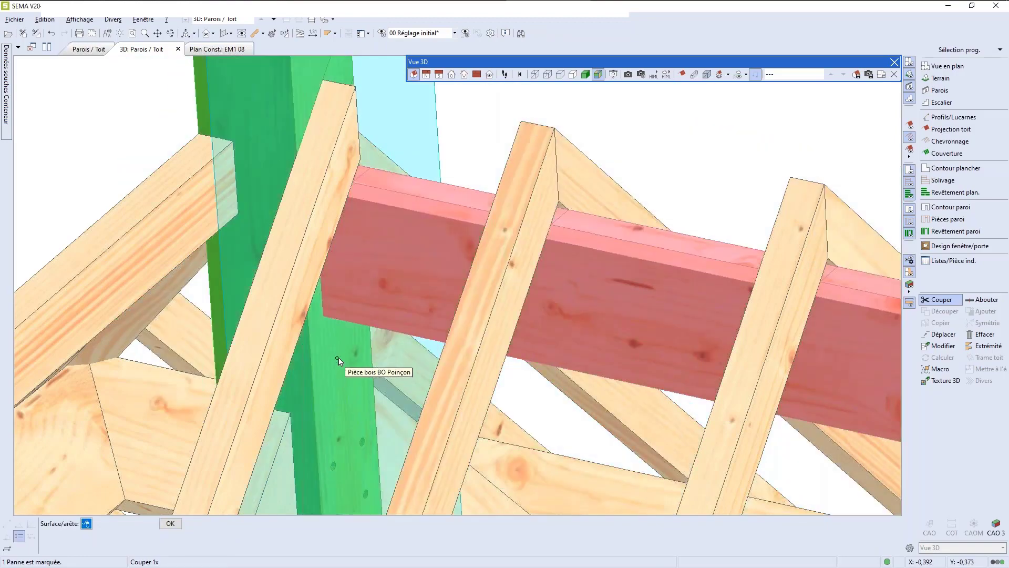
left_click(348, 374)
Start a Couper plusieurs fois on the king post, taking the top face of the chevron beside the ridge as first cutting plane.
middle_click_drag(642, 414, 366, 241)
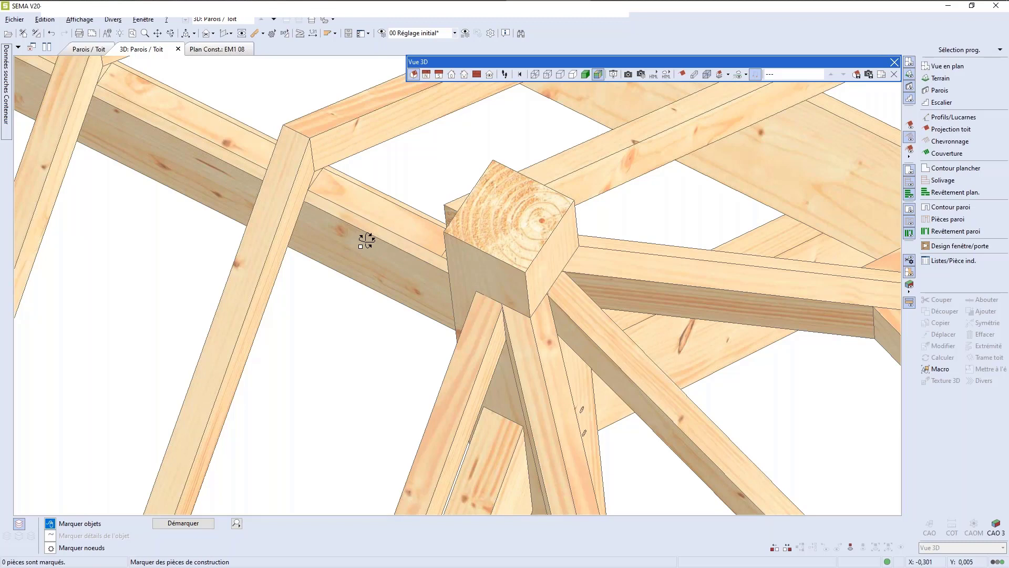
middle_click_drag(484, 118, 500, 181)
left_click(498, 188)
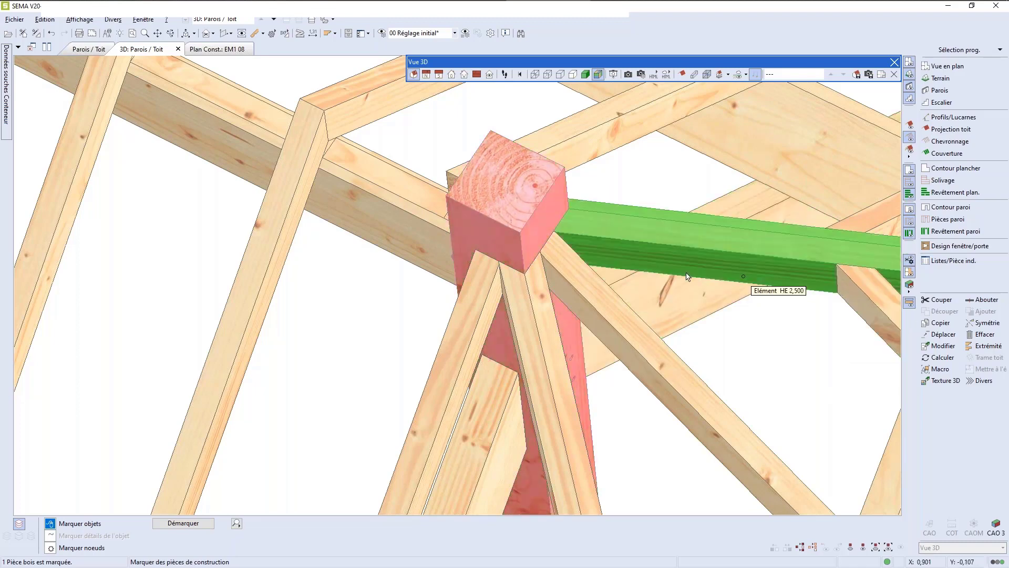
right_click(512, 181)
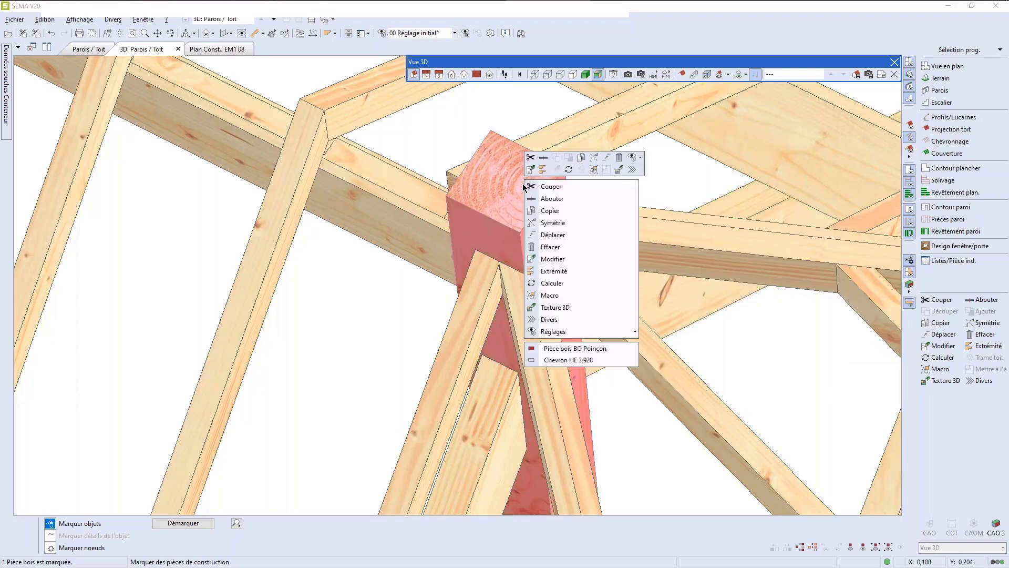
left_click(550, 187)
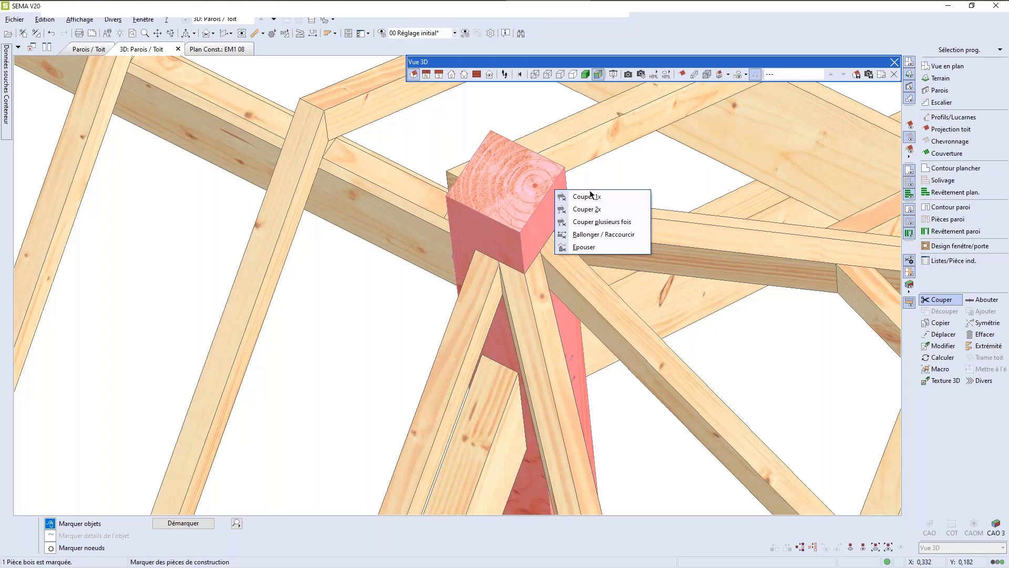
left_click(618, 221)
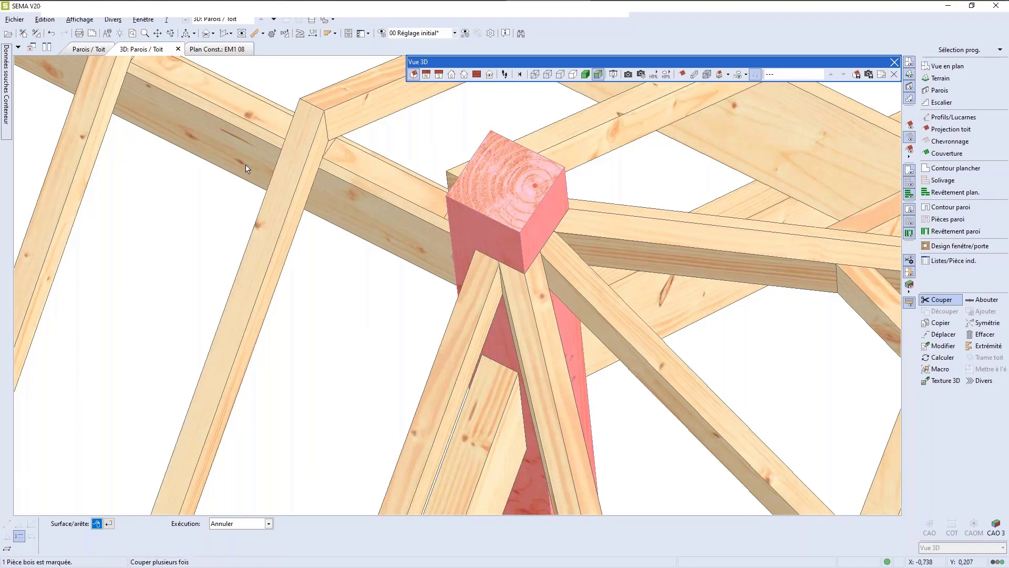
left_click(277, 209)
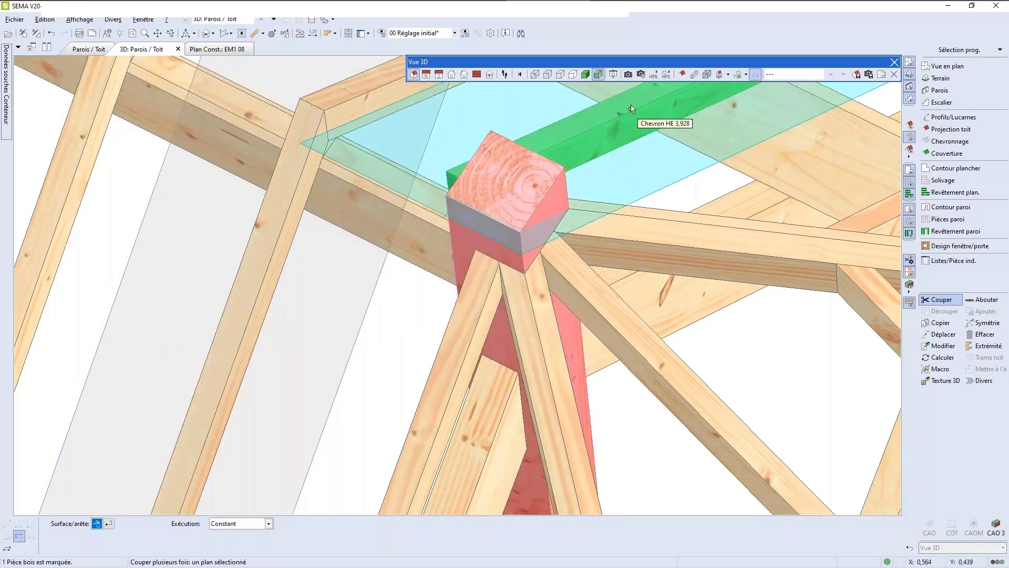
Add the top faces of chevron HE 3,928 and the hip-side chevron HE 2,500 as further cutting planes and finish the plane selection.
scroll(634, 117, "down", 2)
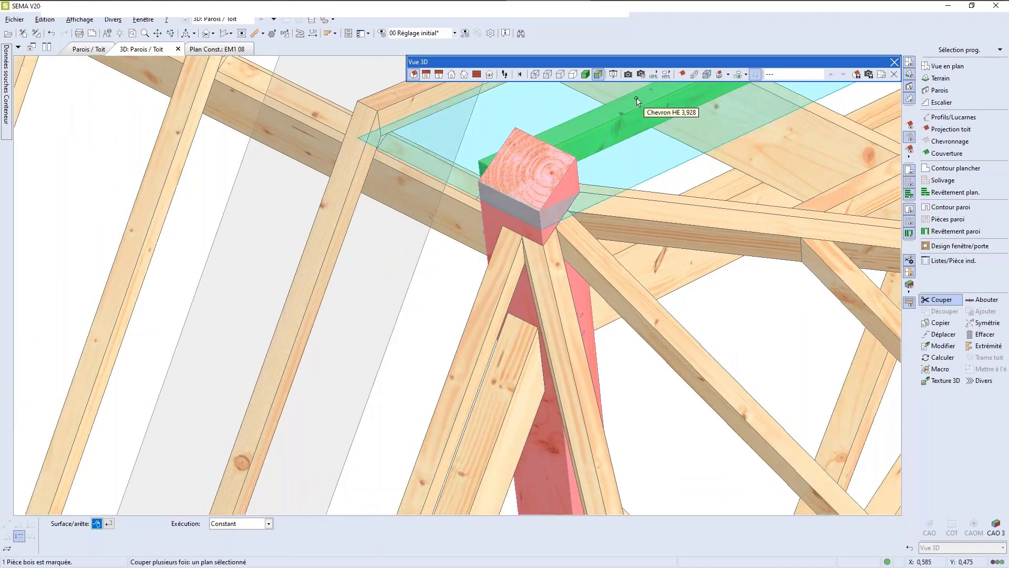
scroll(638, 102, "up", 2)
scroll(637, 100, "down", 1)
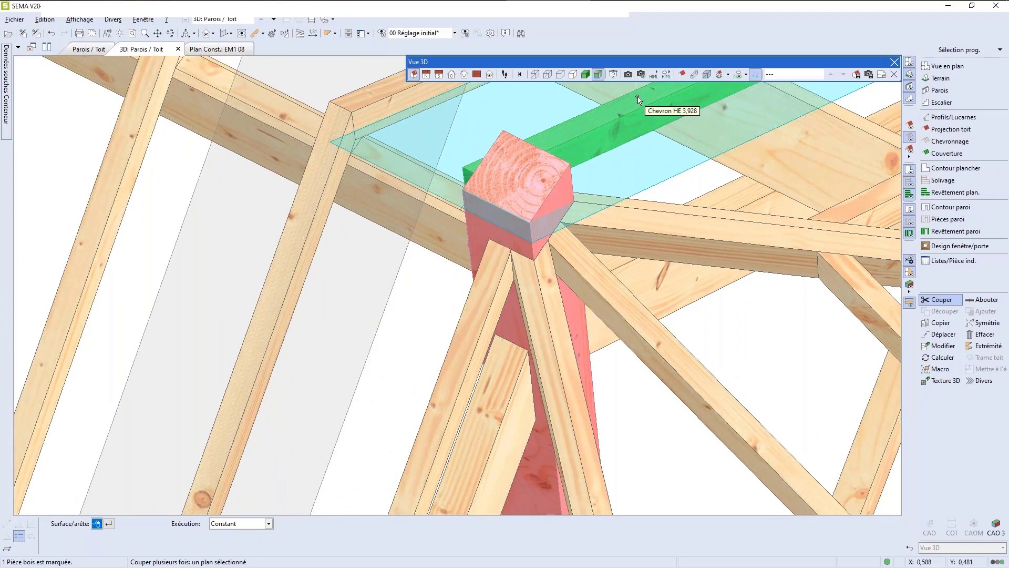
left_click(638, 100)
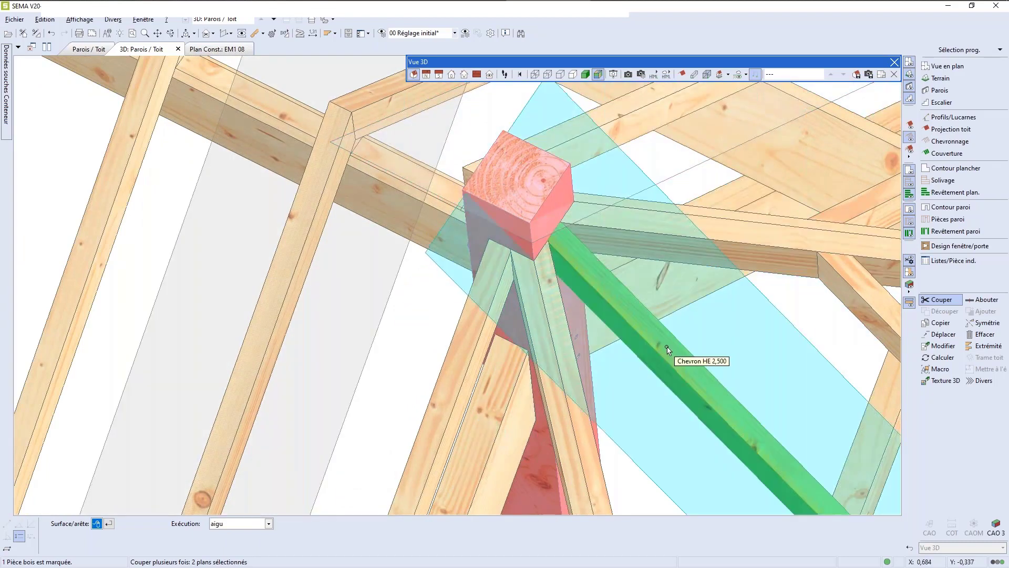
left_click(667, 350)
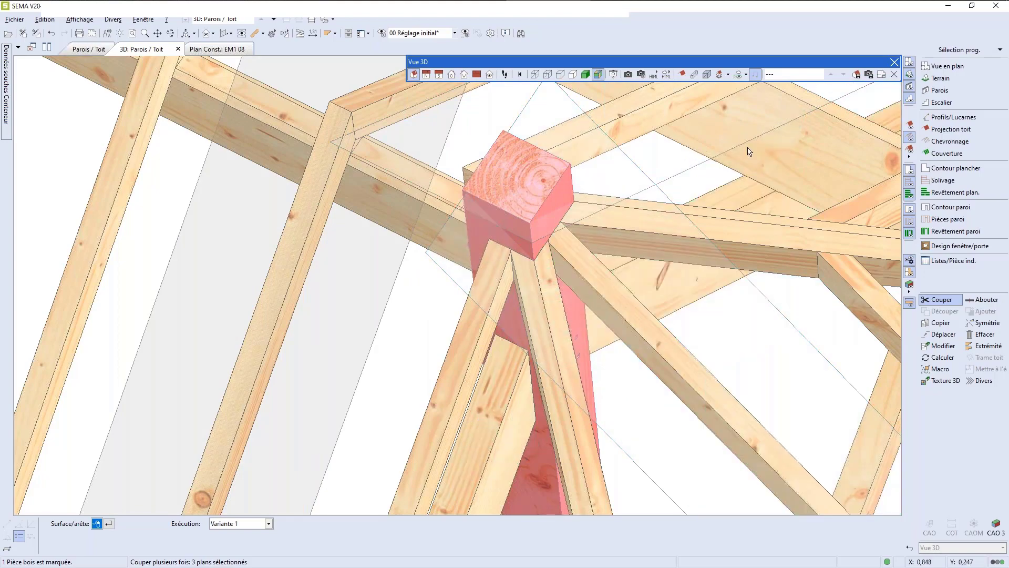
scroll(350, 295, "down", 6)
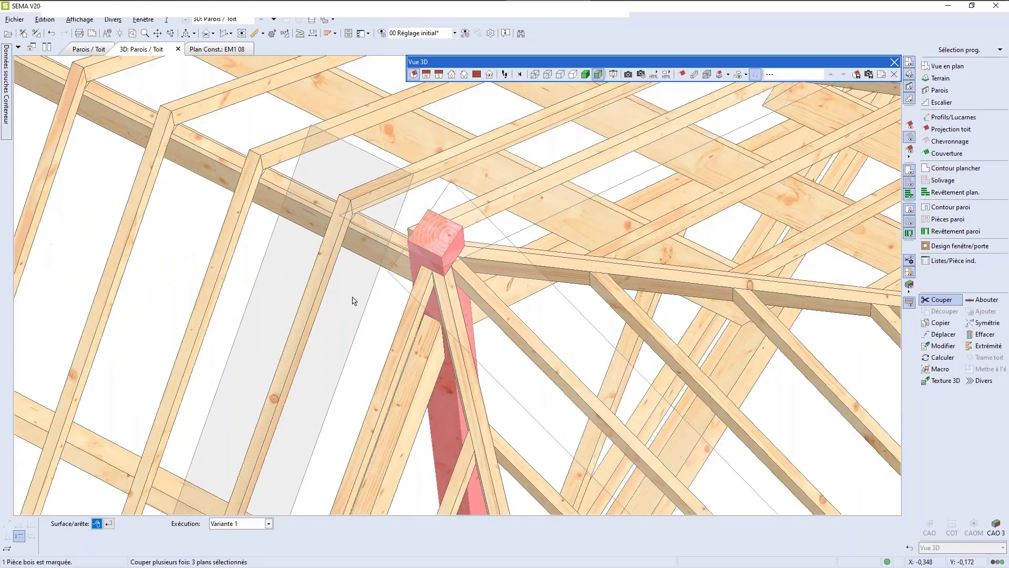
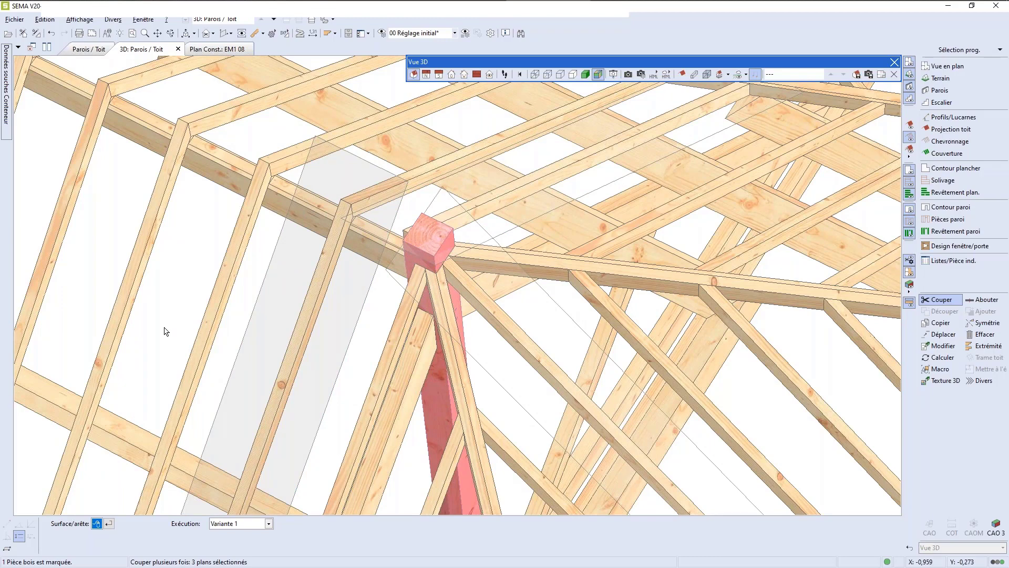
key("Return")
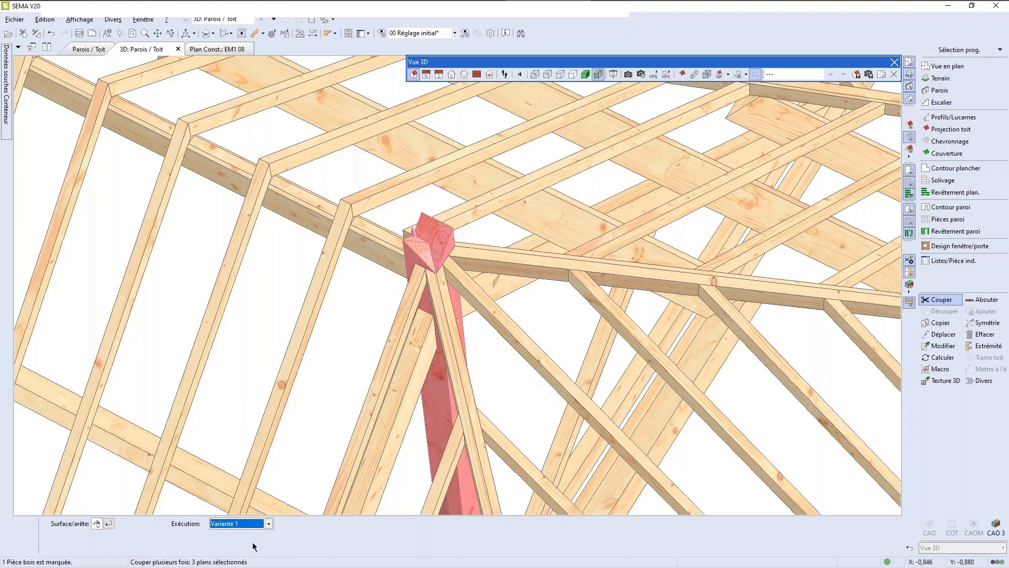
Compare the Exécution variants for the king post head and apply the multiple cut with Variante 8.
left_click(269, 523)
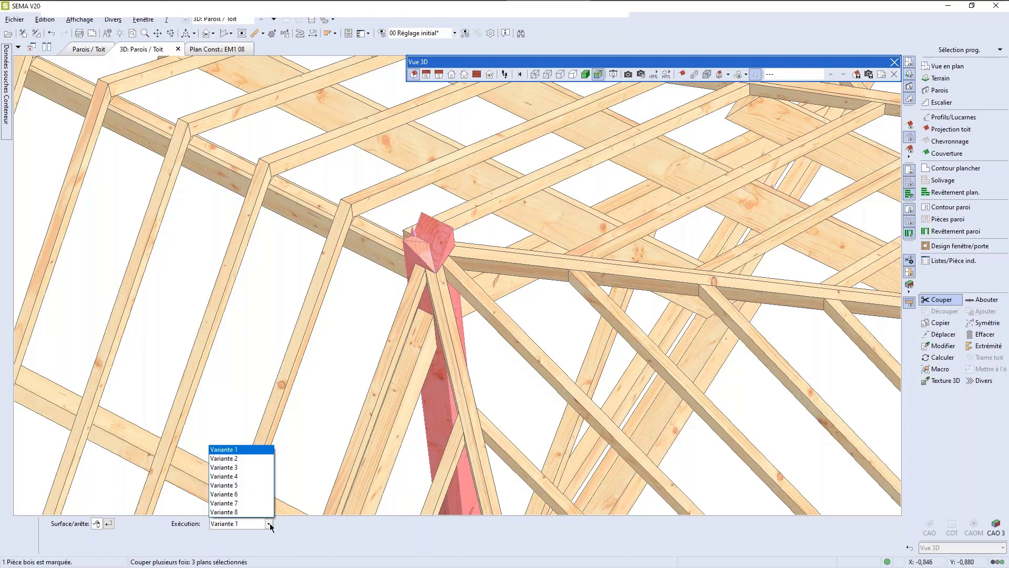
left_click(269, 524)
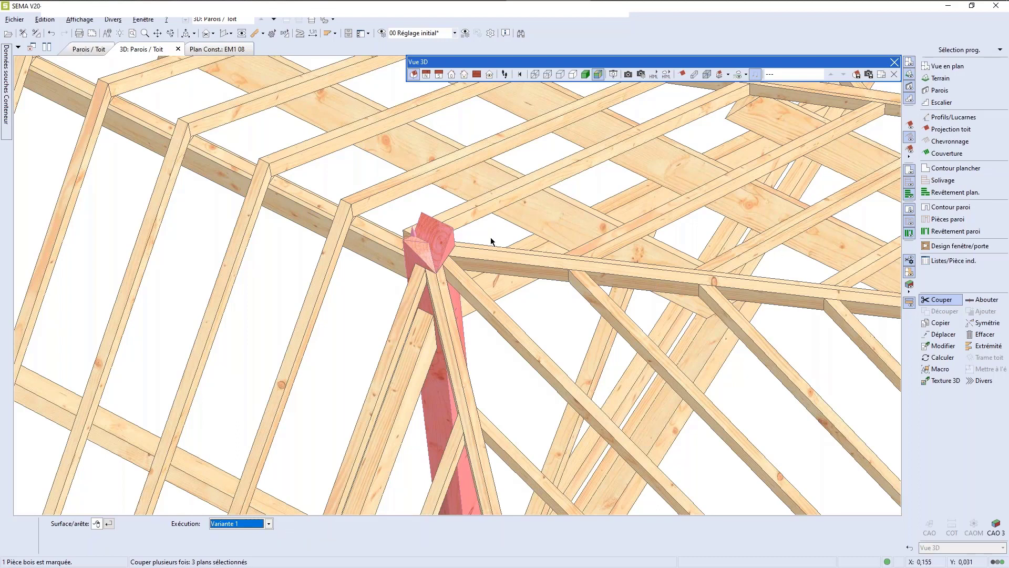
scroll(491, 242, "up", 2)
scroll(315, 234, "up", 2)
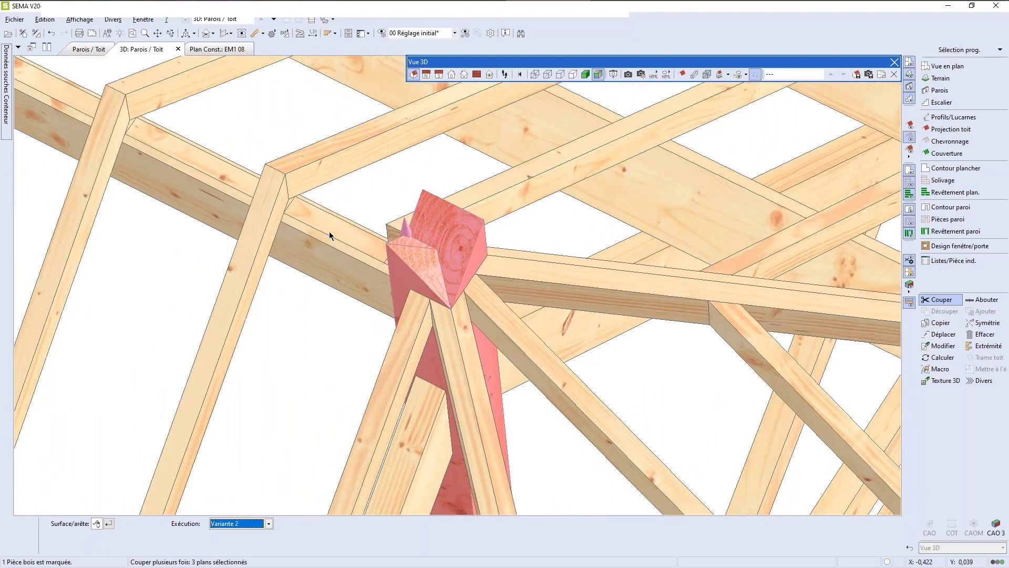
key("Down")
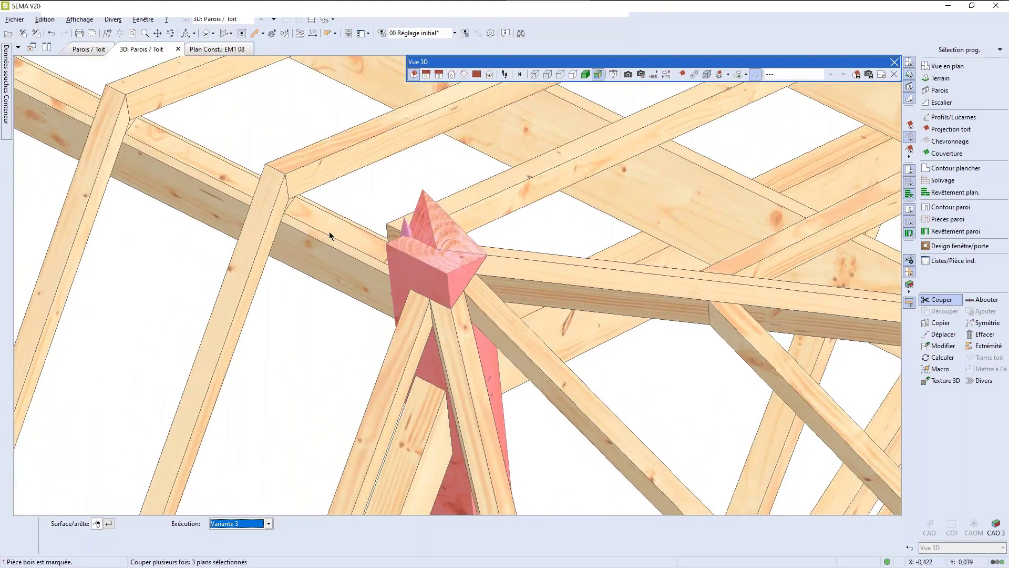
key("Down")
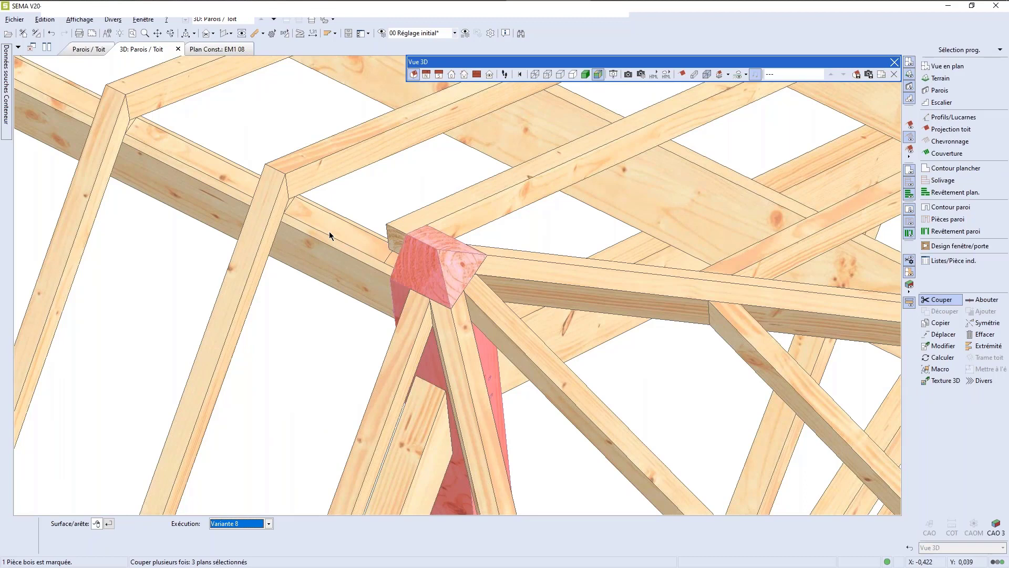
scroll(450, 256, "up", 3)
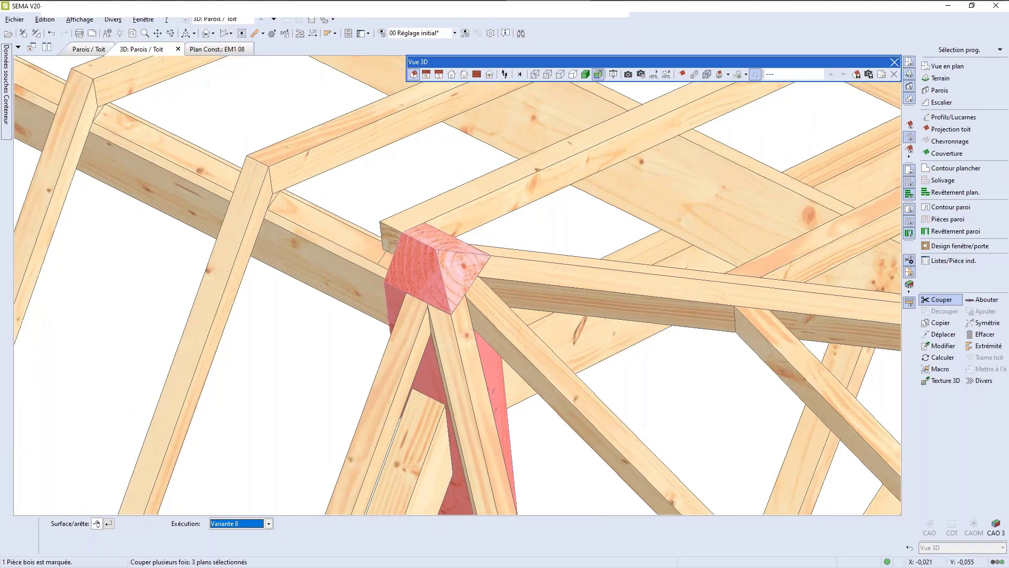
left_click(170, 33)
left_click_drag(446, 239, 548, 257)
right_click(548, 256)
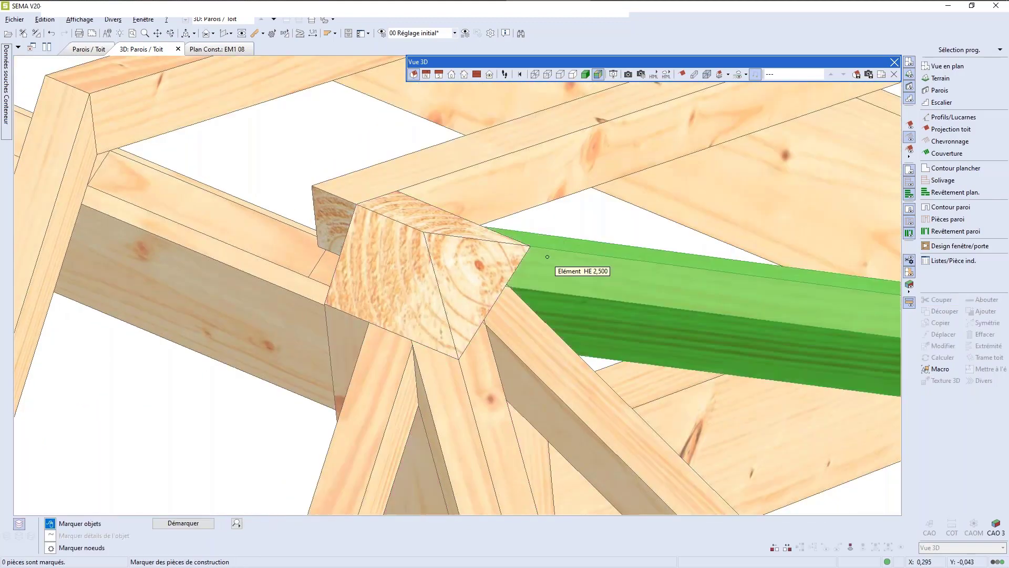
Review the complete roof in 3D, the EM1 08 construction plan and the Parois / Toit plan view.
scroll(524, 254, "down", 3)
scroll(524, 258, "down", 5)
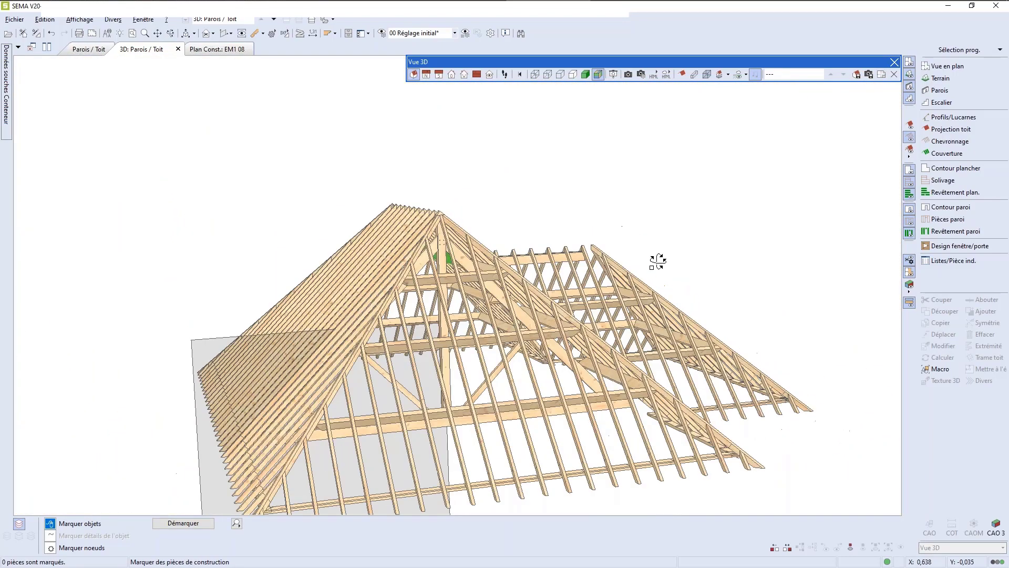
left_click_drag(657, 261, 107, 79)
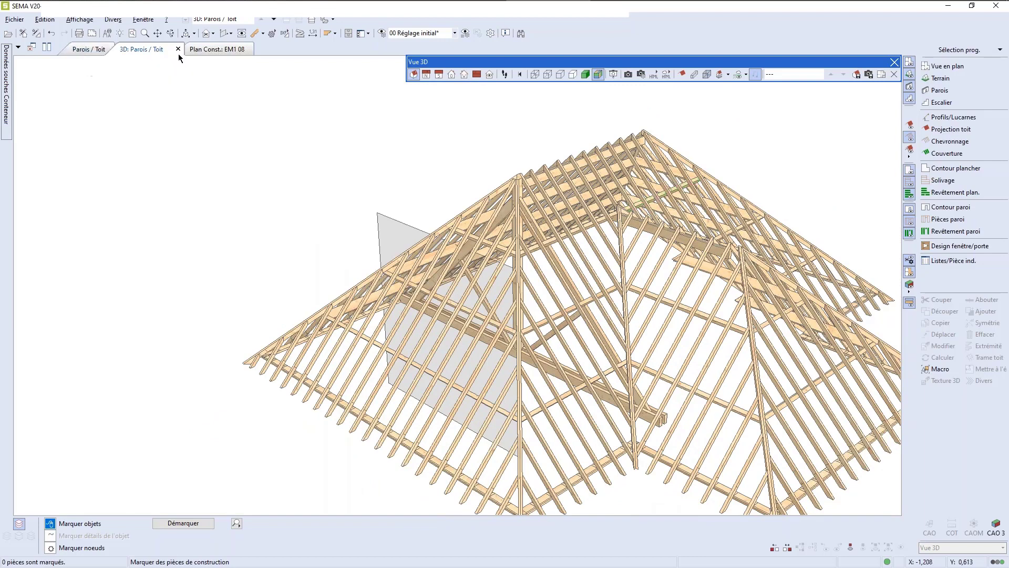
left_click(213, 53)
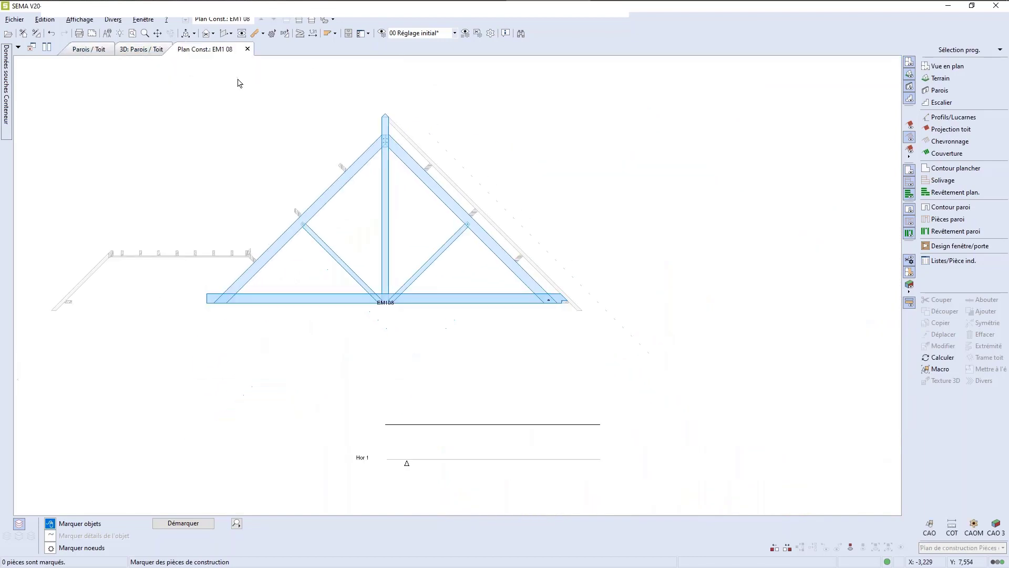
left_click(88, 50)
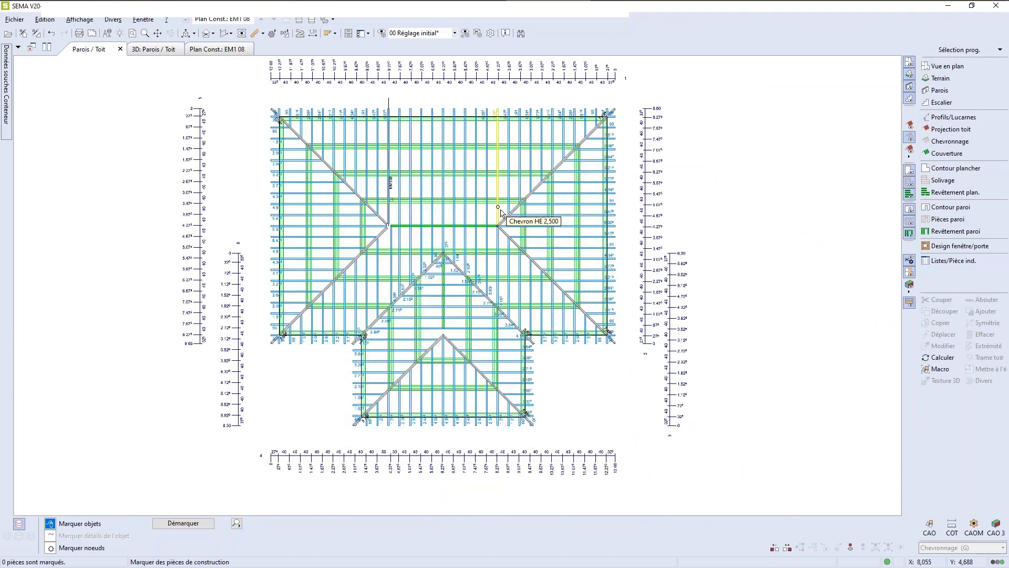
scroll(333, 244, "up", 8)
scroll(413, 225, "down", 7)
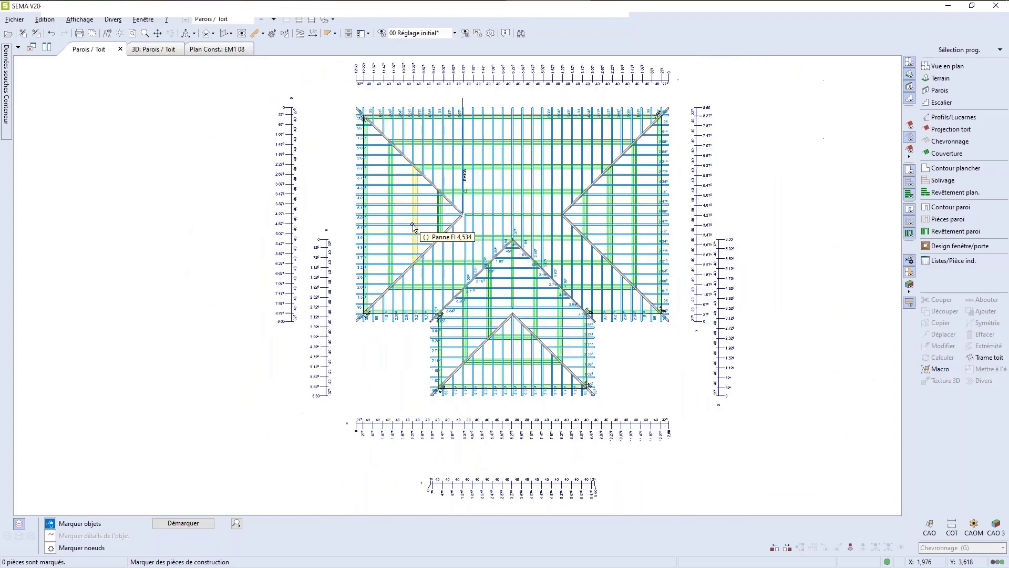
Locate the EM108 marker in the Parois / Toit plan and close the open EM1 08 construction plan.
scroll(461, 218, "up", 6)
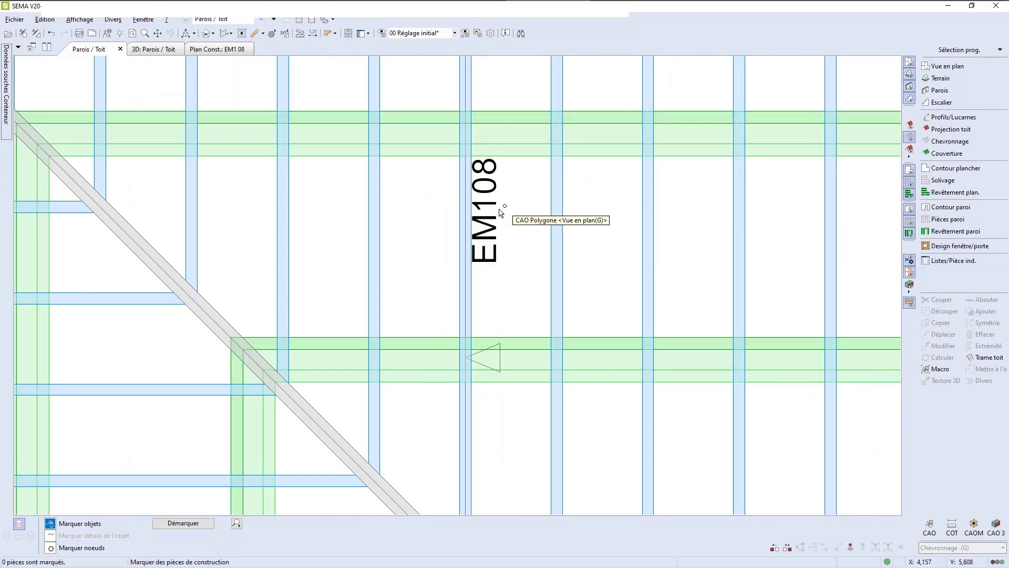
scroll(514, 239, "down", 5)
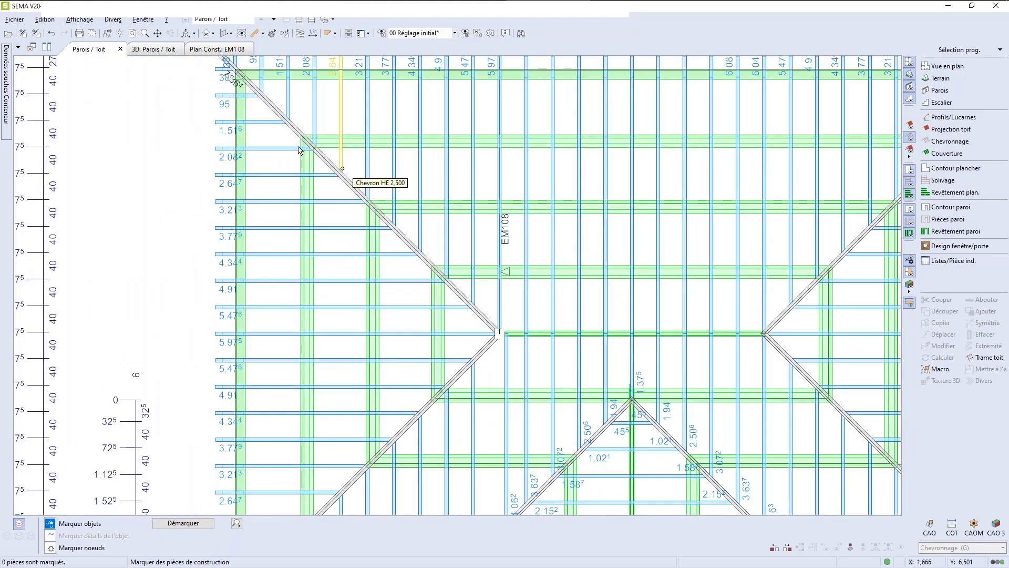
left_click(238, 50)
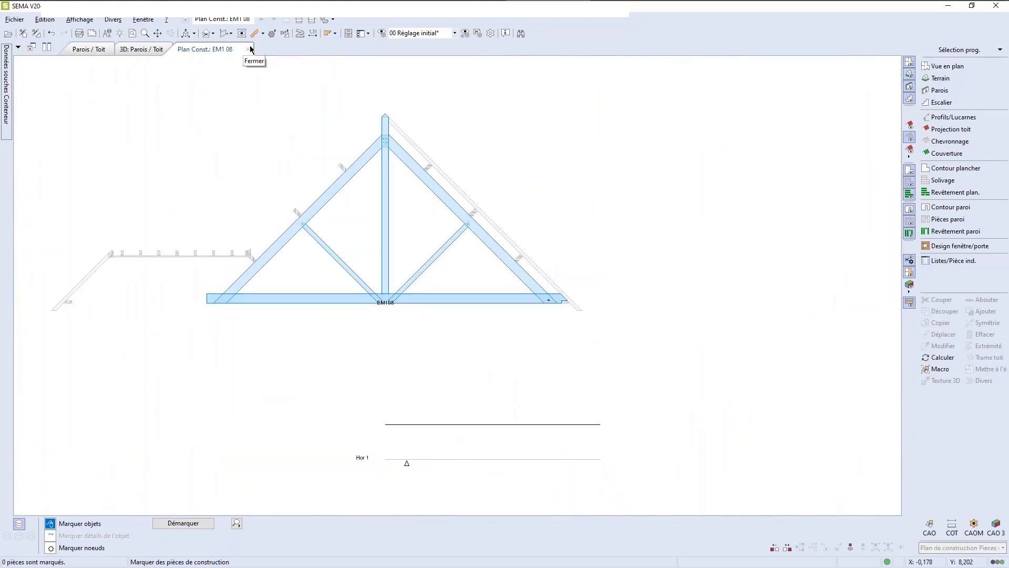
left_click(248, 49)
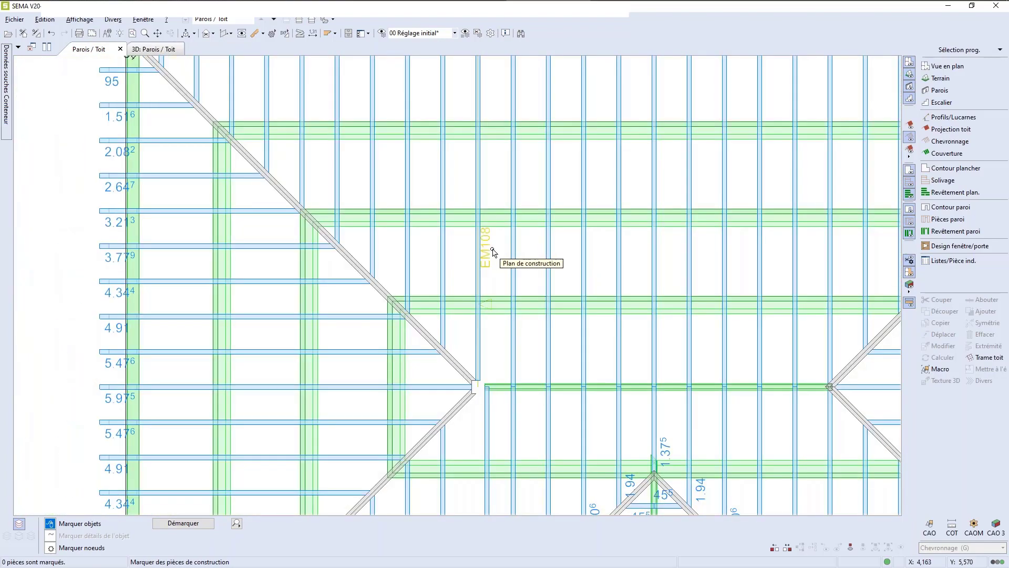
scroll(492, 247, "up", 3)
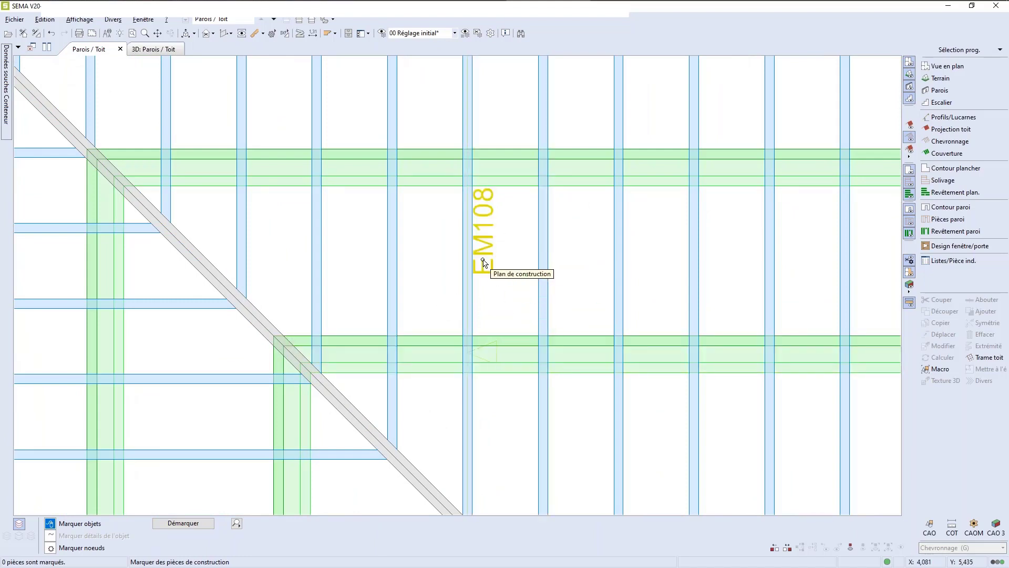
scroll(461, 293, "down", 2)
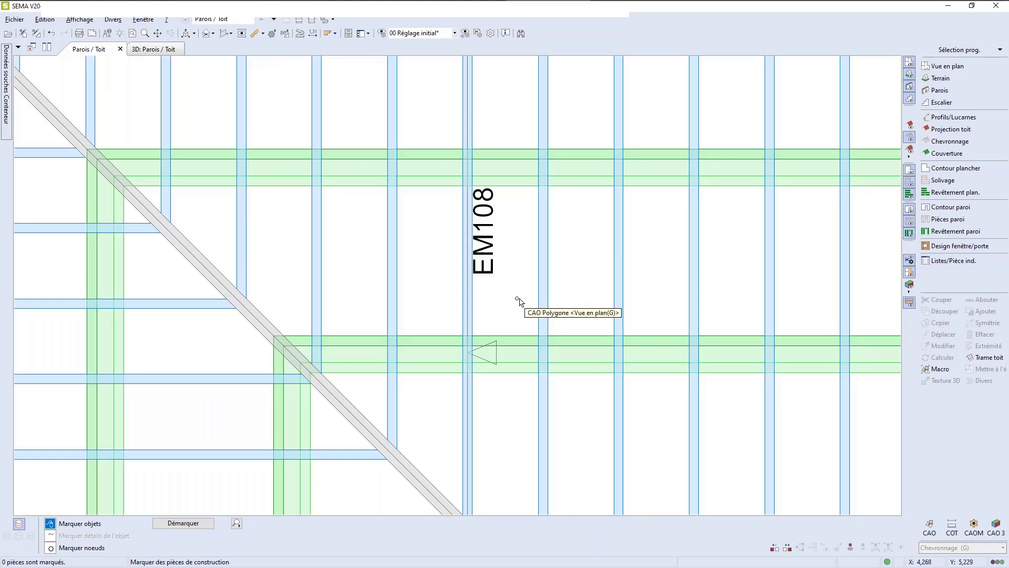
Open the EM1 08 construction plan from its marker in the roof plan and inspect the truss elevation.
left_click(485, 256)
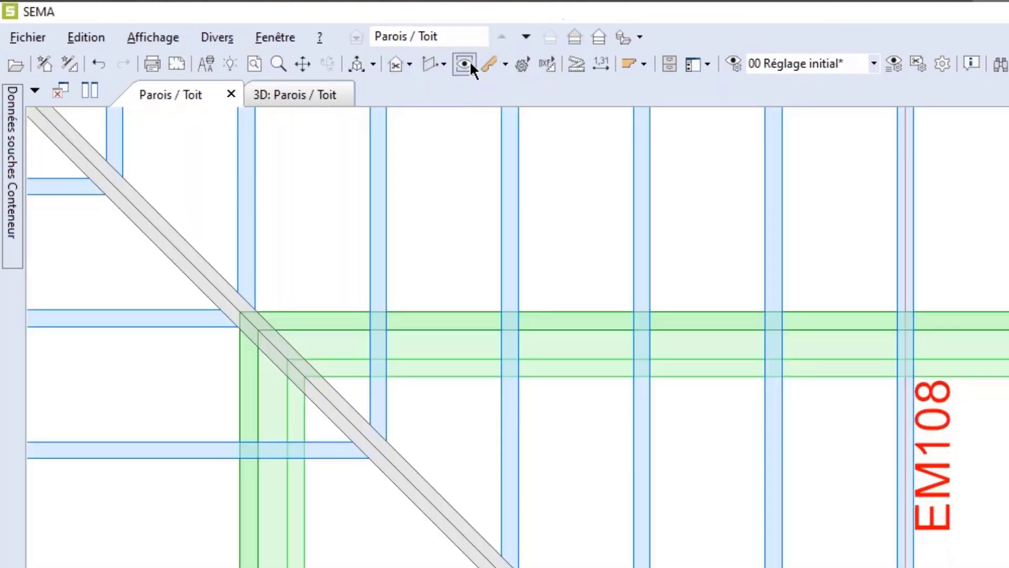
left_click(467, 63)
scroll(387, 437, "down", 2)
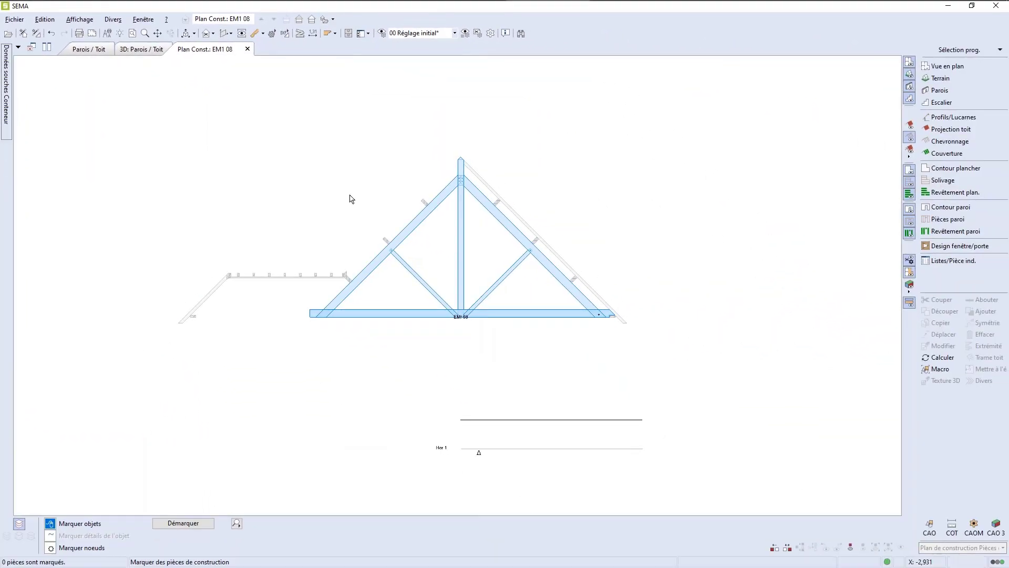
scroll(460, 257, "up", 7)
scroll(576, 421, "down", 3)
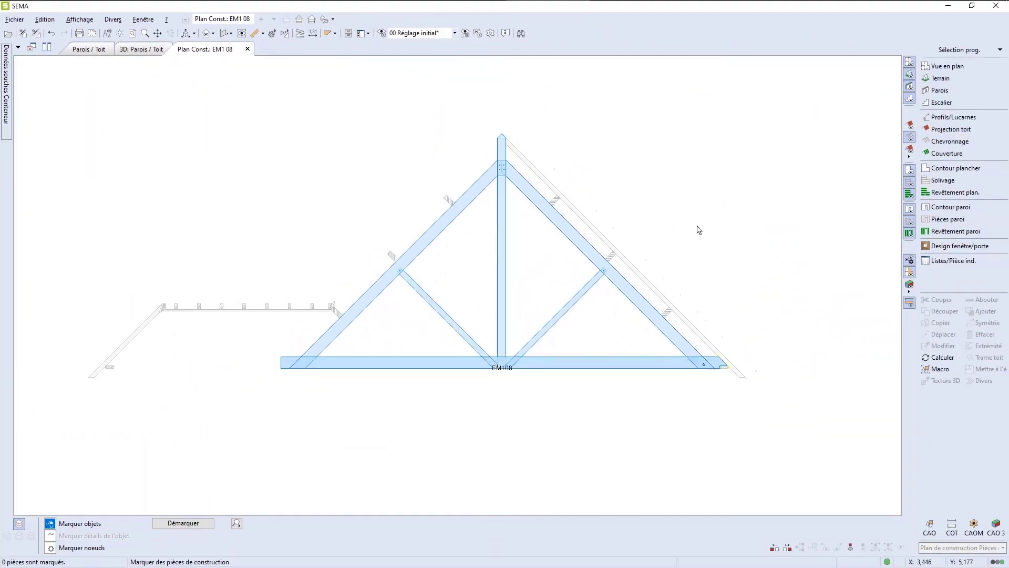
scroll(691, 227, "up", 3)
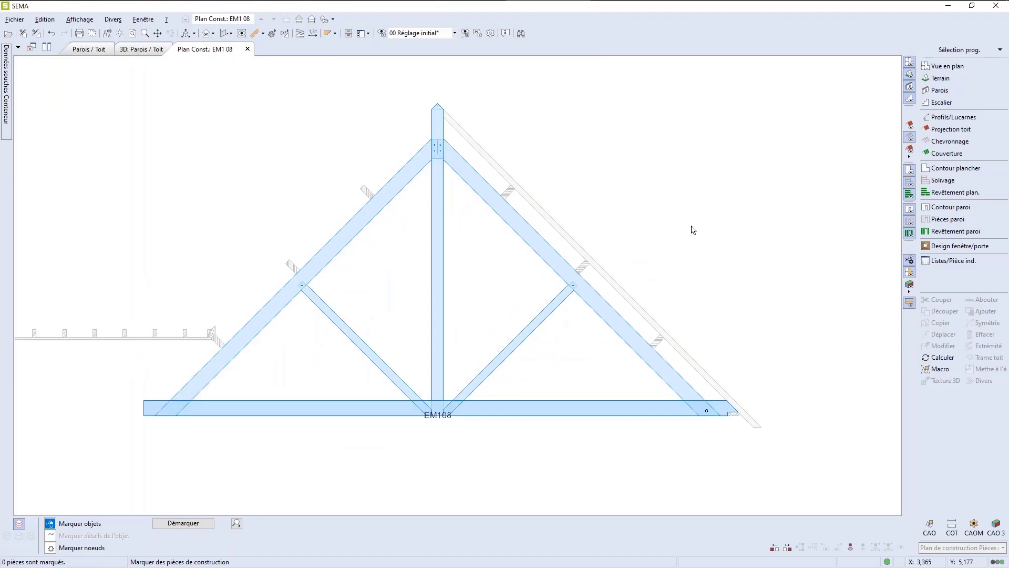
scroll(691, 228, "down", 2)
scroll(528, 189, "up", 3)
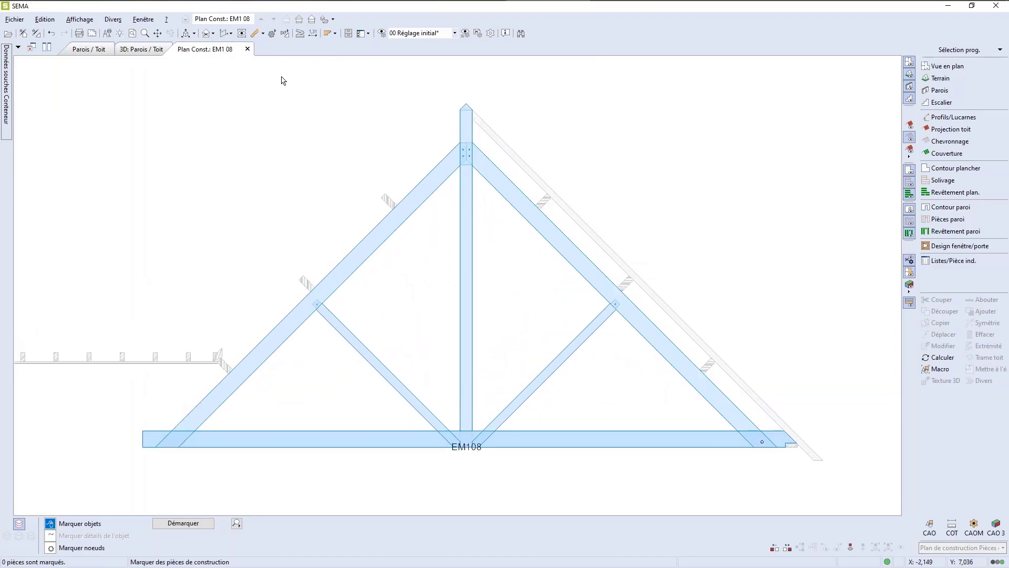
Close the truss elevation and reopen it from the EM108 marker in the Parois / Toit plan.
left_click(247, 49)
scroll(472, 389, "down", 3)
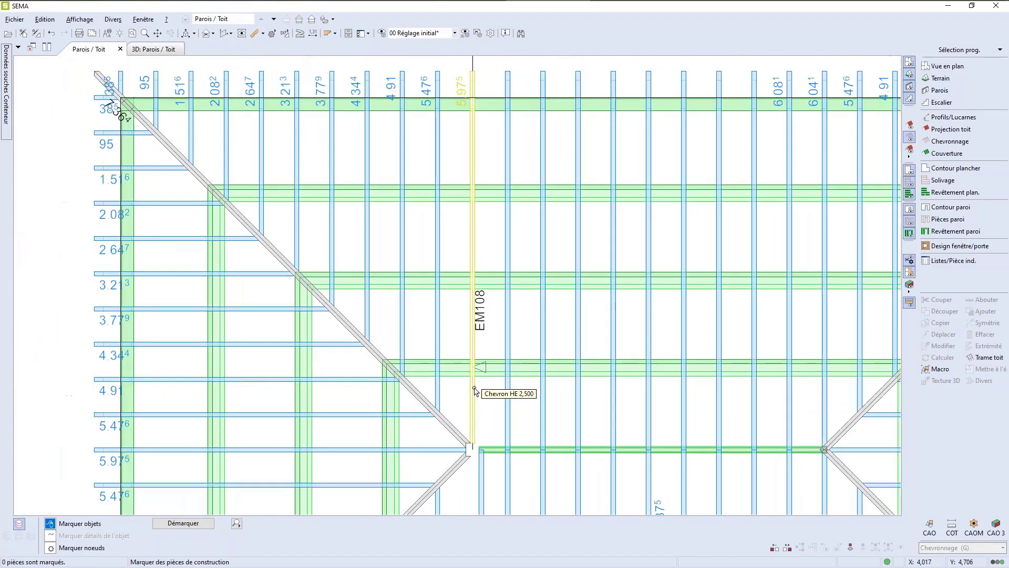
scroll(483, 436, "up", 4)
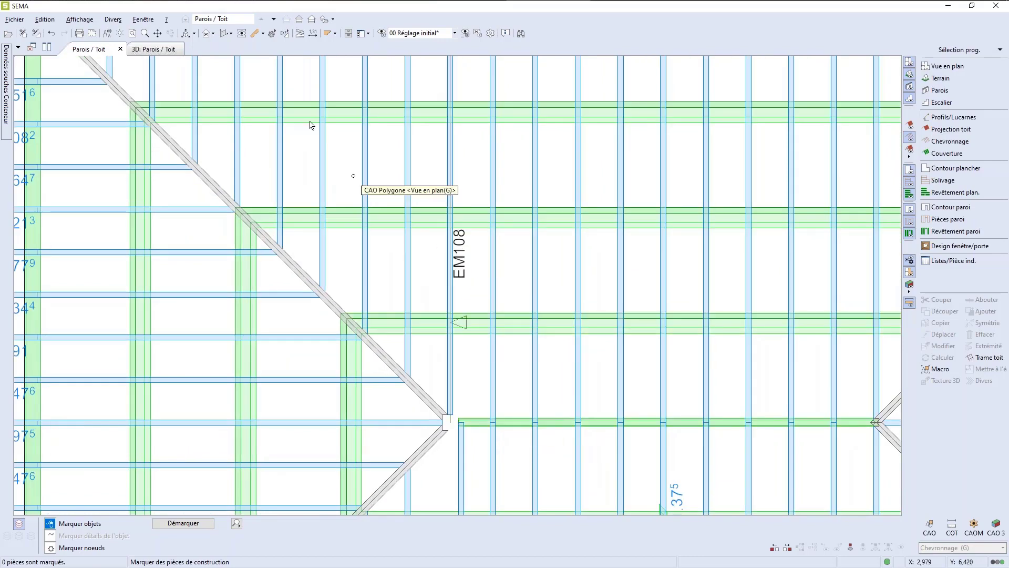
left_click(463, 251)
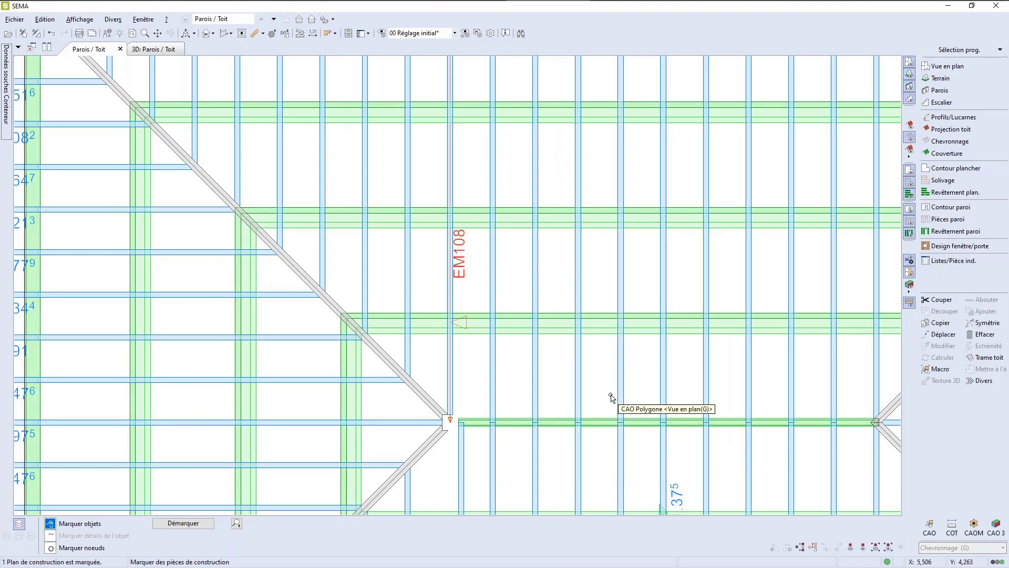
key("F4")
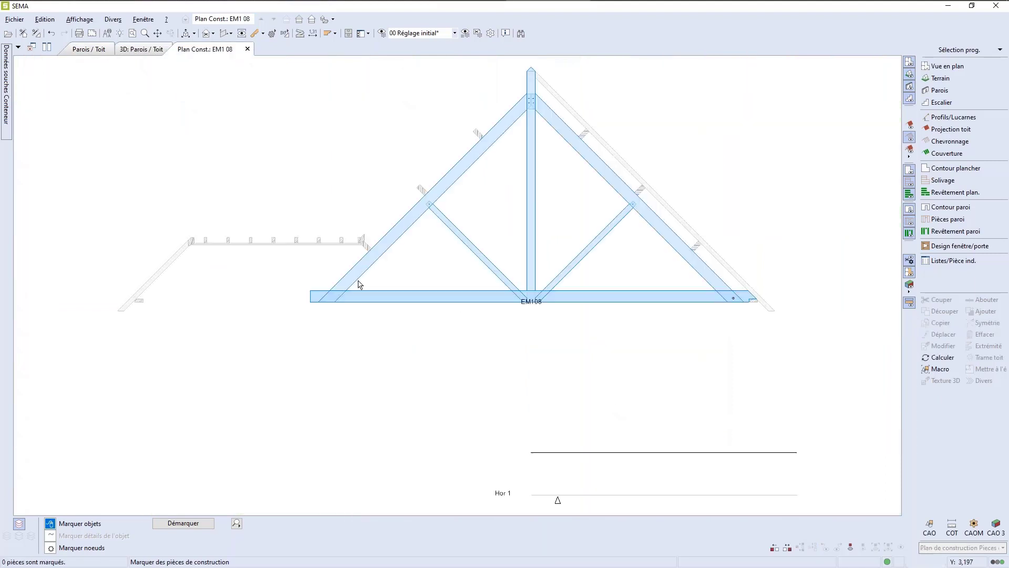
Turn on the Longueur values for the Pièces bois of the construction plan in the display settings and check the member labels.
left_click(428, 199)
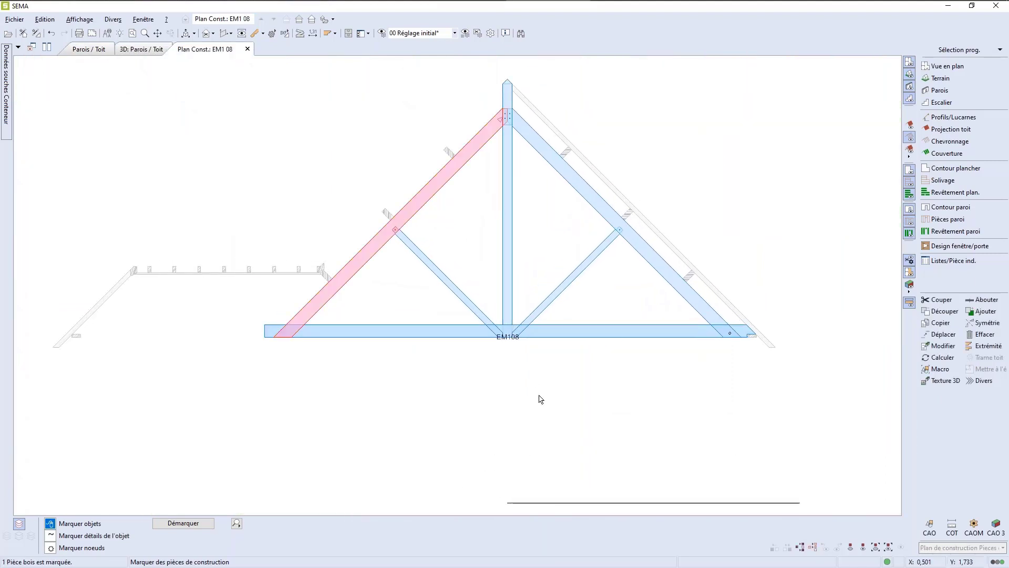
key("F6")
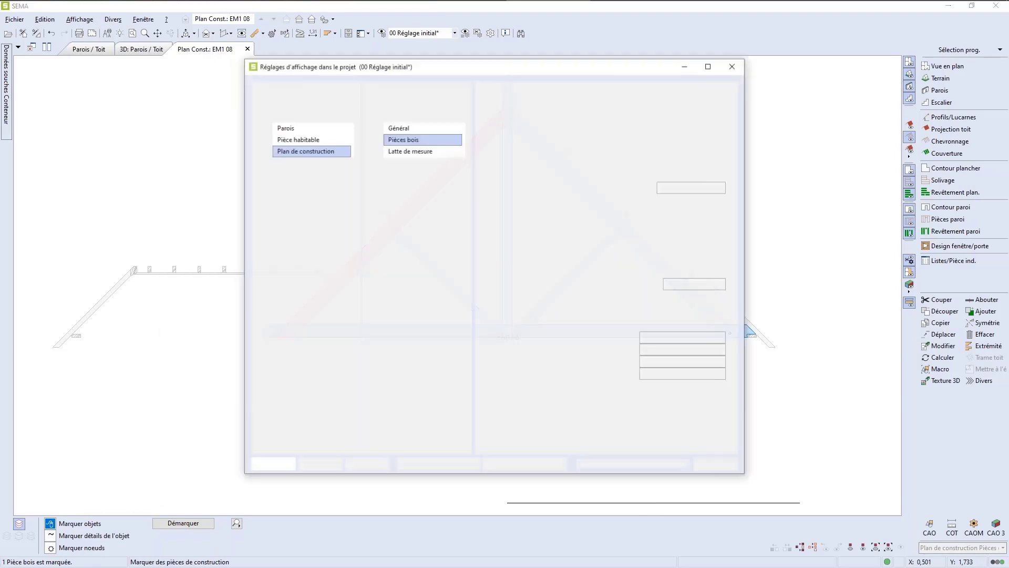
left_click(497, 238)
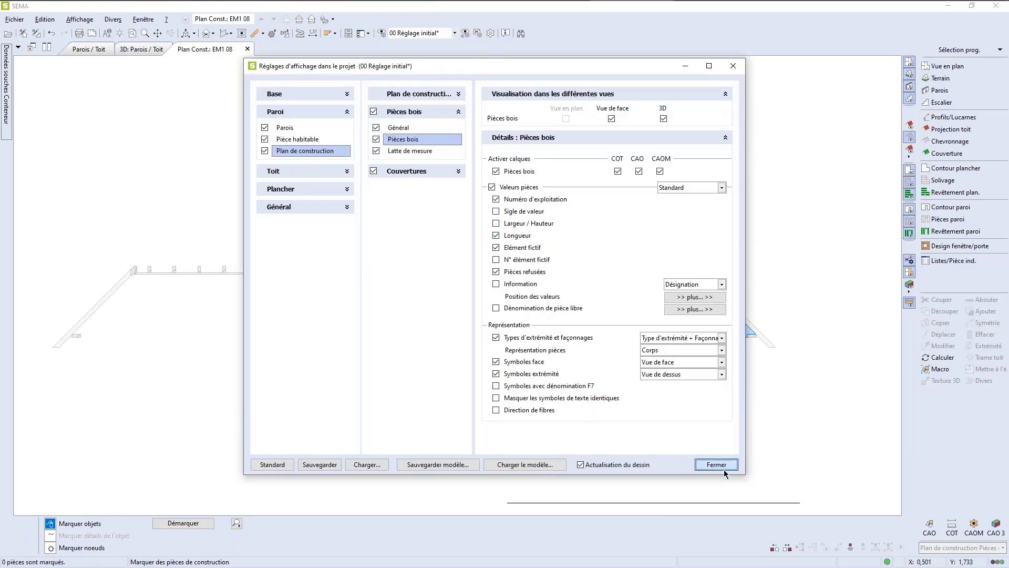
left_click(724, 468)
scroll(182, 392, "up", 1)
scroll(304, 367, "up", 2)
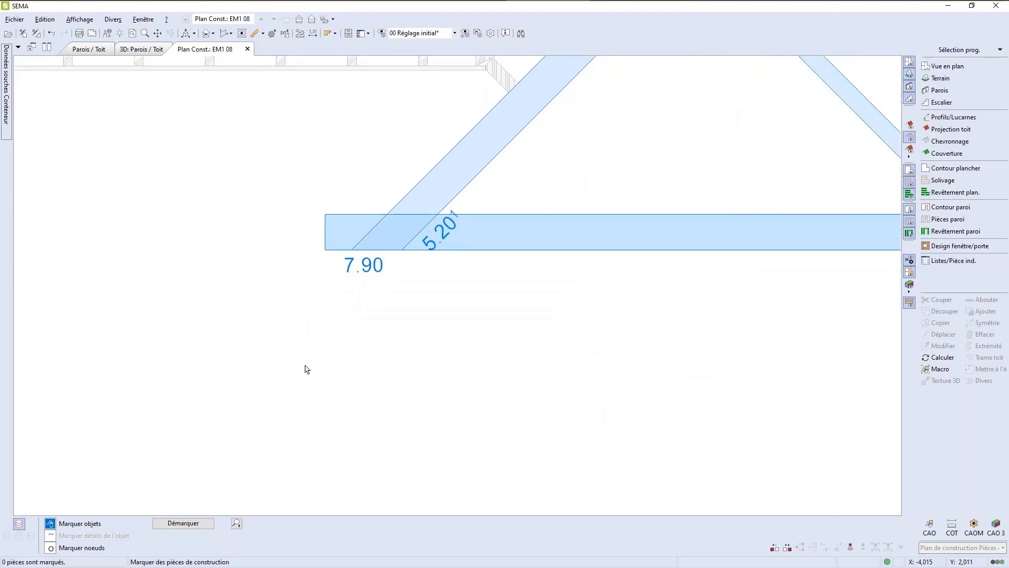
scroll(307, 369, "down", 3)
Return to the Parois / Toit plan view and examine the whole roof framing and the area around EM108.
left_click(88, 49)
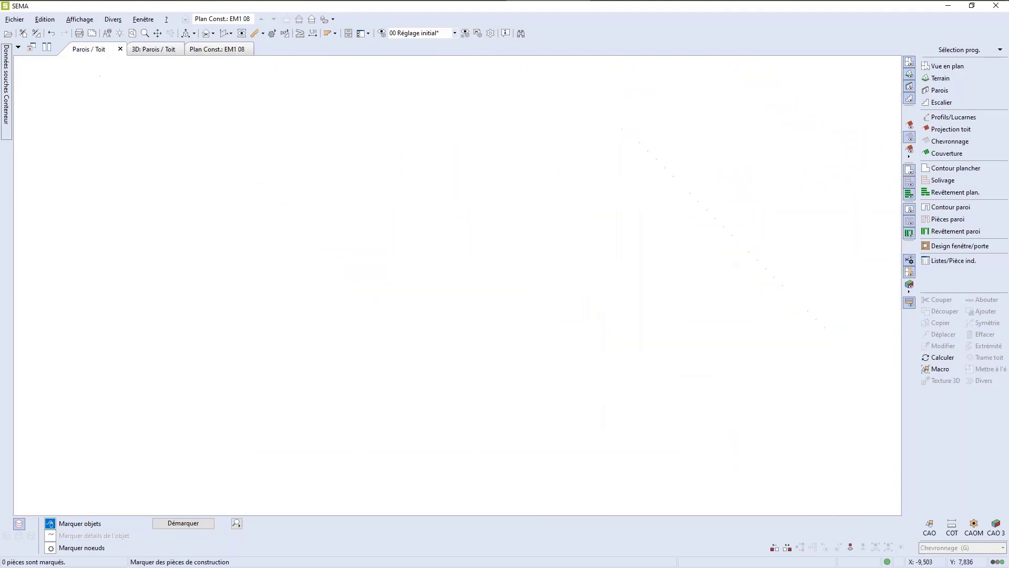
scroll(404, 257, "down", 5)
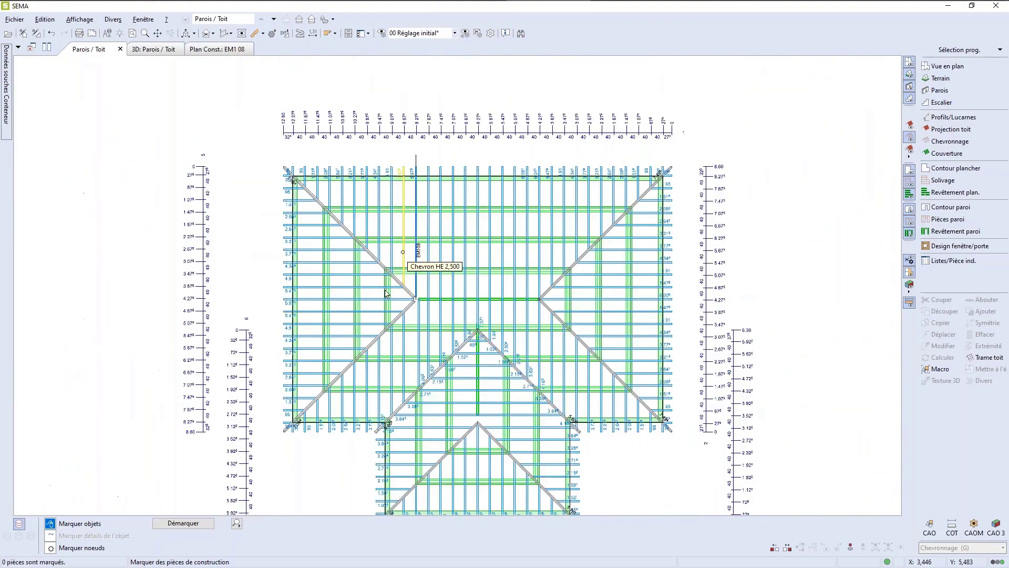
scroll(405, 266, "up", 1)
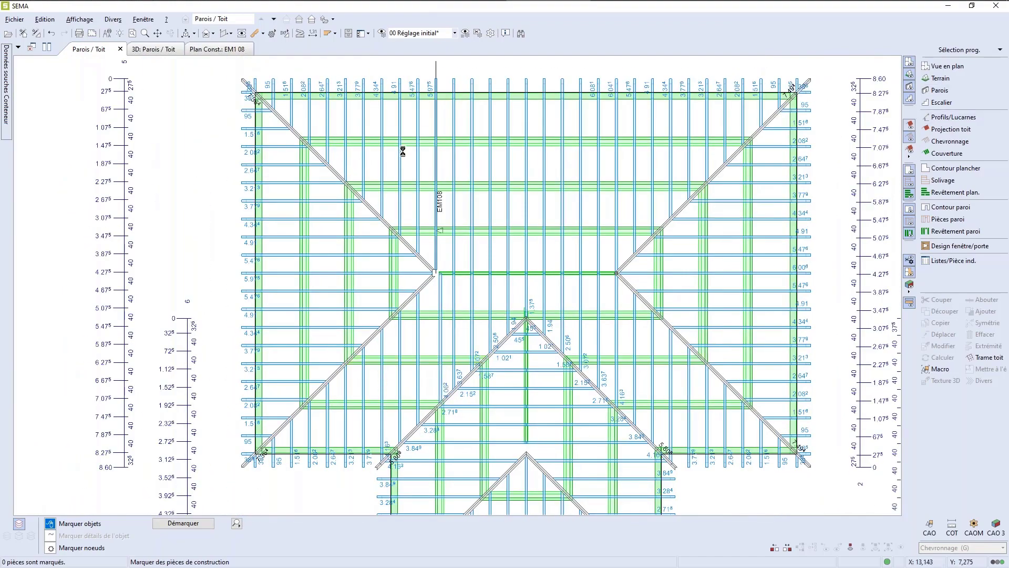
scroll(402, 151, "up", 5)
scroll(439, 172, "down", 5)
scroll(775, 348, "up", 1)
scroll(777, 349, "down", 2)
scroll(864, 433, "up", 1)
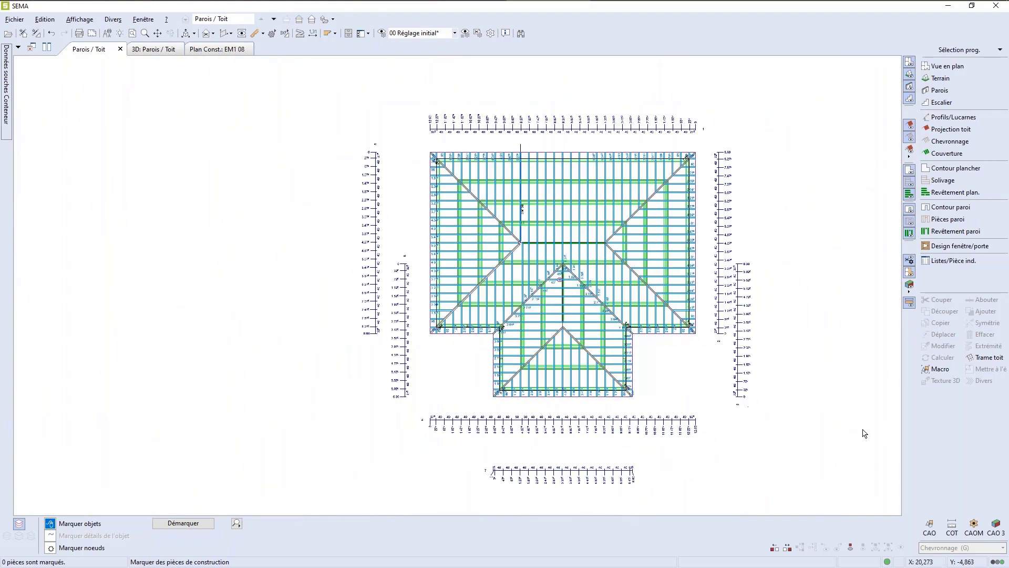
scroll(865, 433, "up", 1)
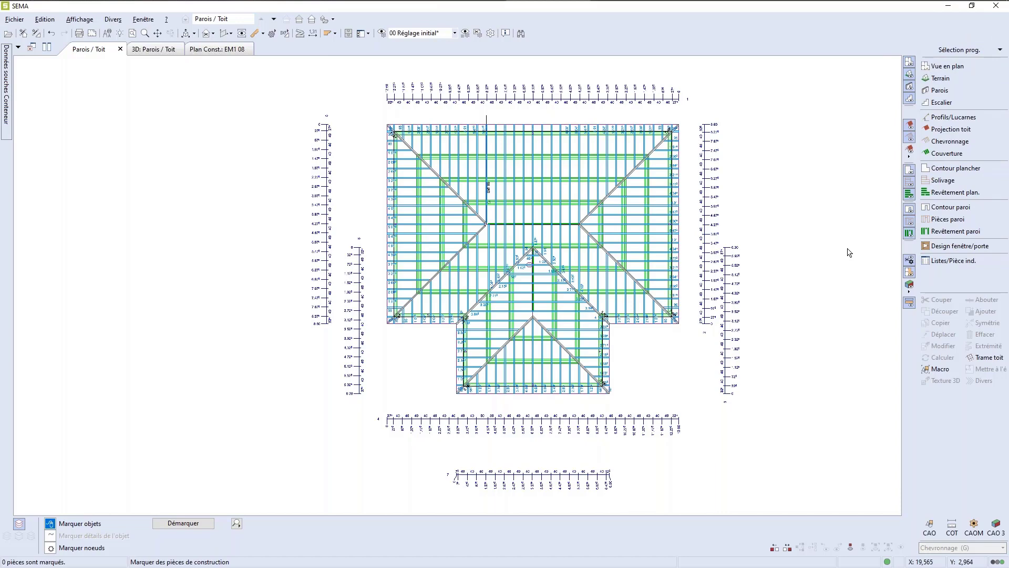
scroll(779, 214, "down", 1)
scroll(779, 214, "up", 2)
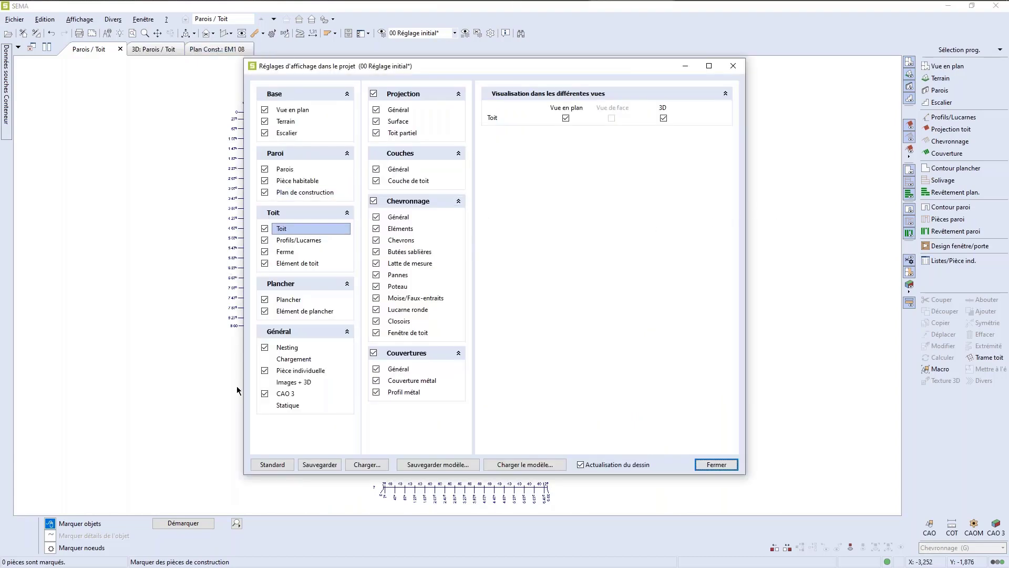
Enable Représentation vue en plan - Coupe horizontale in the general automatic section display settings, with Couleur set to Original.
left_click(290, 394)
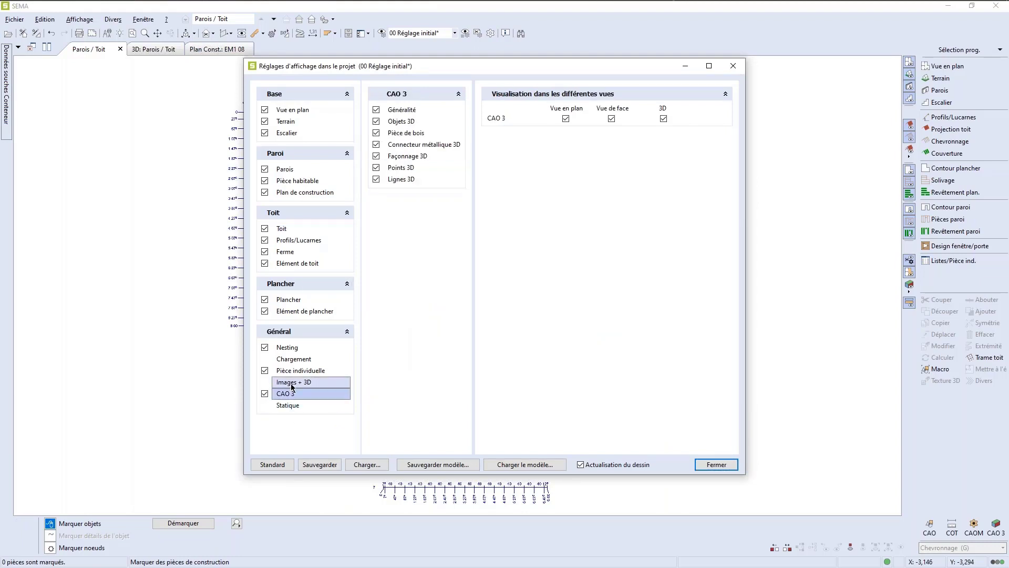
left_click(292, 386)
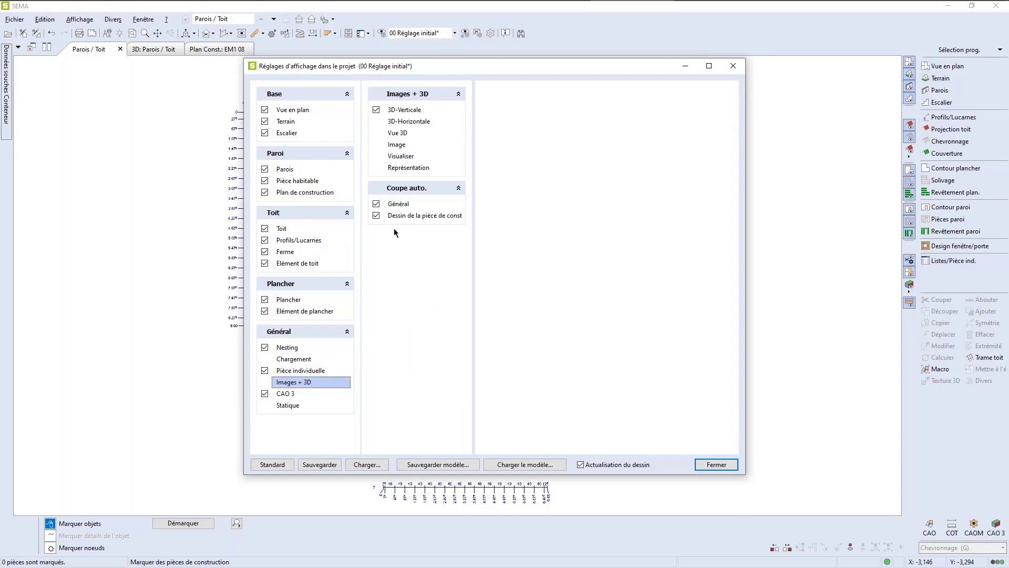
left_click(393, 203)
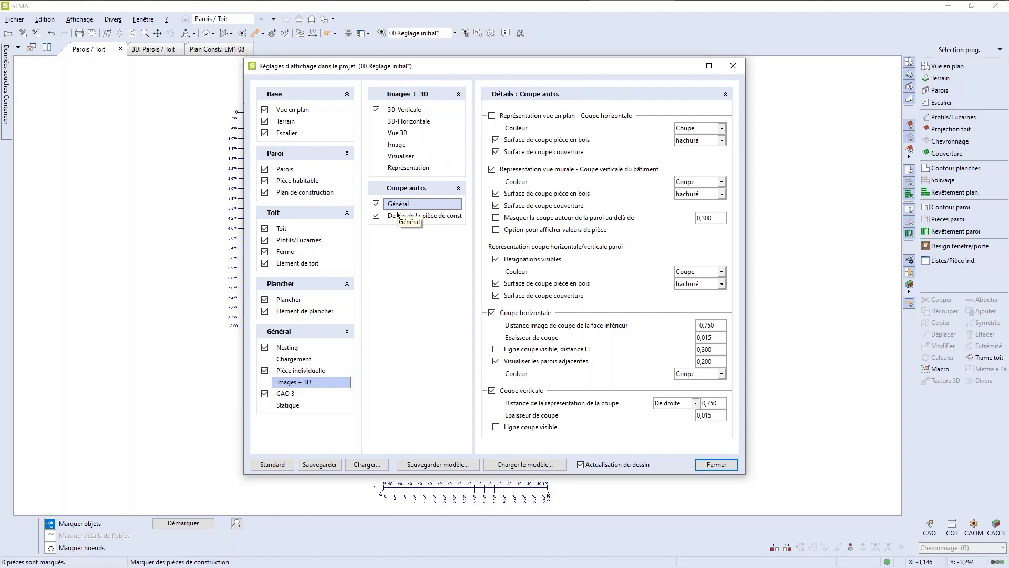
left_click(492, 116)
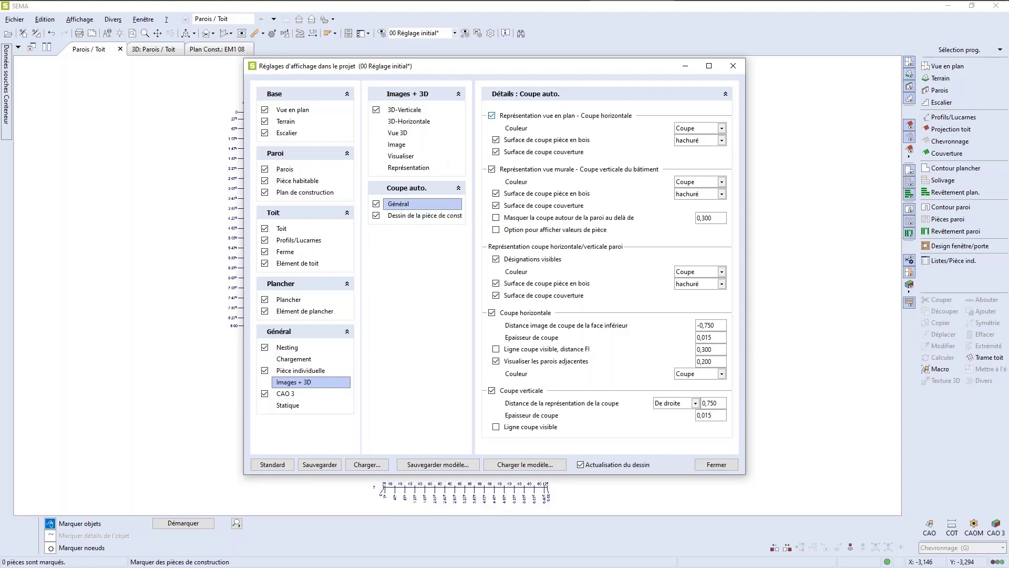
left_click(492, 116)
left_click(722, 129)
left_click(701, 144)
Save the display settings as 00 Réglage initial.F7 in both the project and the model profiles, and close the settings.
left_click(318, 466)
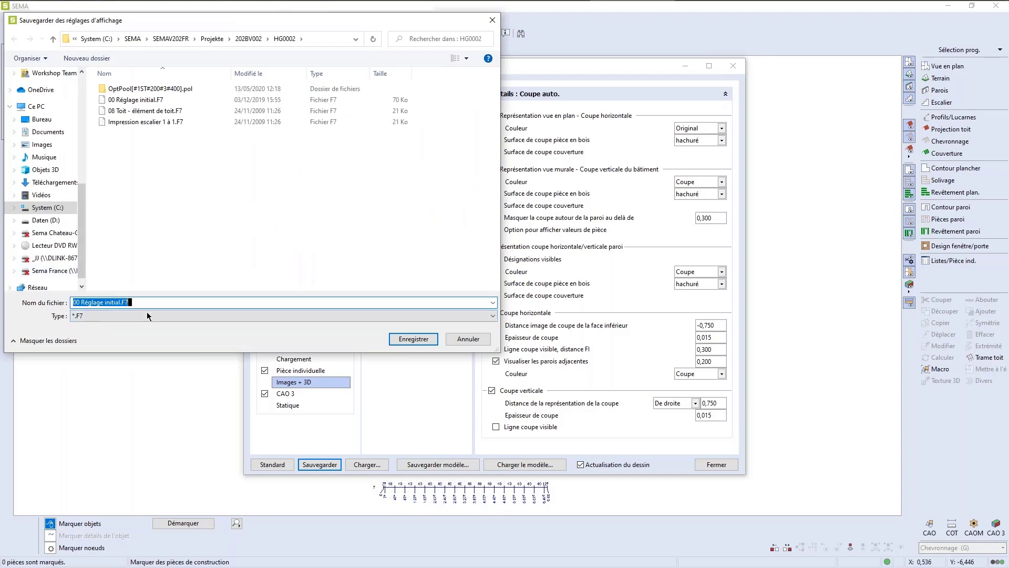
left_click(401, 339)
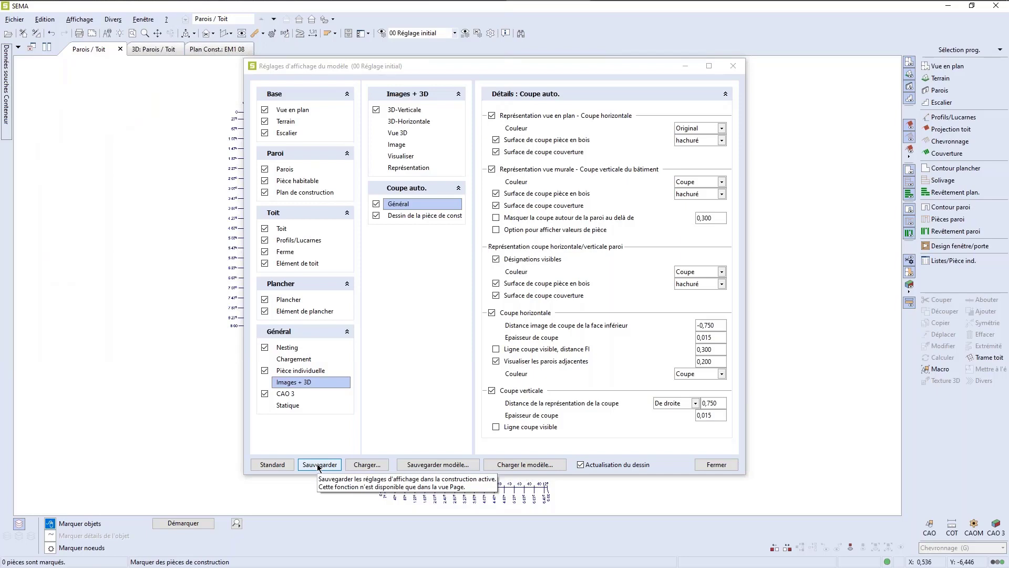
left_click(438, 465)
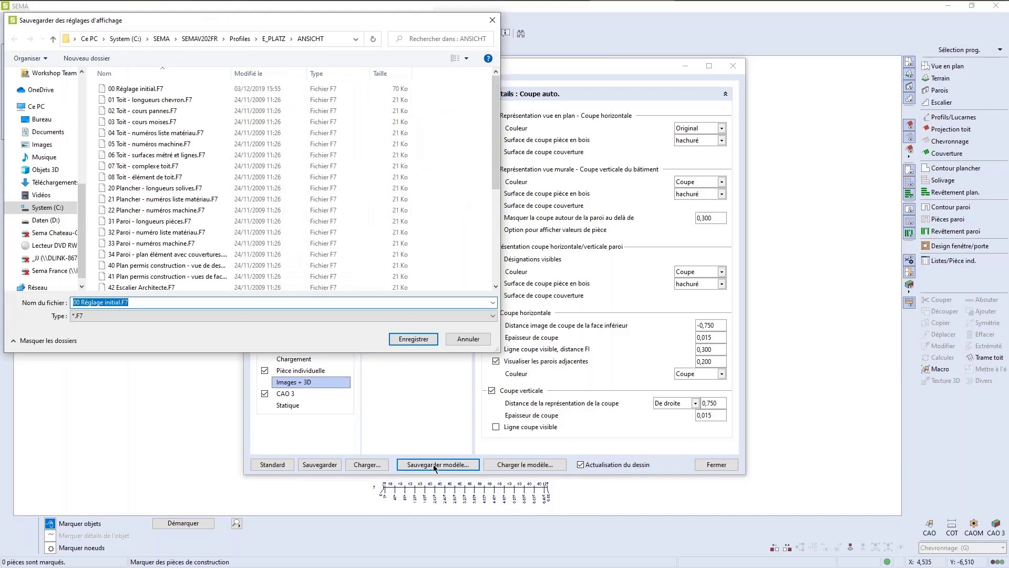
left_click(408, 339)
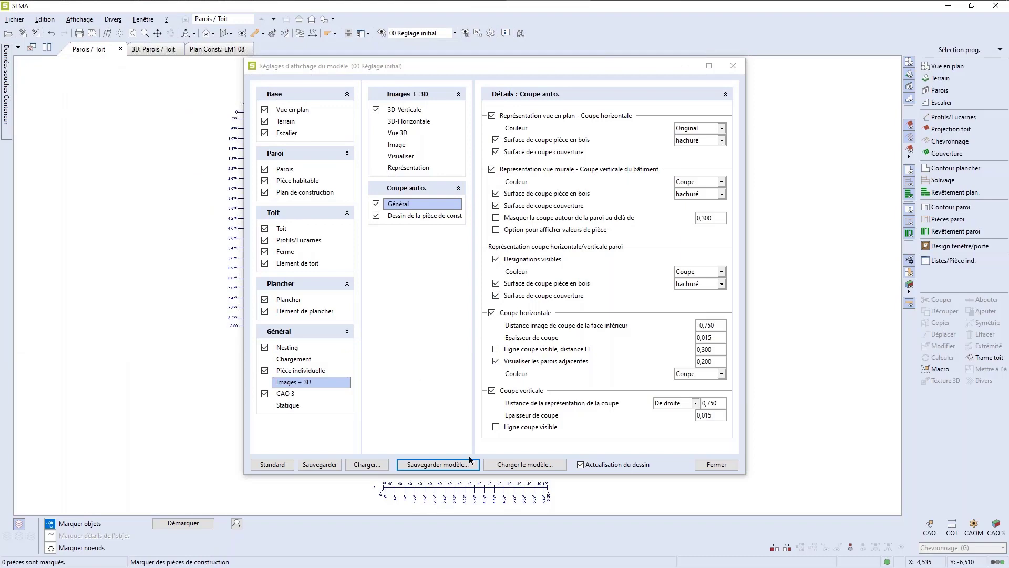
left_click(713, 464)
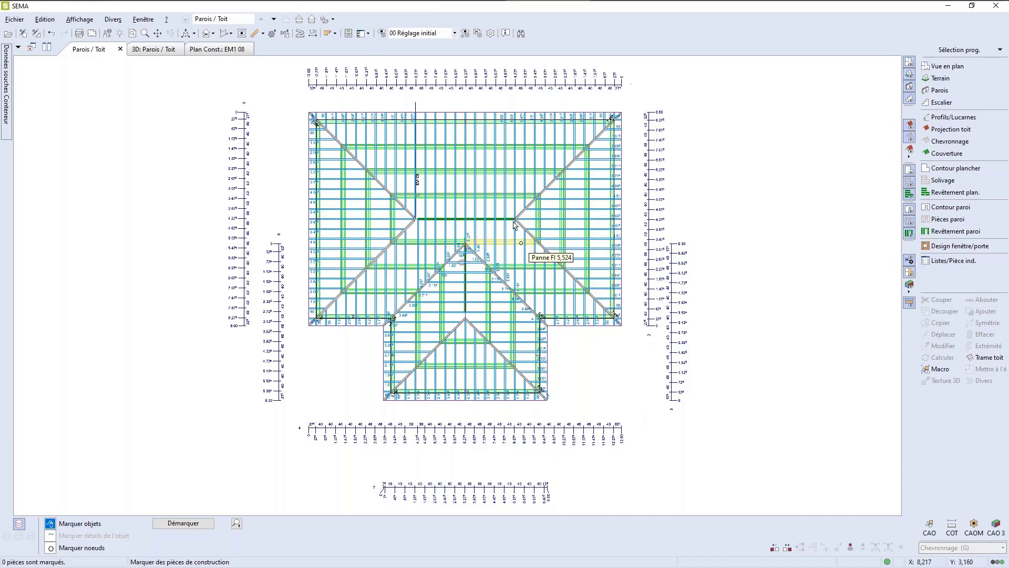
Set the 3D section of the current plan to a thickness of 30,000 and a Hauteur of 15,000.
left_click(477, 33)
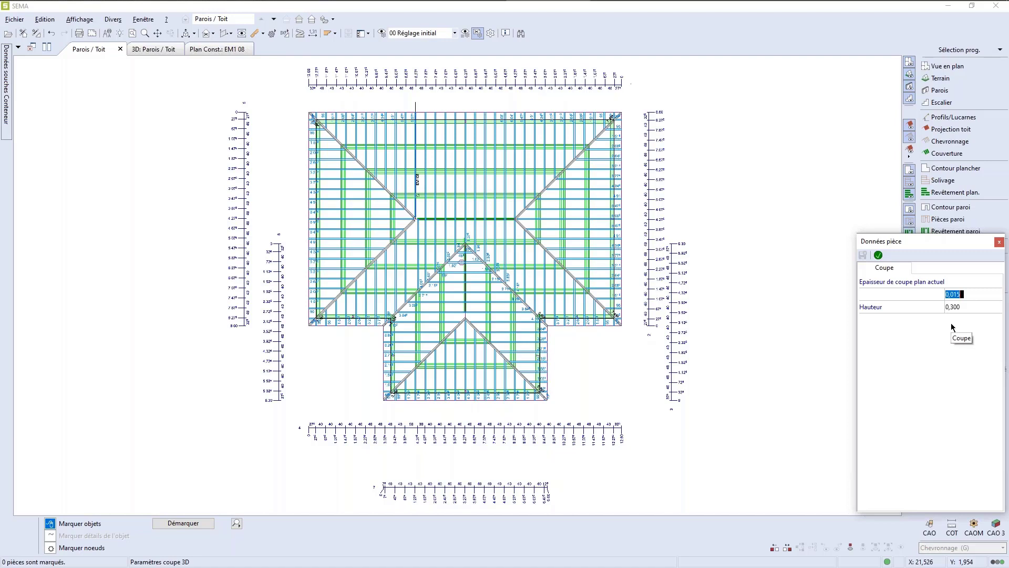
key("Tab")
type("6")
left_click(963, 294)
type("30")
key("Tab")
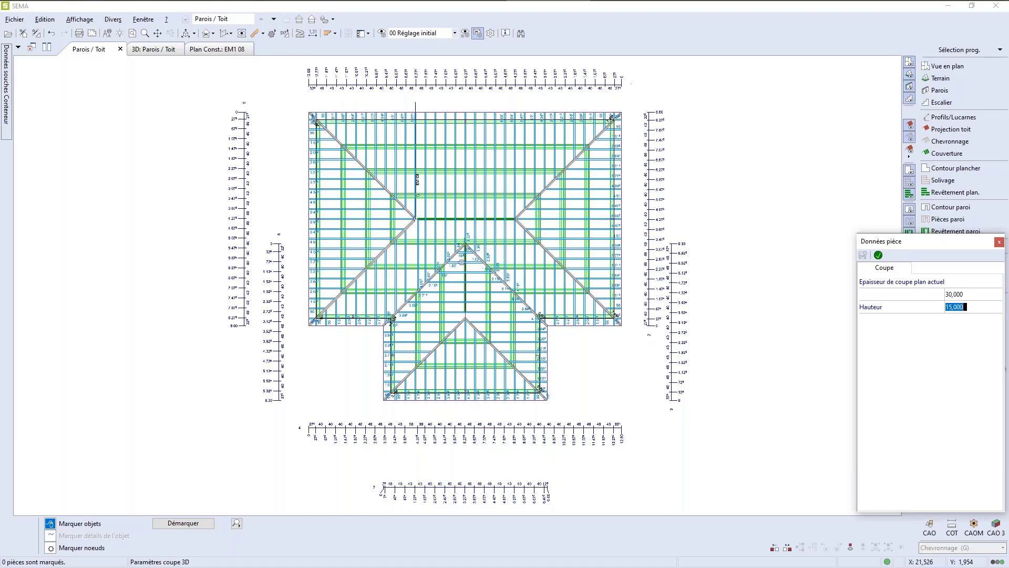
left_click(878, 255)
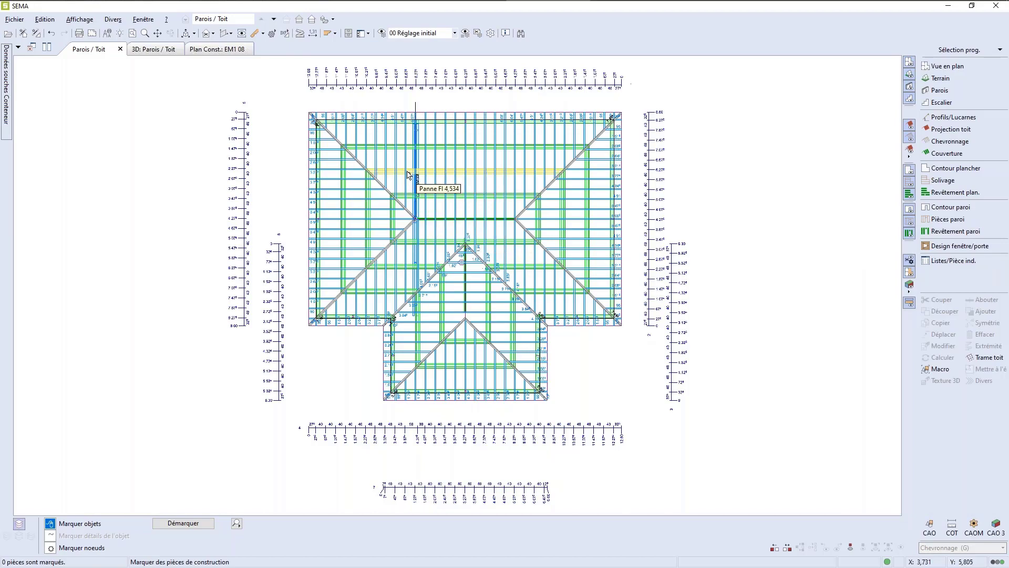
Examine how the truss members of EM108 are shown in the roof plan with the new section depth.
scroll(420, 184, "up", 2)
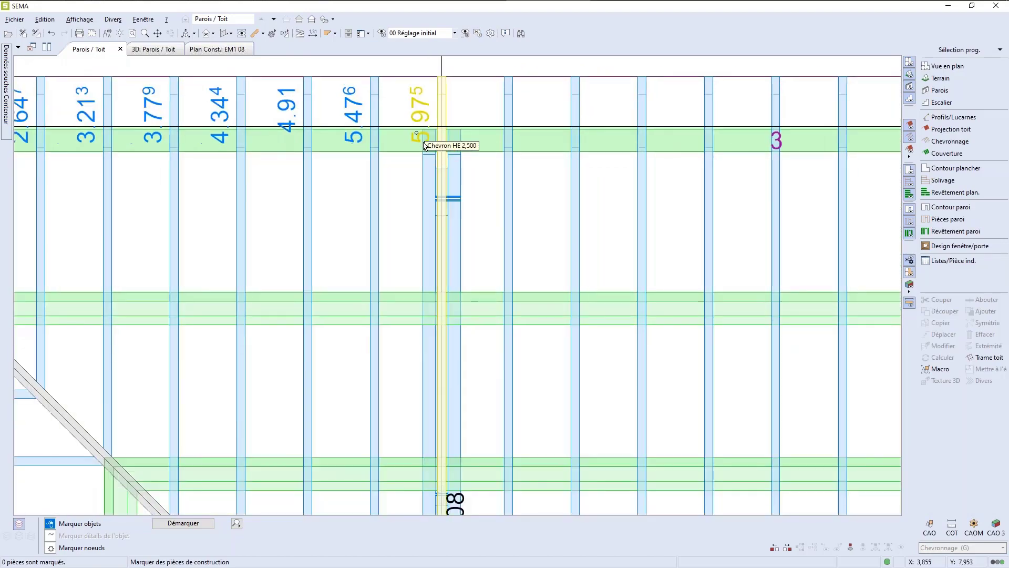
scroll(427, 147, "down", 3)
scroll(425, 150, "down", 3)
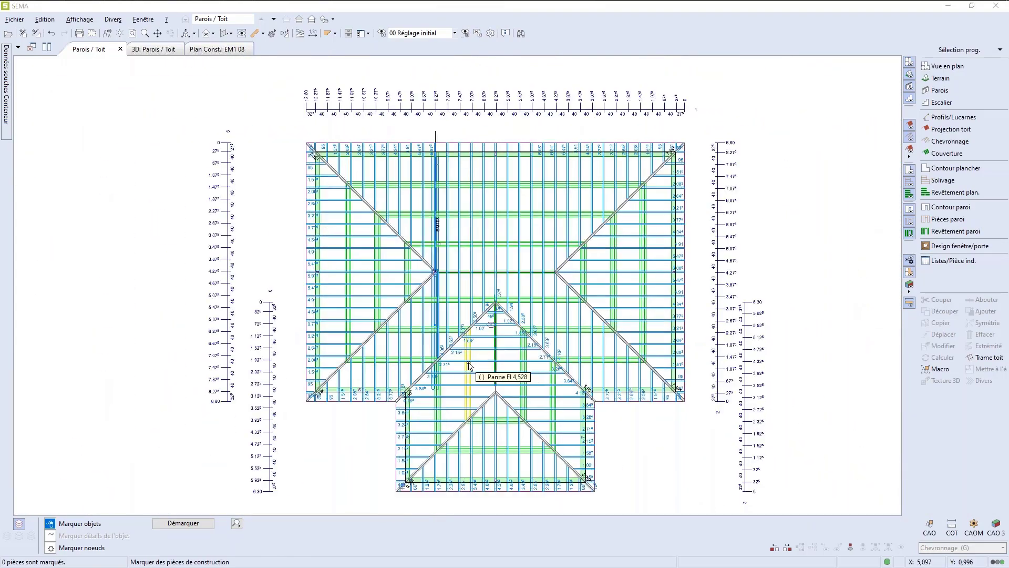
scroll(439, 218, "up", 5)
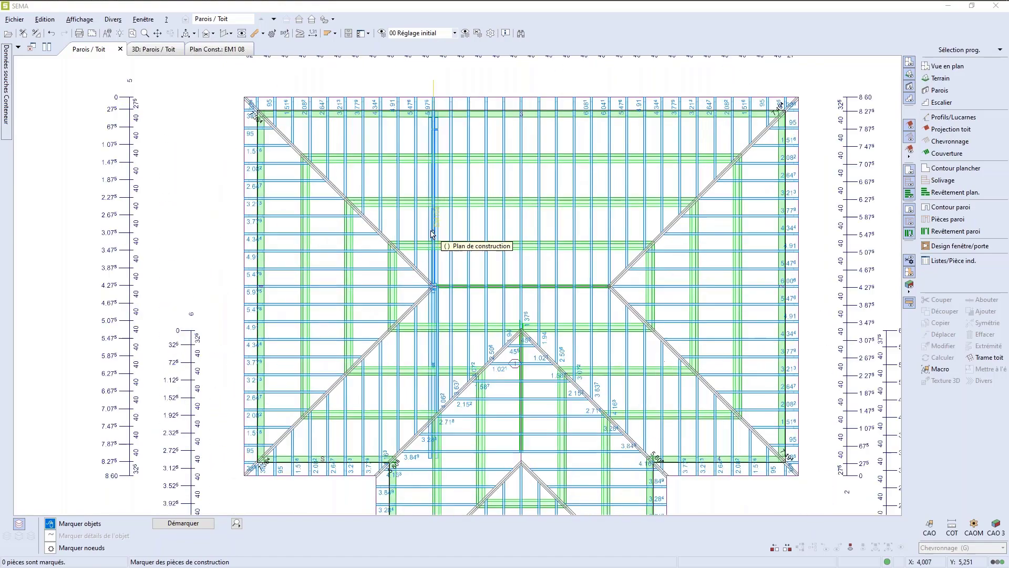
scroll(438, 216, "down", 3)
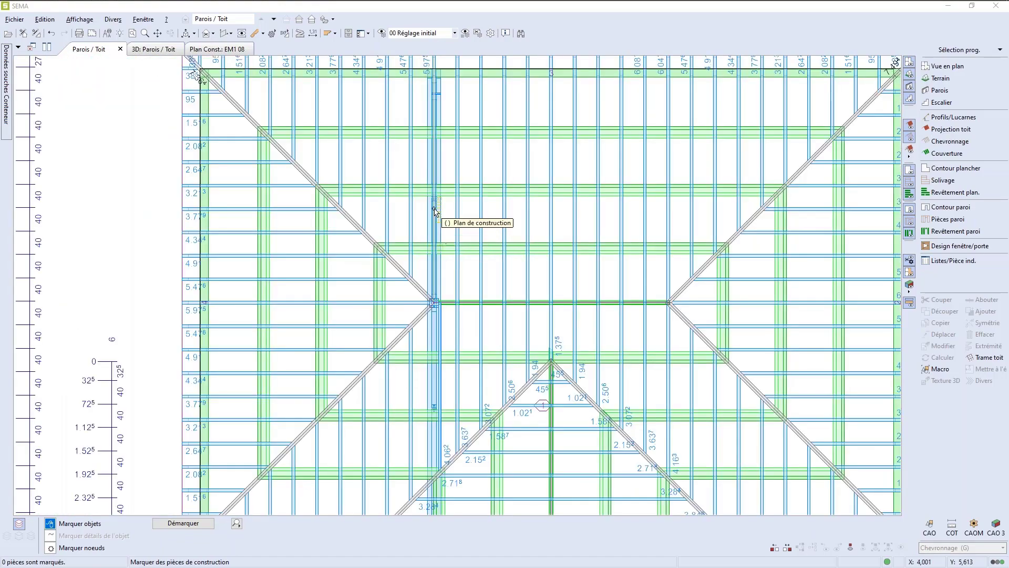
scroll(442, 219, "up", 6)
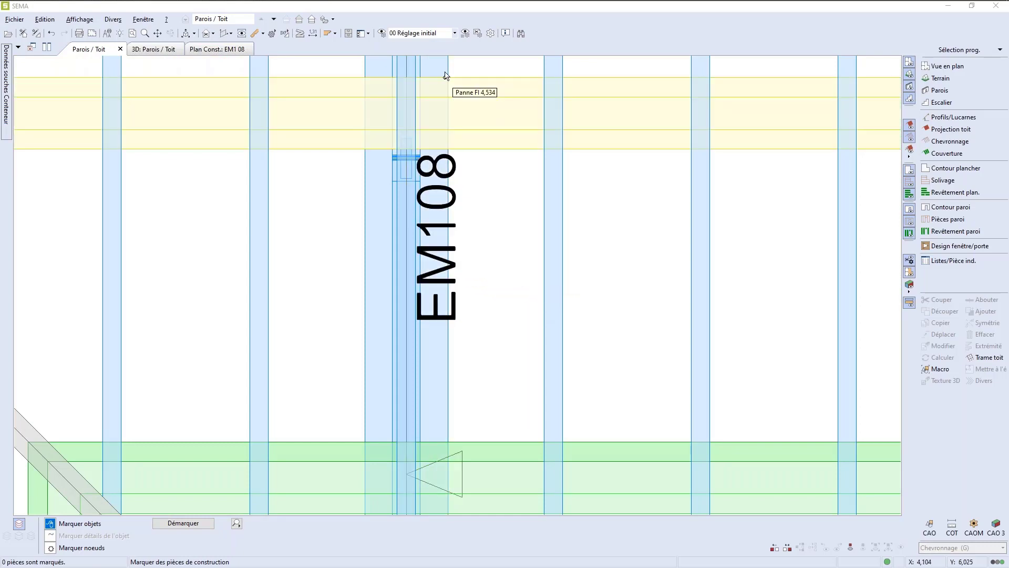
scroll(507, 309, "down", 2)
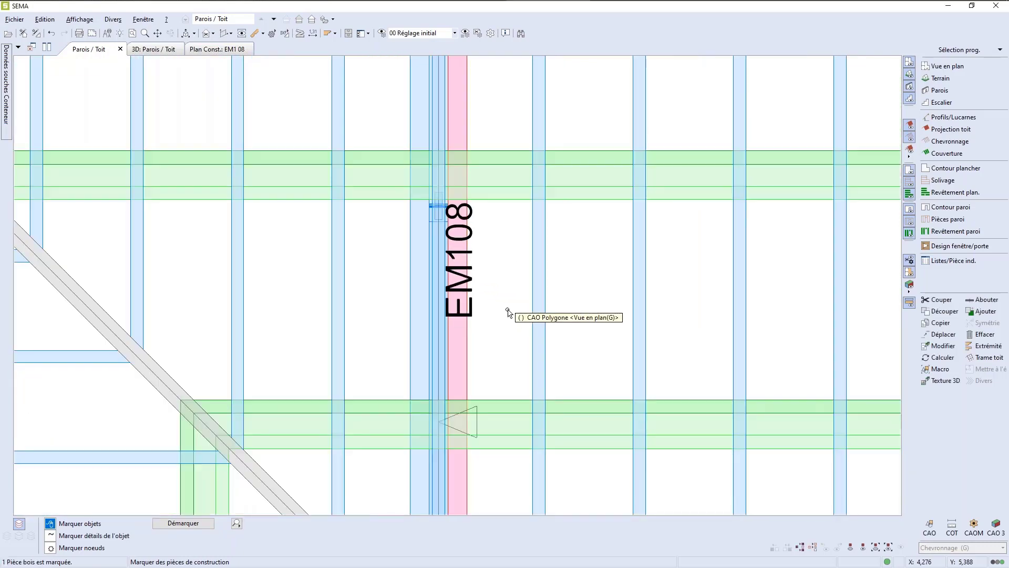
key("Escape")
scroll(506, 309, "down", 1)
scroll(520, 313, "up", 1)
scroll(501, 301, "up", 4)
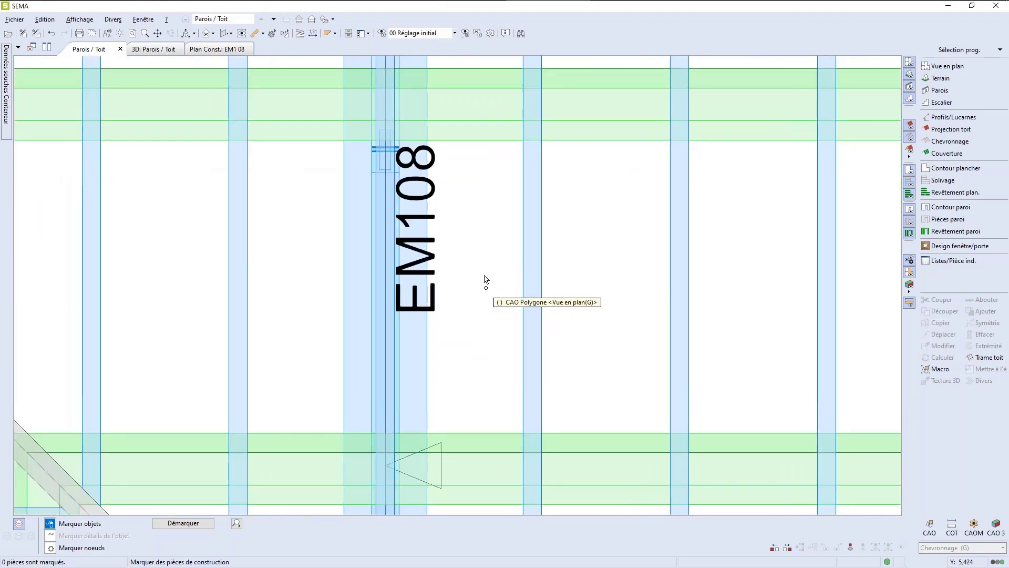
Copy the construction plan EM108 by parallel distance to the opposite end of the main ridge, at the hip rafters' intersection.
left_click(419, 256)
scroll(431, 326, "down", 5)
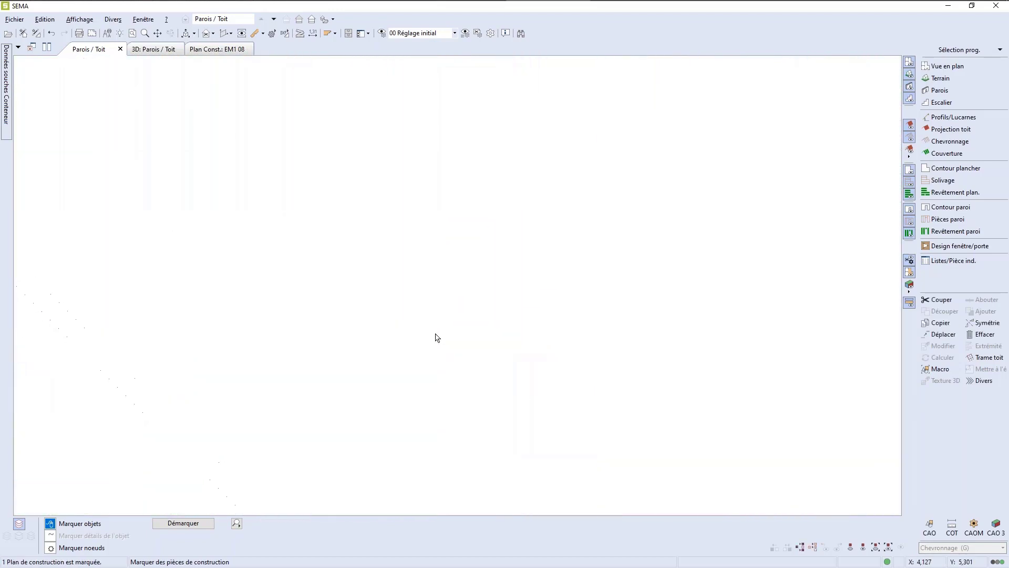
scroll(434, 335, "down", 7)
scroll(424, 343, "up", 6)
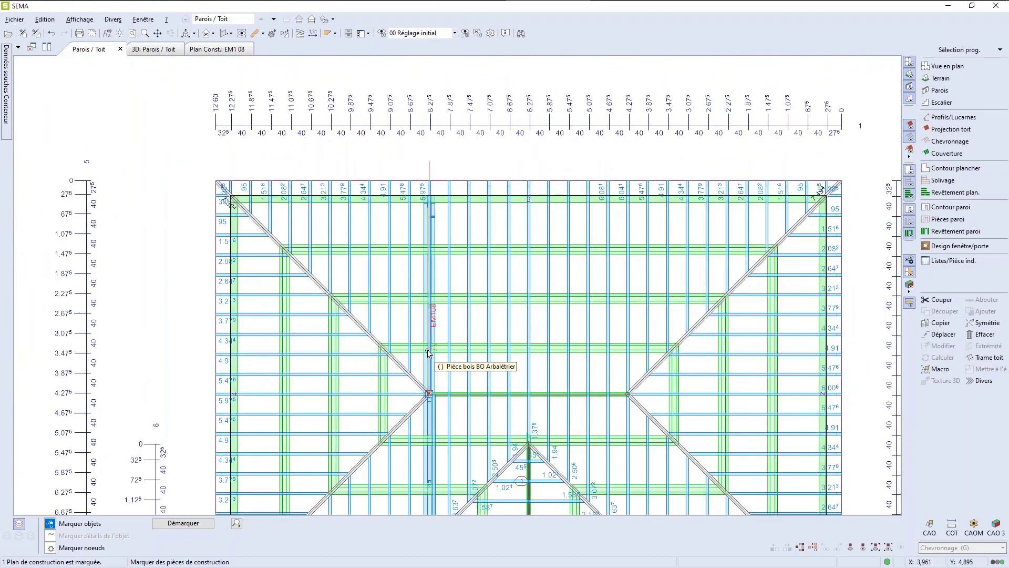
scroll(426, 346, "up", 1)
scroll(422, 342, "up", 1)
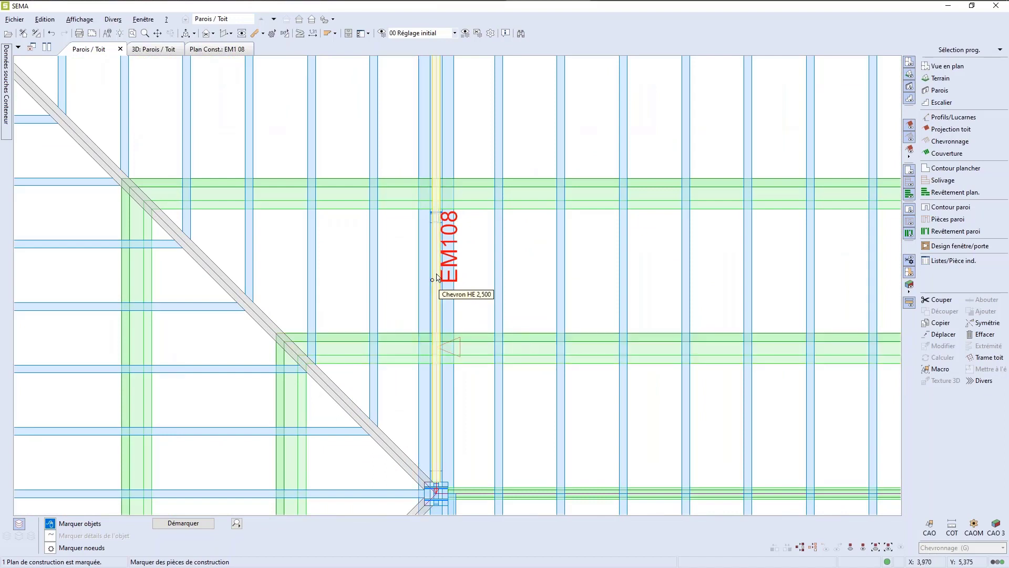
right_click(459, 250)
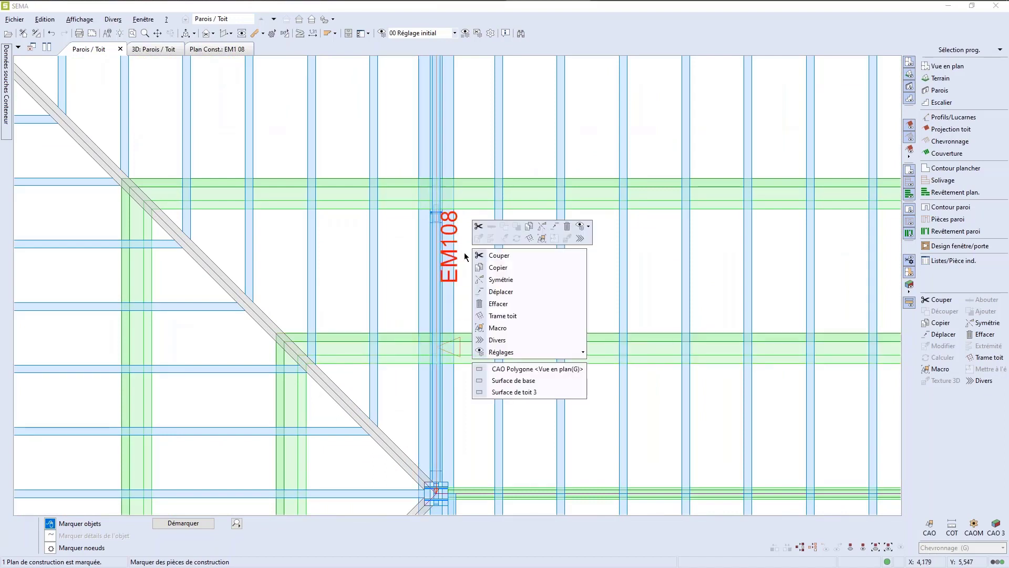
left_click(502, 269)
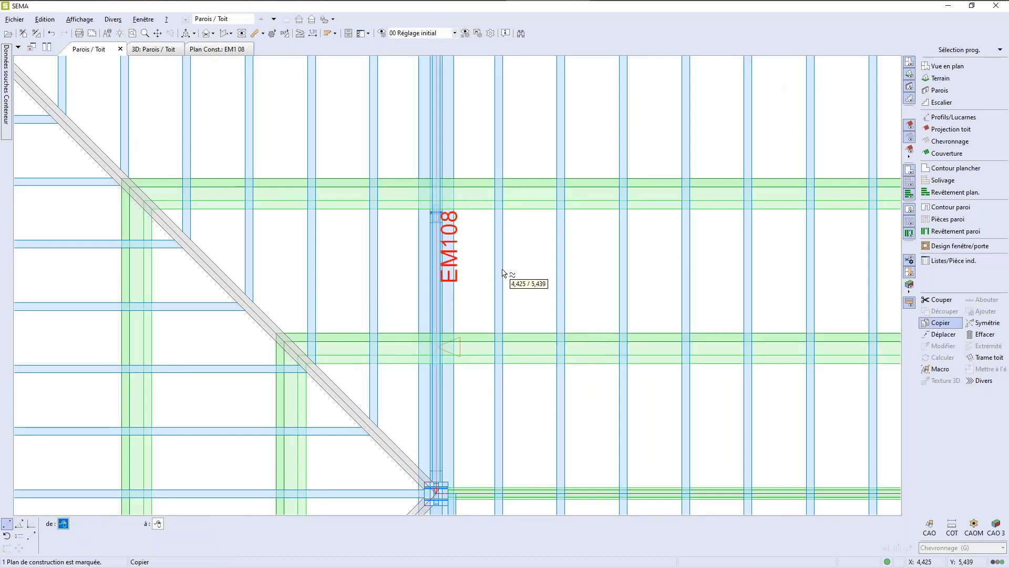
scroll(357, 222, "down", 2)
scroll(358, 222, "down", 7)
scroll(293, 342, "up", 1)
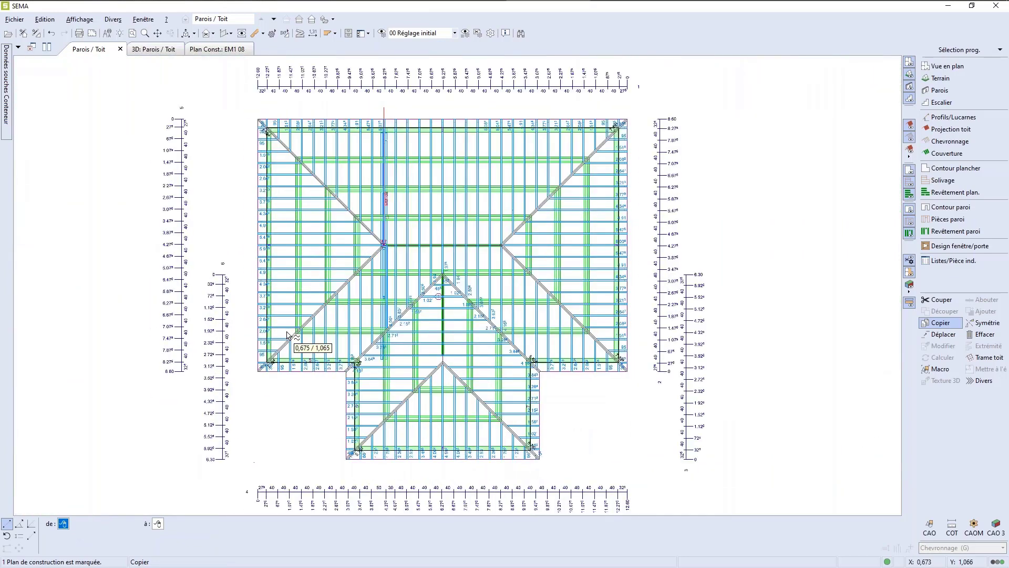
left_click(19, 540)
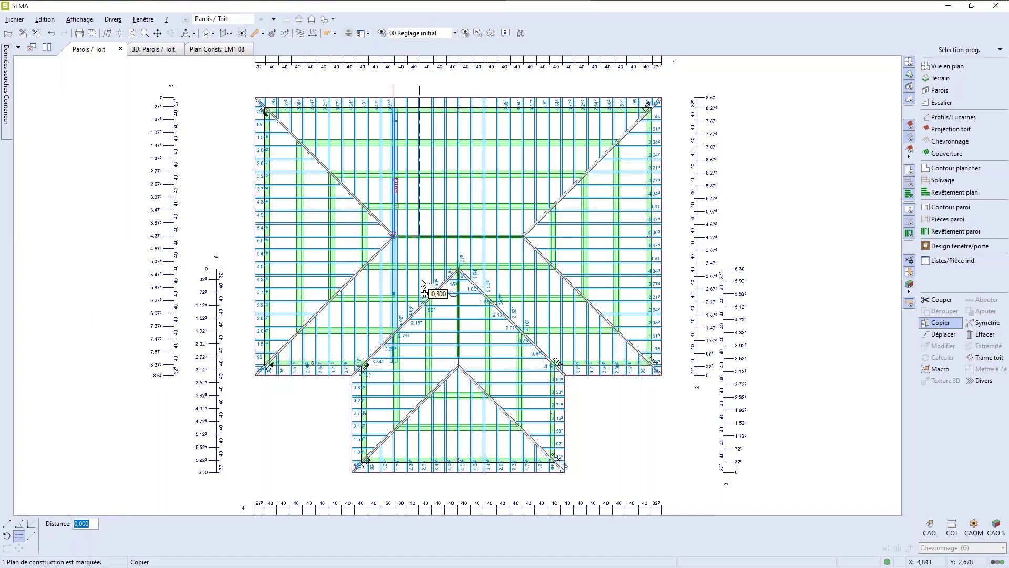
scroll(526, 250, "up", 5)
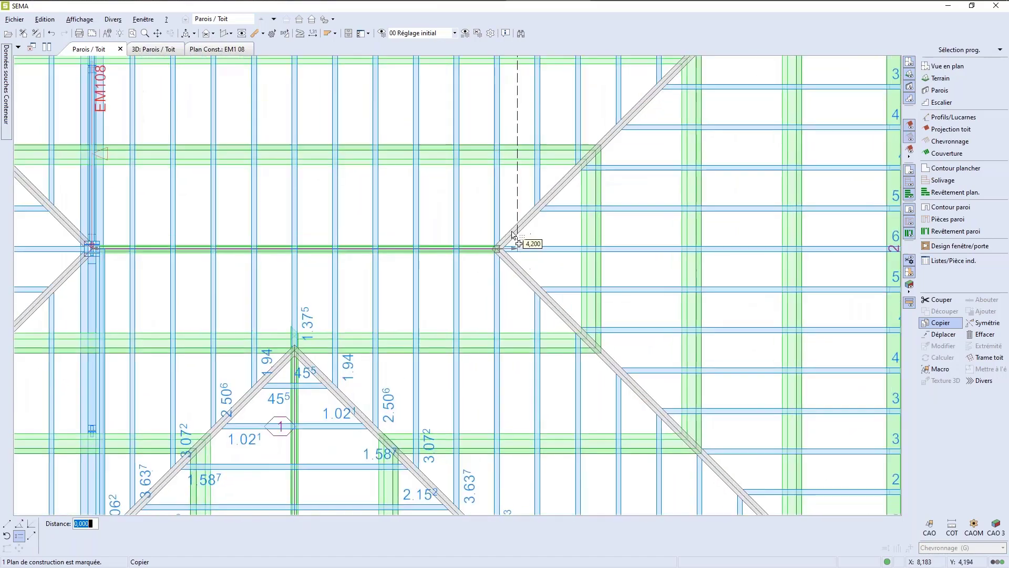
scroll(502, 262, "up", 5)
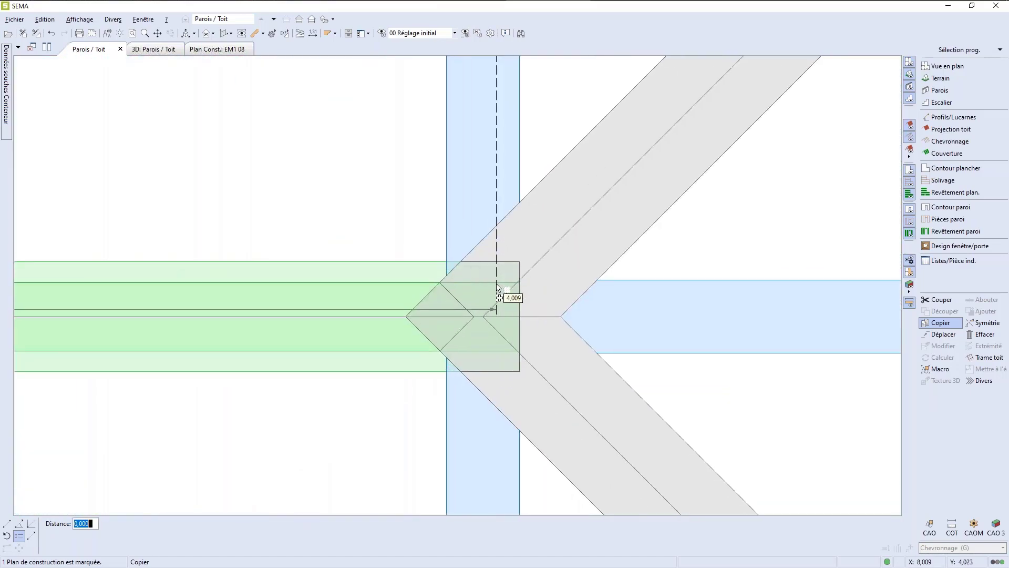
left_click(480, 327)
left_click(652, 326)
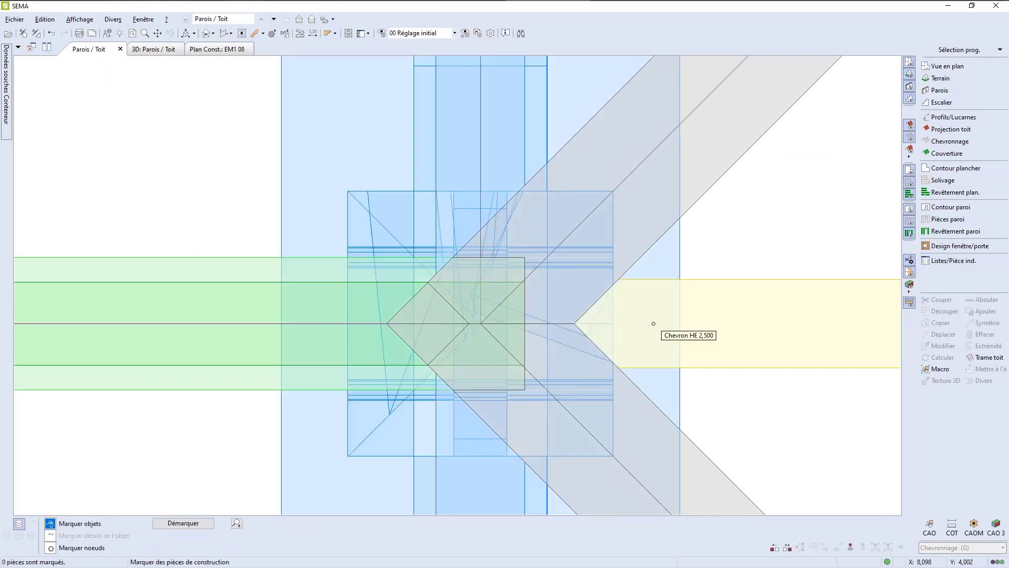
Examine the copied truss and the whole roof framing in plan.
scroll(653, 323, "down", 8)
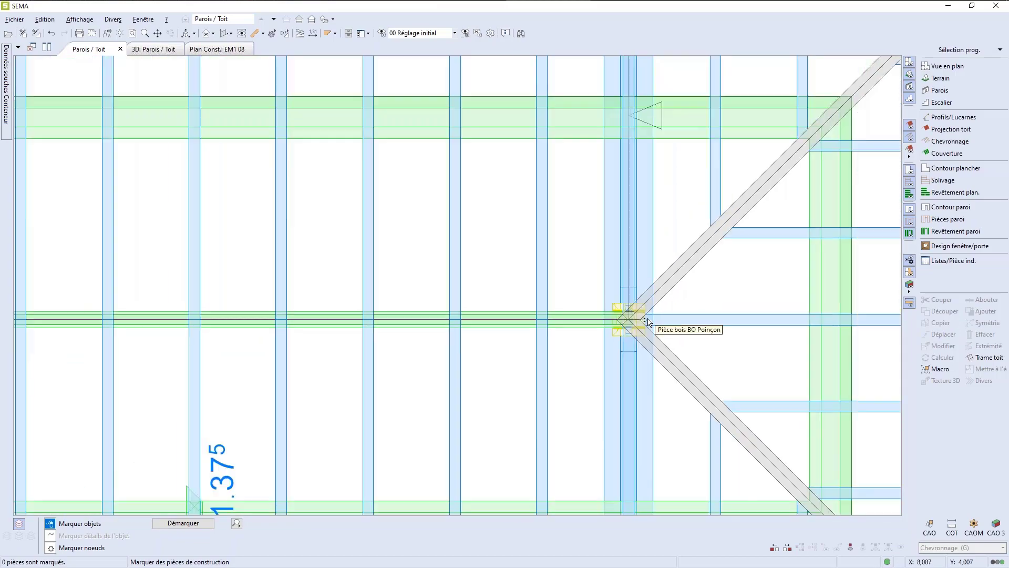
scroll(648, 322, "down", 8)
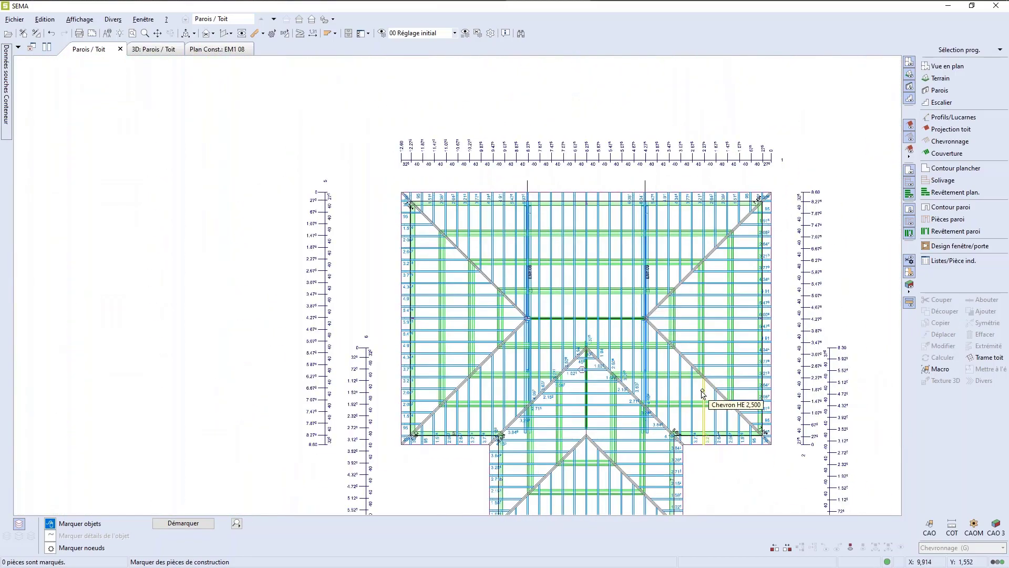
scroll(703, 394, "down", 1)
scroll(821, 329, "up", 1)
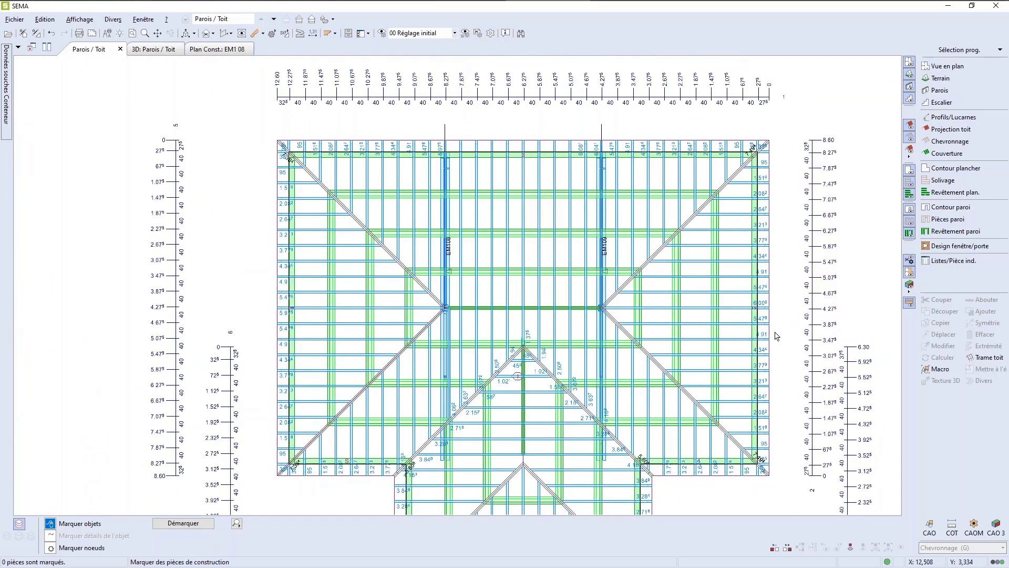
scroll(590, 313, "down", 1)
scroll(515, 302, "down", 1)
scroll(493, 296, "up", 1)
scroll(237, 152, "up", 1)
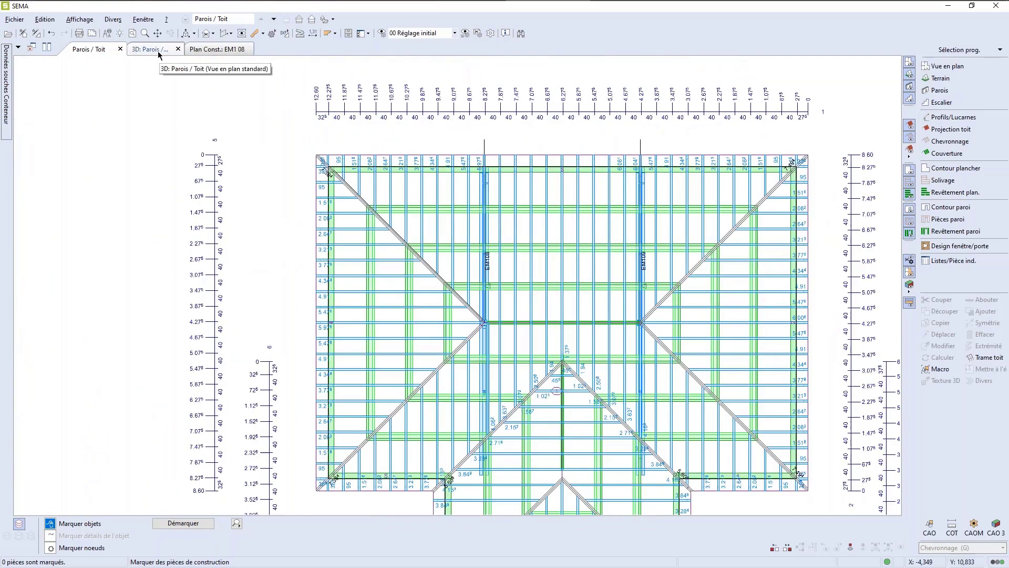
Switch to the 3D Parois / Toit view and hide the tiled roof covering to expose the timber framing at the ridge.
left_click(155, 49)
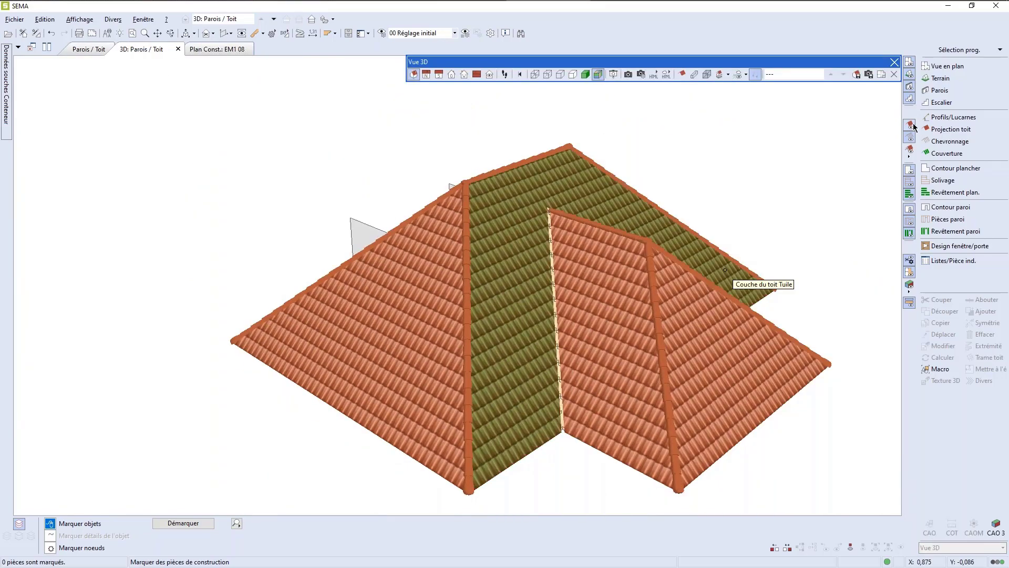
left_click(911, 126)
scroll(515, 142, "up", 2)
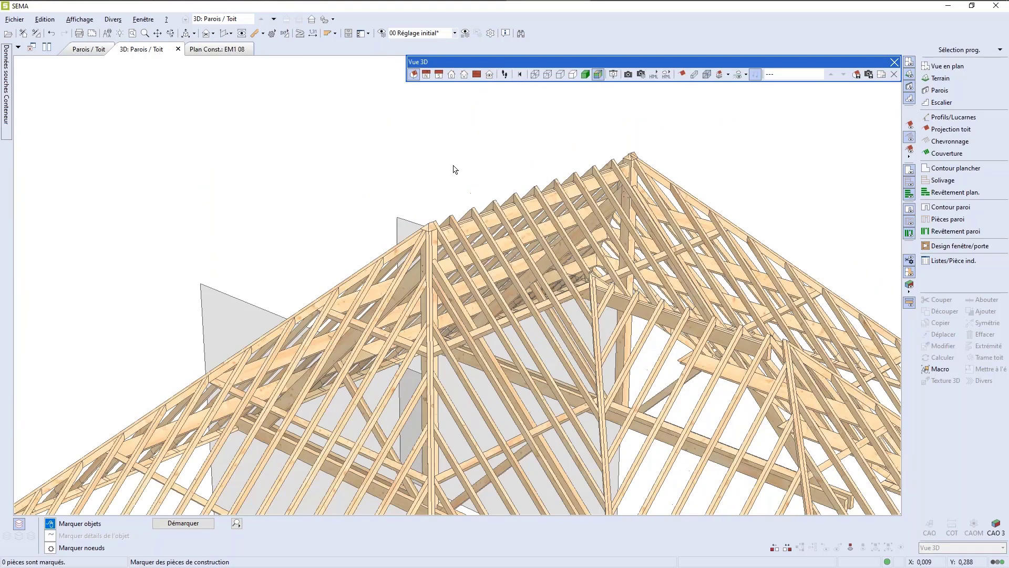
scroll(421, 230, "up", 3)
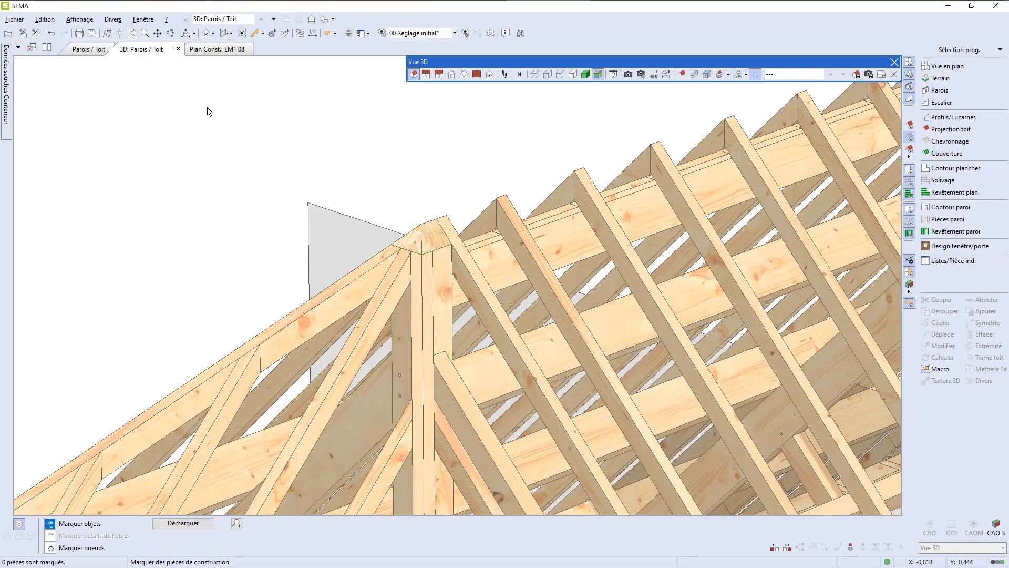
Cut the top of the hip rafter with a double cut (Couper 2x) against two faces of the king post, with Raccord rentrant.
left_click(171, 35)
left_click_drag(604, 225, 440, 320)
scroll(510, 287, "up", 3)
left_click(510, 286)
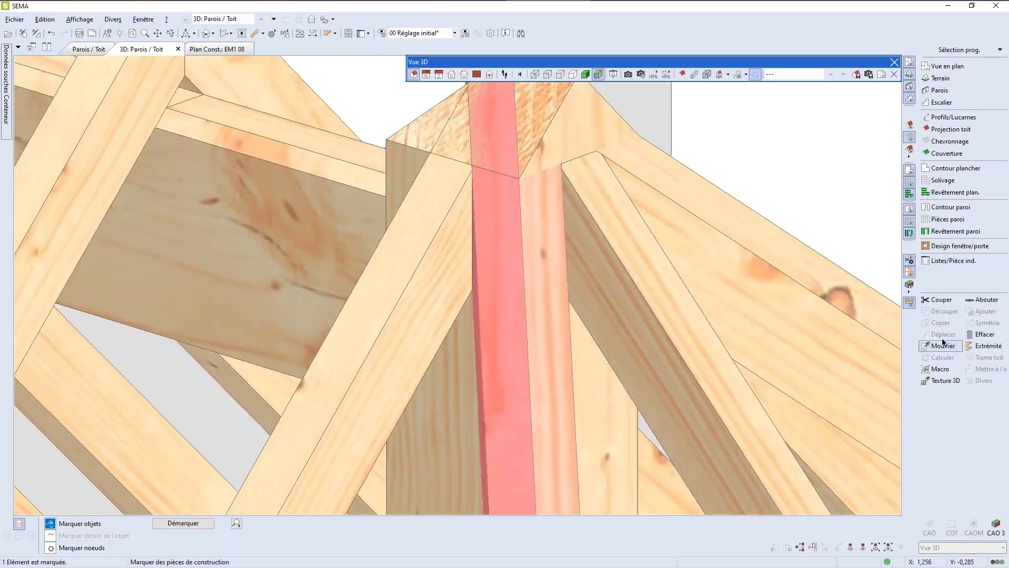
left_click(900, 329)
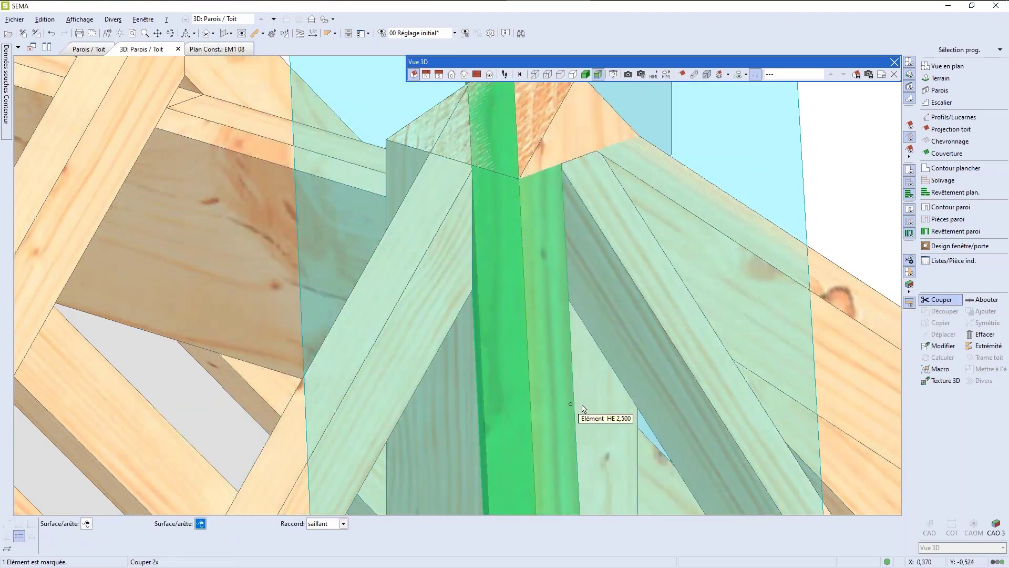
left_click(603, 415)
key("Down")
key("Return")
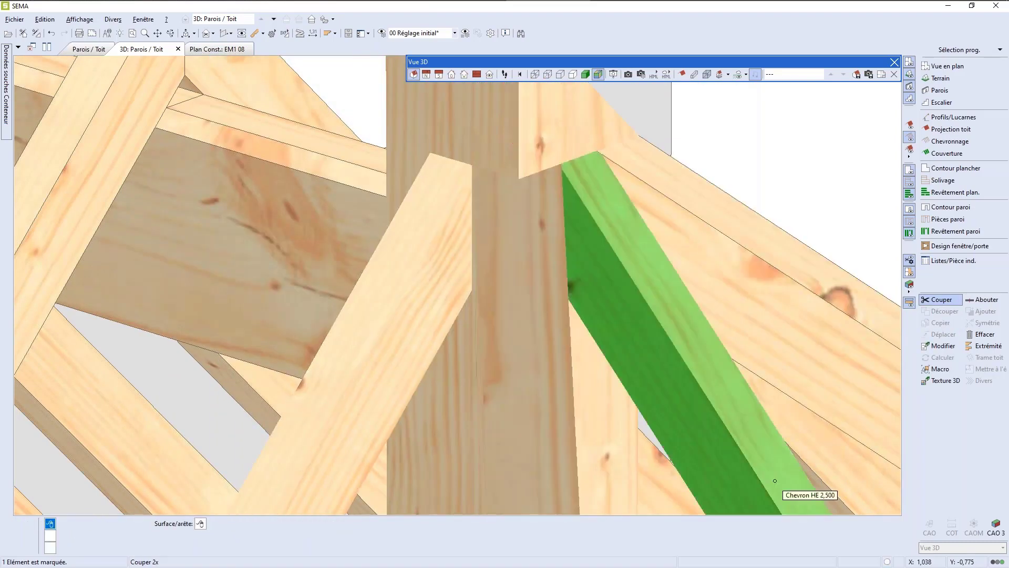
key("Escape")
Cut the top of the second hip rafter with a double cut (Couper 2x) against two king post faces, with Raccord rentrant.
scroll(412, 357, "down", 8)
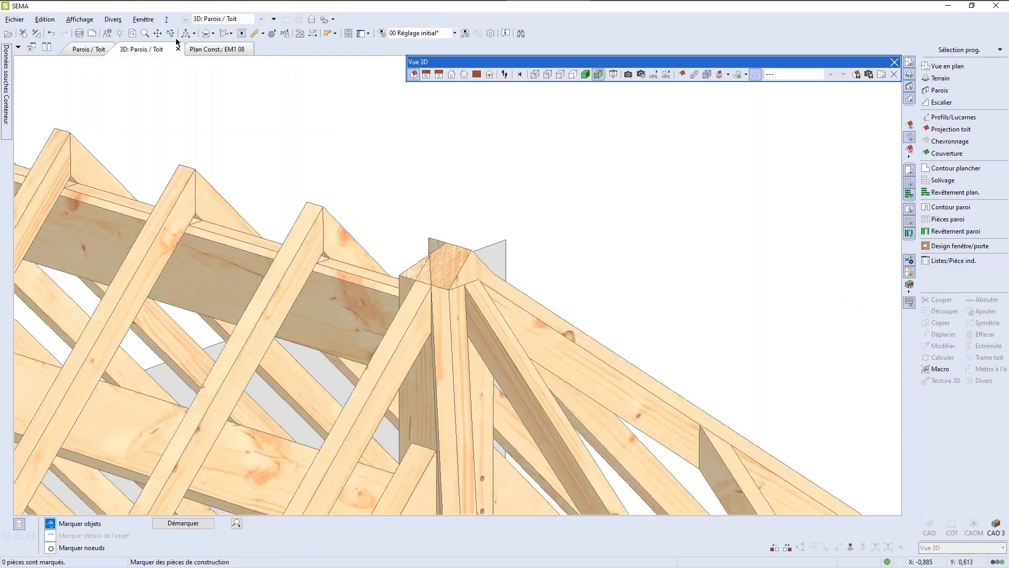
middle_click_drag(442, 297, 593, 469)
scroll(578, 459, "up", 2)
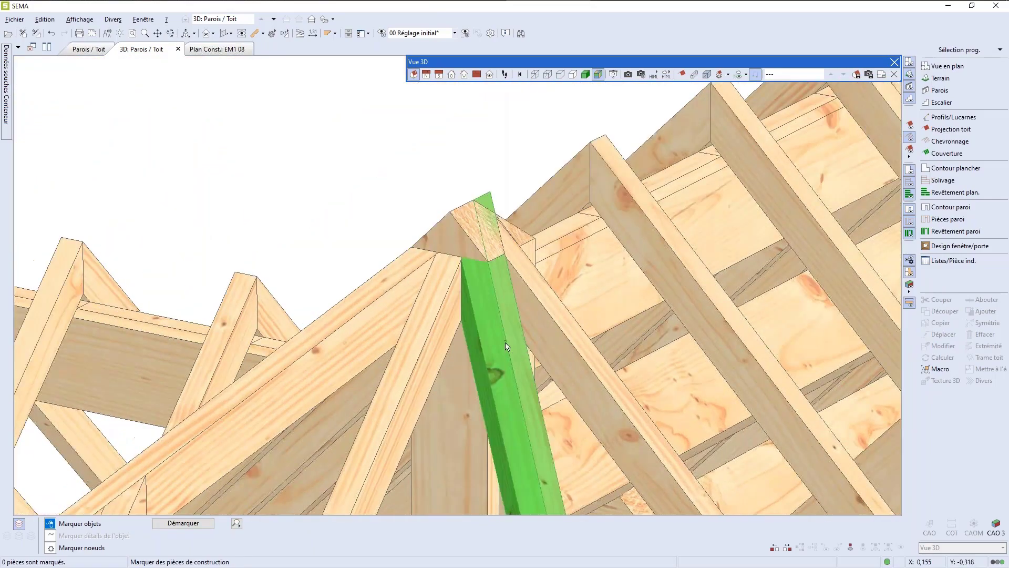
left_click(492, 368)
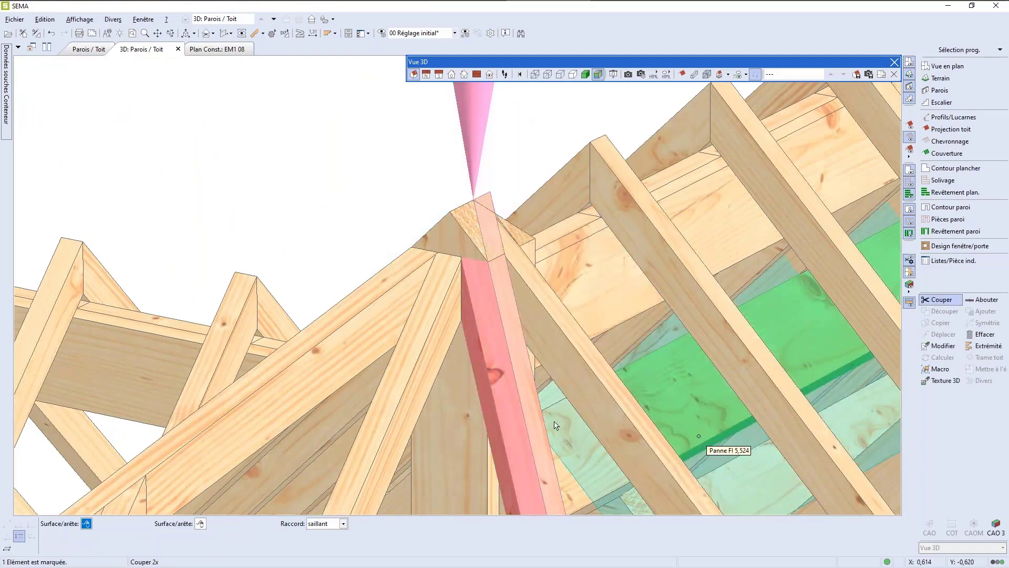
scroll(507, 410, "up", 4)
left_click(506, 411)
left_click(579, 301)
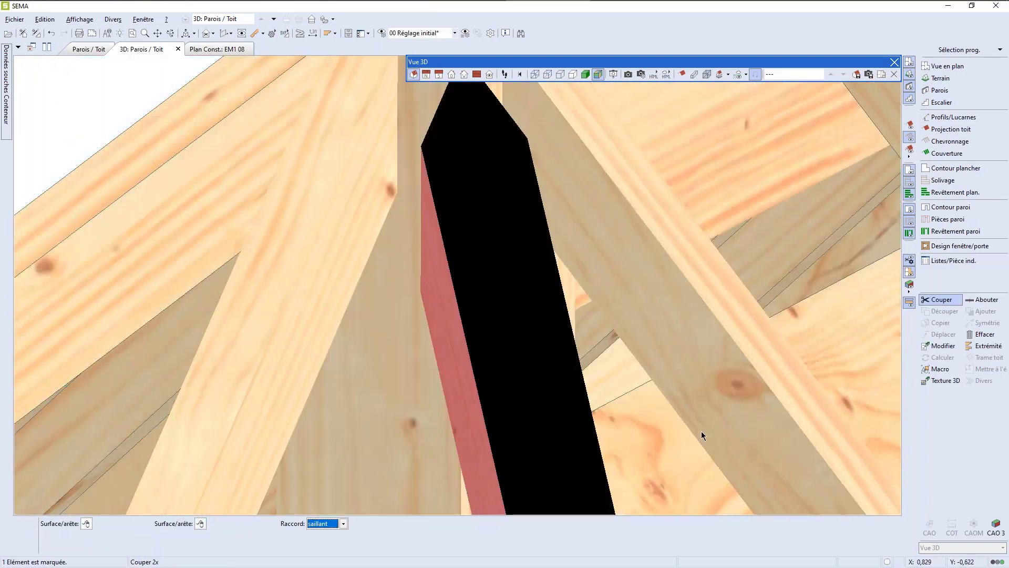
scroll(657, 399, "down", 5)
key("Down")
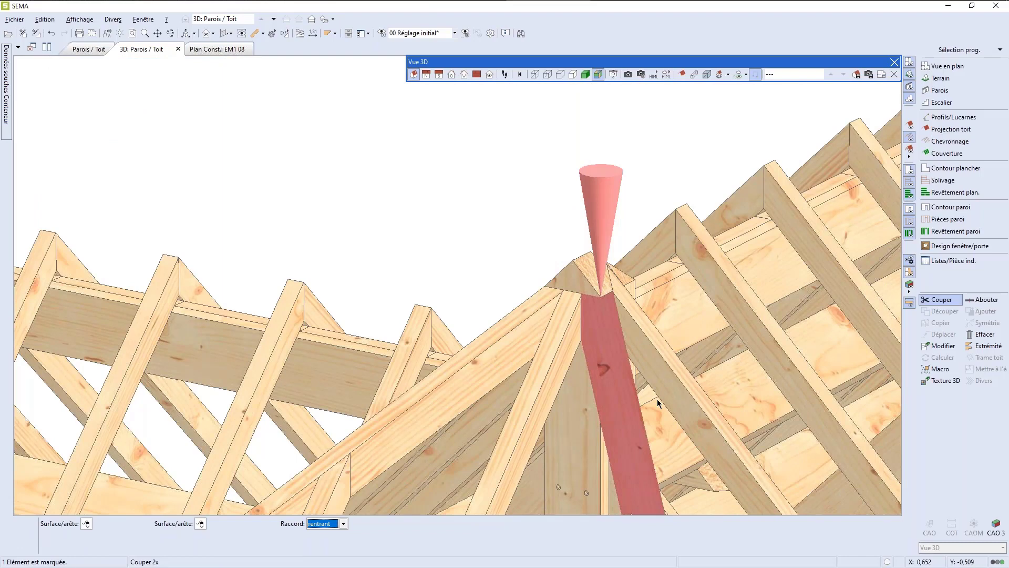
key("Return")
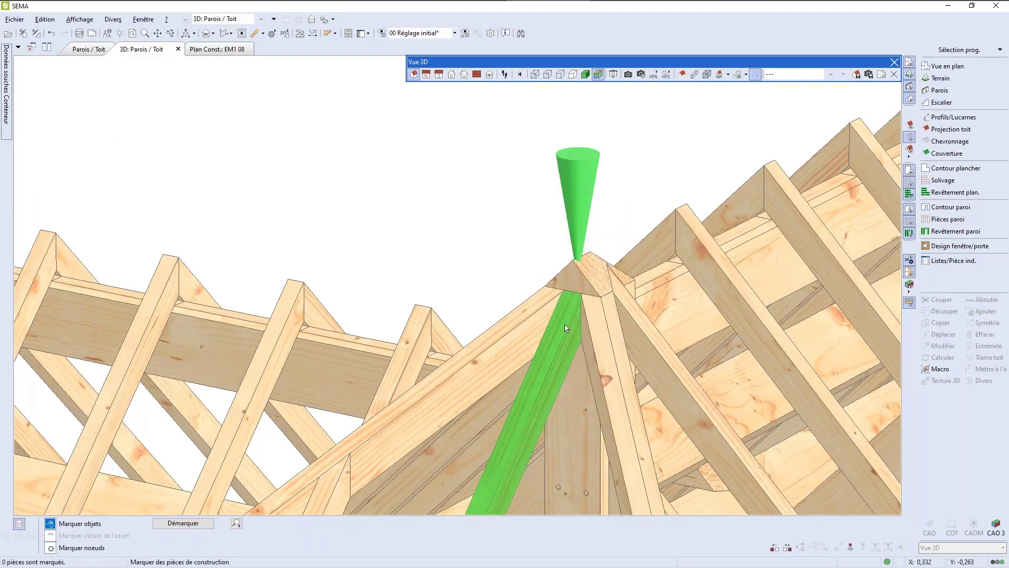
Cut the top of the hip-end rafter between the two hip rafters with a simple single cut (Couper 1x) against the king post face.
left_click(565, 328)
left_click(940, 299)
left_click(894, 315)
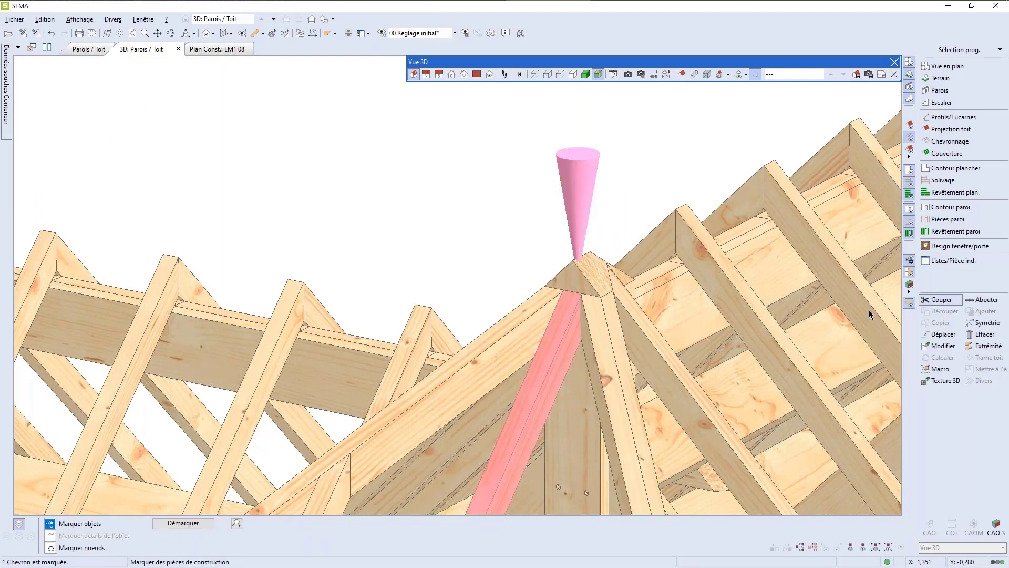
left_click(555, 288)
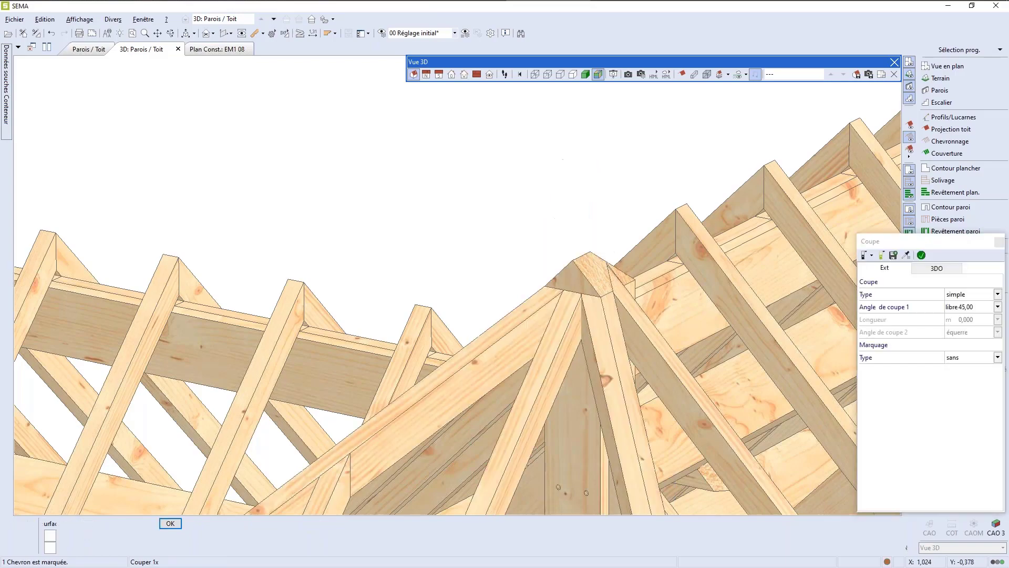
key("Return")
Move the main-slope rafter that clashes with the king post sideways along the ridge so it sits against the post's side face.
mouse_move(627, 330)
middle_mouse_down()
mouse_move(642, 348)
mouse_move(646, 332)
middle_mouse_up()
left_click(643, 323)
left_click(939, 334)
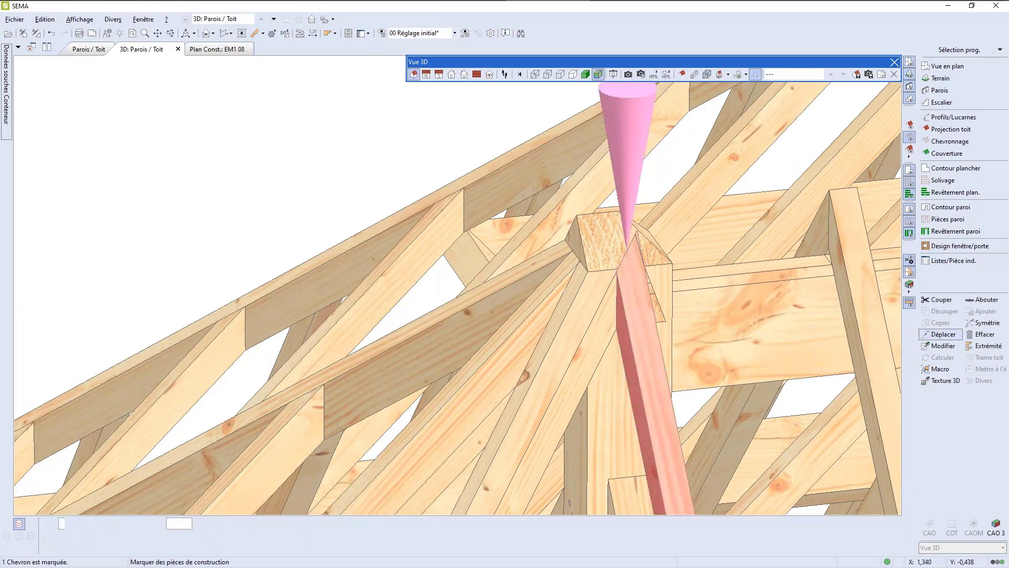
left_click(622, 291)
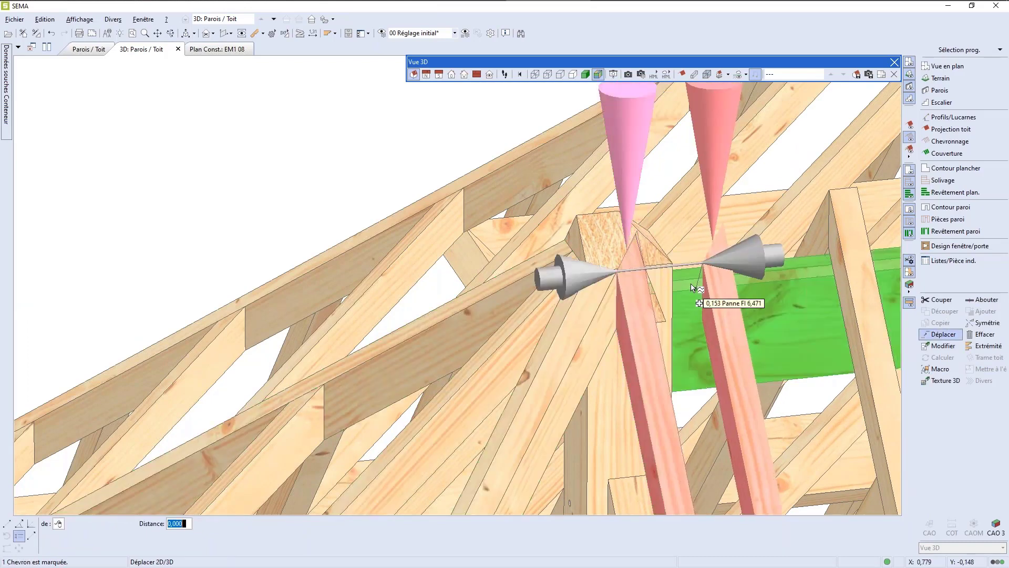
left_click(675, 278)
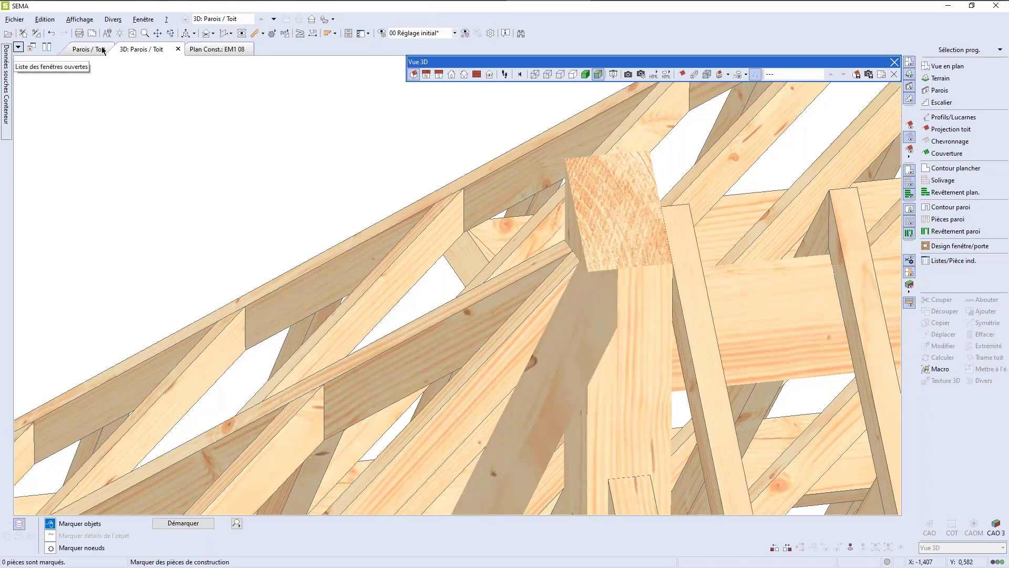
Move the matching rafter on the opposite main slope sideways so it clears the king post and sits against its side face.
middle_click_drag(590, 238, 633, 288)
middle_click_drag(535, 249, 676, 237)
left_click(490, 302)
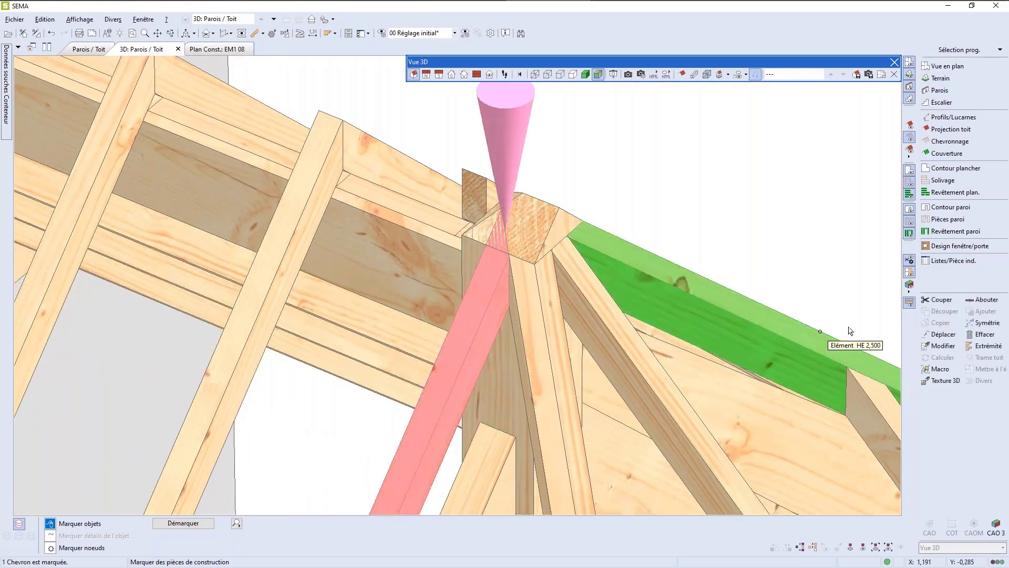
left_click(509, 256)
left_click(503, 201)
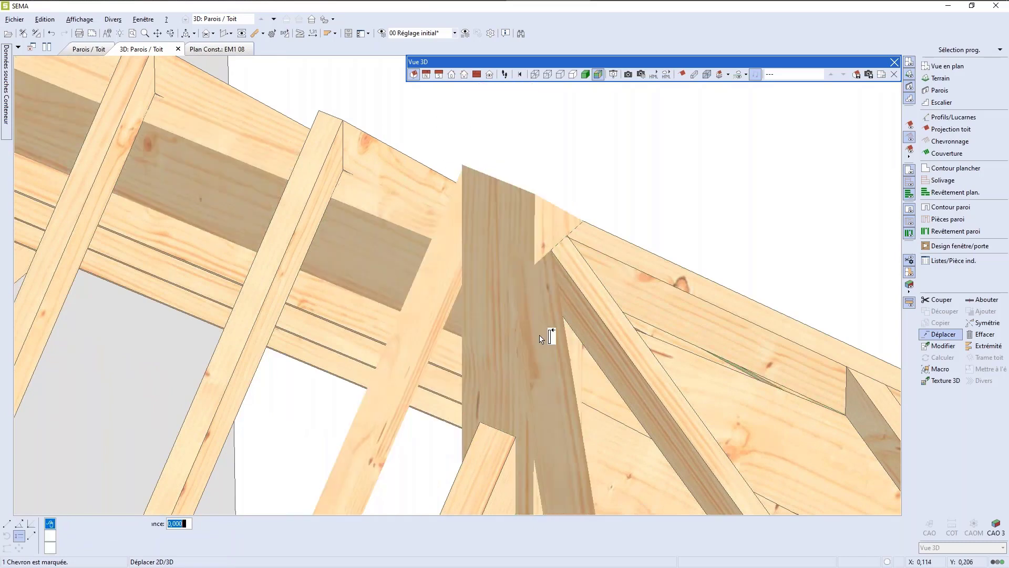
Cut the king post's head with a multiple cut (Couper plusieurs fois) against the three adjoining roof planes, using execution Variante 8.
scroll(544, 342, "down", 2)
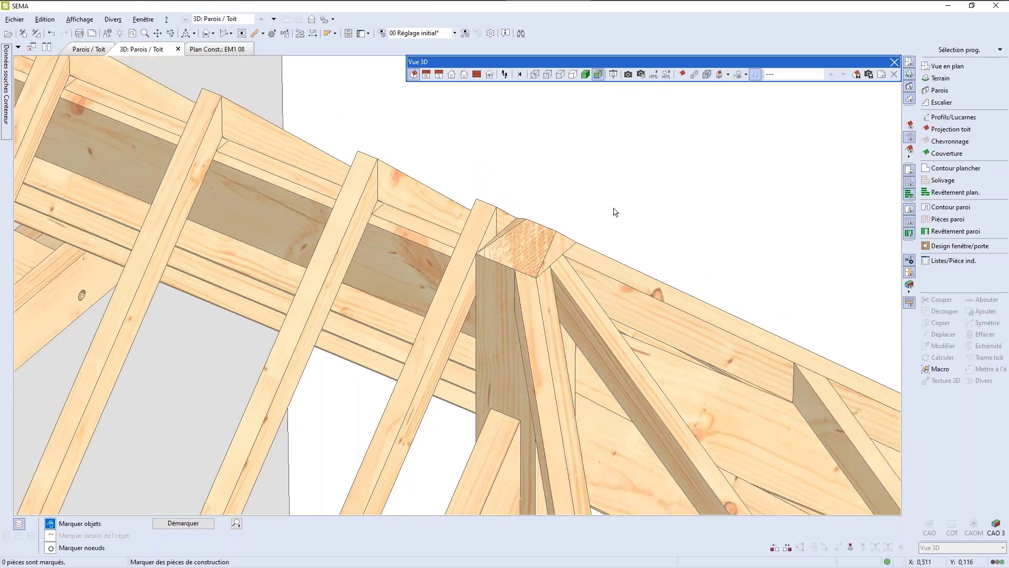
scroll(613, 207, "up", 2)
scroll(569, 282, "up", 1)
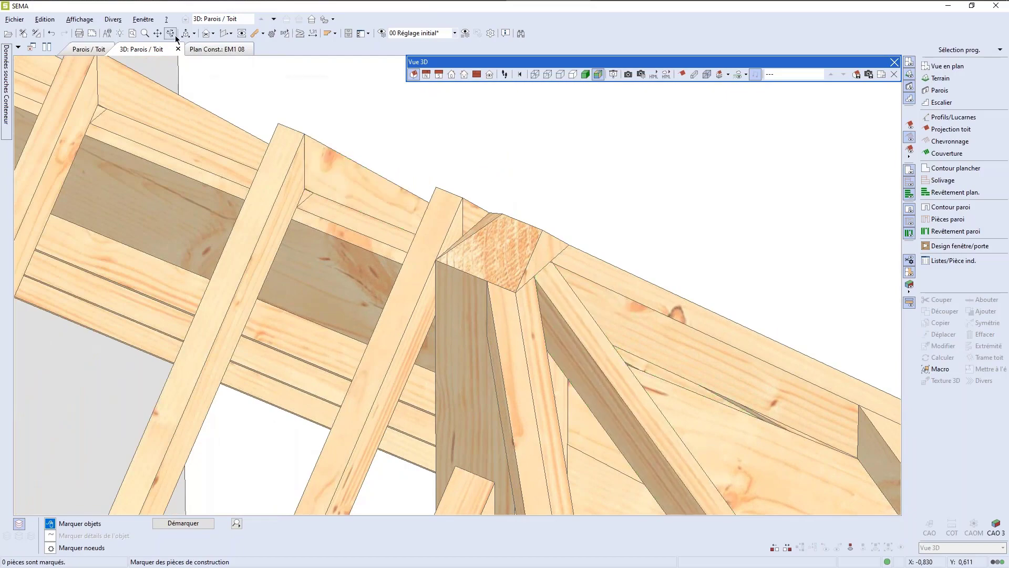
middle_click_drag(468, 223, 457, 293)
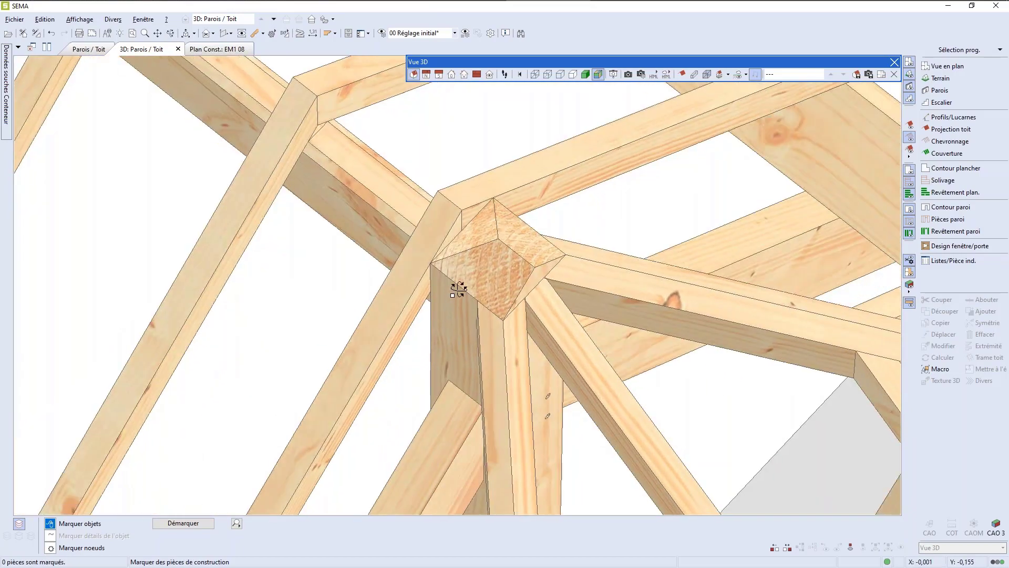
left_click(457, 293)
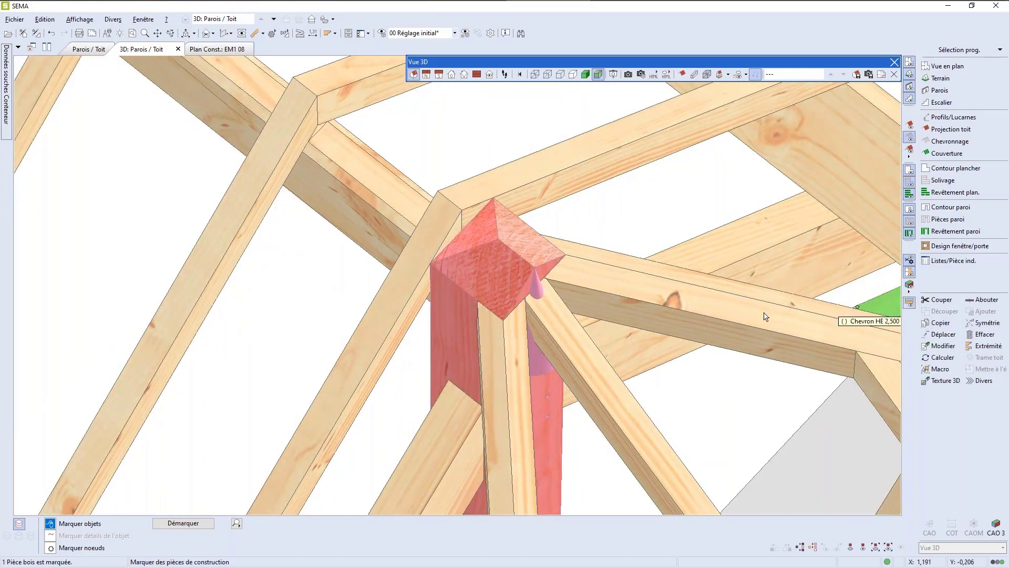
right_click(484, 262)
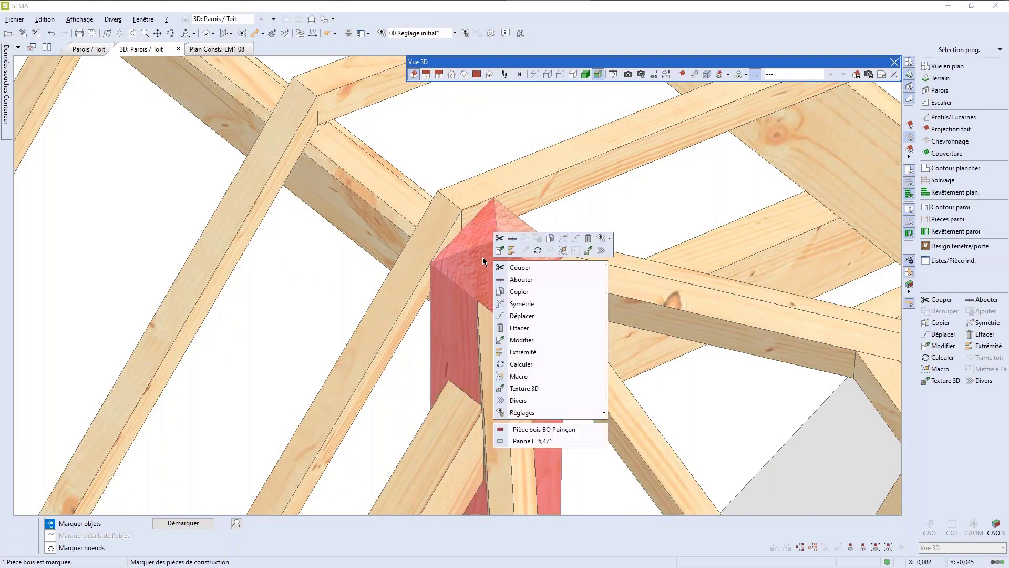
left_click(530, 264)
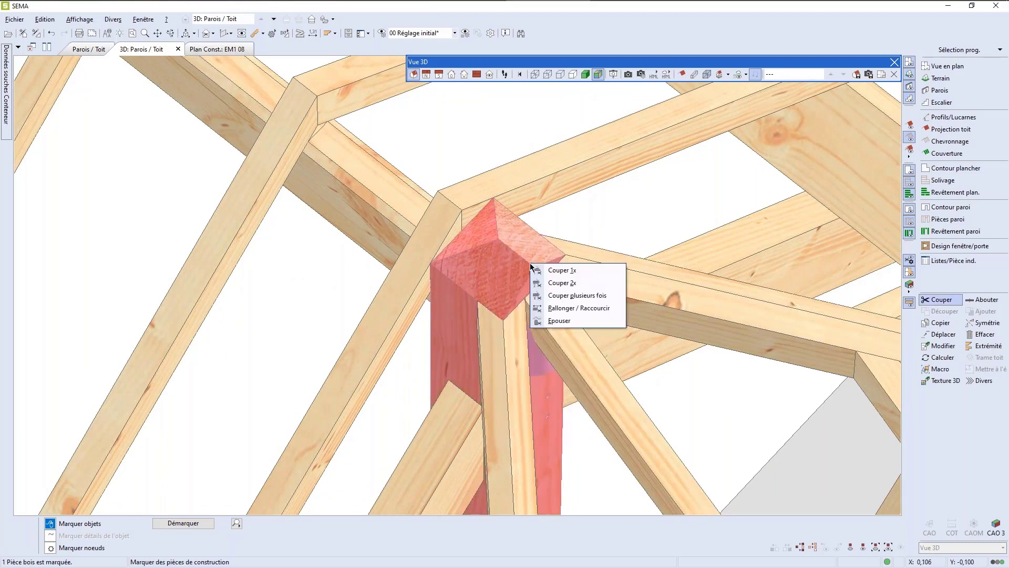
left_click(564, 283)
right_click(783, 283)
left_click(809, 315)
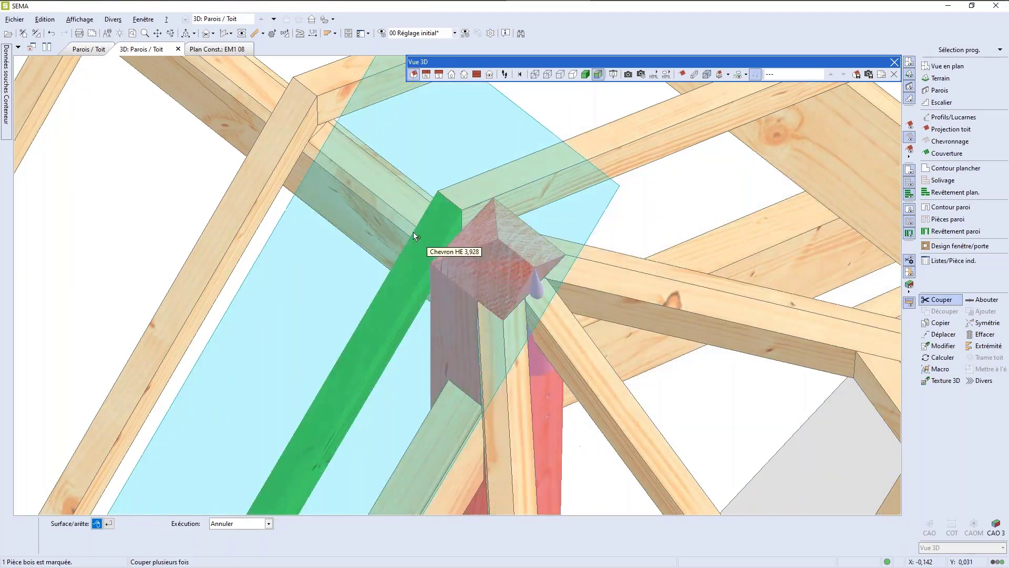
left_click(272, 153)
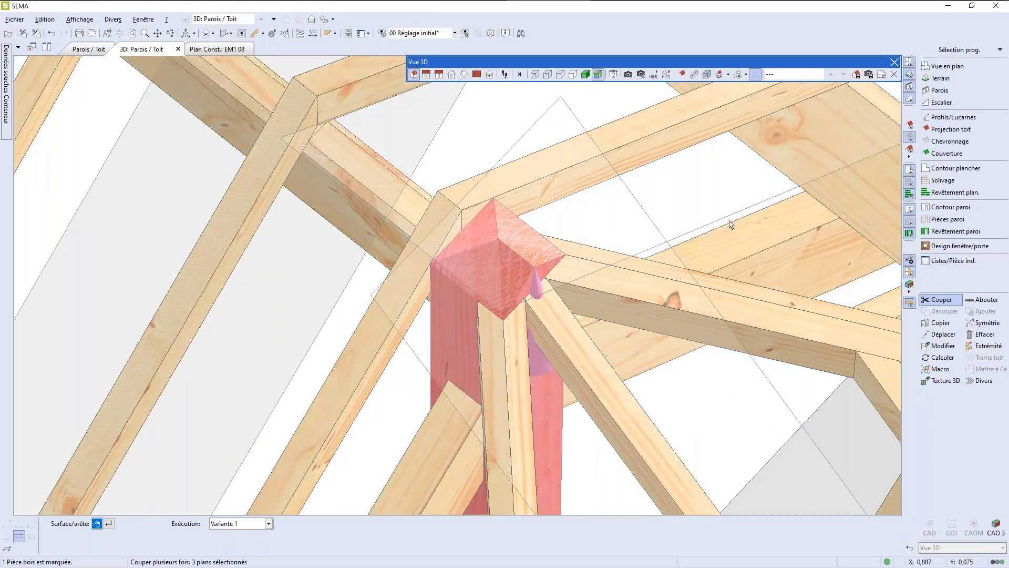
right_click(730, 225)
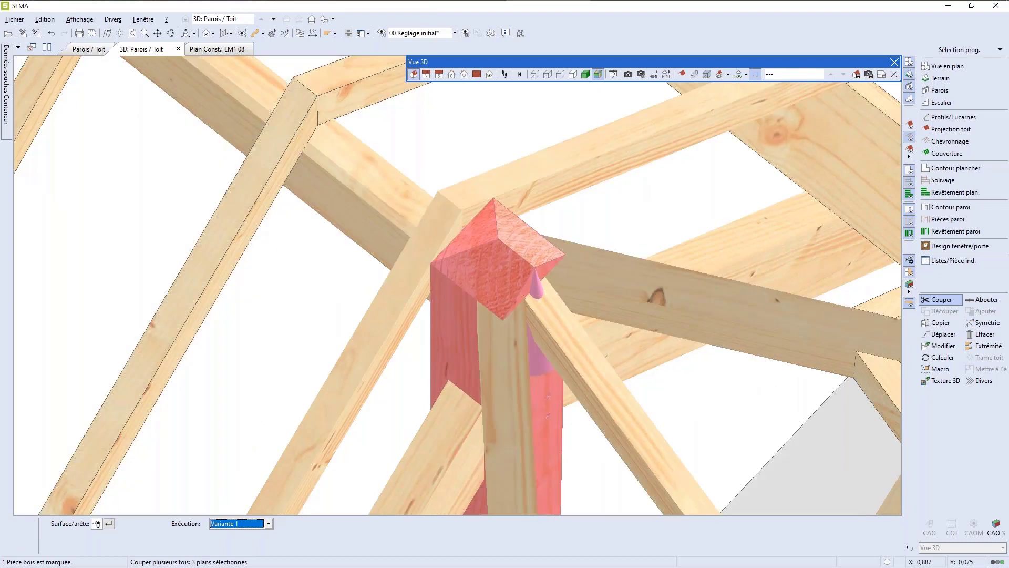
key("Down")
key("Down")
key("Down")
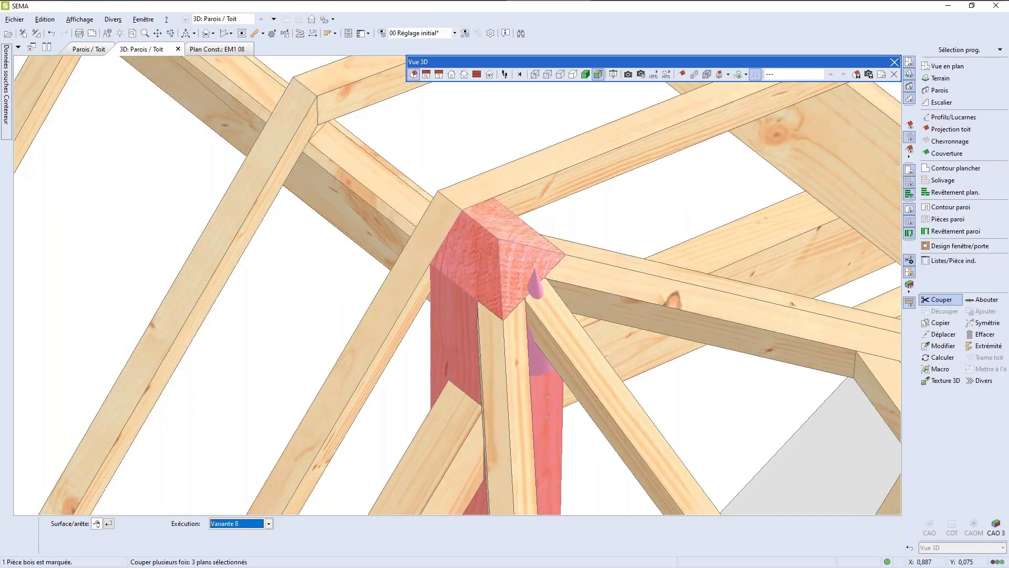
right_click(730, 225)
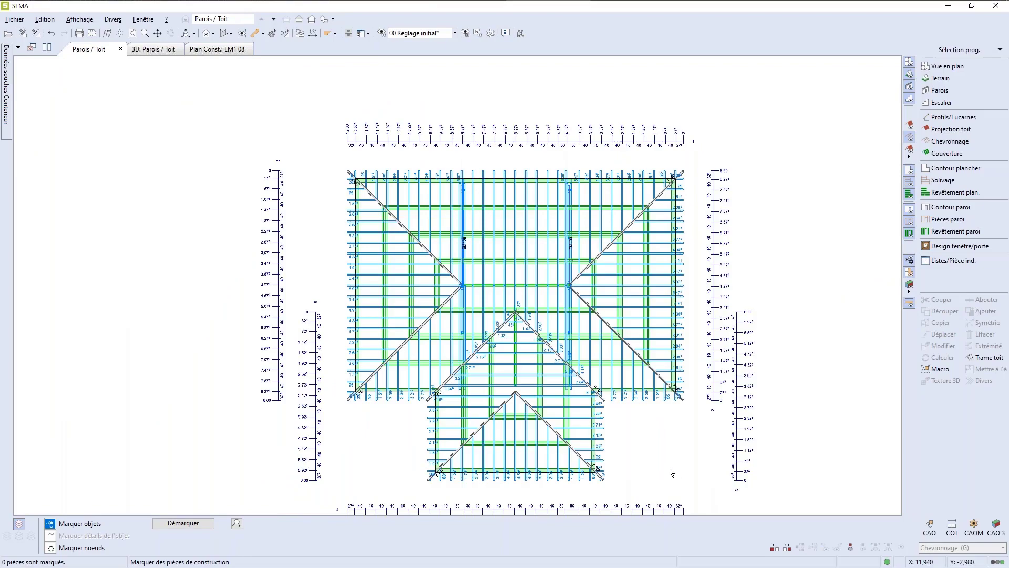
Create a construction plan along the main roof's lower hip rafter from its eaves end, at 135° with length 5,7 and thickness 0, setting its viewing side.
scroll(671, 471, "up", 6)
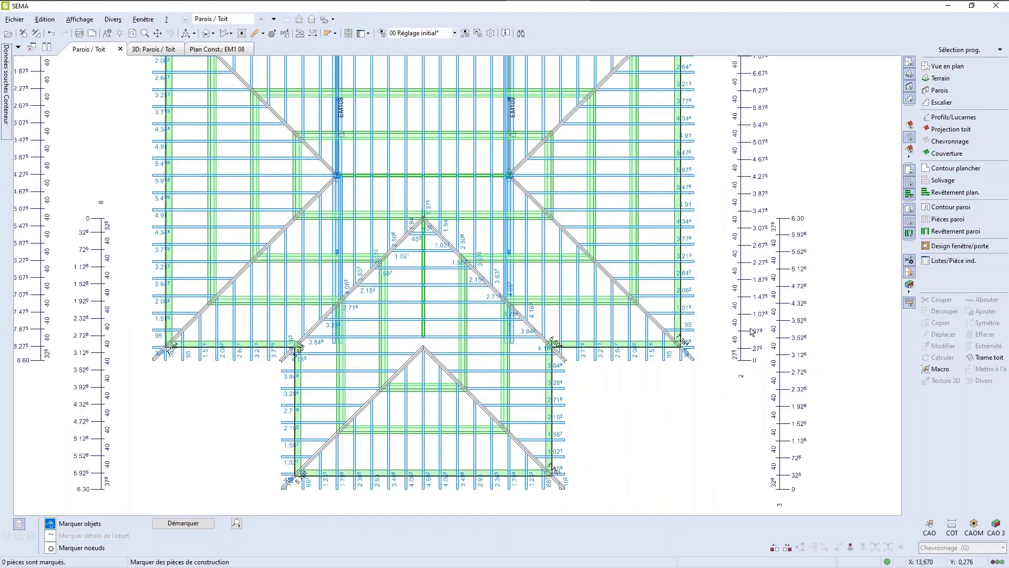
scroll(653, 121, "up", 1)
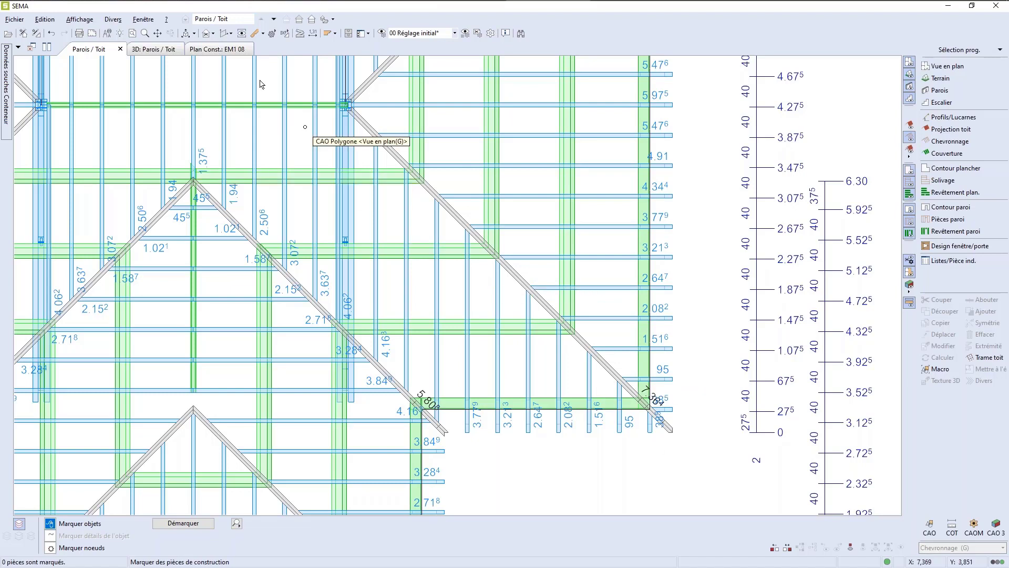
left_click(226, 35)
left_click(225, 33)
left_click(226, 33)
left_click(248, 51)
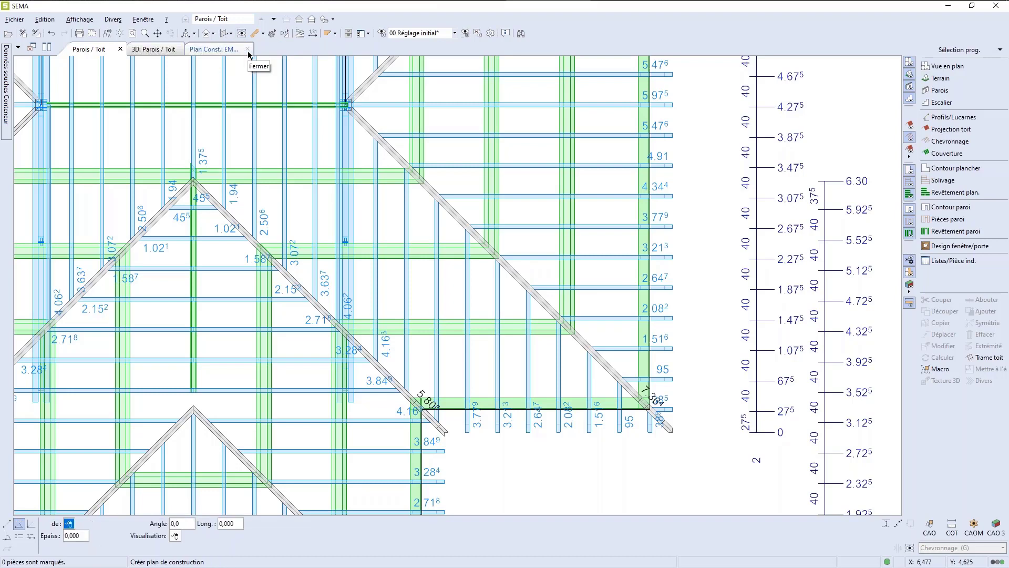
scroll(658, 457, "up", 3)
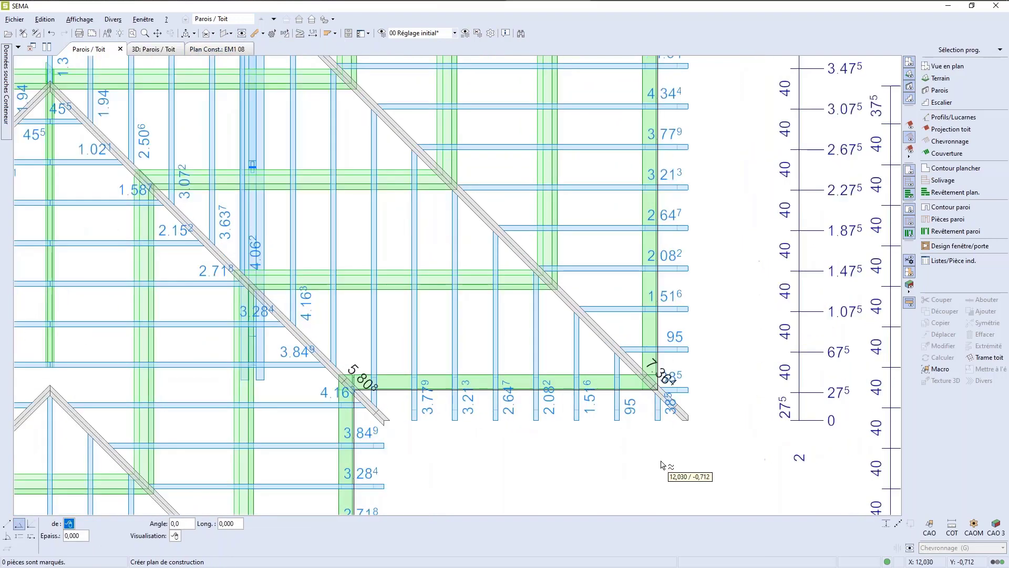
scroll(658, 455, "up", 1)
left_click(696, 405)
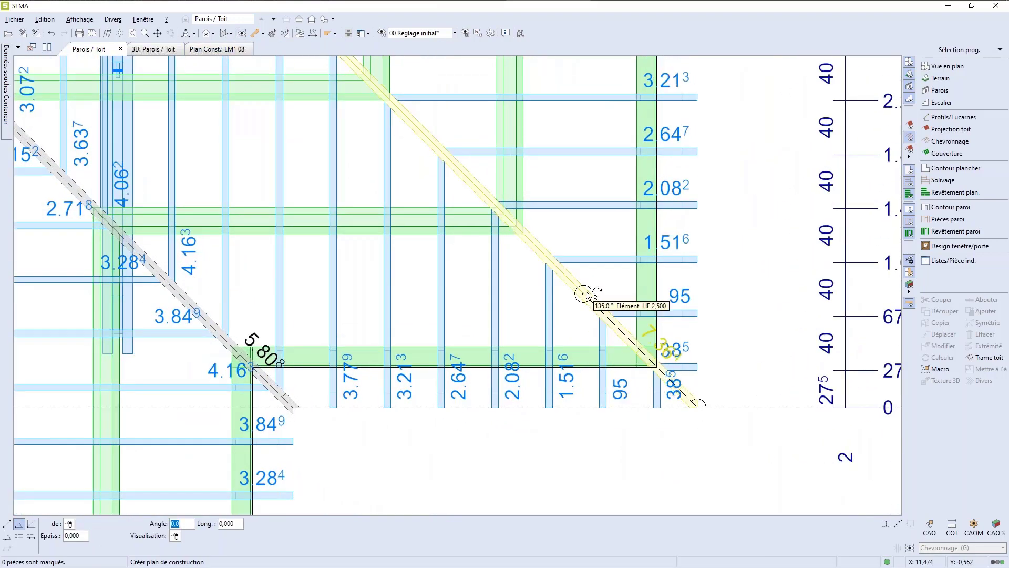
scroll(517, 285, "down", 4)
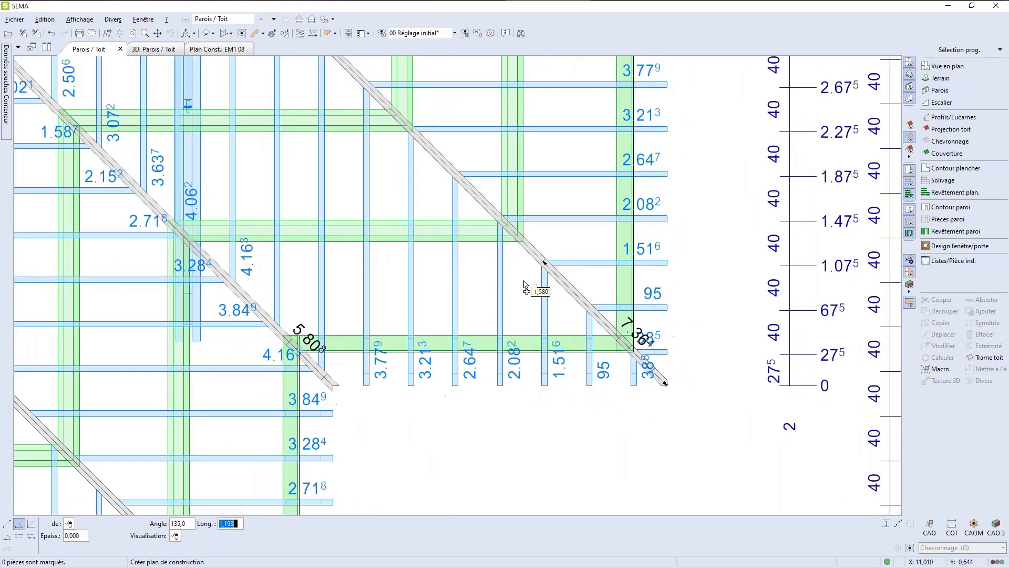
scroll(355, 79, "up", 3)
type("5,7")
key("Return")
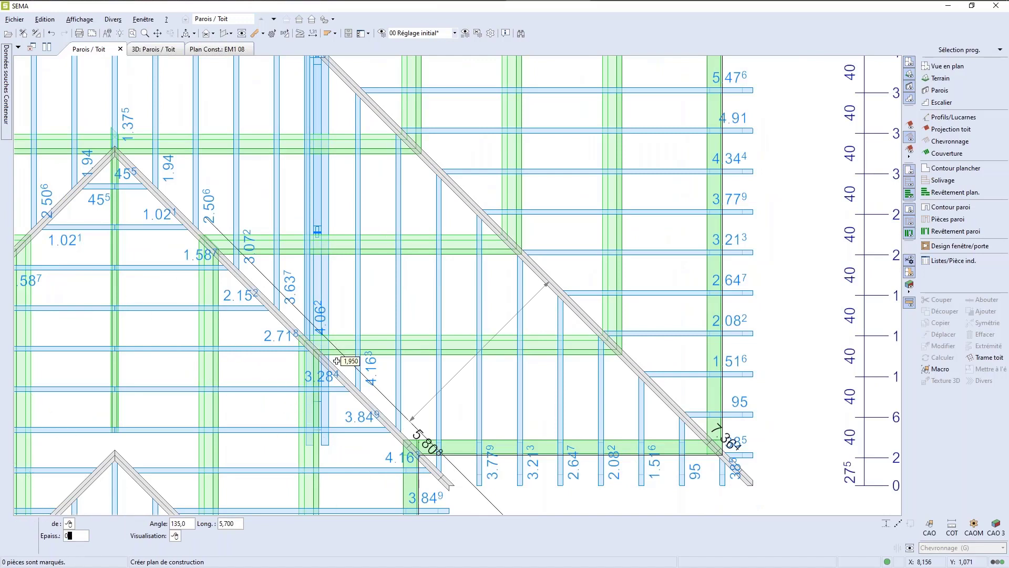
key("Return")
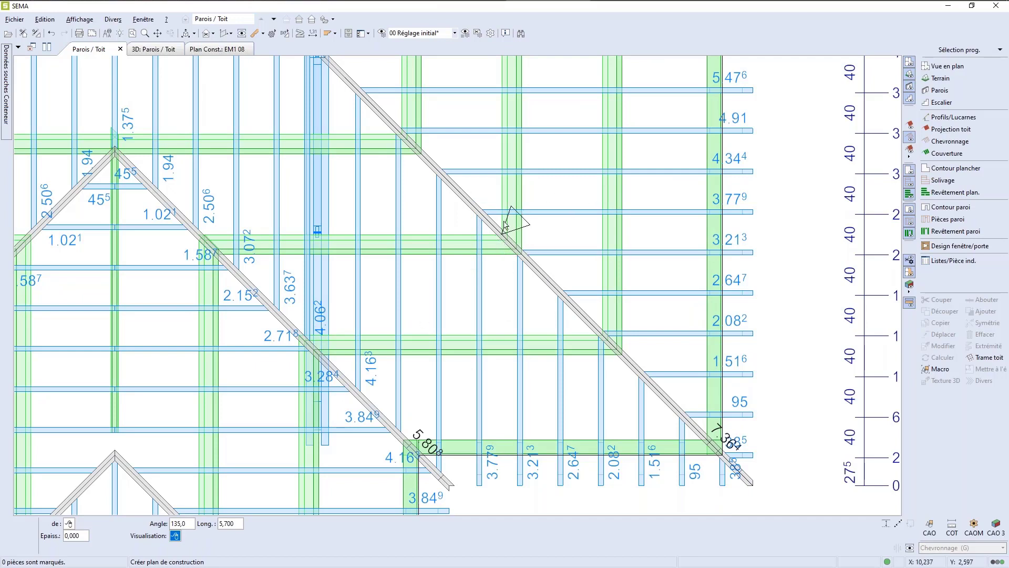
left_click(445, 284)
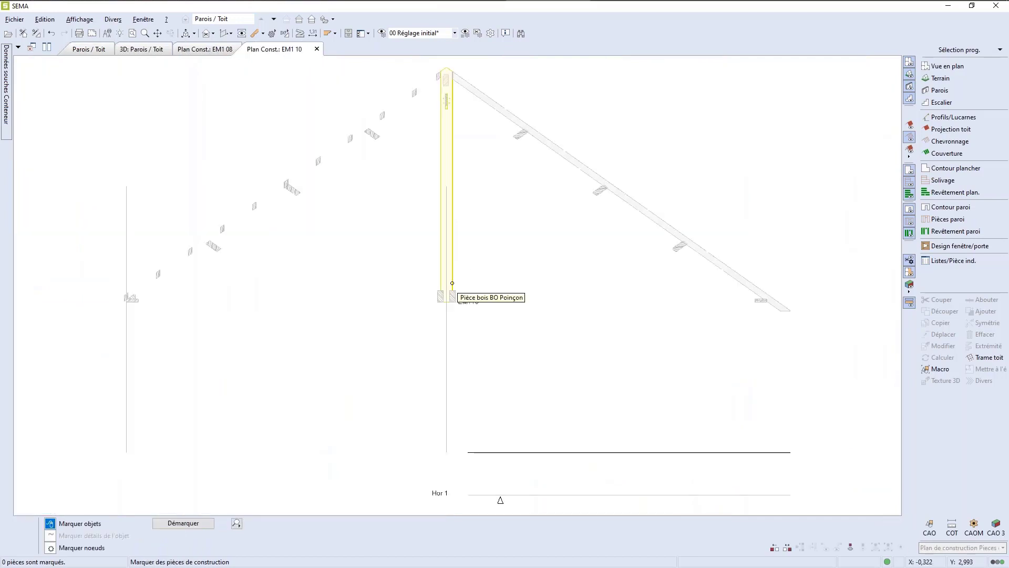
scroll(778, 206, "up", 1)
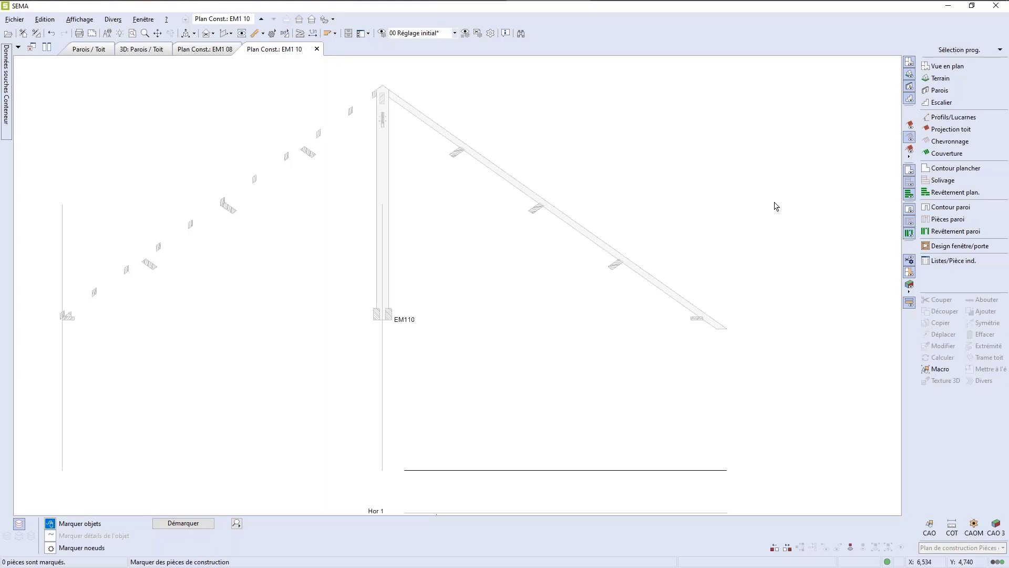
scroll(762, 247, "down", 1)
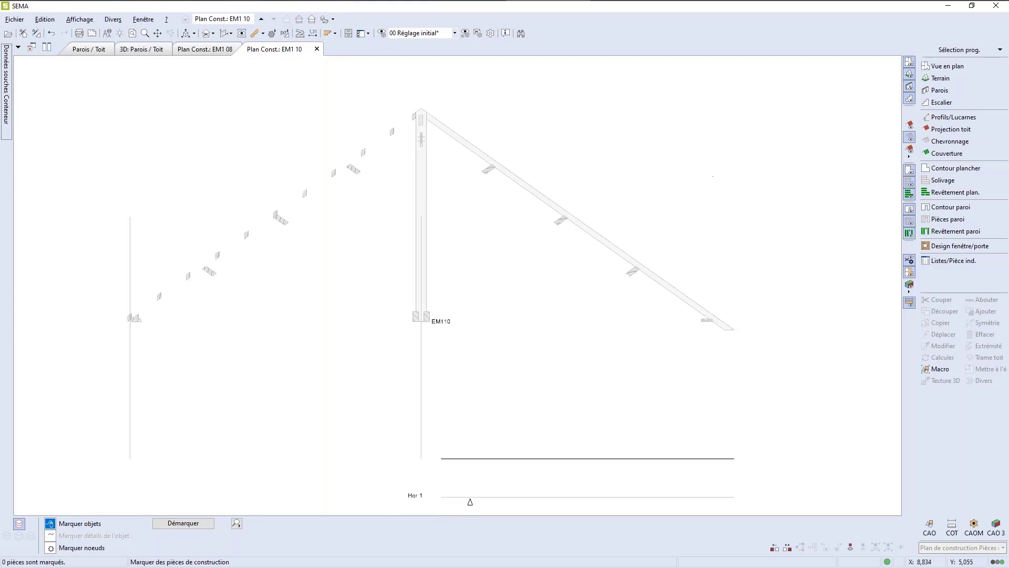
Start a free piece (Pièce libre) from the ARBA INITIATION principal rafter and set its end 2 cut to Orth.
left_click(947, 219)
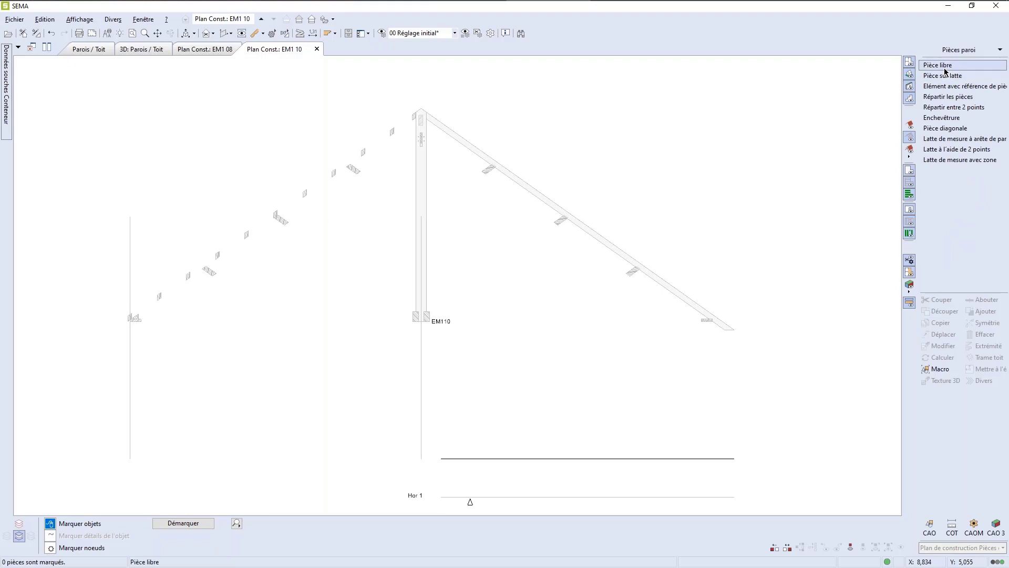
left_click(944, 66)
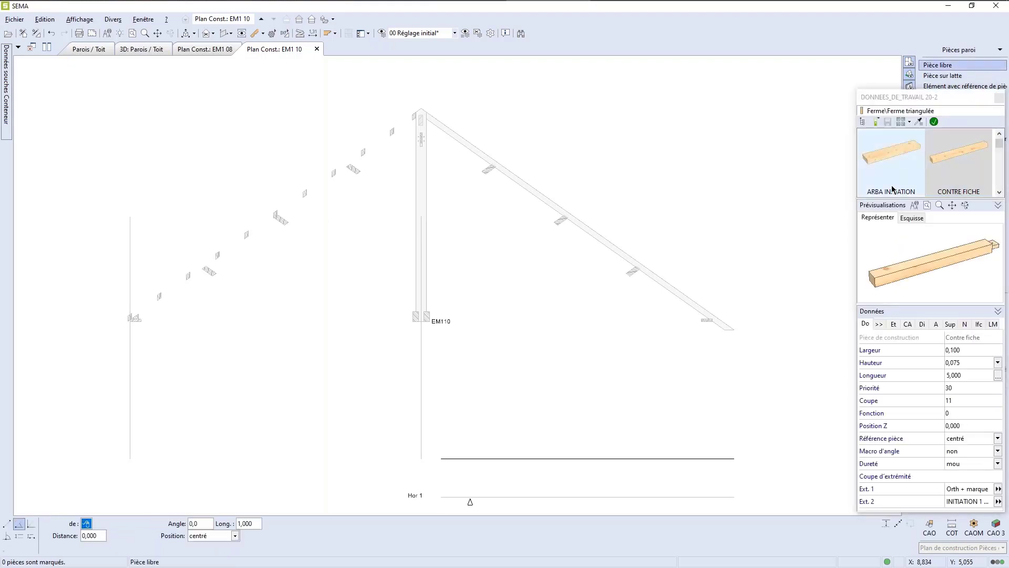
left_click(870, 168)
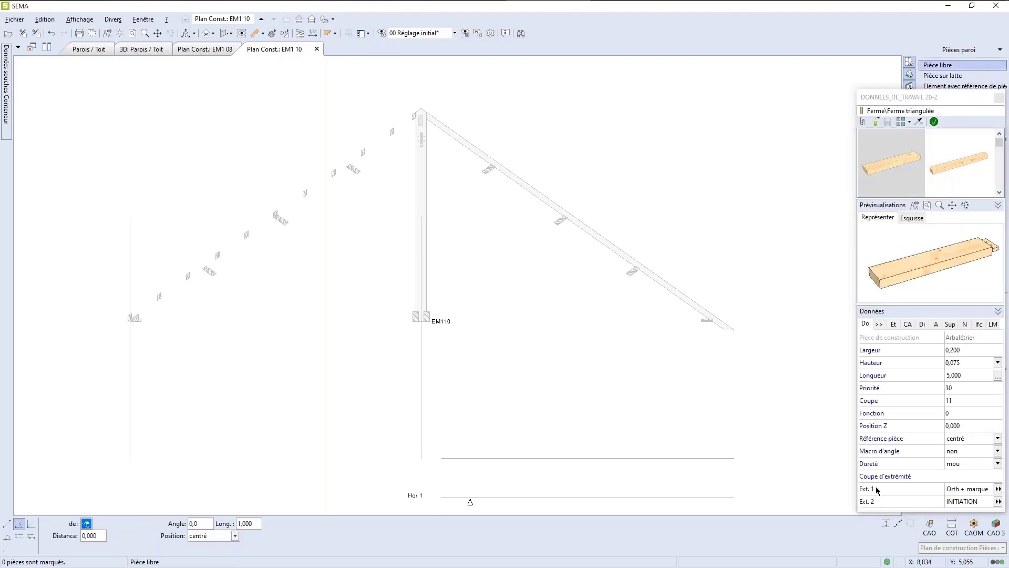
left_click(998, 504)
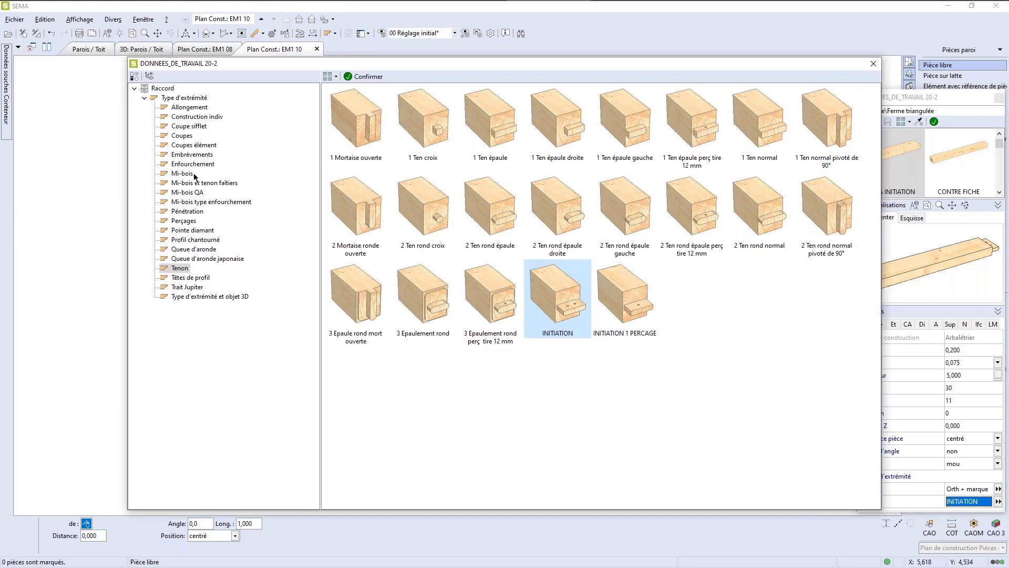
left_click(179, 136)
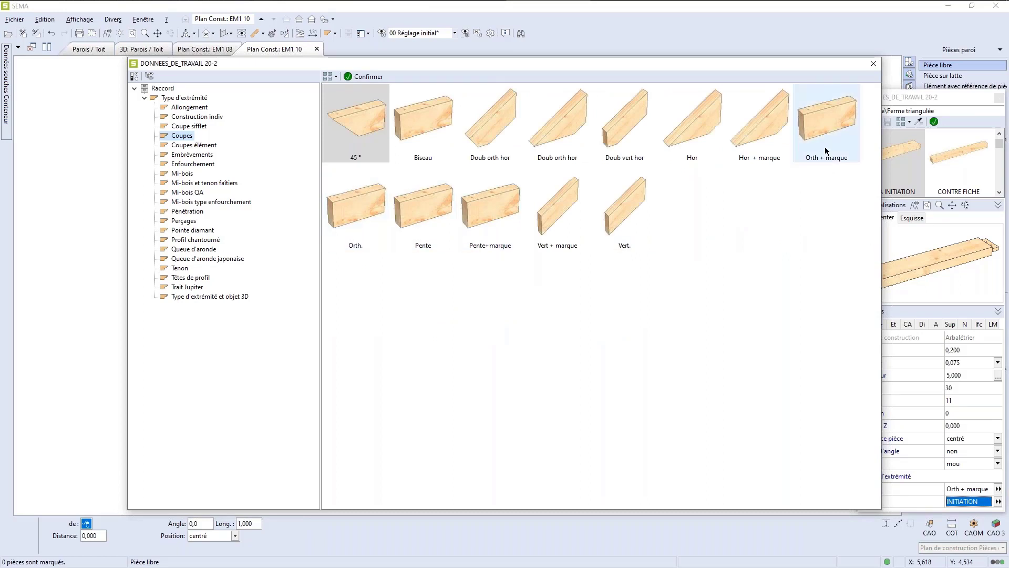
double_click(355, 211)
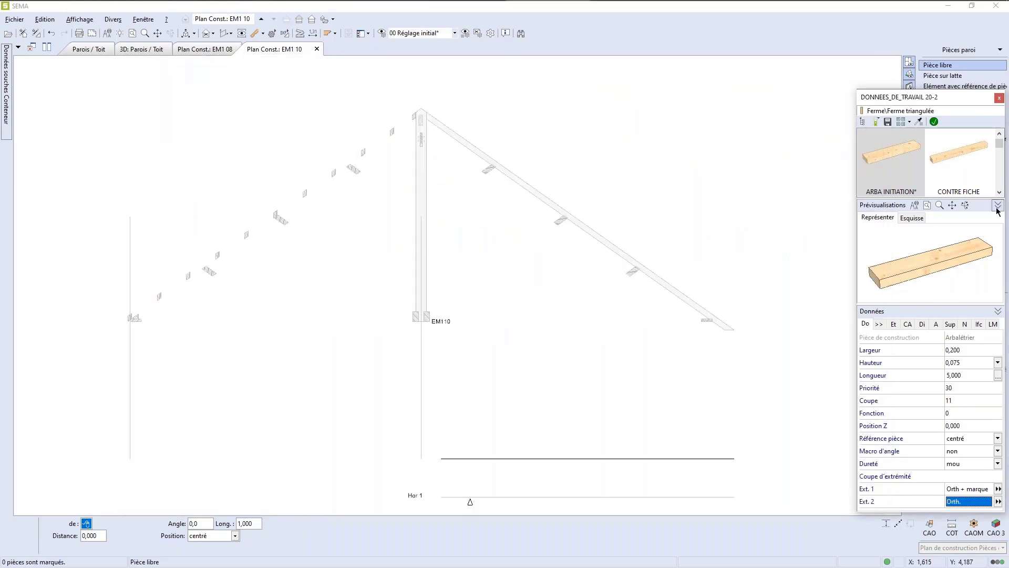
left_click(934, 122)
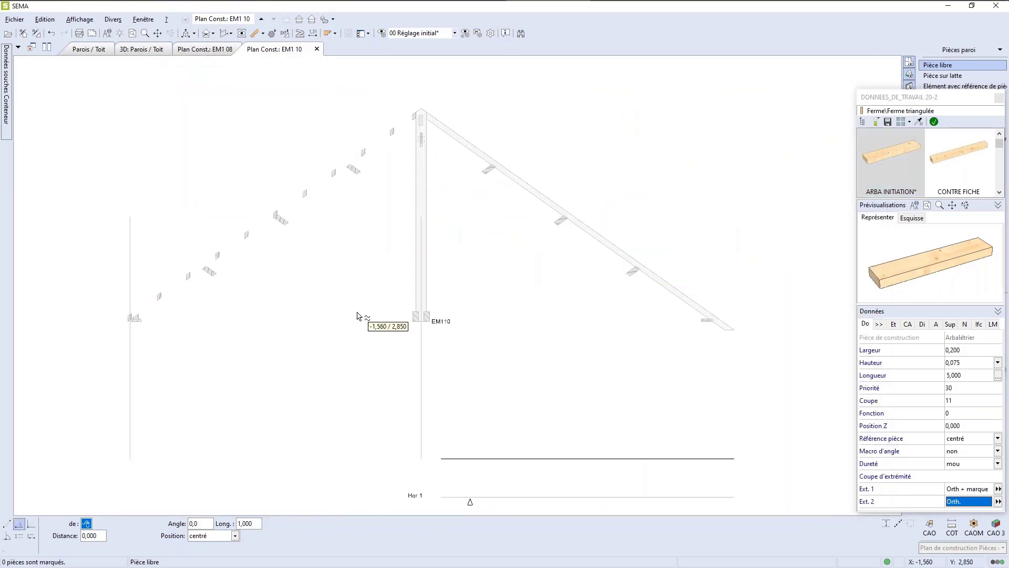
Place the principal rafter along the underside line of the hip rafter with distance 0,000 and position gauche.
left_click(21, 535)
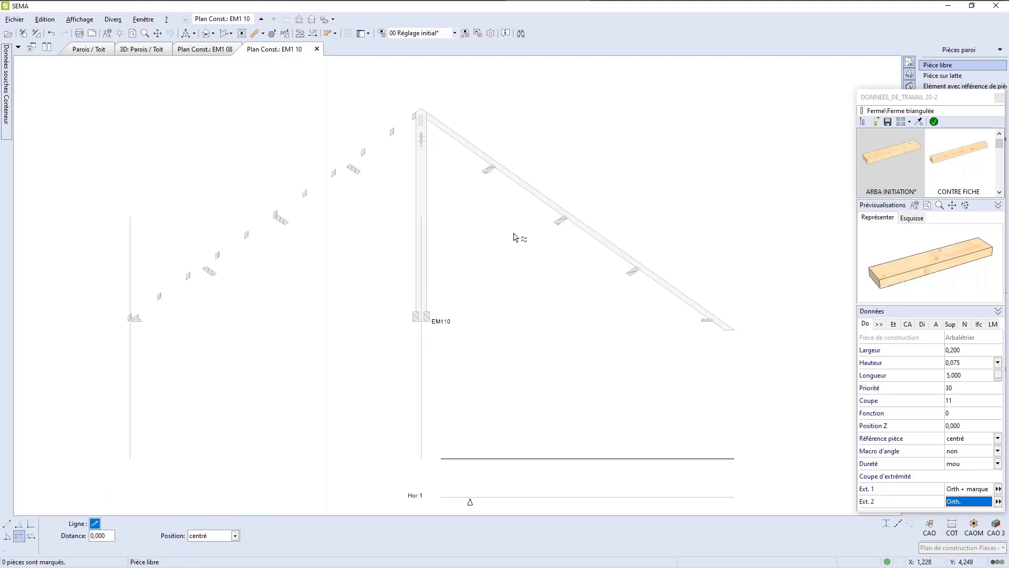
left_click(532, 199)
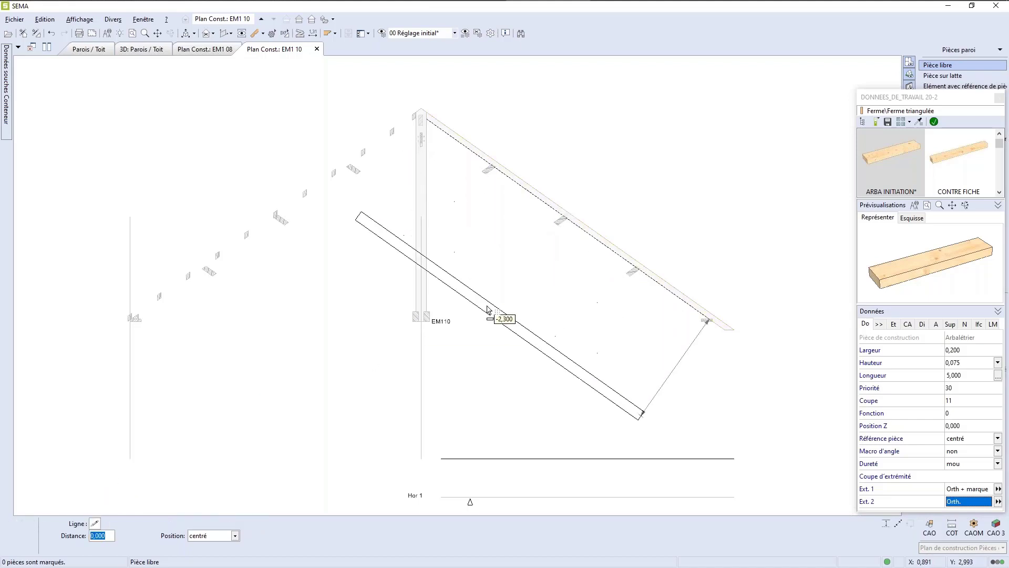
scroll(573, 328, "up", 2)
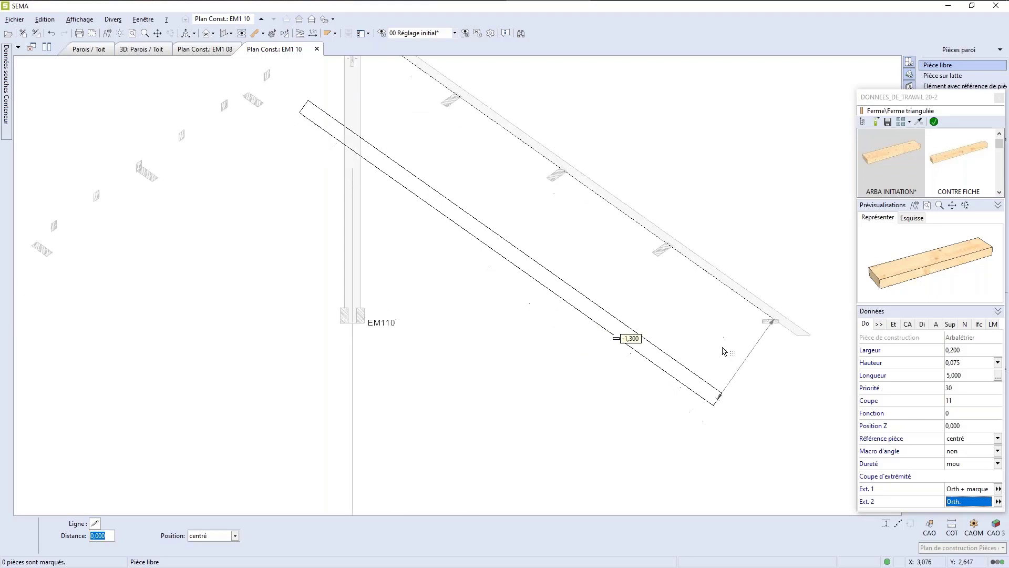
scroll(820, 366, "up", 3)
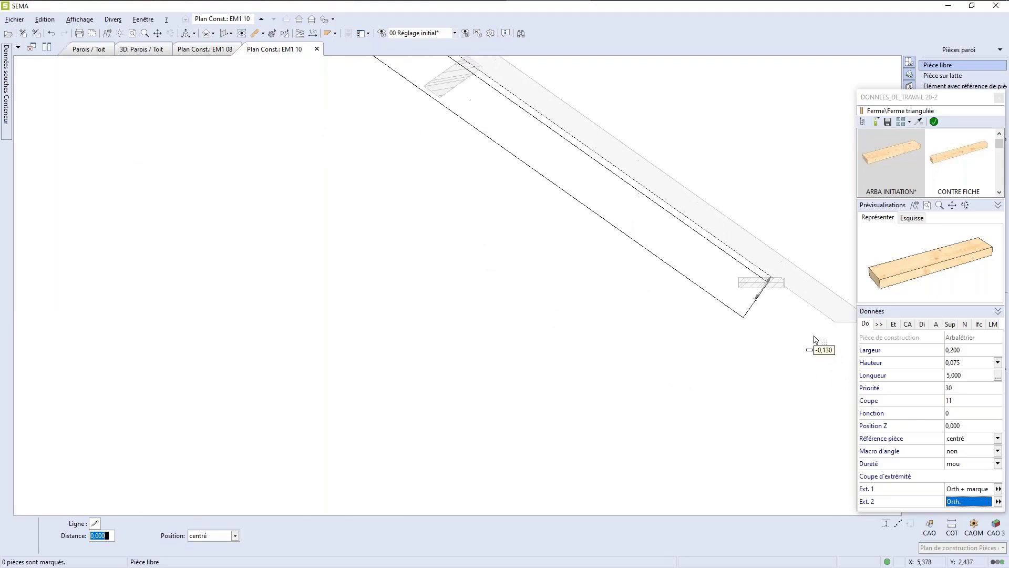
key("Tab")
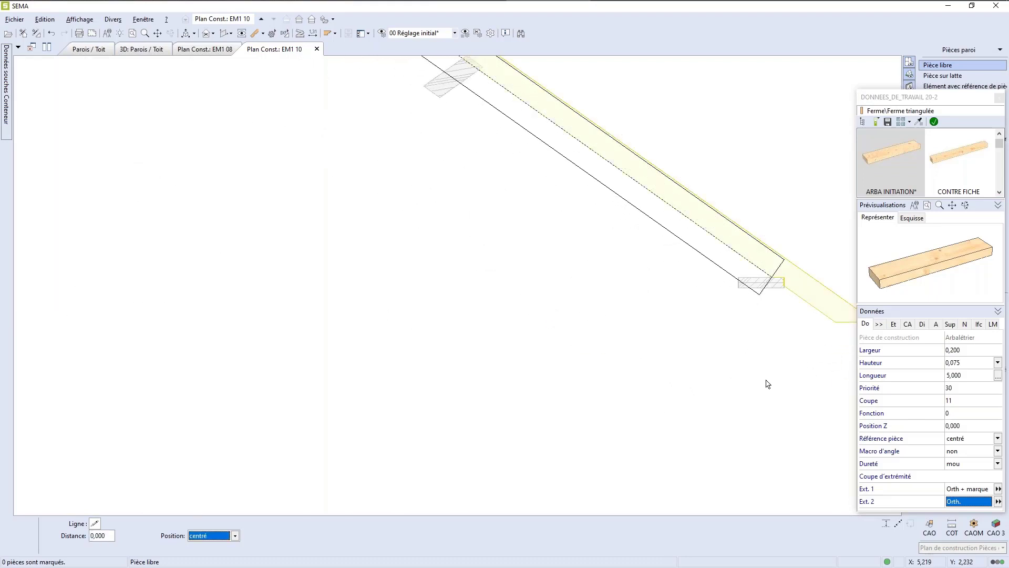
scroll(515, 372, "down", 4)
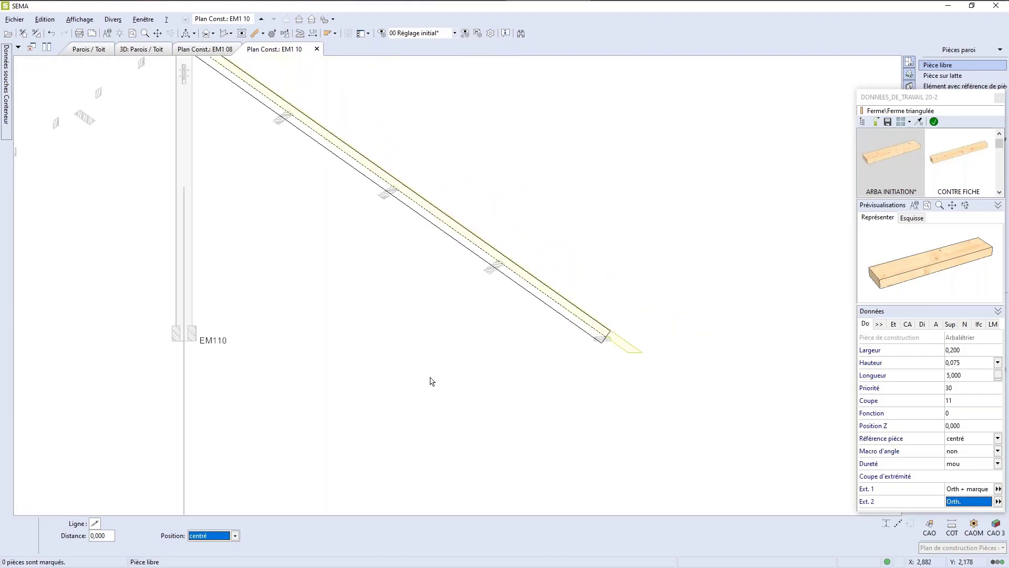
key("Up")
key("Return")
scroll(469, 396, "down", 2)
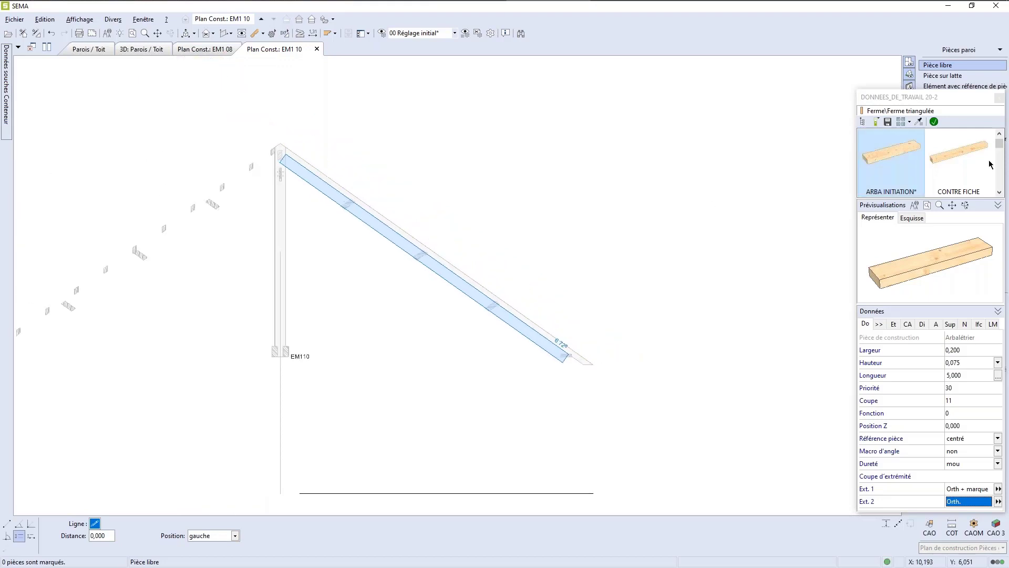
left_click(1000, 97)
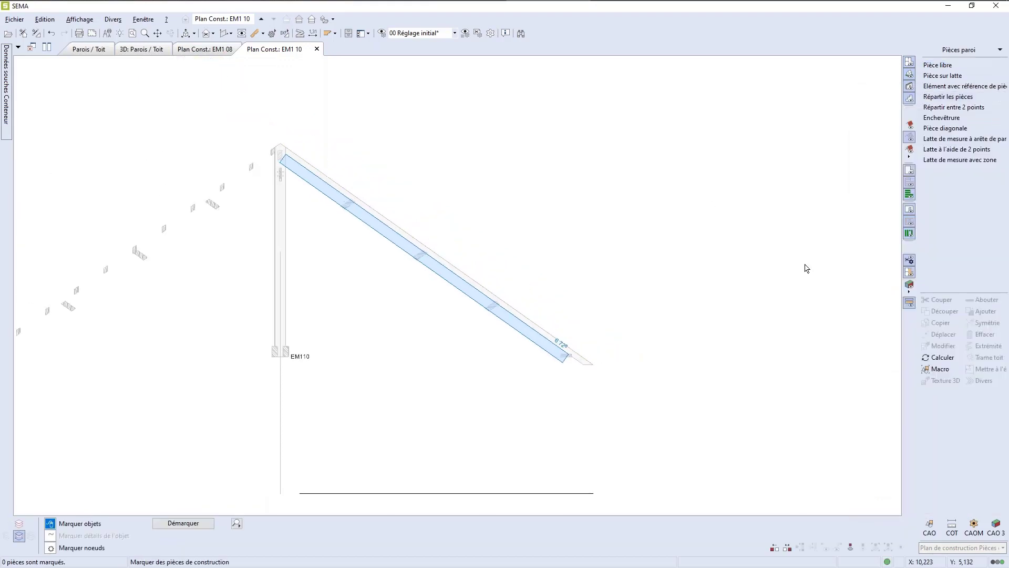
Close construction plans EM1 10 and EM1 08, and inspect the new principal rafter beneath the hip rafter in the 3D view.
scroll(809, 266, "down", 1)
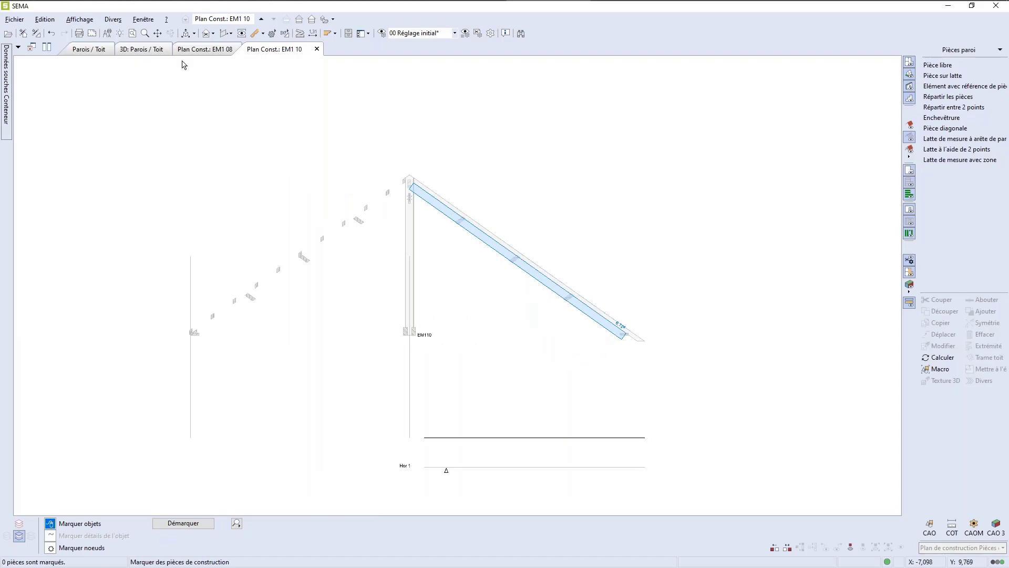
left_click(317, 49)
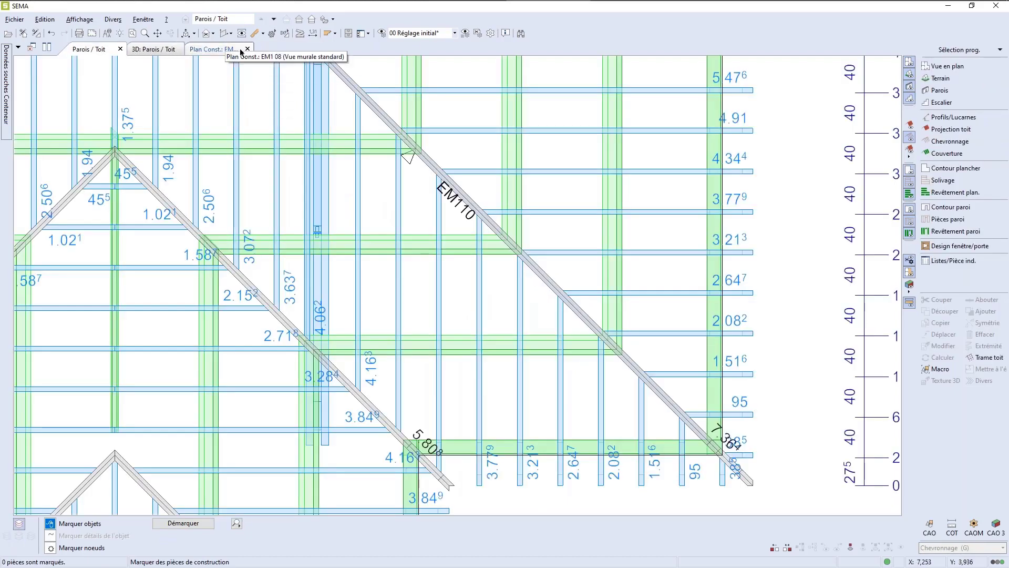
left_click(251, 49)
scroll(405, 237, "down", 3)
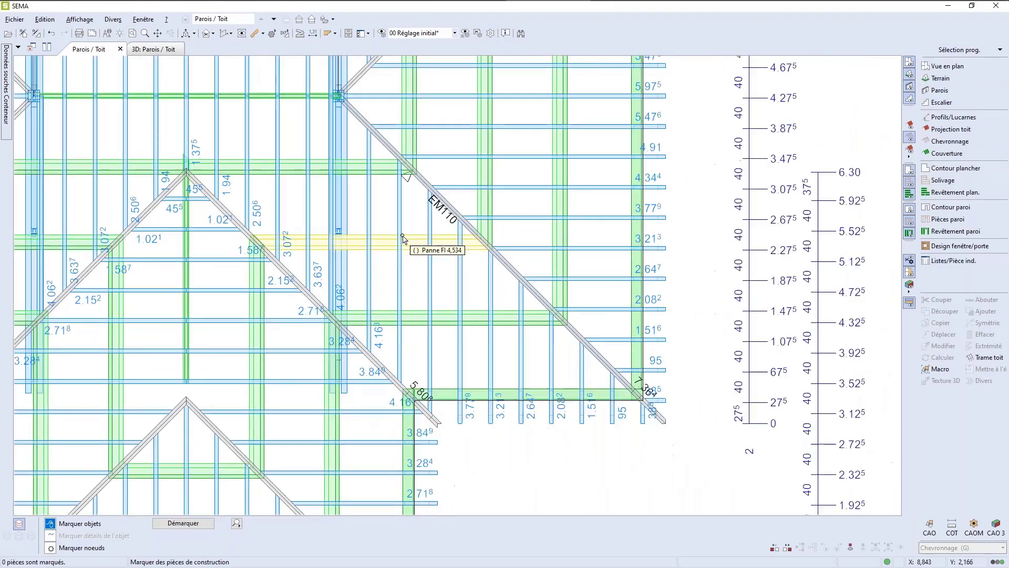
left_click(149, 49)
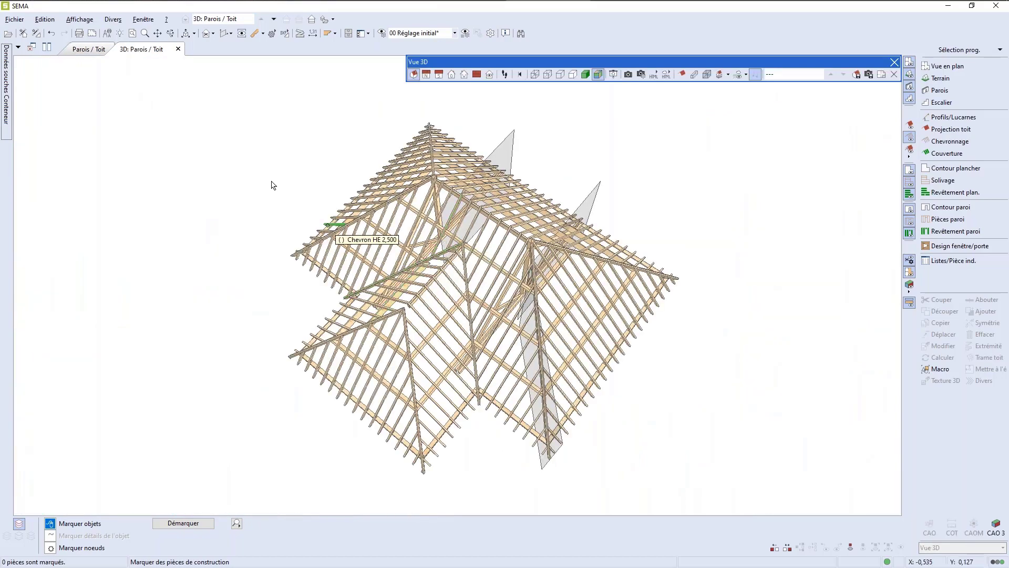
left_click_drag(527, 376, 370, 230)
scroll(600, 395, "up", 10)
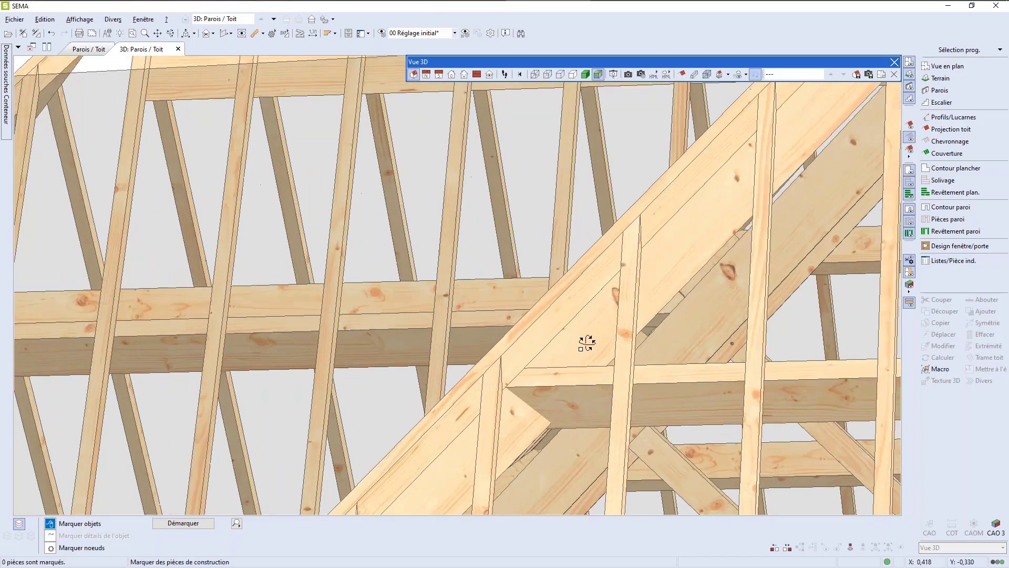
left_click_drag(587, 343, 825, 420)
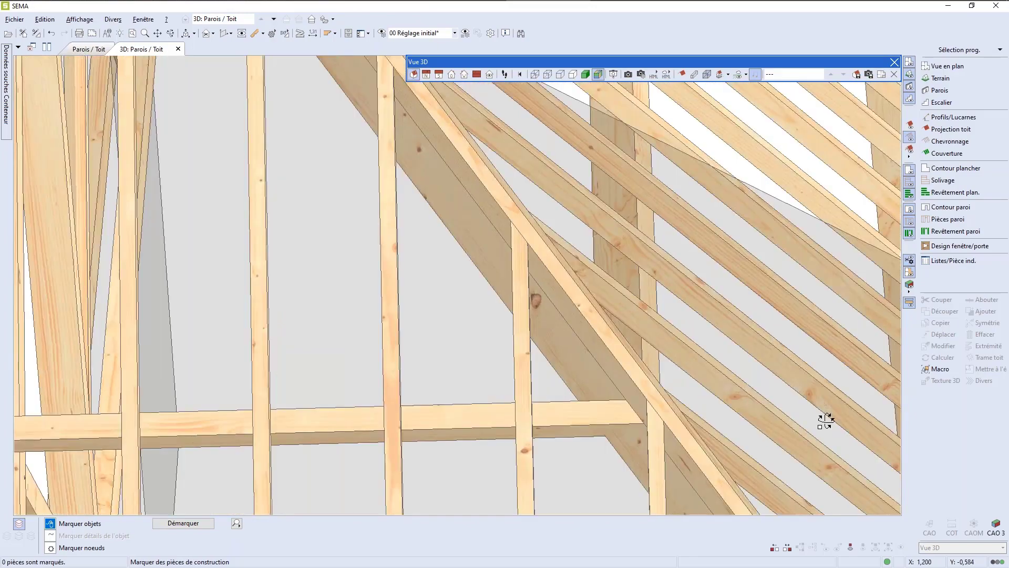